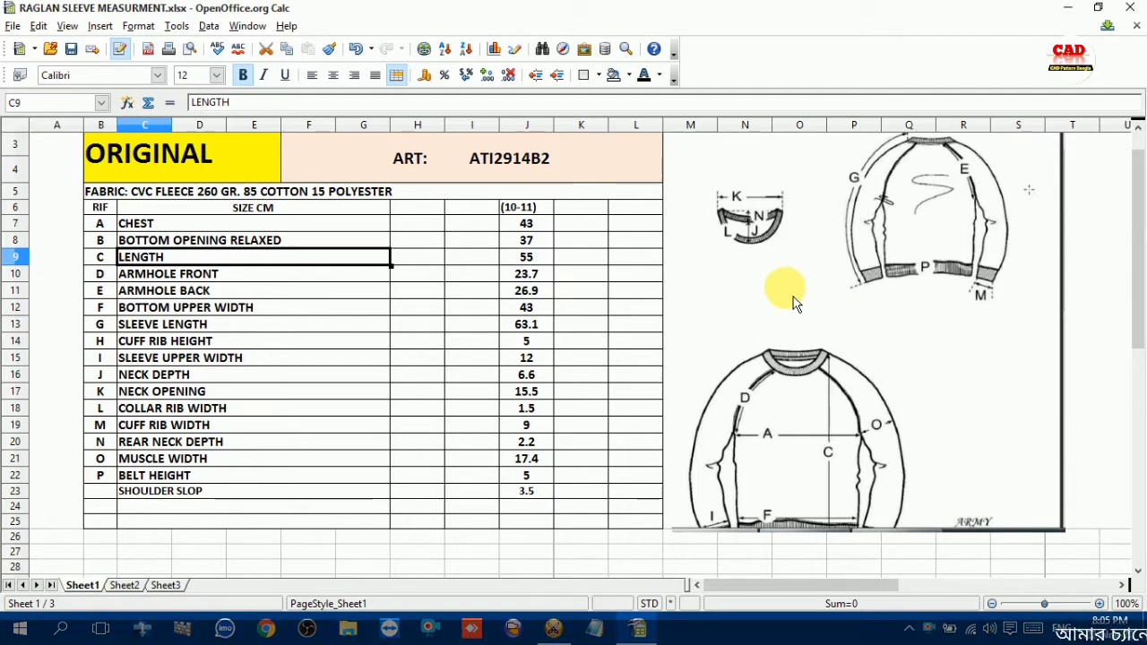
Examine the raglan sleeve measurement chart and garment sketches, then select the size (10-11) column heading
scroll(788, 395, up, 1)
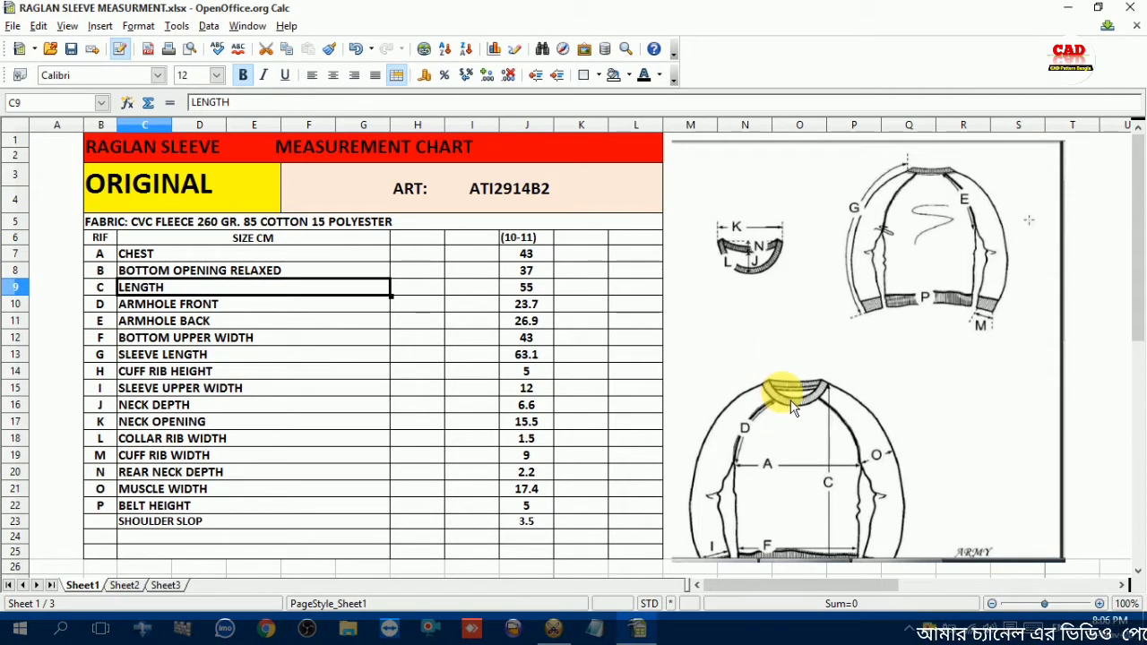
scroll(865, 334, down, 2)
scroll(806, 345, up, 1)
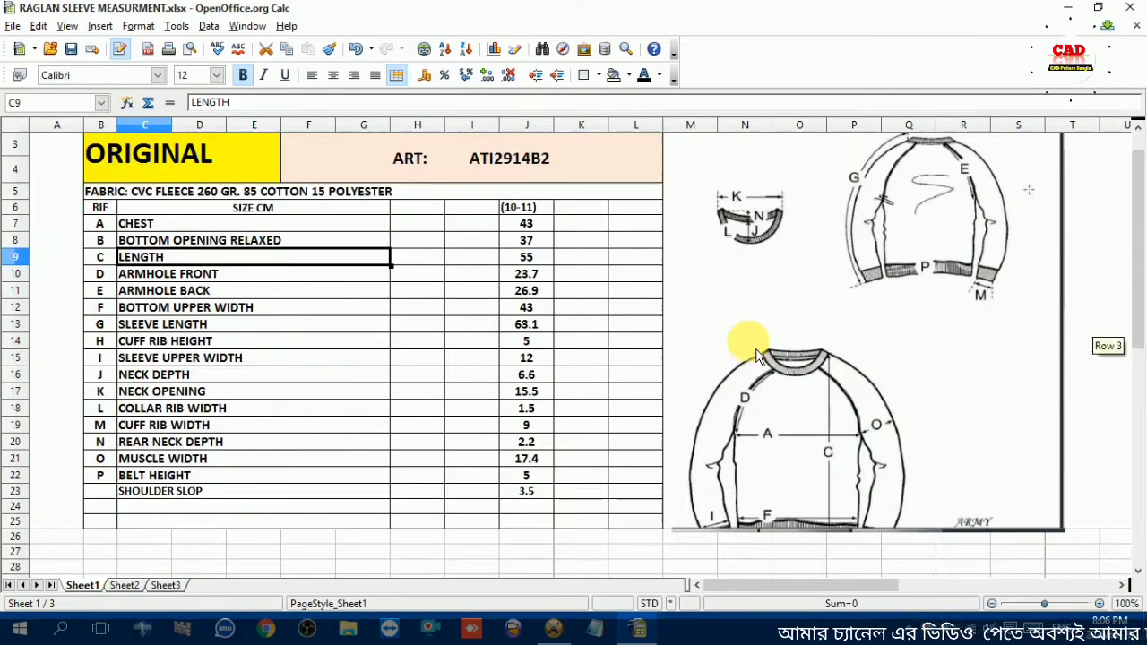
scroll(308, 394, up, 1)
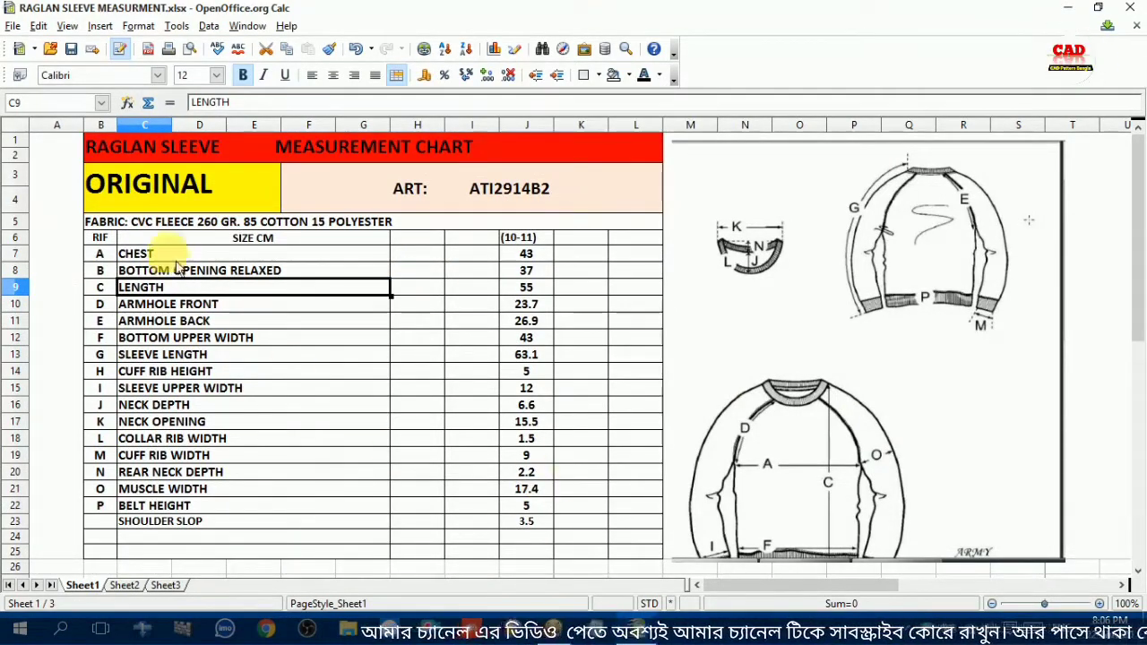
click(526, 242)
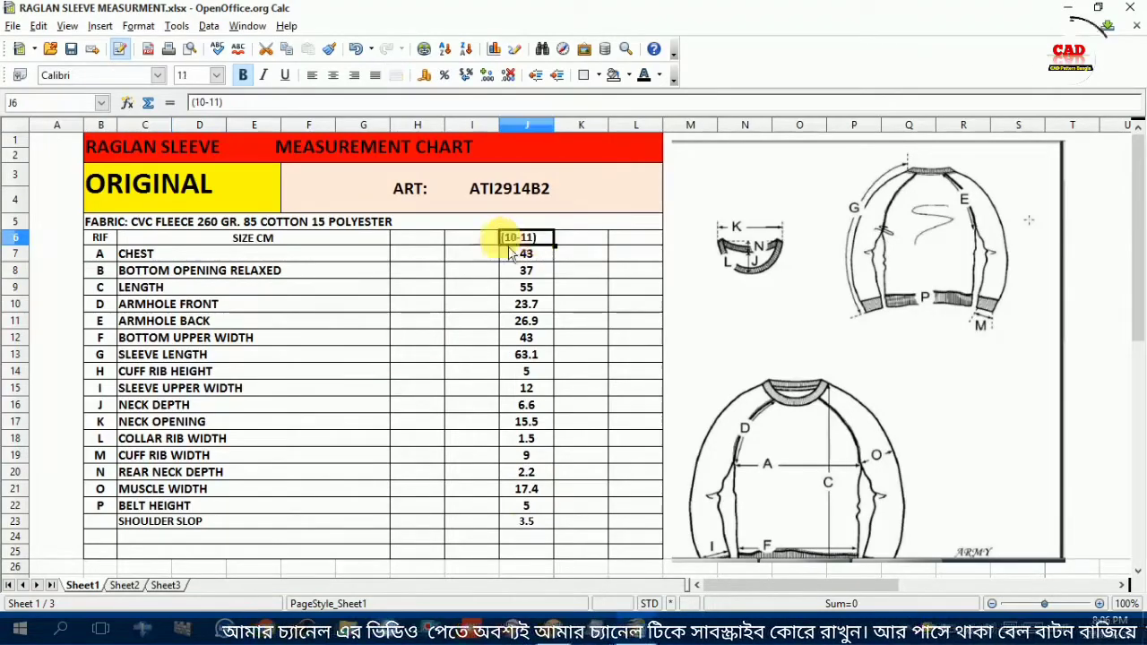
Switch to Optitex PDS 12 and check the working unit in the preferences, keeping Centimeters
mouse_move(550, 630)
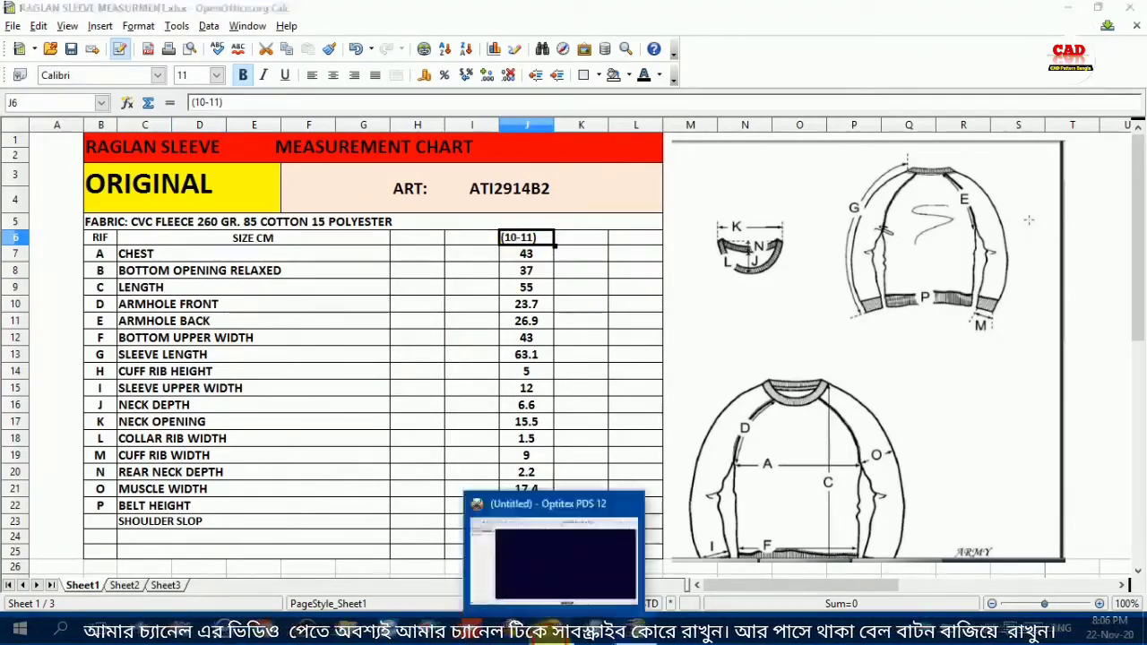
click(541, 524)
click(546, 630)
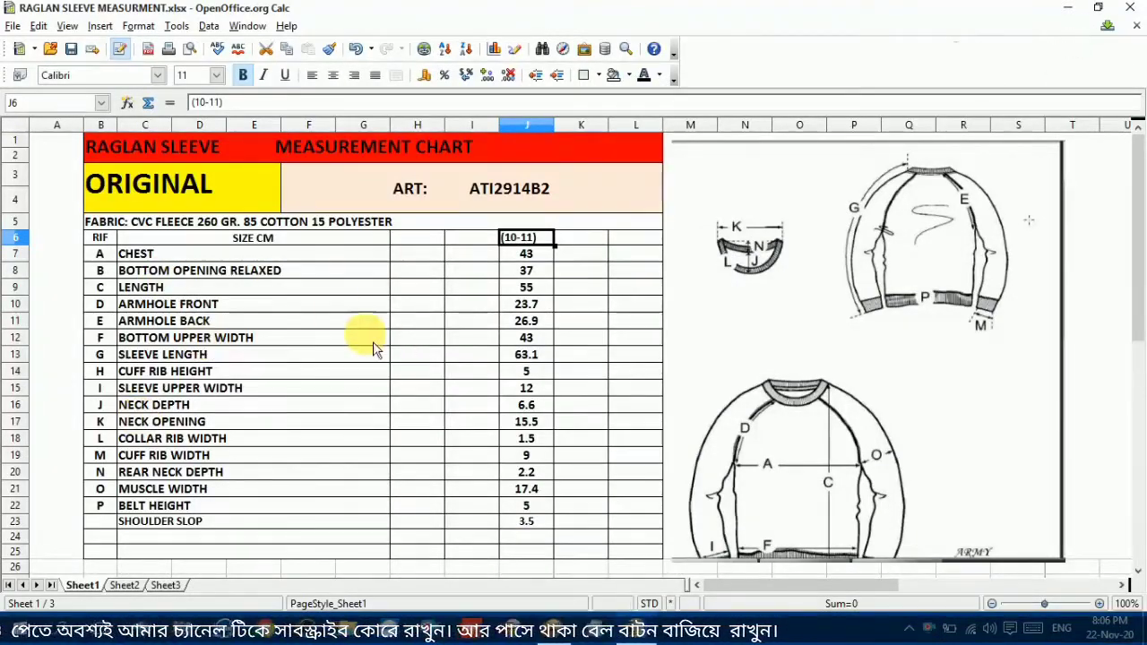
click(562, 632)
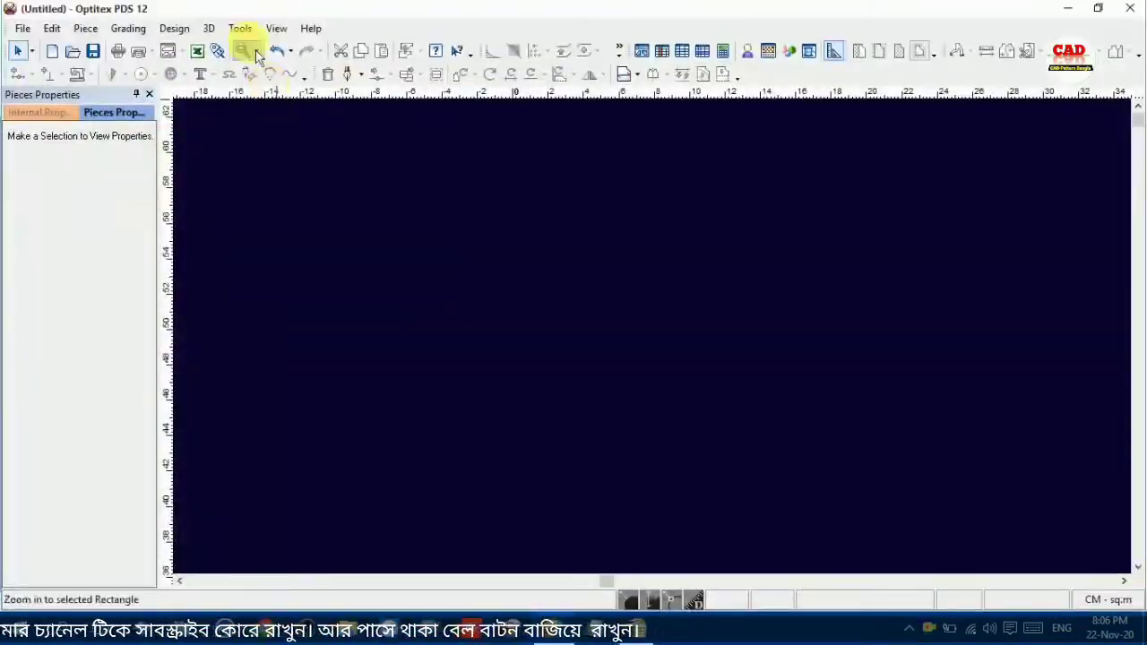
click(239, 28)
click(292, 240)
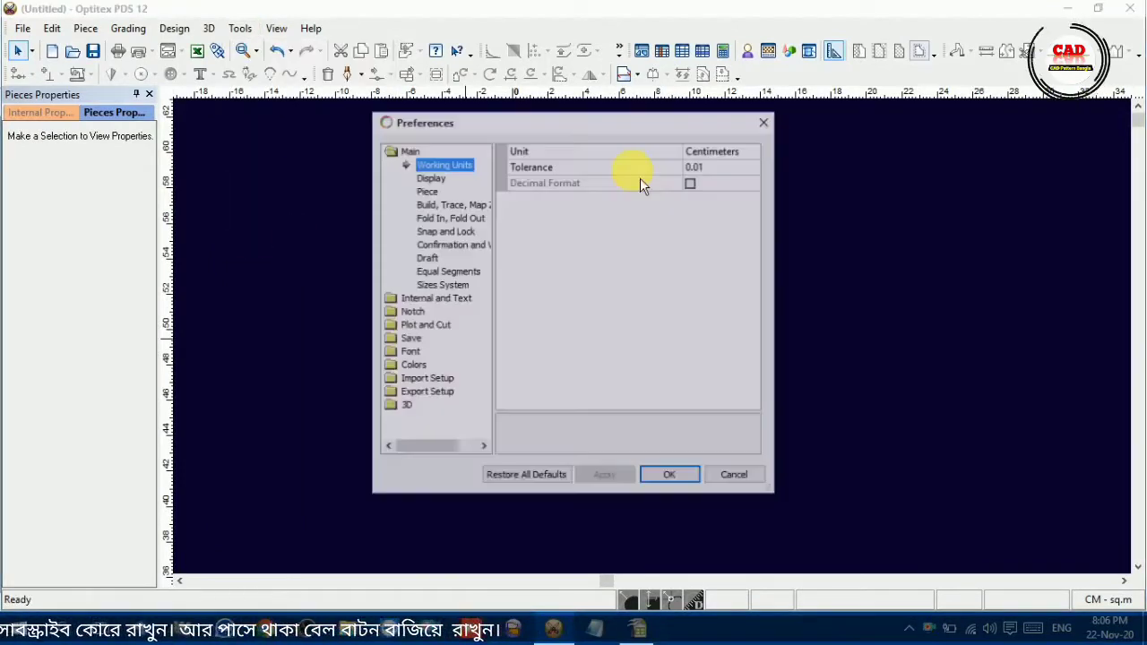
click(717, 168)
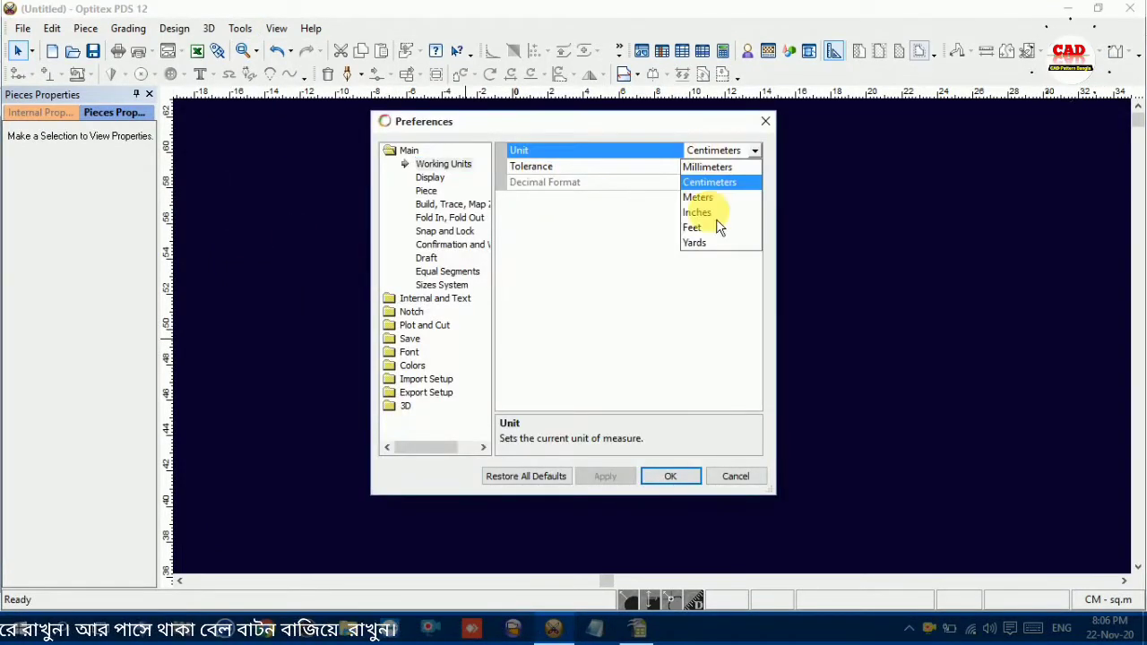
click(690, 433)
click(670, 476)
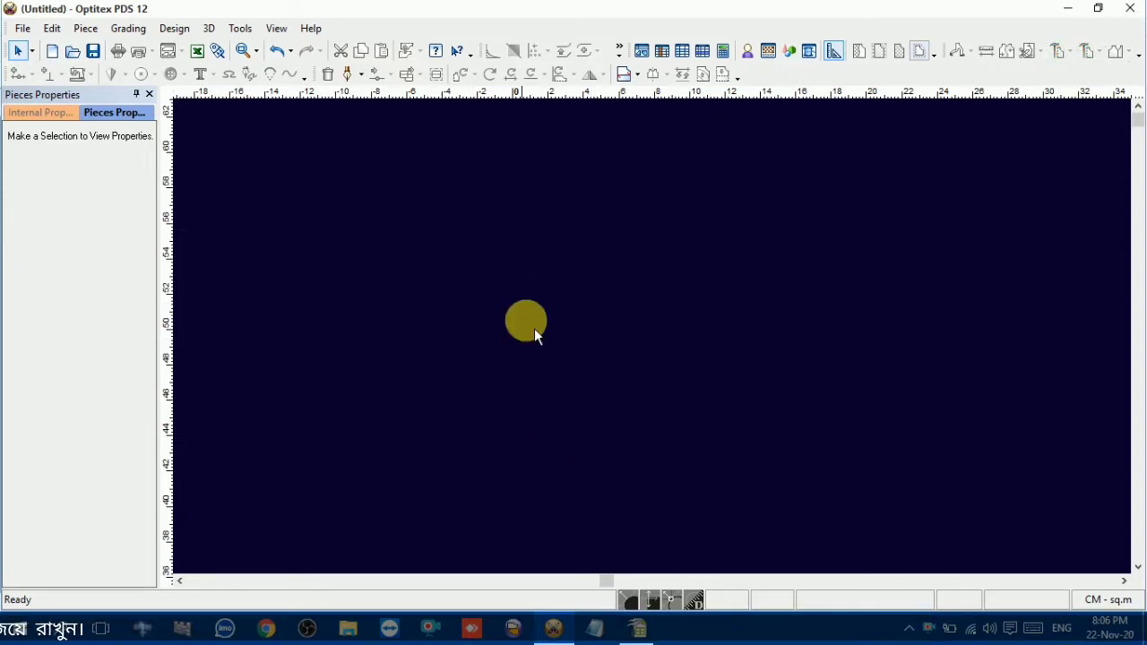
Look up the length and chest values in the OpenOffice Calc chart and return to Optitex PDS 12
click(637, 628)
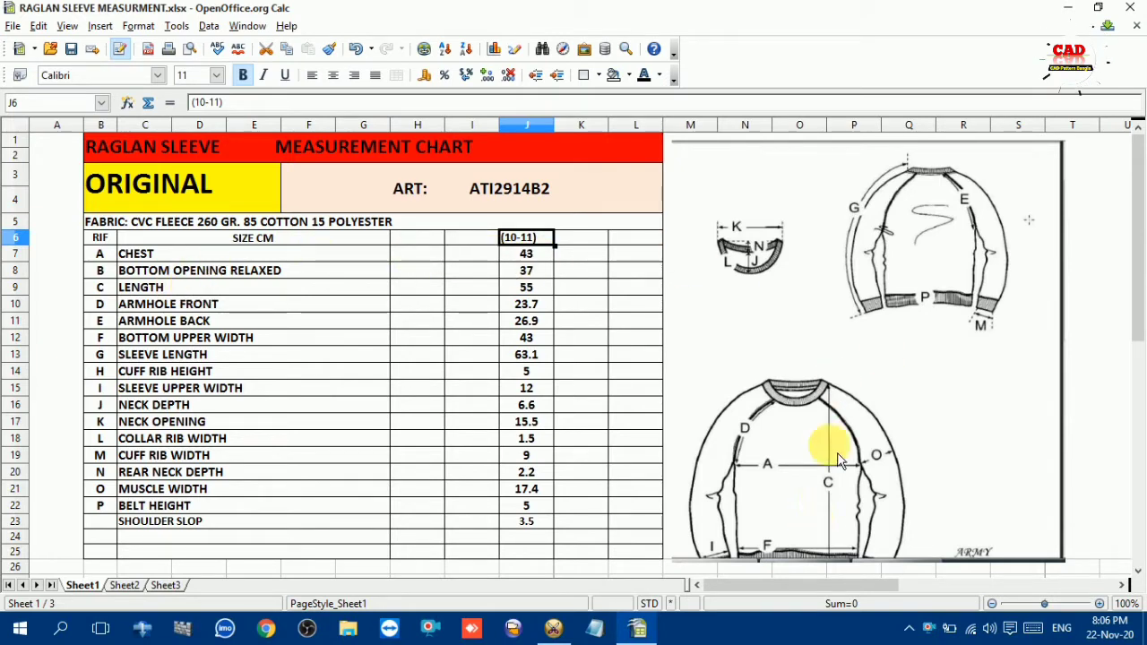
click(157, 292)
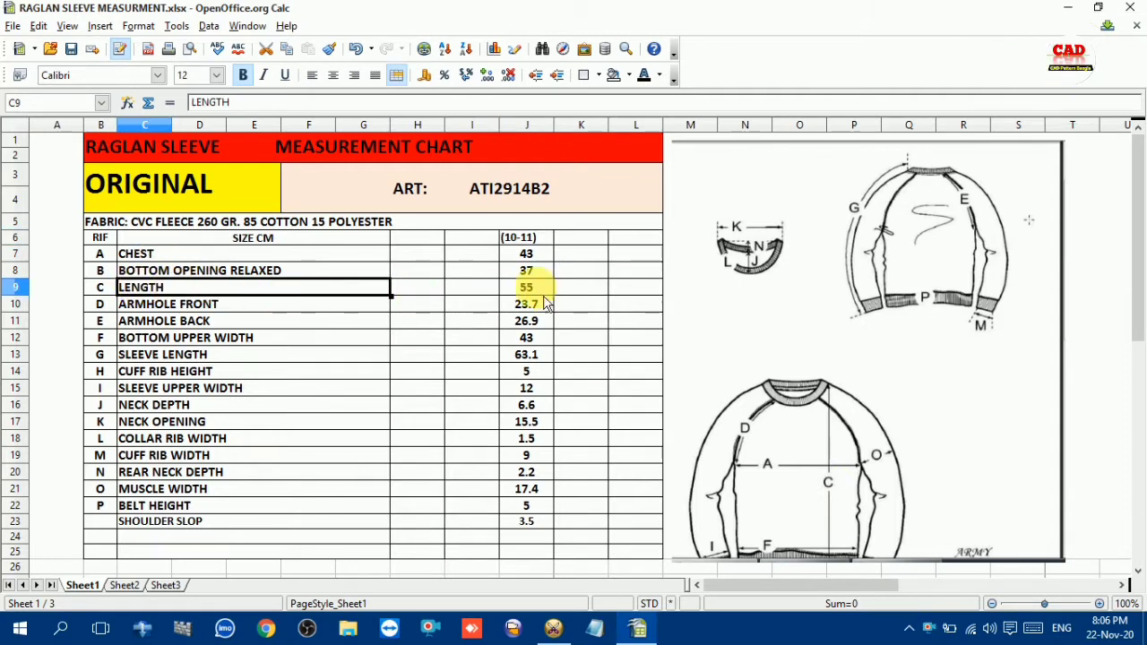
click(159, 254)
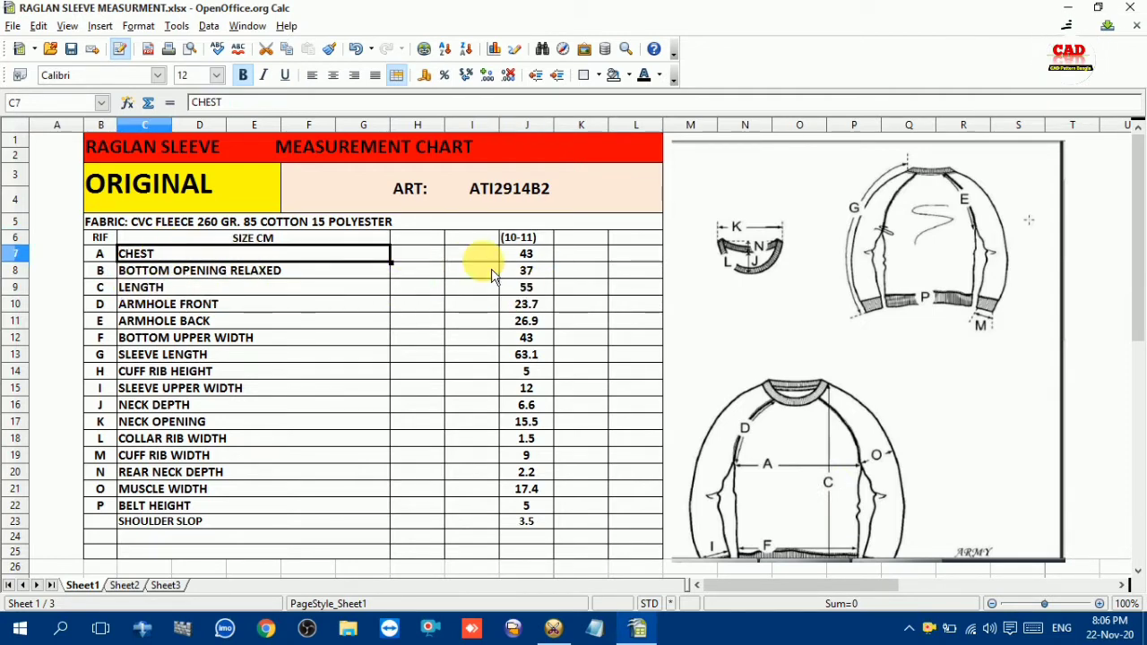
click(552, 628)
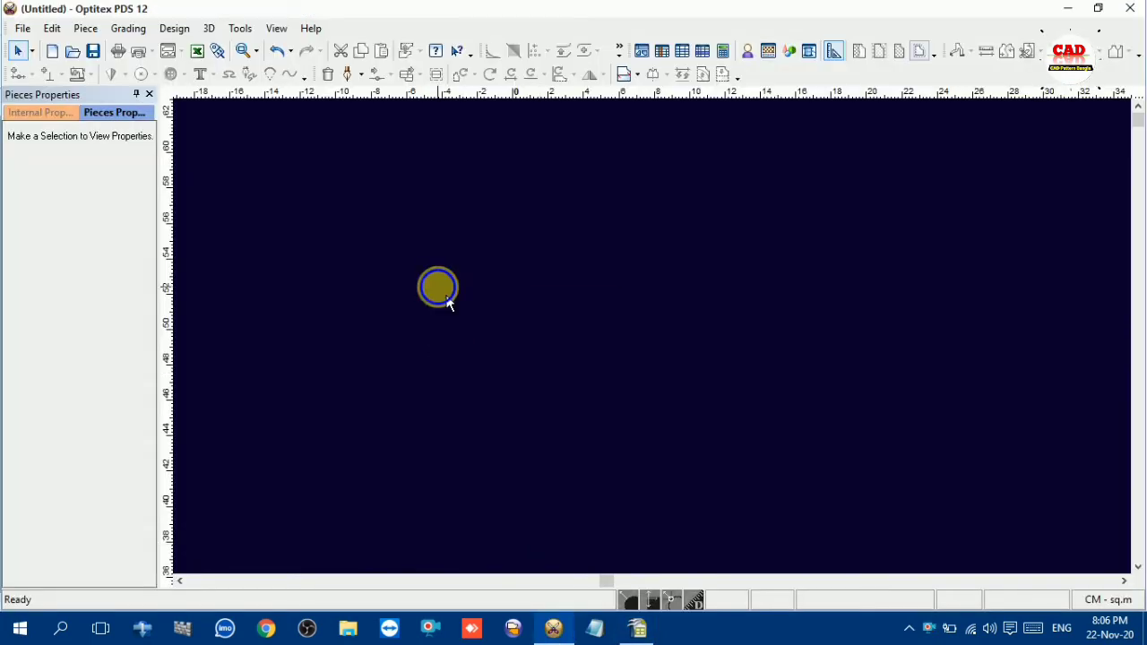
Create a rectangular piece with a length of 21.5 cm and a width of 55 cm
right_click(439, 288)
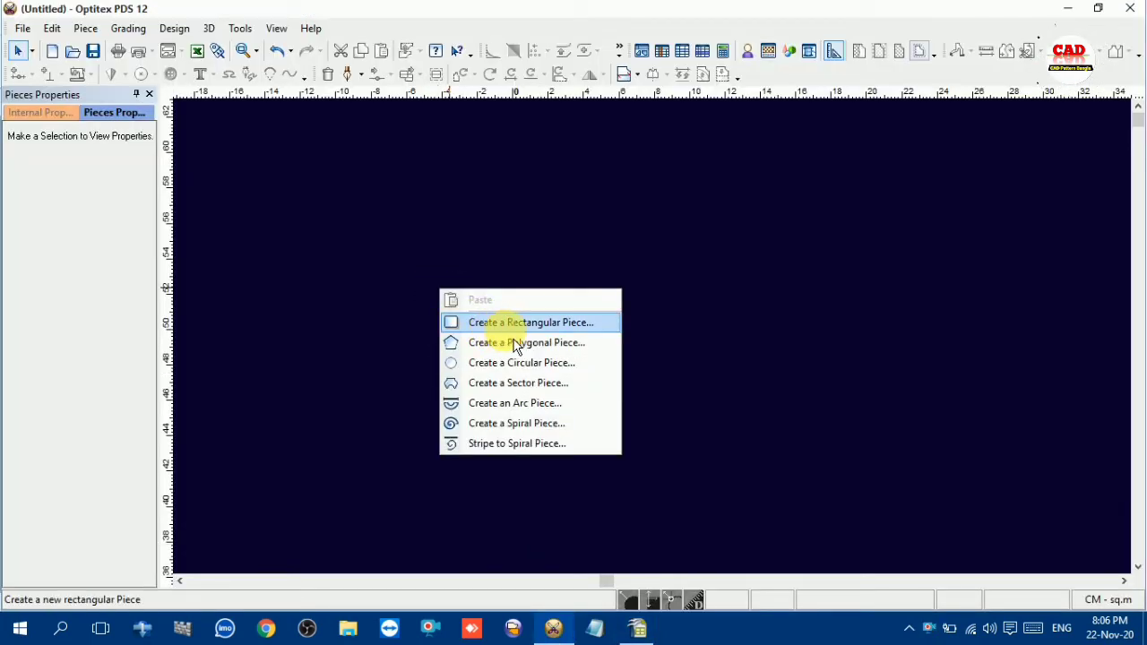
click(608, 239)
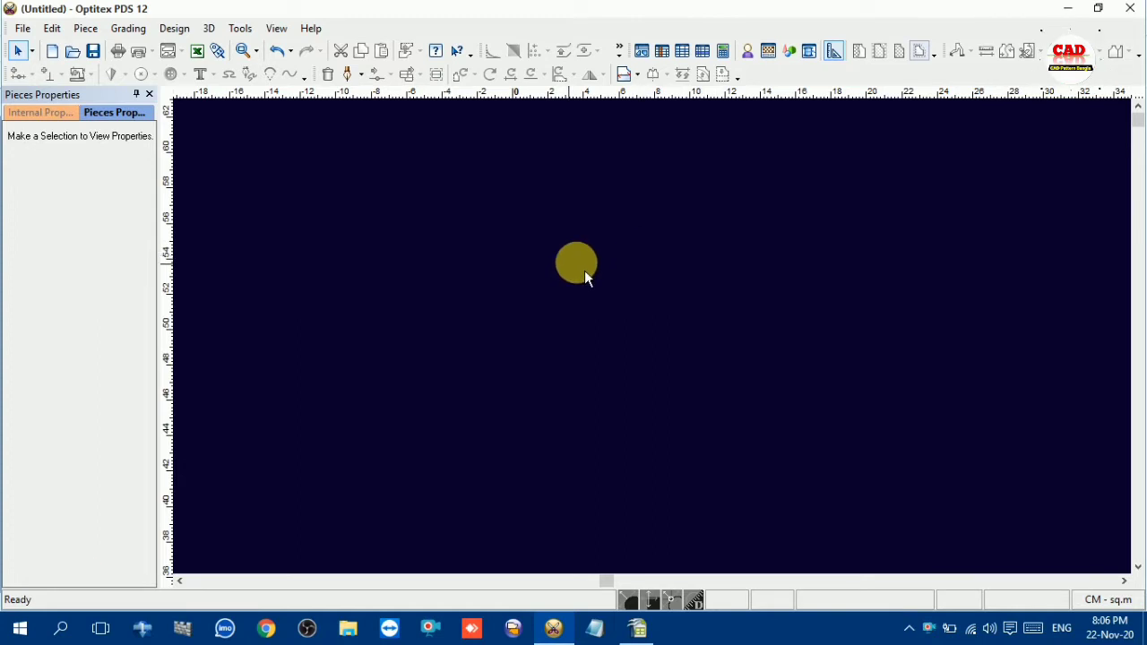
right_click(668, 259)
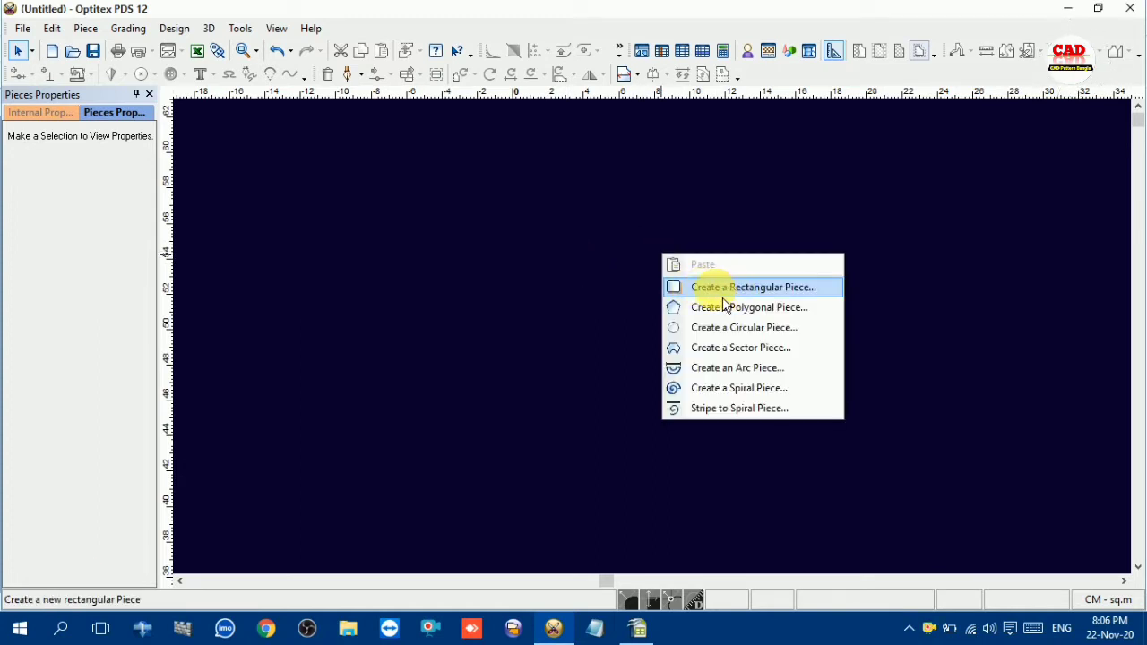
click(722, 296)
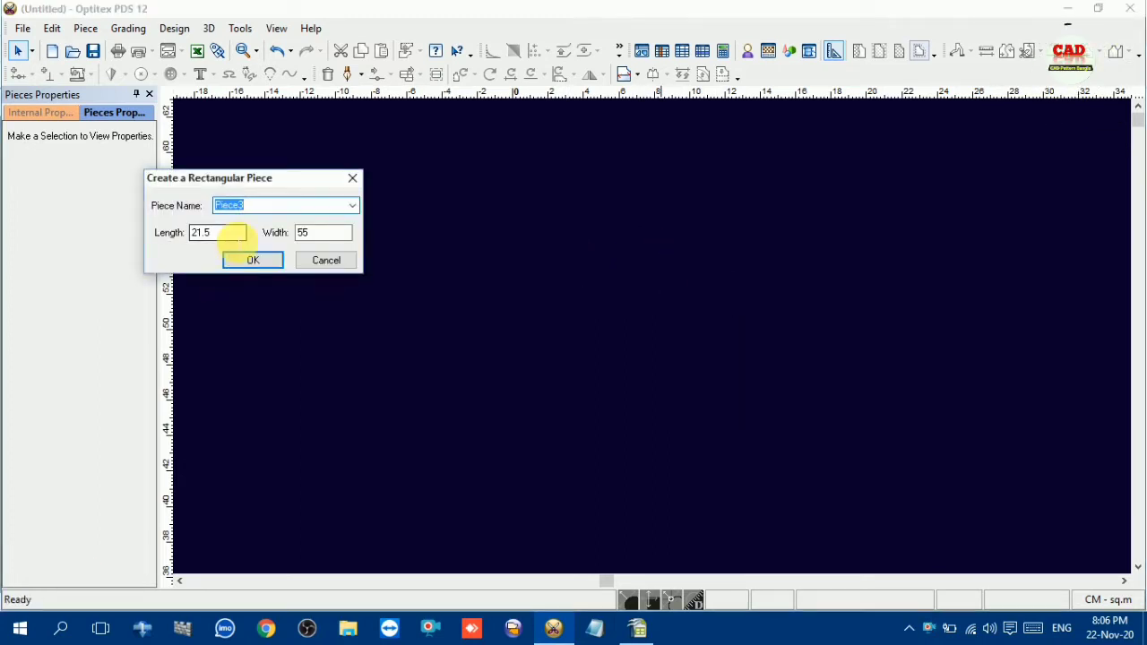
double_click(199, 235)
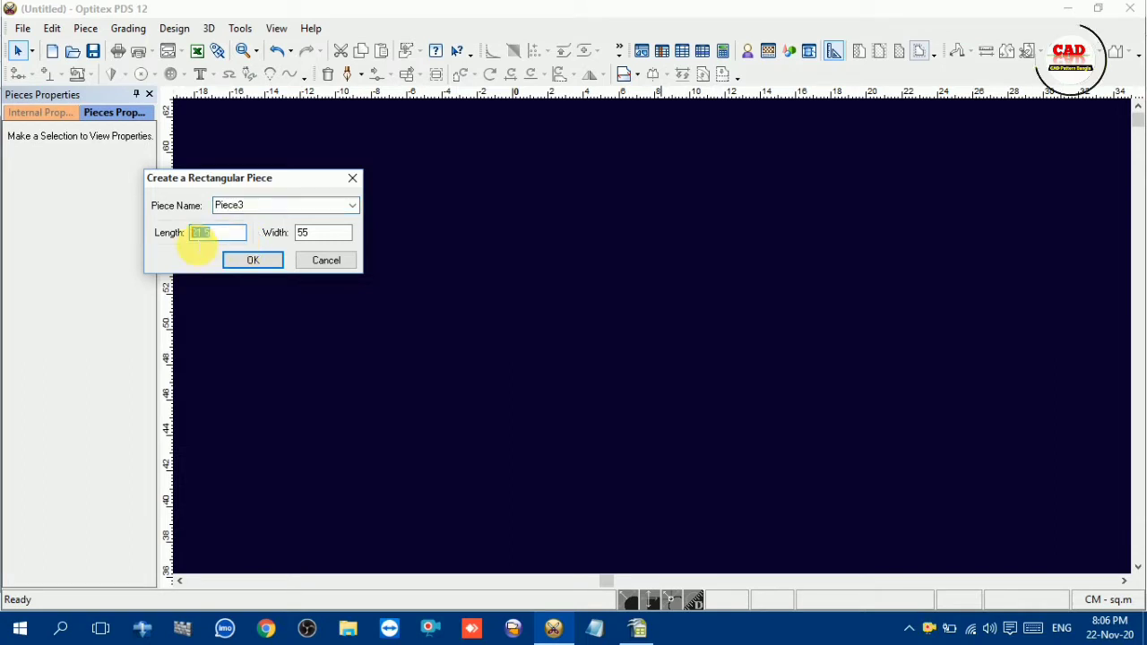
double_click(320, 233)
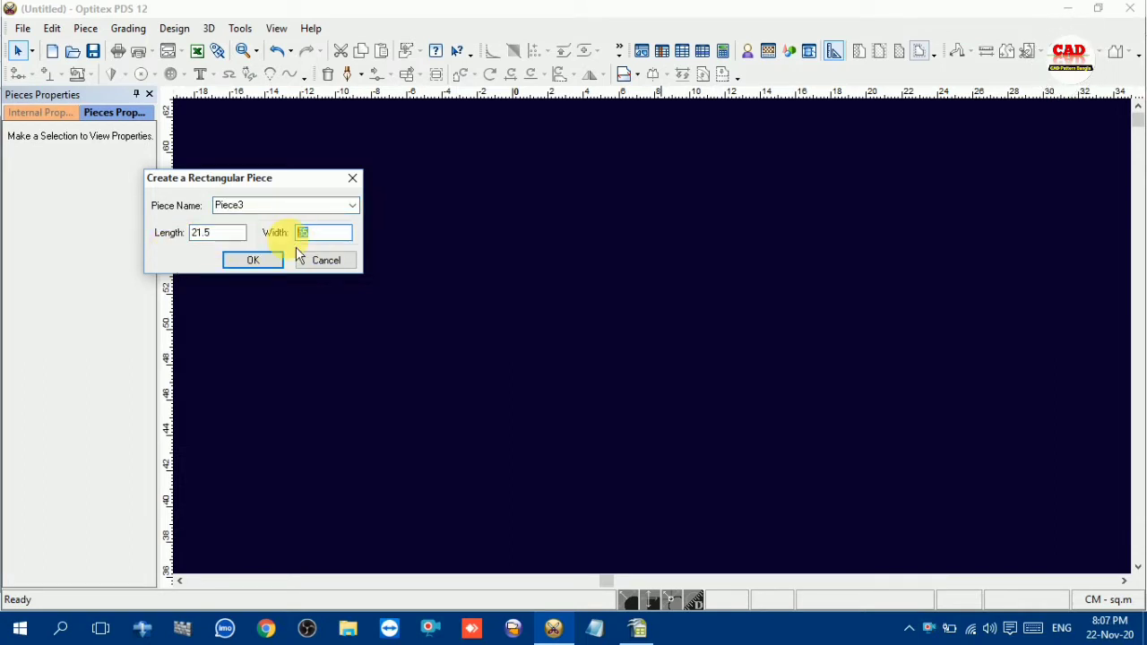
click(270, 267)
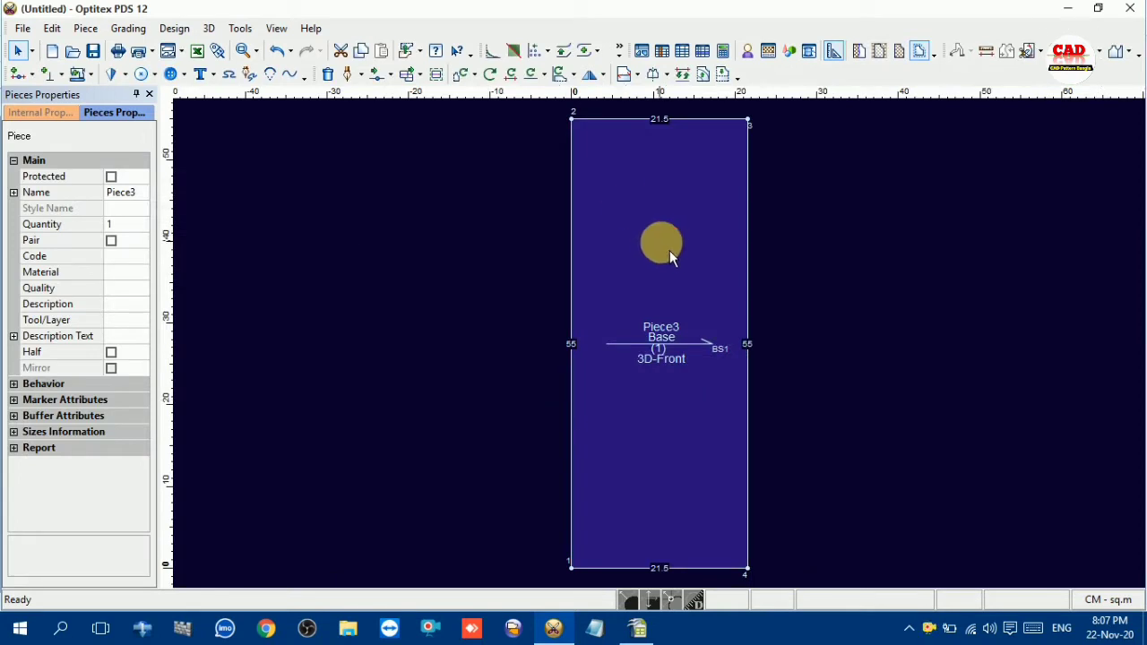
scroll(680, 348, down, 2)
scroll(667, 351, up, 1)
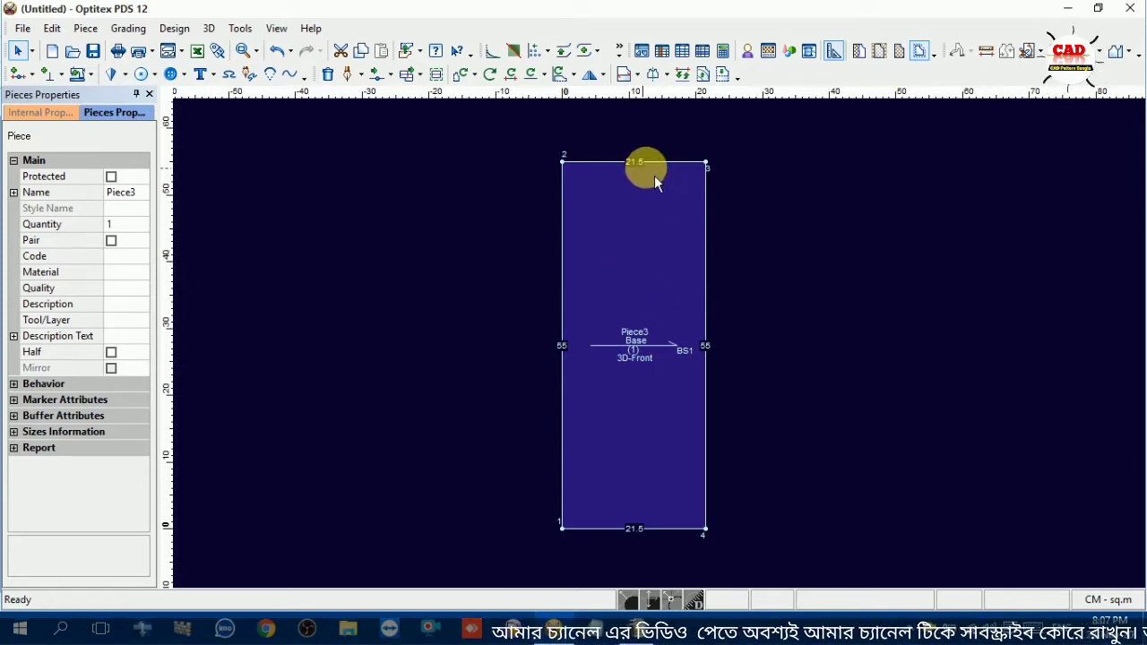
click(652, 271)
scroll(663, 350, down, 3)
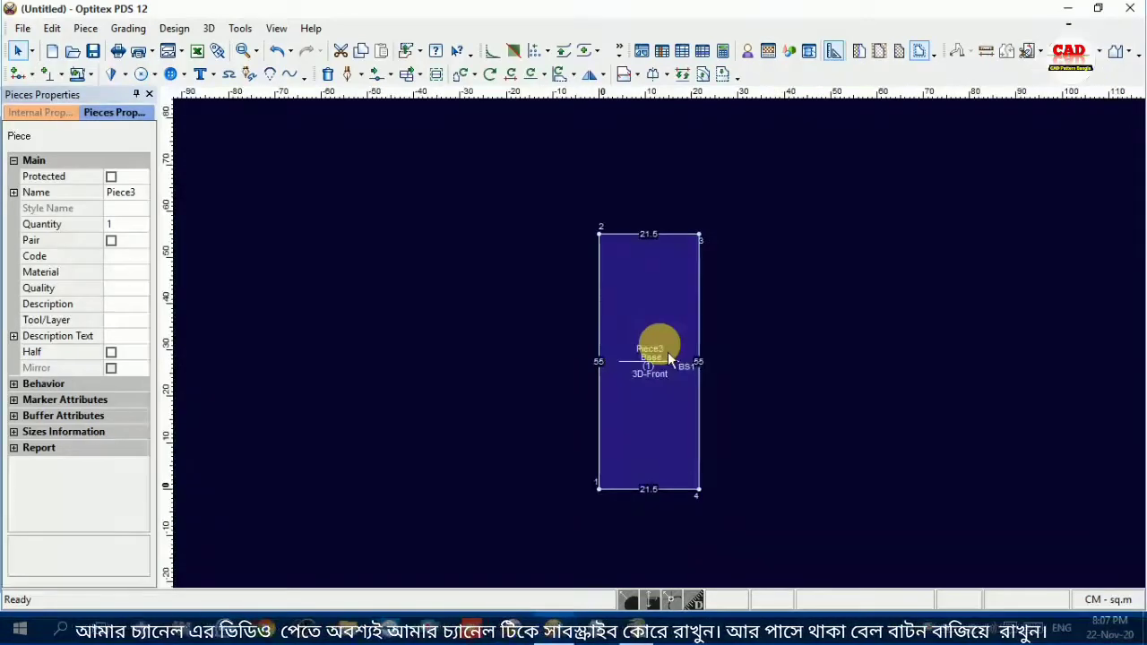
scroll(669, 360, up, 3)
scroll(665, 356, up, 1)
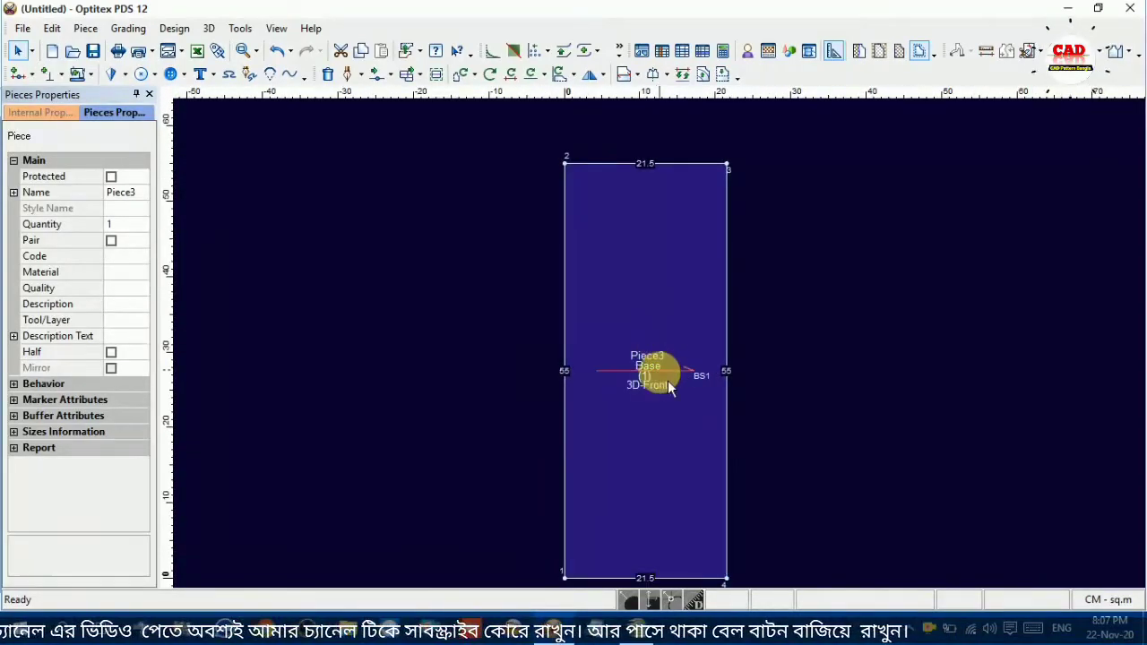
scroll(670, 362, down, 1)
scroll(671, 357, up, 1)
scroll(660, 343, down, 1)
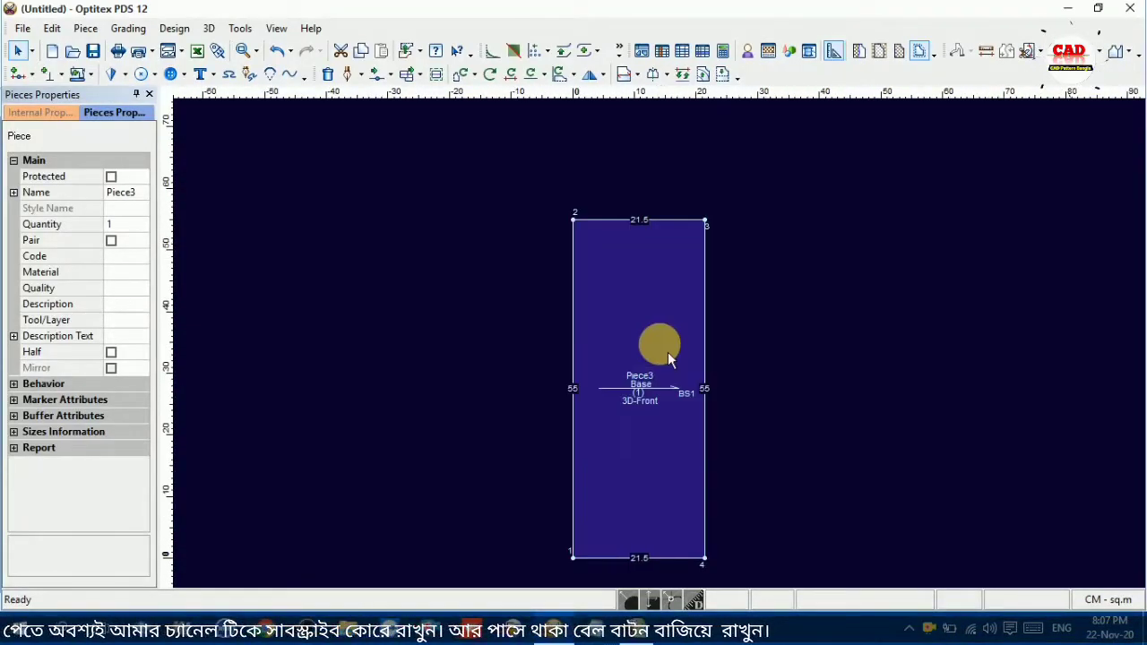
scroll(667, 351, up, 1)
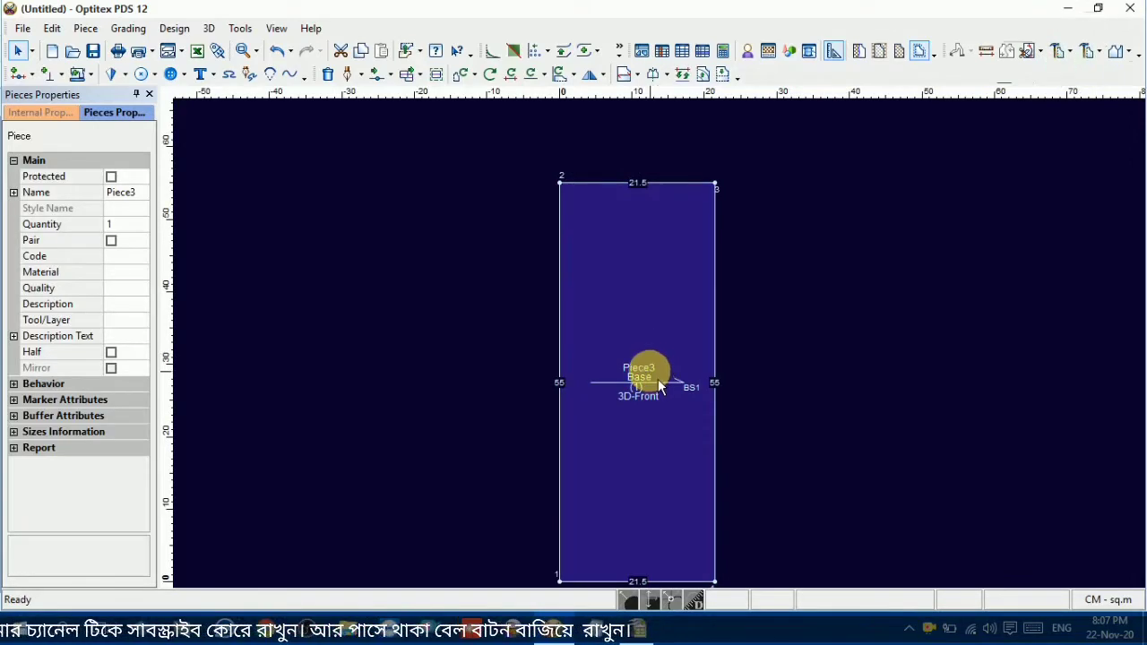
Look up the rear neck depth in the OpenOffice Calc chart and switch back to Optitex PDS 12
click(597, 629)
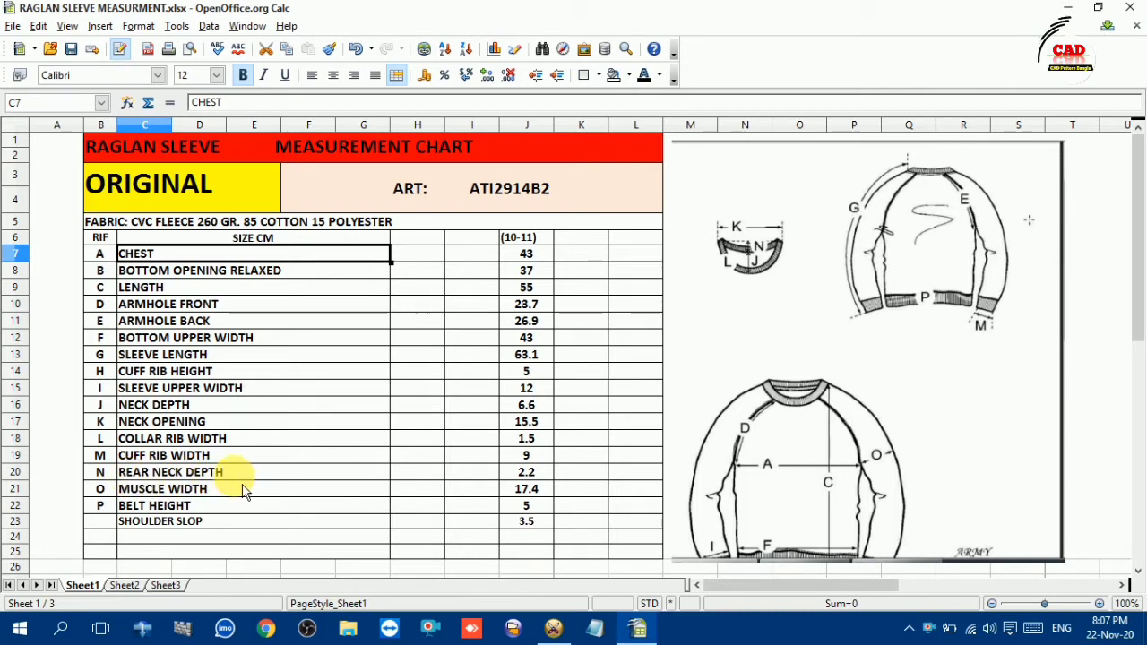
mouse_move(552, 627)
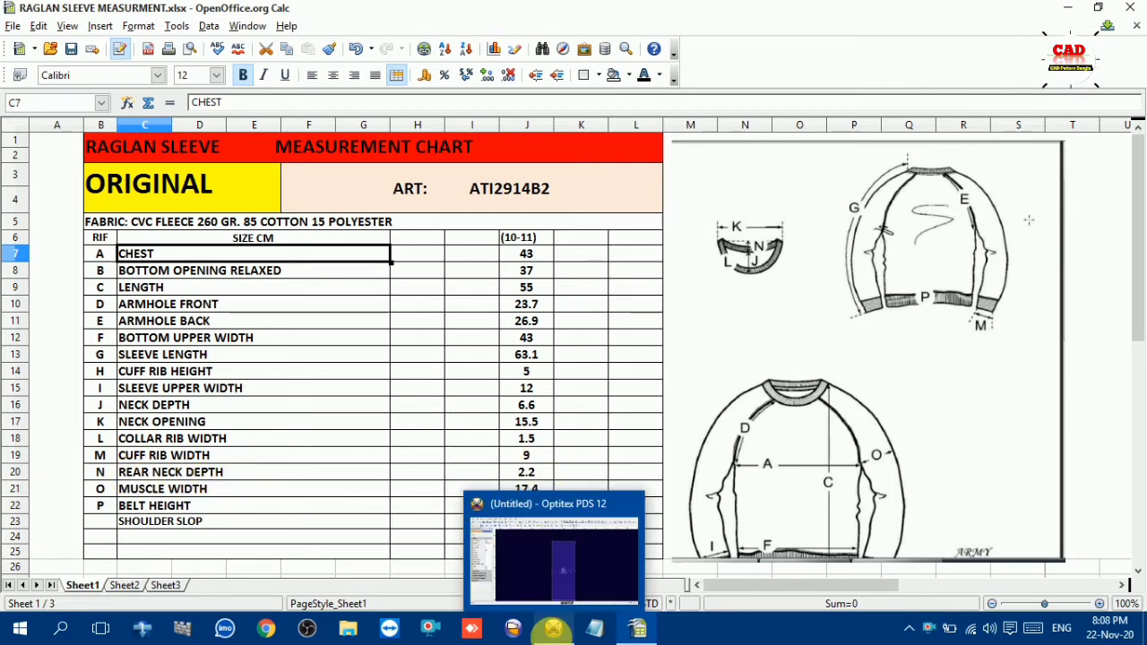
click(555, 564)
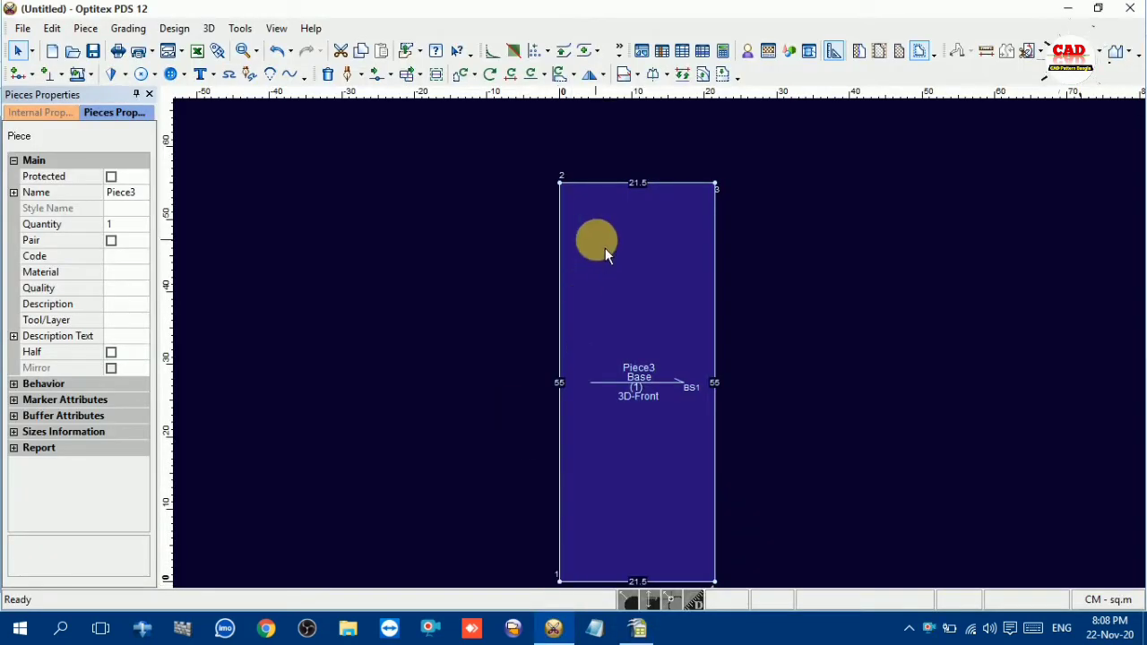
Add a grading point on the piece's left edge, 2.2 cm below the upper-left corner
click(560, 206)
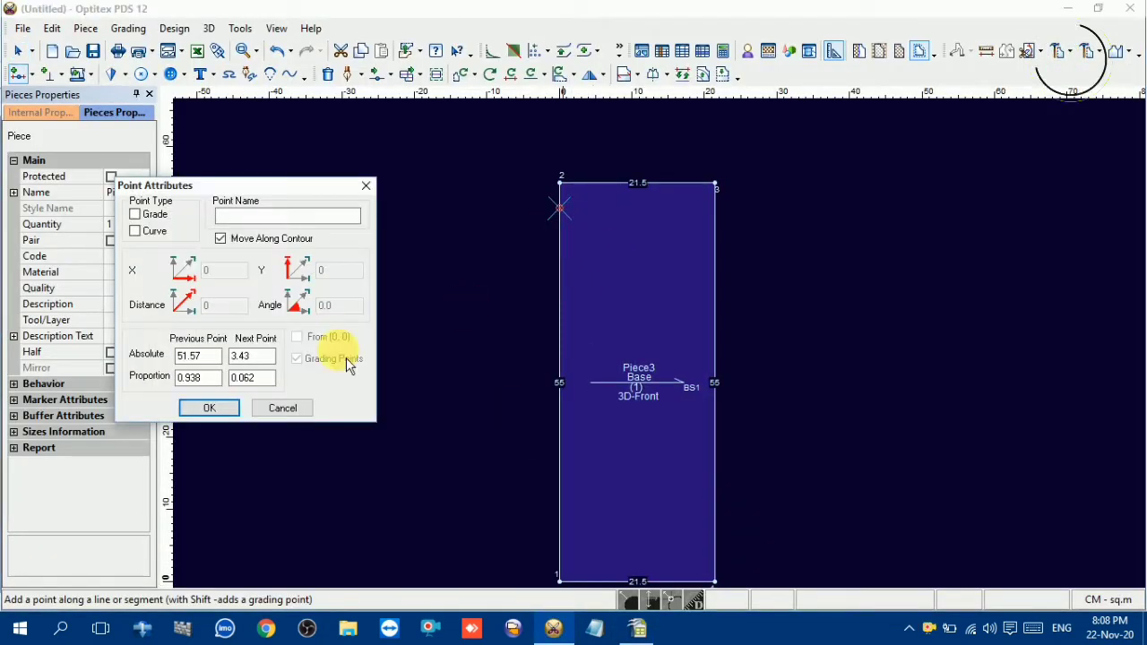
double_click(251, 356)
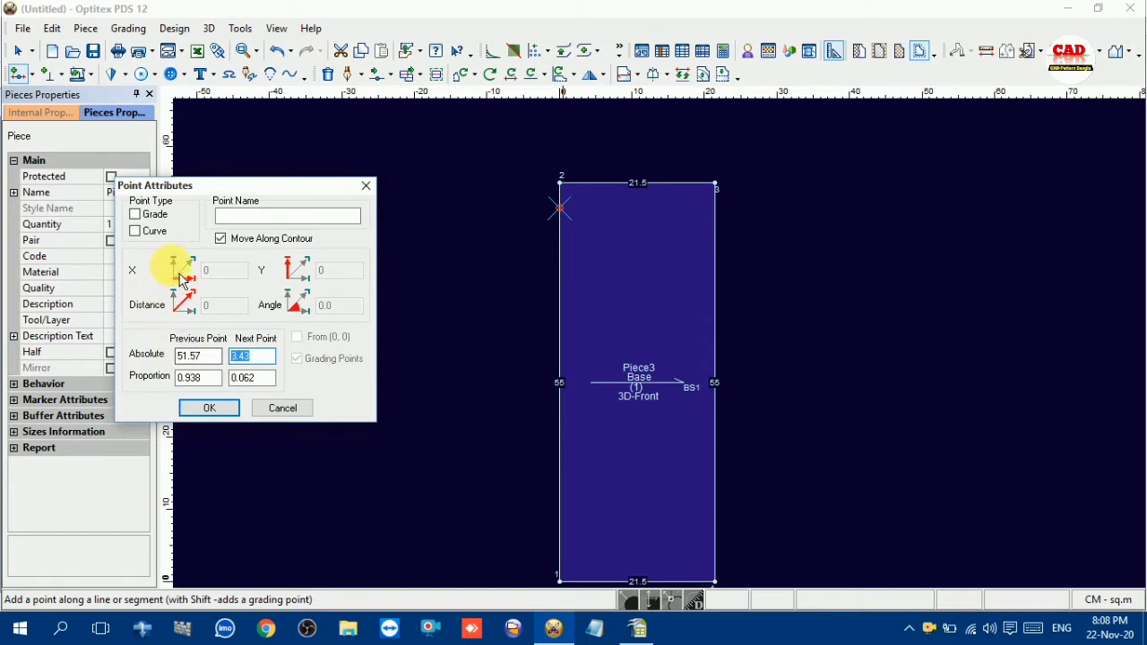
text(2.2)
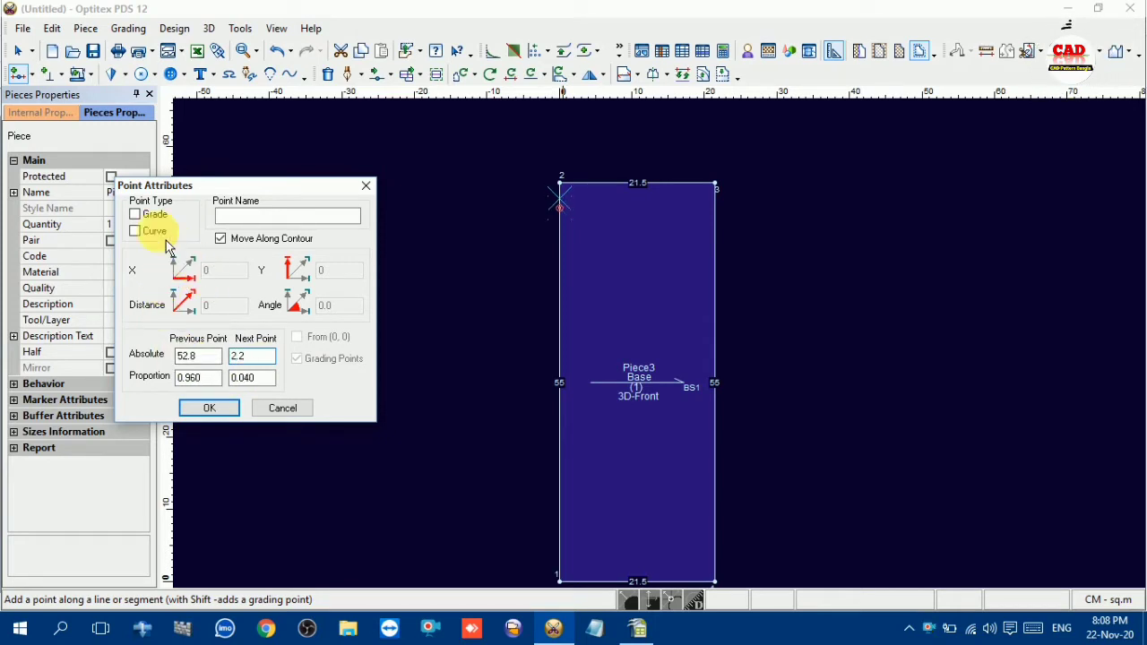
click(136, 215)
click(213, 409)
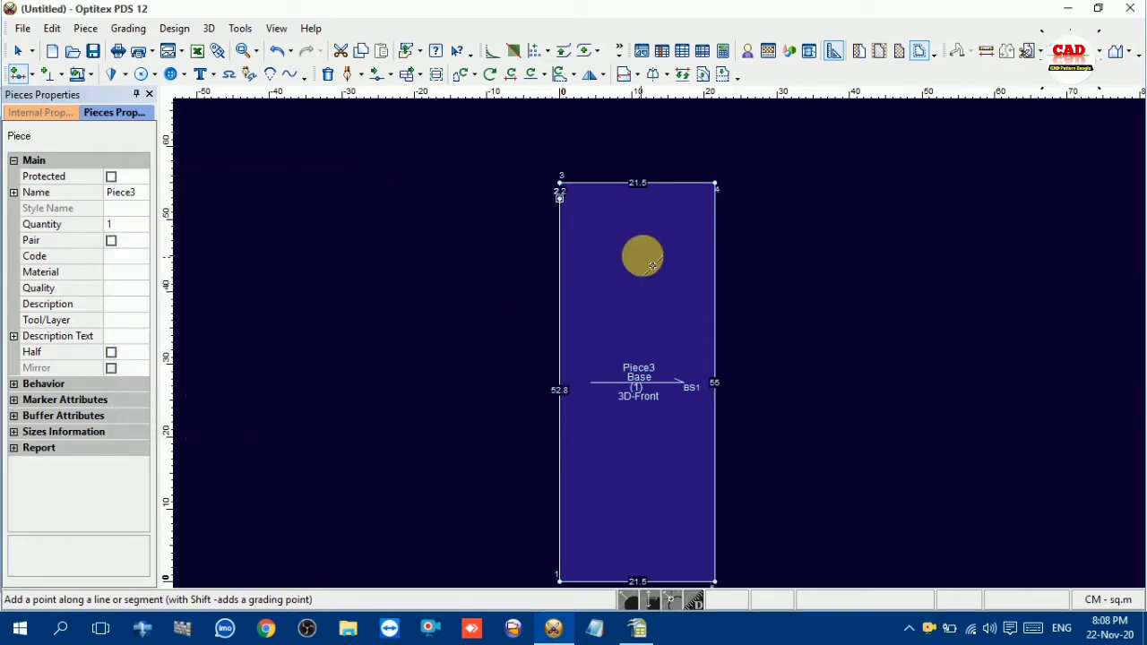
Place a horizontal guide line at the rear neck depth point and offset it by -6.6 cm, the neck depth from the OpenOffice Calc chart
scroll(667, 353, up, 1)
scroll(668, 352, up, 1)
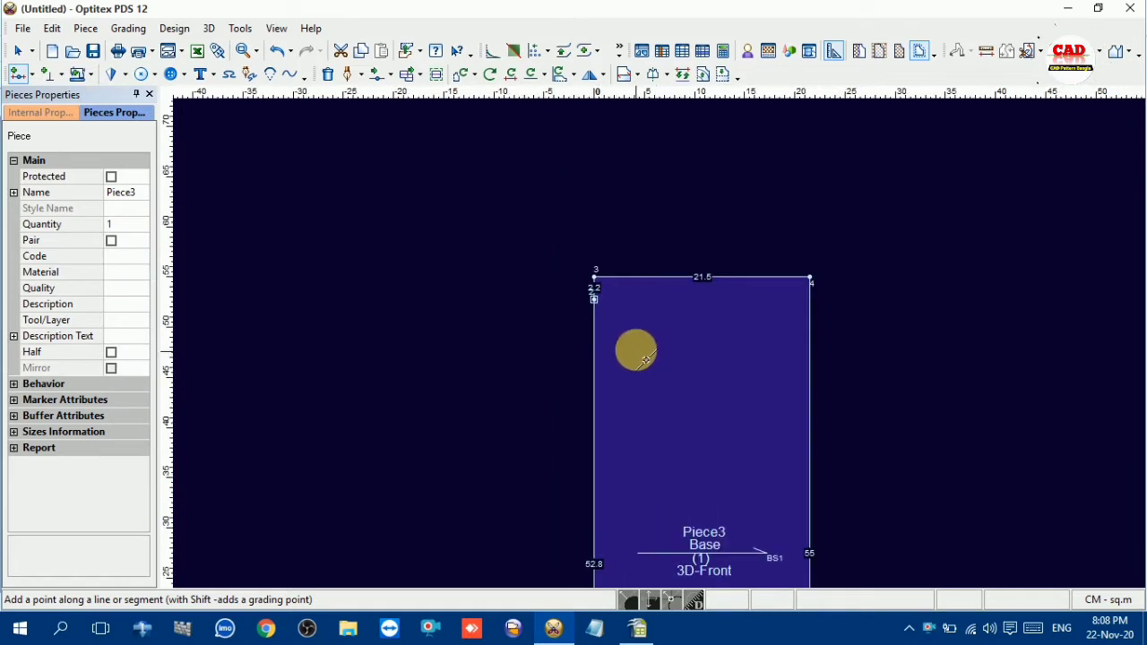
right_click(638, 135)
drag(631, 123, 629, 301)
double_click(629, 301)
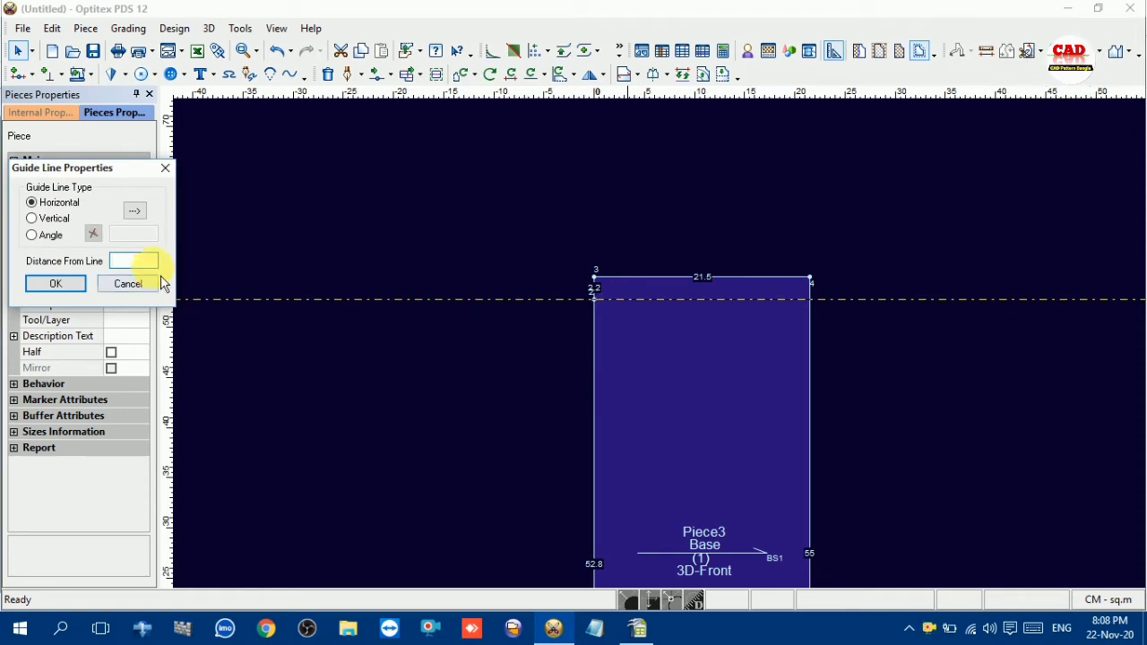
click(637, 628)
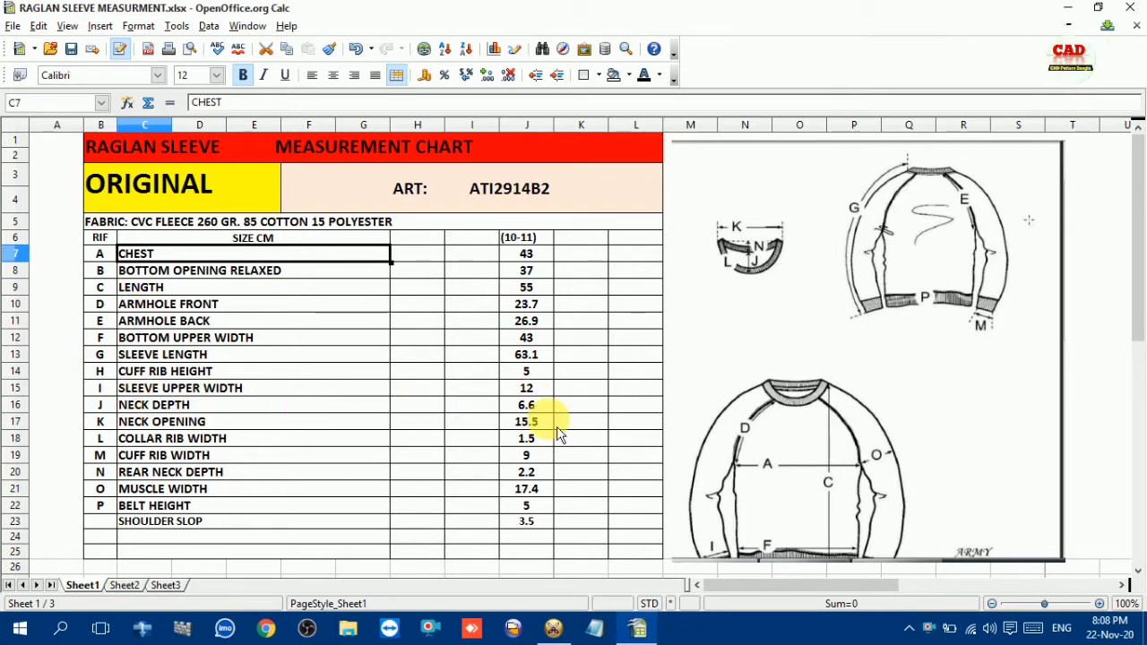
click(553, 628)
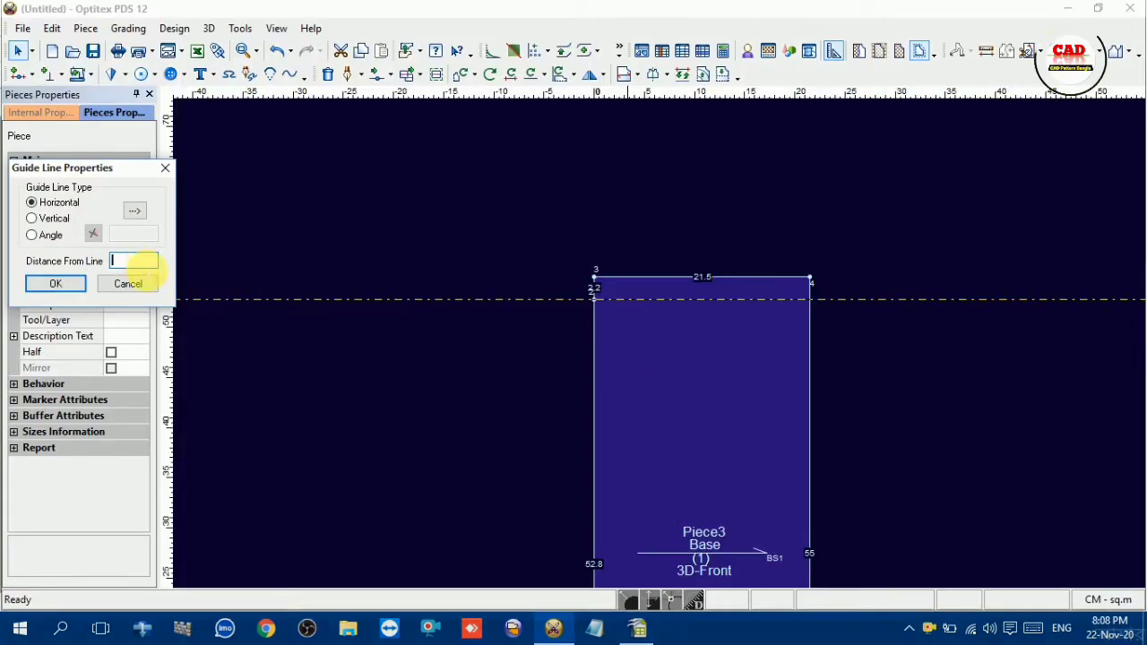
text(-)
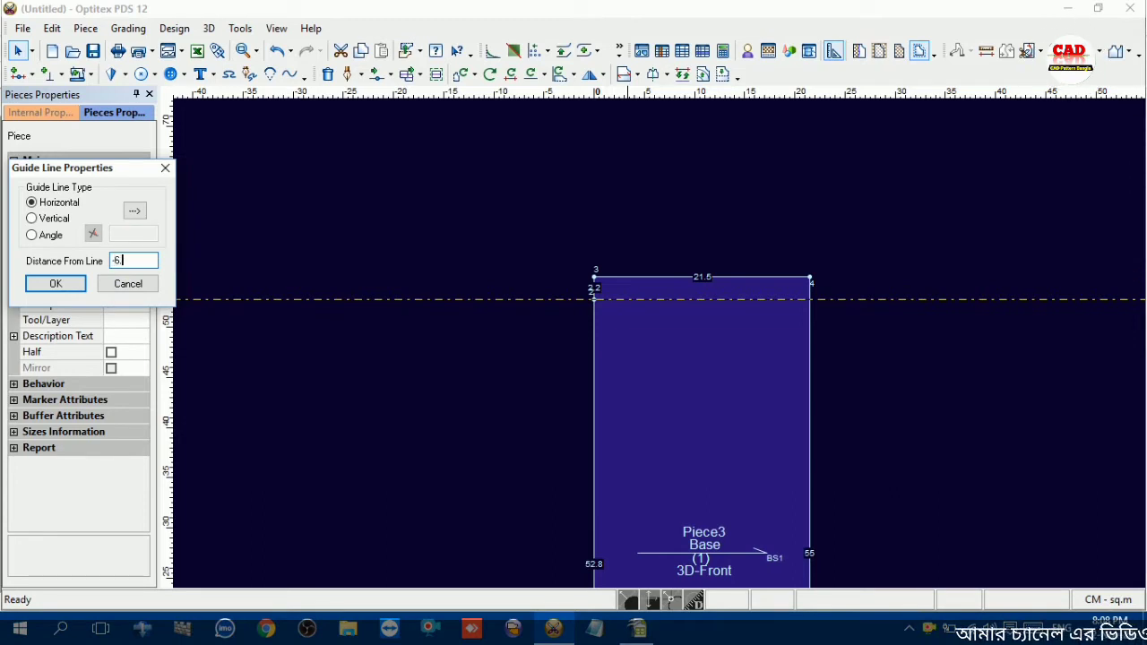
text(6.6)
key(Return)
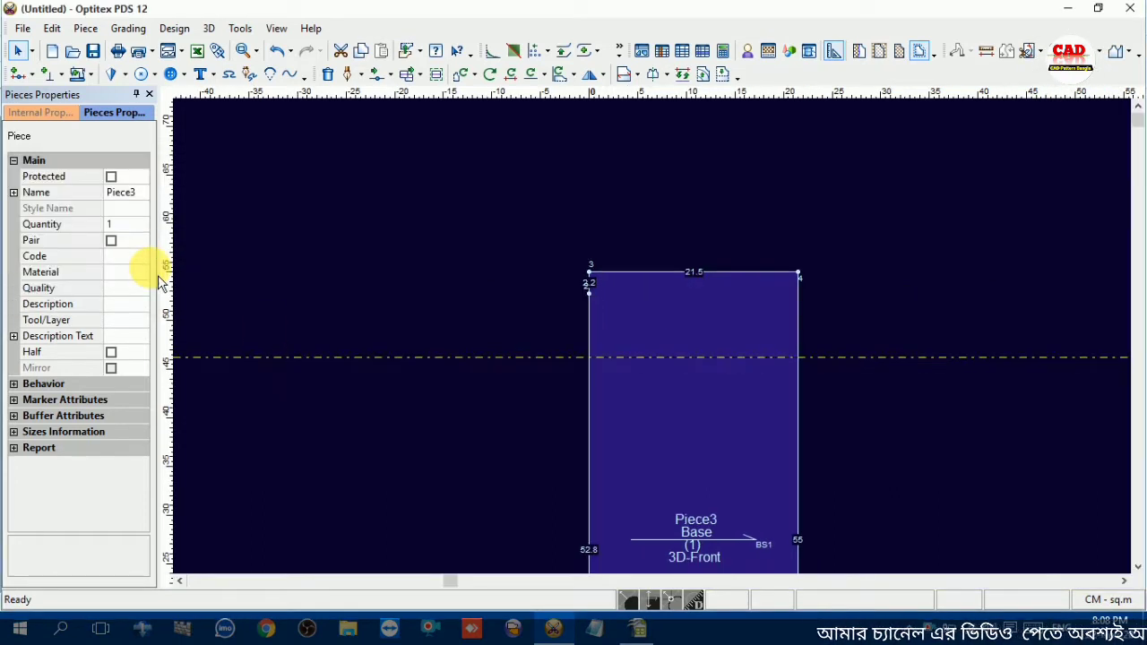
Add a grading point where the guide line crosses the piece's left edge, 6.6 cm below the rear neck depth point
key(o)
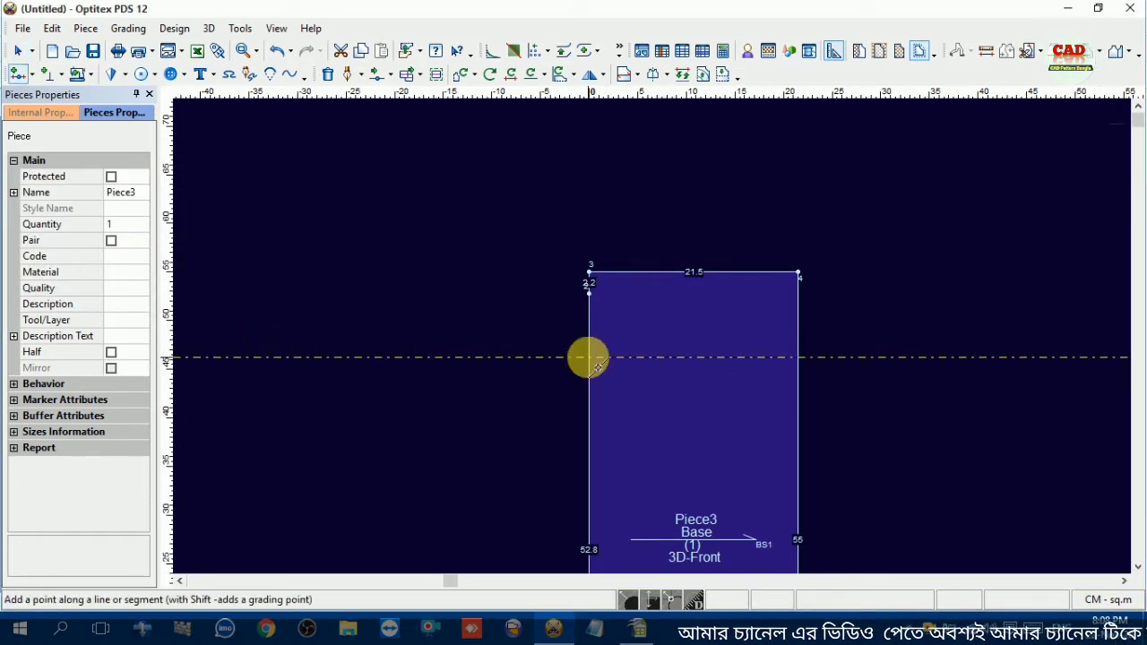
click(588, 357)
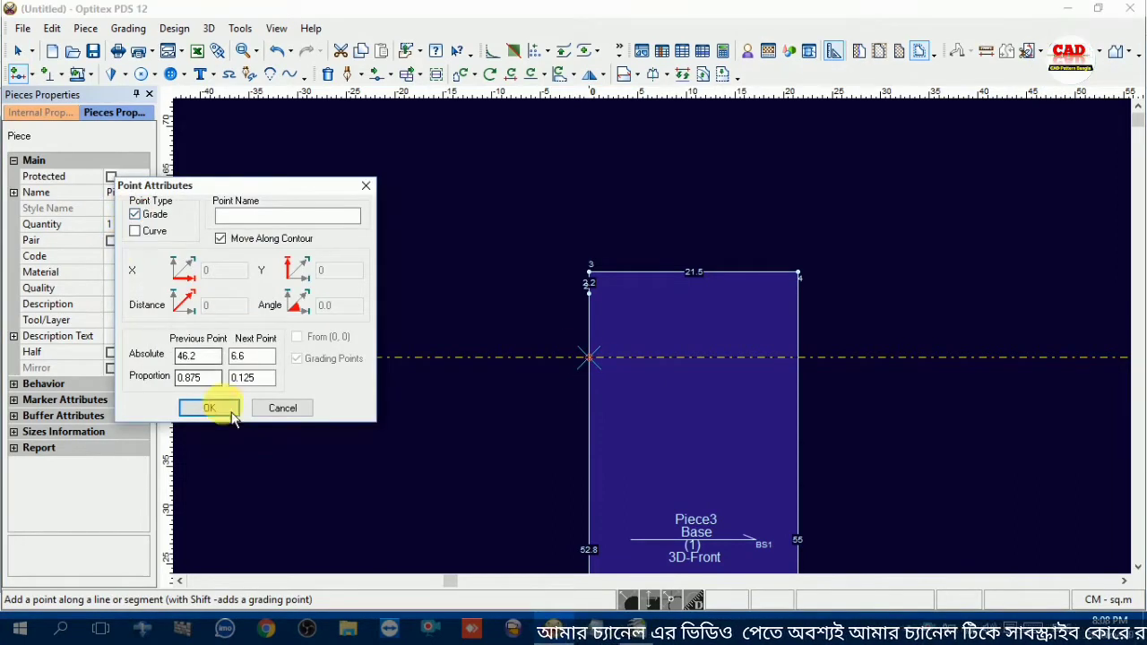
click(208, 408)
right_click(629, 215)
click(642, 218)
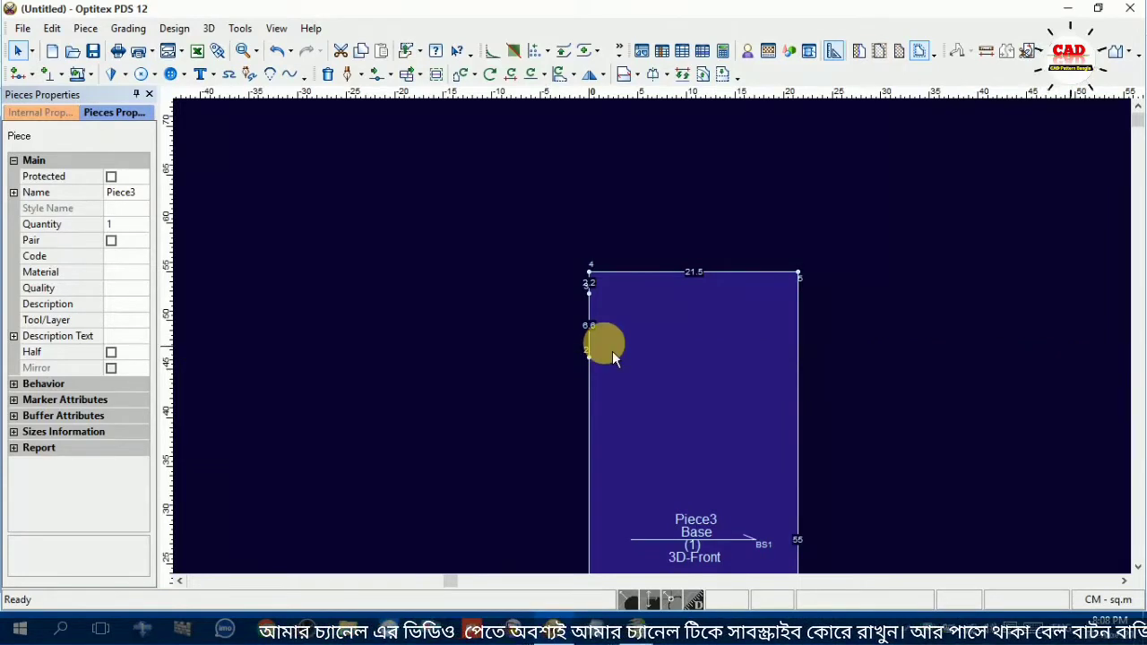
scroll(685, 332, up, 2)
scroll(660, 344, up, 1)
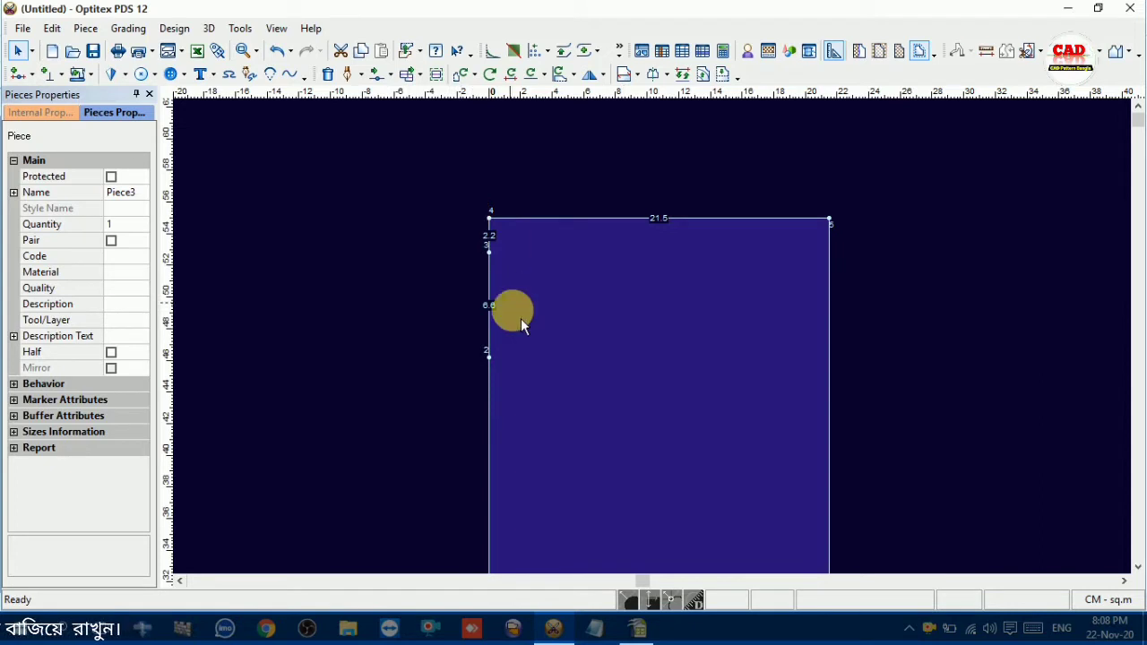
click(557, 284)
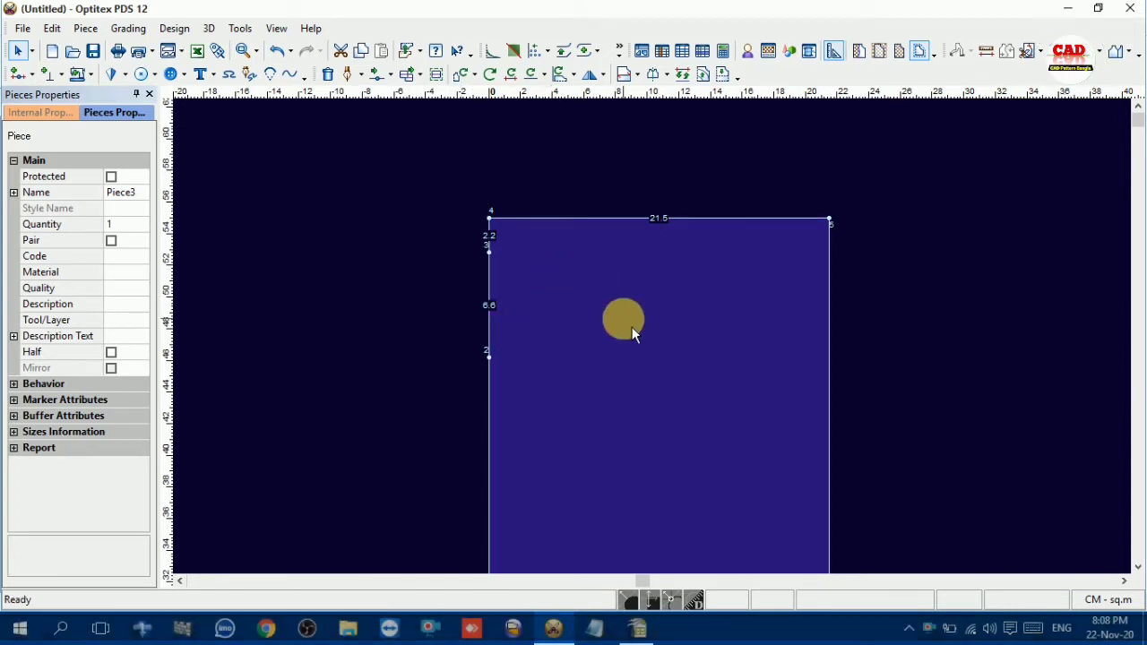
scroll(660, 352, down, 4)
scroll(665, 353, down, 1)
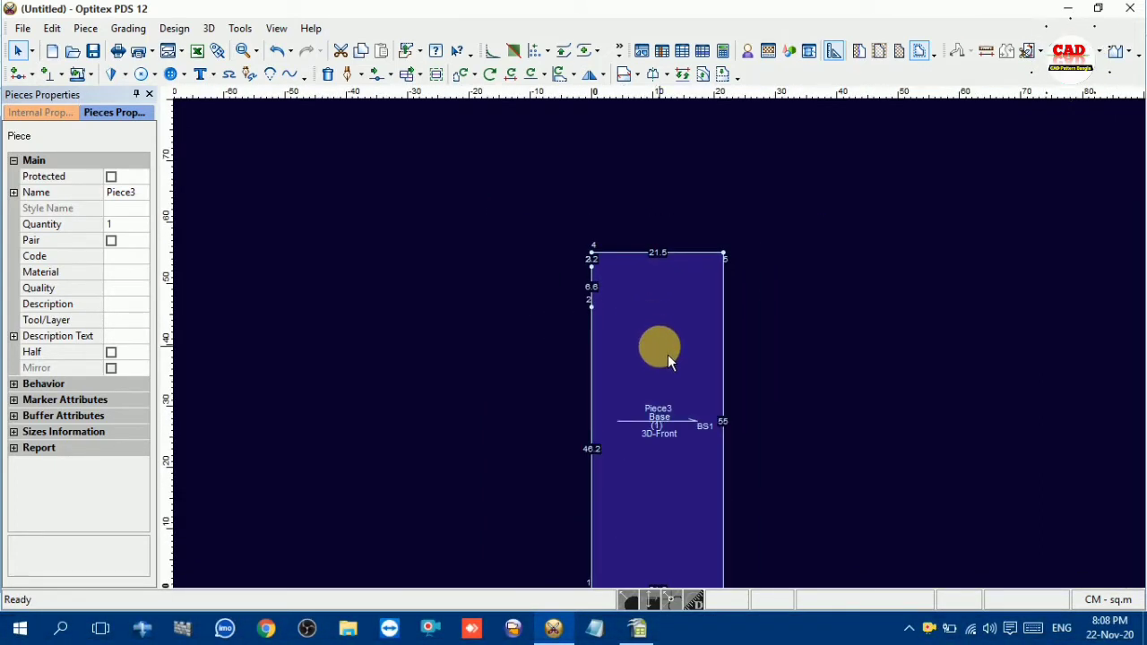
scroll(658, 344, up, 2)
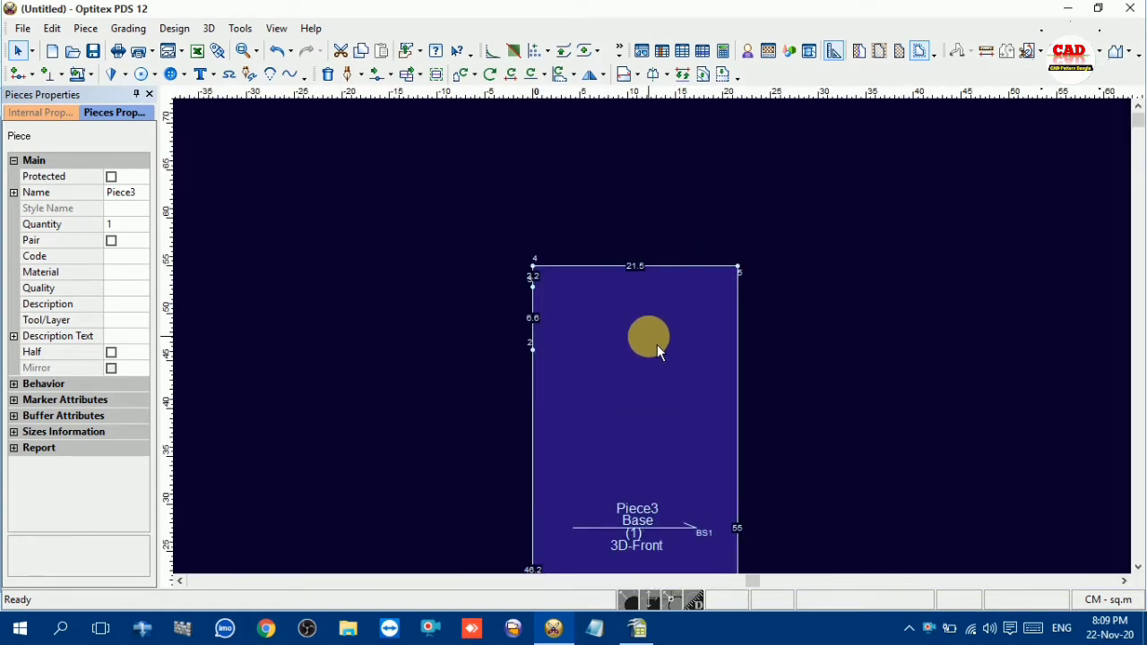
Look up the neck opening value in the OpenOffice Calc chart and switch back to Optitex PDS 12
click(638, 627)
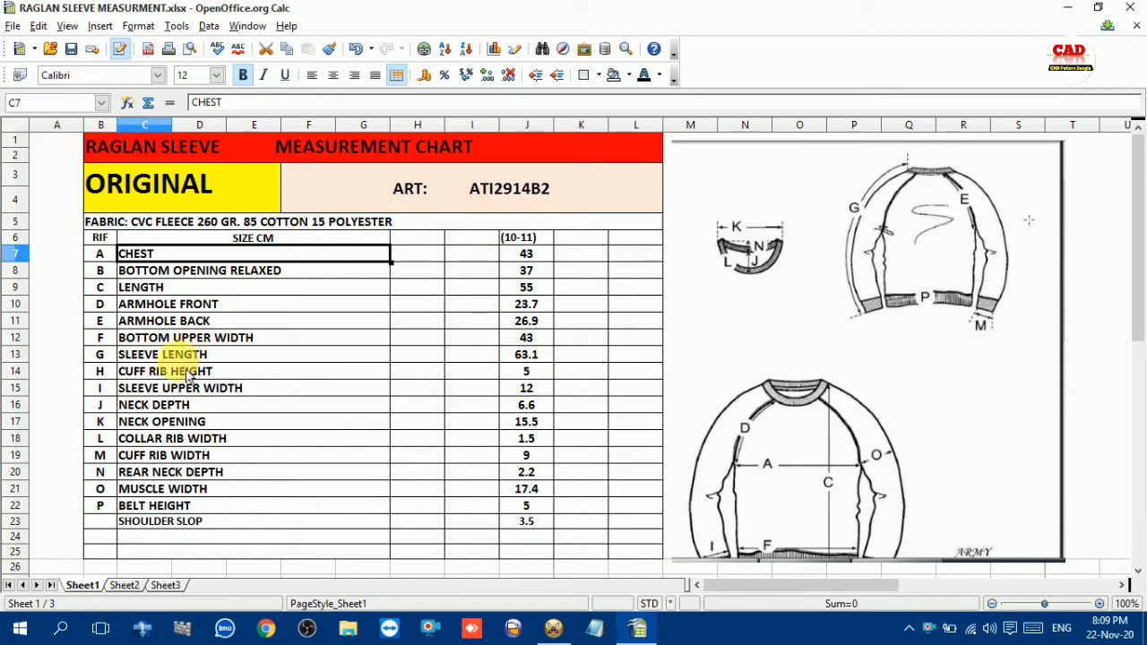
click(154, 423)
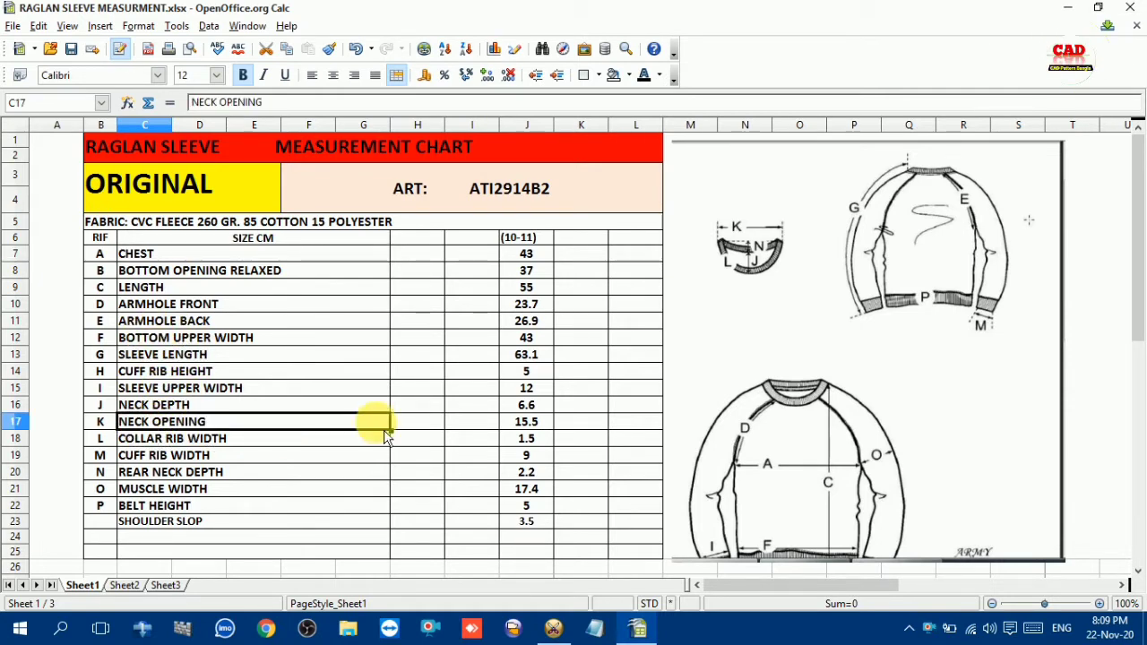
click(526, 423)
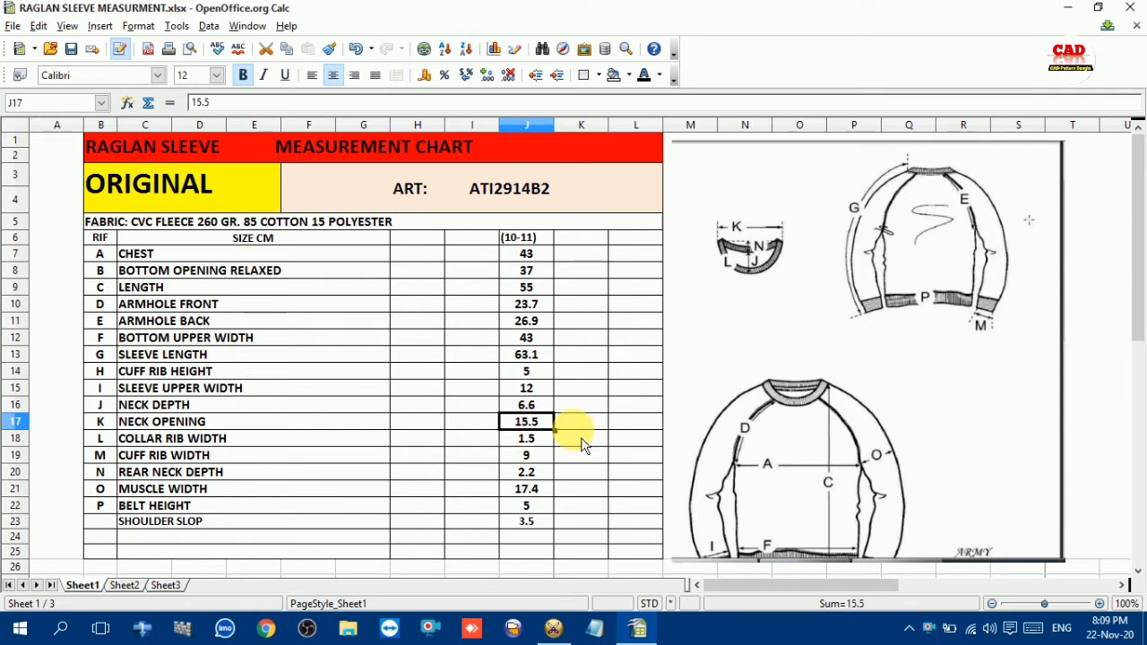
click(553, 627)
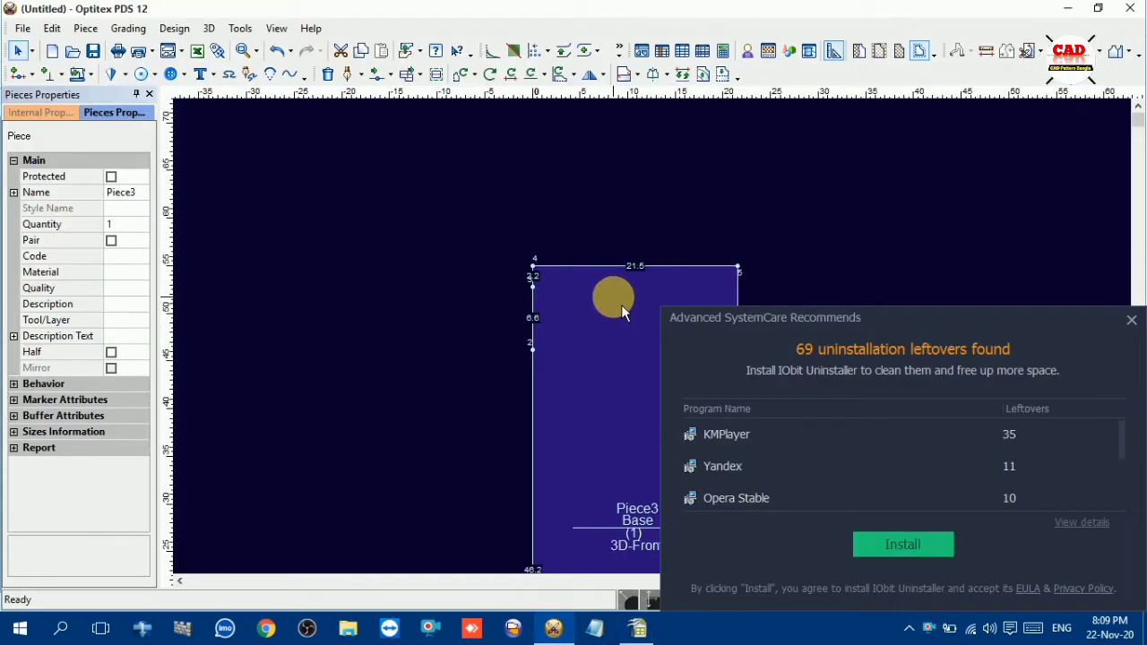
Dismiss the Advanced SystemCare popup and add a grading point on the piece's upper edge, 7.75 cm from the upper-left corner
key(a)
click(1132, 319)
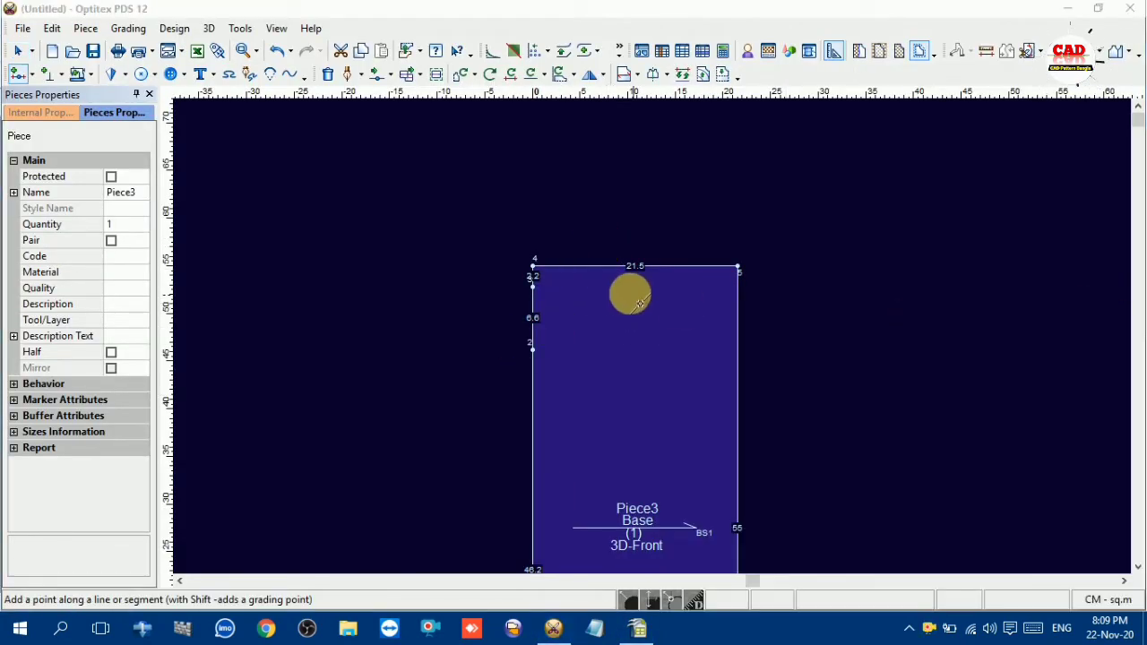
click(558, 266)
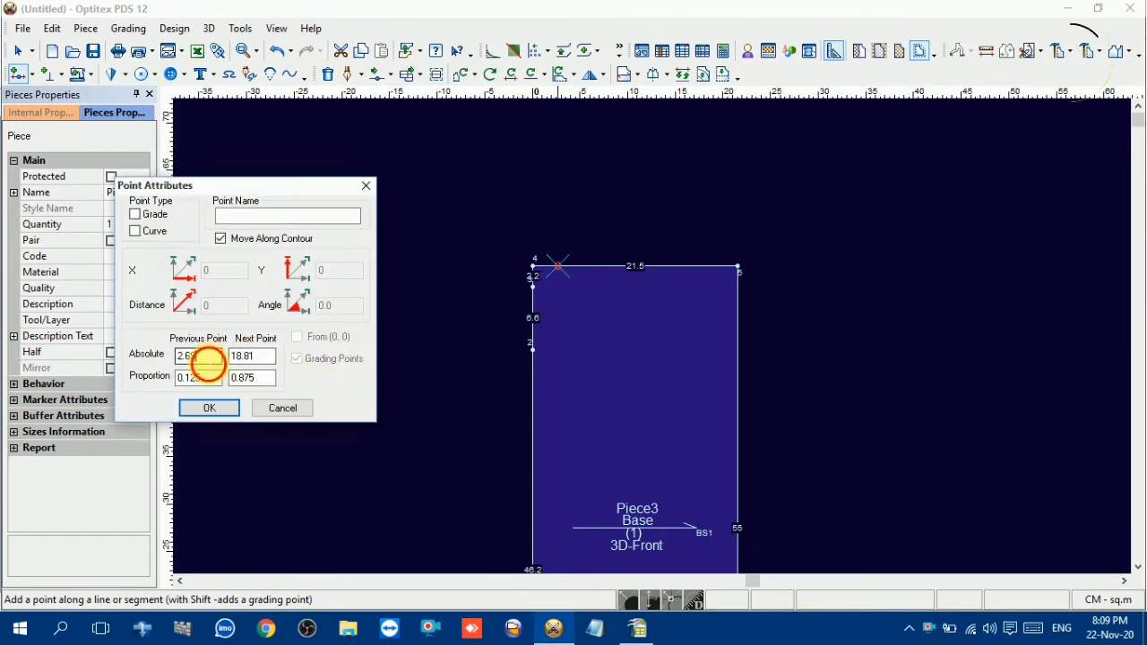
double_click(205, 357)
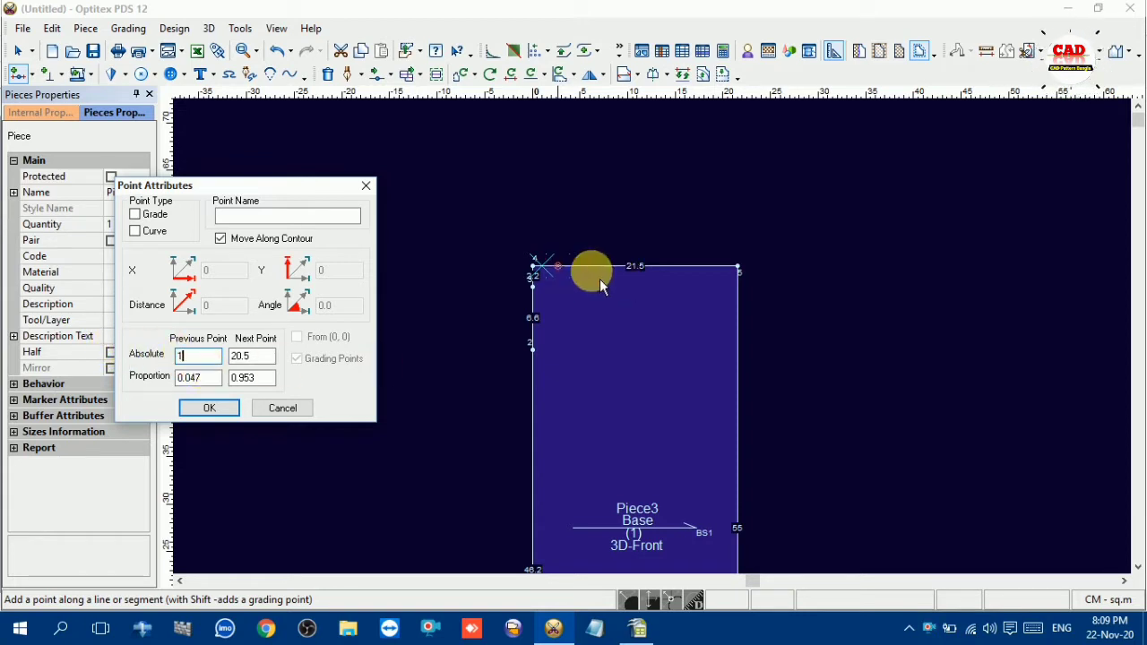
drag(198, 360, 151, 362)
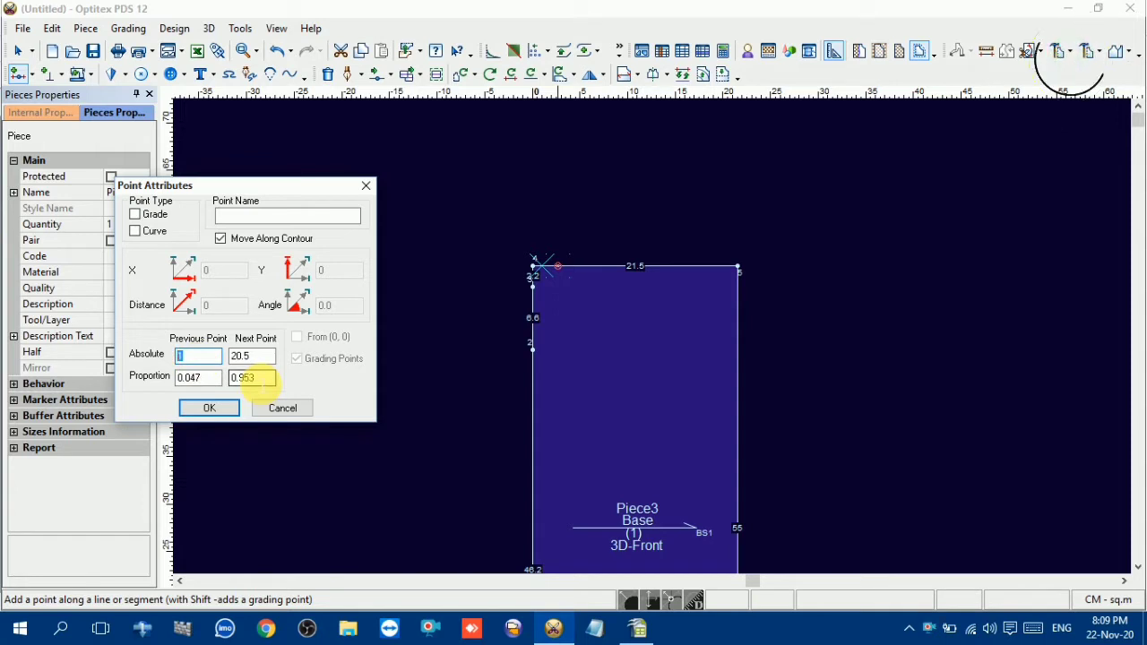
text(7.75)
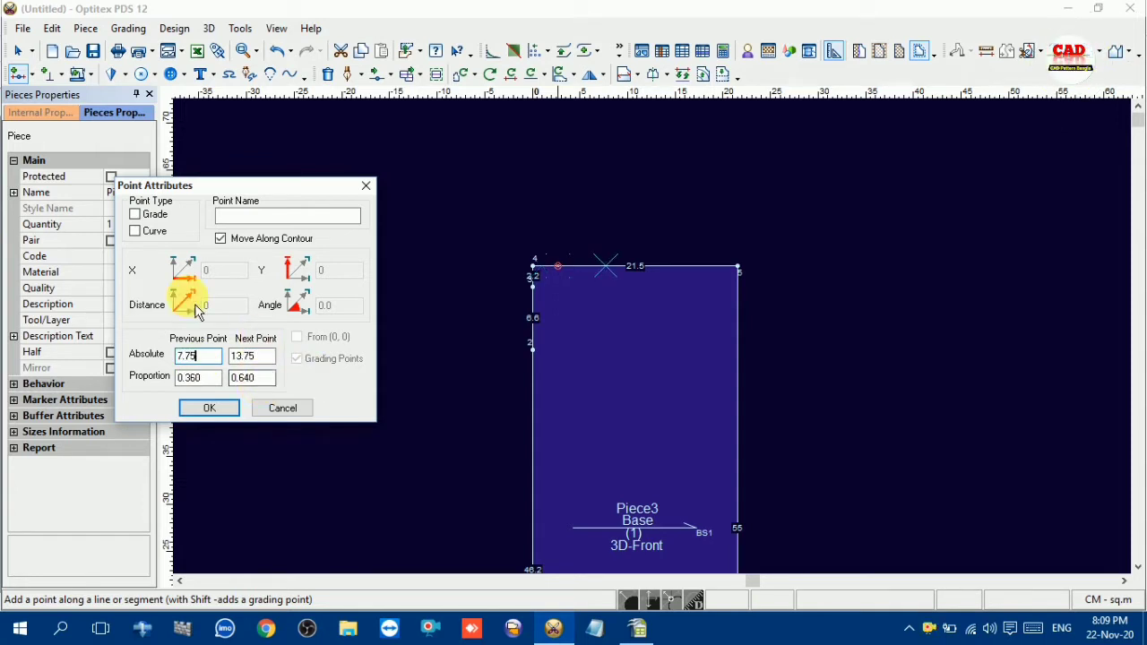
click(135, 215)
click(208, 408)
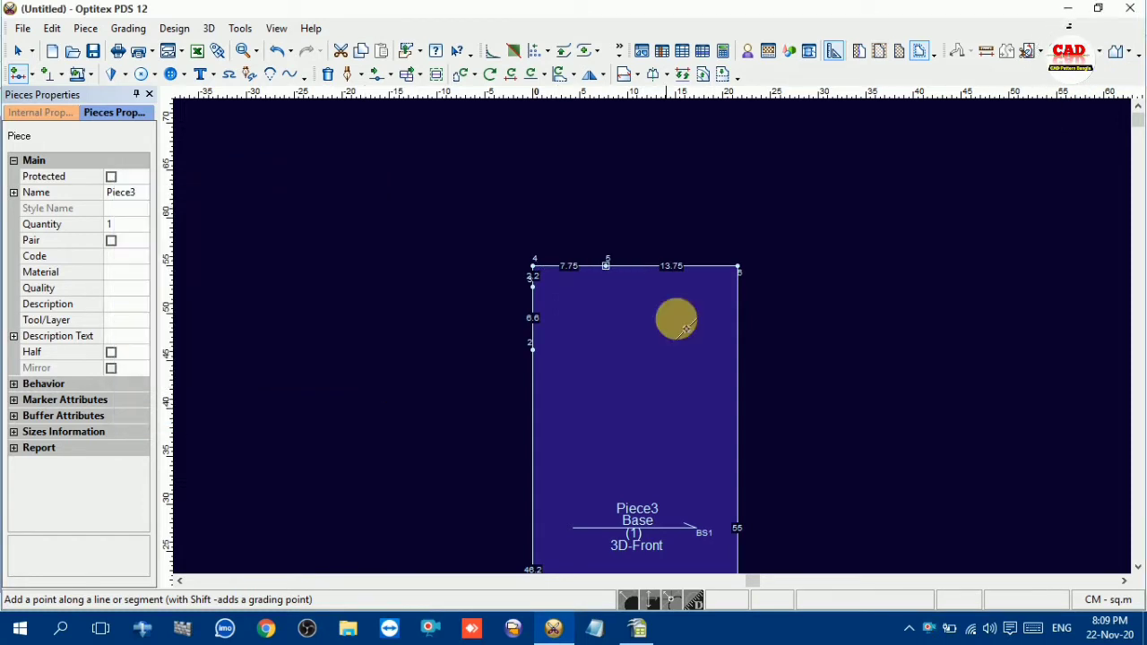
Delete the piece's upper-left corner point so the rear neck depth point joins the neck opening point directly
scroll(654, 330, up, 2)
right_click(612, 205)
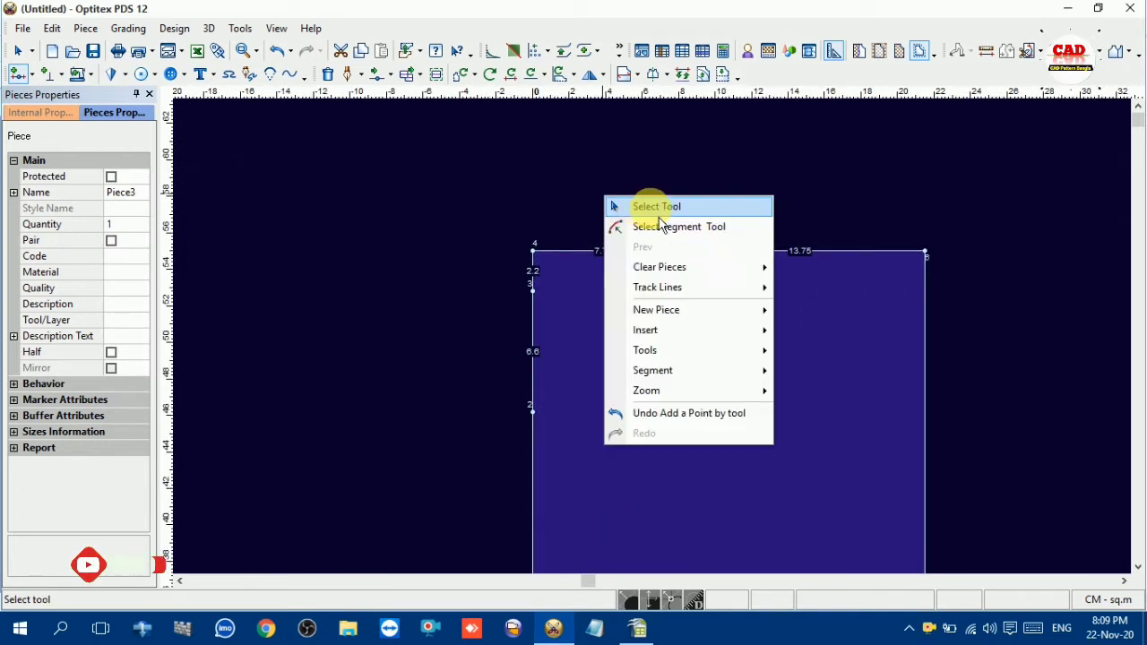
click(649, 207)
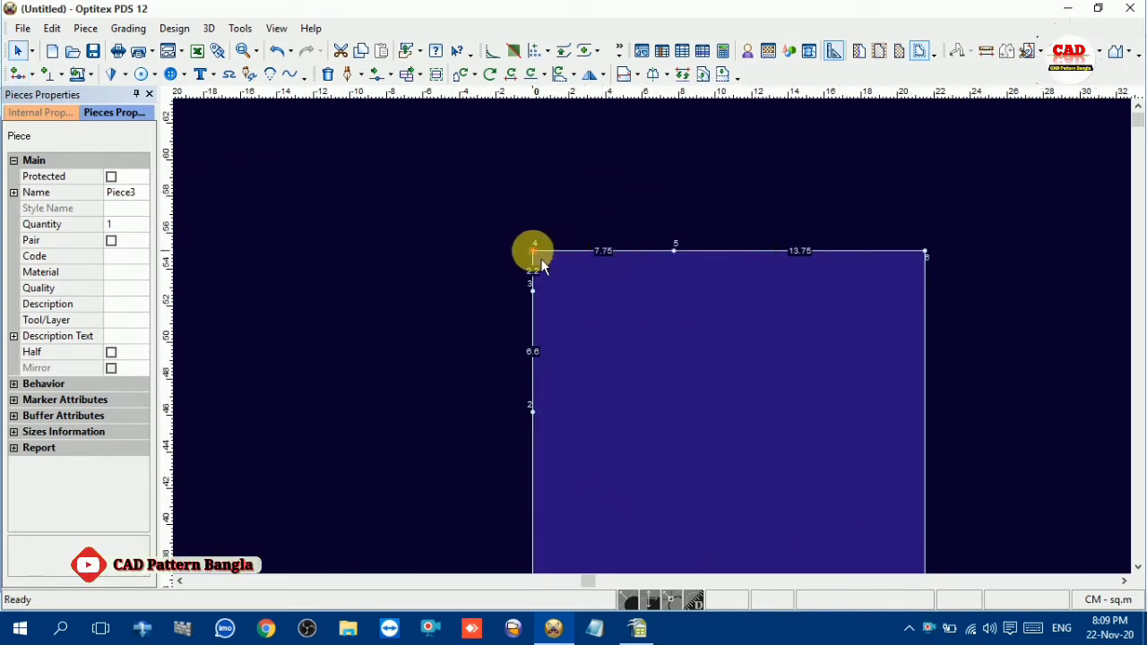
key(Delete)
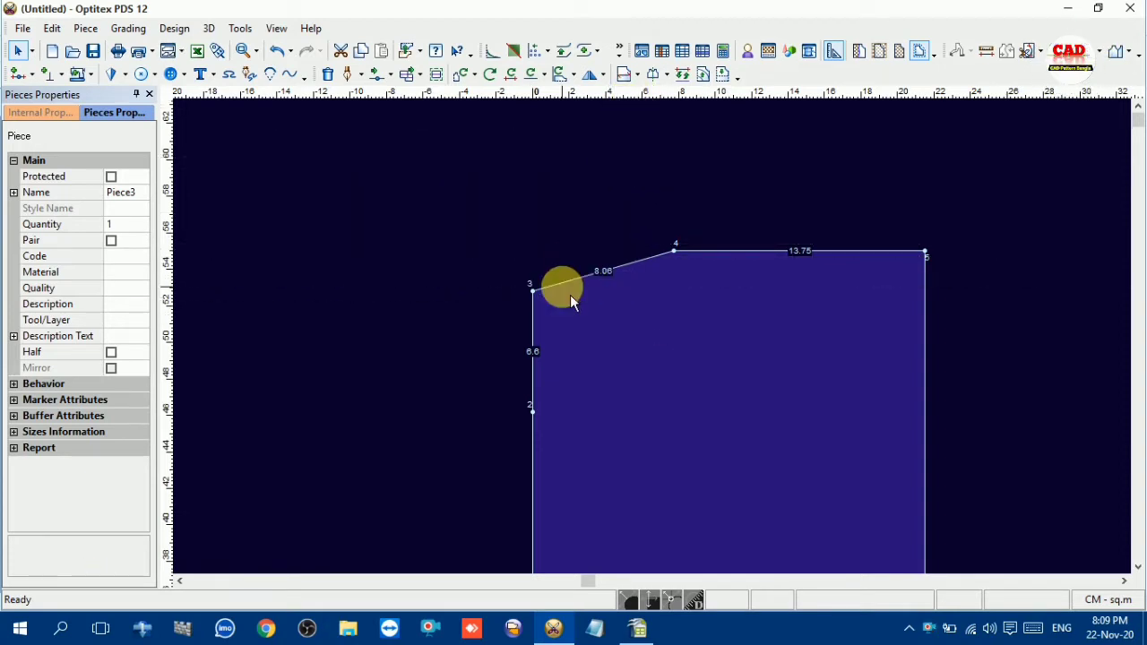
Draw a straight internal contour from the neck opening point on the upper edge to the front neck depth point on the left edge
key(d)
click(673, 251)
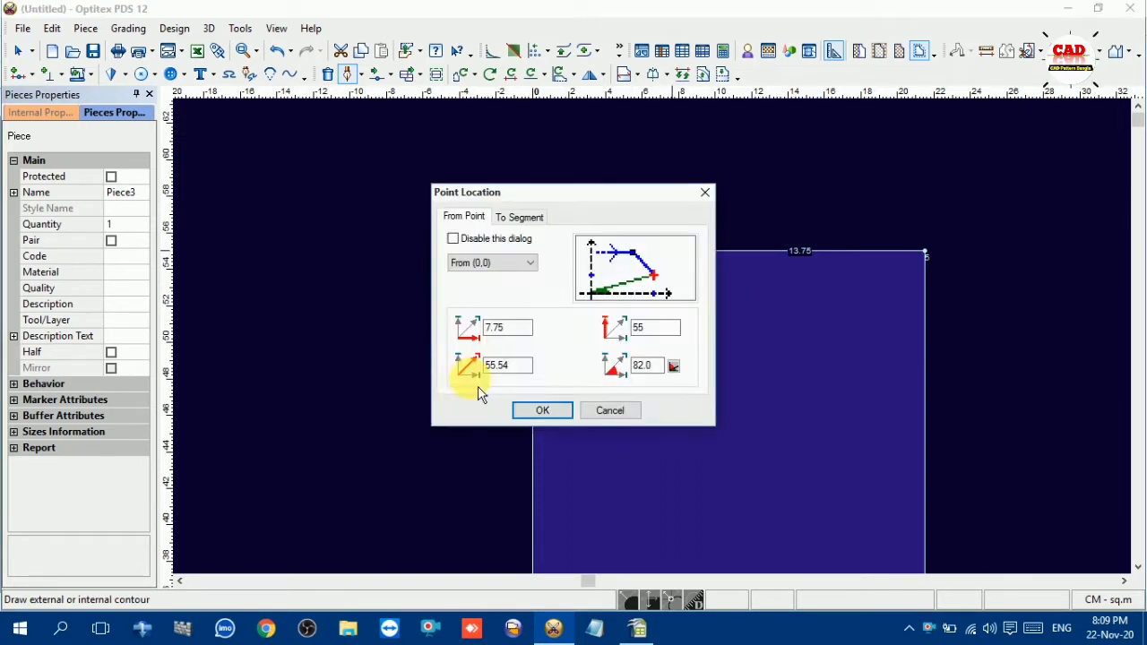
click(542, 414)
click(536, 401)
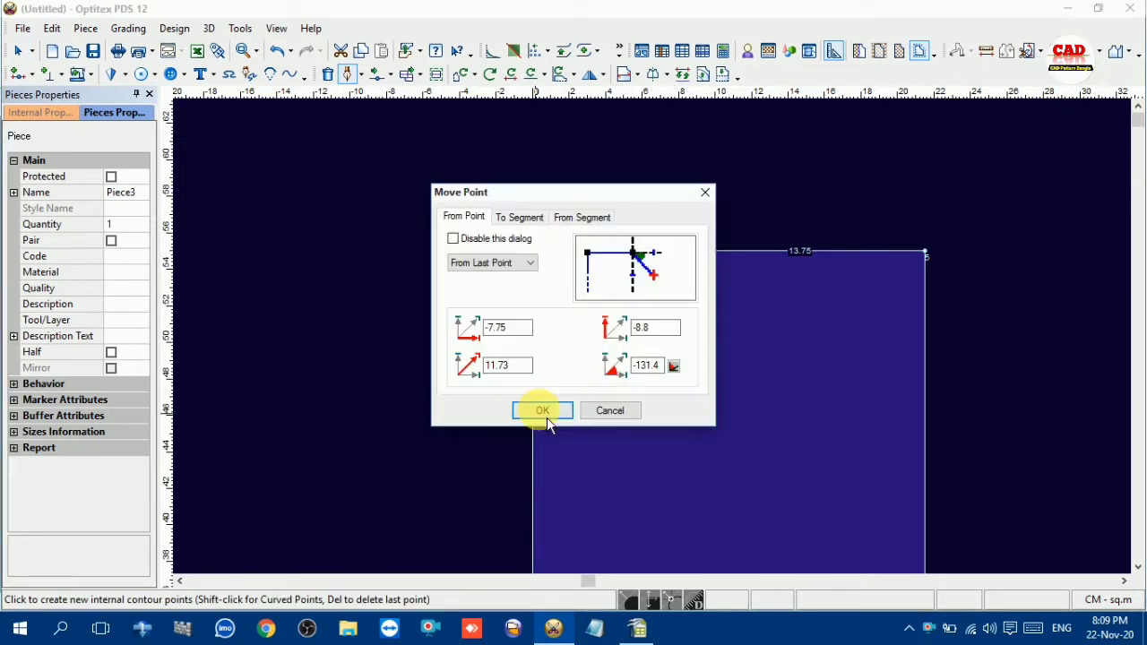
click(543, 412)
right_click(417, 318)
click(486, 389)
right_click(451, 275)
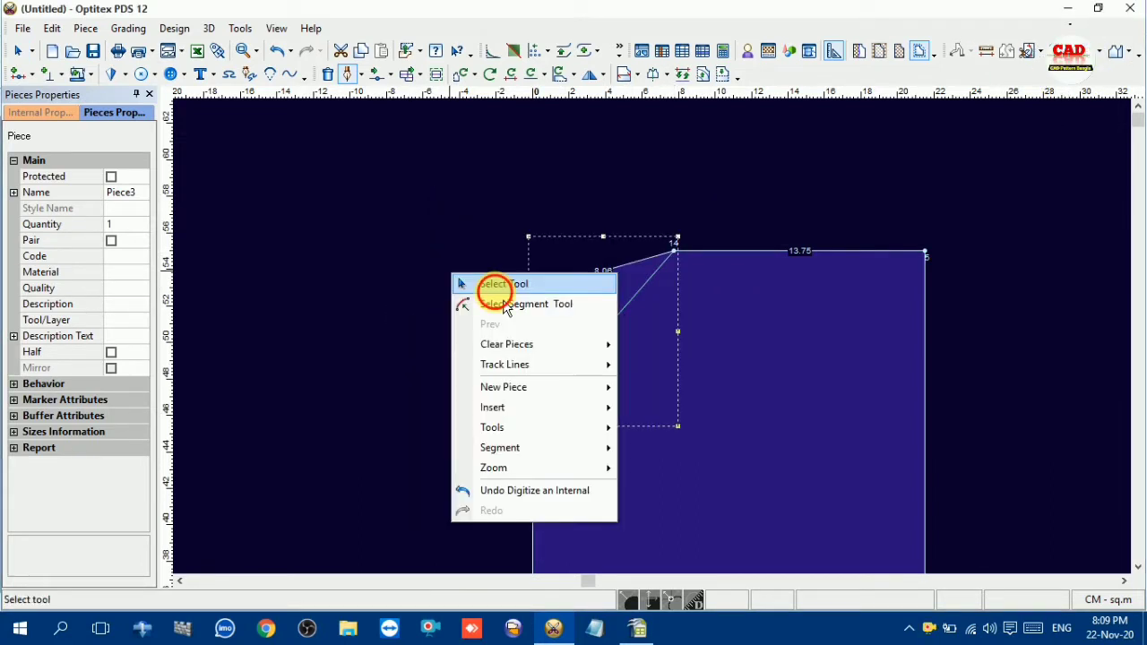
click(502, 285)
Bend the sloping back neckline into a curve by moving a point on it about 0.36 cm horizontally and -0.34 cm vertically
scroll(660, 344, up, 3)
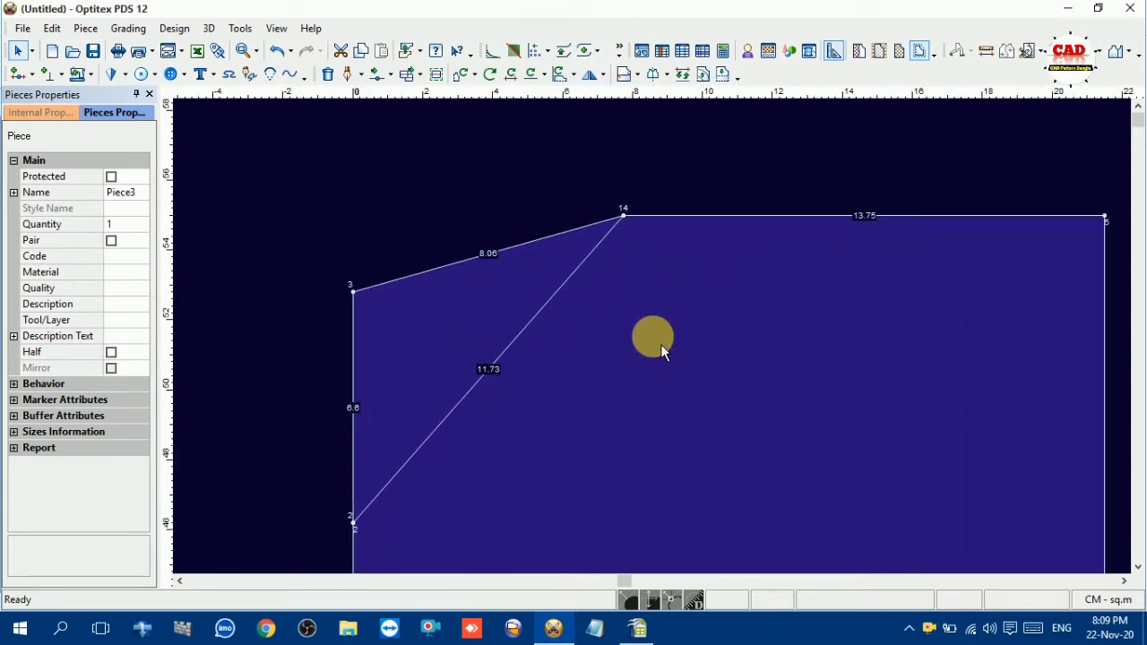
key(m)
click(440, 271)
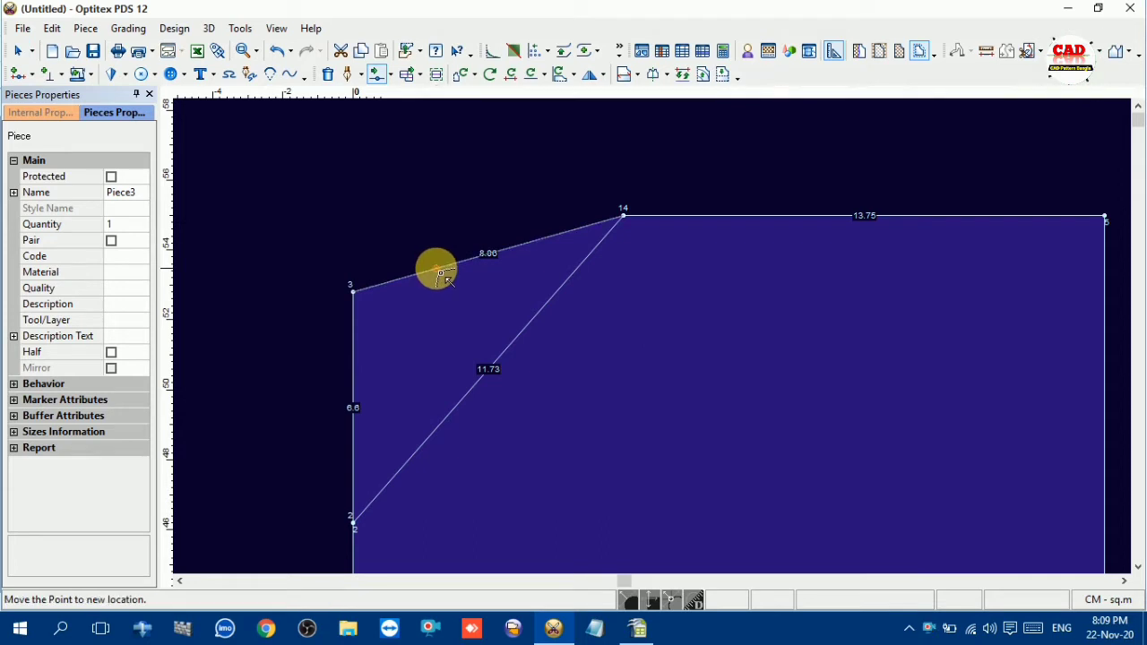
click(452, 285)
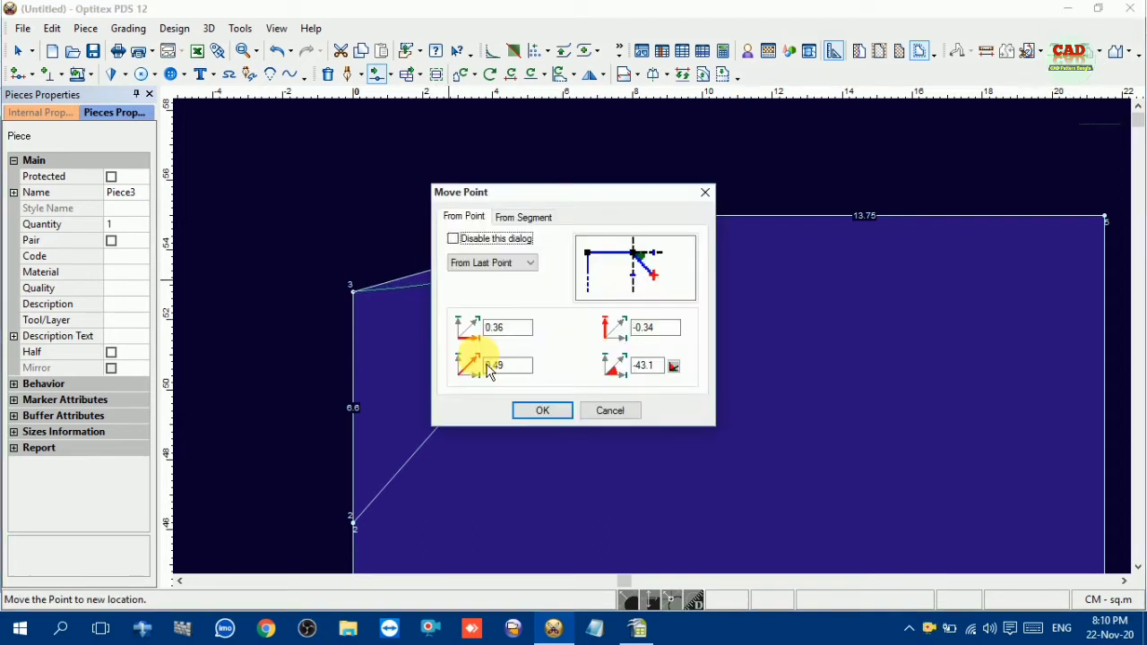
click(543, 402)
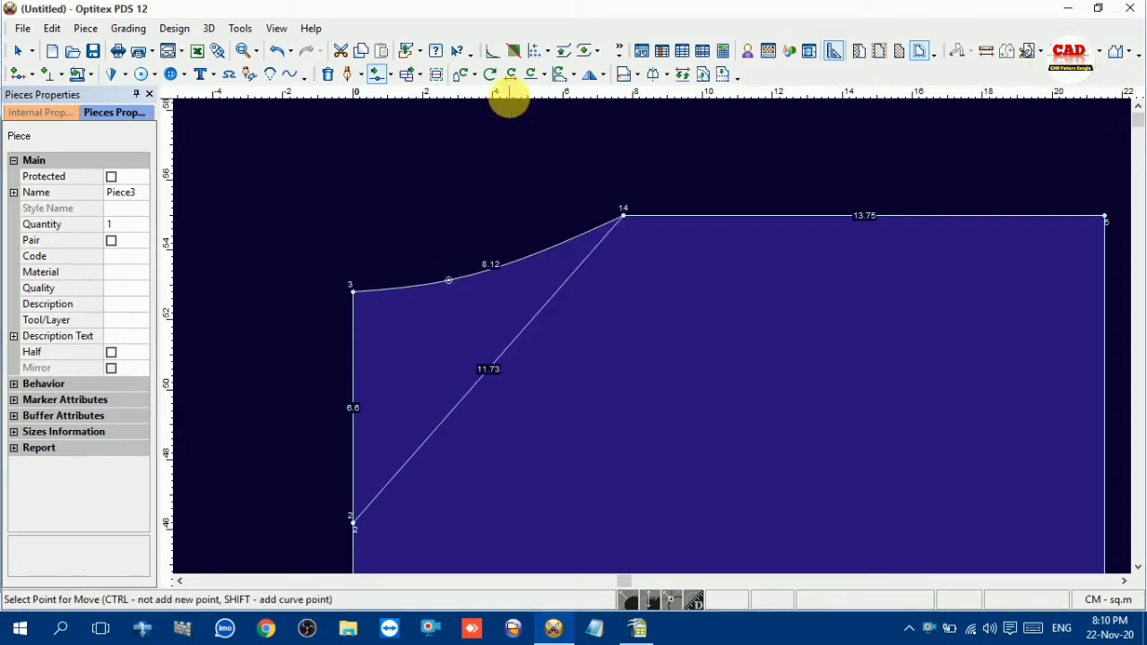
Place a horizontal guide line through the rear neck depth point and move the back neckline's curve point 0.07 cm horizontally and -0.34 cm vertically
drag(508, 94, 515, 300)
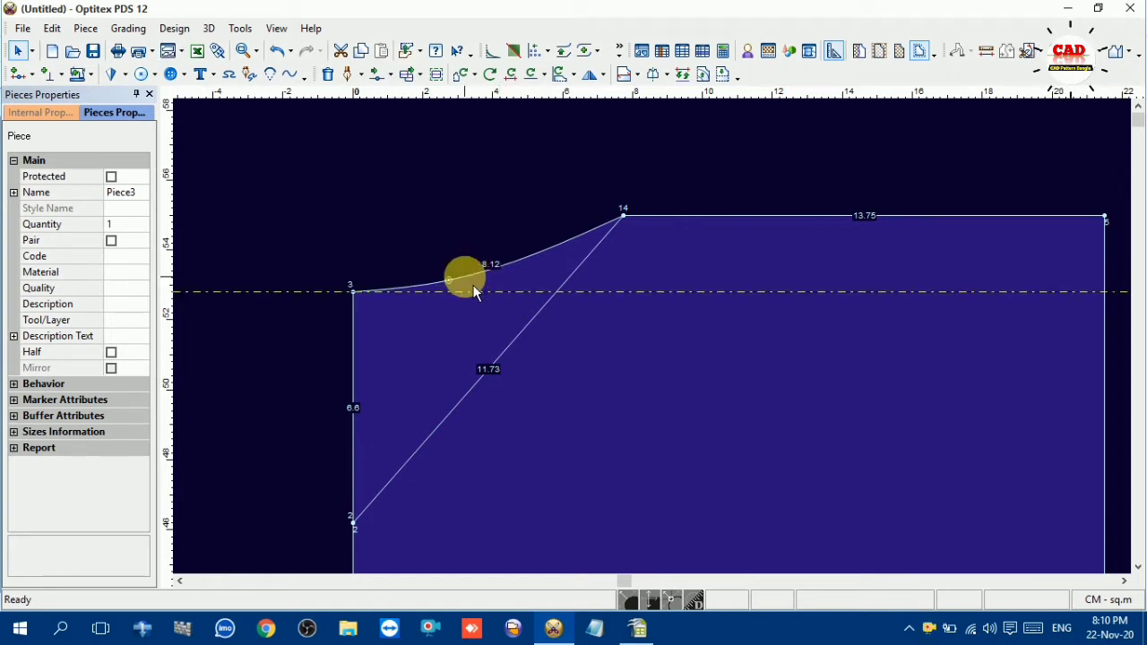
key(m)
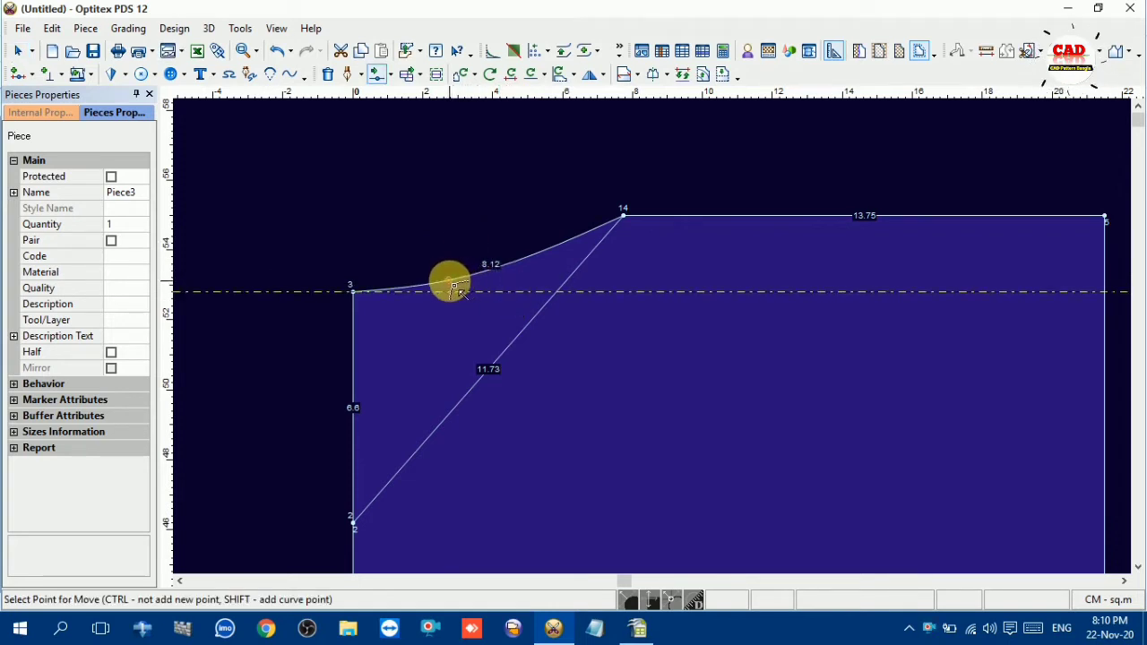
click(451, 287)
click(455, 296)
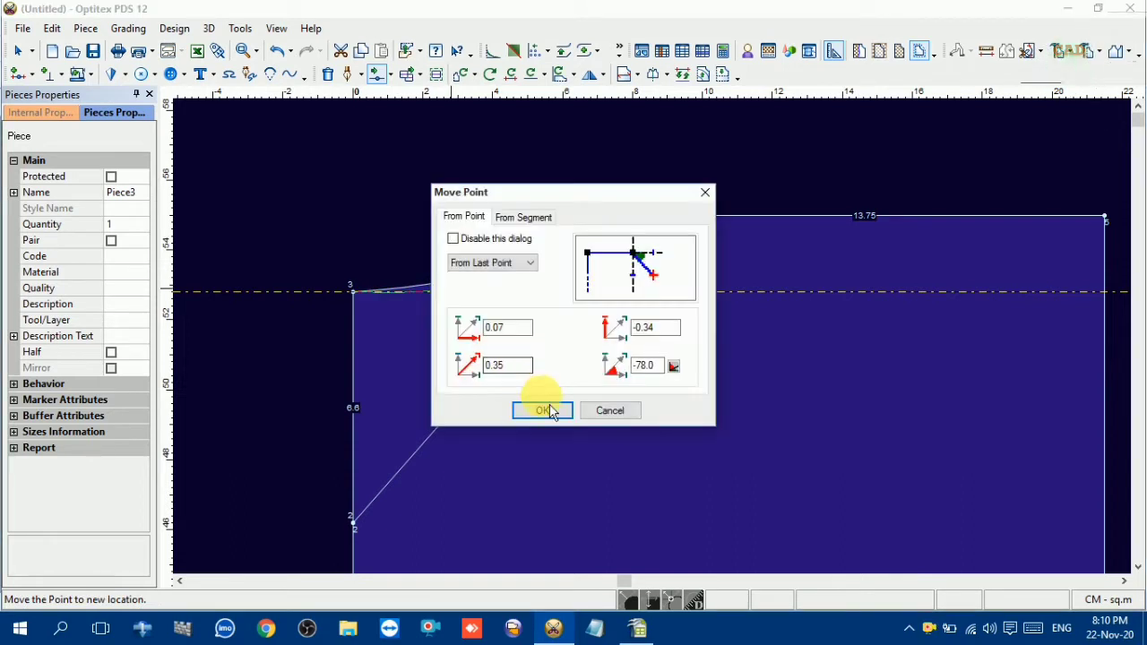
click(543, 409)
Deepen the back neckline by moving one curve point close to the neck opening point and another onto the guide line
click(513, 277)
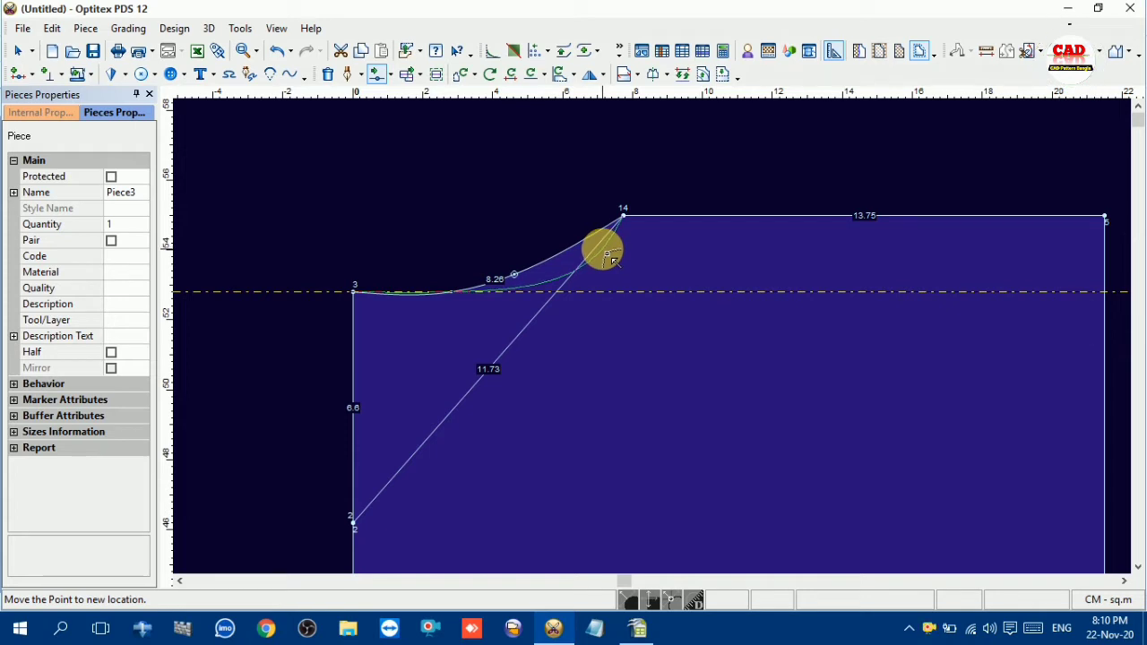
click(607, 257)
click(540, 409)
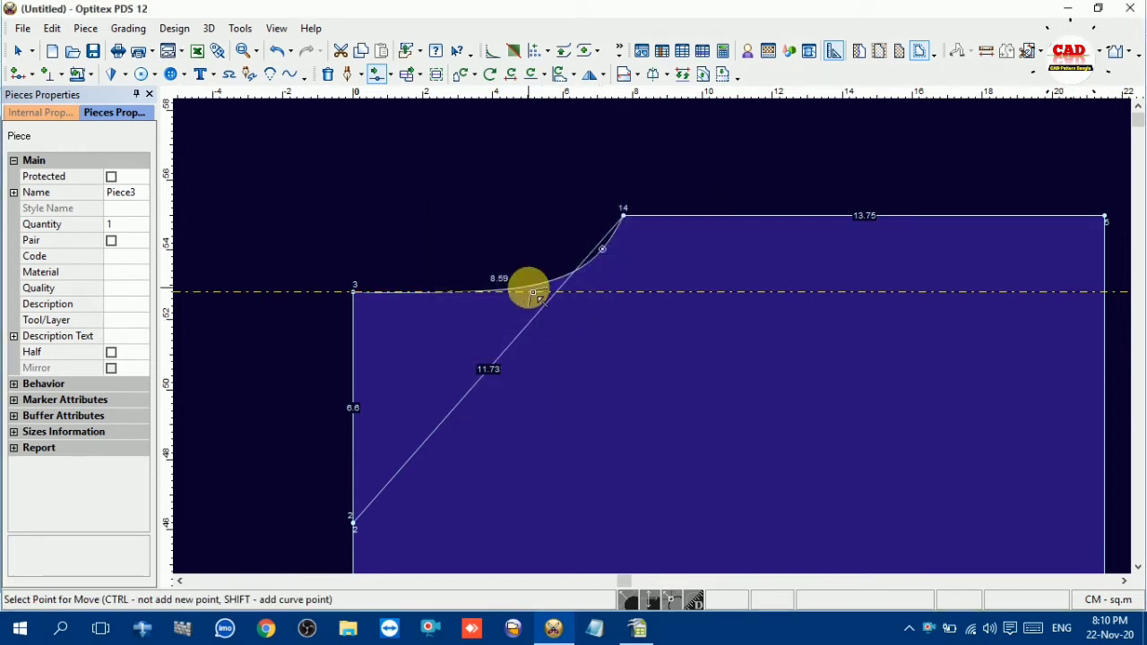
click(532, 292)
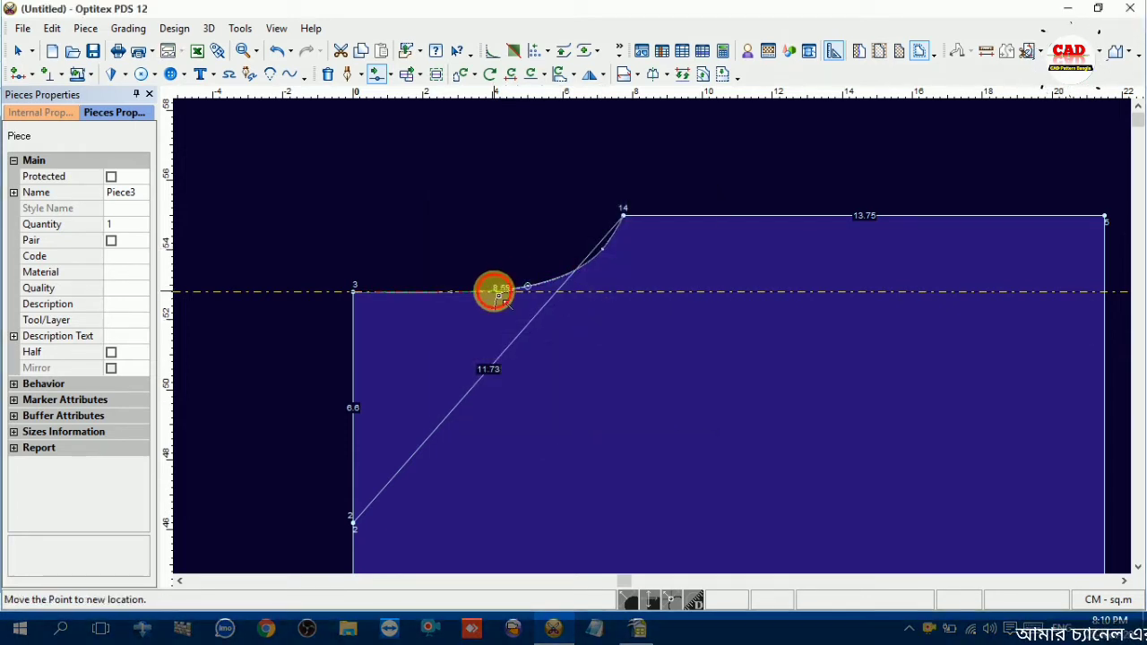
click(499, 296)
click(539, 416)
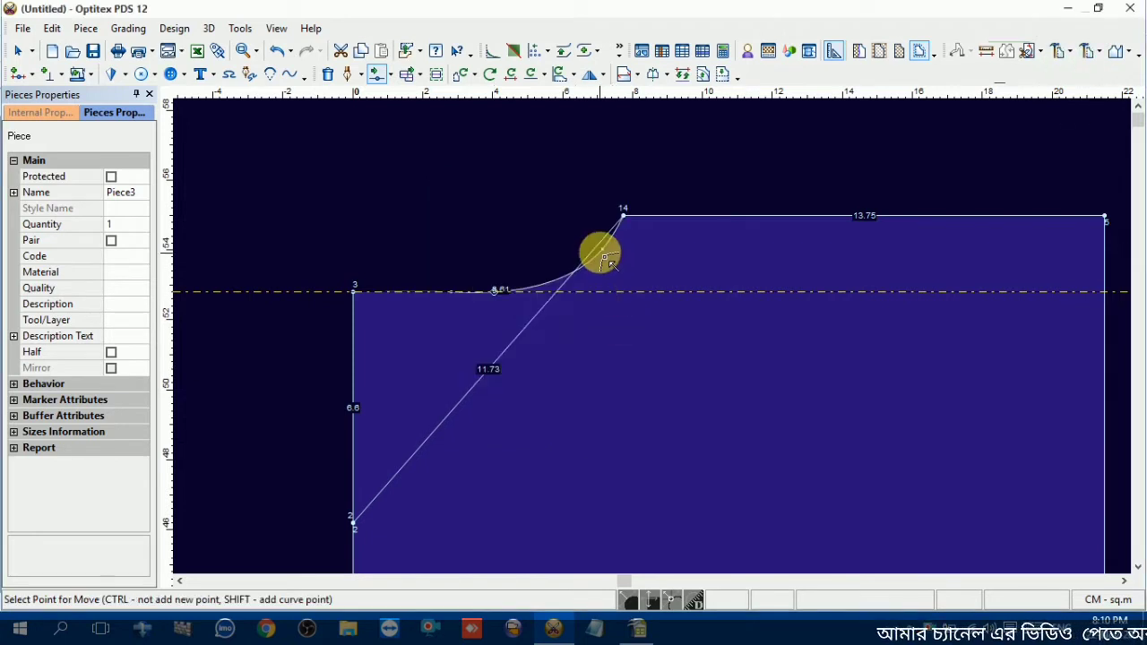
Move the curve point nearest the neck opening by -0.07 cm horizontally and -0.17 cm vertically, and slide the innermost curve point toward the centre line
click(611, 257)
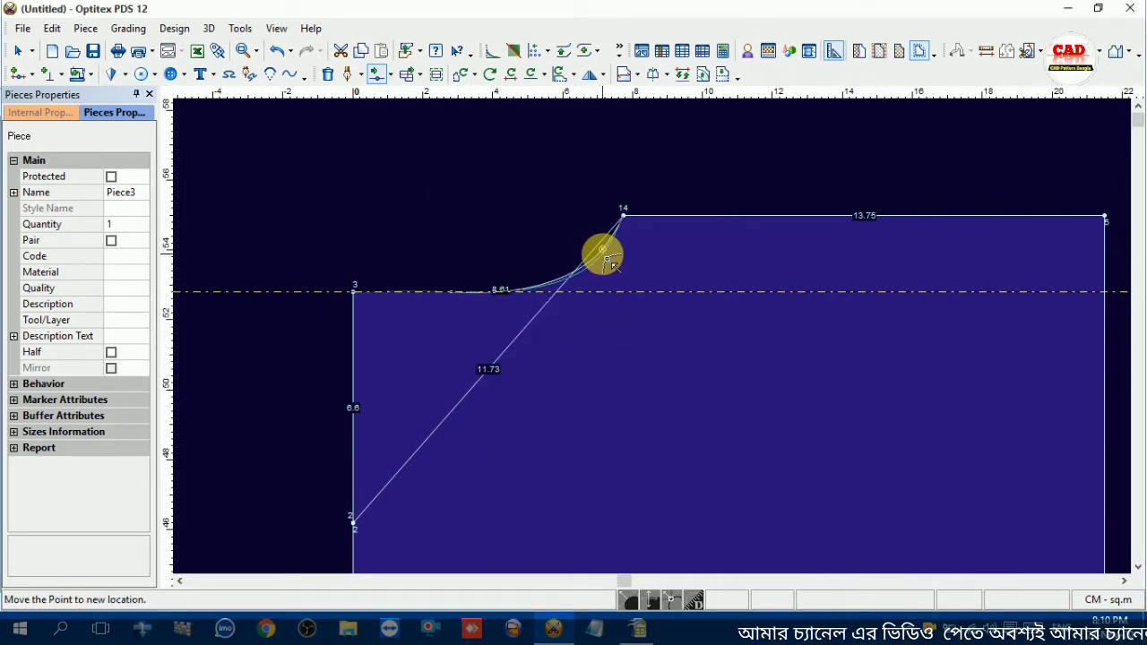
click(604, 259)
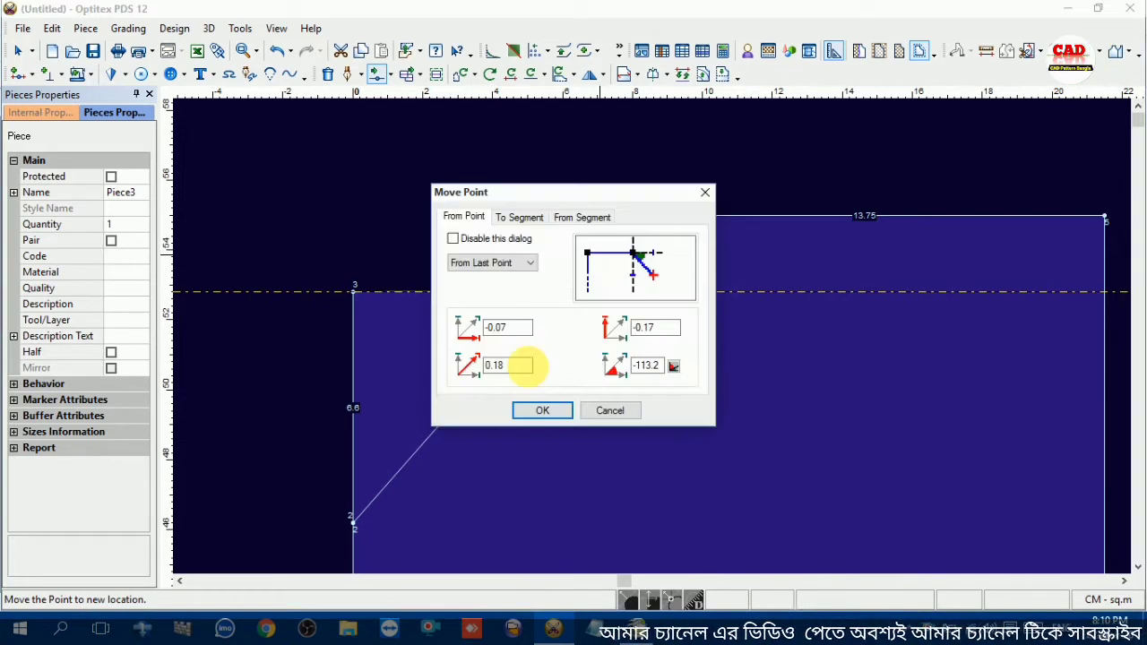
click(538, 411)
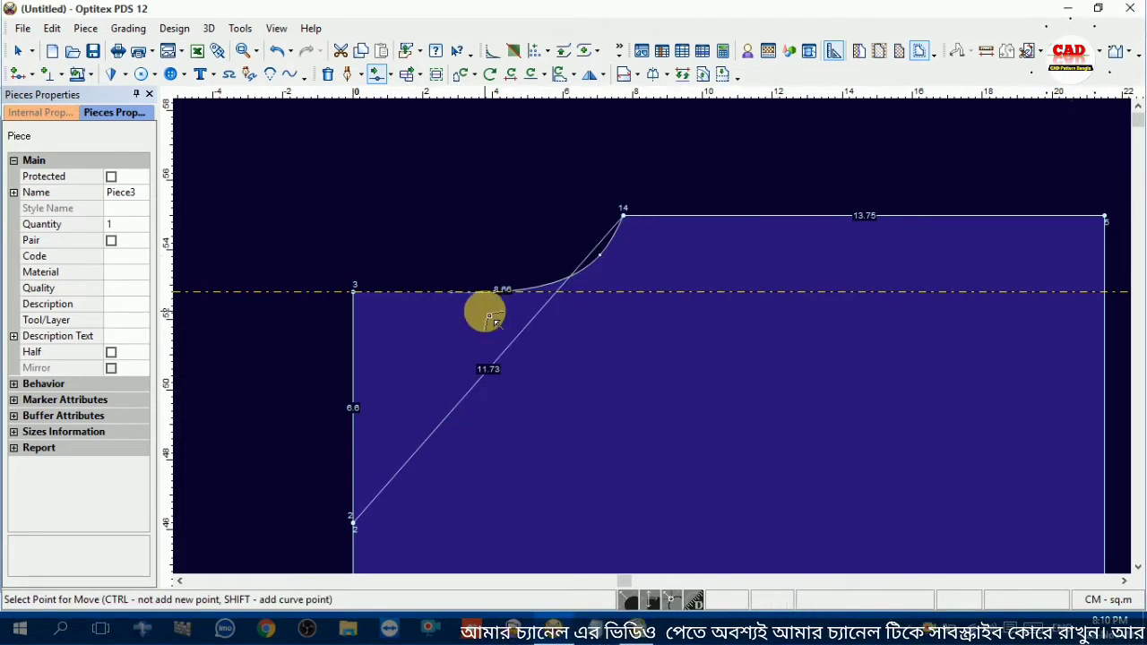
scroll(440, 297, up, 2)
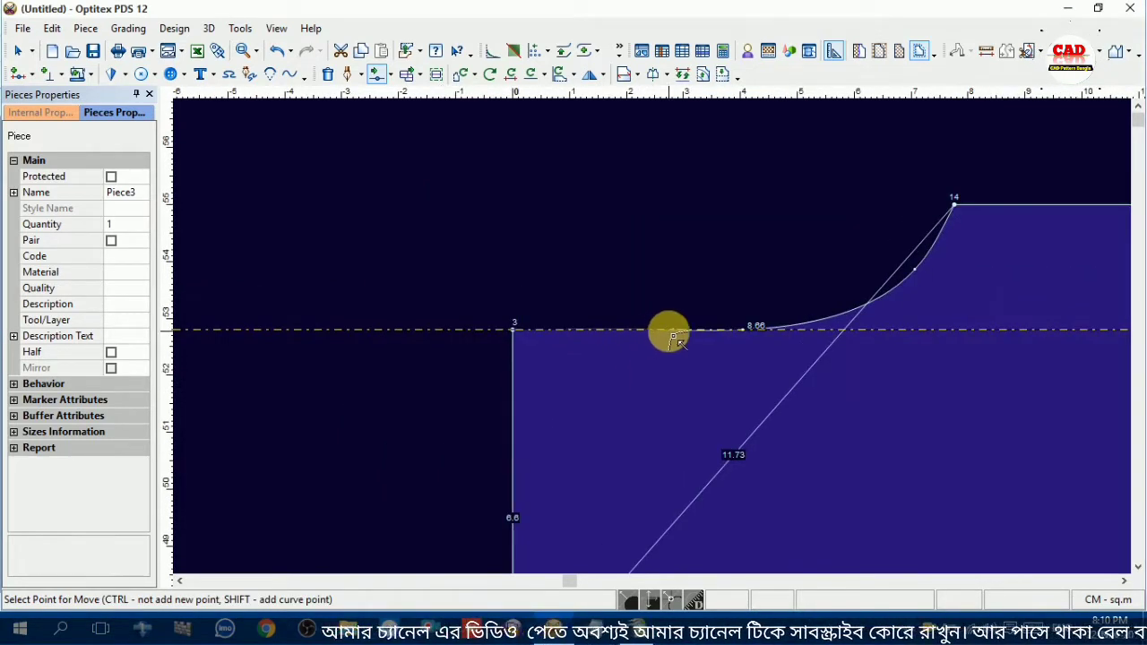
click(677, 335)
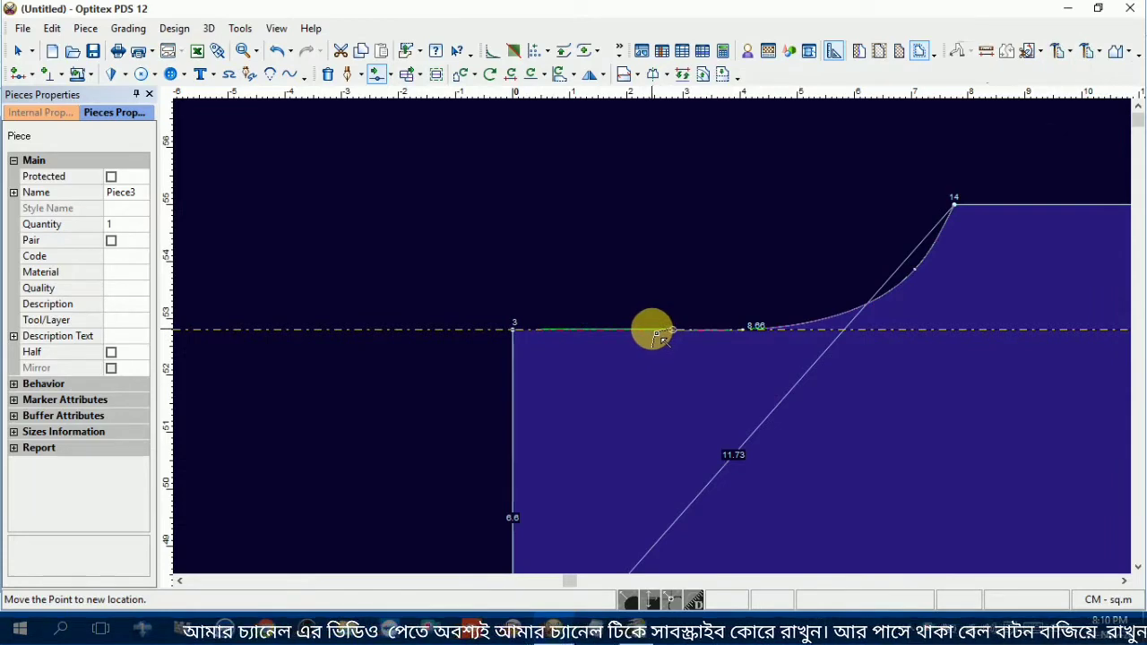
click(660, 337)
click(555, 408)
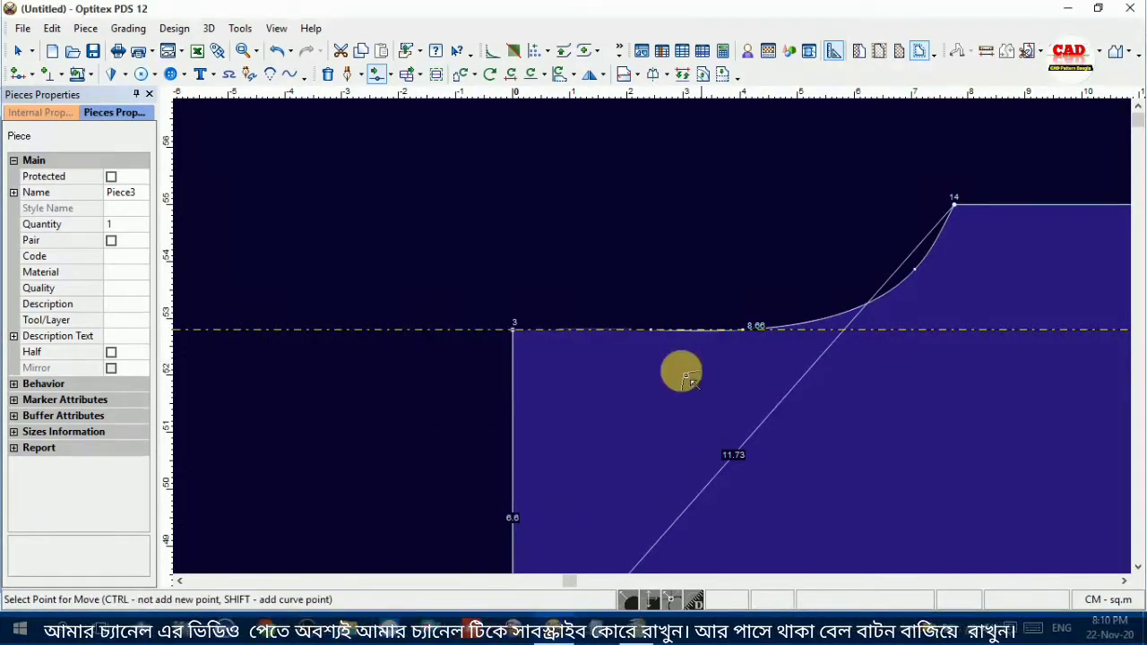
Fine-tune the back neckline with small moves of the curve point where the line leaves the guide line
click(750, 335)
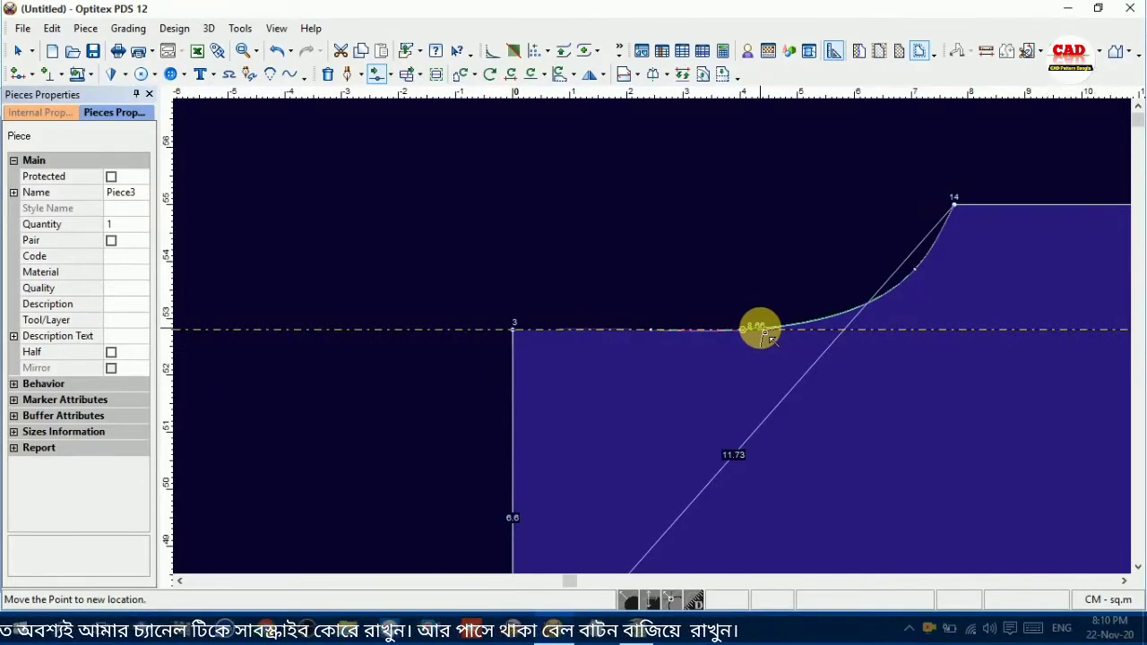
click(768, 337)
click(551, 410)
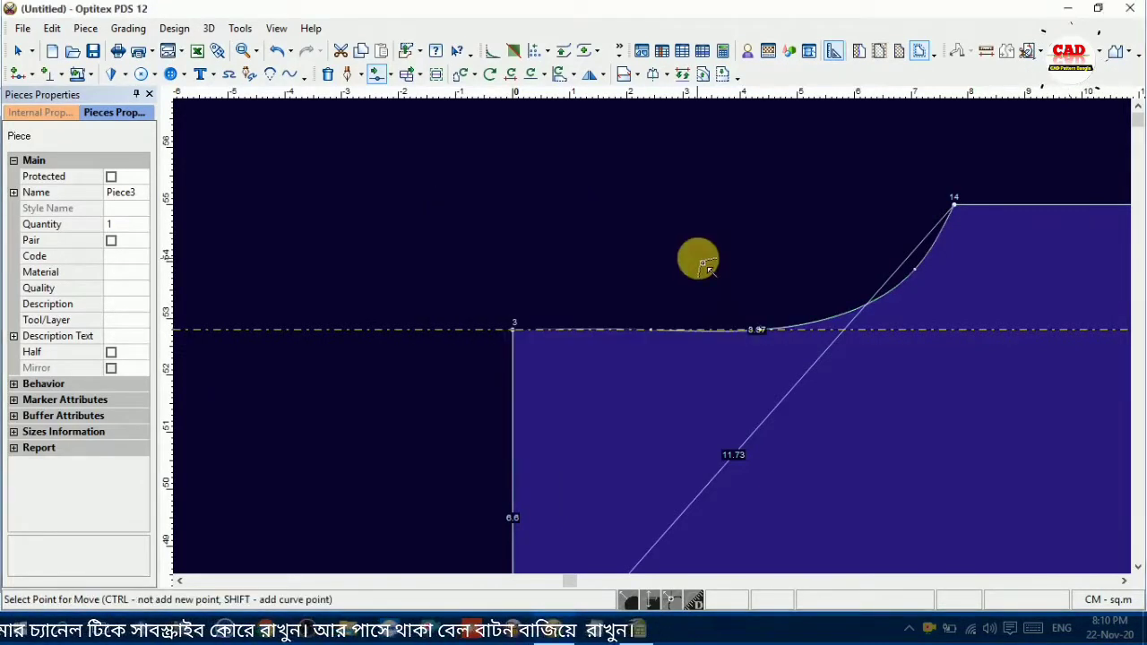
click(766, 333)
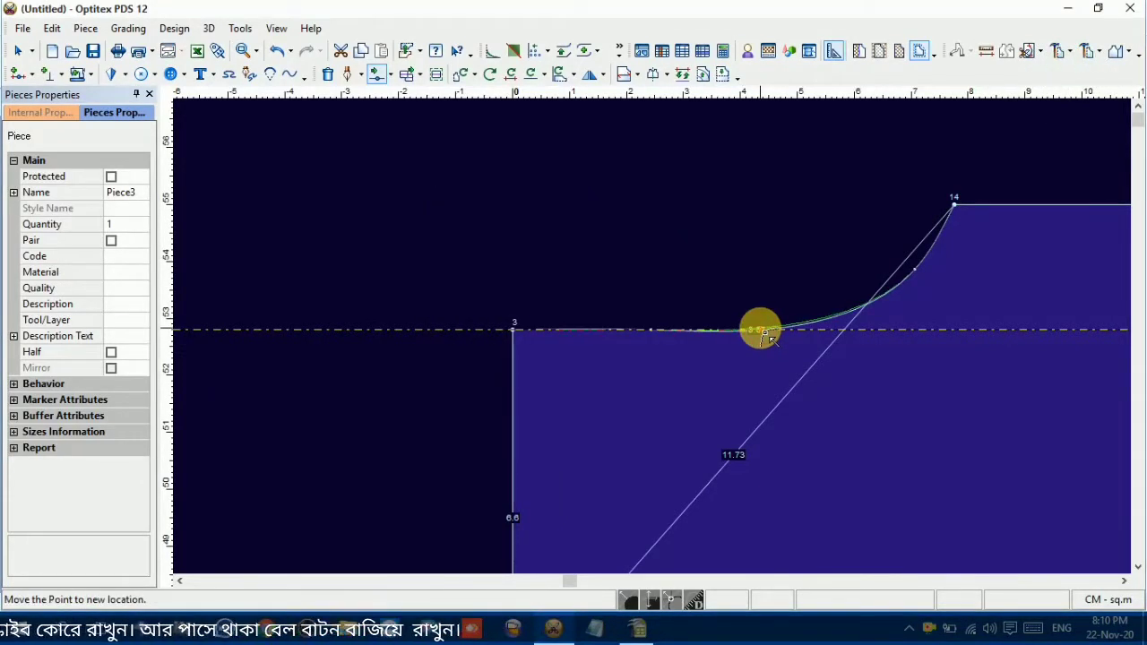
click(764, 334)
click(550, 409)
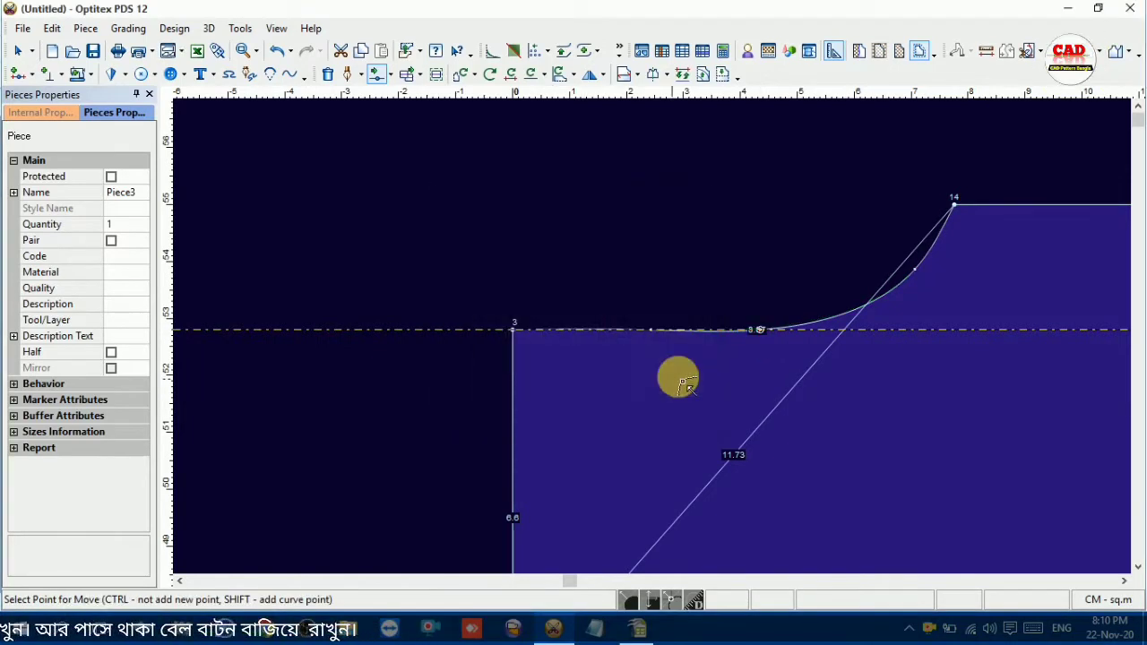
click(763, 333)
click(769, 333)
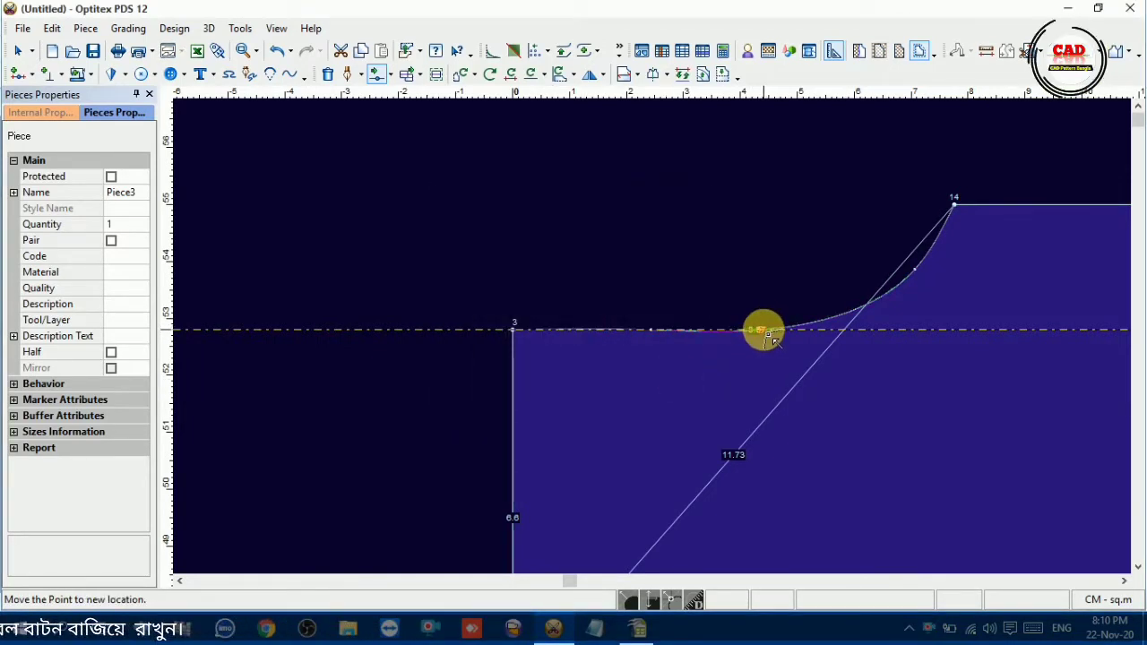
click(769, 333)
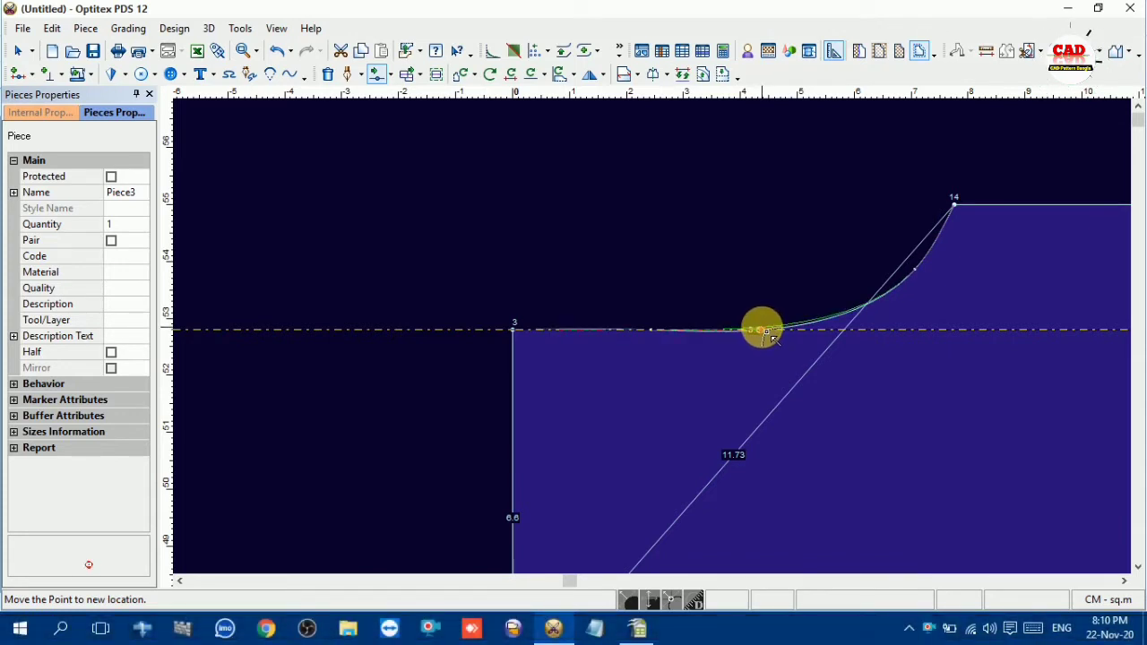
click(766, 330)
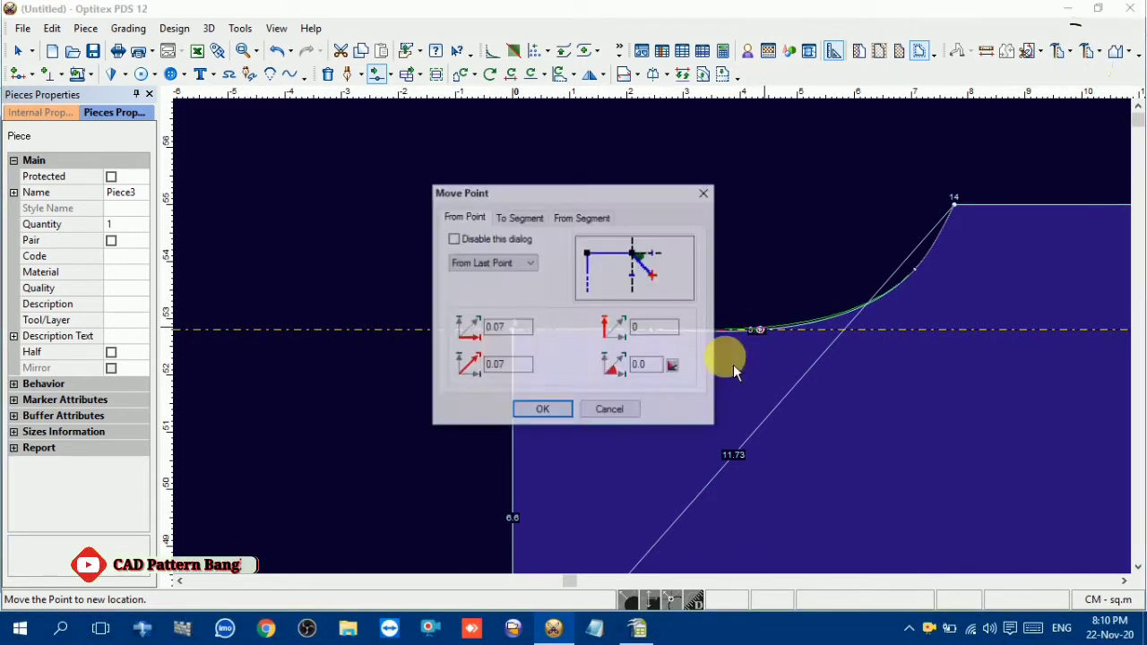
click(543, 410)
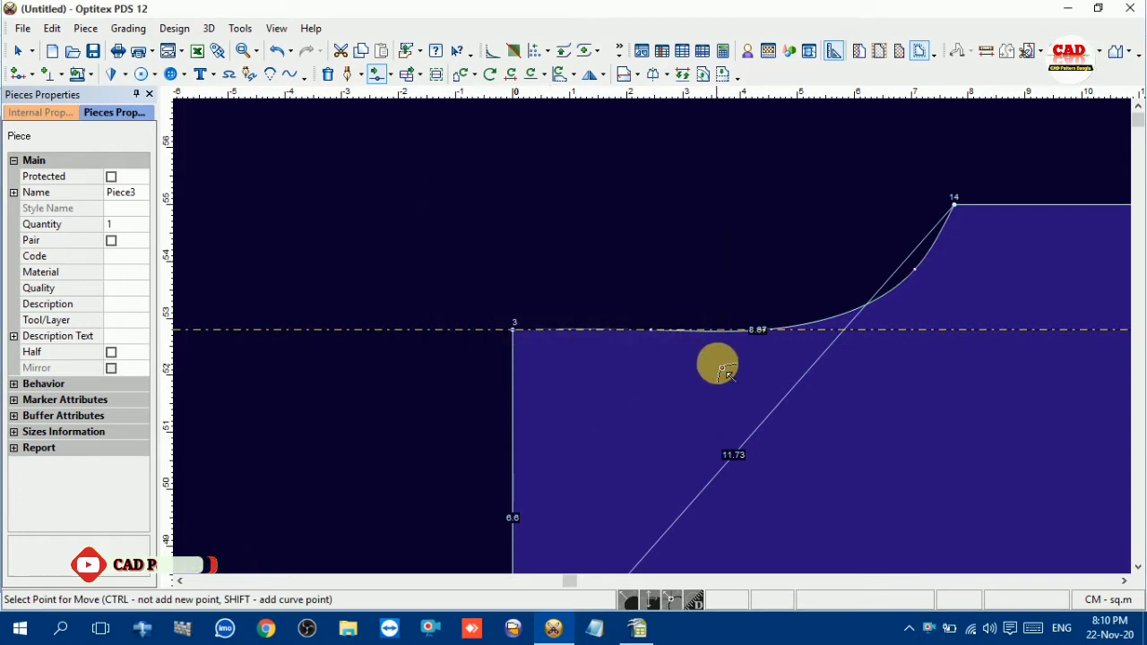
scroll(655, 332, up, 3)
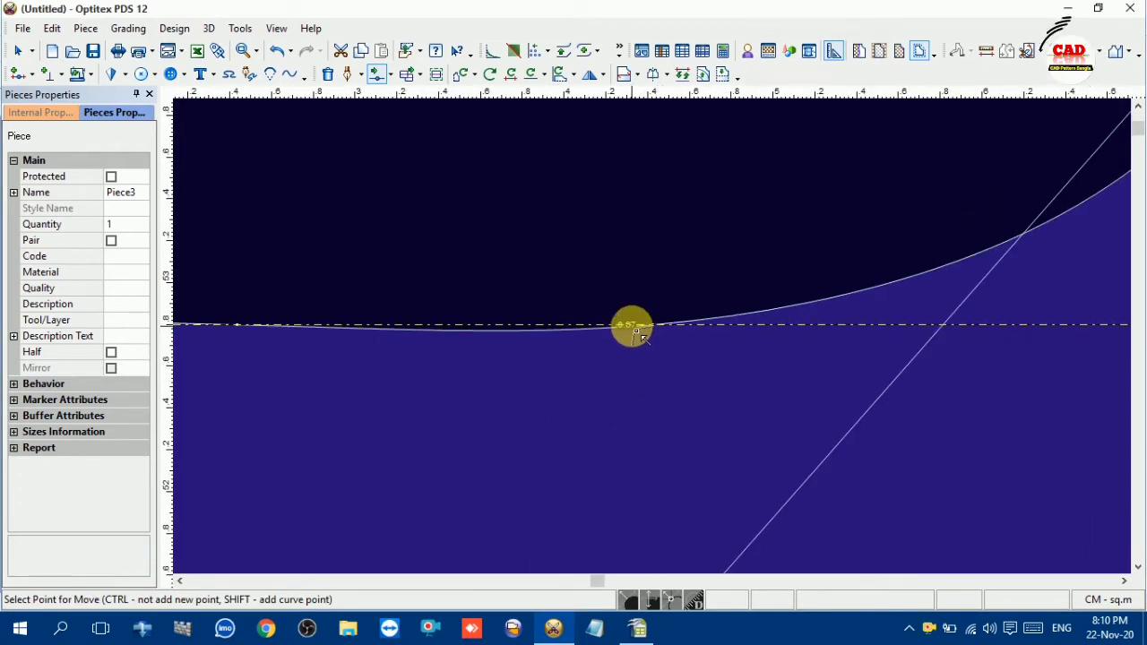
click(632, 326)
click(647, 322)
click(598, 410)
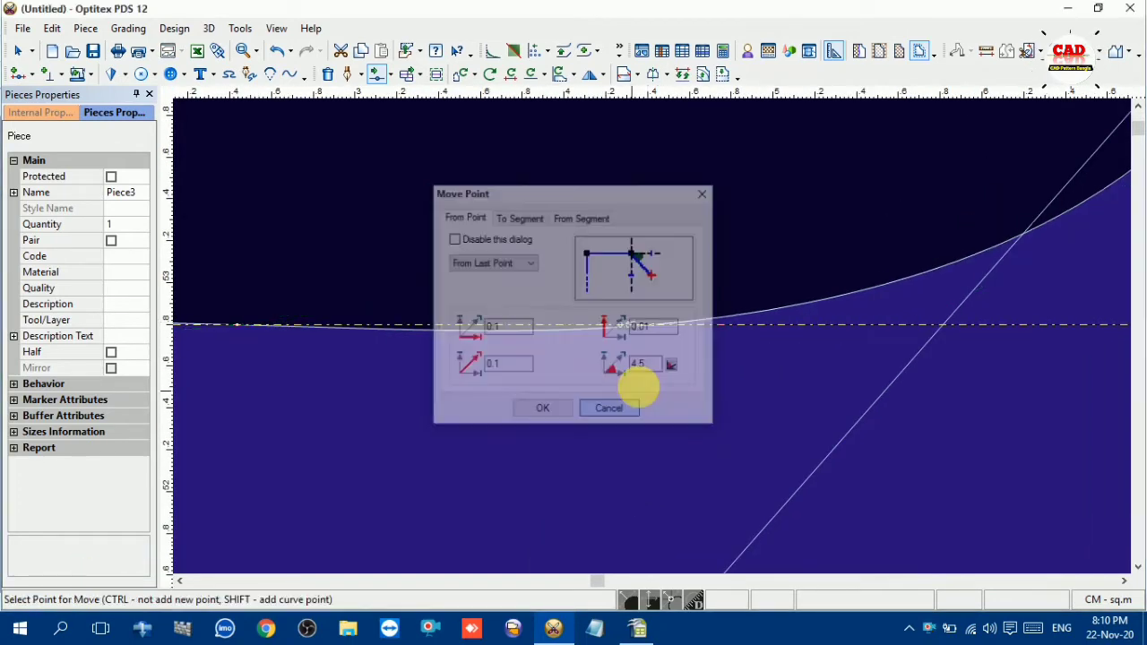
Raise the back neckline's transition point slightly above the guide line and move a point on the sagging stretch beside it onto the guide line
click(659, 330)
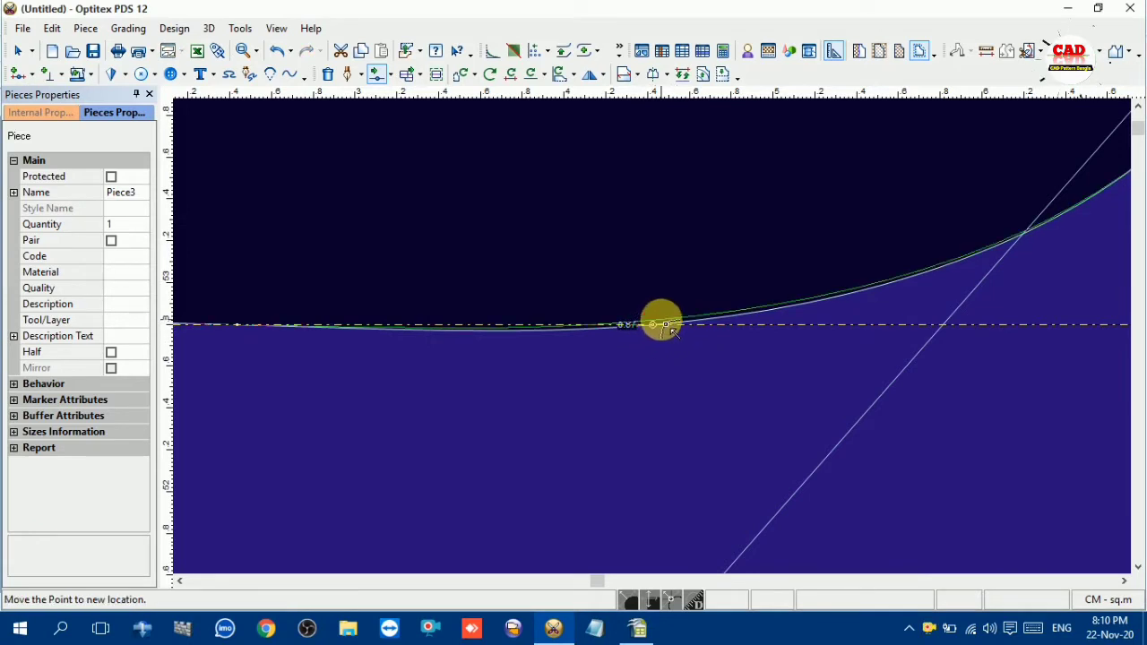
click(666, 326)
click(571, 410)
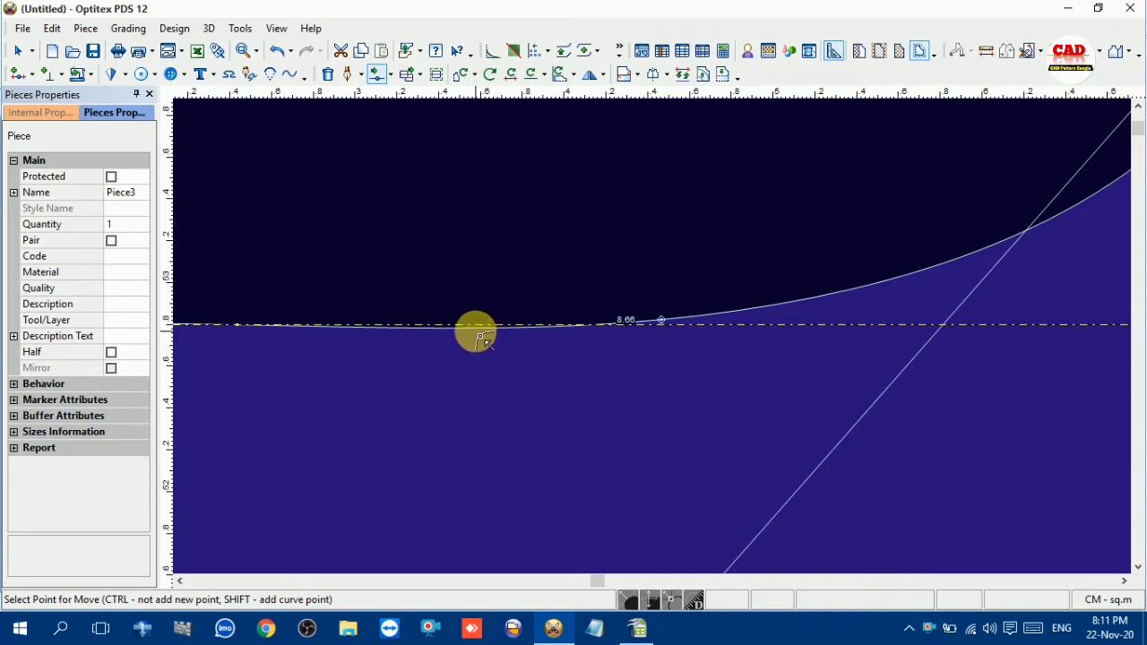
click(481, 339)
click(468, 325)
click(547, 409)
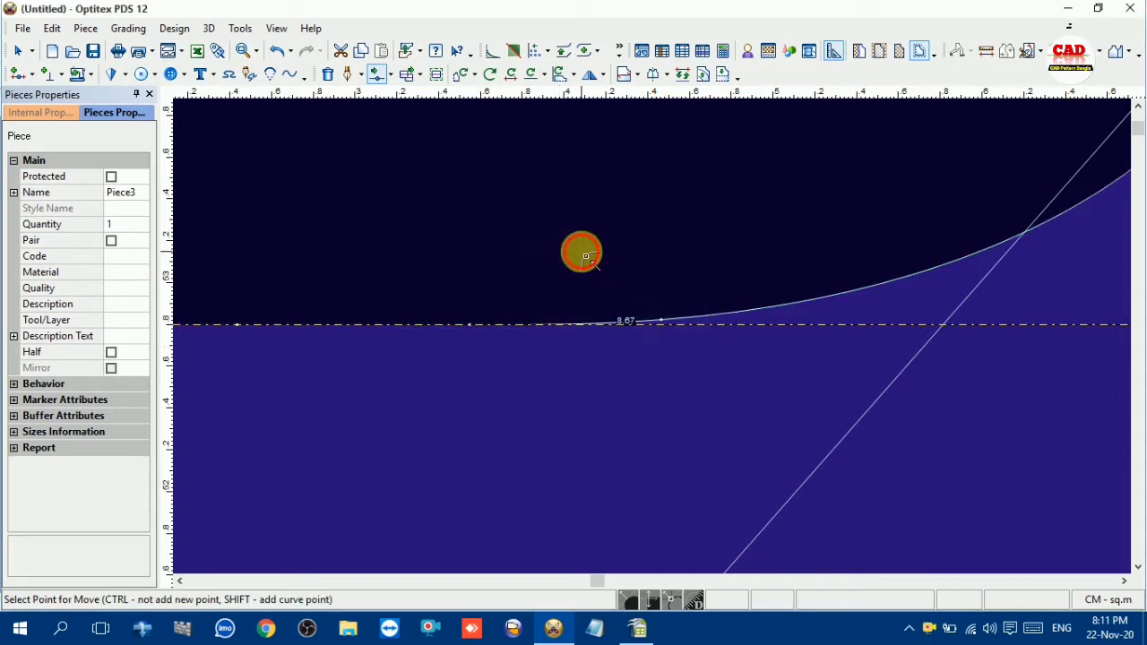
Nudge the curve point nearest the neck opening slightly inward and downward to round the back neckline
scroll(653, 335, down, 5)
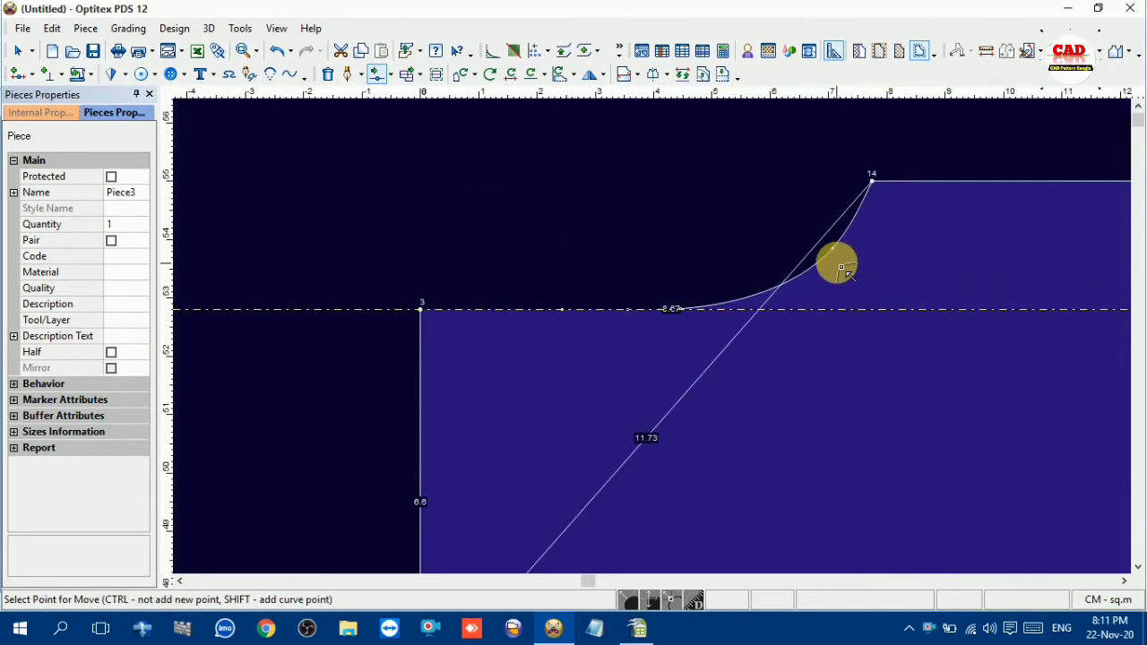
click(833, 255)
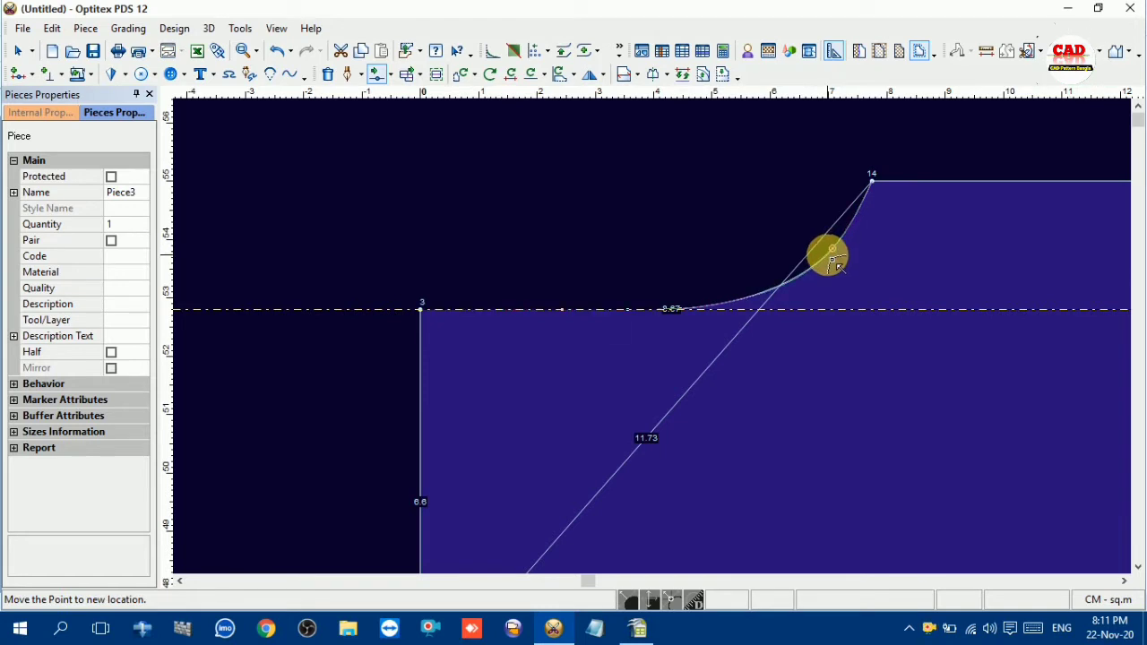
click(833, 260)
click(642, 364)
click(546, 409)
Remove the horizontal guide line at the rear neck depth level and close its properties dialog
right_click(582, 228)
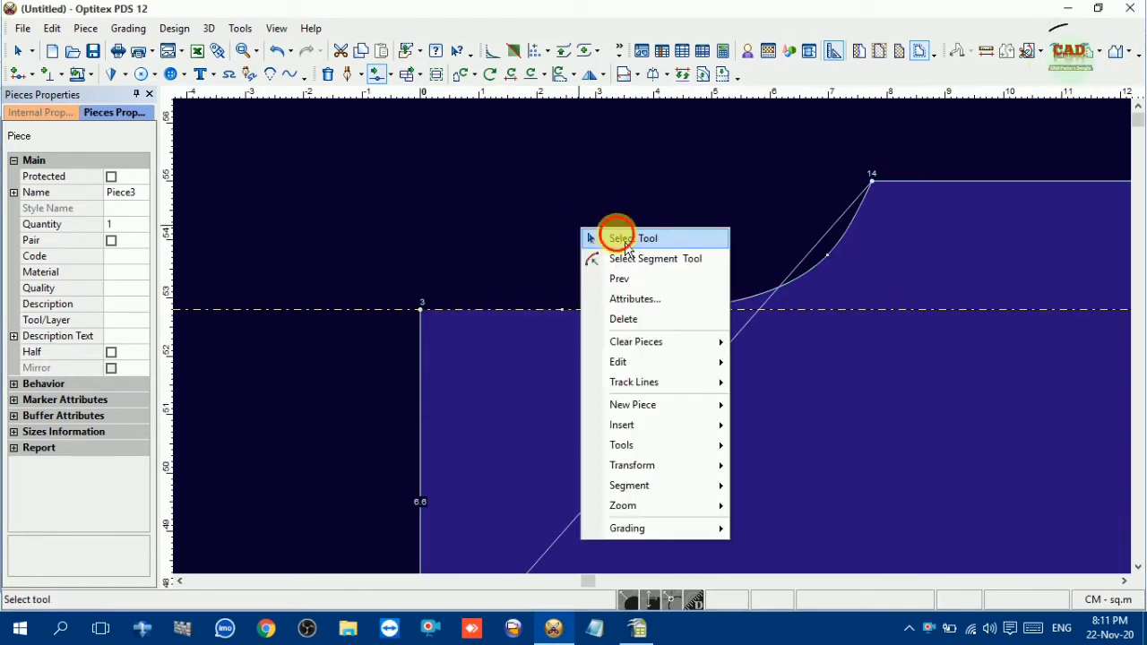
click(624, 240)
double_click(791, 316)
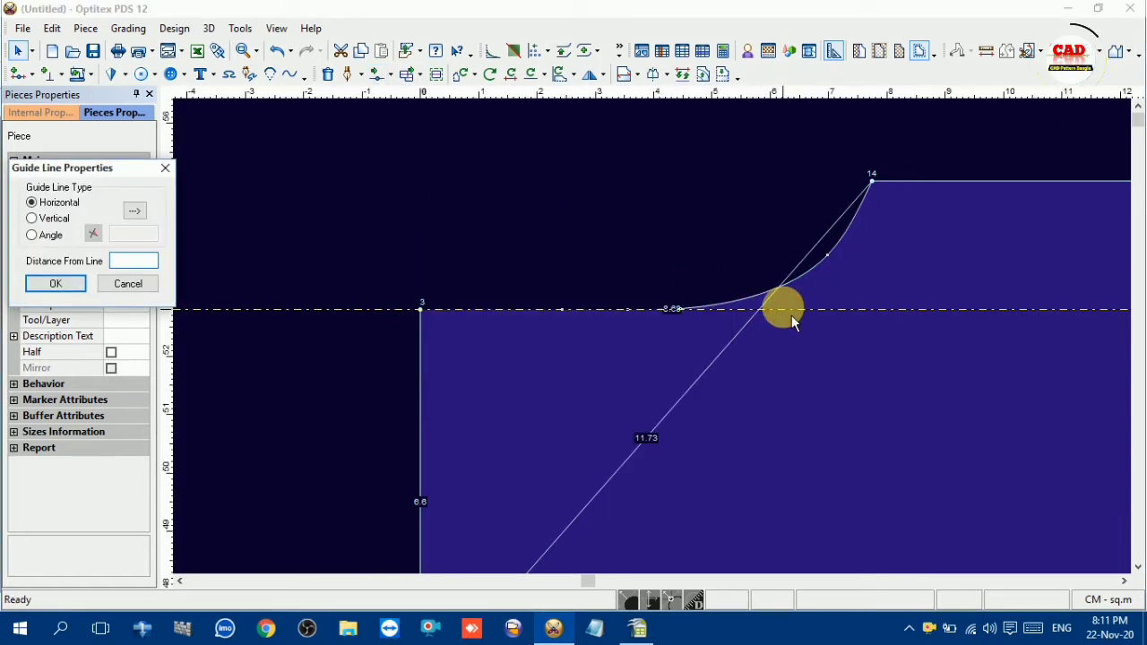
click(810, 318)
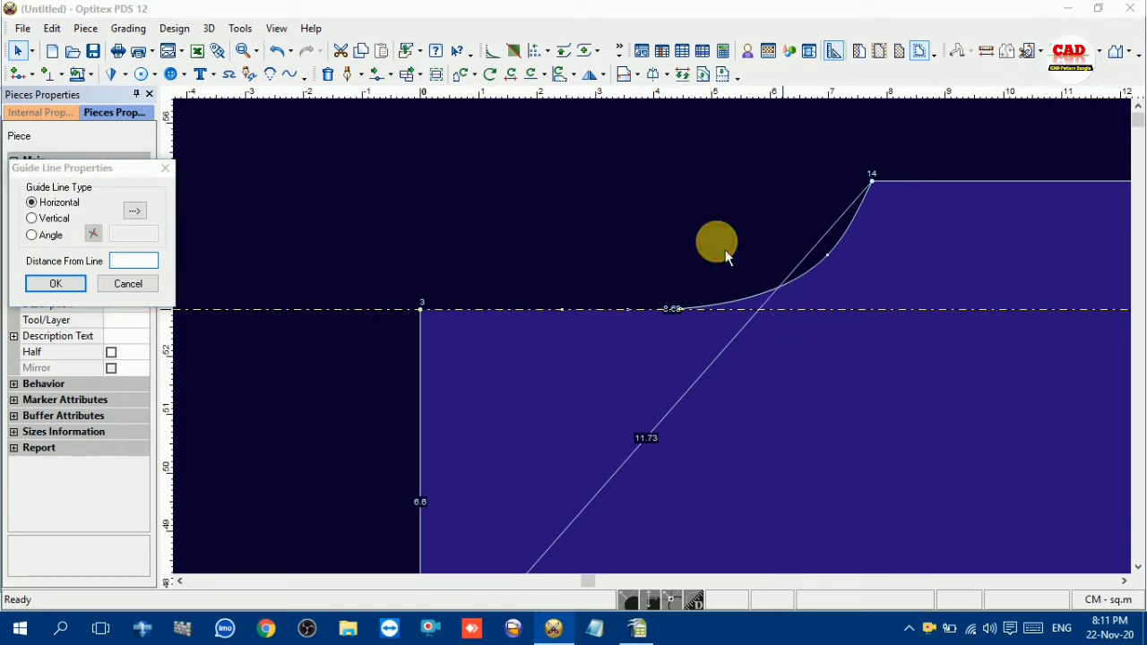
click(166, 168)
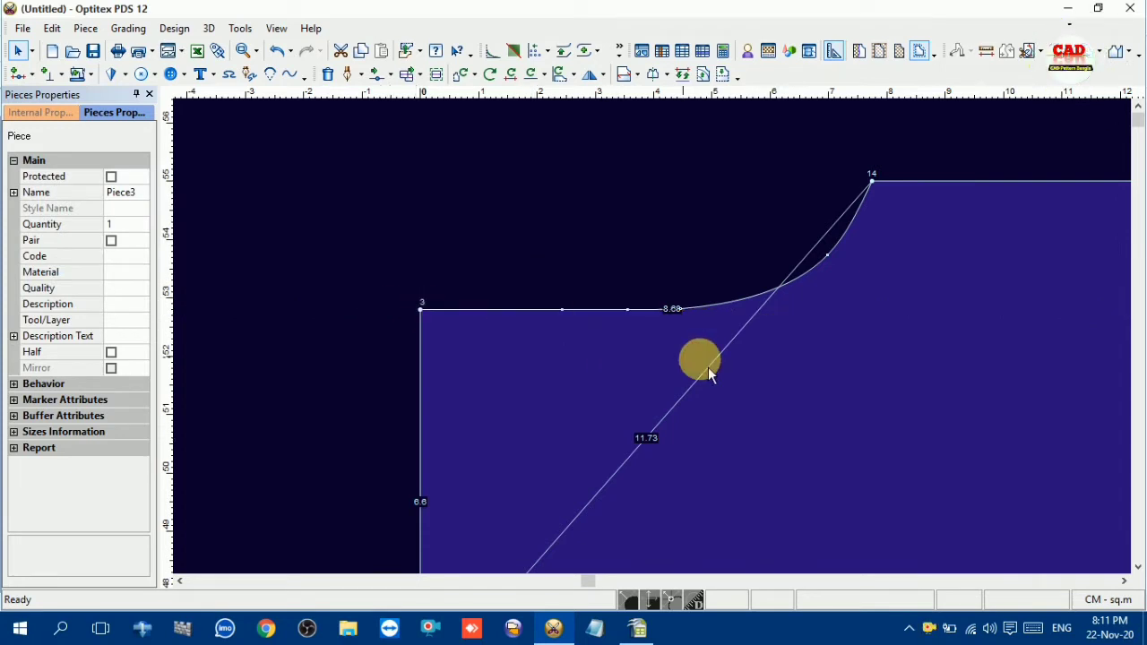
Add a point on the diagonal front neck line and move it 1.83 cm straight down
scroll(654, 341, down, 3)
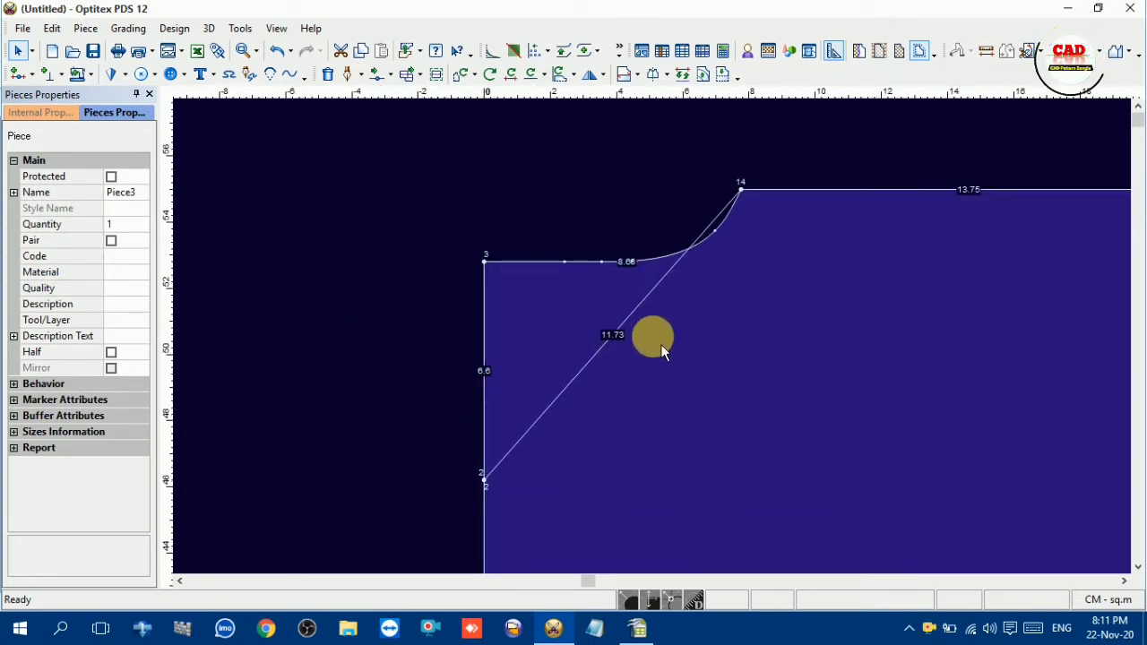
key(m)
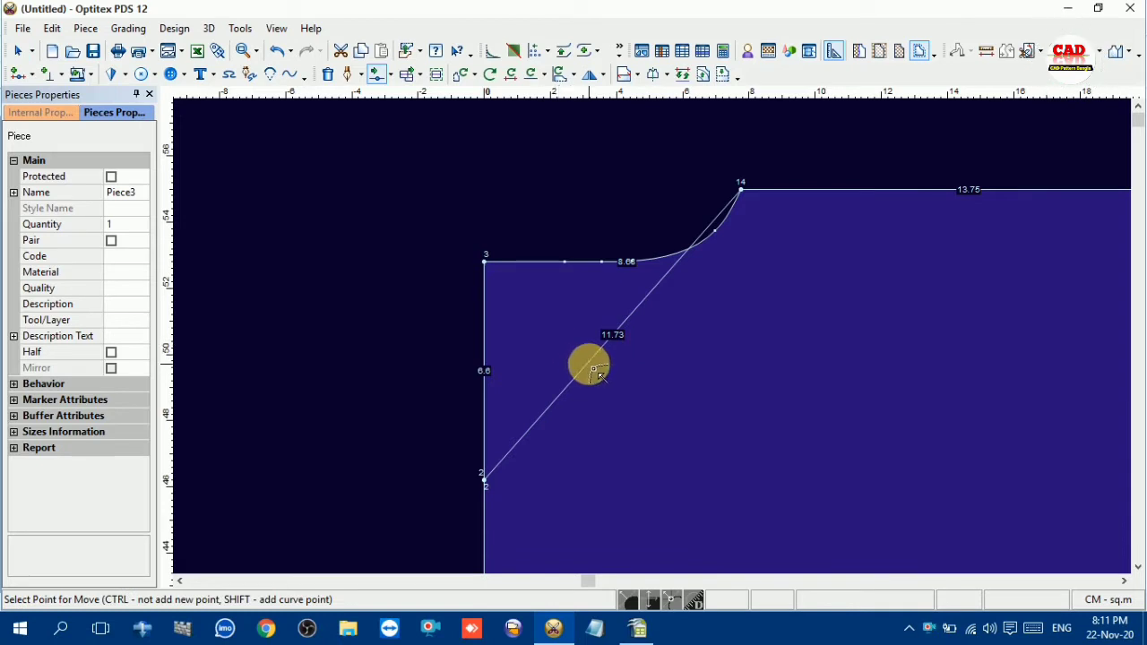
click(588, 361)
click(588, 422)
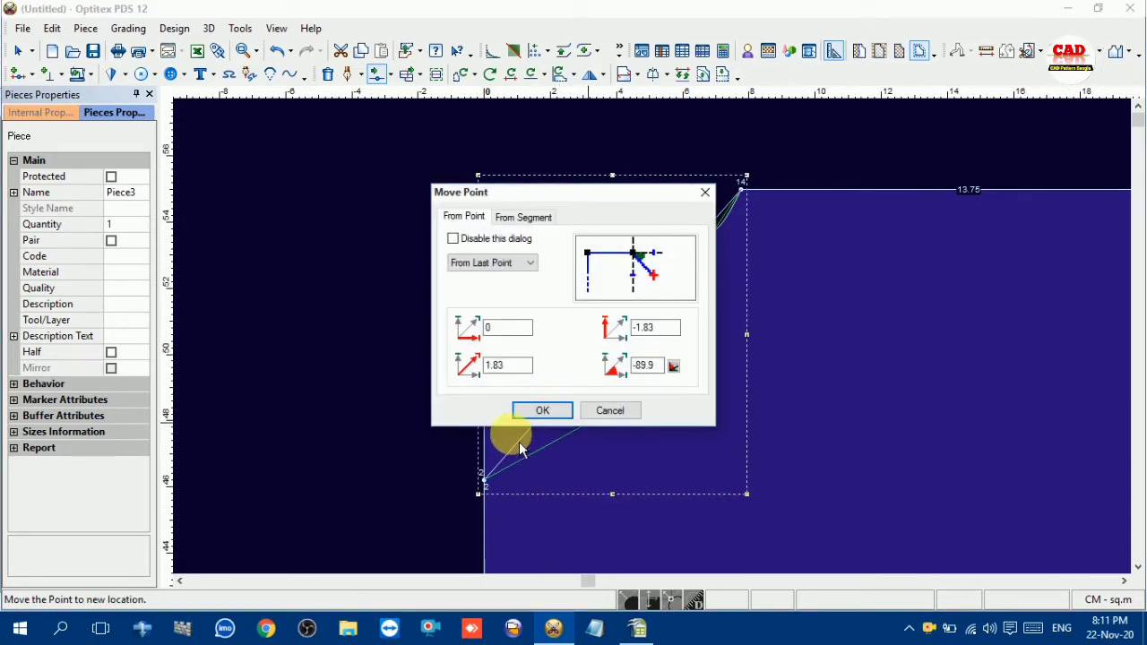
click(552, 414)
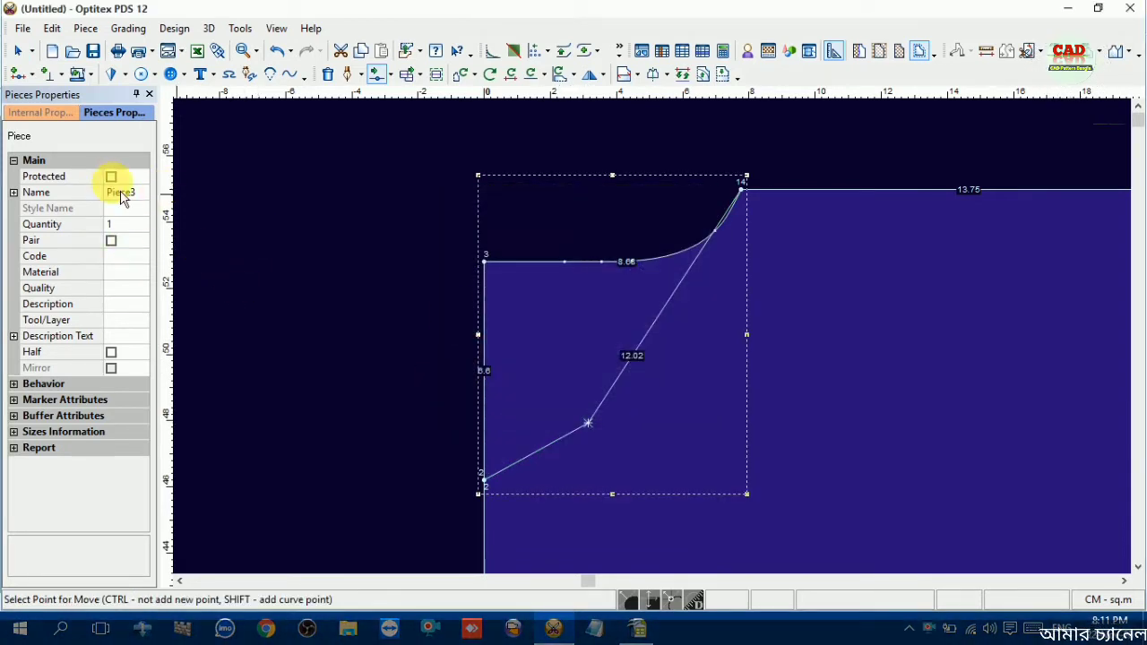
Convert the new point on the front neck line into a curve point
right_click(385, 301)
click(405, 307)
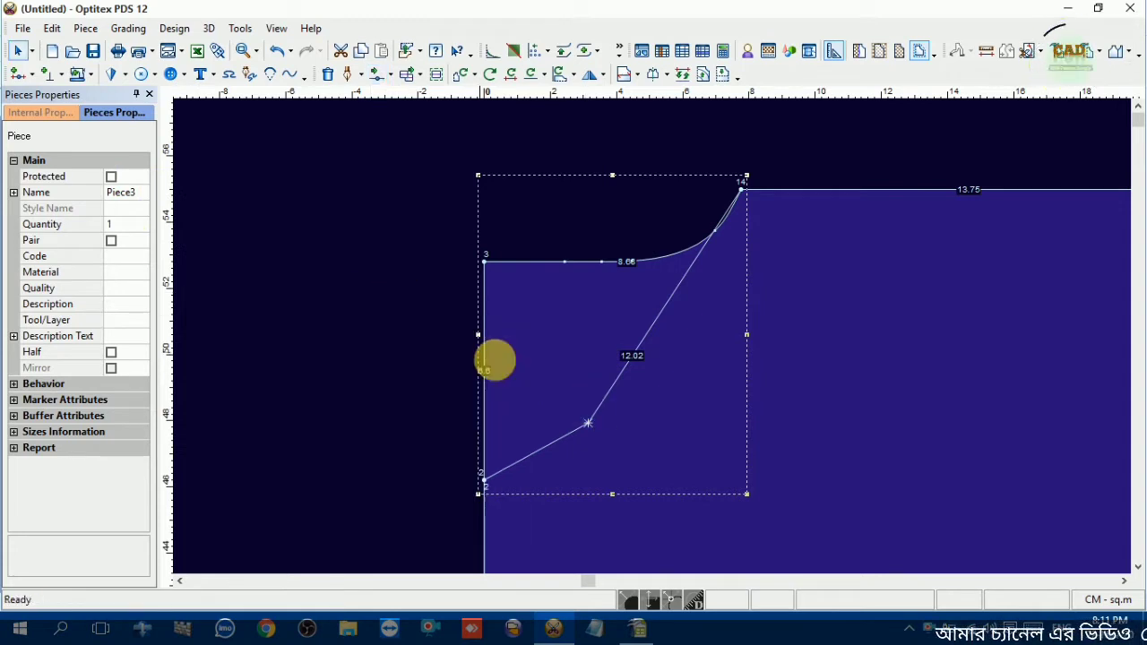
click(591, 420)
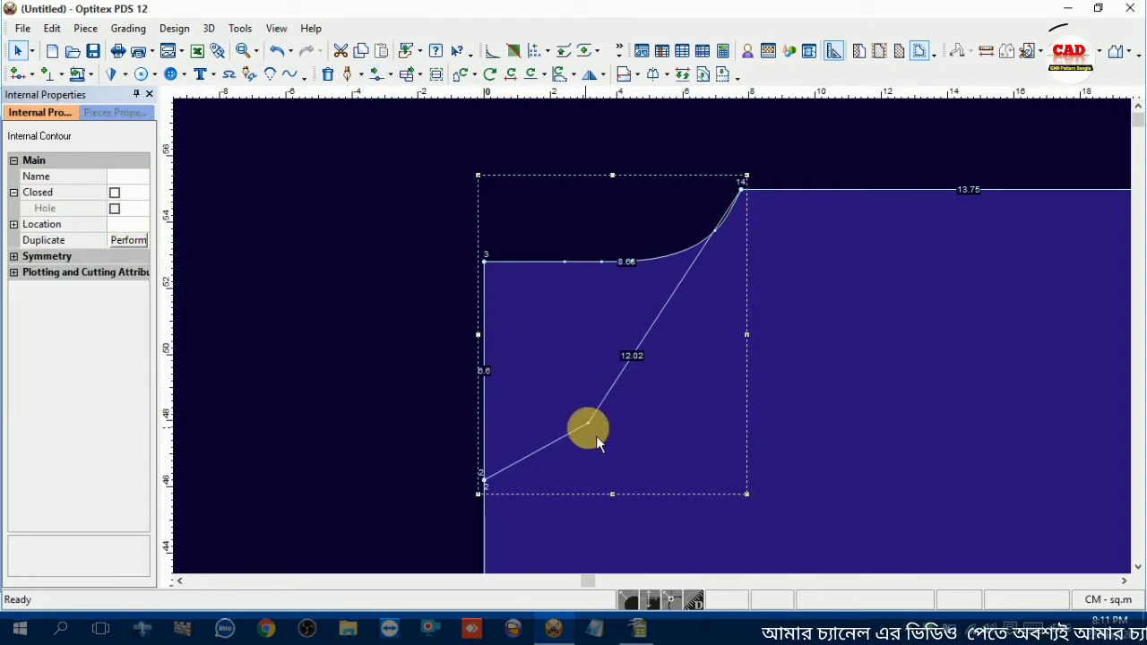
click(589, 423)
click(113, 193)
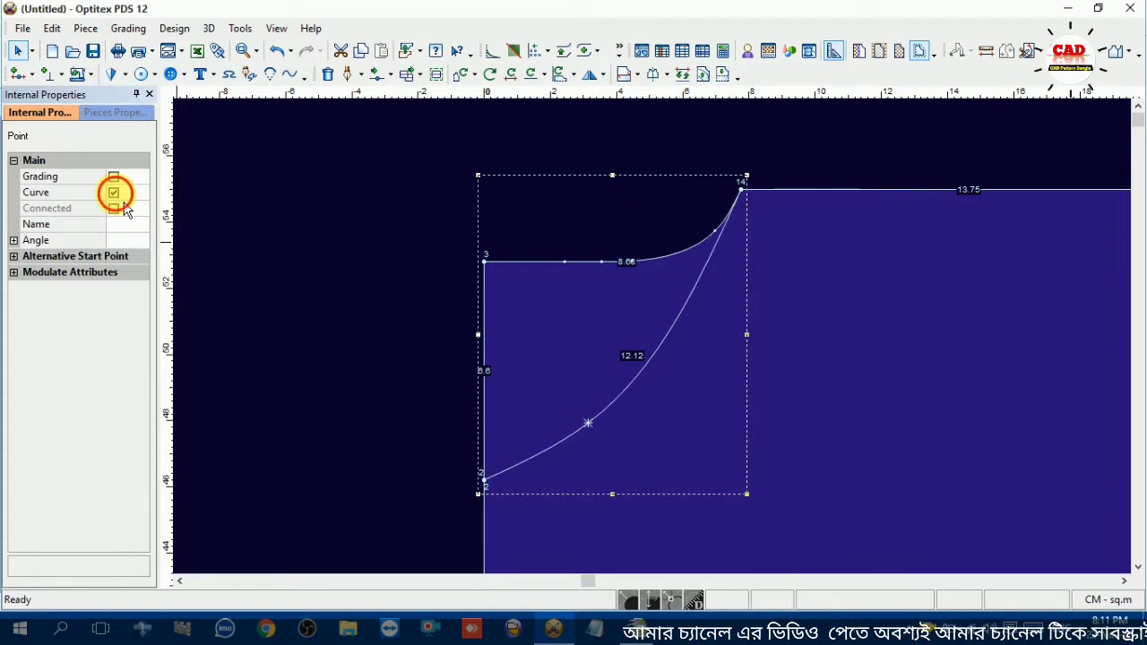
click(519, 297)
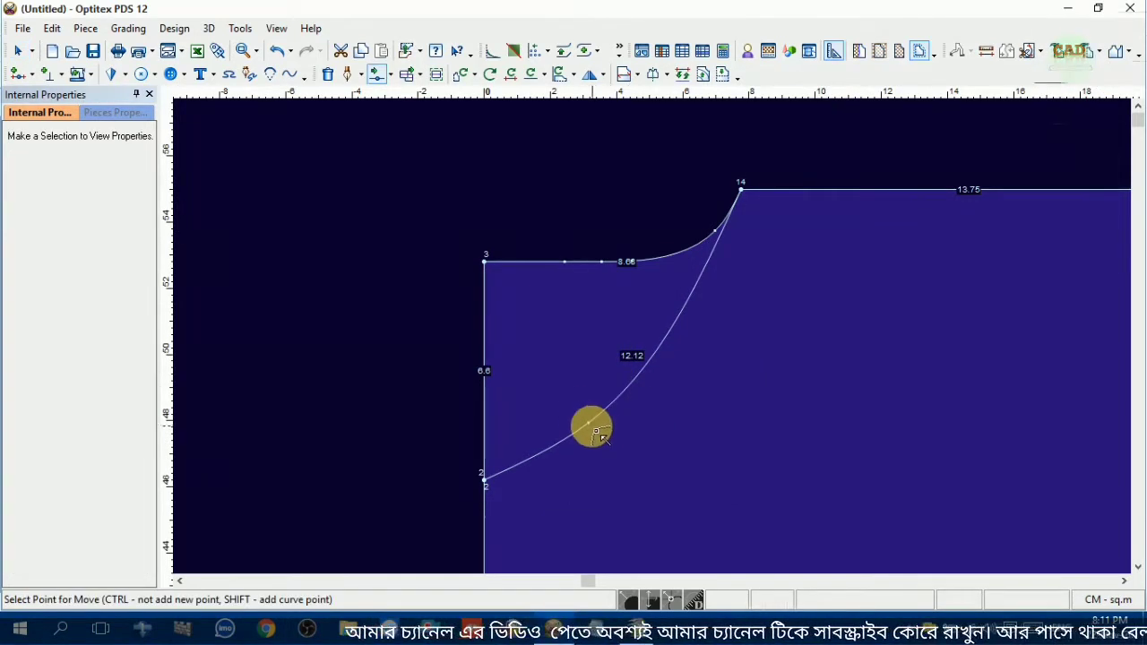
Move the front neckline's curve point down toward the centre front and add a second one nearer the shoulder, shifted about 0.88 cm downward
click(588, 423)
drag(577, 459, 586, 459)
click(540, 409)
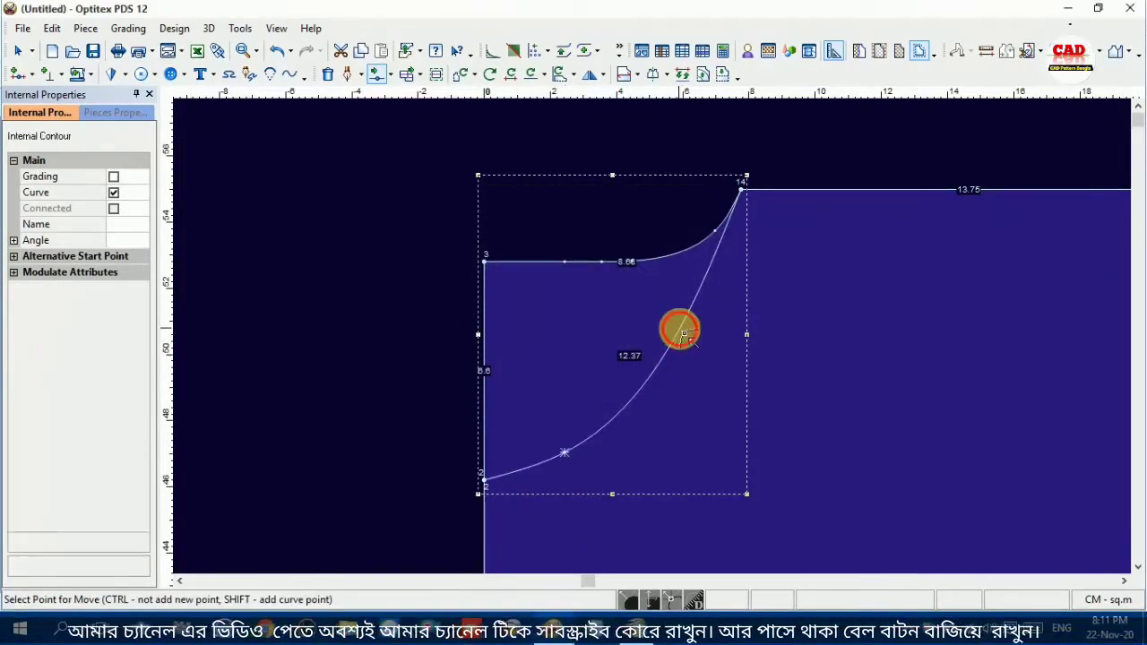
drag(684, 335, 690, 369)
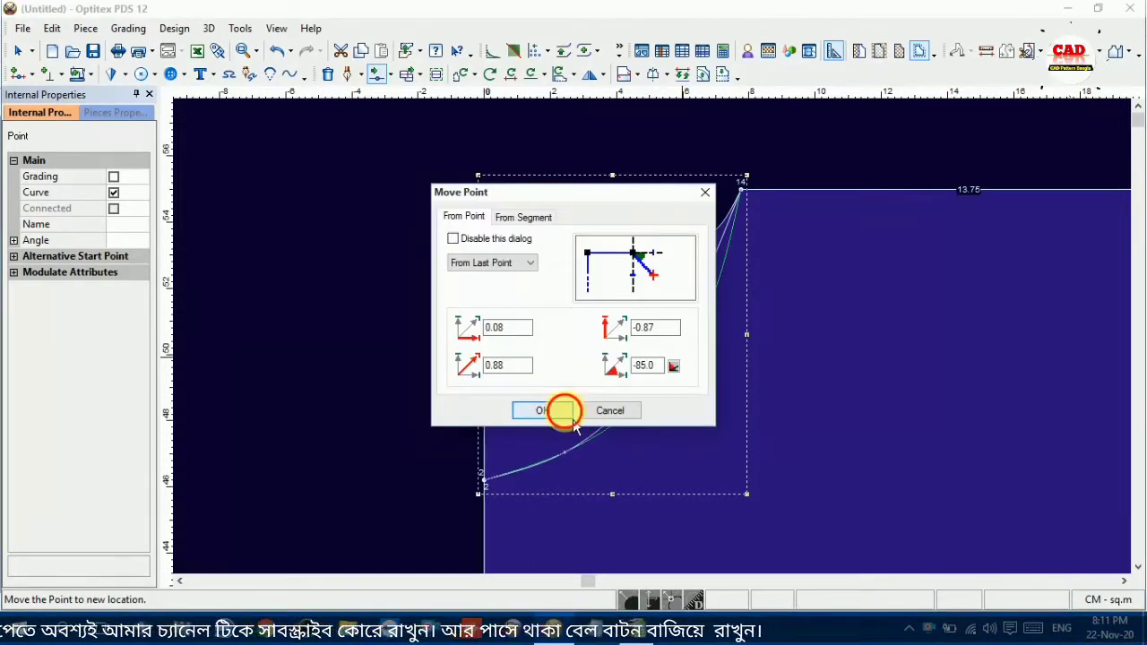
click(562, 410)
Round the front neckline by nudging the lower curve point toward the centre front and the upper one slightly downward
drag(572, 460, 559, 464)
click(545, 407)
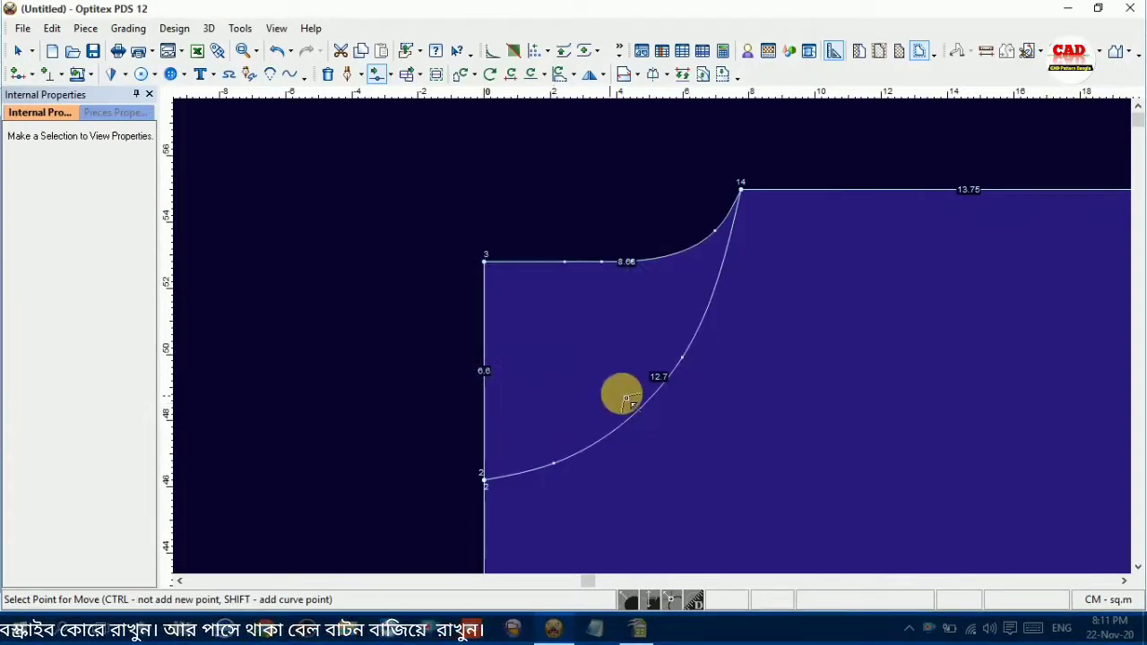
mouse_move(689, 364)
mouse_down()
mouse_move(694, 373)
mouse_move(681, 367)
mouse_up()
click(541, 410)
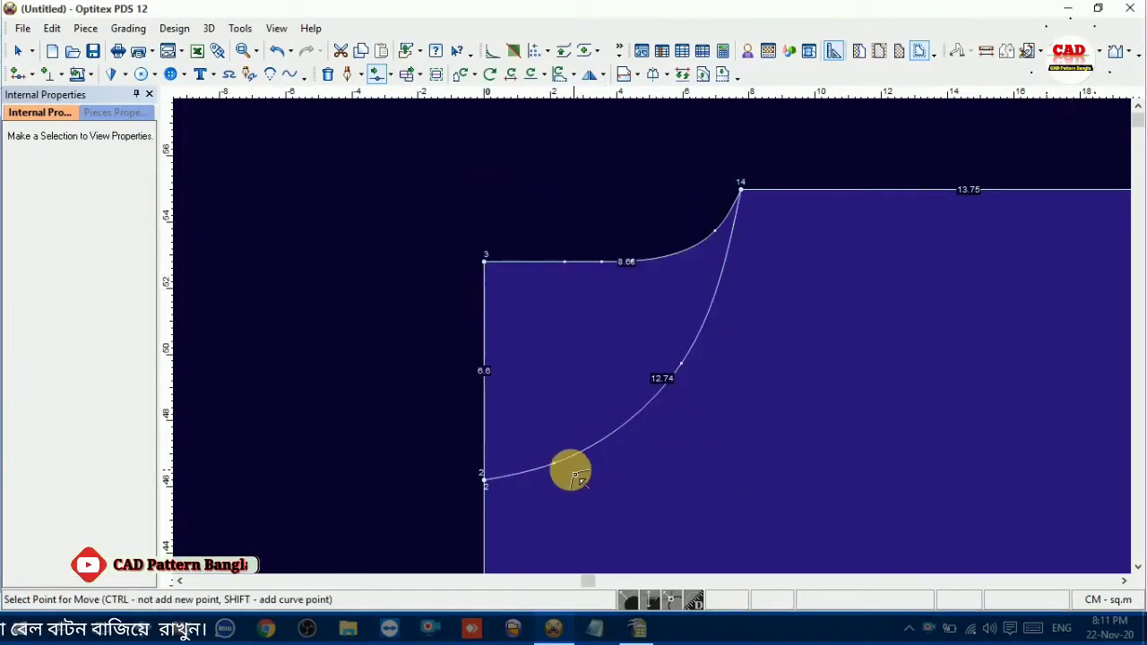
drag(556, 467, 547, 468)
click(540, 409)
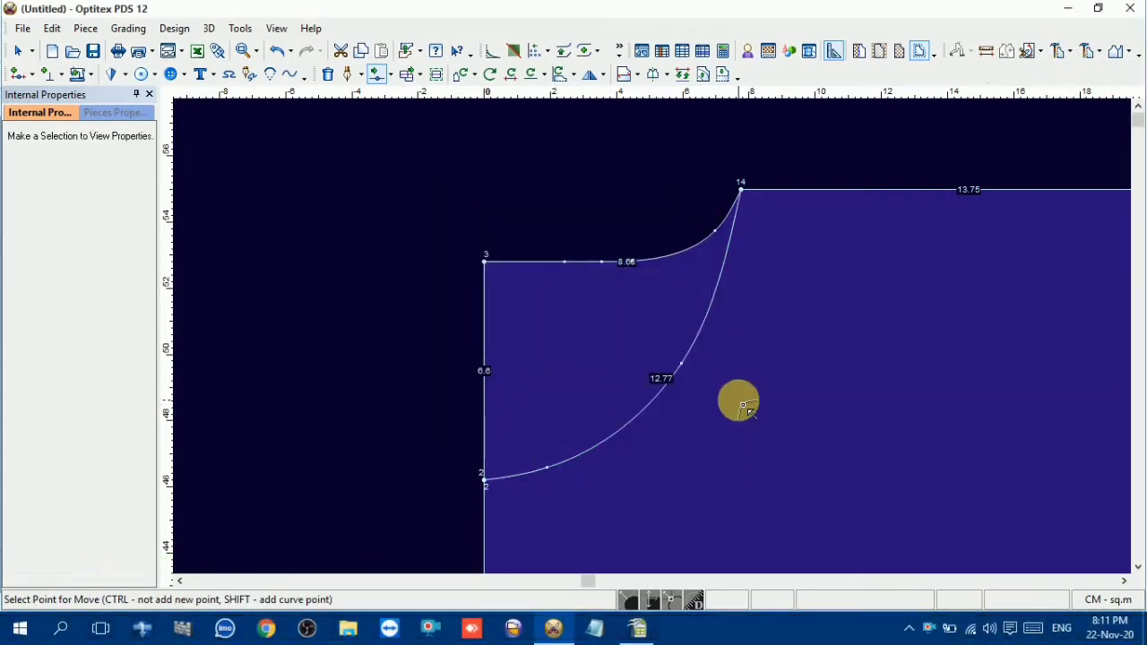
Nudge the front neckline's upper curve point slightly inward and shift the lower one about 0.13 cm toward the centre front
scroll(737, 402, down, 3)
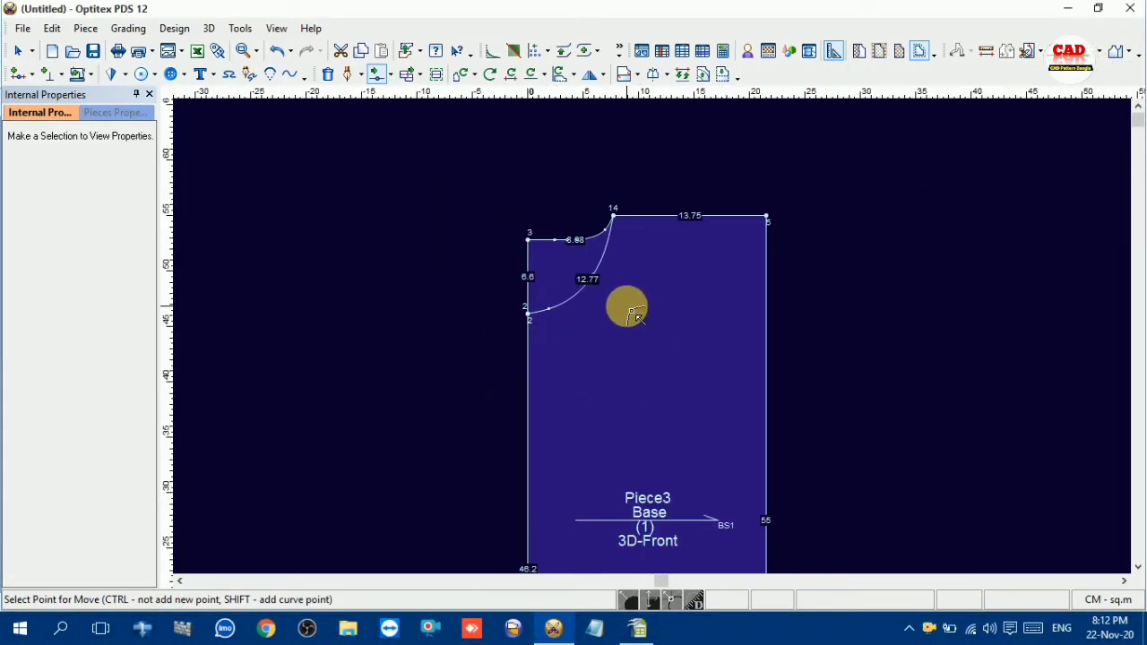
scroll(636, 298, up, 4)
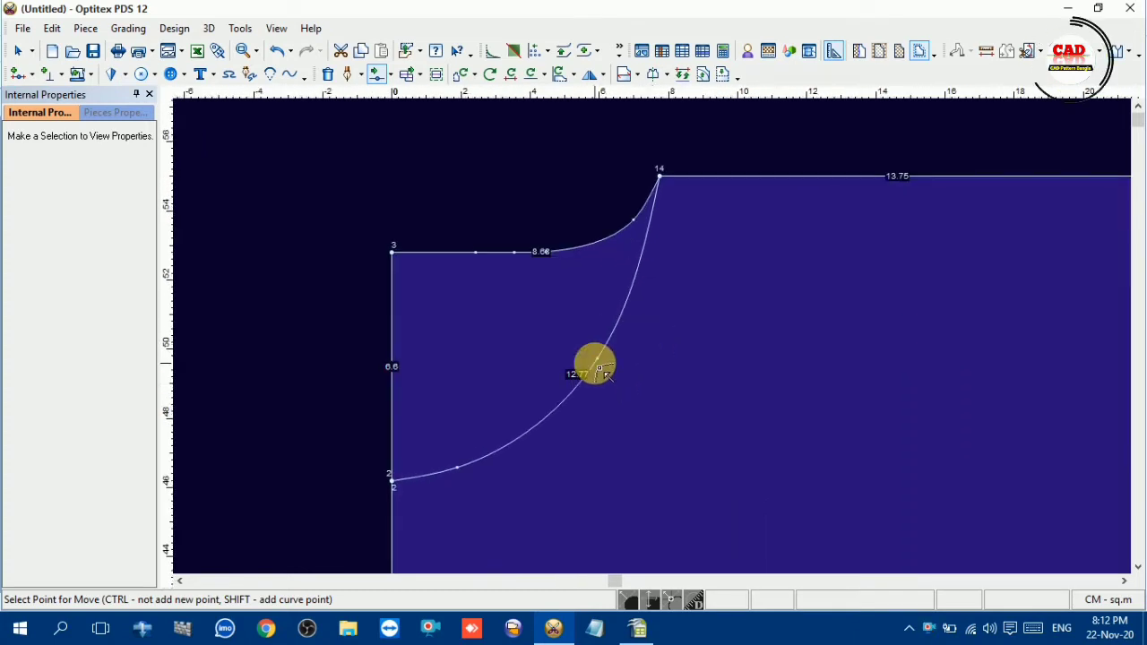
click(606, 363)
click(594, 358)
click(586, 410)
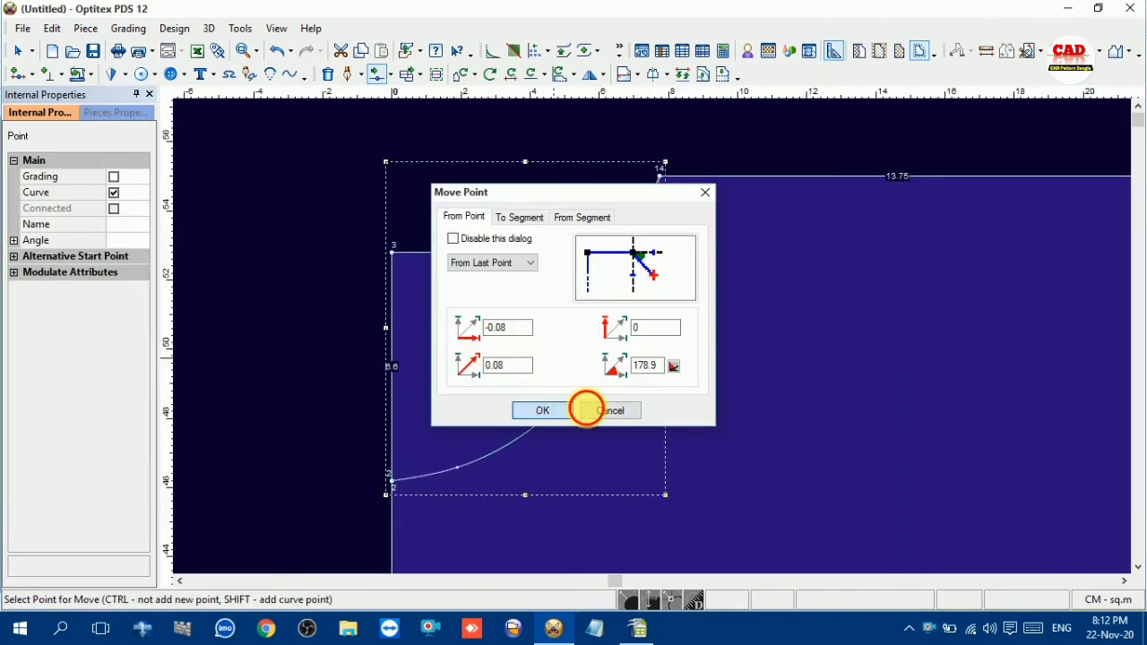
click(461, 471)
click(458, 473)
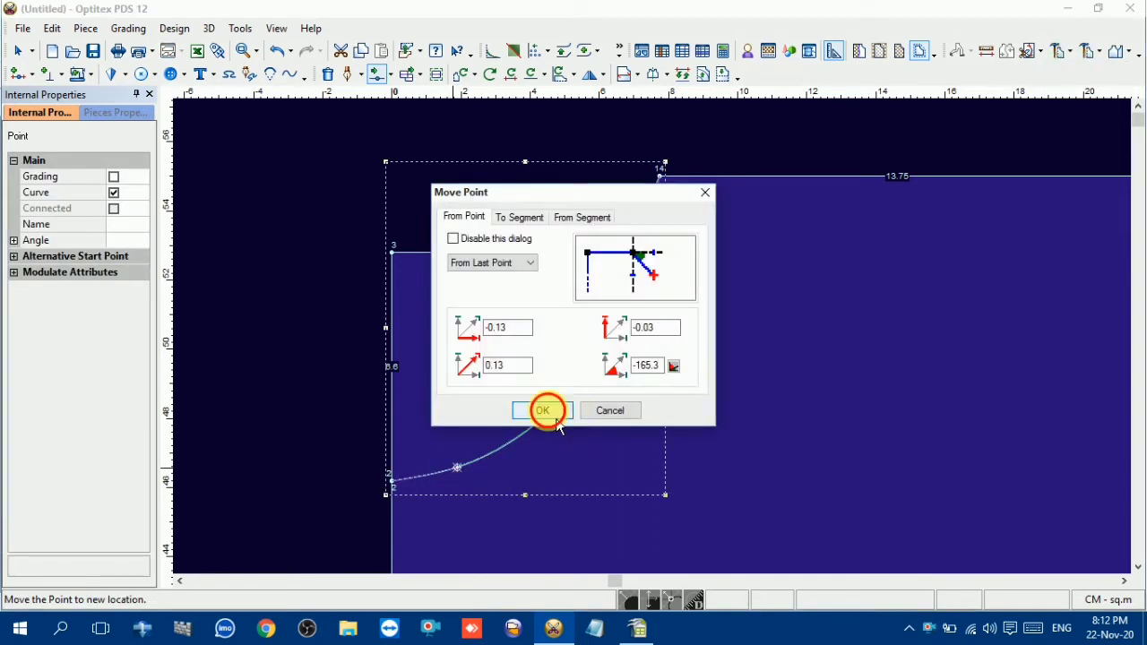
click(546, 412)
Move the front neckline's upper curve point slightly down and inward, and leave the Move Point tool
click(596, 365)
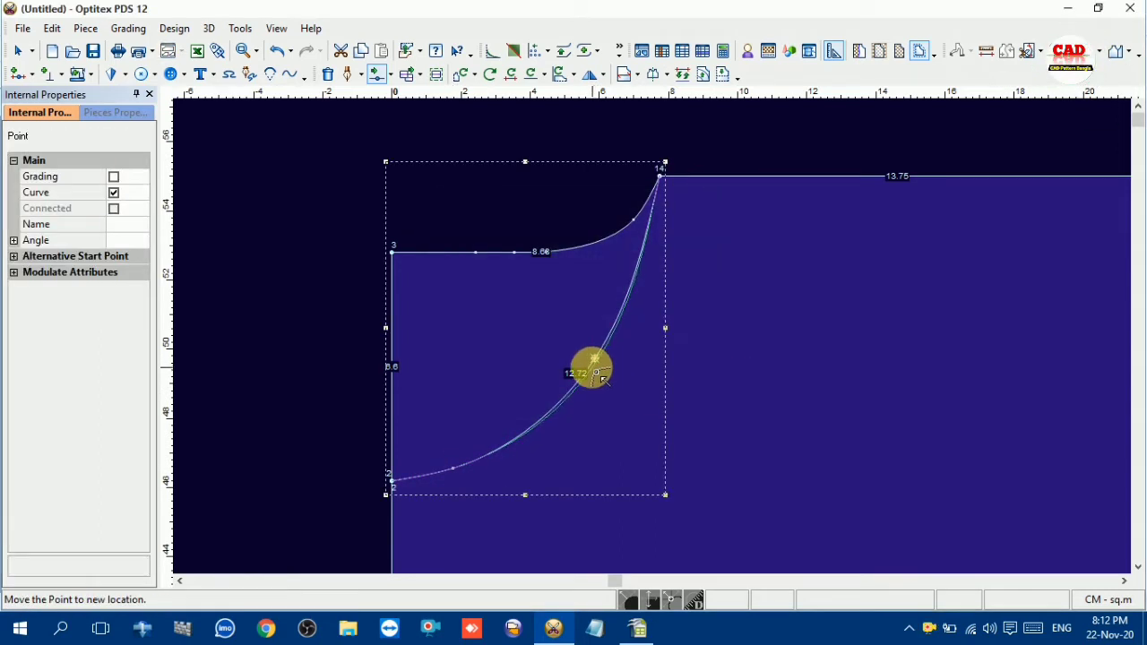
click(597, 380)
click(543, 410)
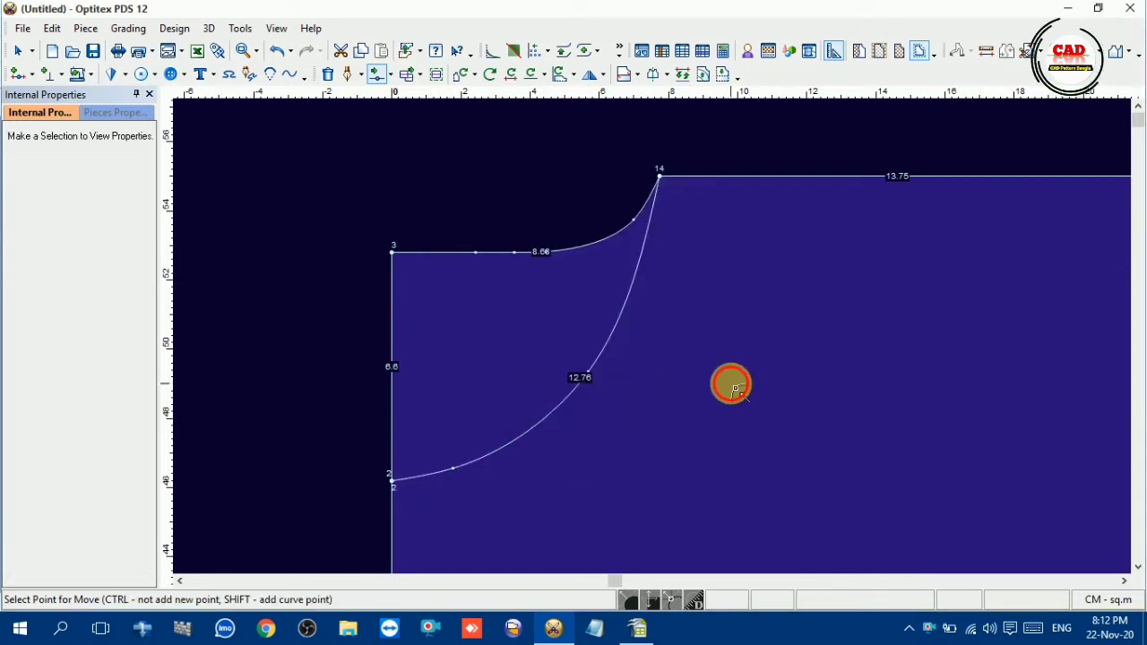
scroll(717, 385, down, 3)
scroll(659, 343, down, 2)
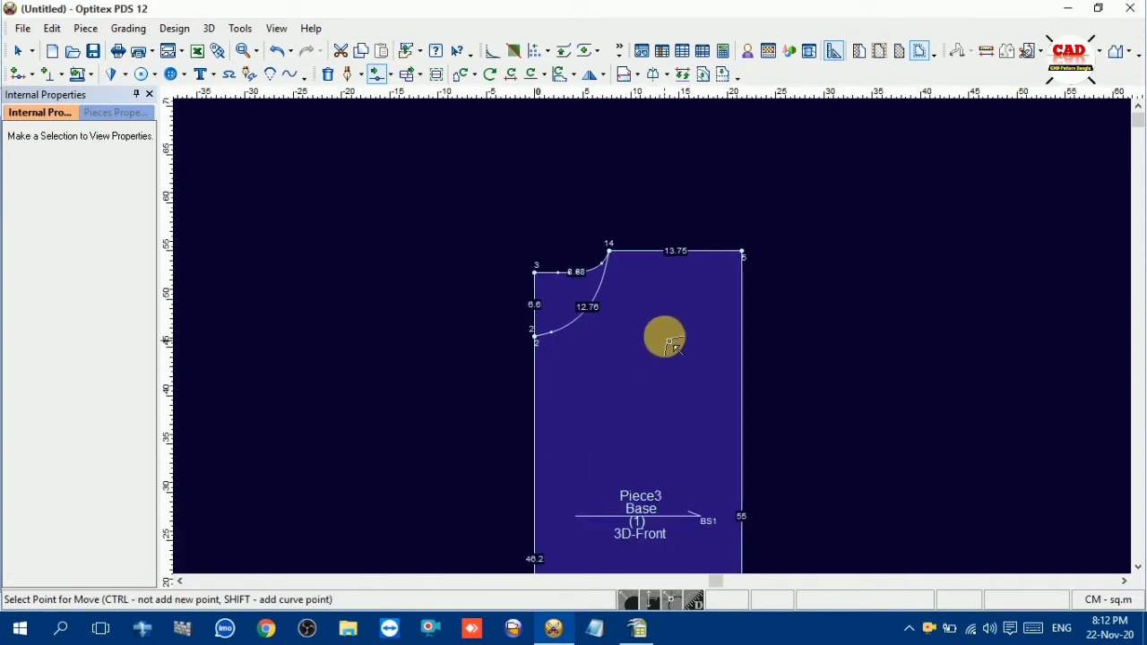
scroll(654, 339, up, 4)
right_click(624, 150)
click(641, 162)
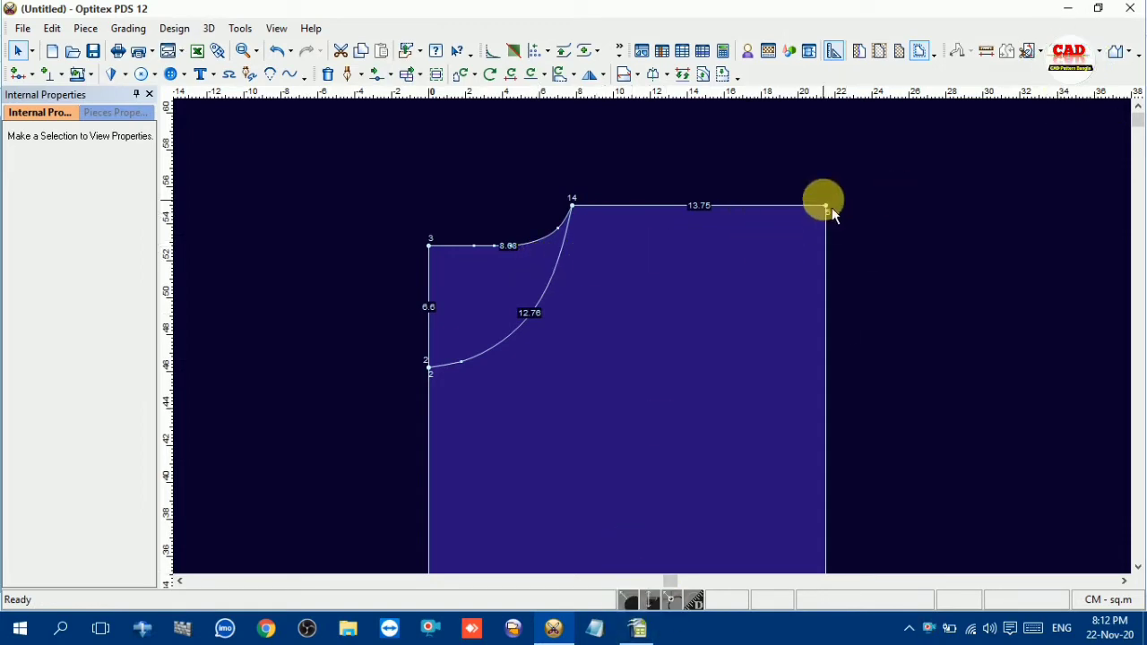
Look up the shoulder slope value in the OpenOffice Calc measurement chart and return to Optitex PDS
click(637, 629)
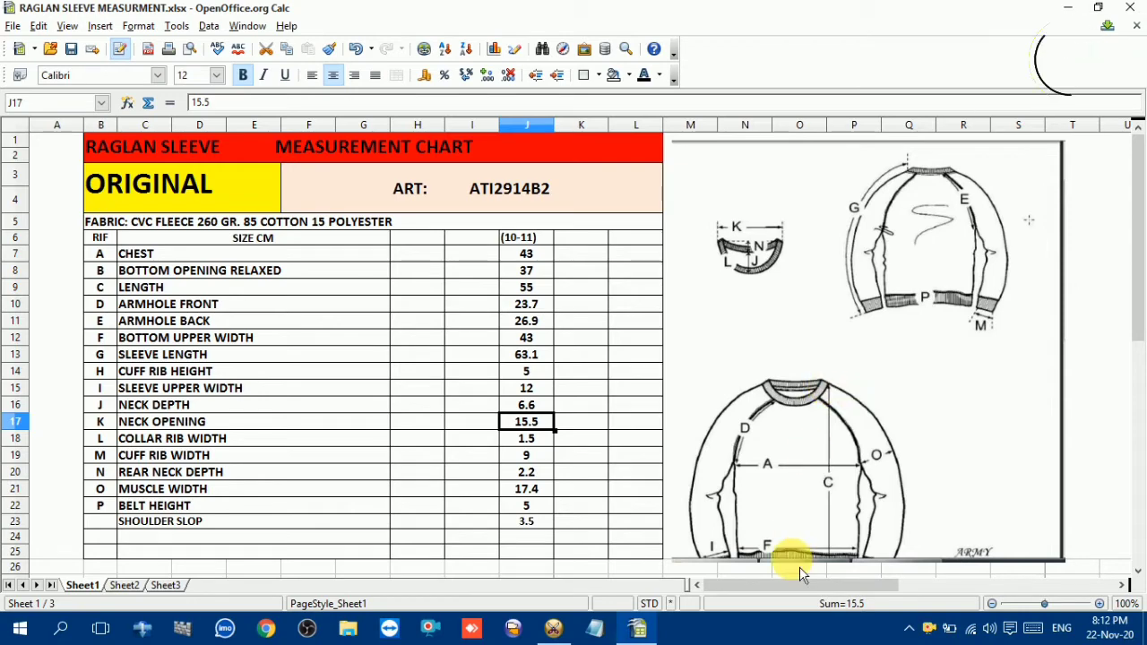
click(552, 629)
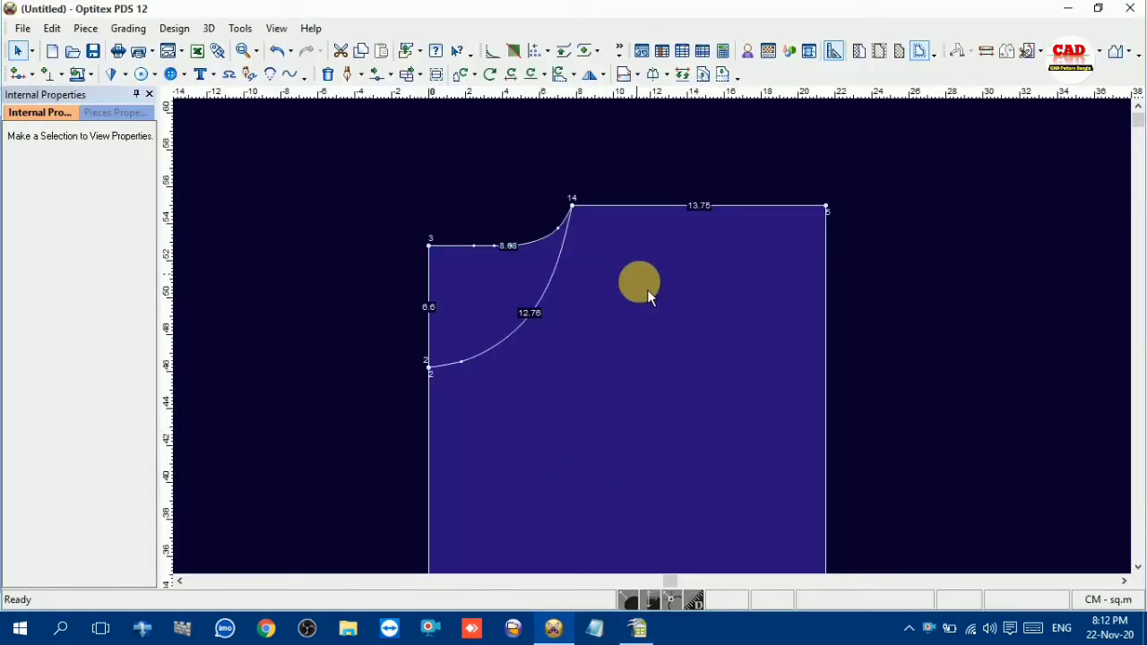
click(637, 629)
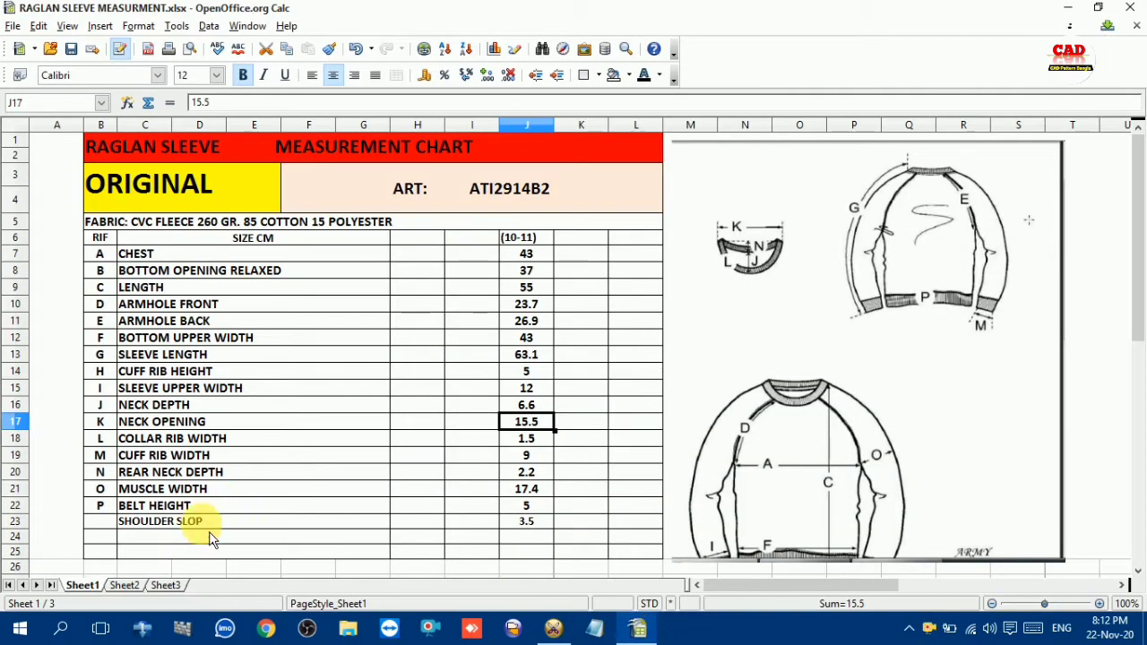
click(257, 525)
click(526, 522)
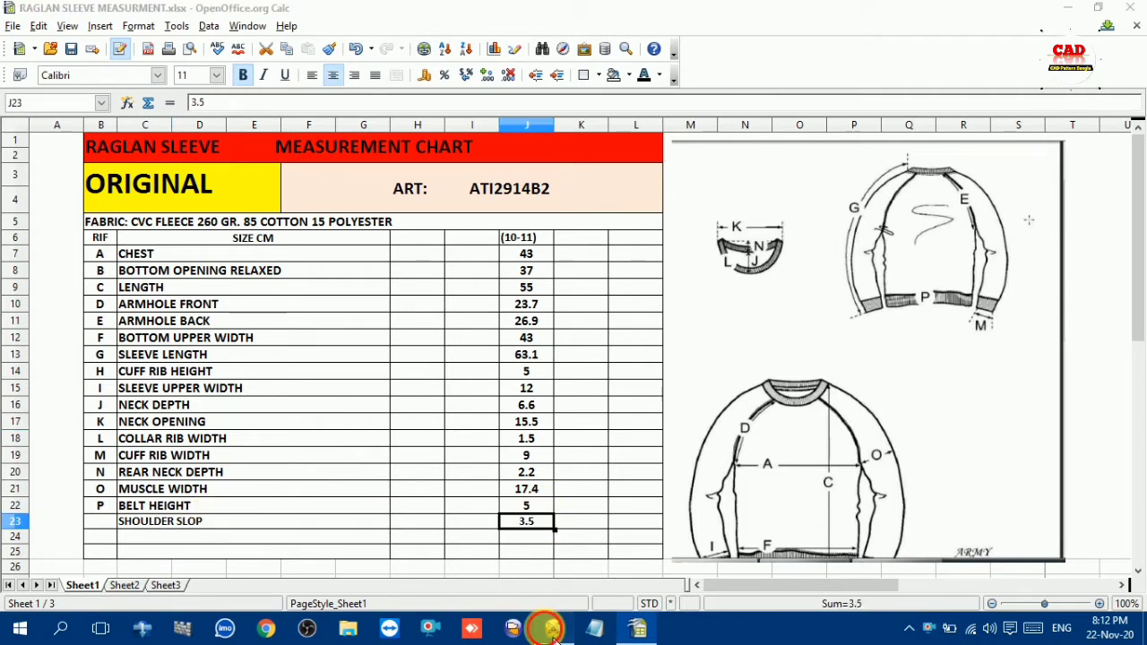
click(553, 629)
Add a grading point on the side line 3.5 cm below the outer shoulder corner for the shoulder slope
scroll(814, 259, up, 2)
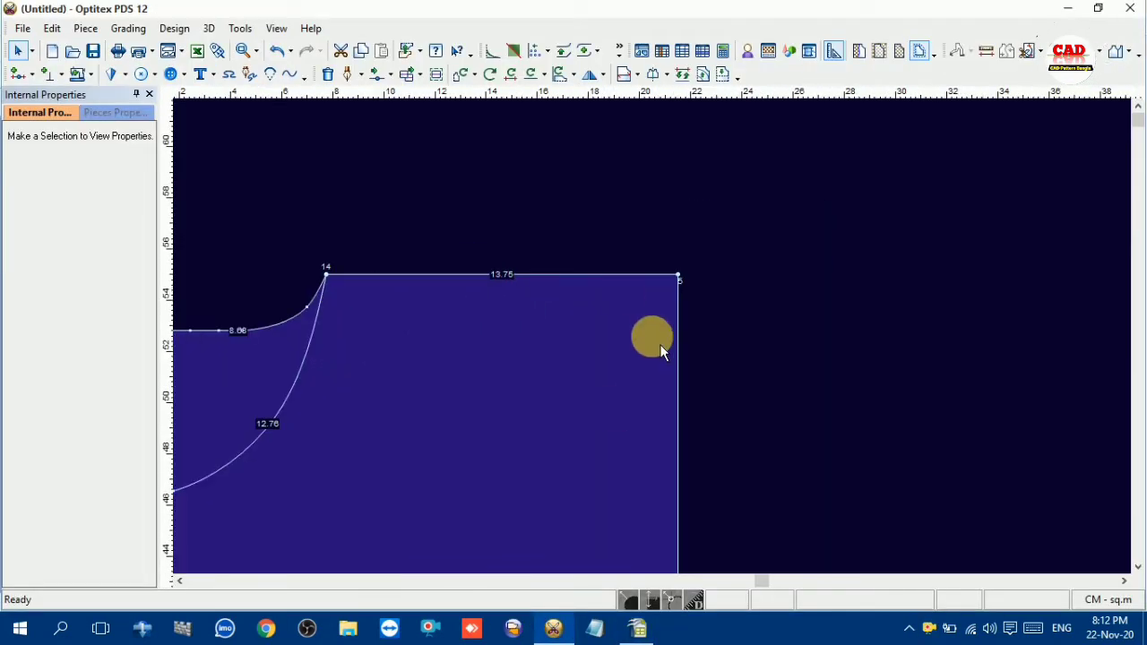
key(o)
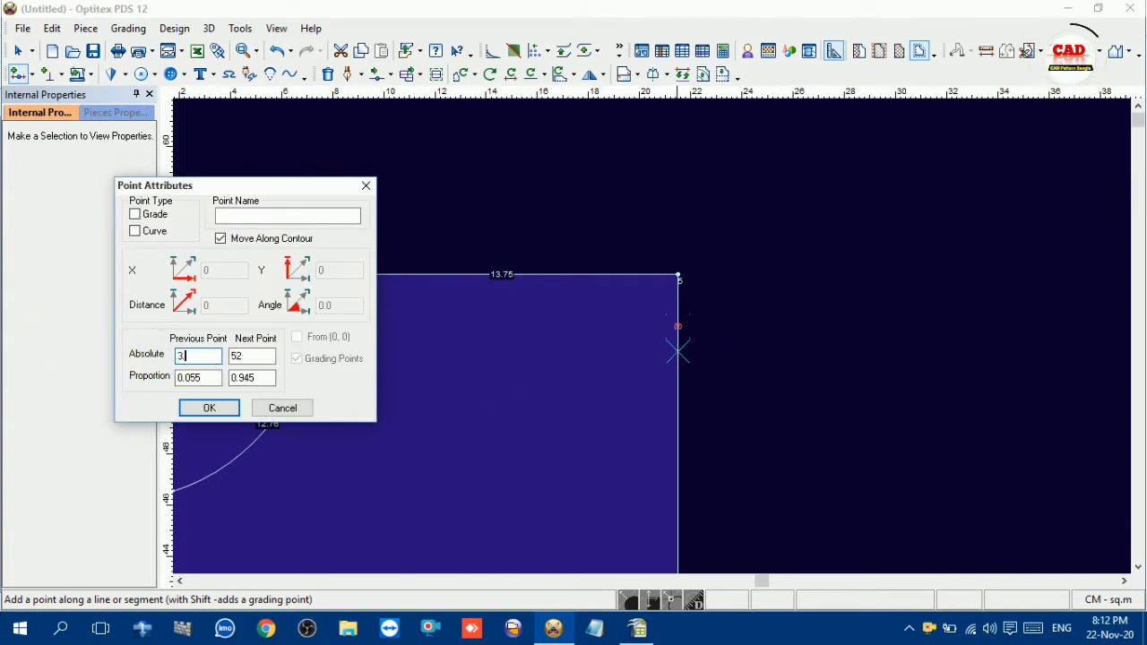
click(134, 214)
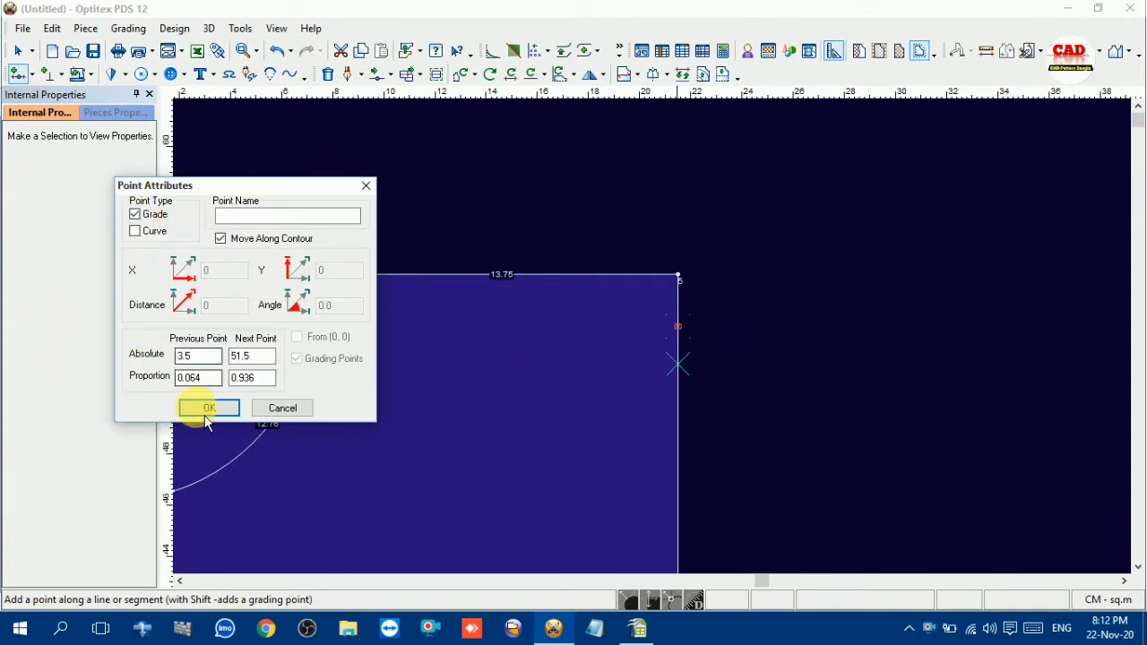
click(208, 407)
right_click(765, 269)
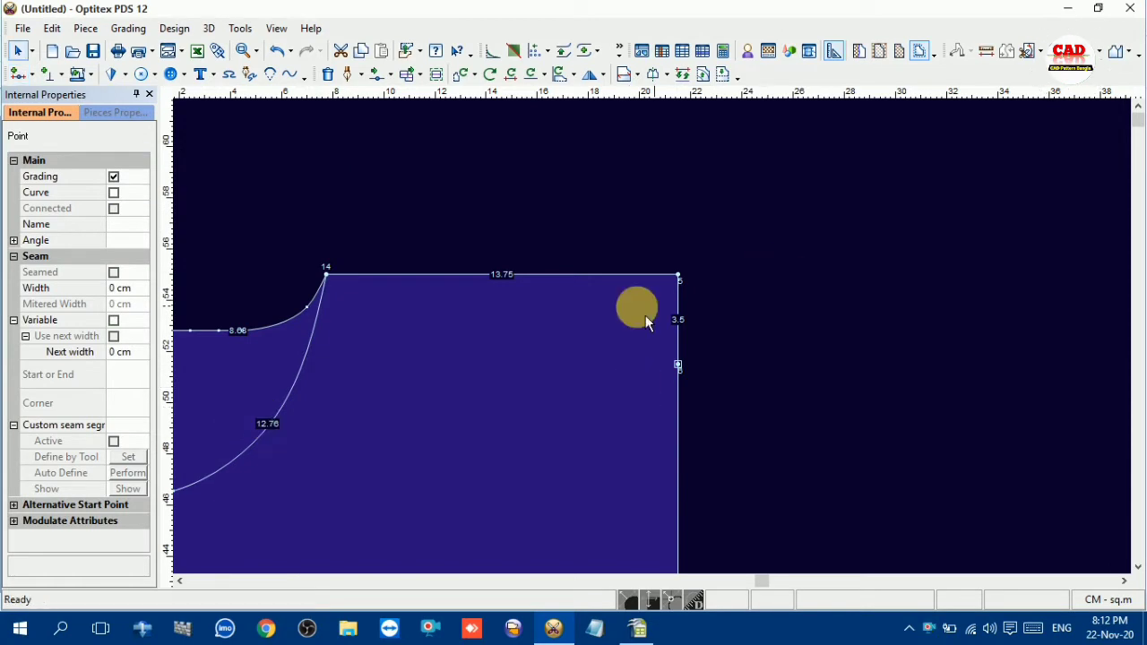
click(678, 275)
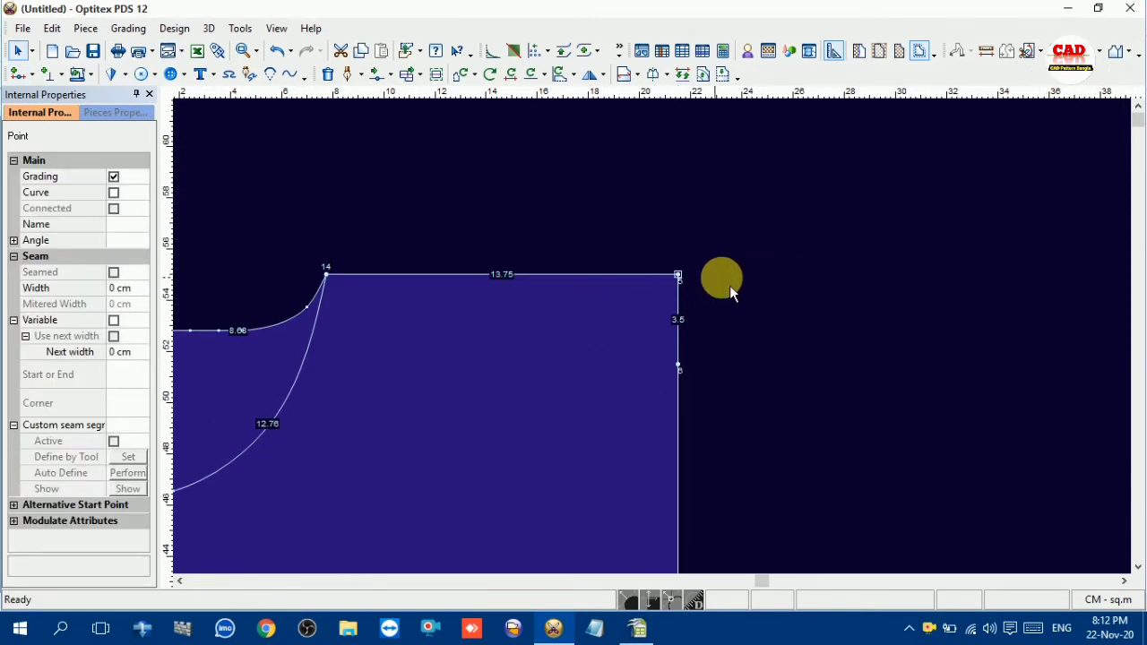
click(571, 327)
scroll(478, 469, down, 1)
scroll(663, 350, down, 2)
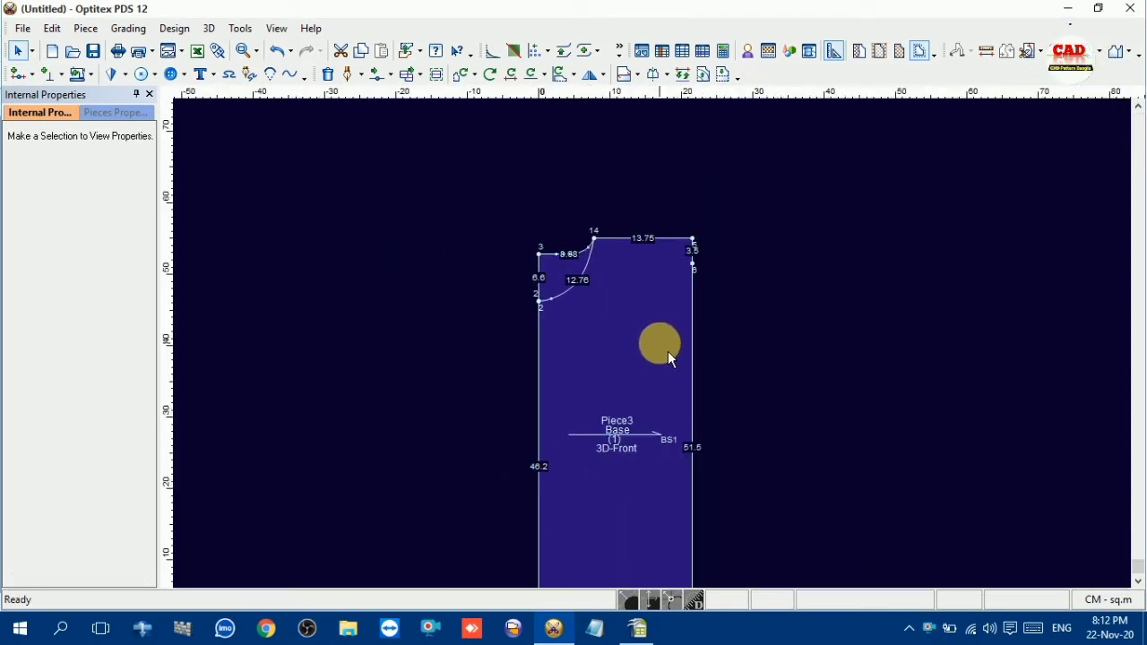
scroll(667, 351, up, 2)
scroll(662, 346, up, 2)
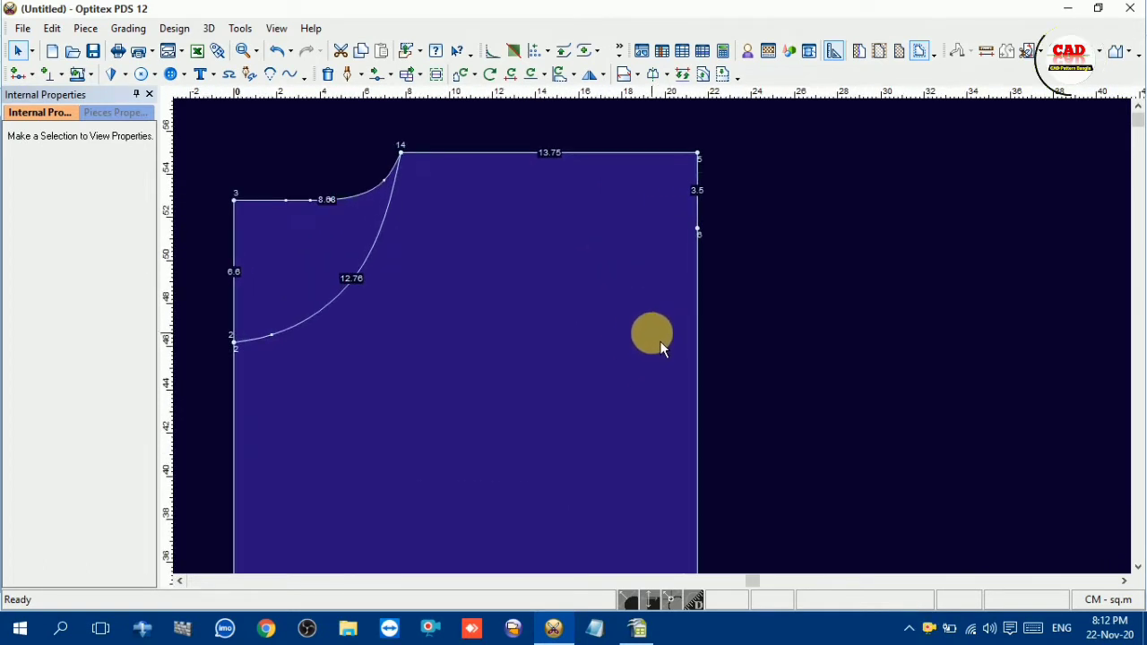
scroll(661, 344, down, 3)
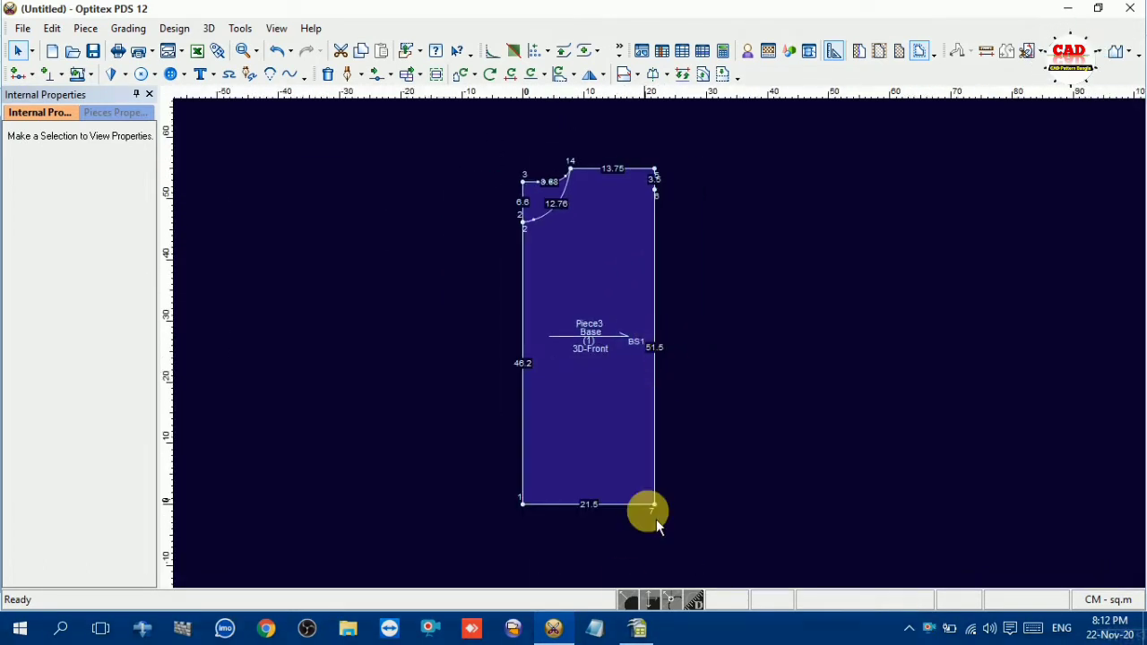
Look up the belt height value in the OpenOffice Calc measurement chart and return to Optitex PDS
click(638, 627)
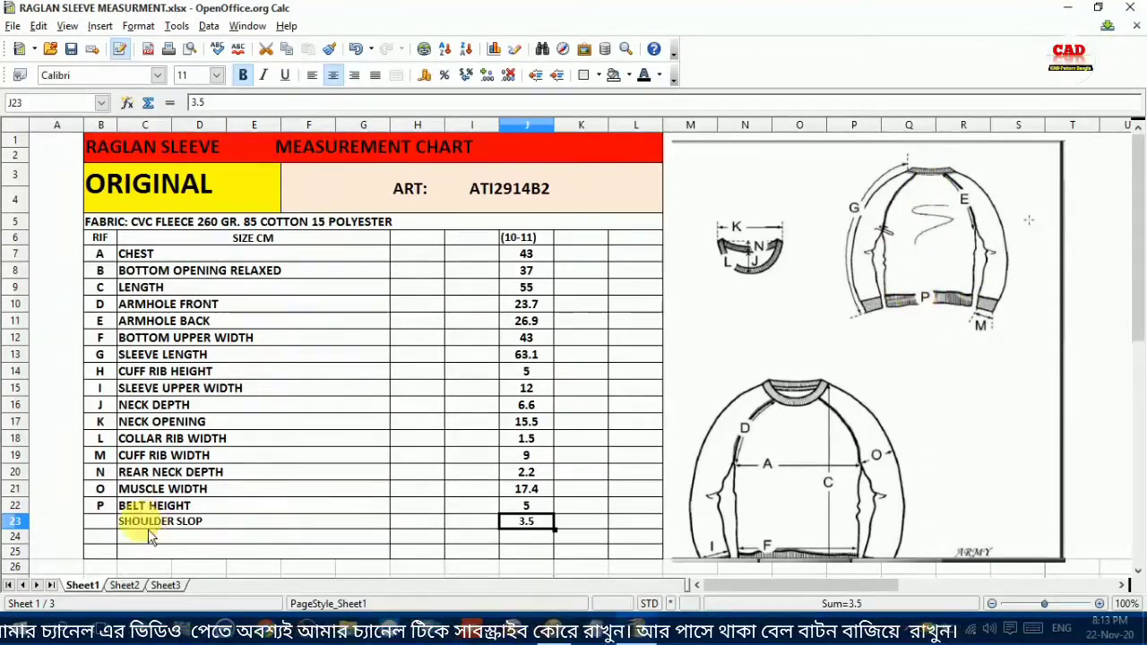
click(106, 506)
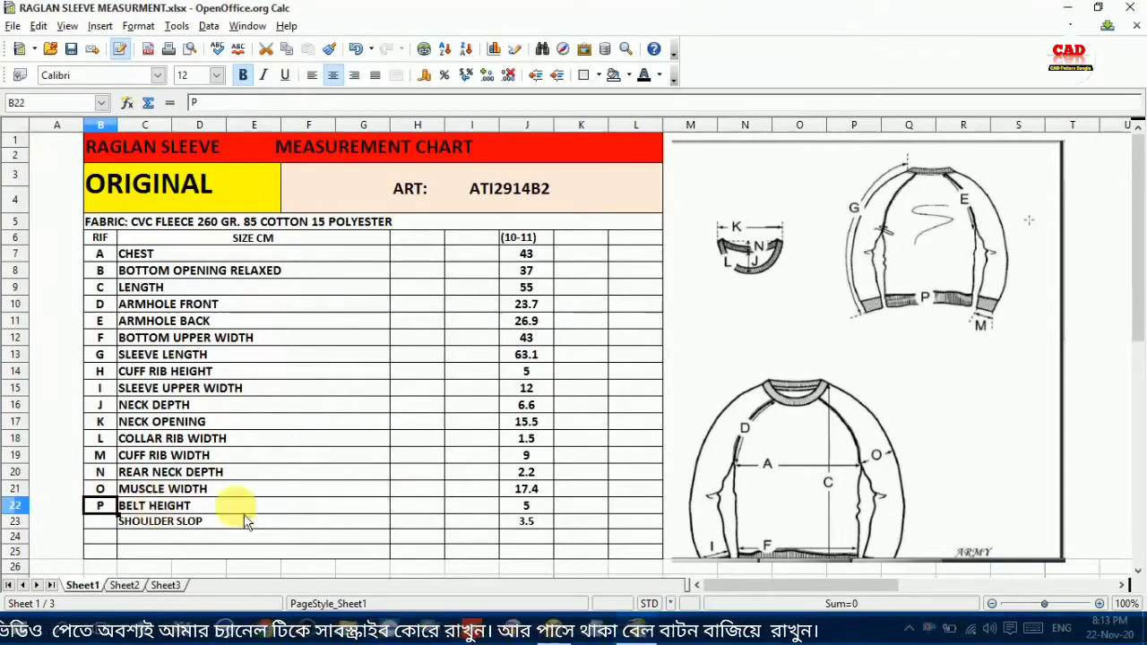
click(530, 513)
click(558, 626)
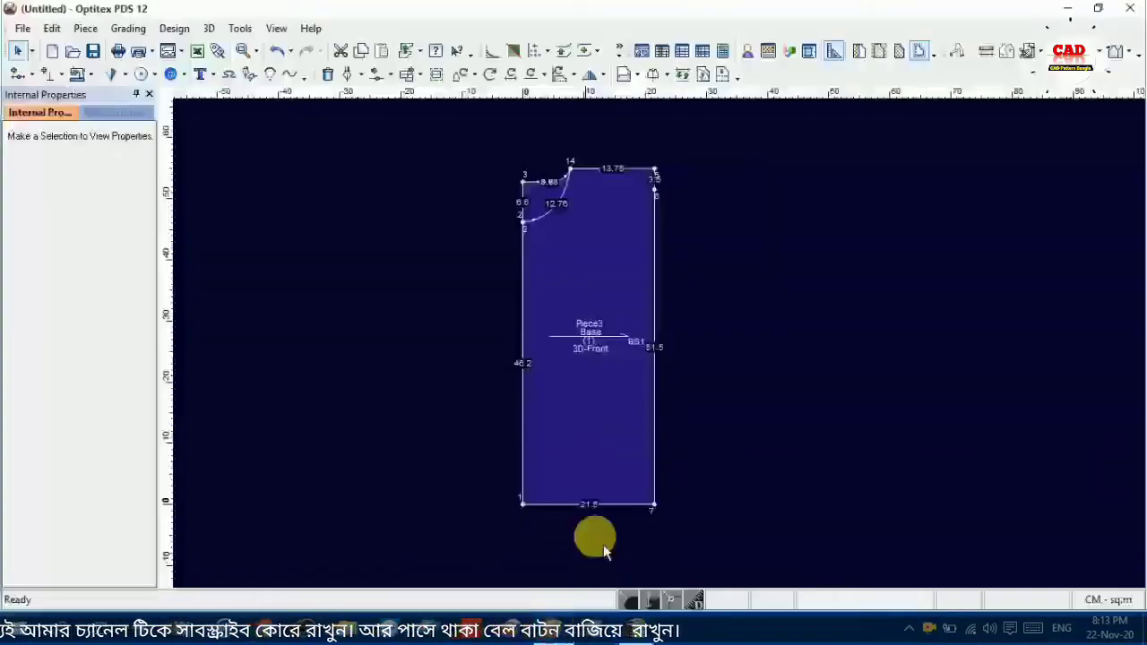
Draw a line parallel to the hem 5 cm above it, extended to both edges of the block, for the belt height
scroll(605, 480, up, 2)
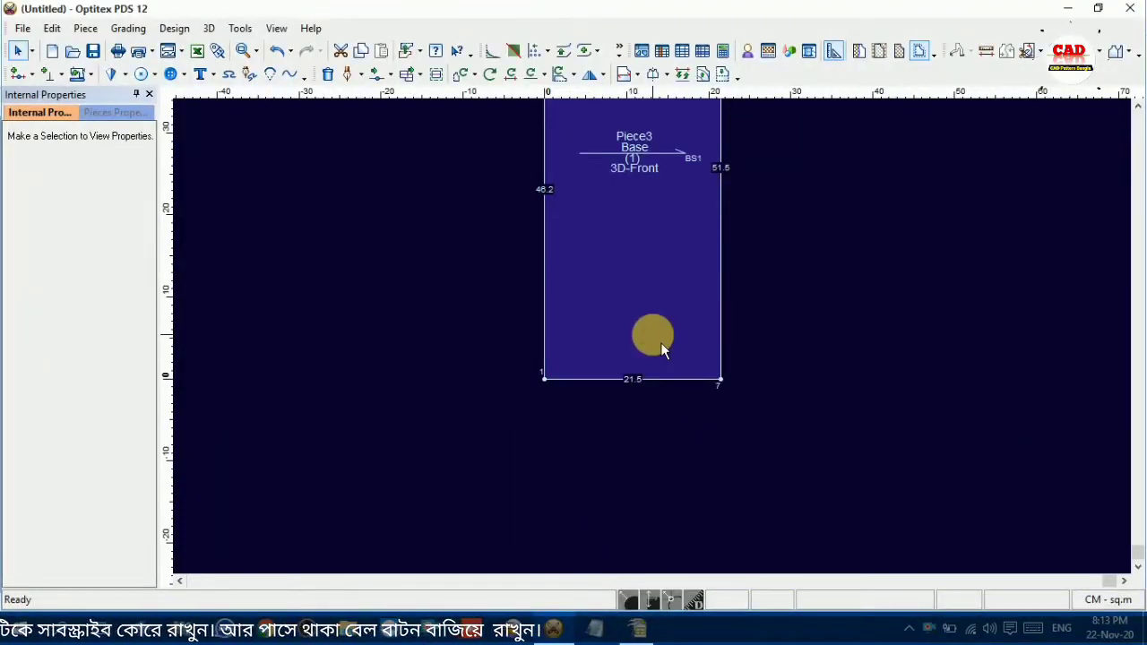
key(e)
click(721, 379)
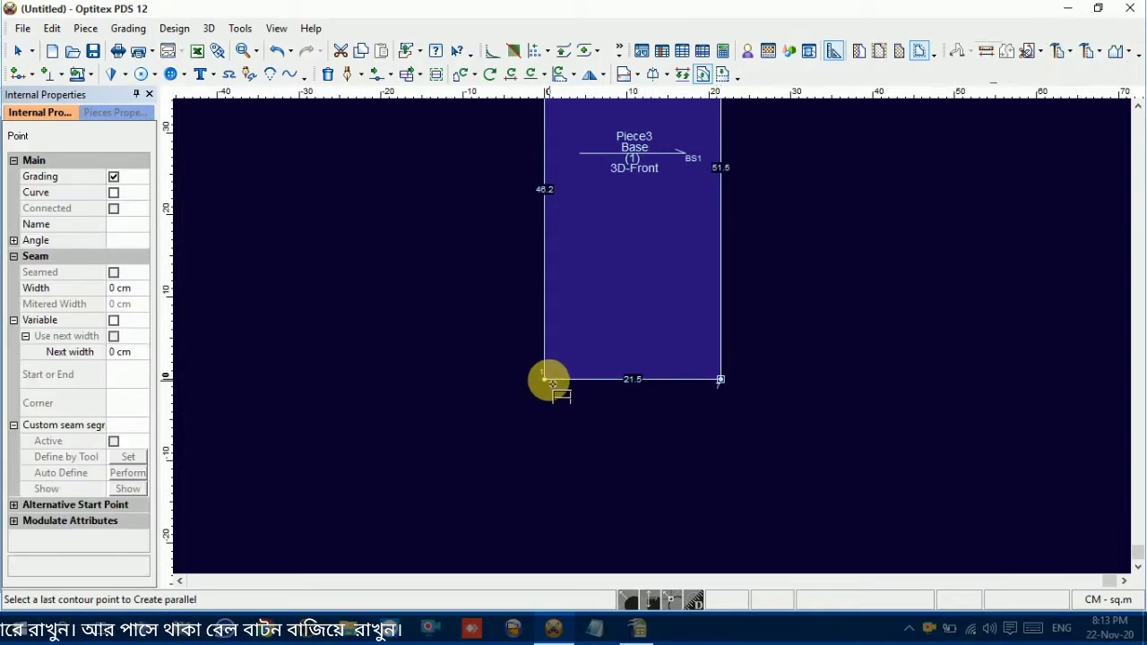
click(544, 379)
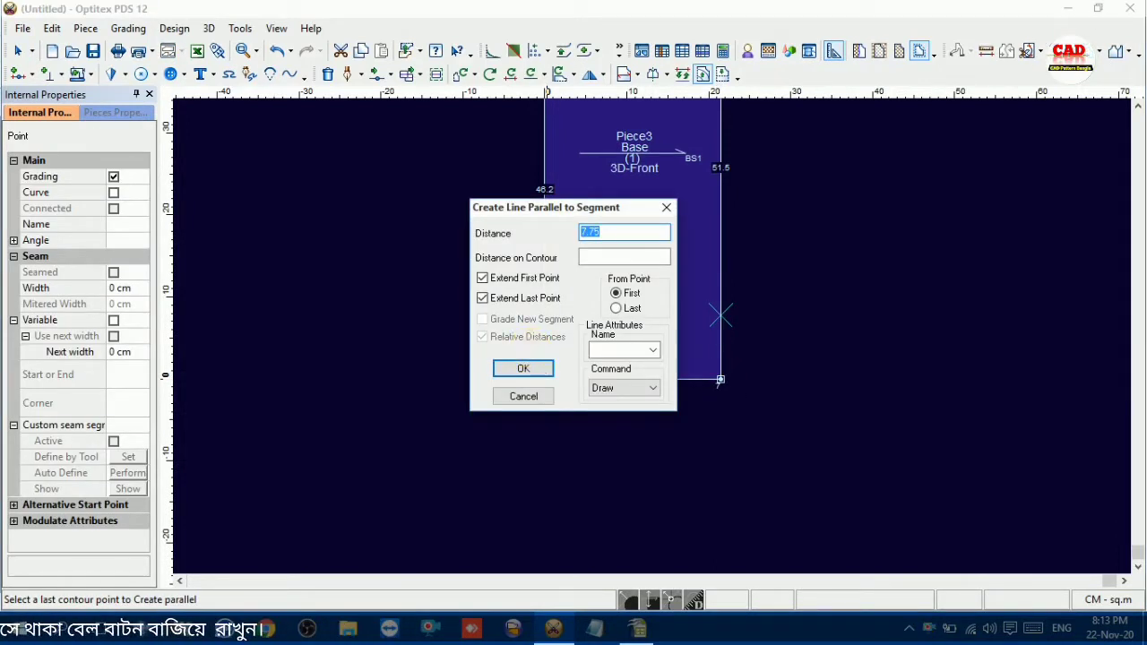
click(535, 373)
click(585, 353)
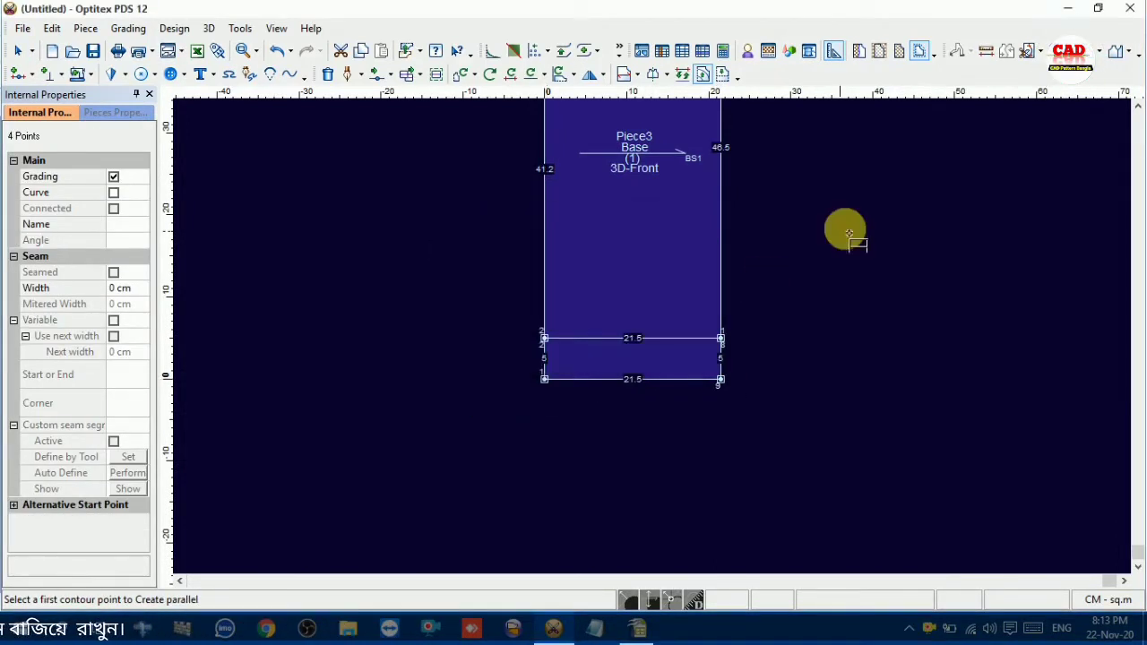
right_click(849, 229)
click(860, 236)
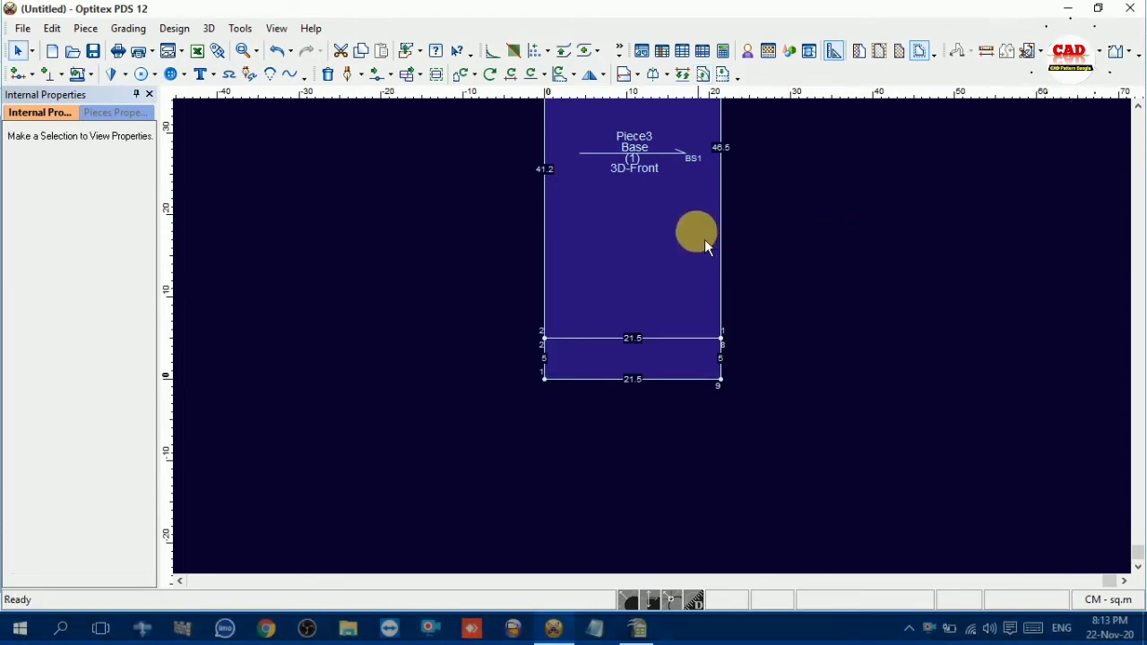
scroll(690, 235, down, 2)
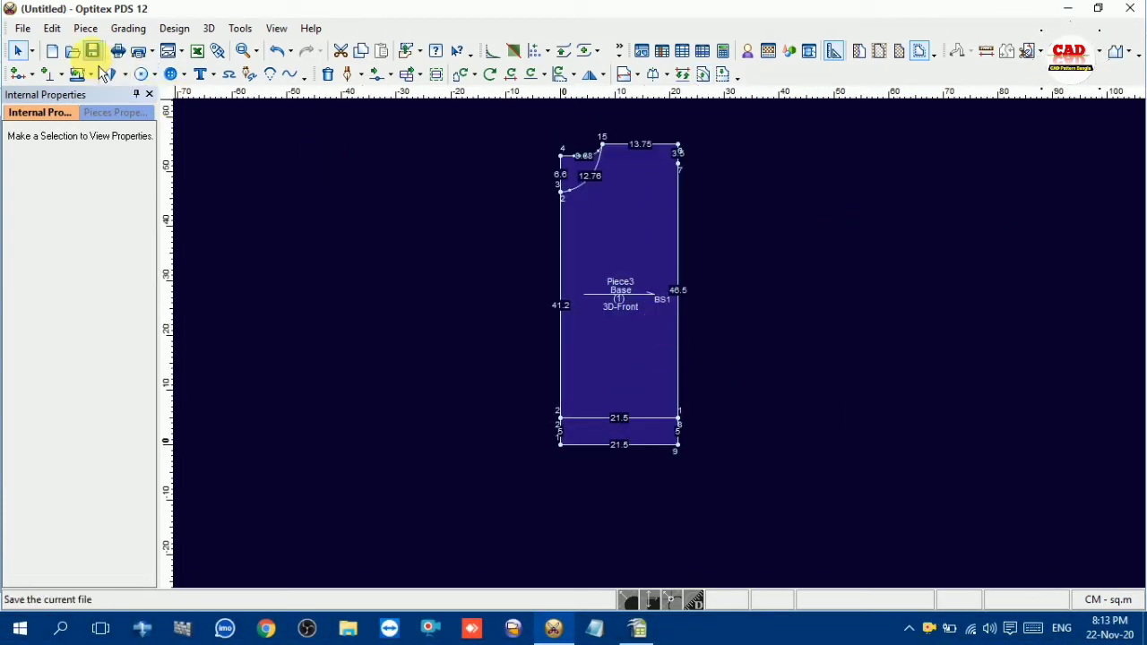
Start saving the pattern, switch to OpenOffice Calc and copy the article text ART: ATI2914B2 from the chart header
click(94, 56)
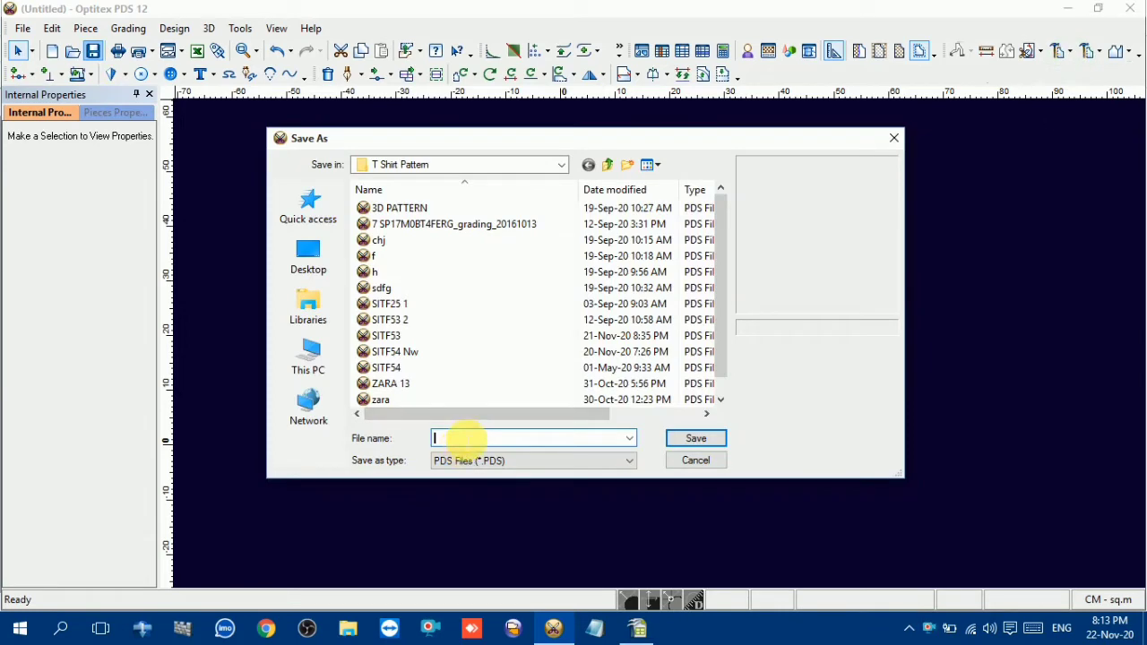
click(654, 627)
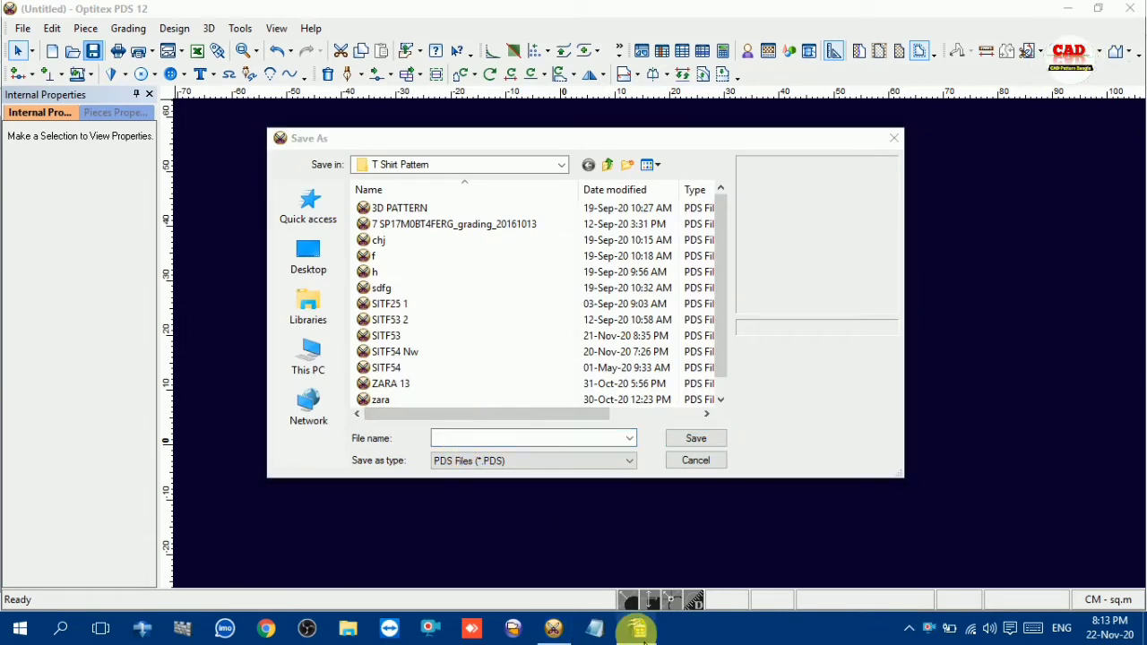
click(544, 203)
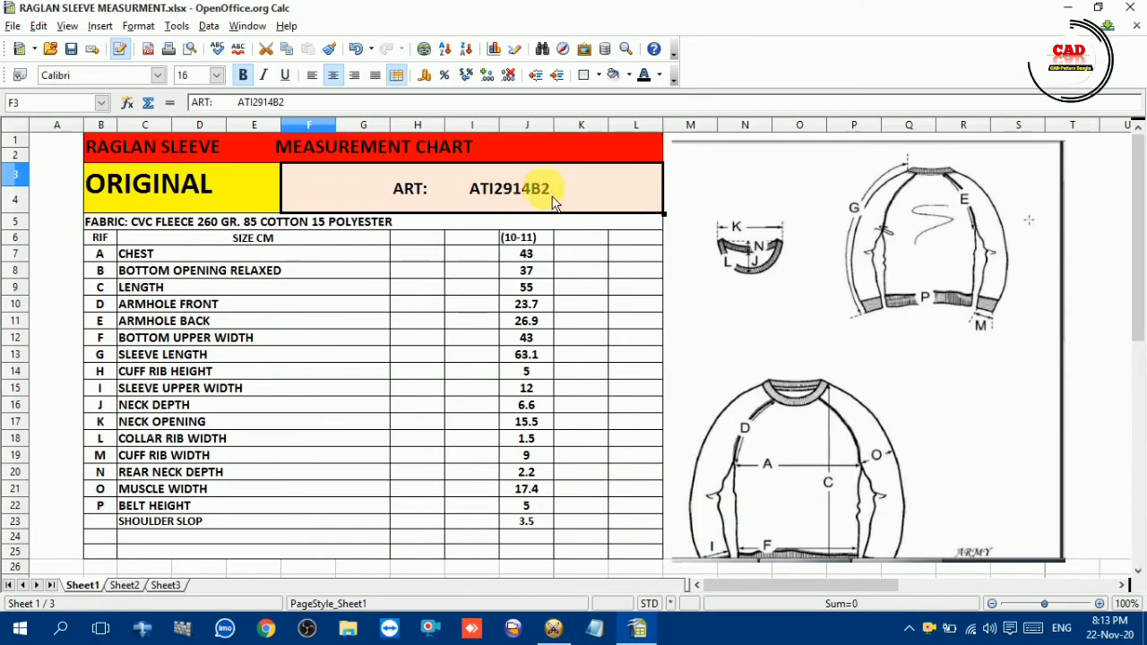
triple_click(516, 199)
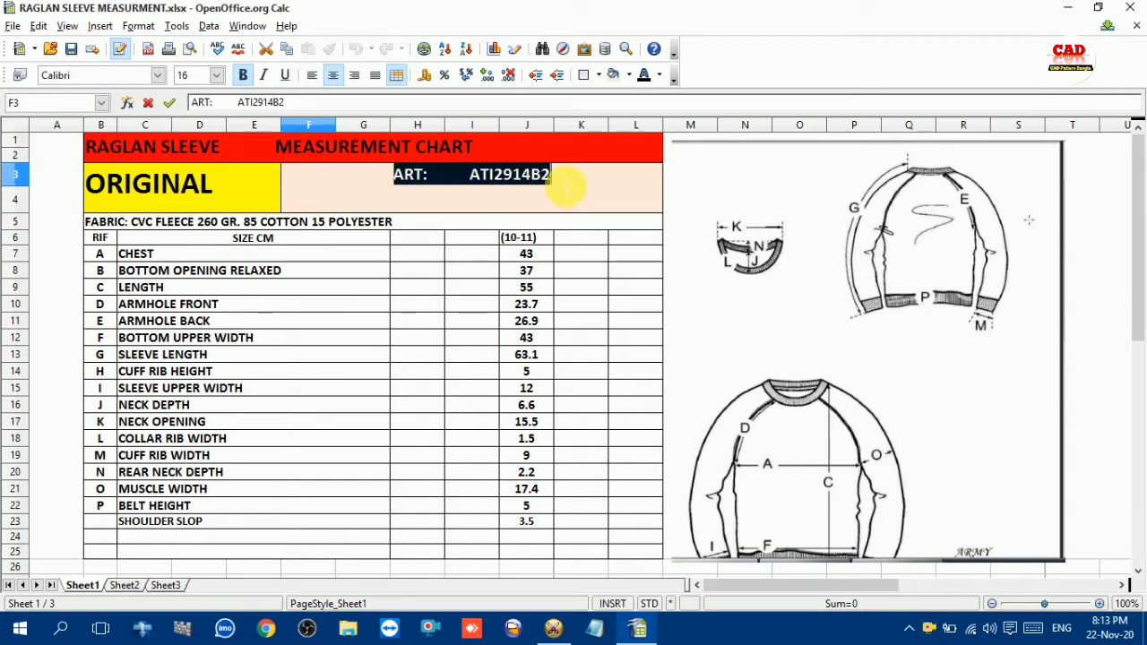
key(ctrl+c)
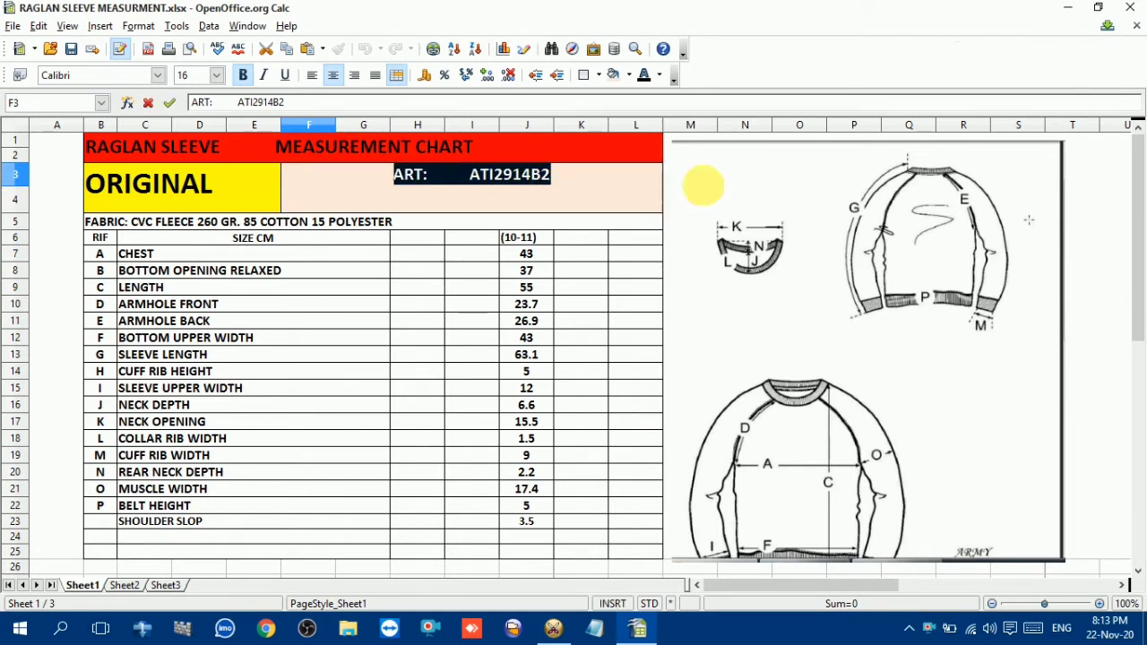
click(699, 179)
Return to Optitex PDS and save the pattern as ATI2914B2 in the T Shirt Pattern folder
click(553, 628)
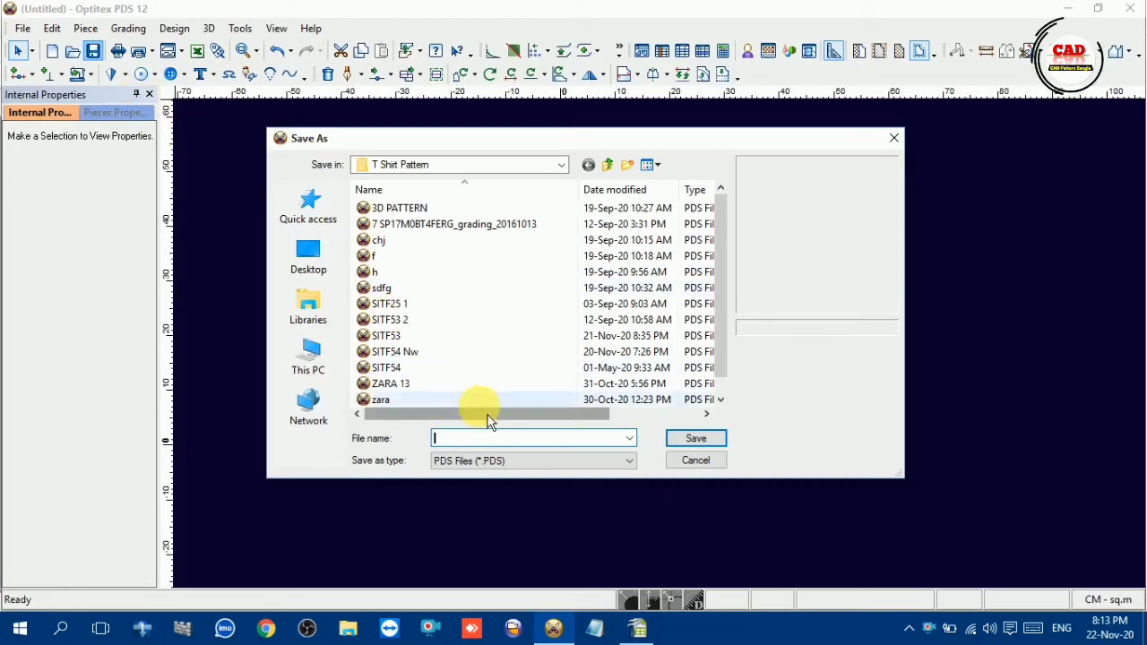
key(ctrl+v)
click(699, 439)
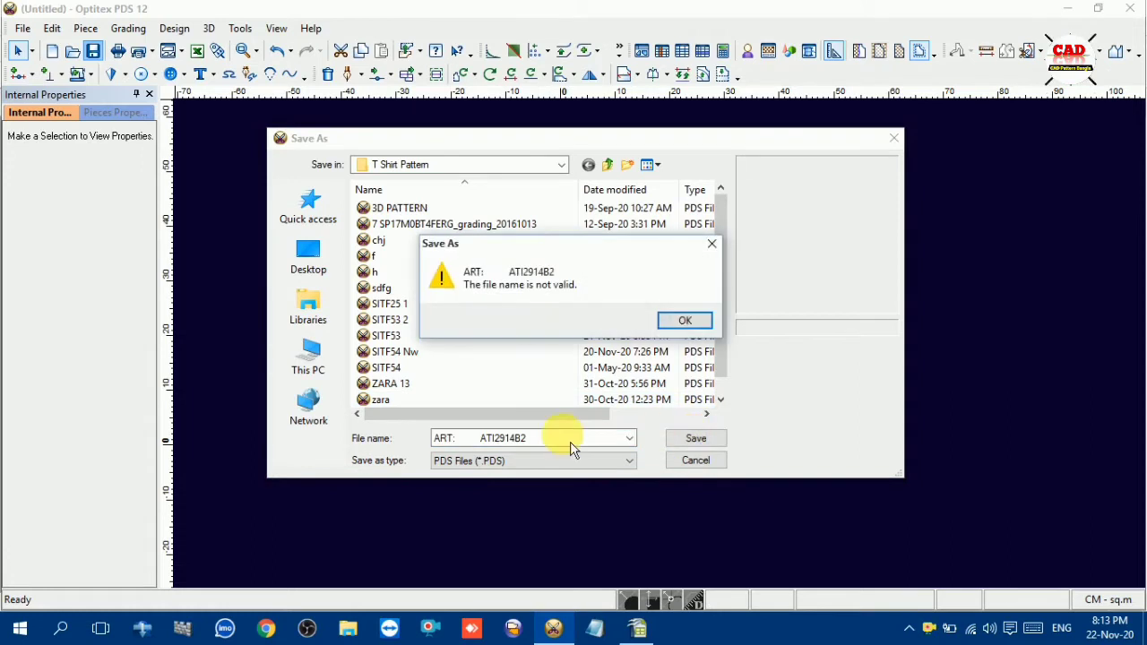
click(686, 320)
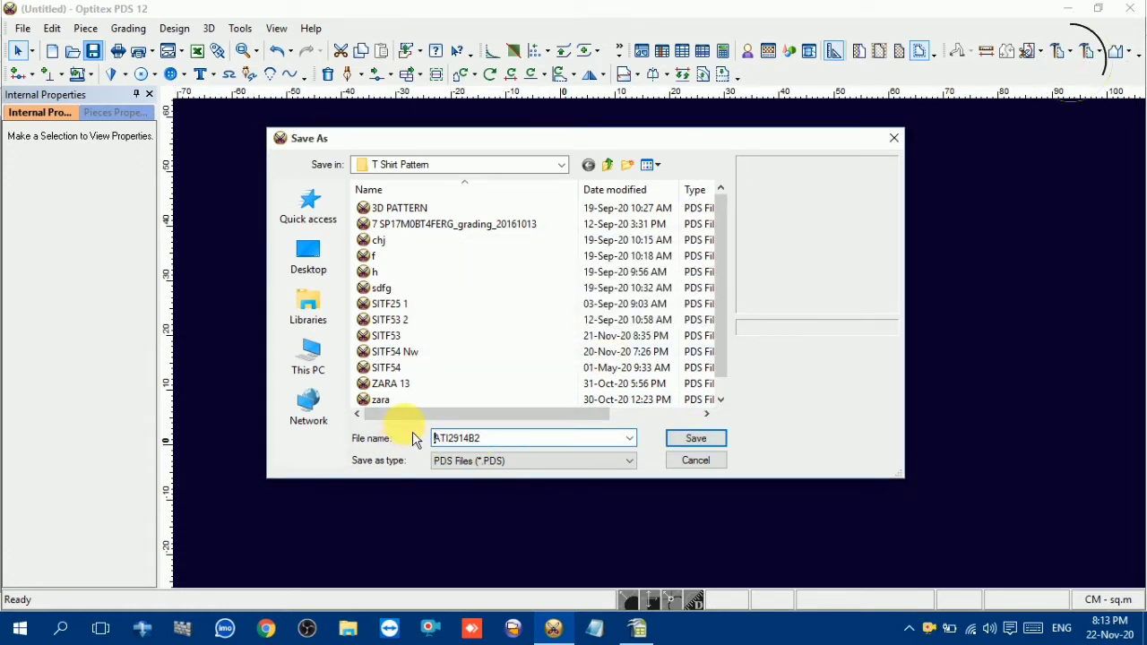
click(691, 439)
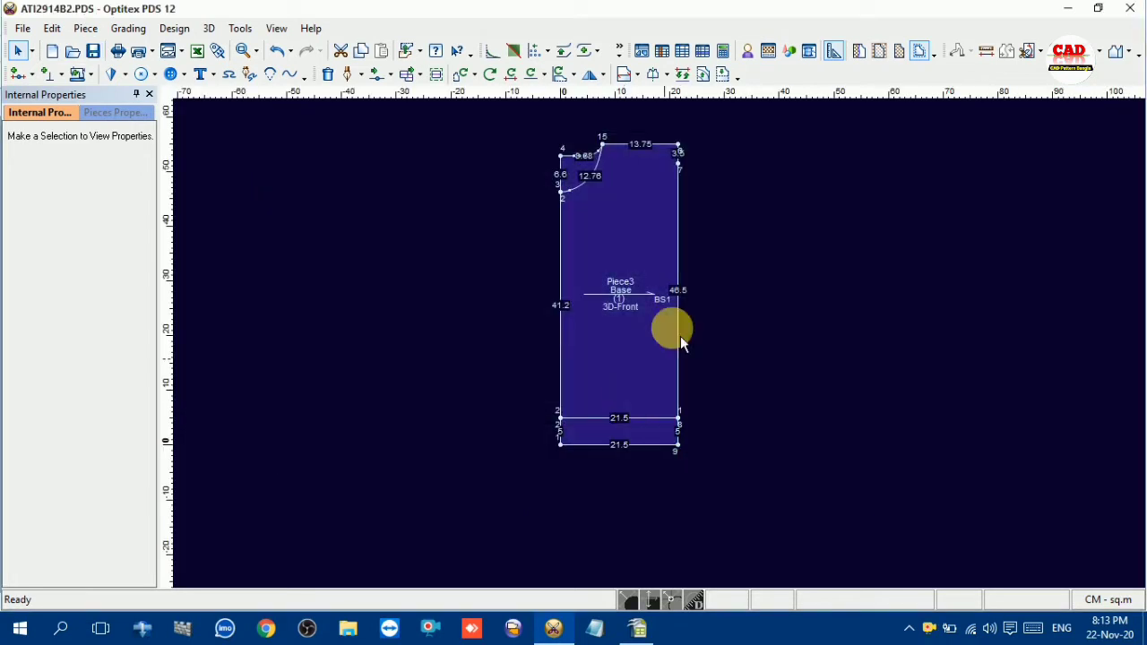
Close the Internal Properties pane
scroll(651, 324, up, 2)
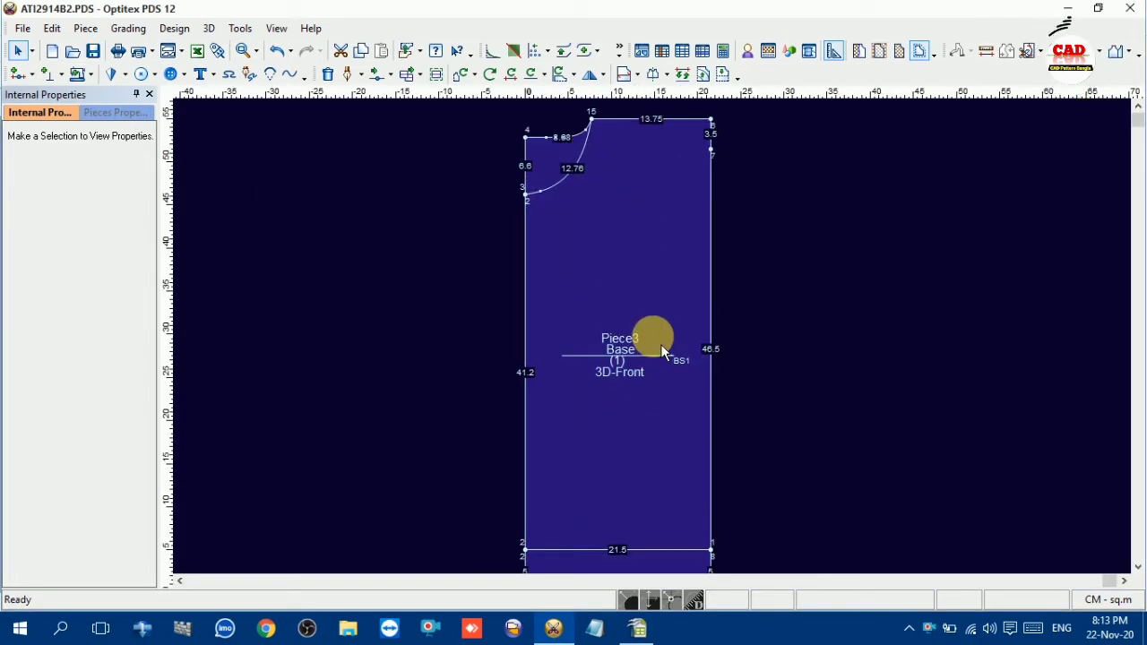
click(149, 94)
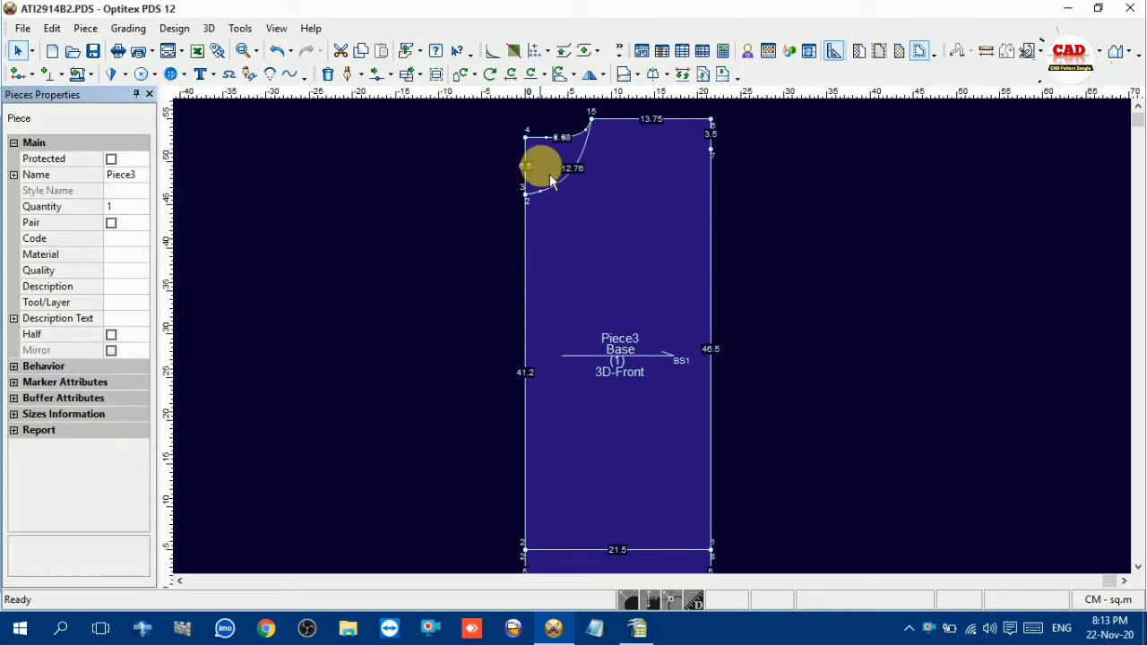
scroll(657, 340, down, 1)
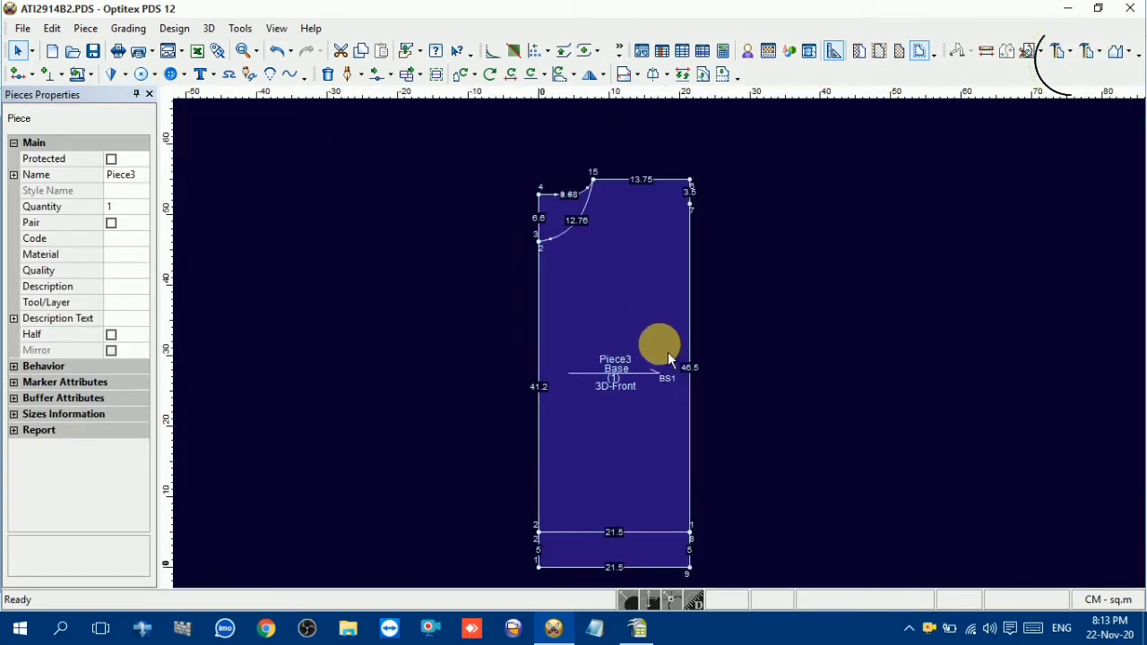
scroll(662, 346, up, 1)
scroll(662, 344, up, 3)
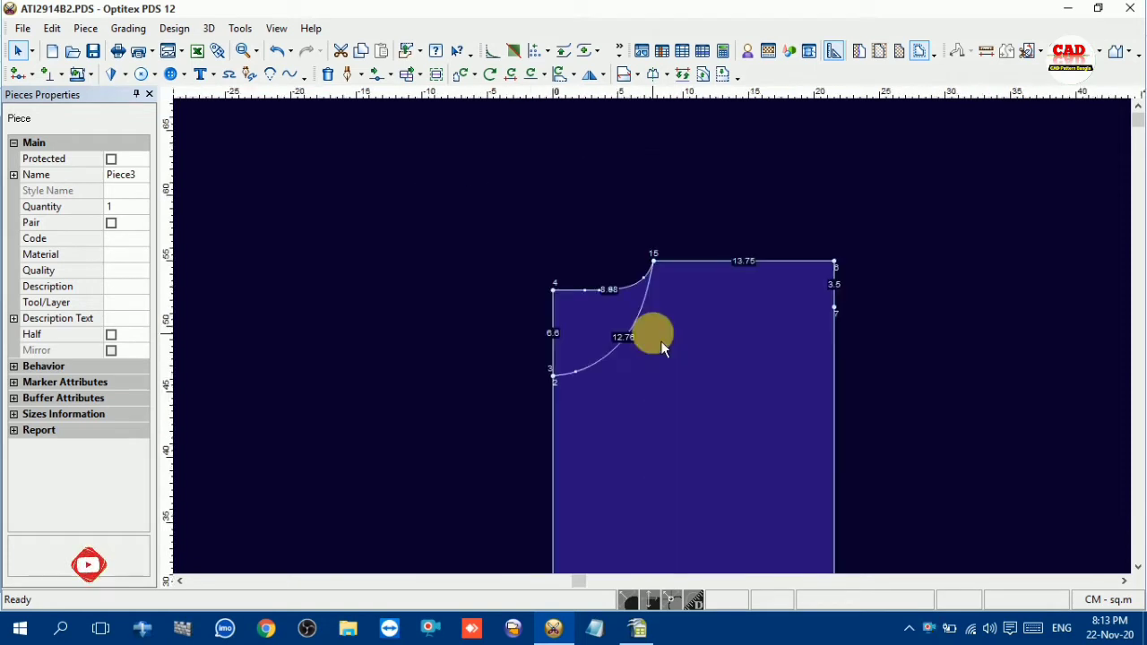
scroll(662, 346, up, 1)
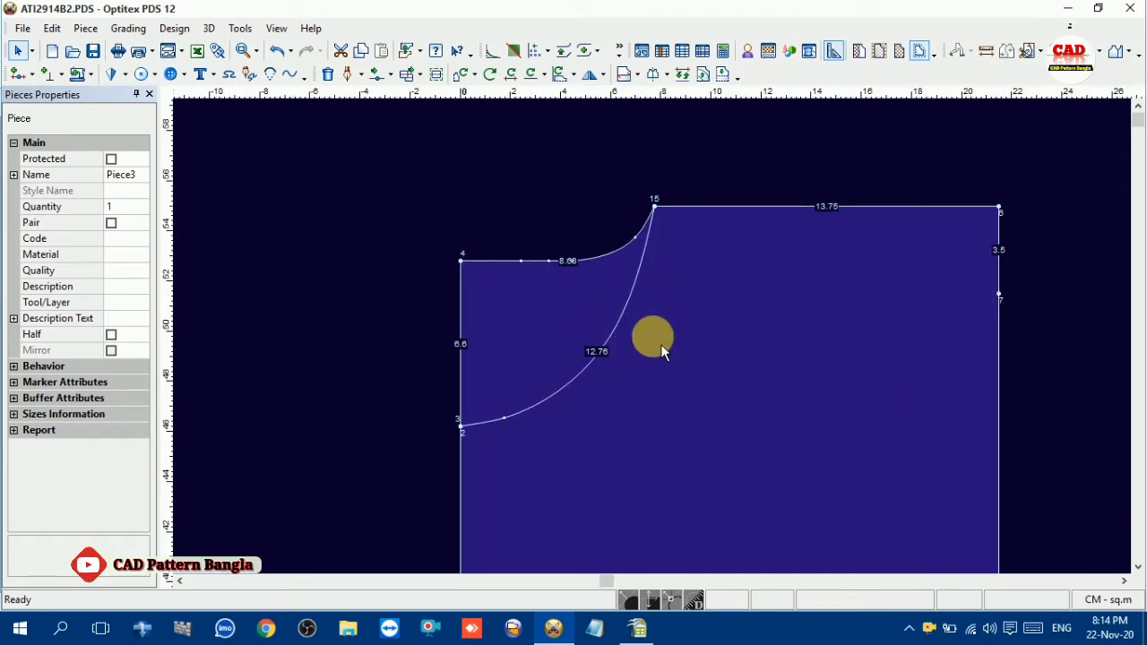
key(m)
click(630, 303)
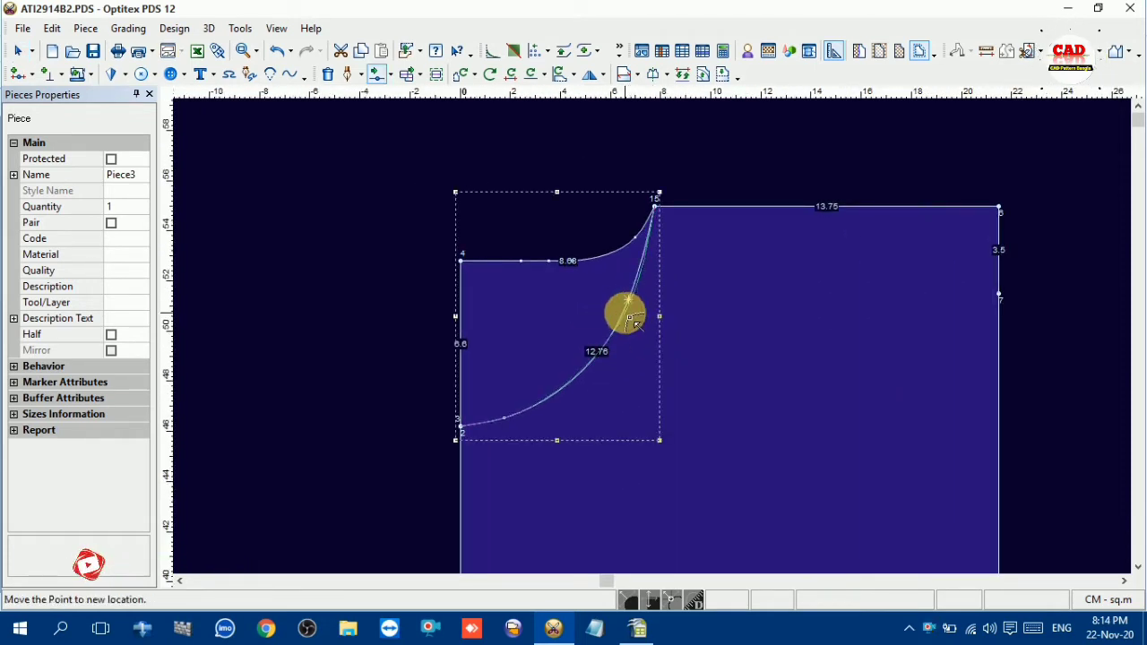
click(606, 351)
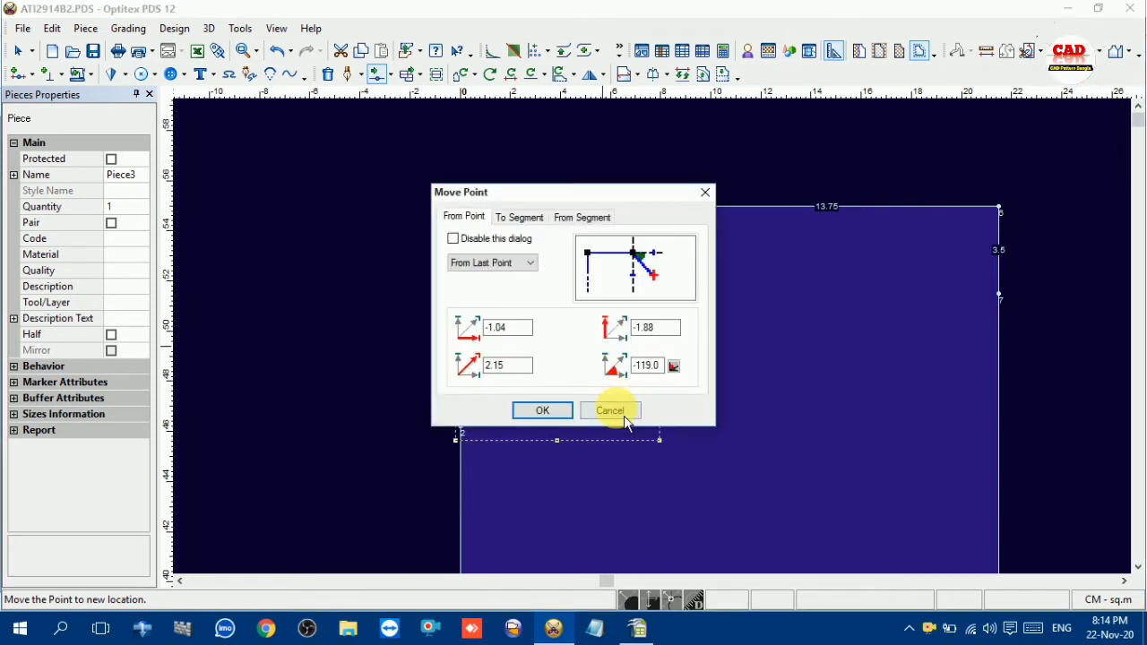
click(613, 410)
Move a point in the middle of the front neckline curve slightly up and outward with Move Point
click(612, 356)
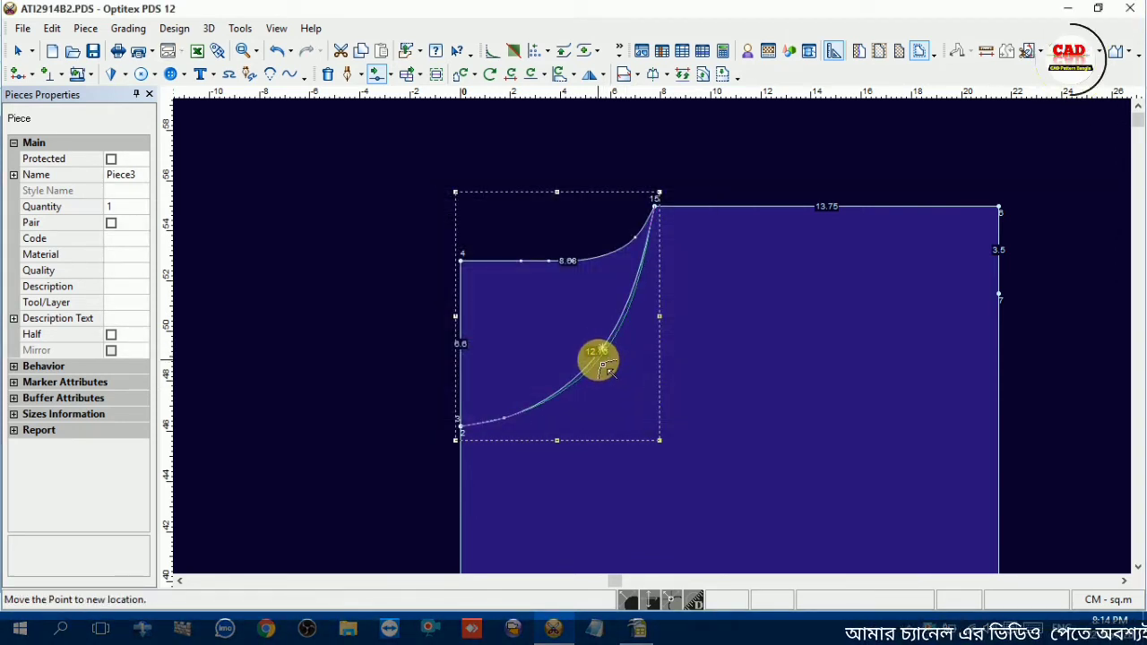
click(620, 337)
click(622, 325)
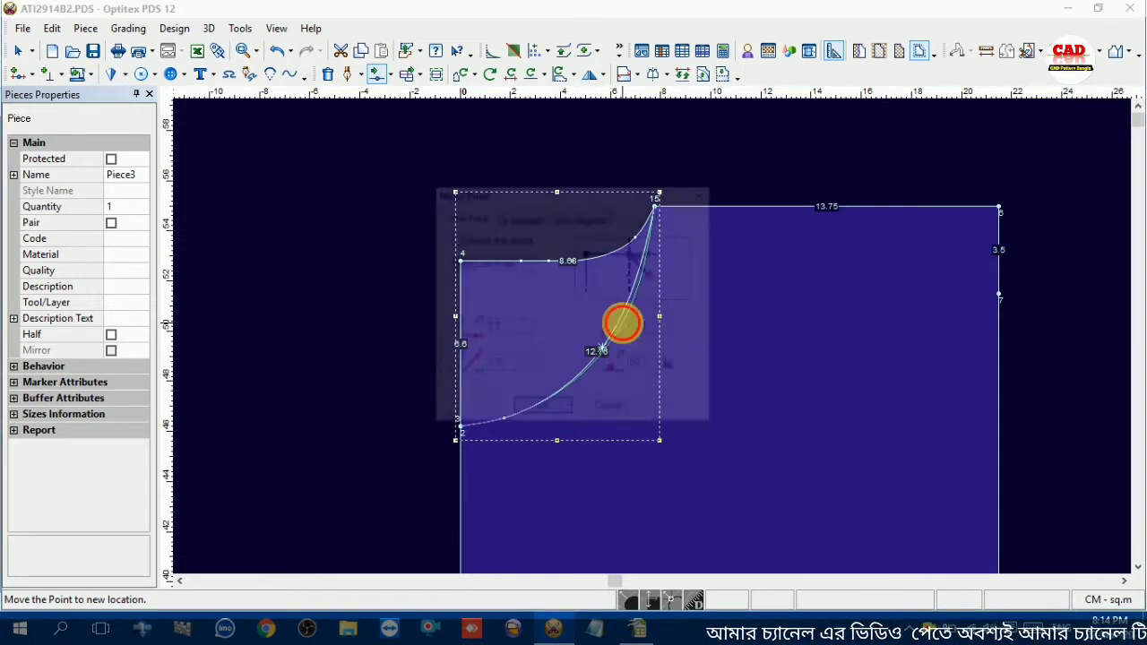
click(544, 409)
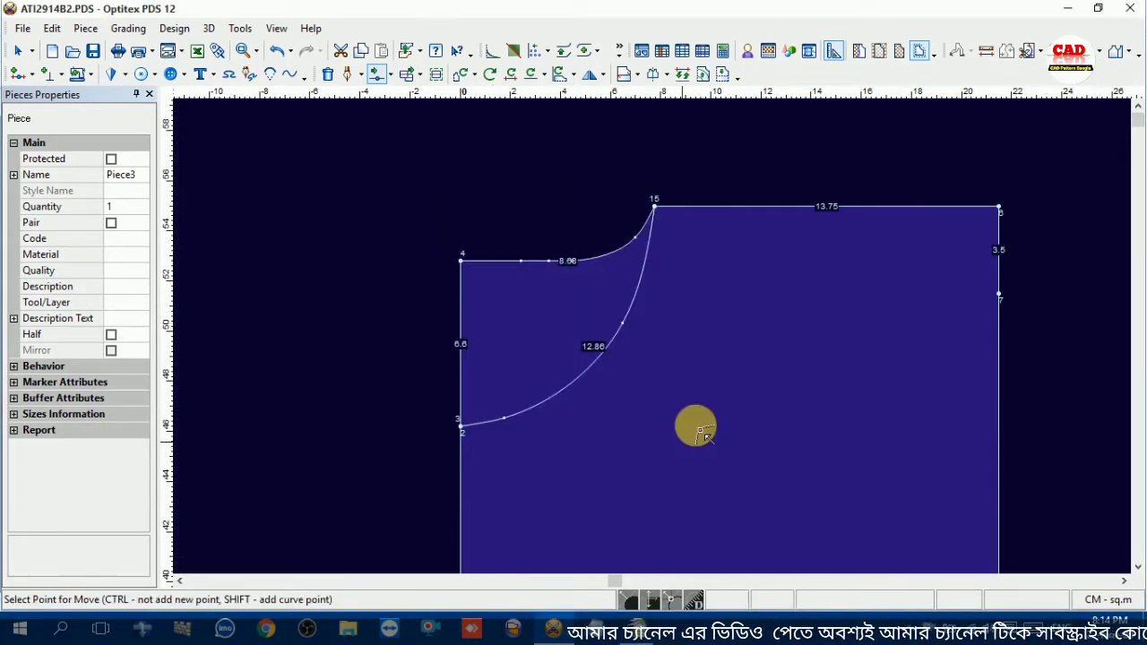
Shift the front neckline's lower curve point slightly toward the centre front and leave the Move Point tool
click(508, 426)
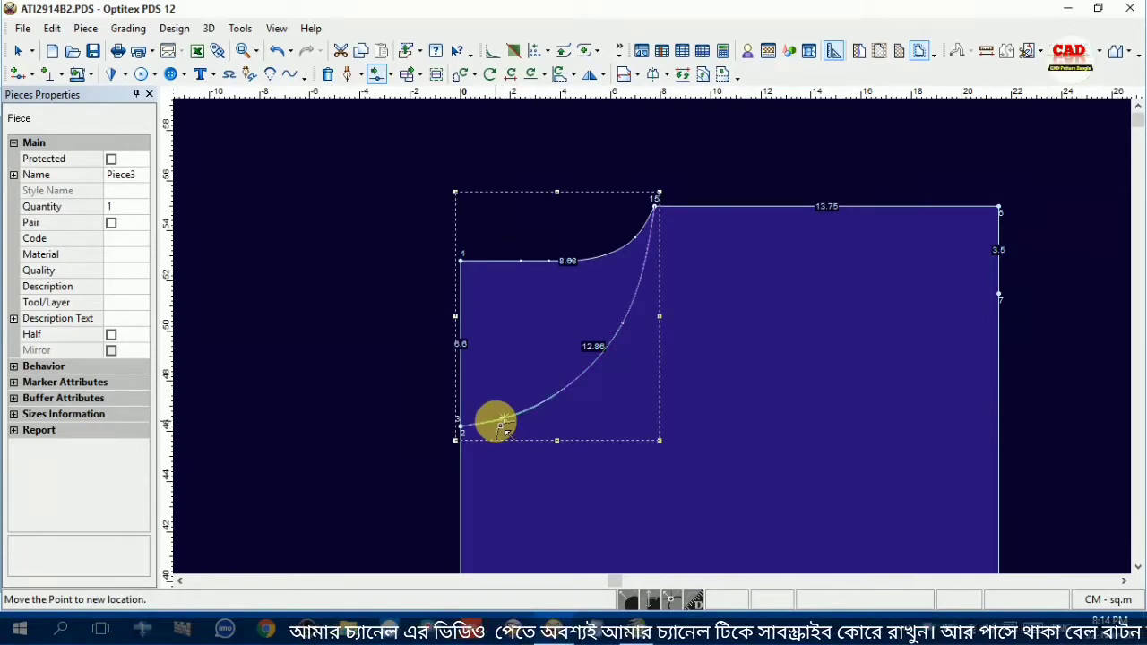
click(498, 420)
click(542, 410)
scroll(846, 412, down, 3)
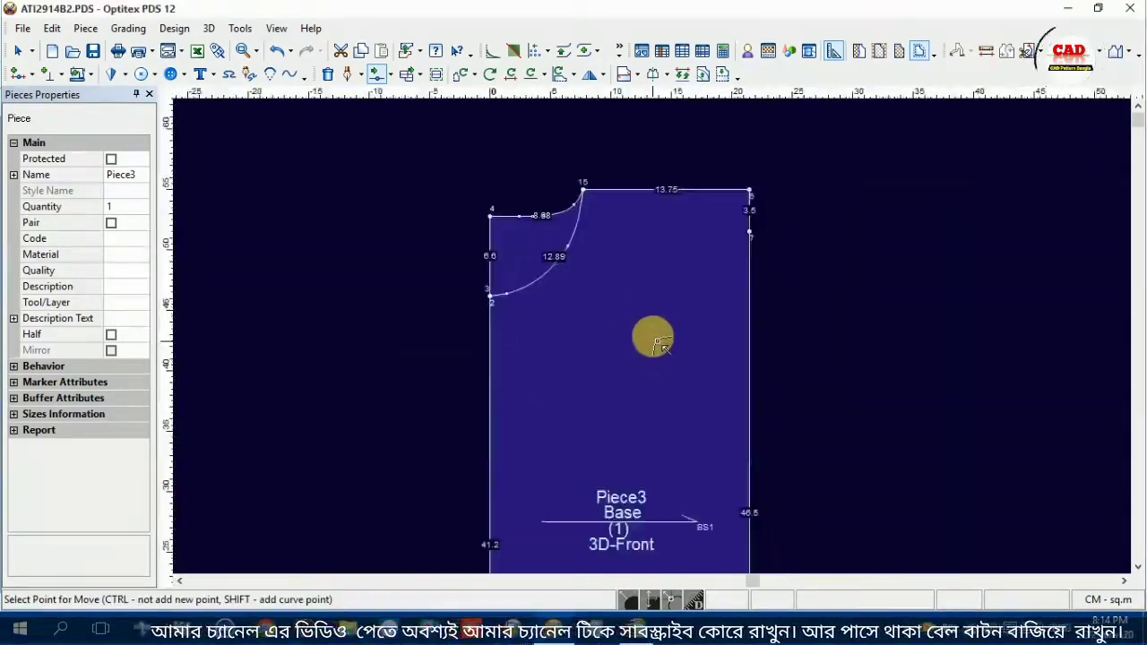
right_click(818, 248)
click(862, 263)
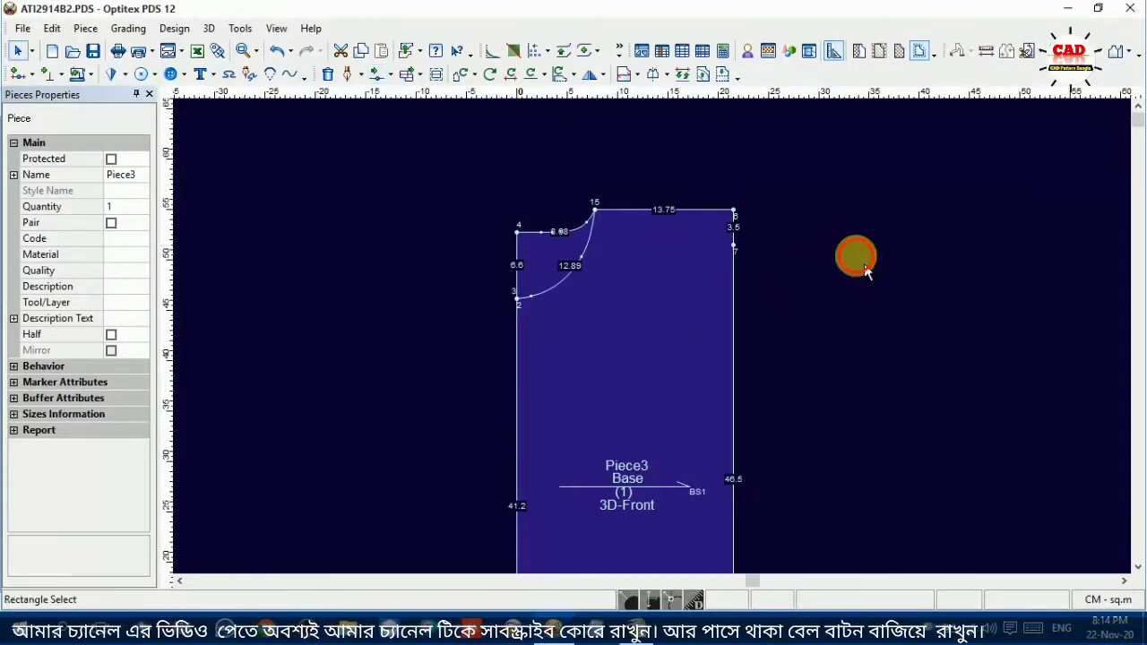
Switch to OpenOffice Calc and look up the sleeve upper width and sleeve length in the measurement chart
scroll(659, 353, down, 1)
scroll(669, 334, up, 1)
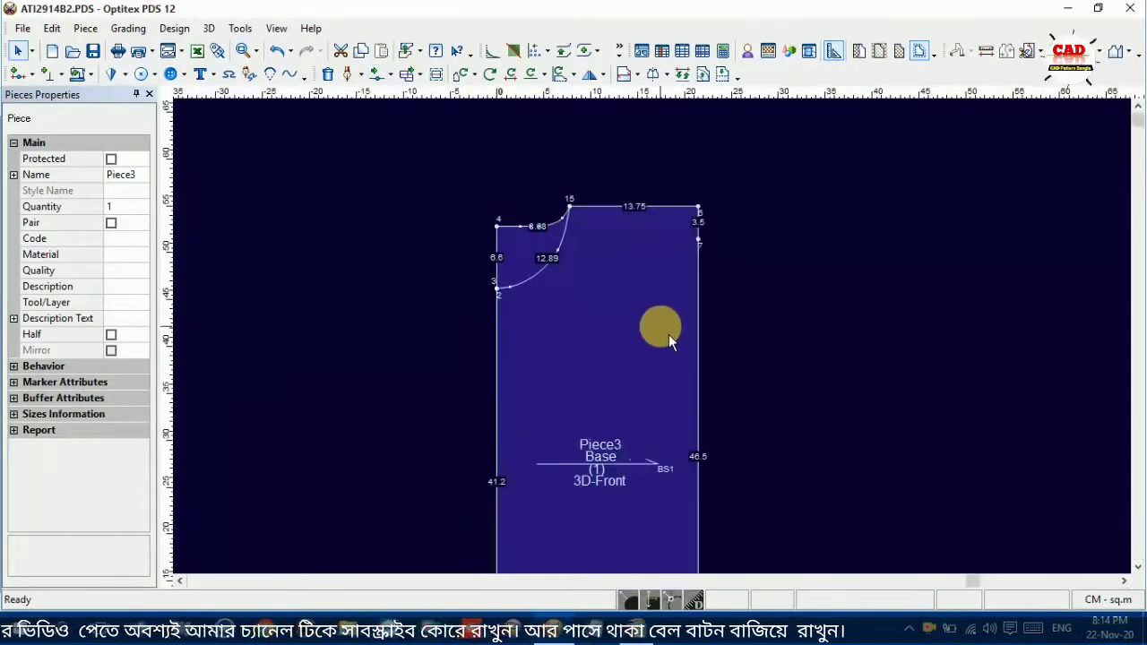
click(633, 630)
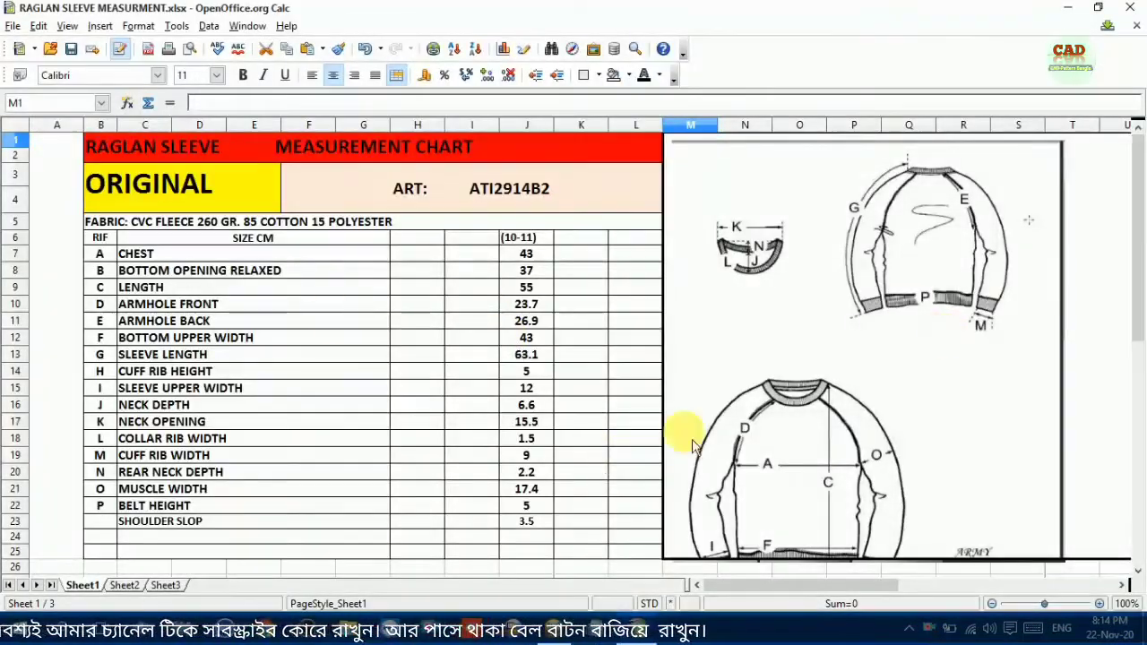
click(154, 390)
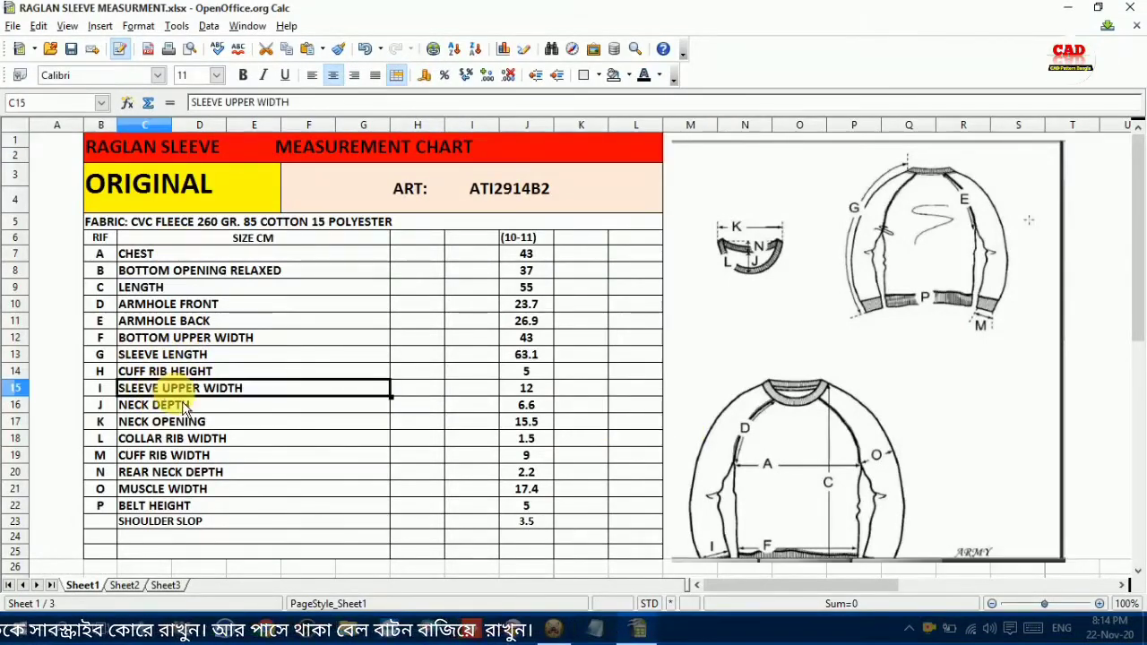
click(161, 354)
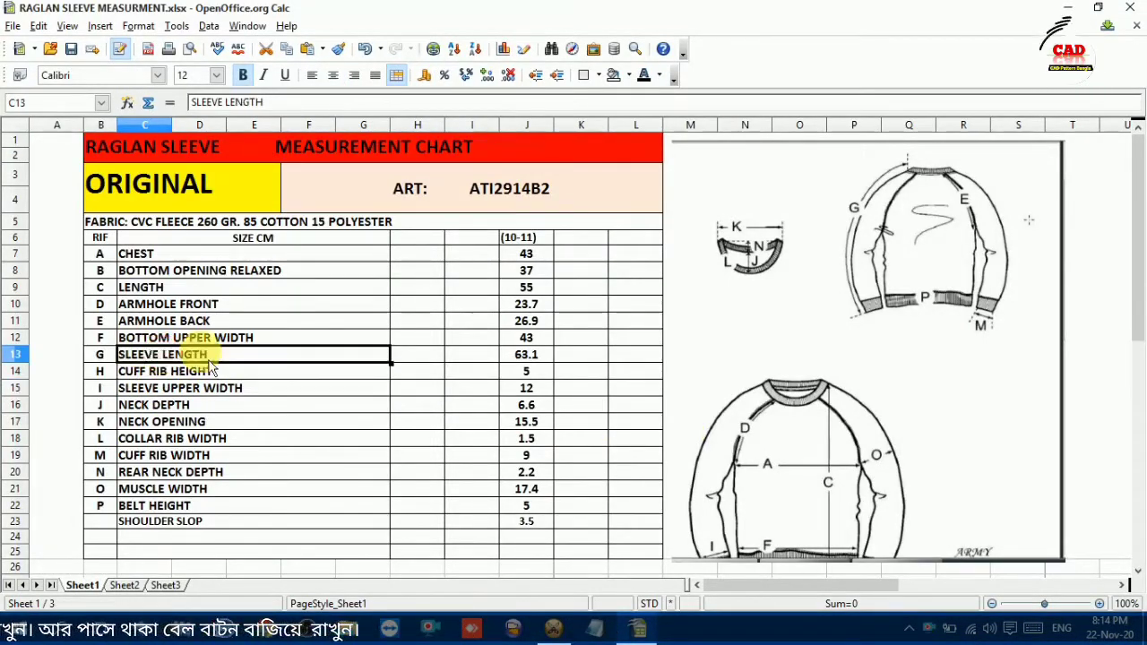
Take the sleeve length from the chart, return to Optitex PDS and place a vertical guide line 63.1 cm outward from the shoulder neck point
click(534, 359)
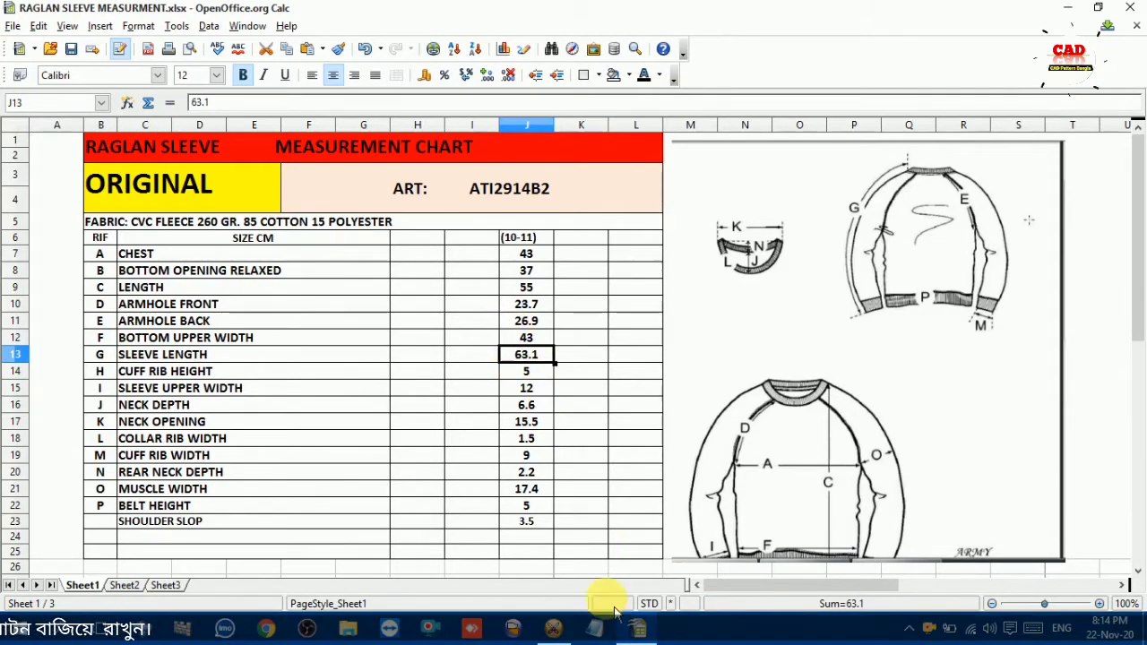
click(553, 627)
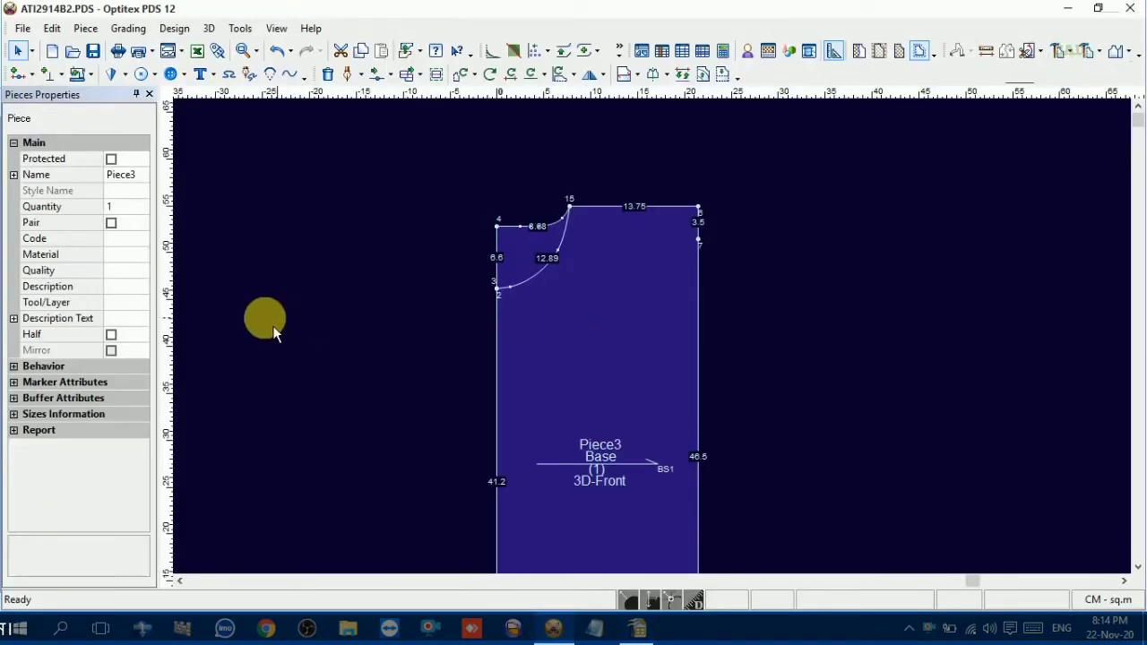
drag(170, 313, 569, 321)
double_click(570, 322)
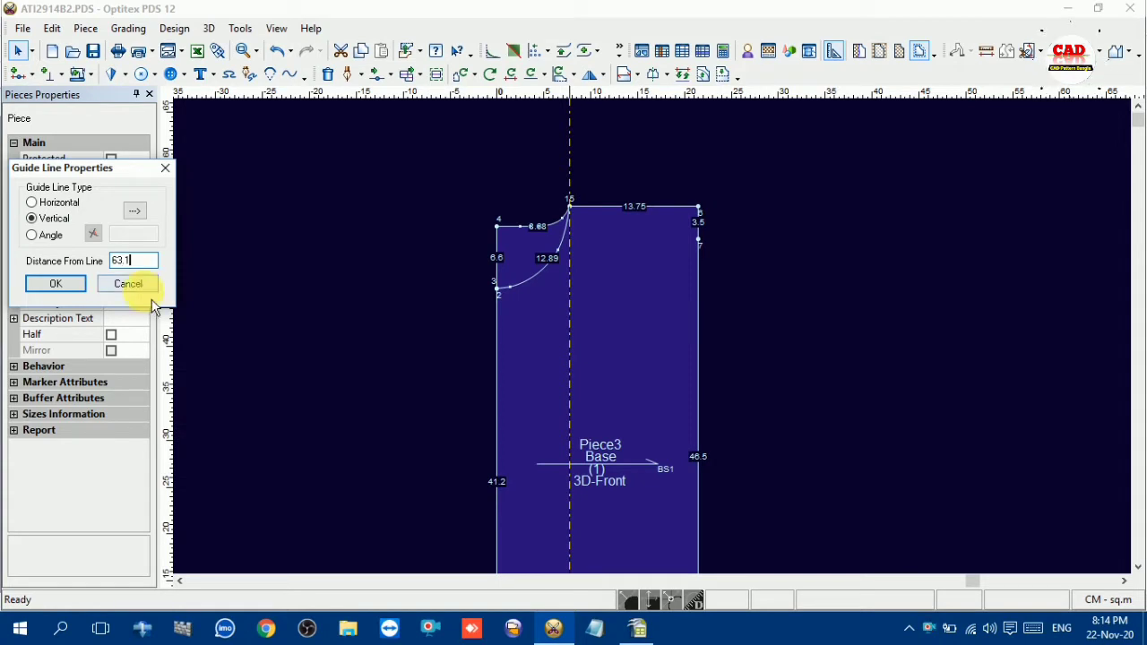
text(63.1)
click(59, 283)
scroll(479, 284, down, 3)
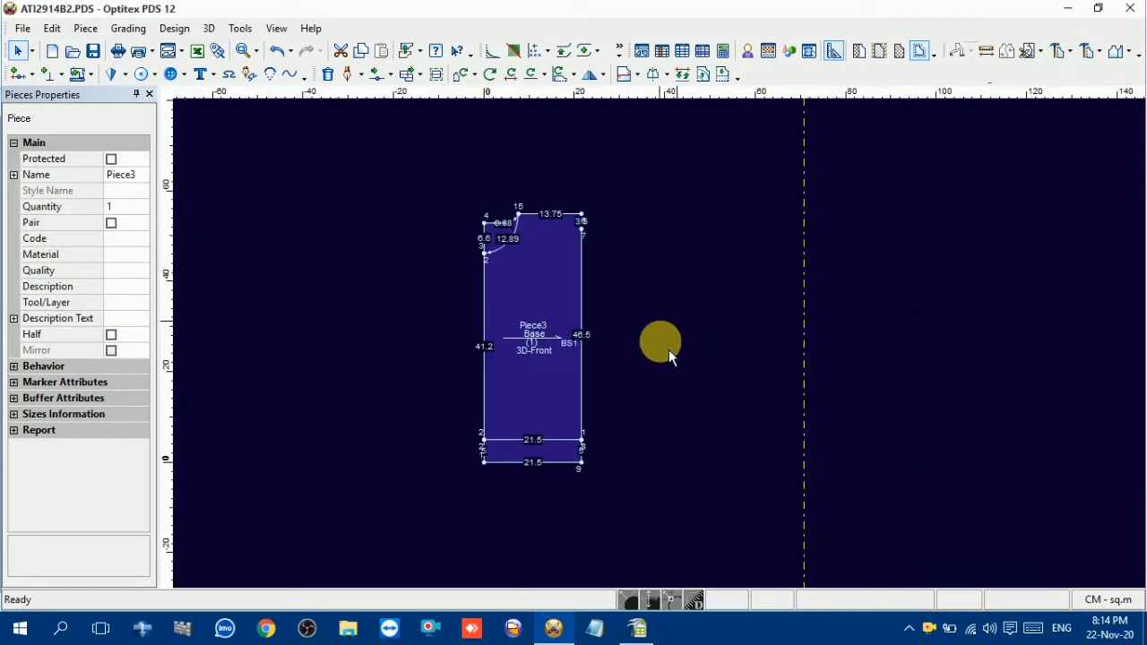
Draw an internal line about 68.2 cm long from the shoulder neck point through the shoulder slope point to just past the vertical guide line
scroll(663, 343, up, 2)
key(d)
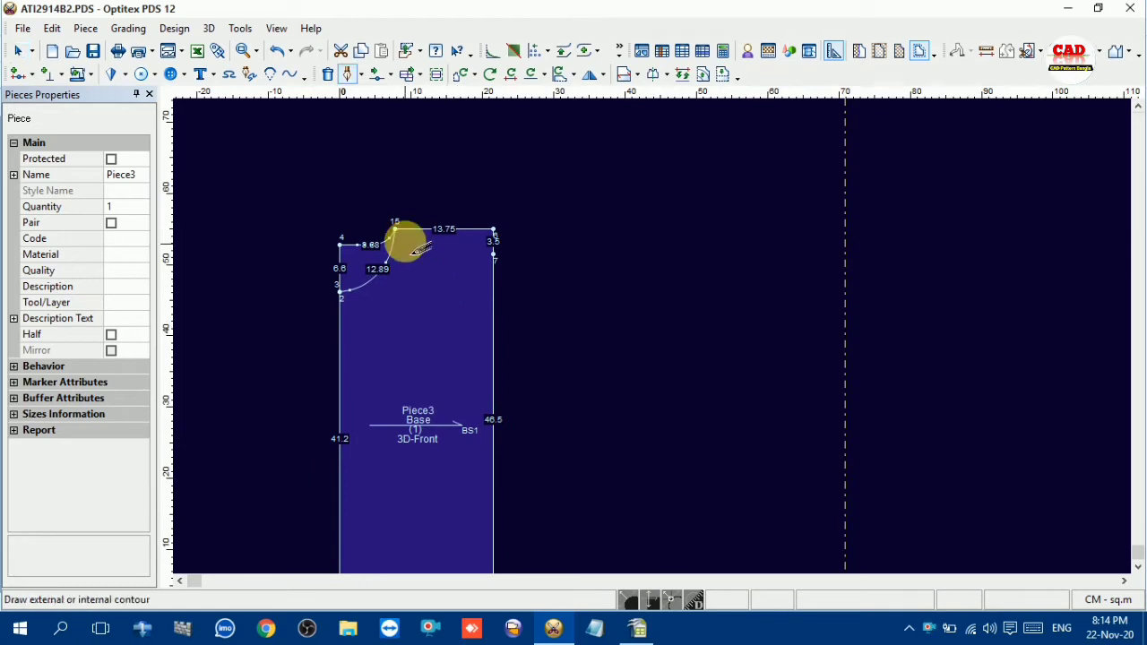
click(396, 230)
click(540, 412)
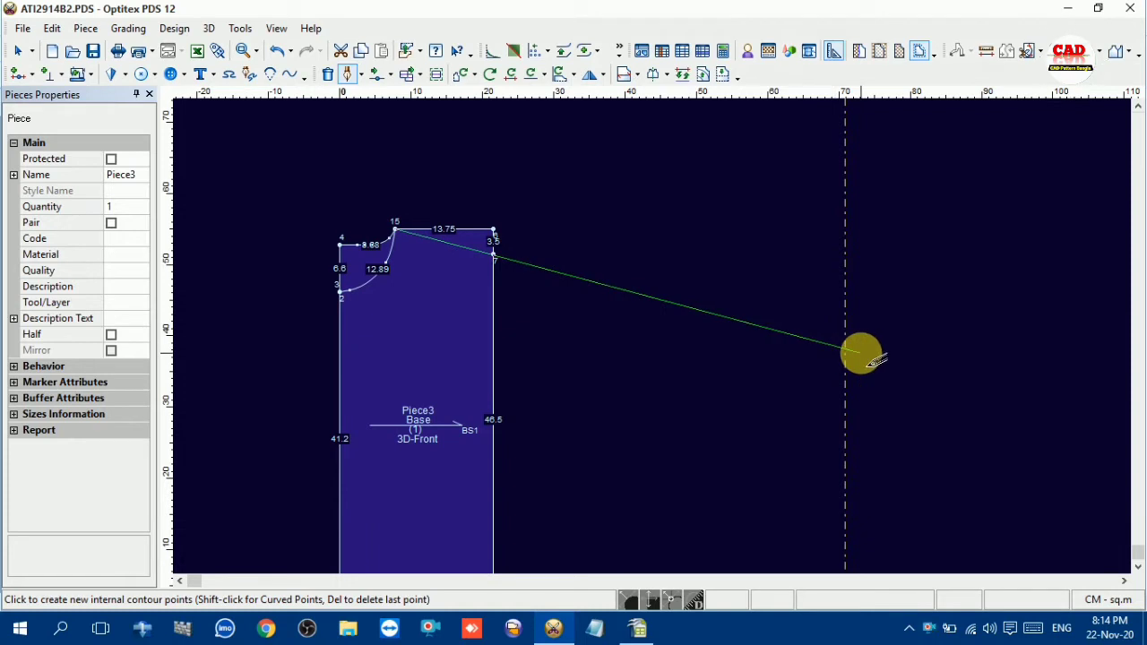
click(862, 354)
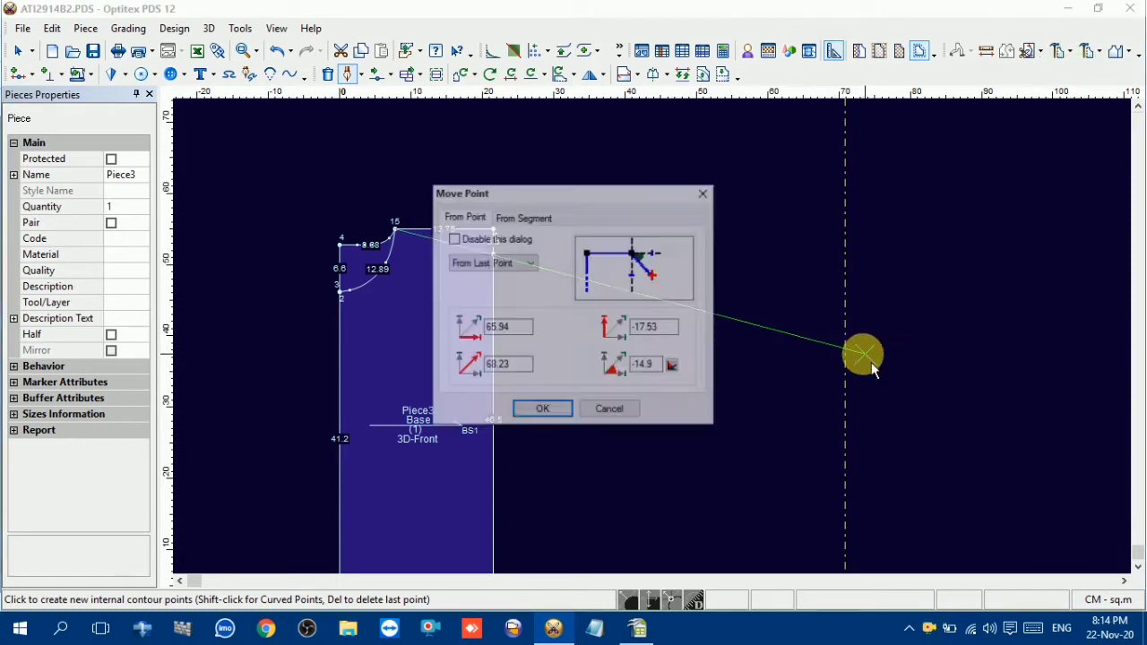
click(545, 409)
right_click(759, 241)
click(813, 313)
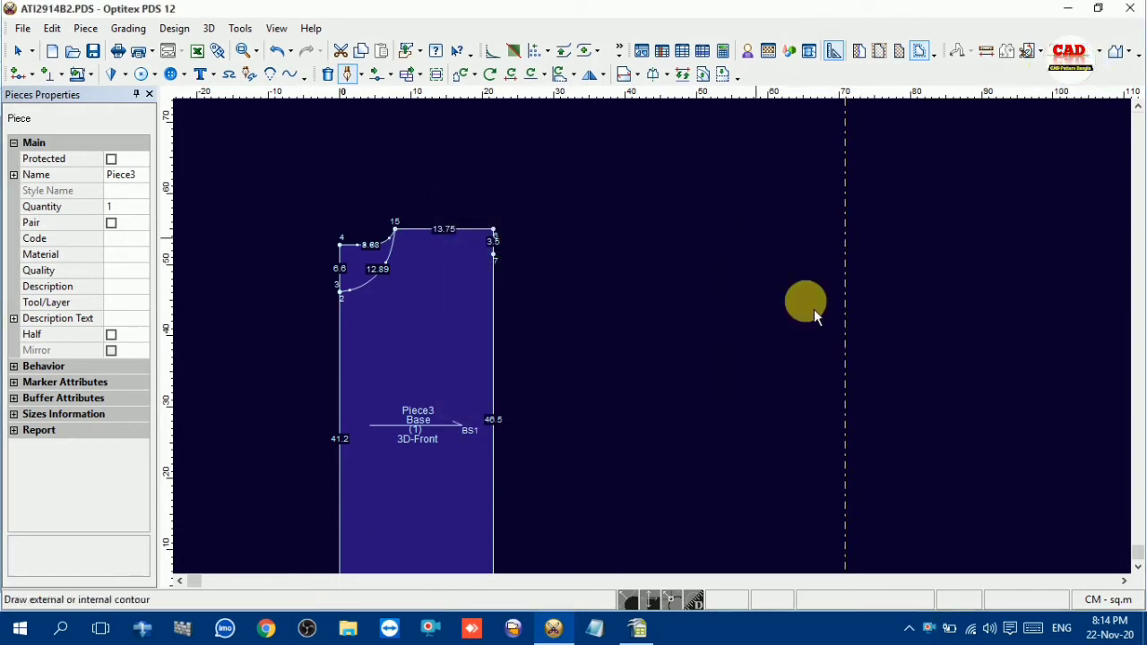
right_click(703, 230)
click(764, 246)
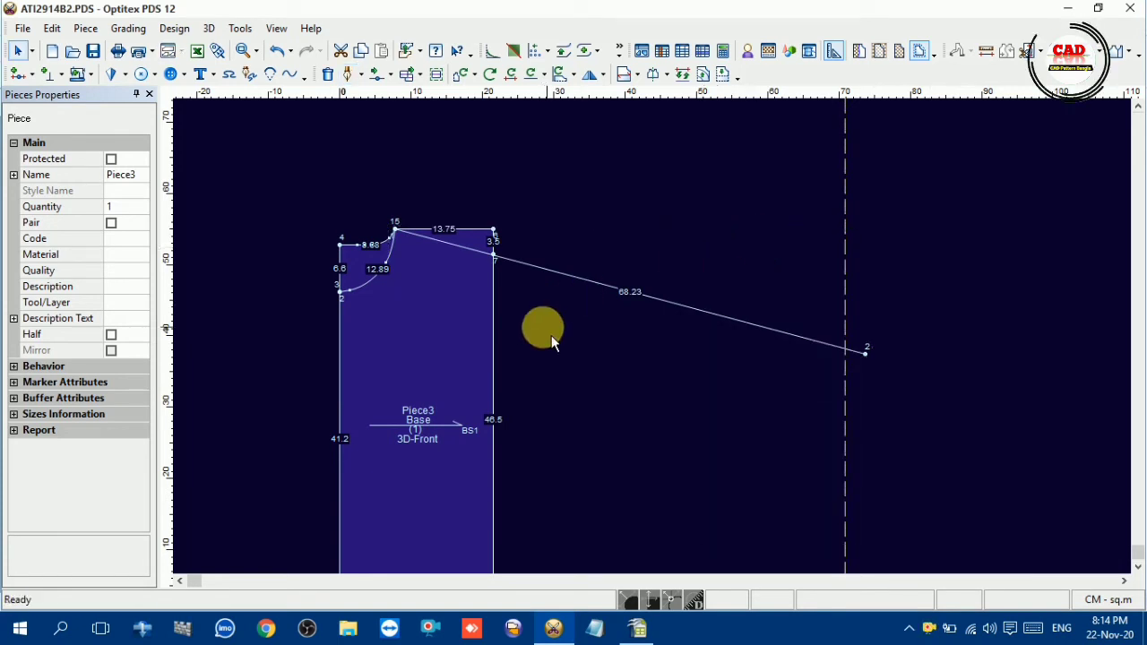
Add a grade point on the new sleeve line 63.1 cm from the shoulder neck point
key(o)
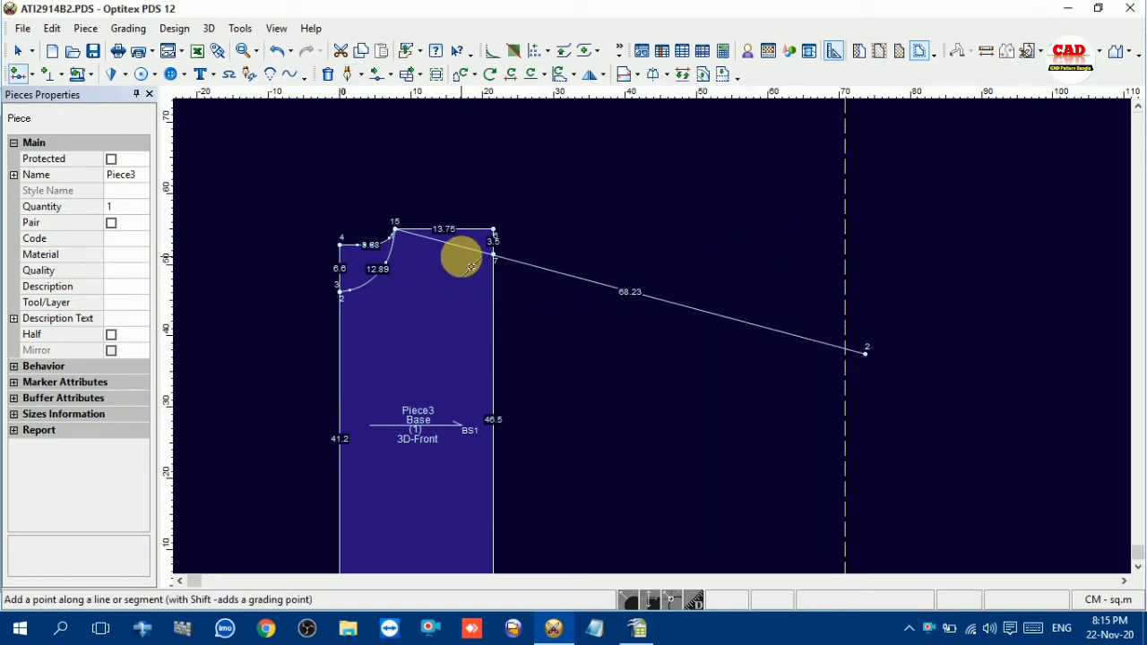
click(466, 249)
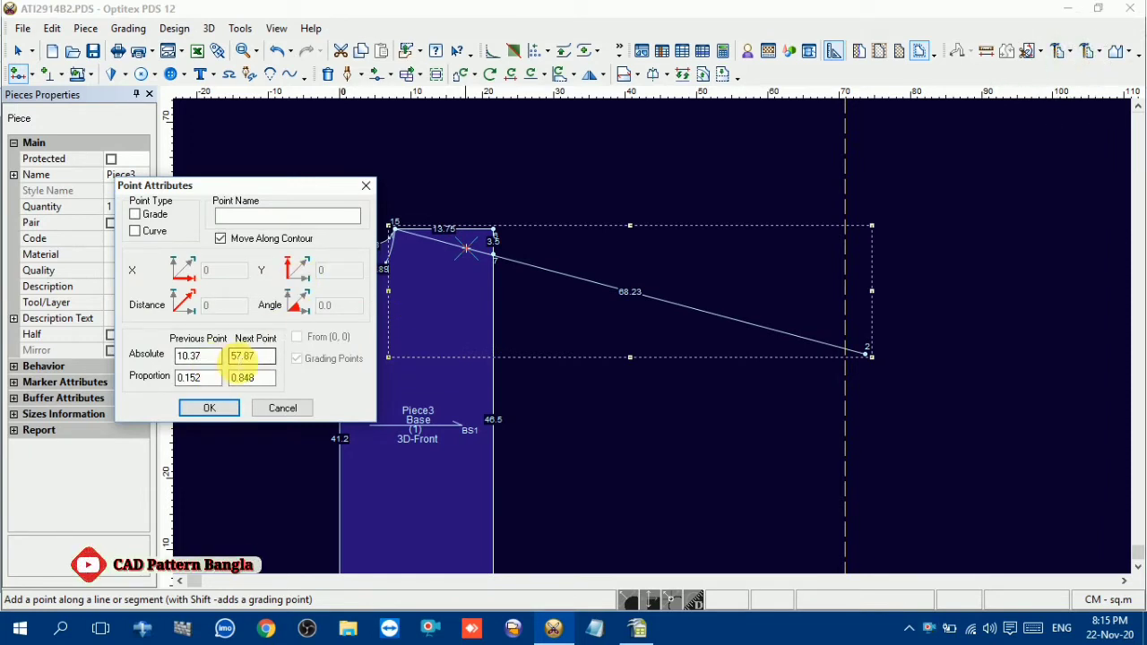
double_click(205, 355)
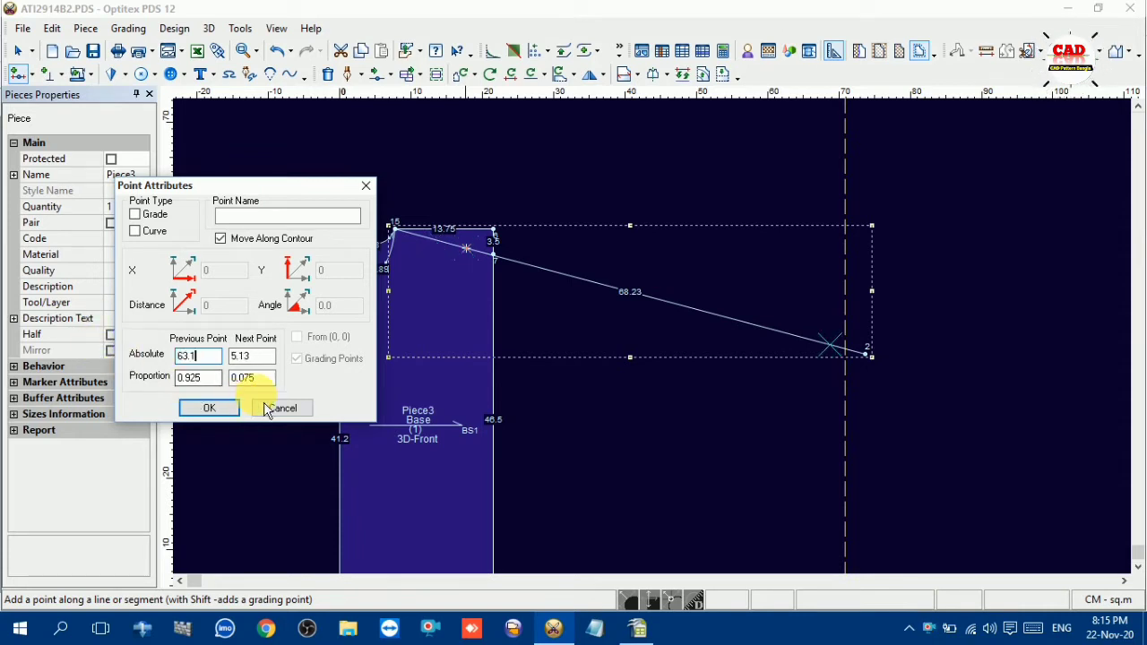
click(135, 214)
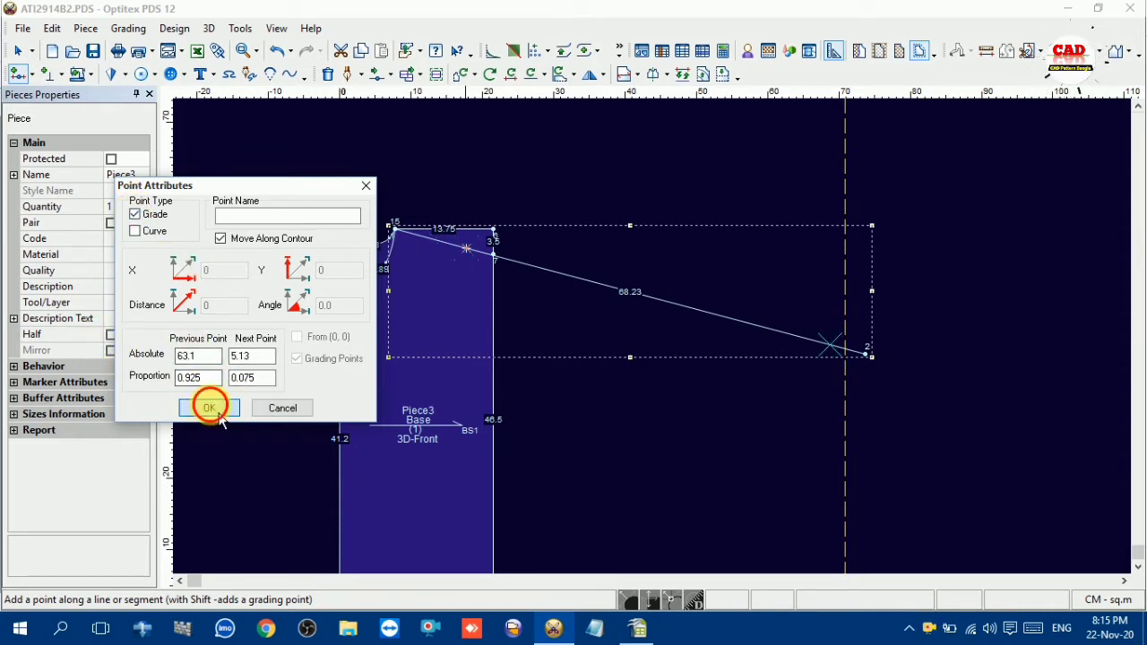
click(209, 408)
right_click(740, 283)
click(766, 291)
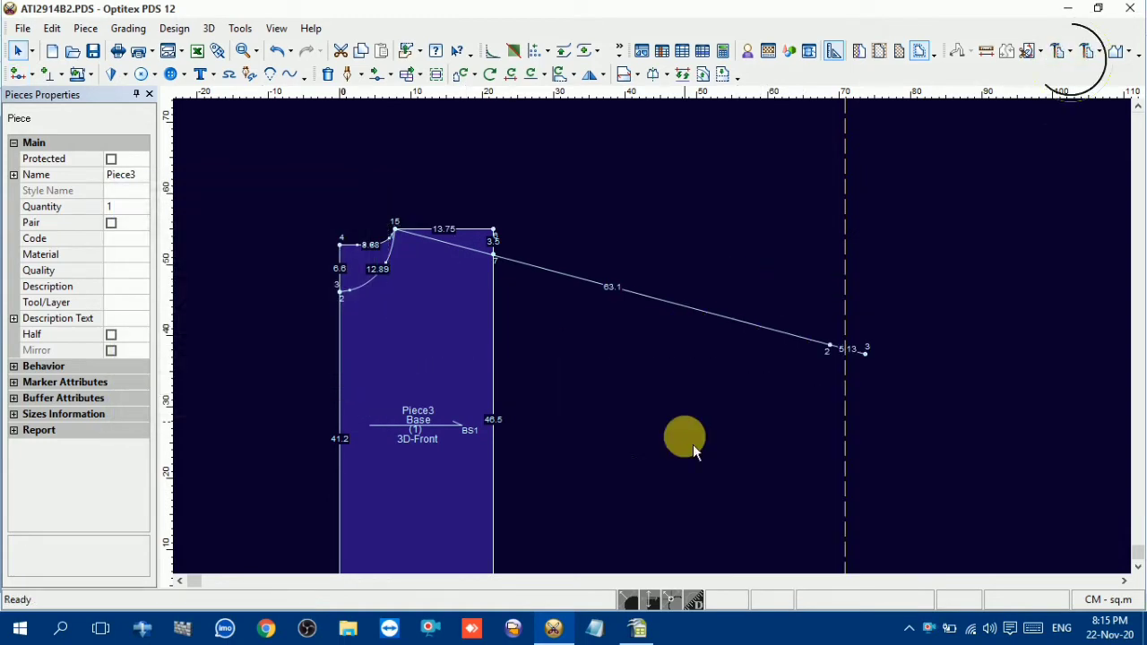
Switch to OpenOffice Calc and look up the belt height and cuff rib height in the measurement chart
click(638, 628)
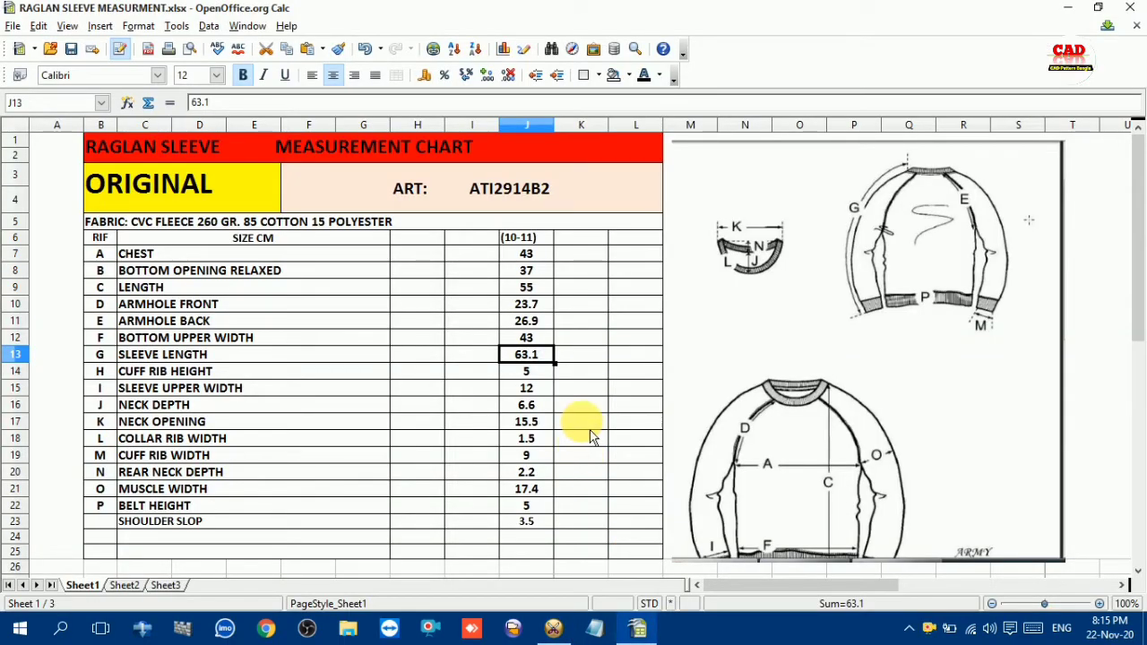
scroll(591, 421, down, 2)
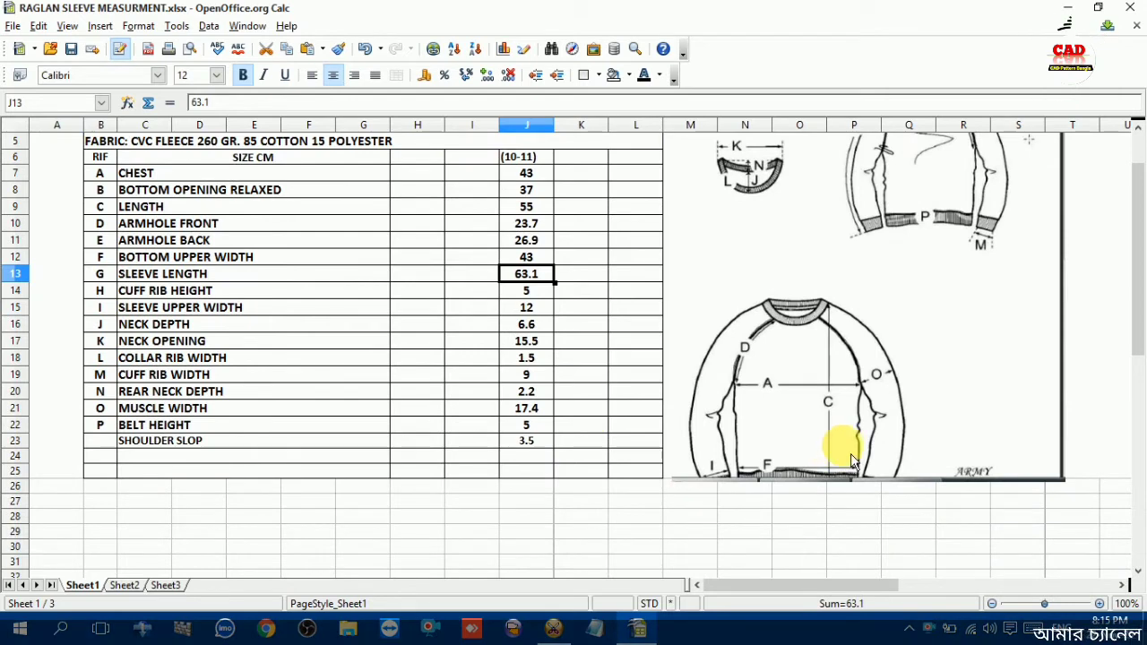
scroll(846, 448, up, 1)
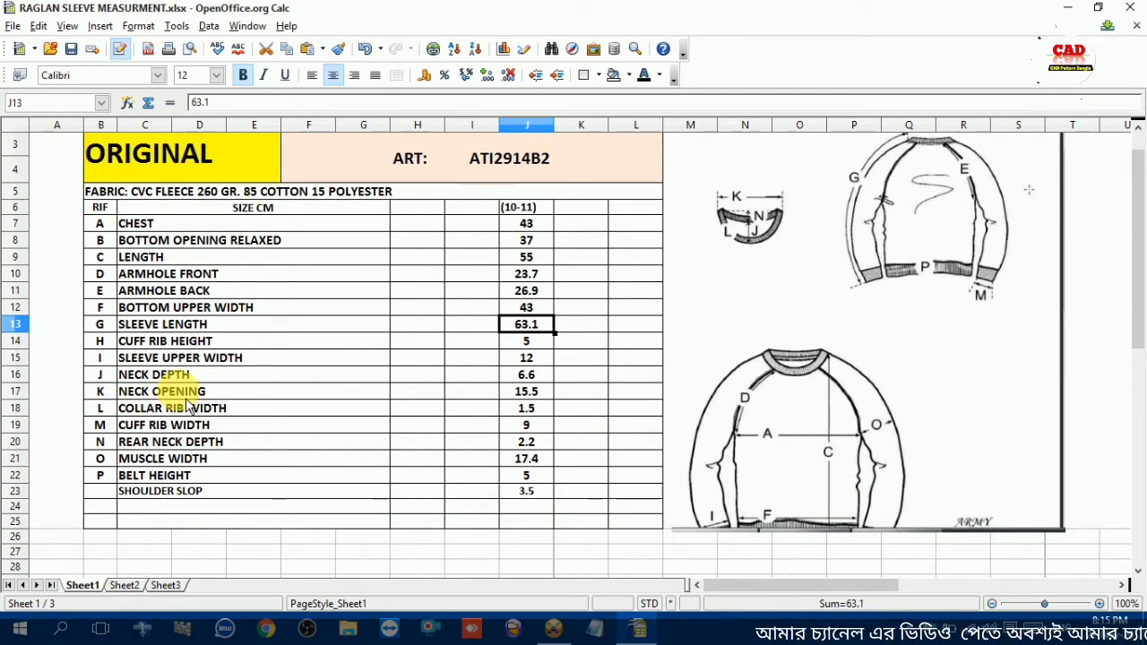
click(173, 479)
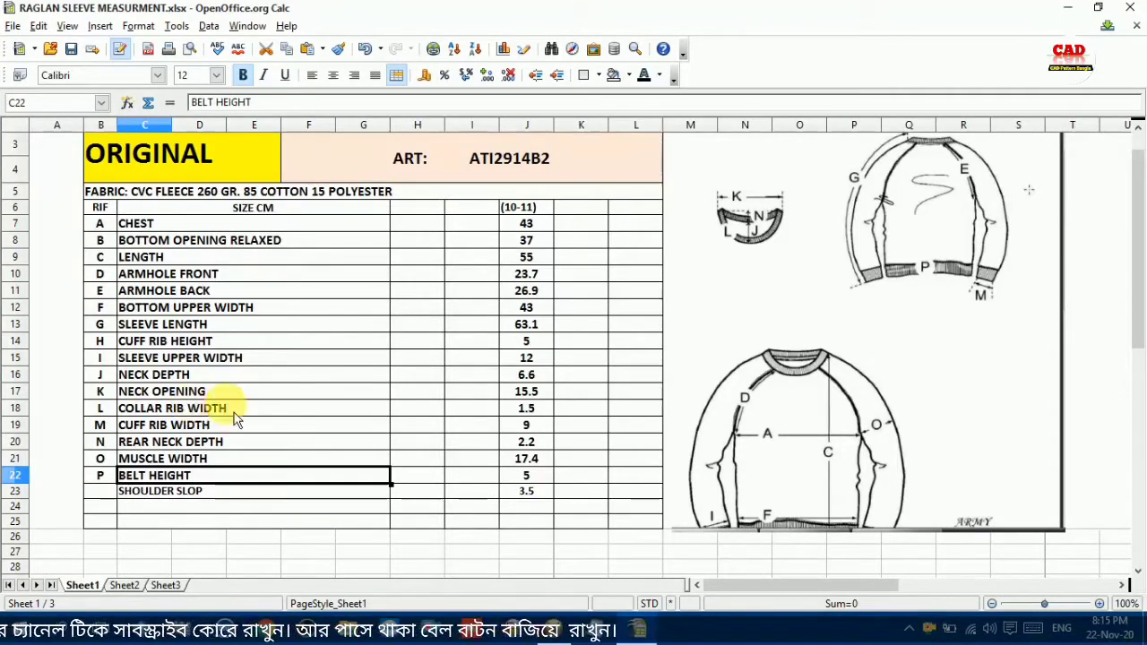
click(139, 342)
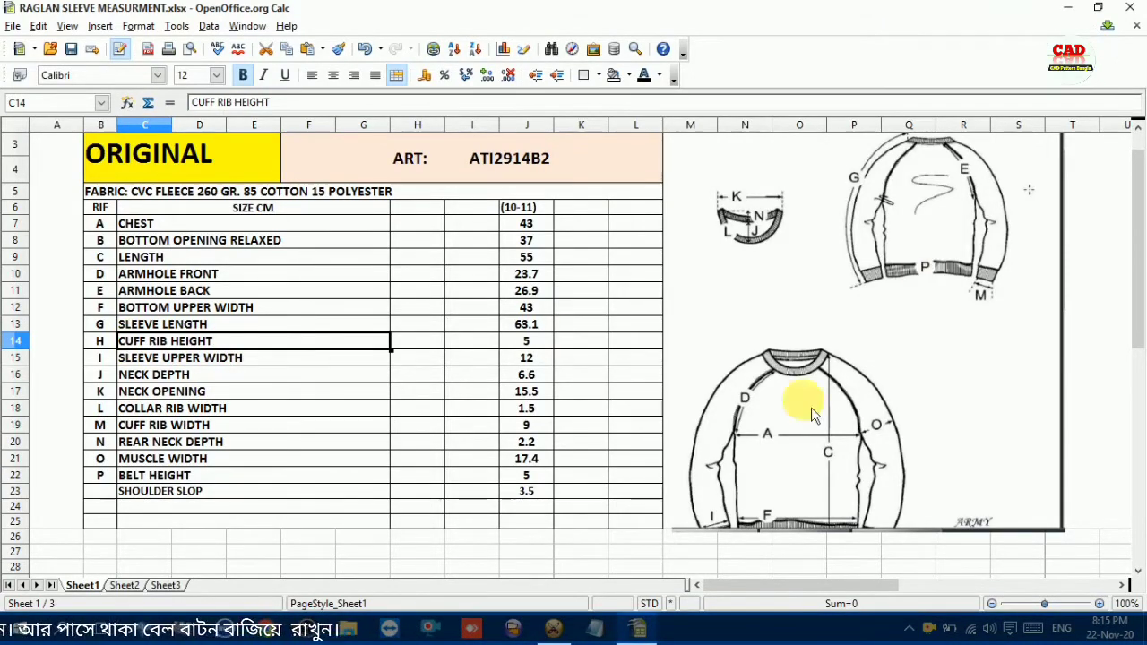
Return to Optitex PDS and add a grade point on the sleeve line 5 cm before the sleeve length point for the cuff rib height
click(564, 634)
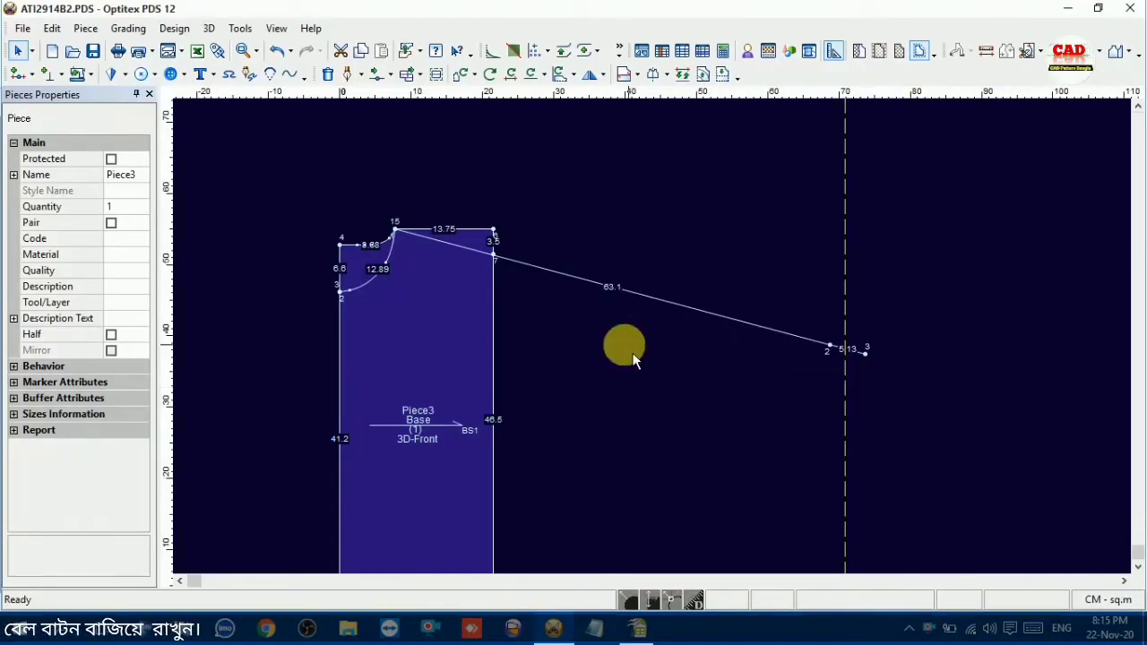
key(o)
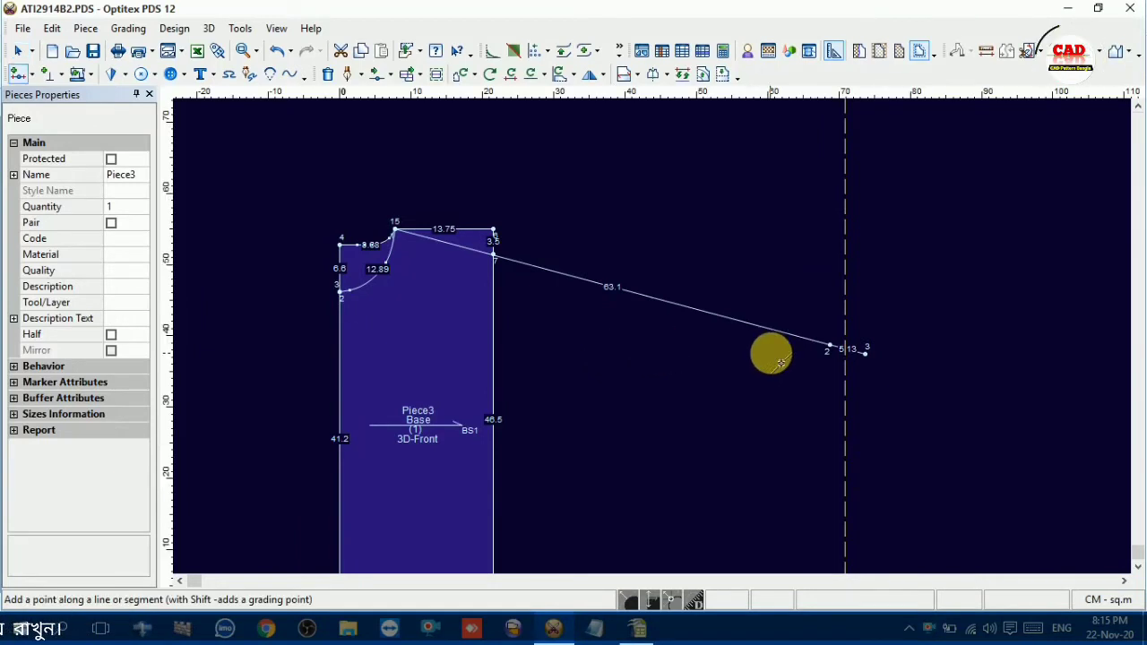
click(808, 340)
double_click(256, 356)
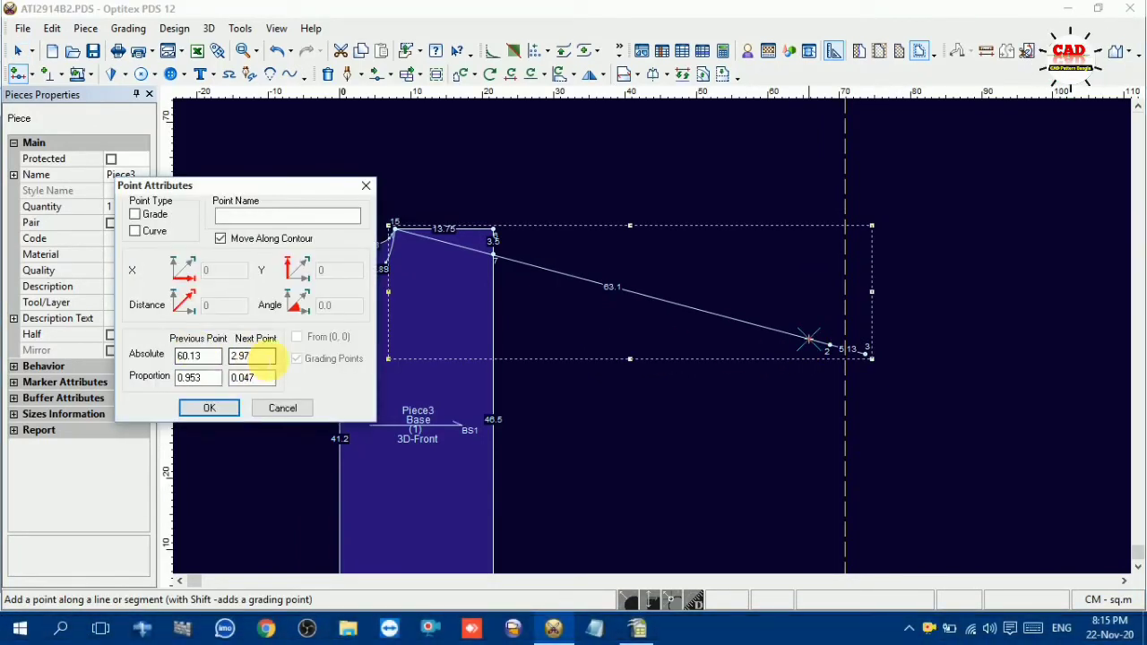
text(5)
click(141, 215)
click(208, 408)
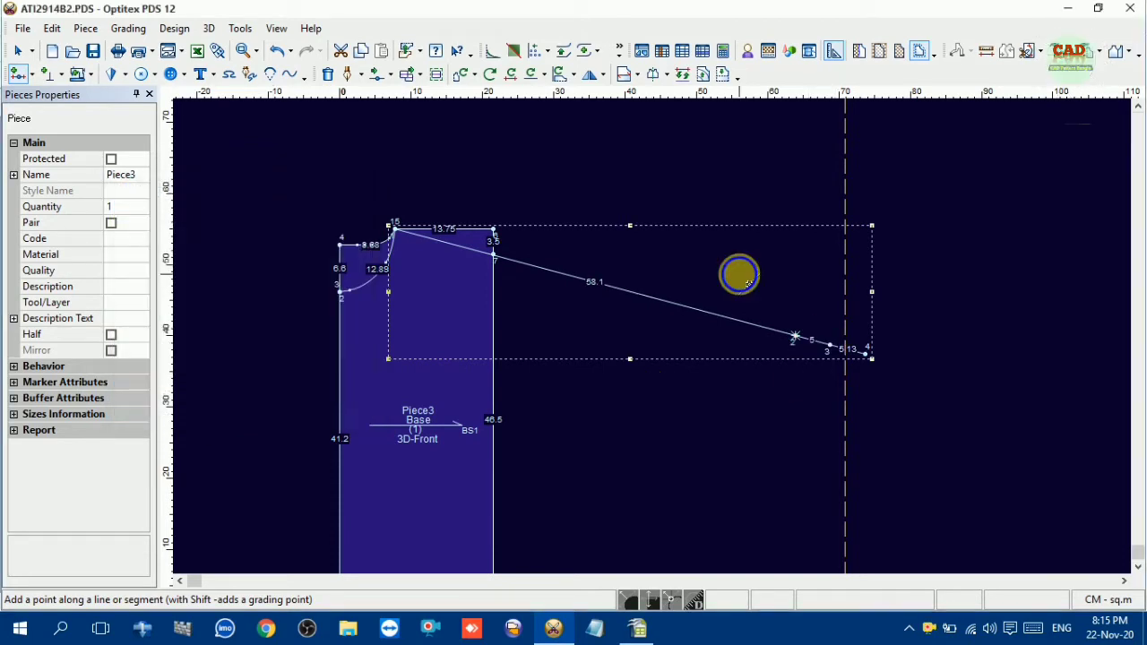
right_click(740, 276)
click(766, 285)
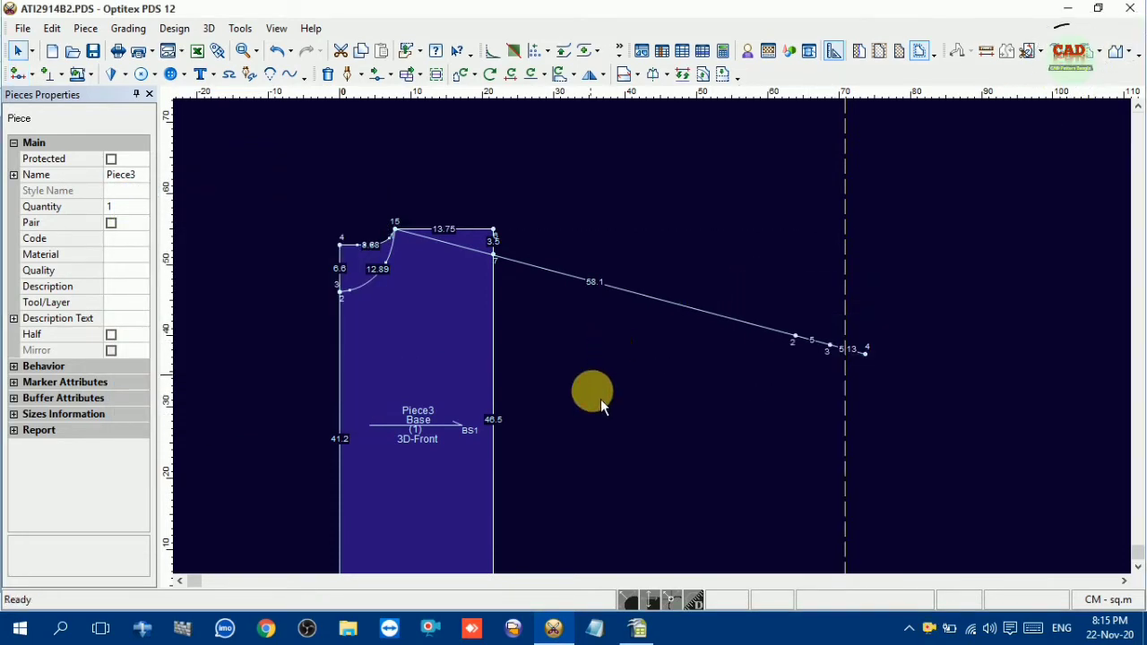
Look up the muscle width in the OpenOffice Calc chart, return to Optitex PDS and start the Create Parallel tool
click(637, 628)
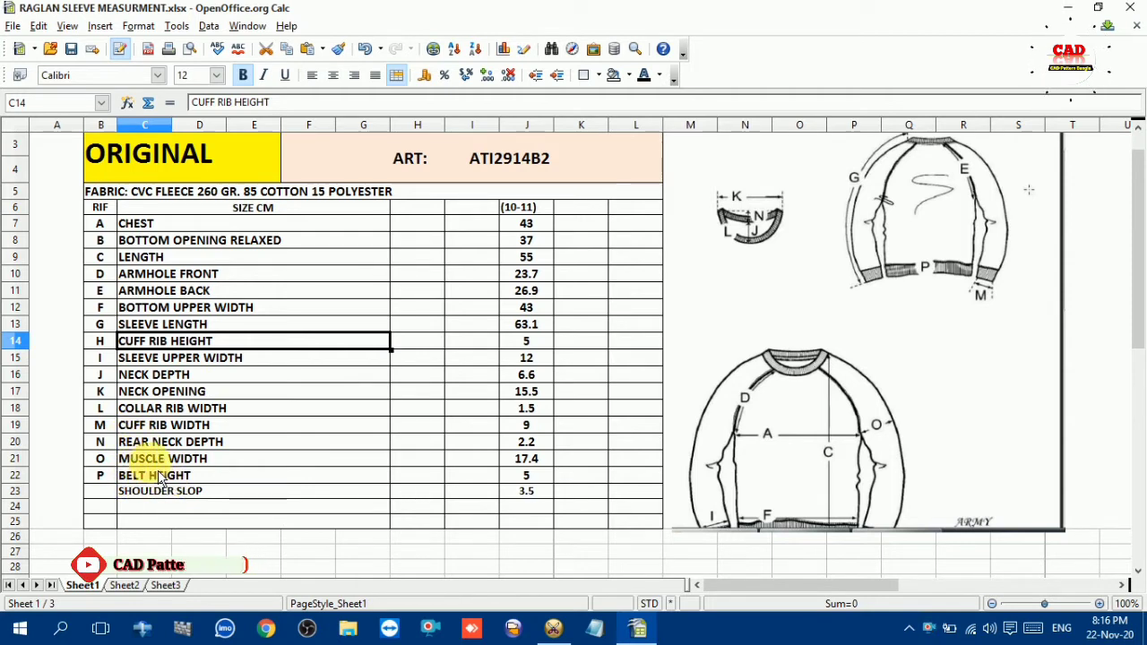
click(286, 458)
click(529, 461)
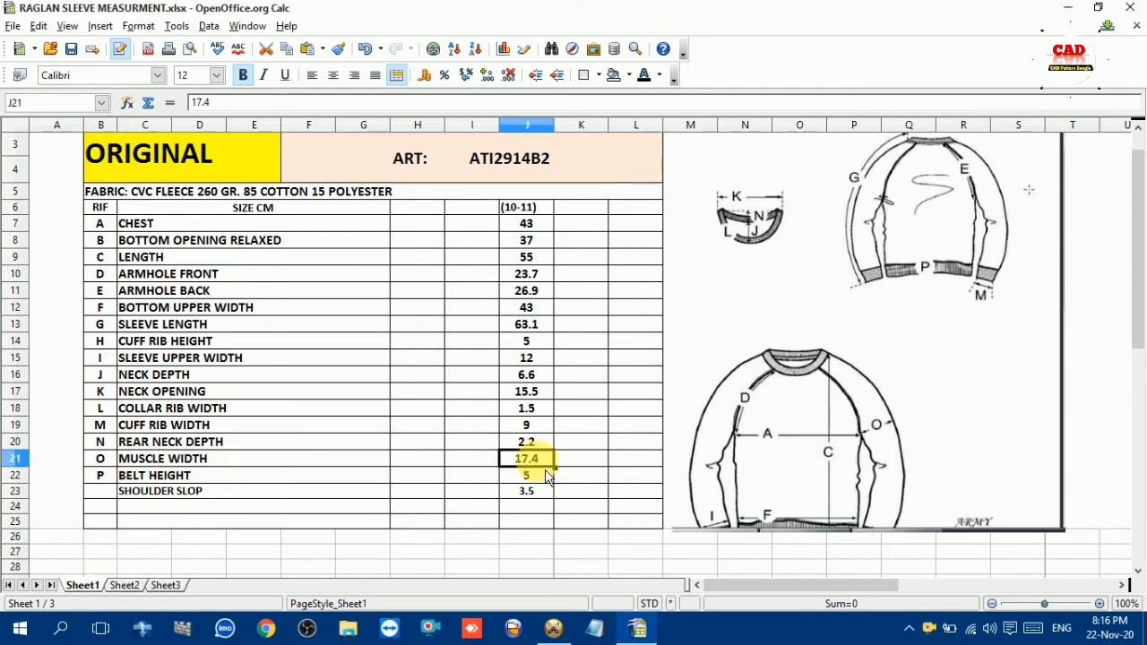
click(556, 630)
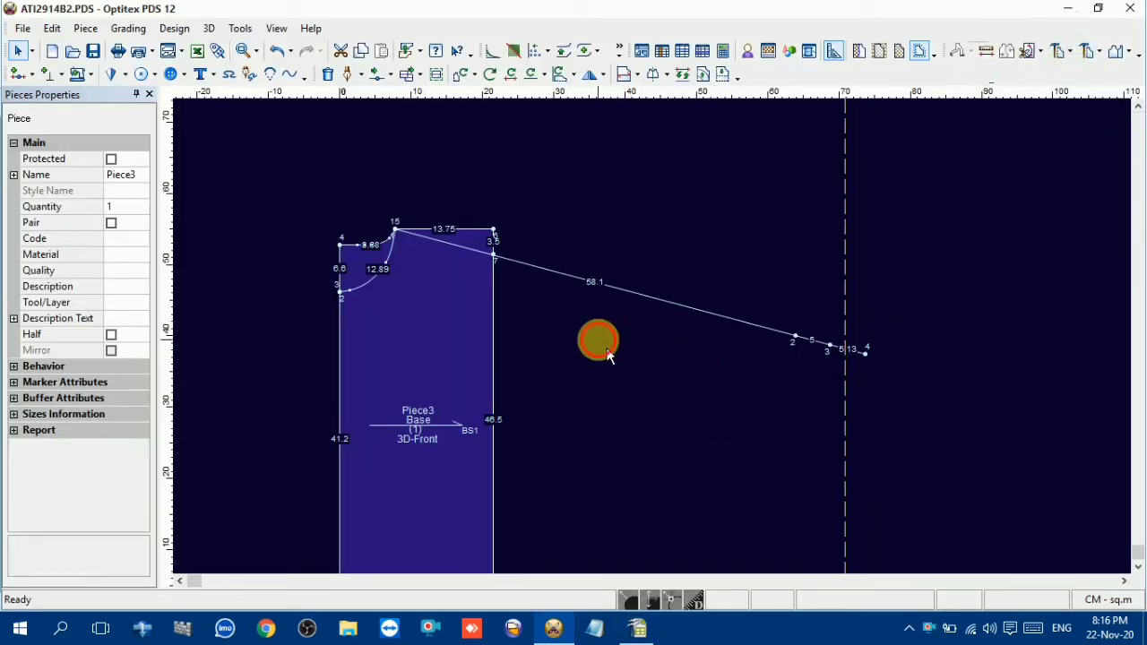
key(p)
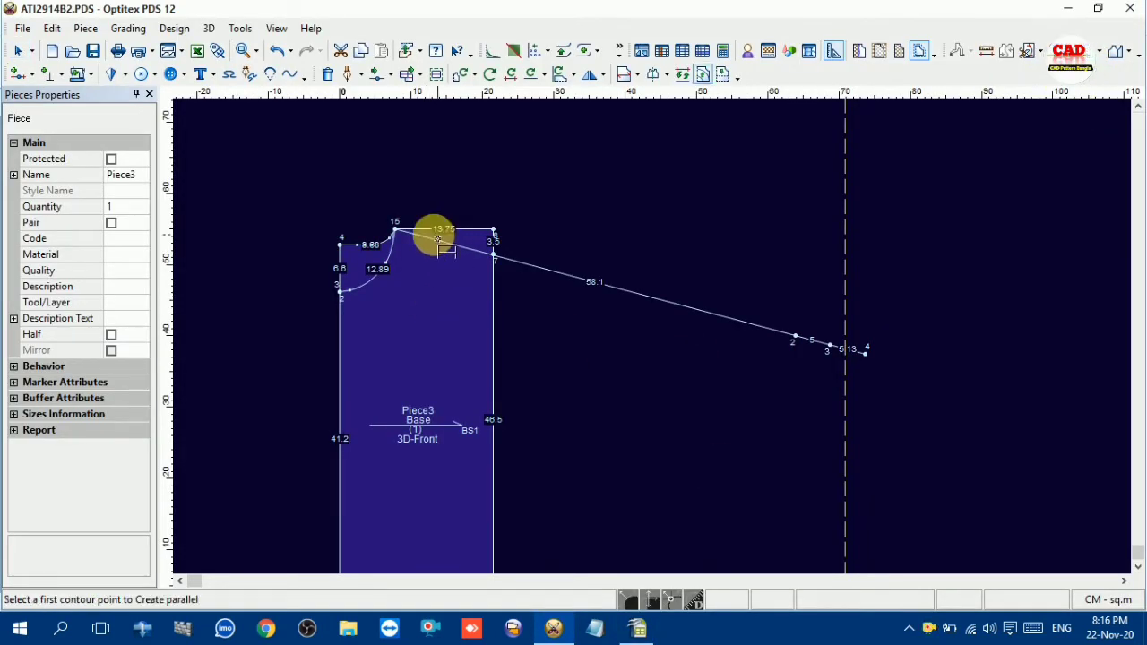
click(395, 229)
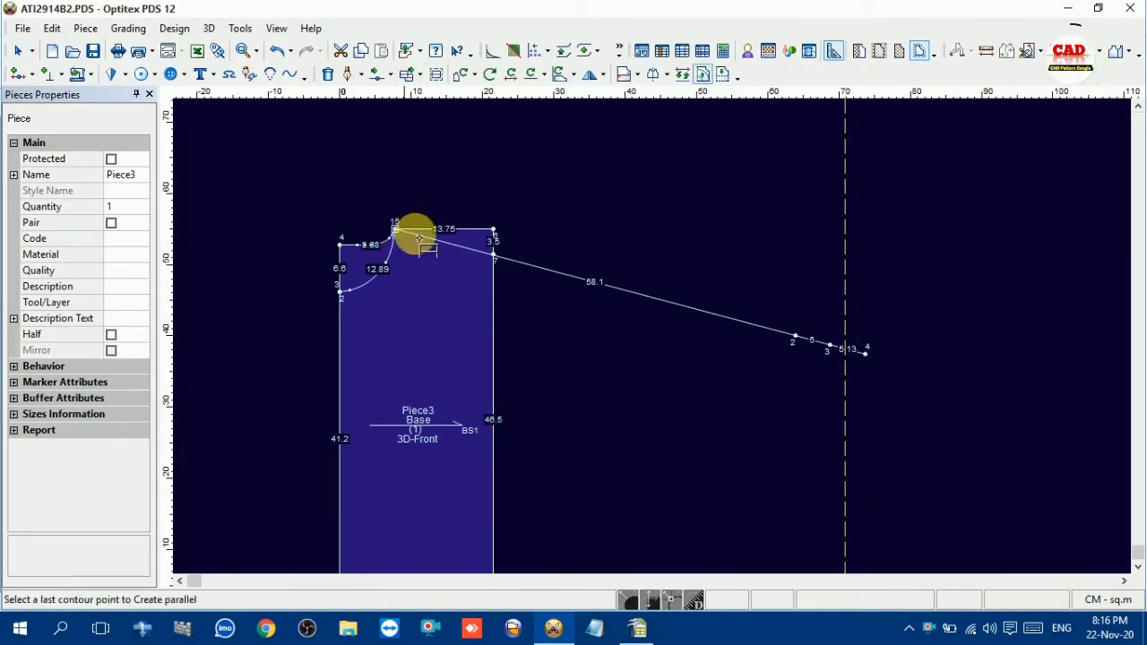
click(800, 340)
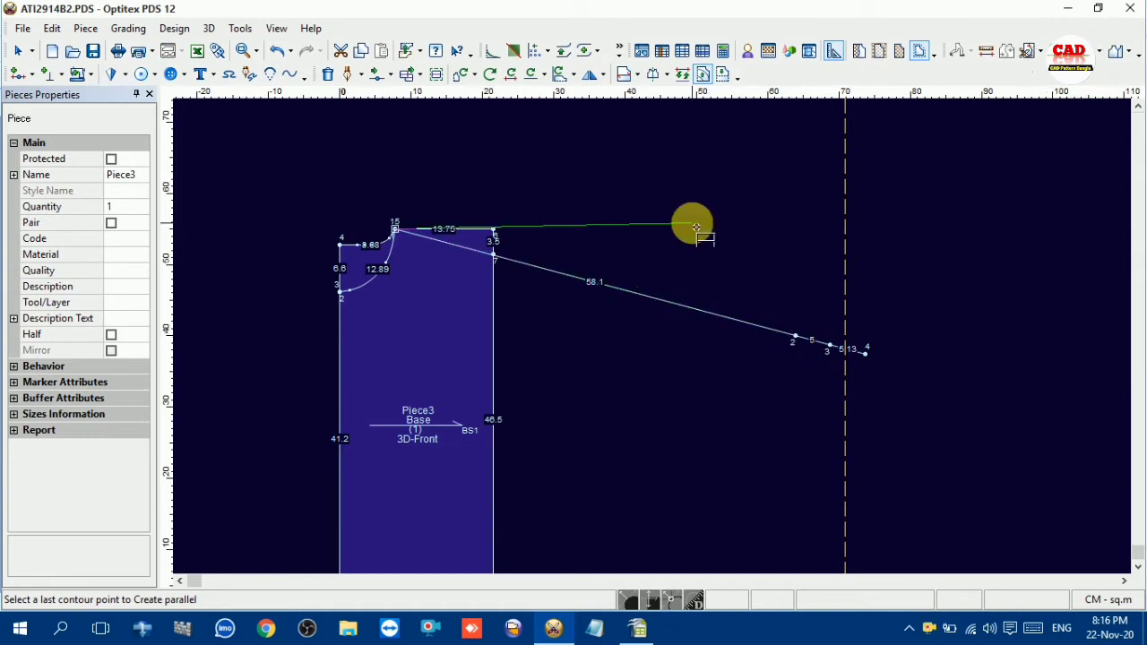
right_click(694, 228)
click(768, 250)
Create a line parallel to the sleeve line between the cuff rib point and the shoulder neck point, 17.4 cm below it
click(799, 340)
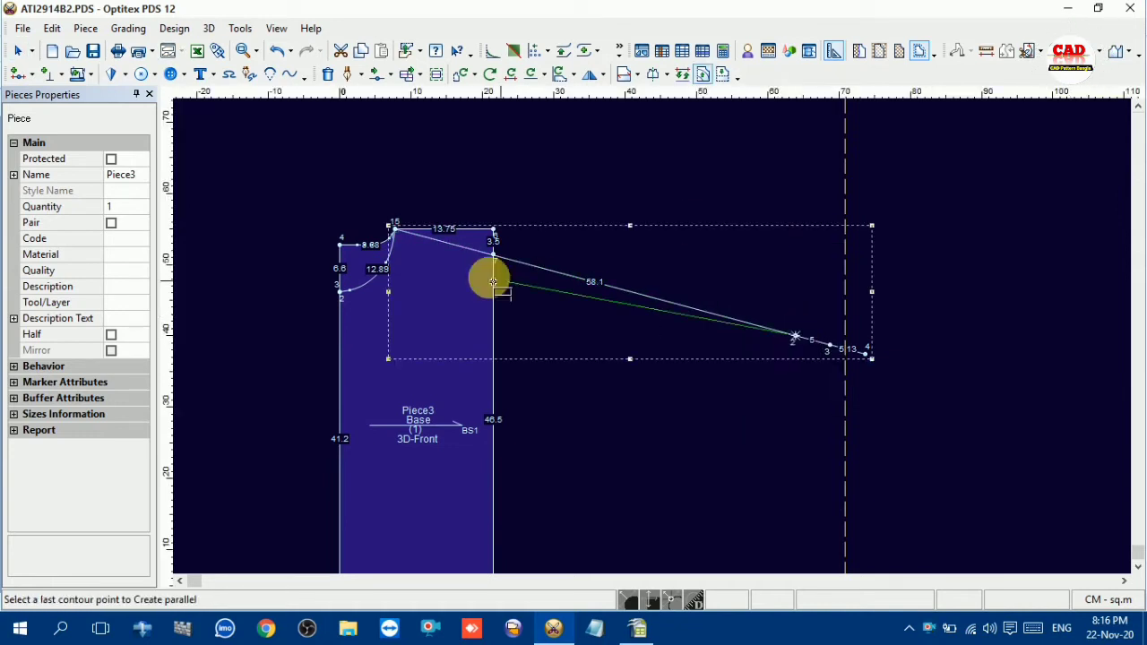
click(395, 231)
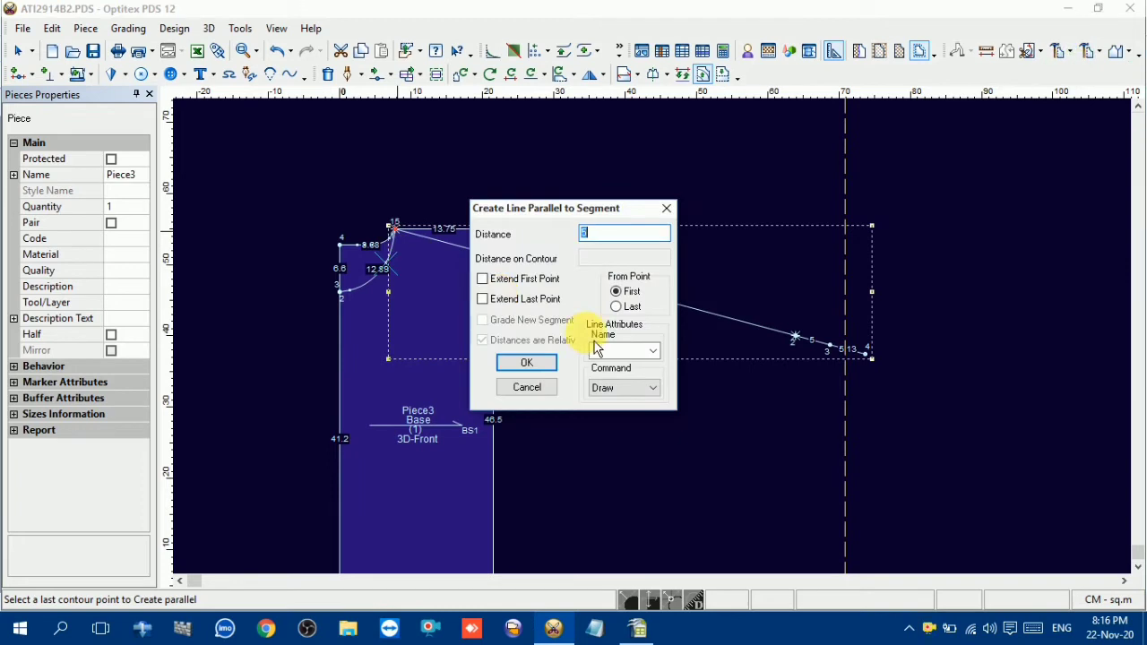
text(17.4)
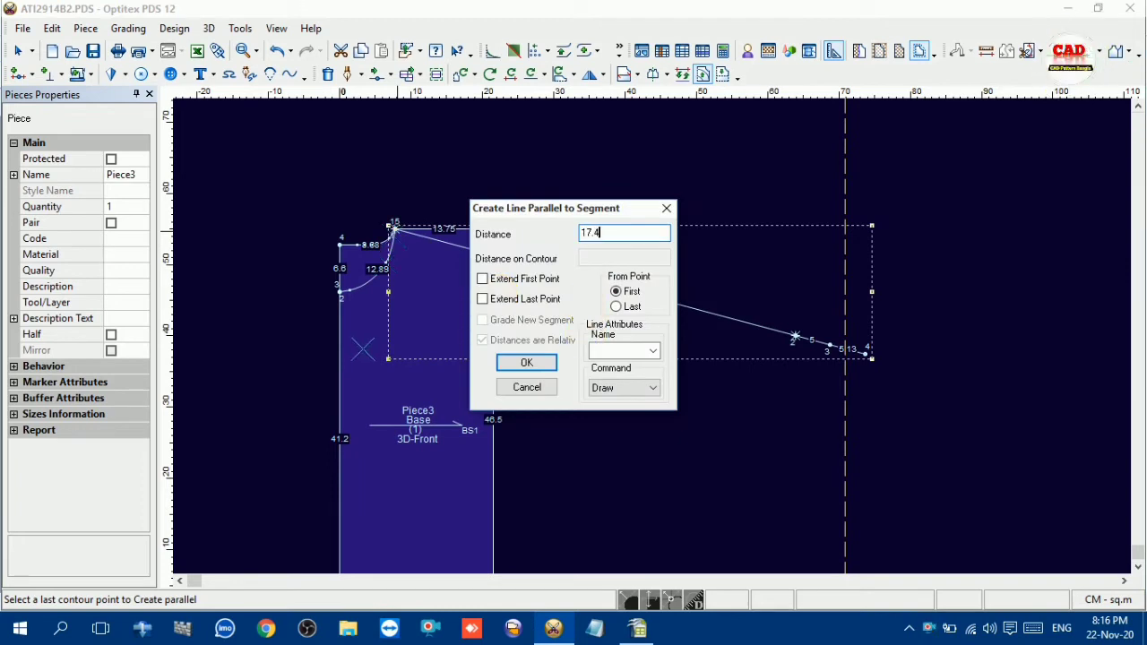
click(527, 362)
right_click(527, 182)
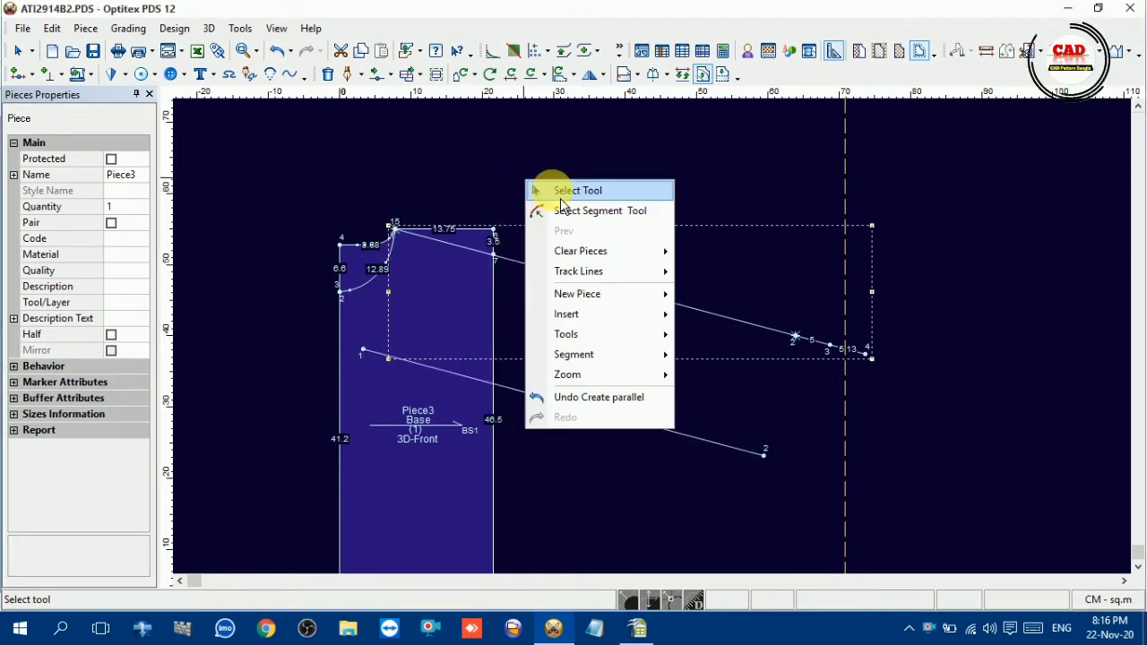
click(561, 192)
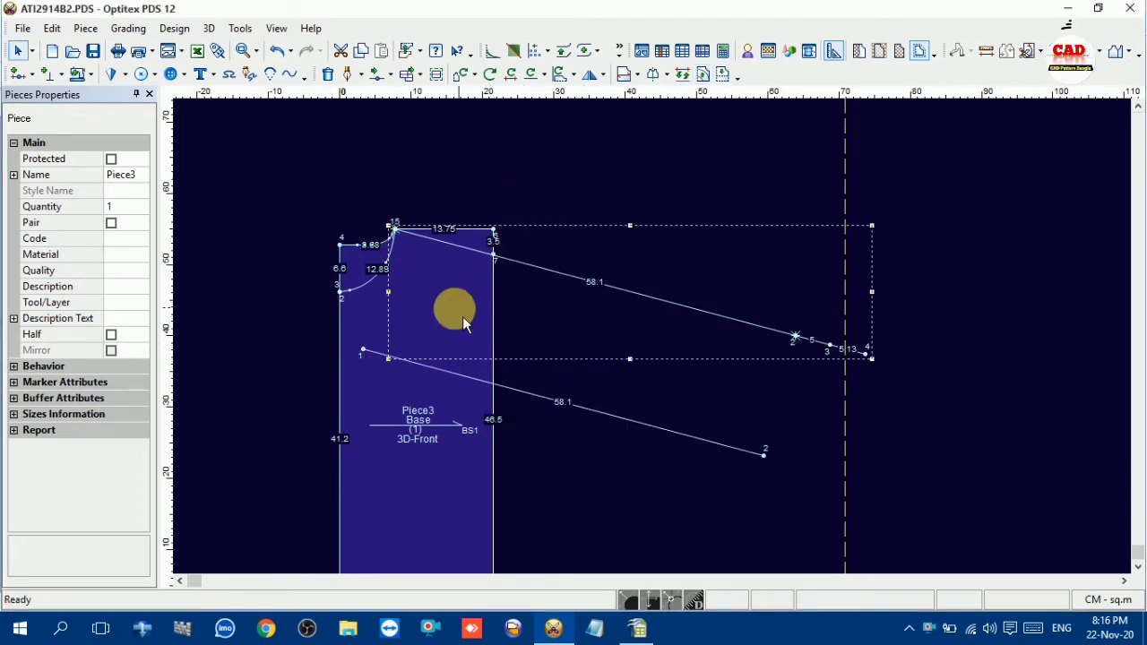
Trim the parallel muscle width line at the body block's side edge, removing the segment inside the body
click(448, 372)
right_click(604, 198)
click(656, 207)
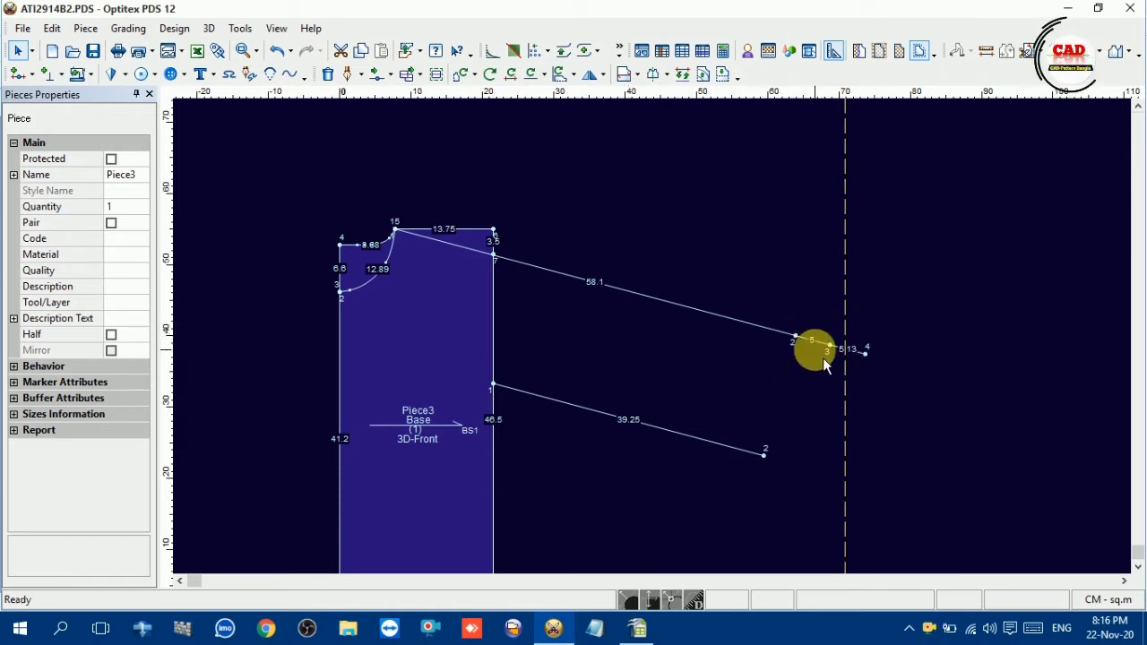
Move the point following the cuff rib point on the sleeve line onto the outer end of the parallel line
key(m)
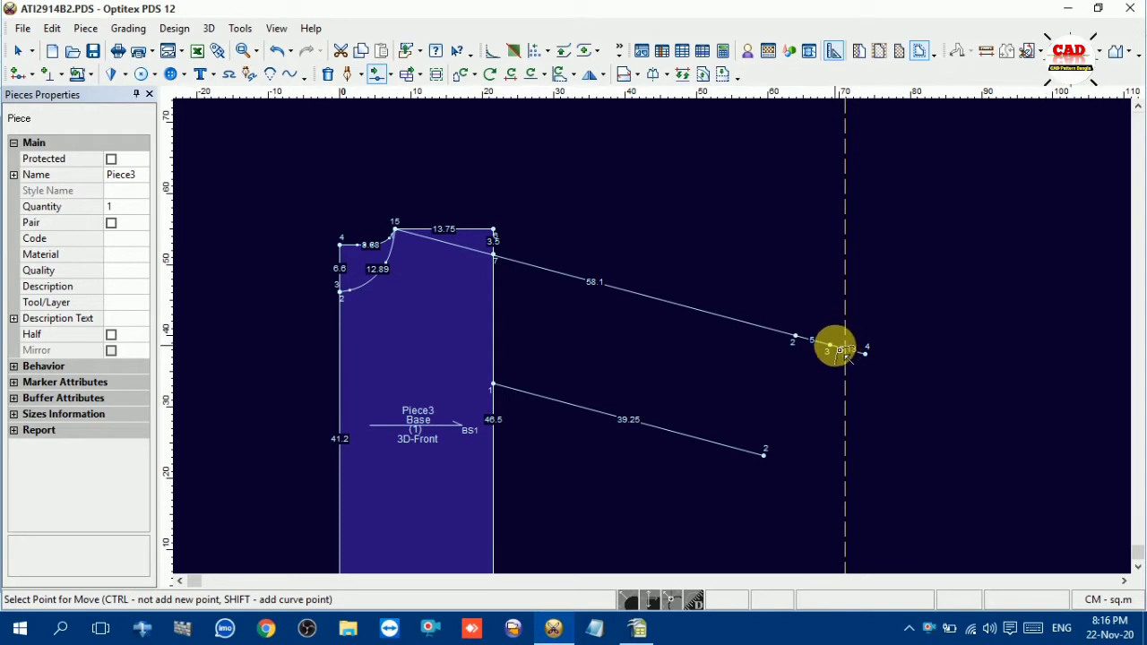
click(831, 346)
click(763, 457)
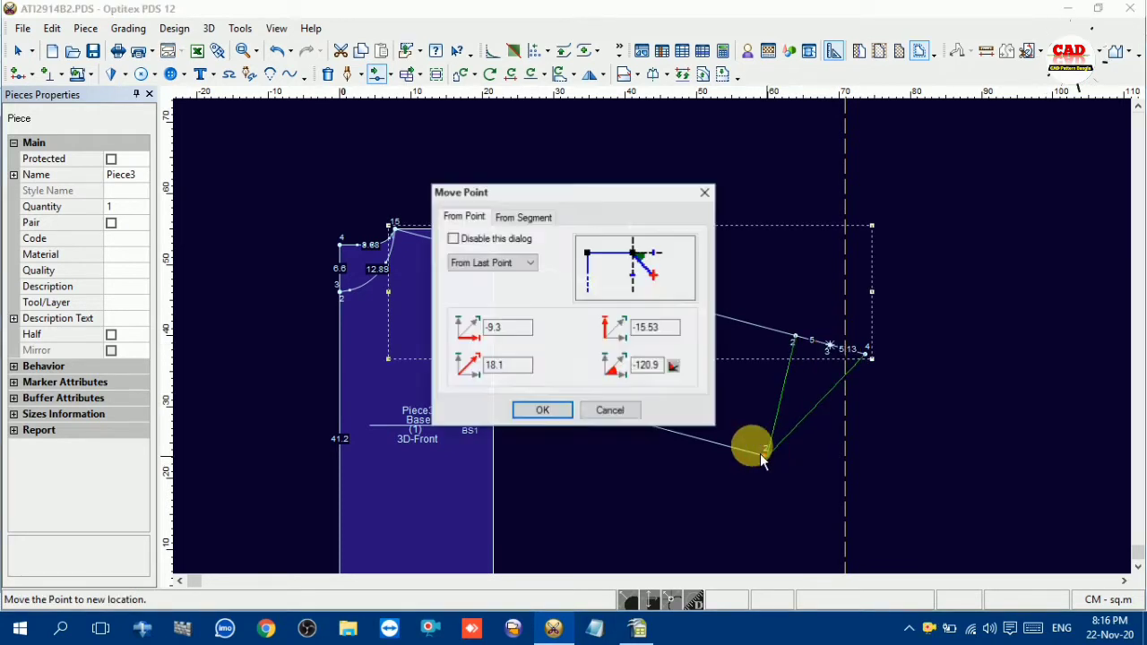
click(540, 409)
right_click(778, 260)
click(802, 248)
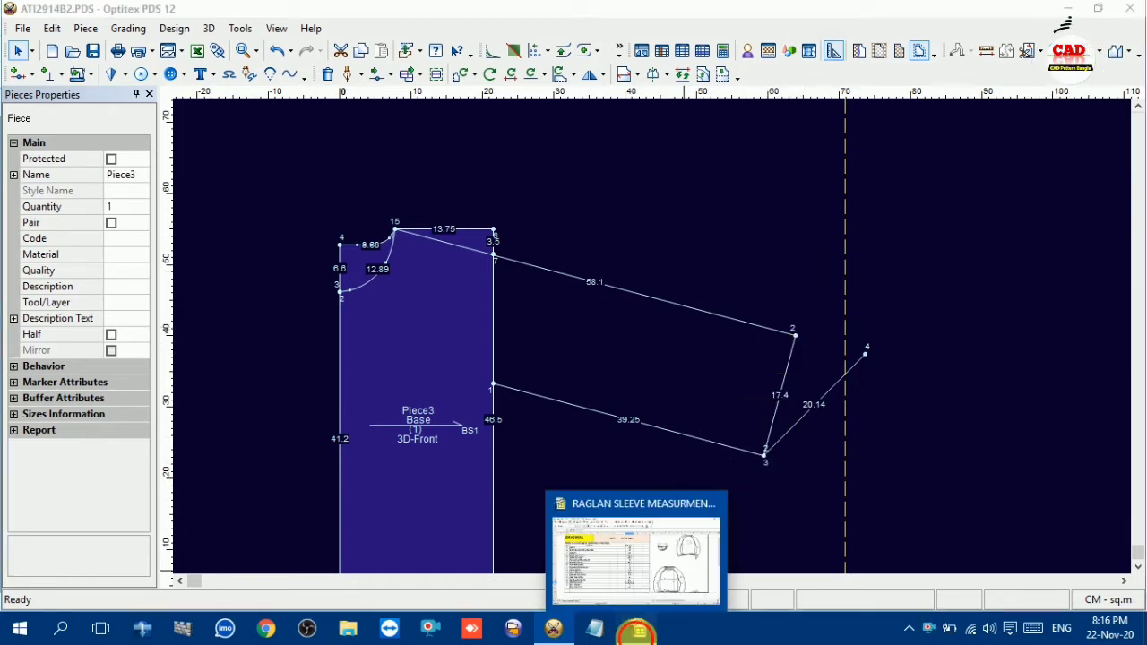
Look up the sleeve upper width in the OpenOffice Calc measurement chart and return to Optitex PDS
click(637, 627)
click(170, 391)
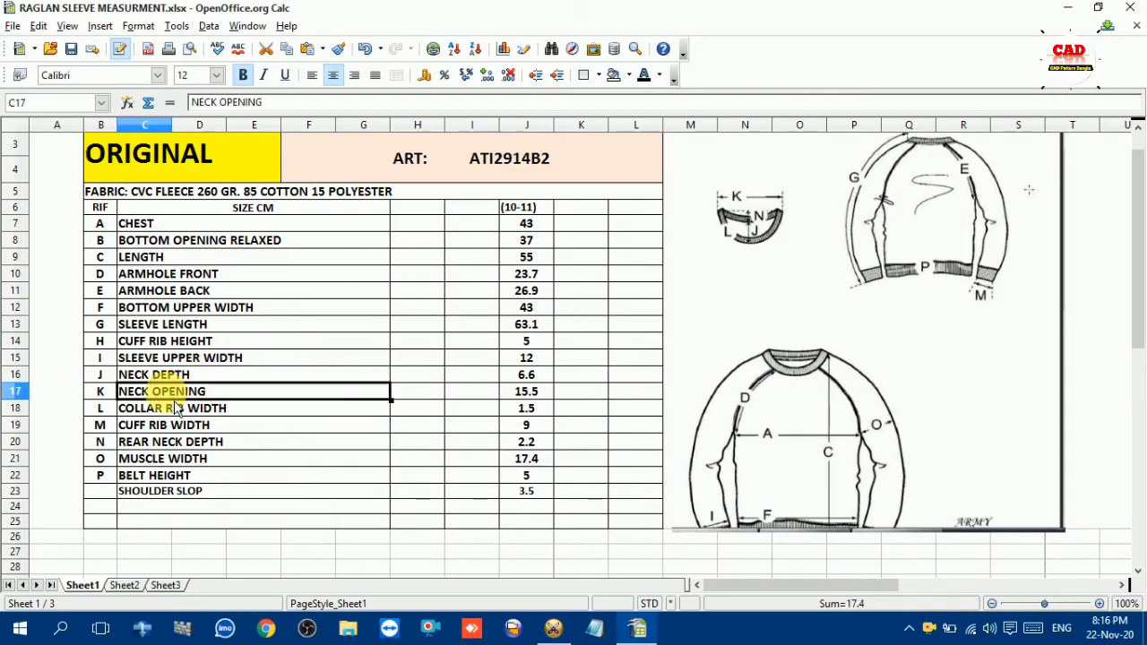
click(168, 409)
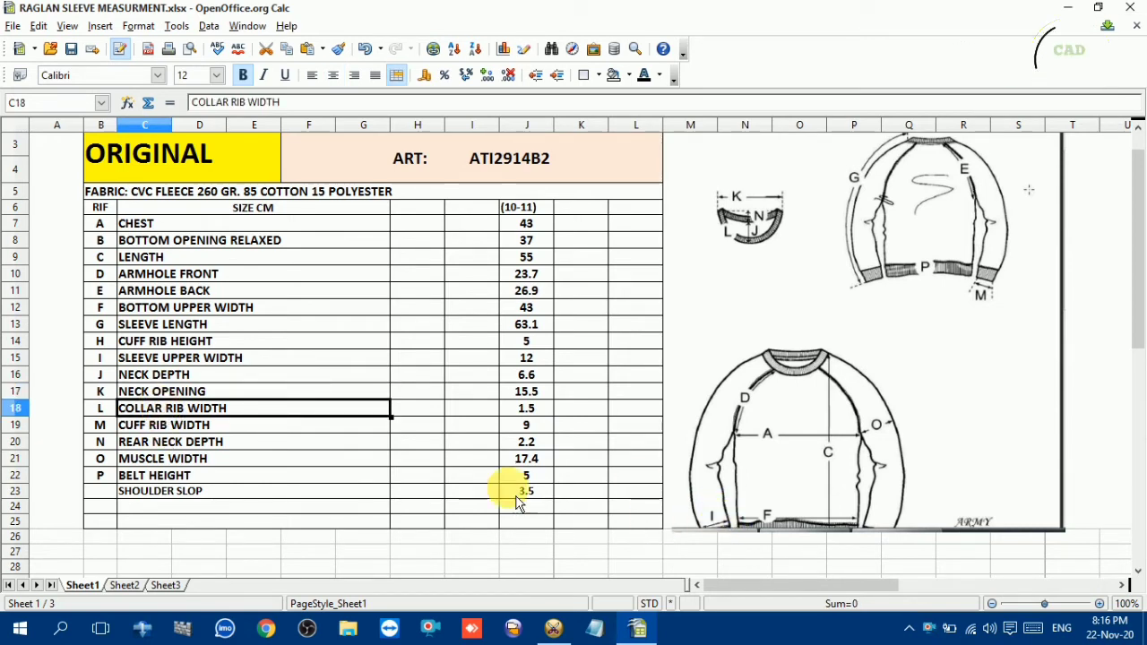
click(119, 358)
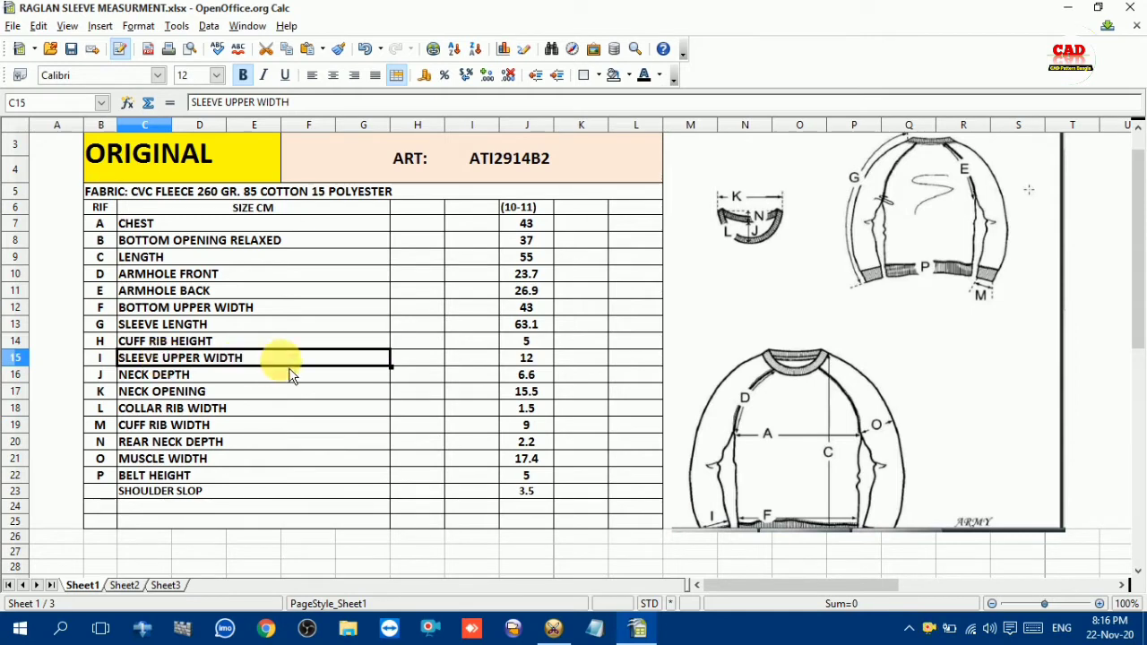
click(528, 360)
click(554, 628)
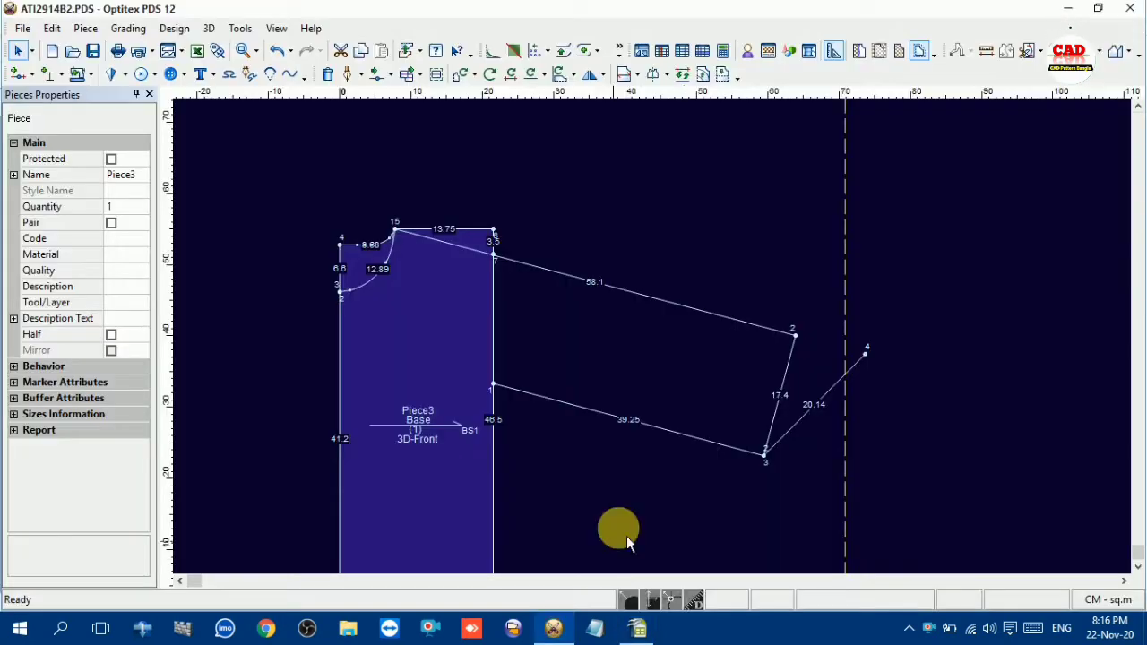
key(a)
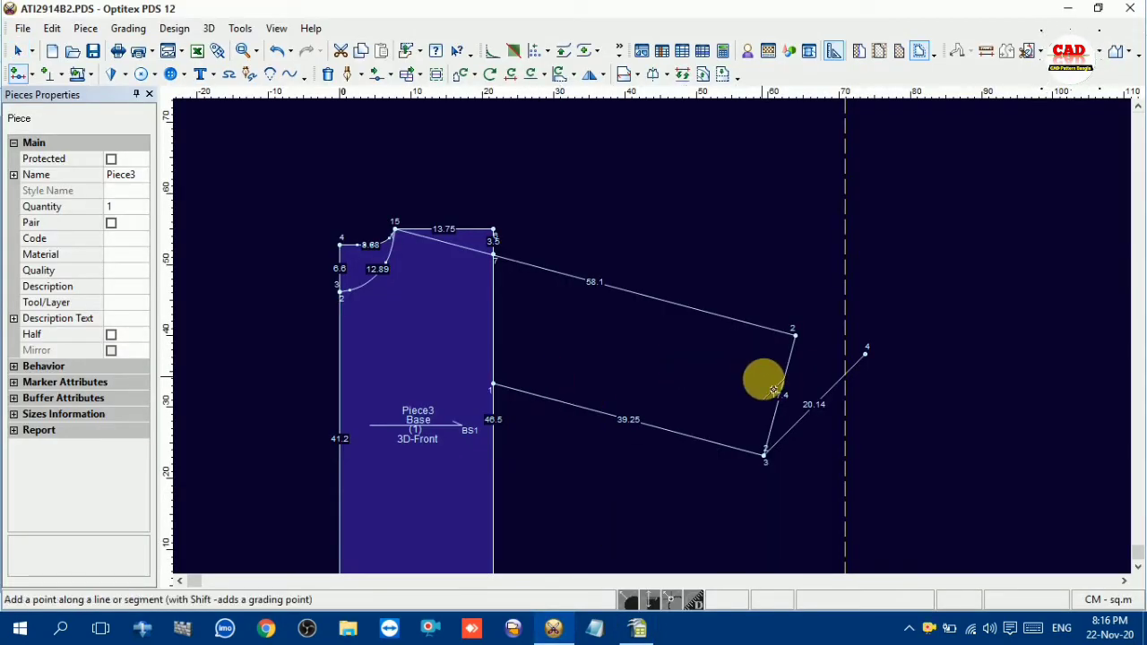
click(775, 409)
click(287, 408)
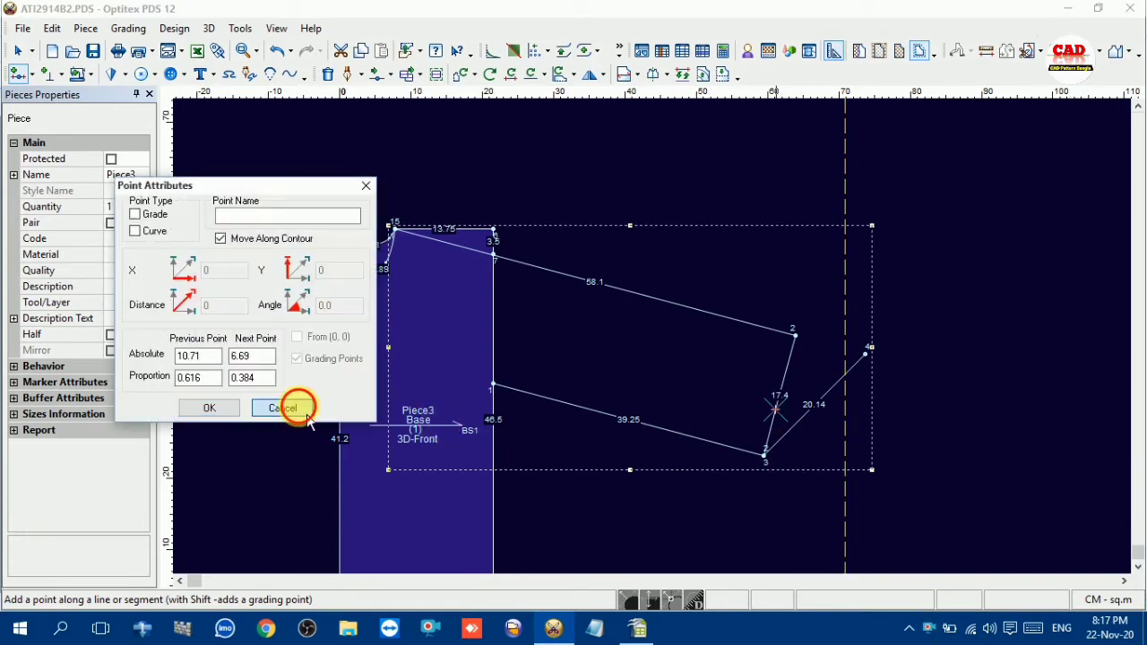
Look up the cuff rib width in the OpenOffice Calc measurement chart and return to Optitex PDS
click(637, 628)
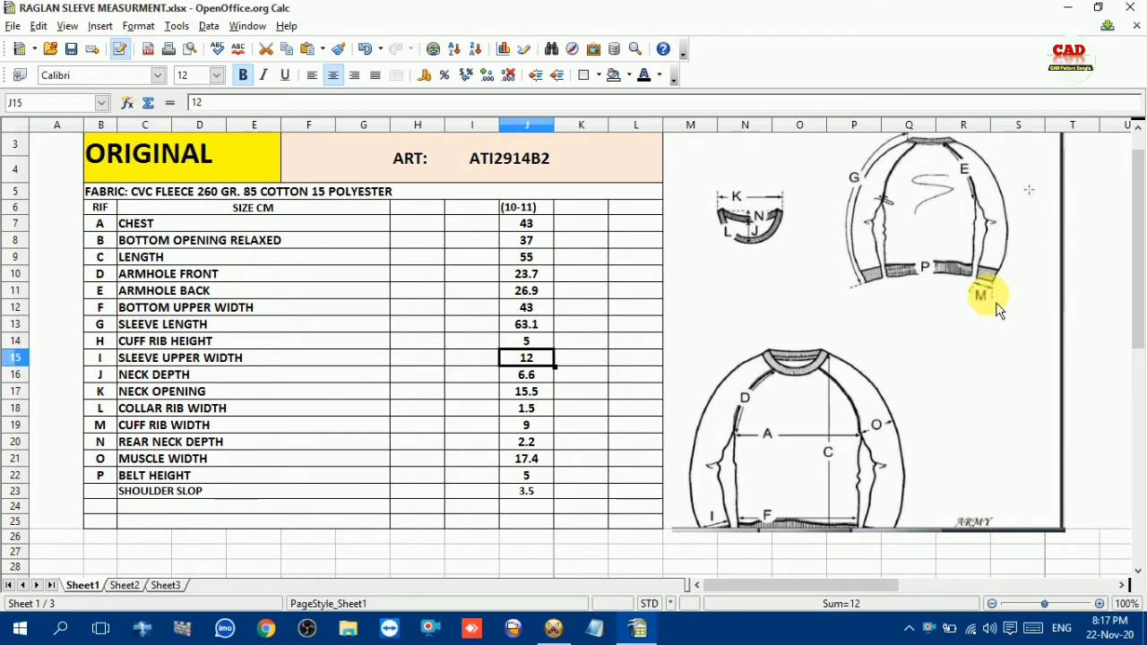
click(153, 426)
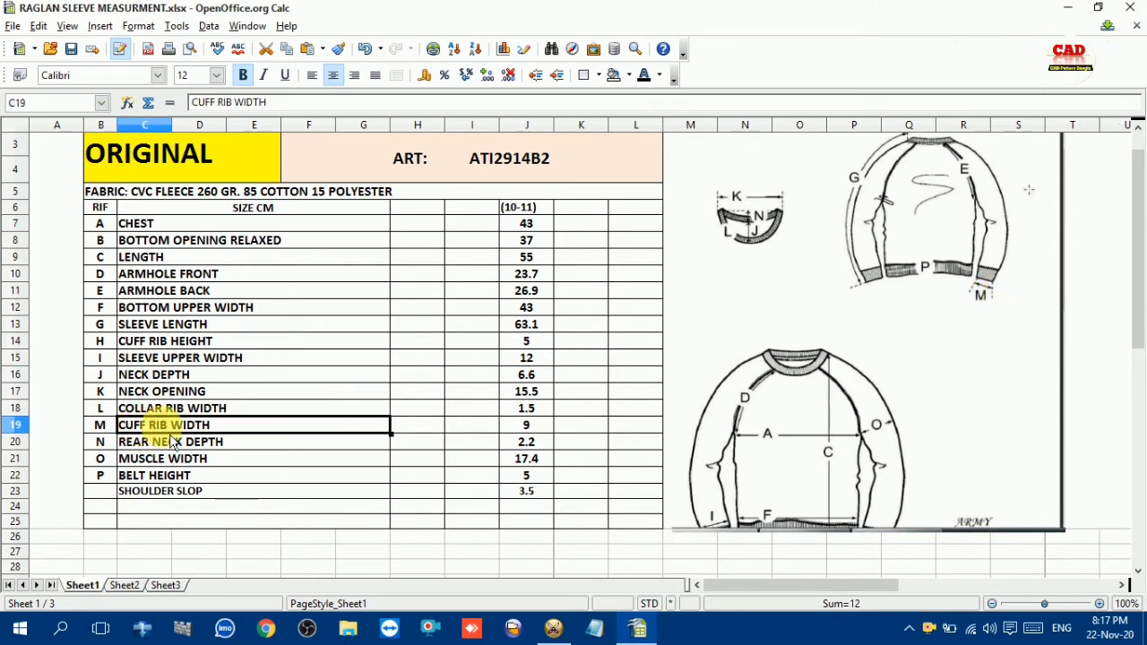
click(526, 426)
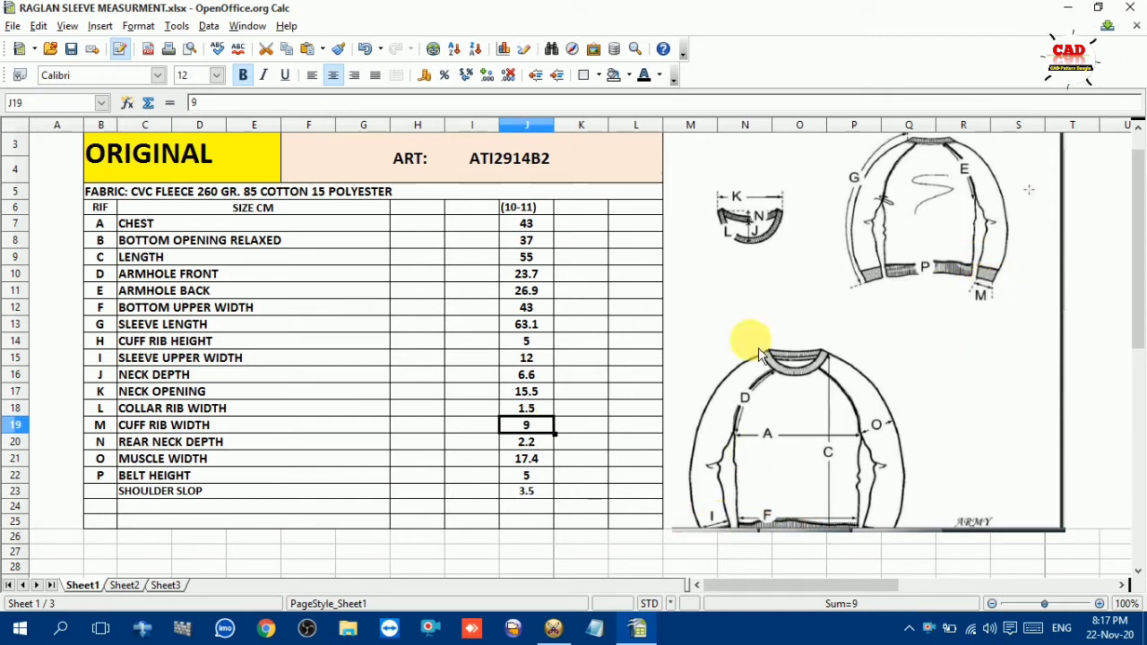
click(558, 627)
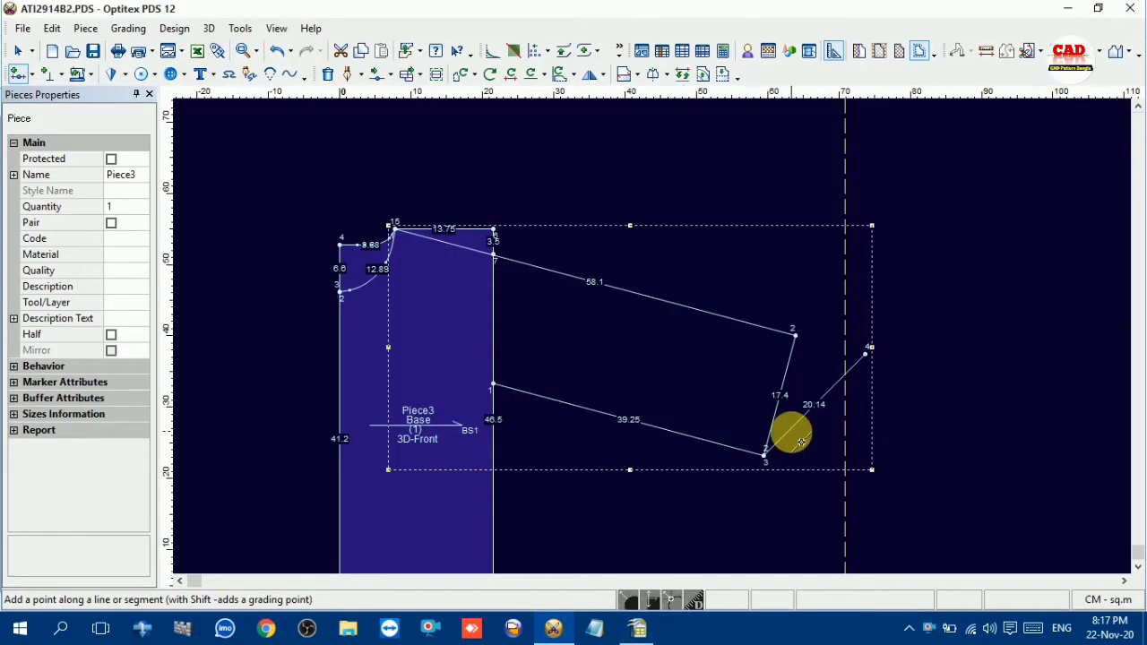
Try to add a point on the sleeve's end line, 12 cm from its lower end
click(769, 431)
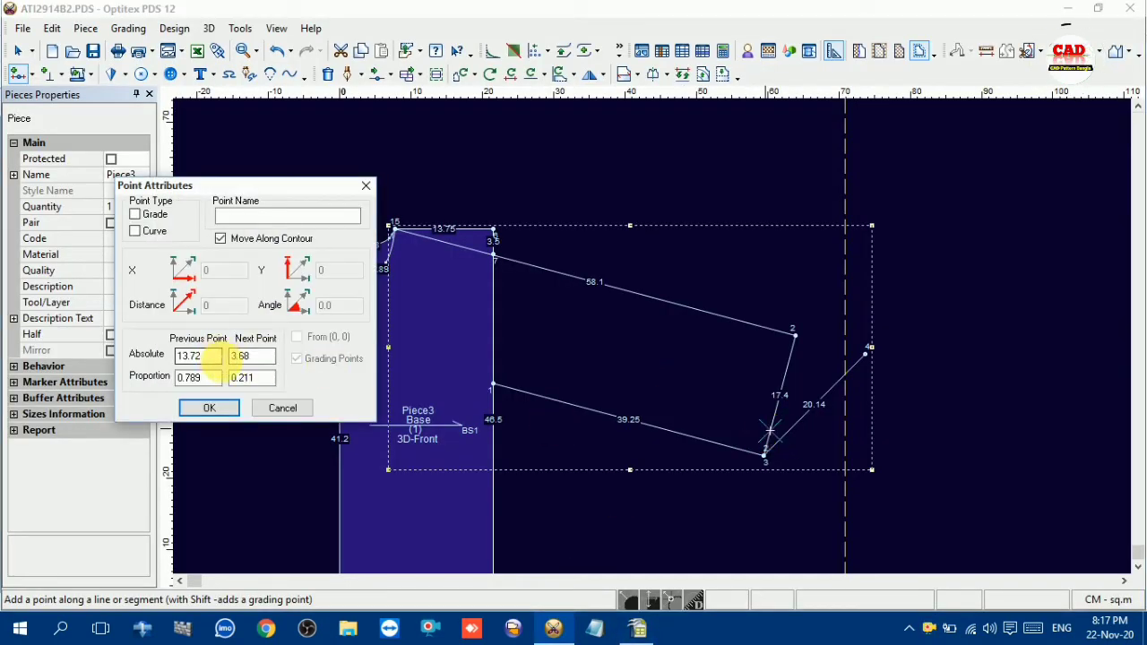
drag(215, 355, 133, 357)
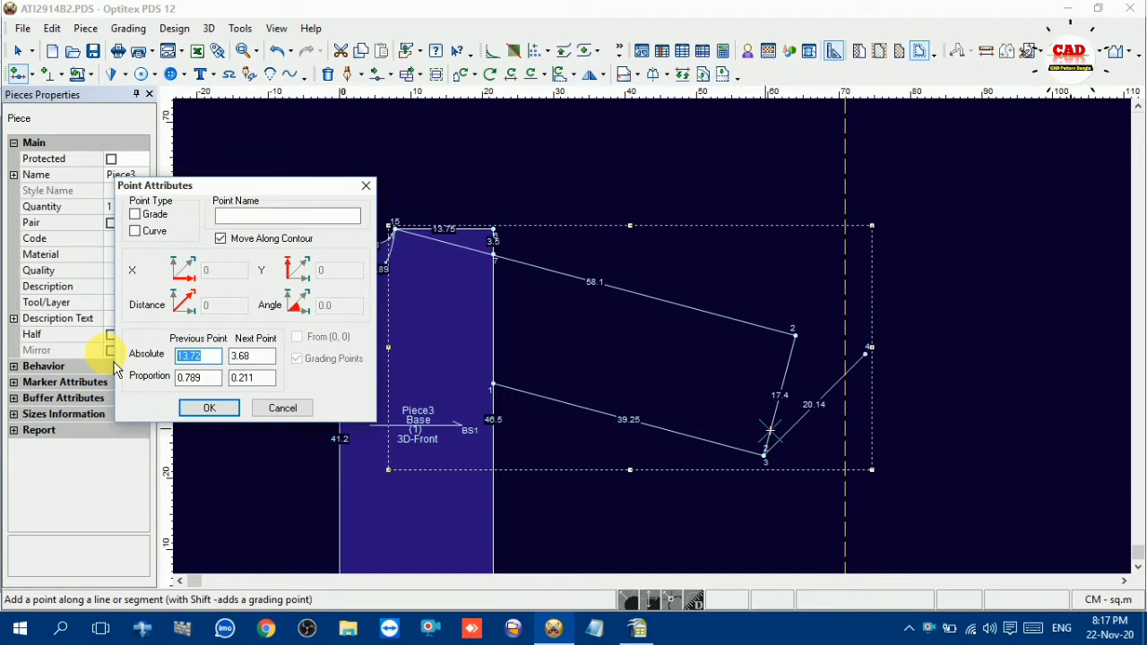
text(1)
key(Tab)
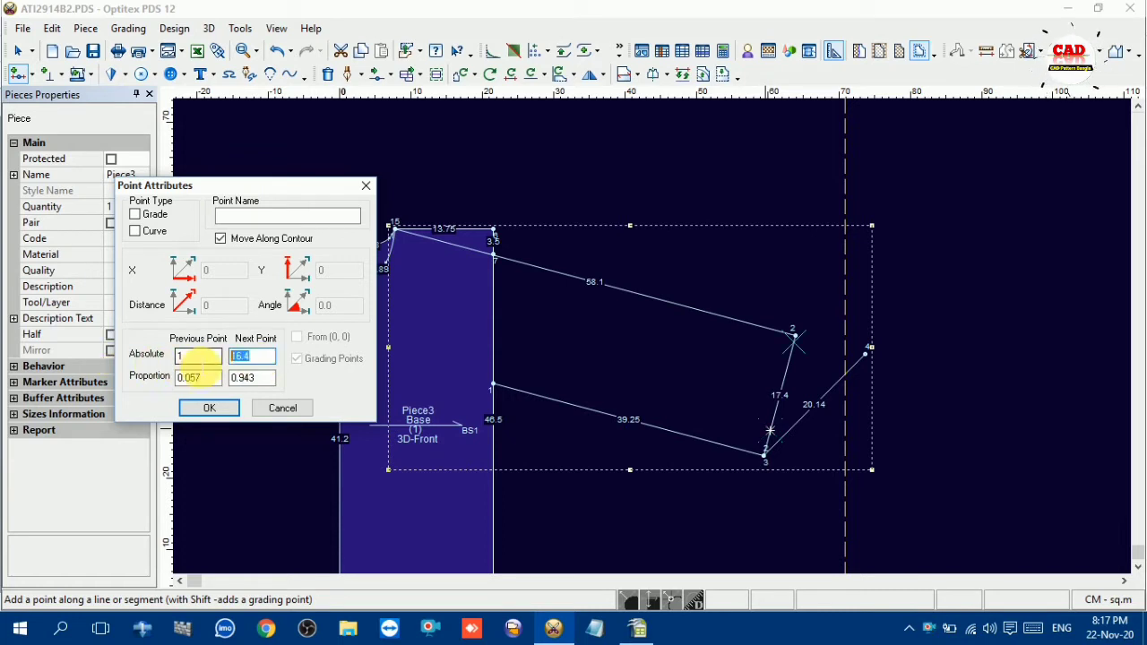
text(12)
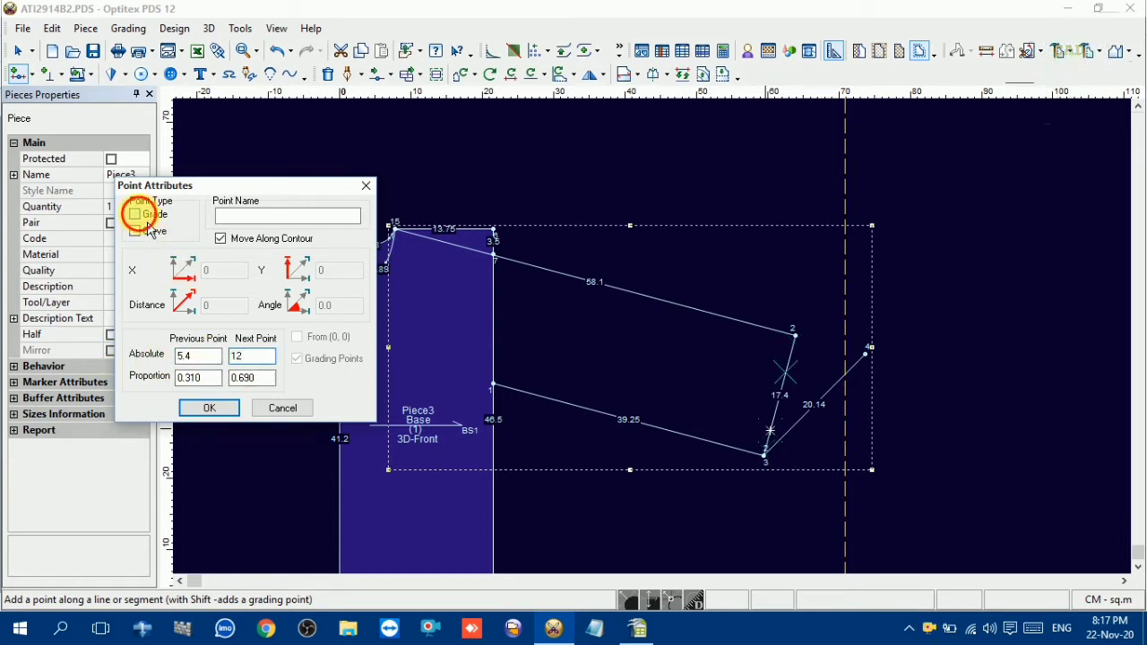
click(207, 408)
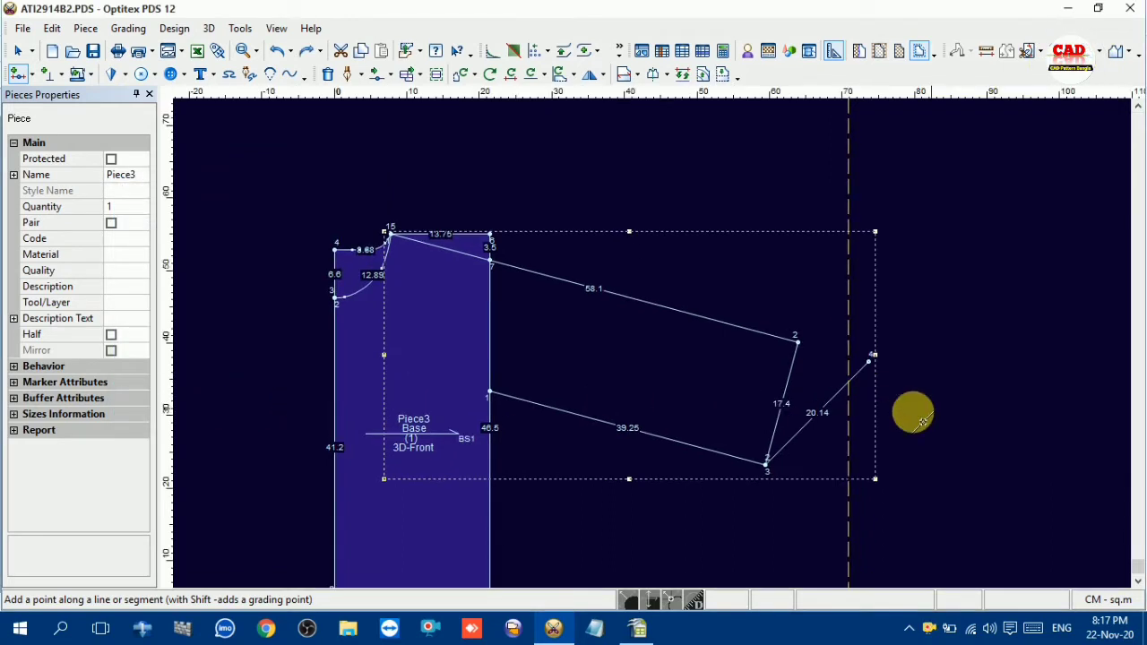
Add a grade point on the sleeve's end line, 12 cm below the cuff rib point, for the sleeve upper width
click(775, 430)
double_click(196, 355)
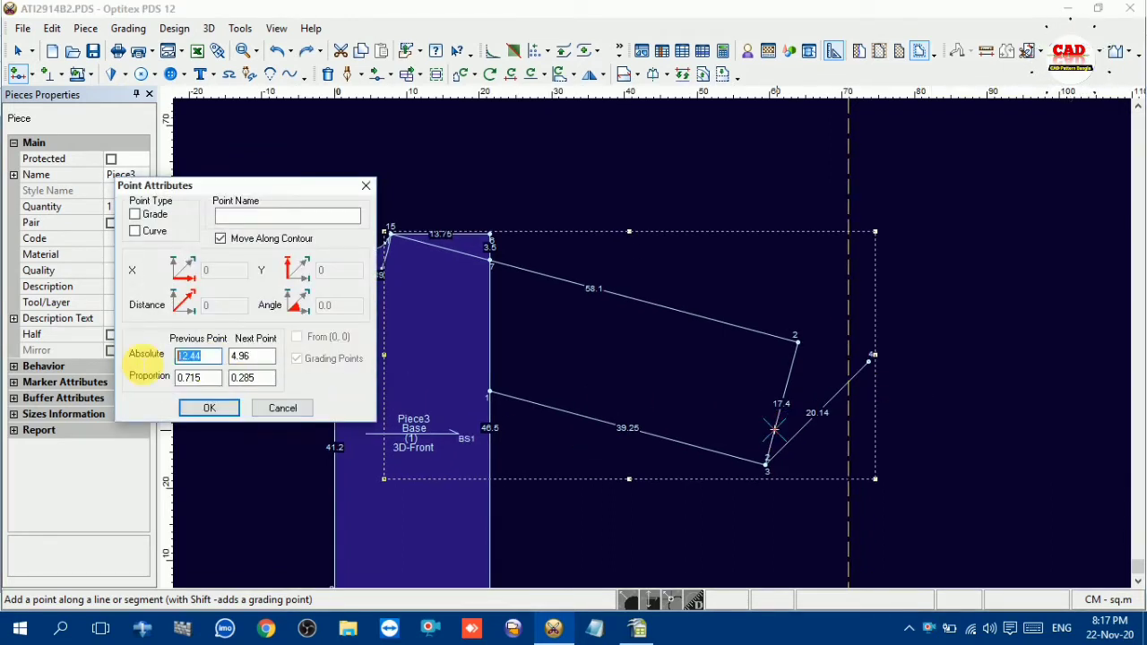
click(139, 218)
click(209, 410)
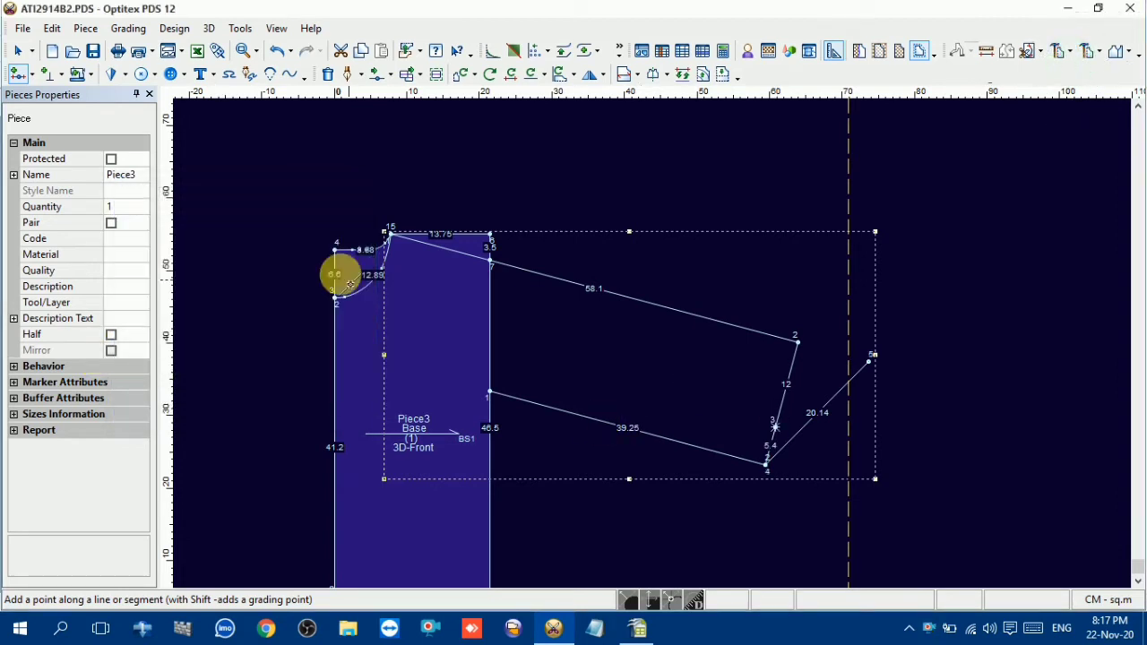
right_click(664, 215)
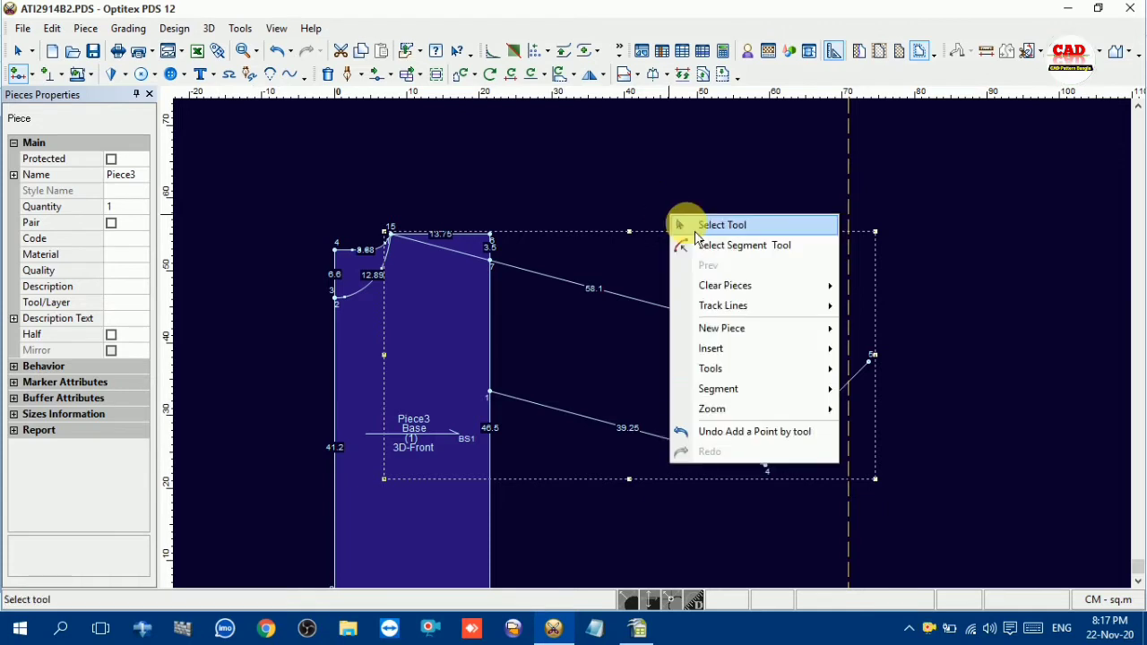
click(681, 224)
Move the lower end point of the sleeve's end line aside, clear of the underarm line's end
scroll(773, 441, up, 2)
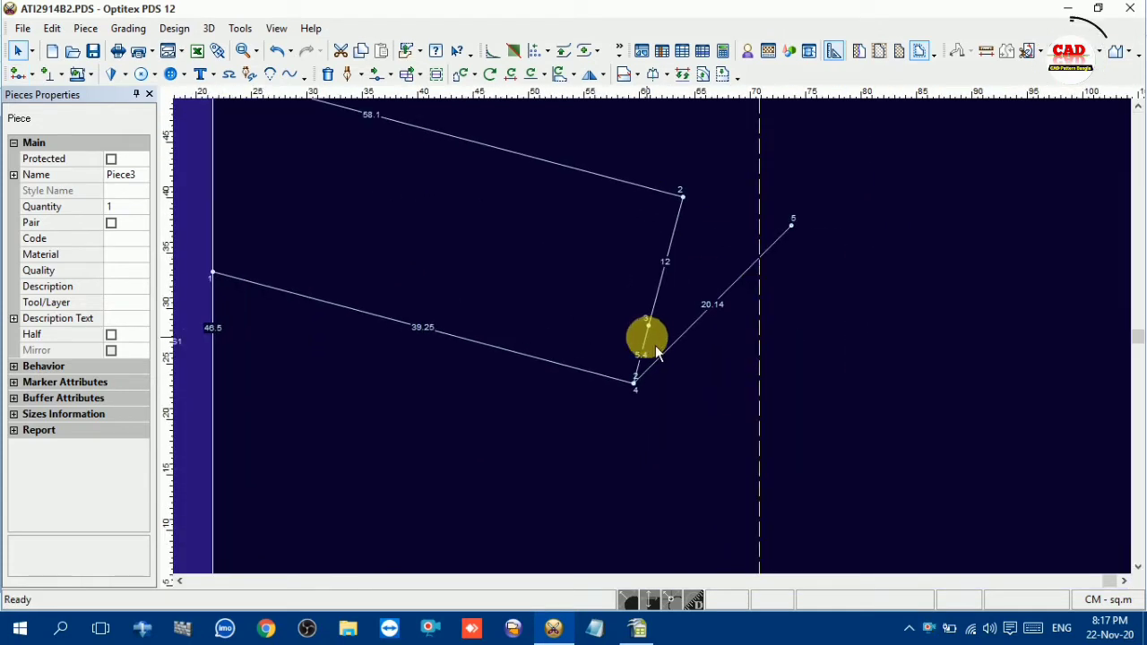
key(m)
click(635, 384)
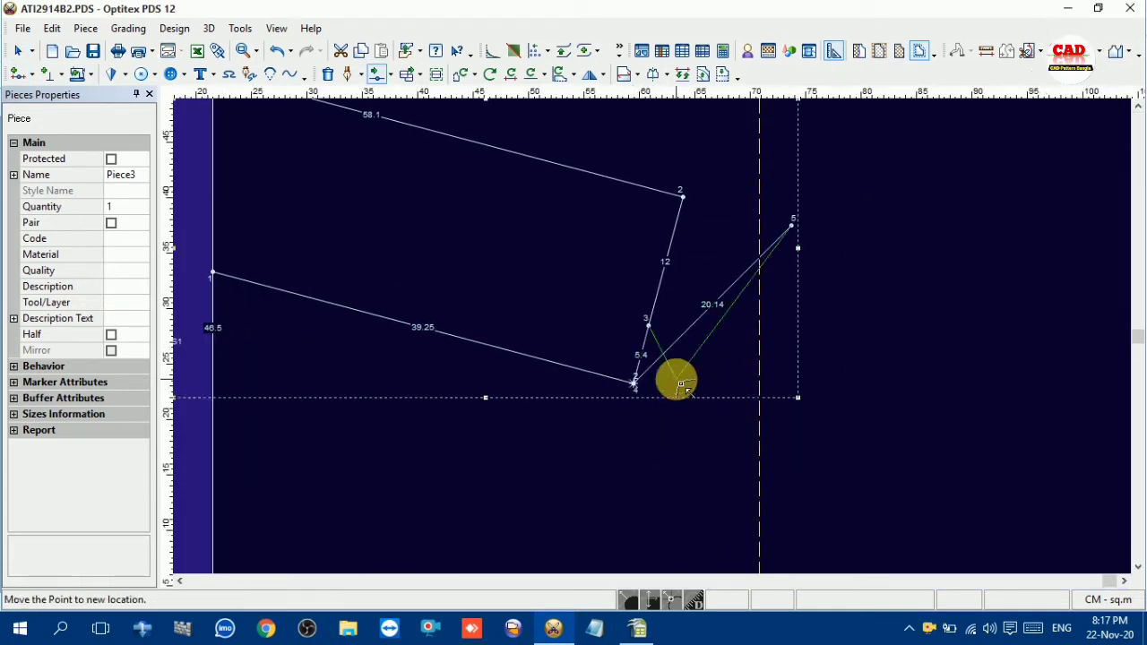
click(681, 386)
click(538, 409)
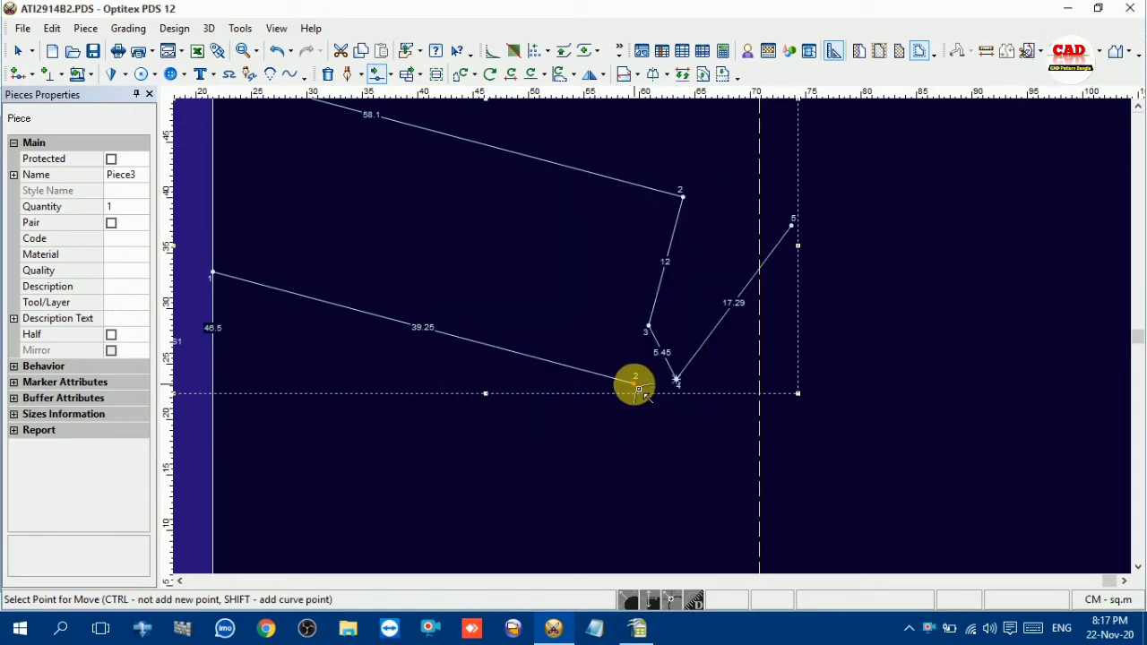
Move the outer end of the sleeve underarm line onto the 12 cm sleeve width point
click(637, 388)
click(643, 327)
click(537, 410)
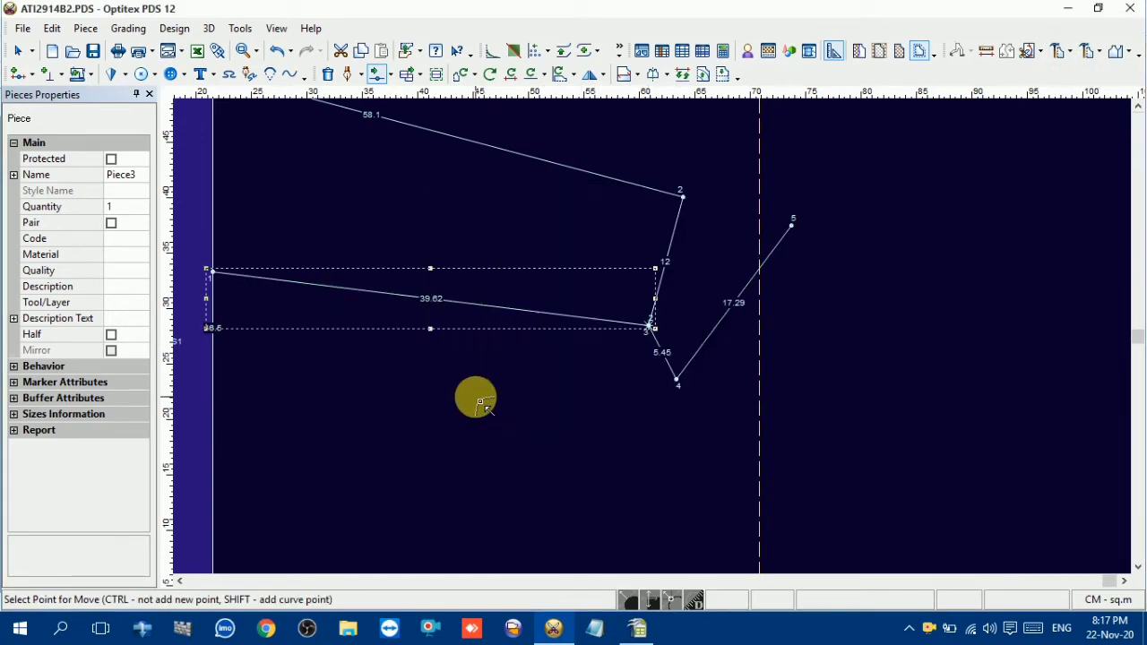
scroll(661, 343, down, 2)
right_click(612, 258)
click(670, 268)
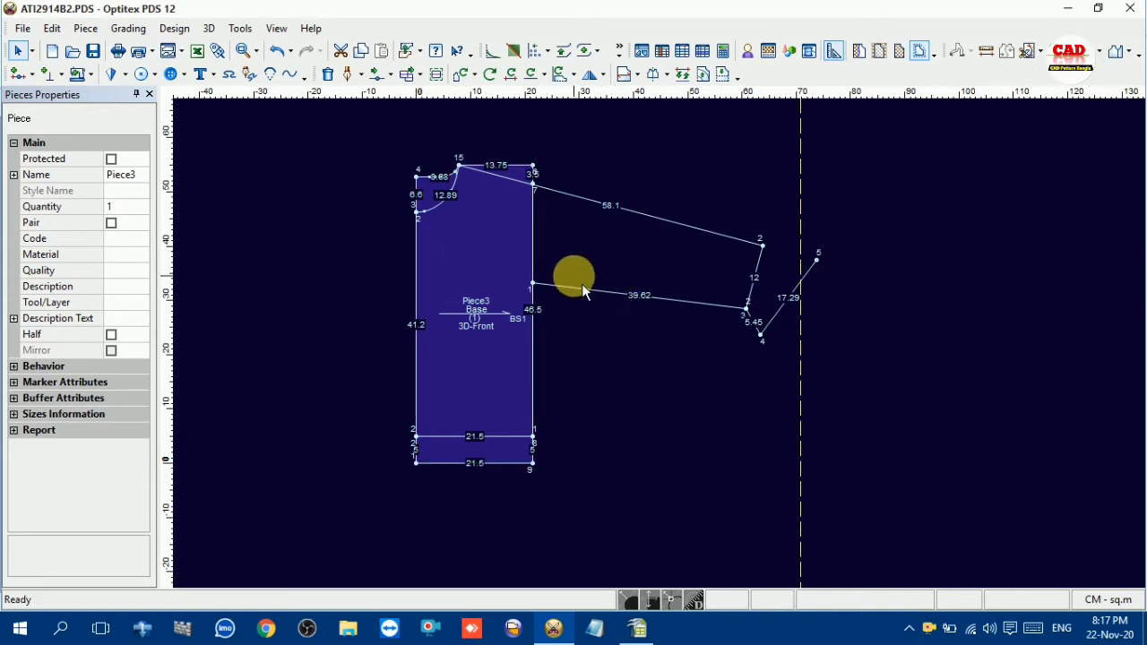
Inspect the neckline, look up the collar rib width in the OpenOffice Calc chart and return to Optitex PDS
scroll(667, 353, up, 3)
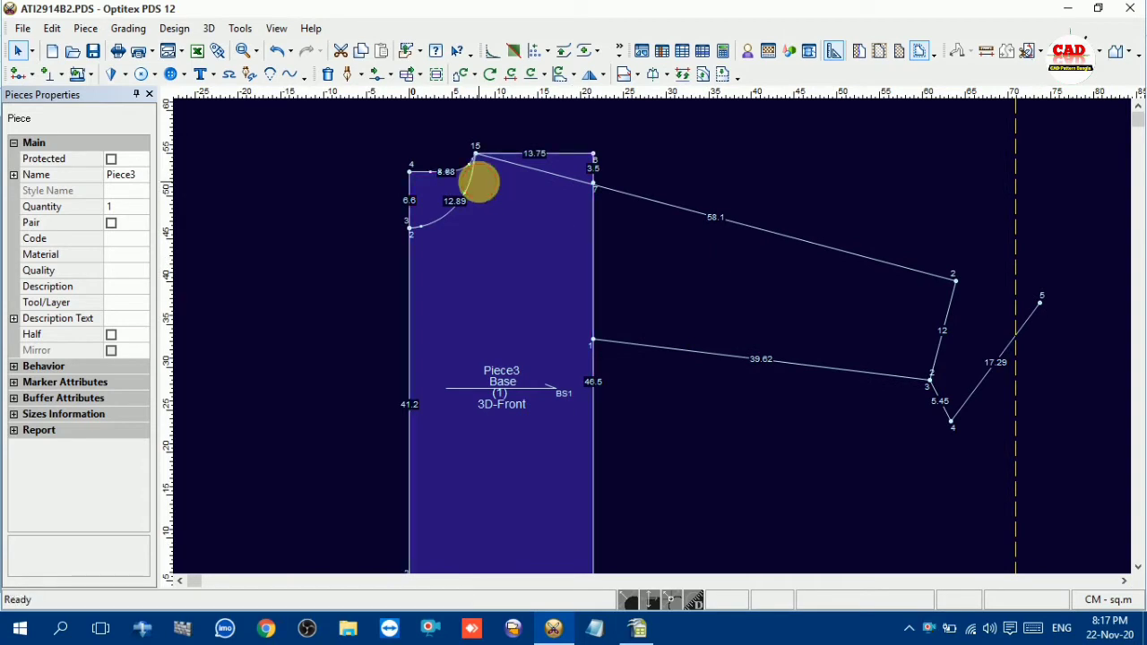
scroll(653, 332, up, 2)
scroll(663, 353, down, 3)
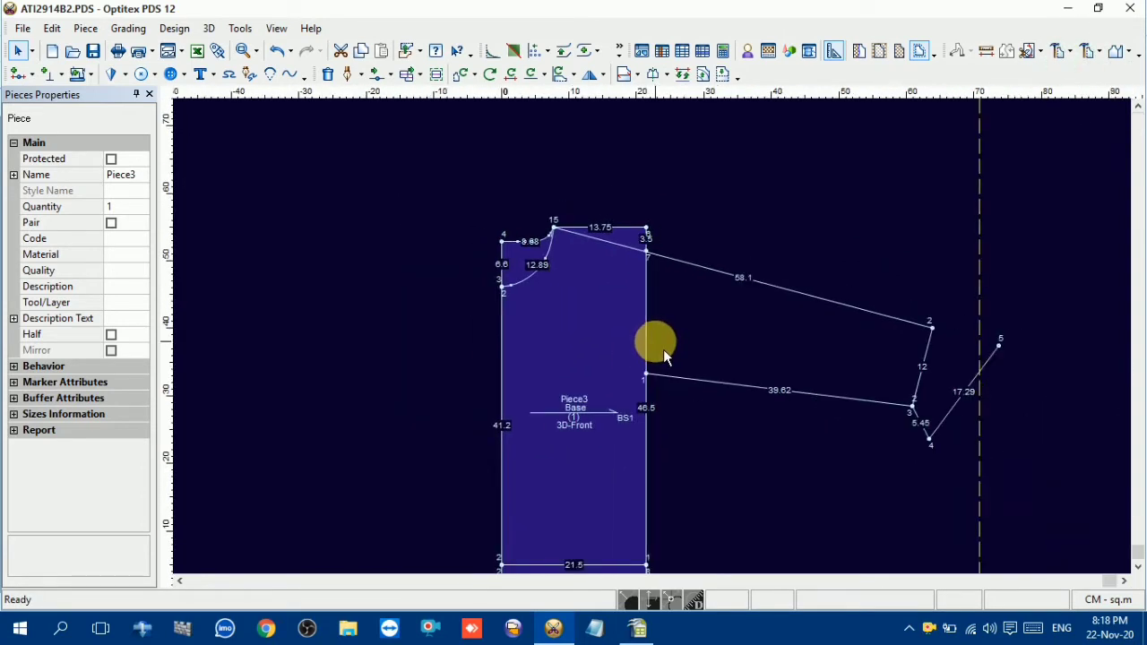
scroll(663, 357, up, 1)
scroll(659, 345, up, 2)
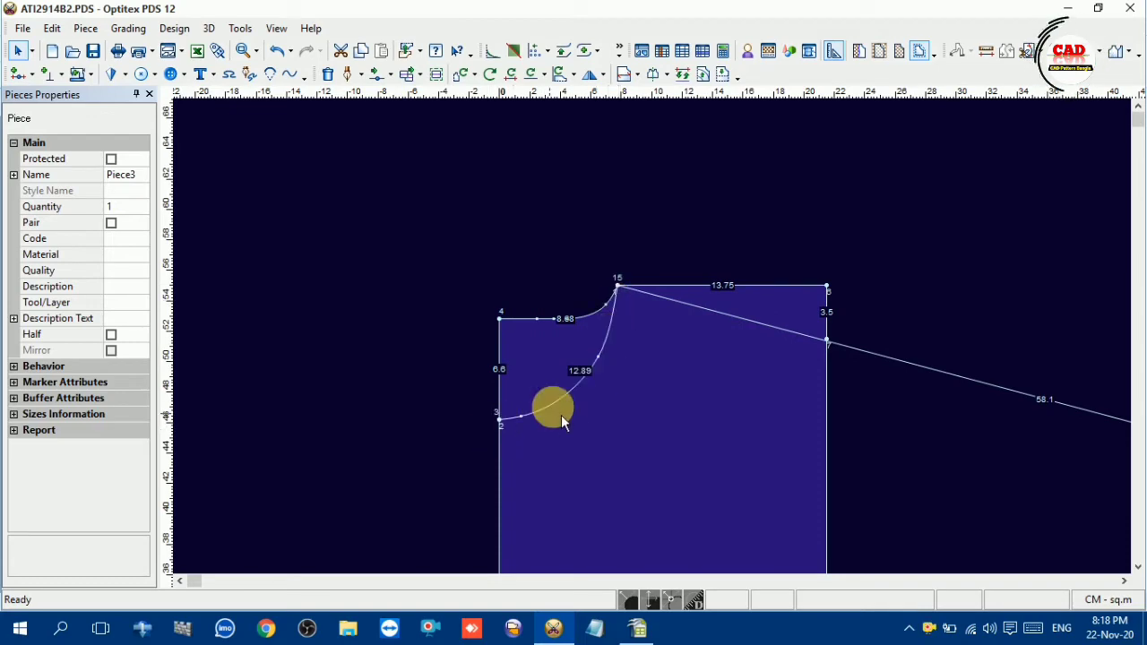
click(637, 628)
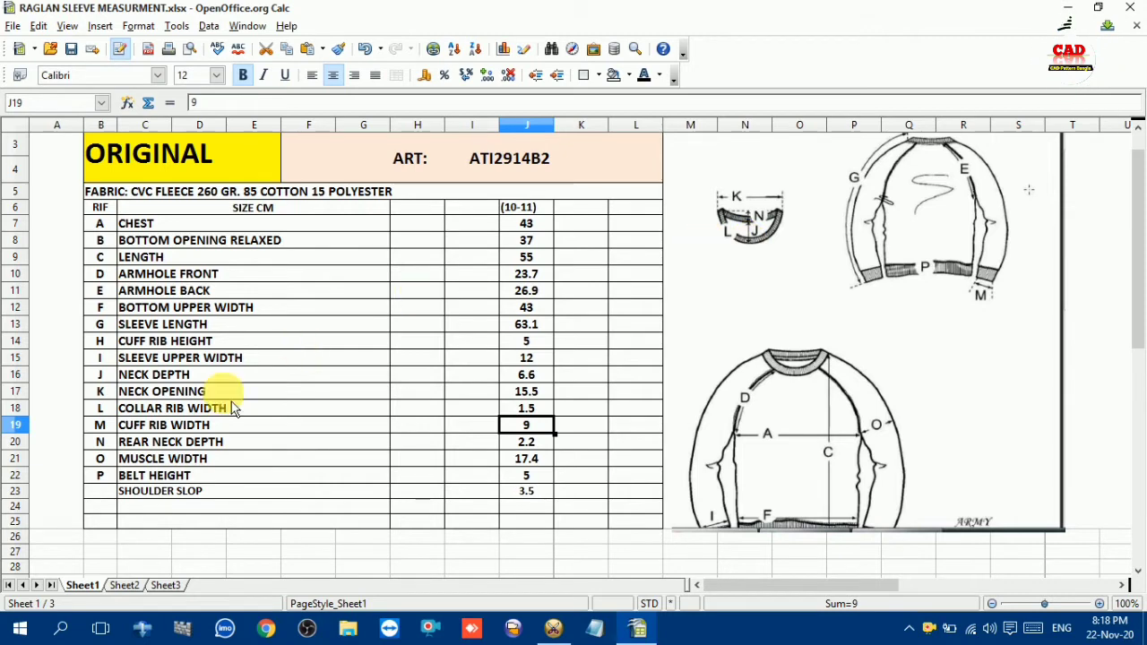
click(139, 410)
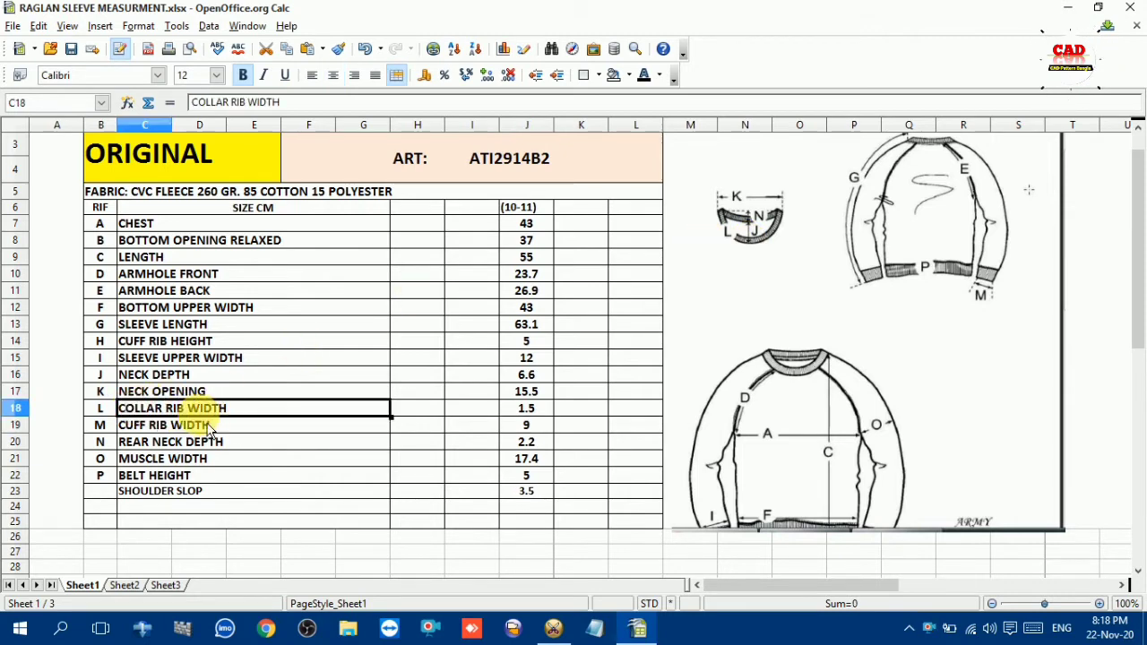
click(526, 411)
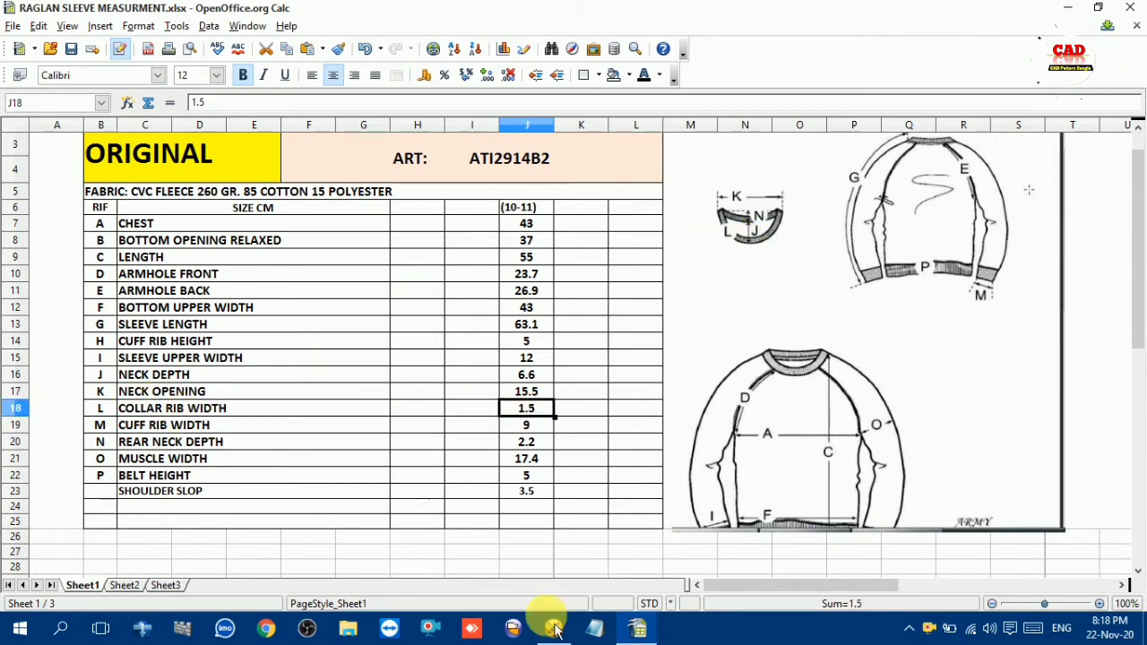
click(555, 629)
Open the calculator and begin entering the back neck curve length, starting with 8
right_click(330, 305)
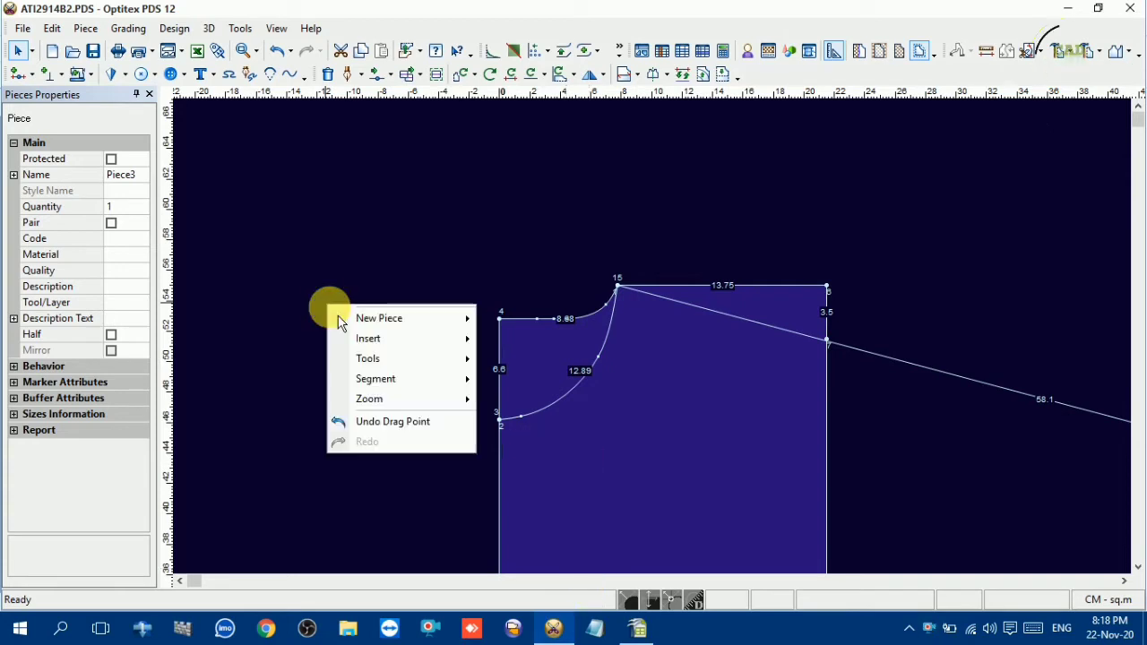
click(453, 265)
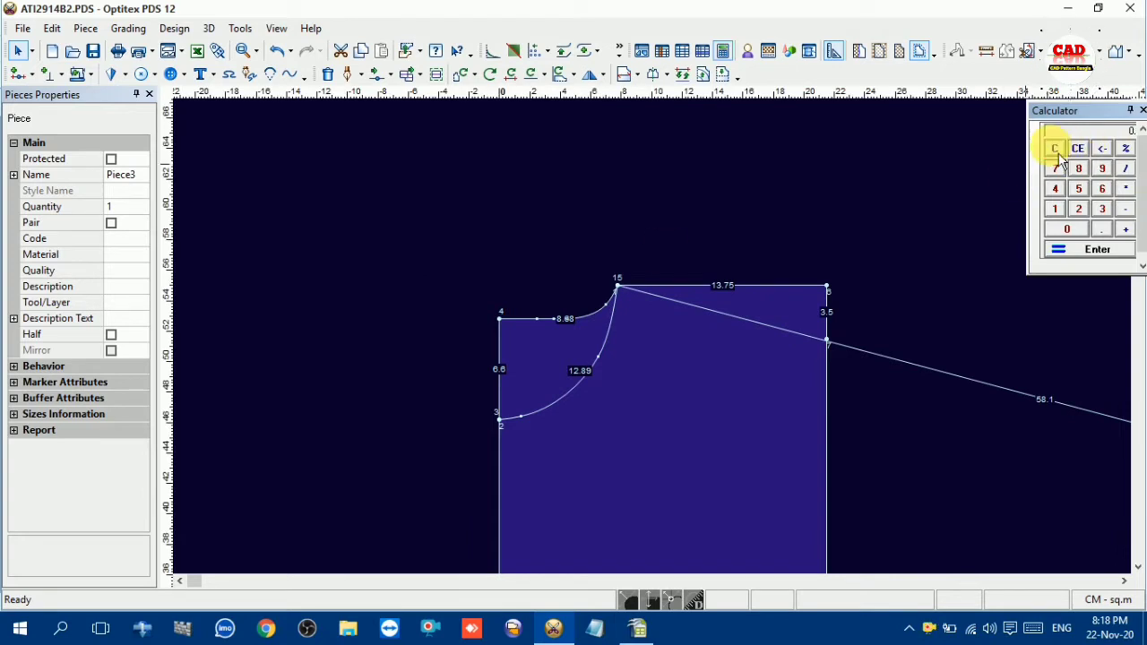
scroll(618, 334, up, 3)
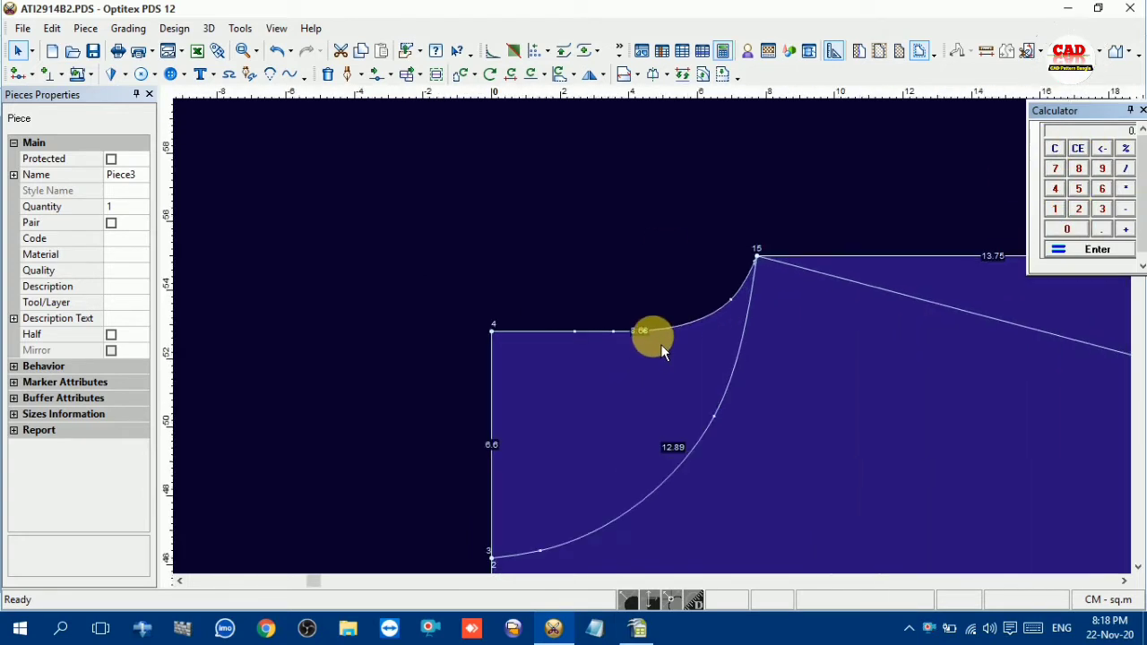
scroll(662, 369, down, 2)
scroll(660, 344, down, 1)
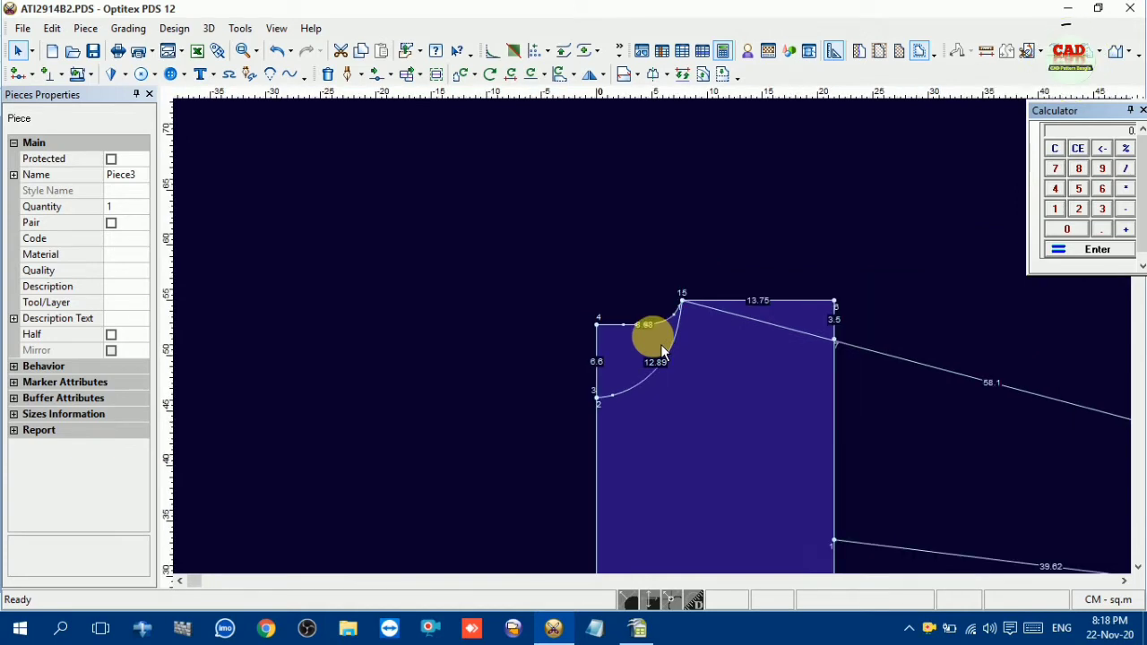
click(1100, 188)
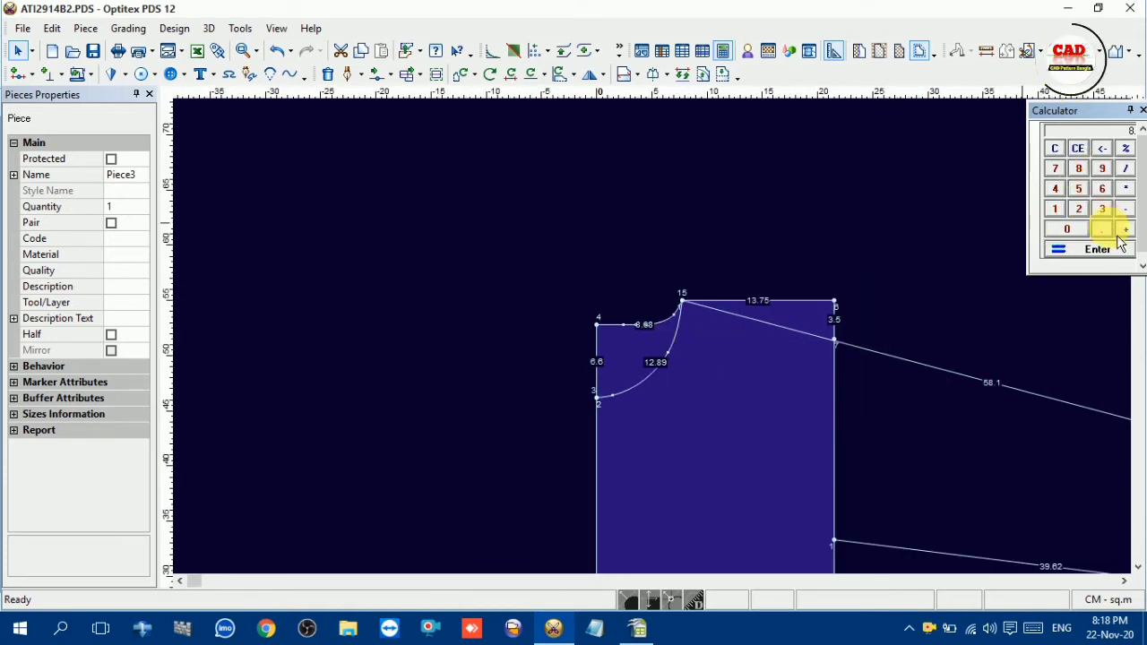
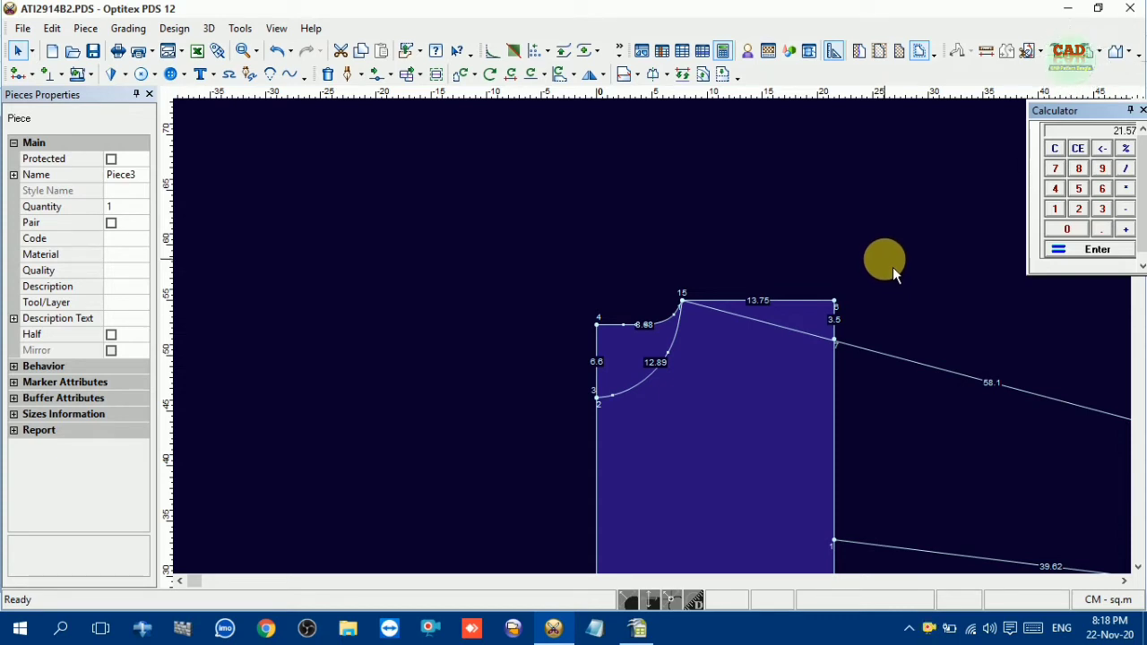
Double the half-neckline total in the calculator and create a rectangular piece 43 cm long and 3 cm wide
text(2)
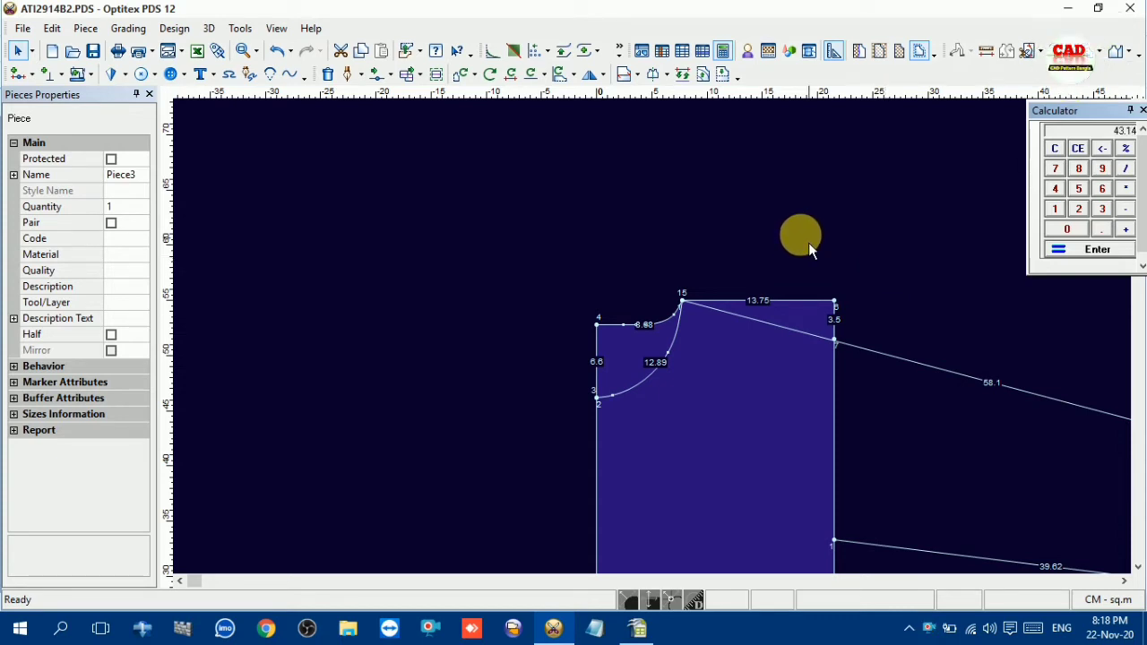
right_click(740, 219)
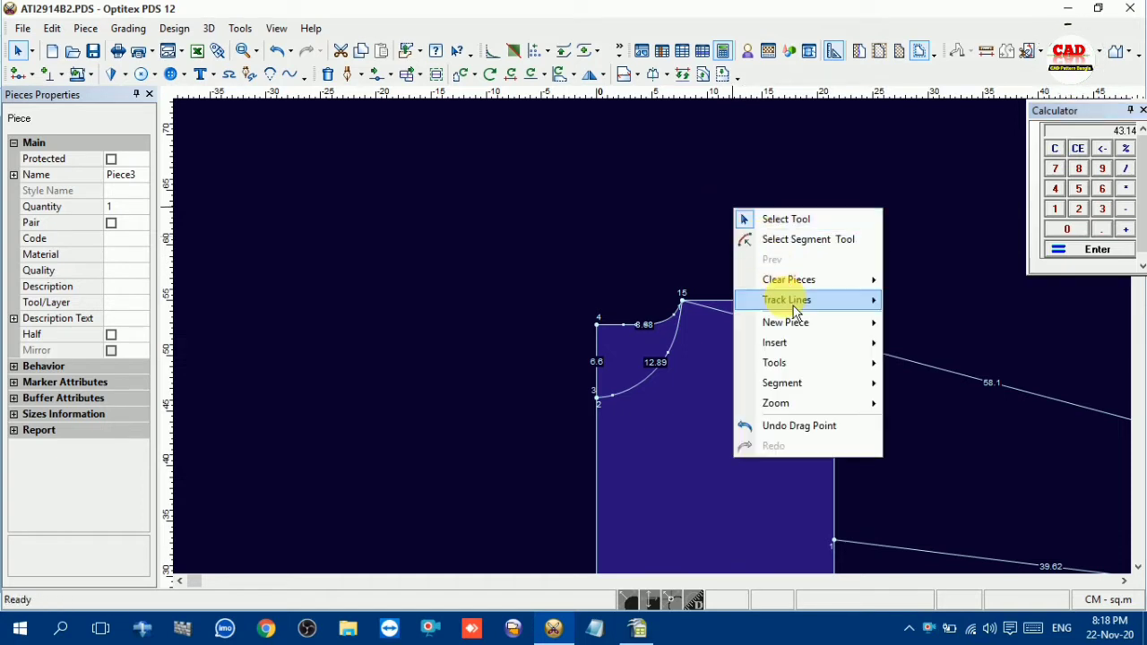
mouse_move(799, 325)
click(953, 333)
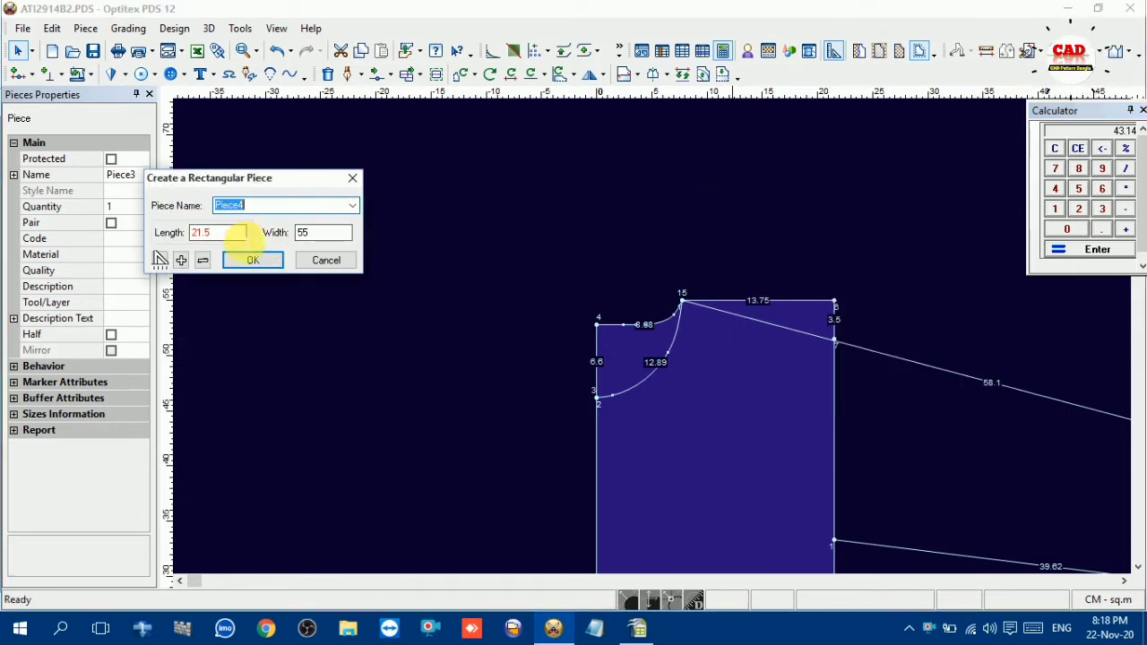
key(Tab)
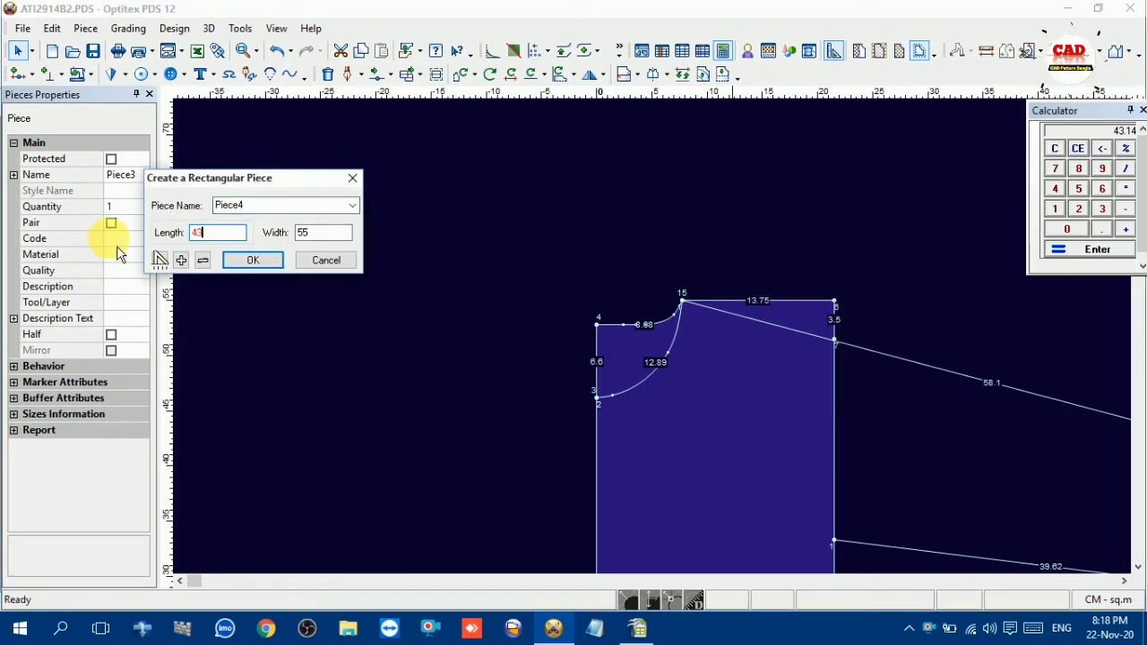
text(43)
key(Tab)
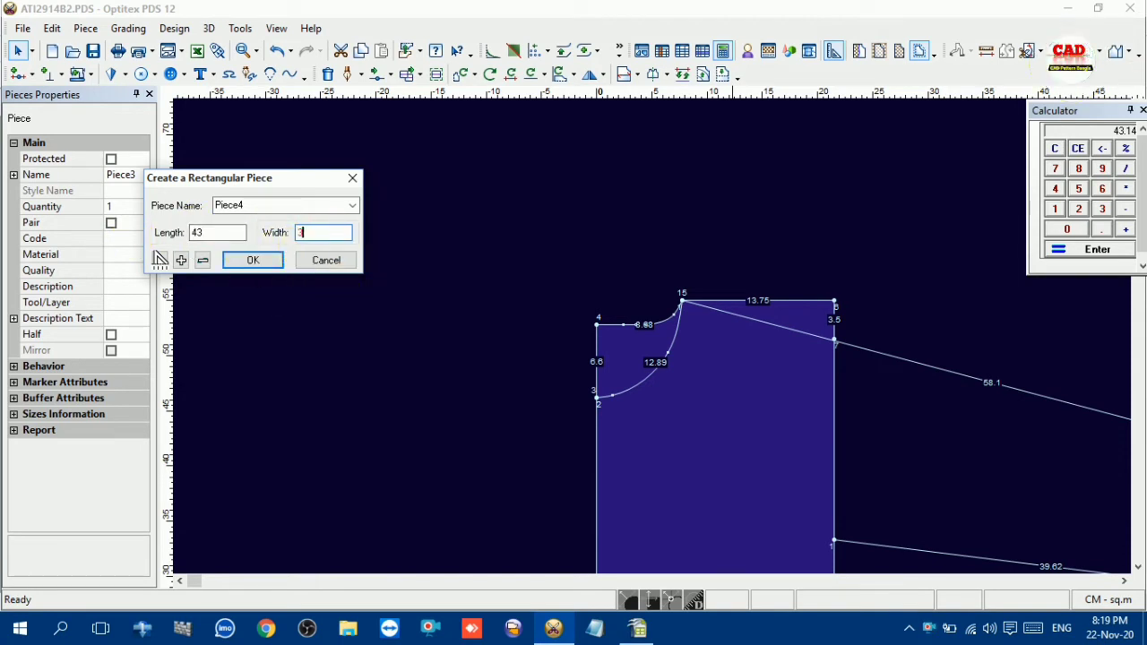
text(3)
key(Return)
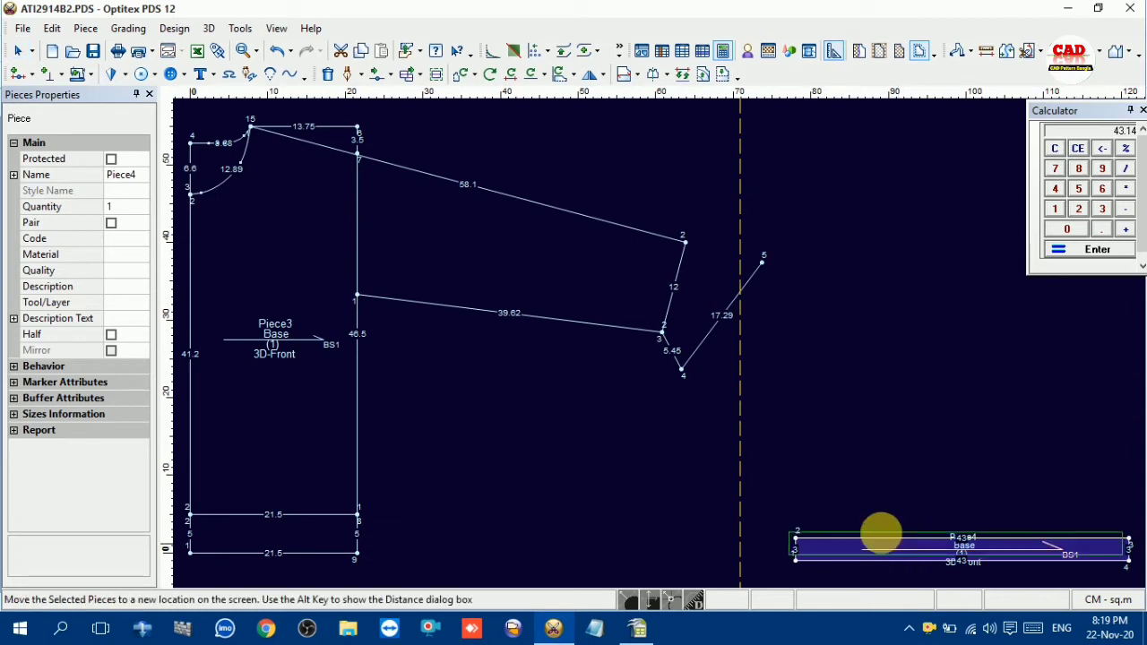
Place the 43 cm strip beside the sleeve's outer end and name it NECK BINDING 1X1
drag(881, 536, 845, 353)
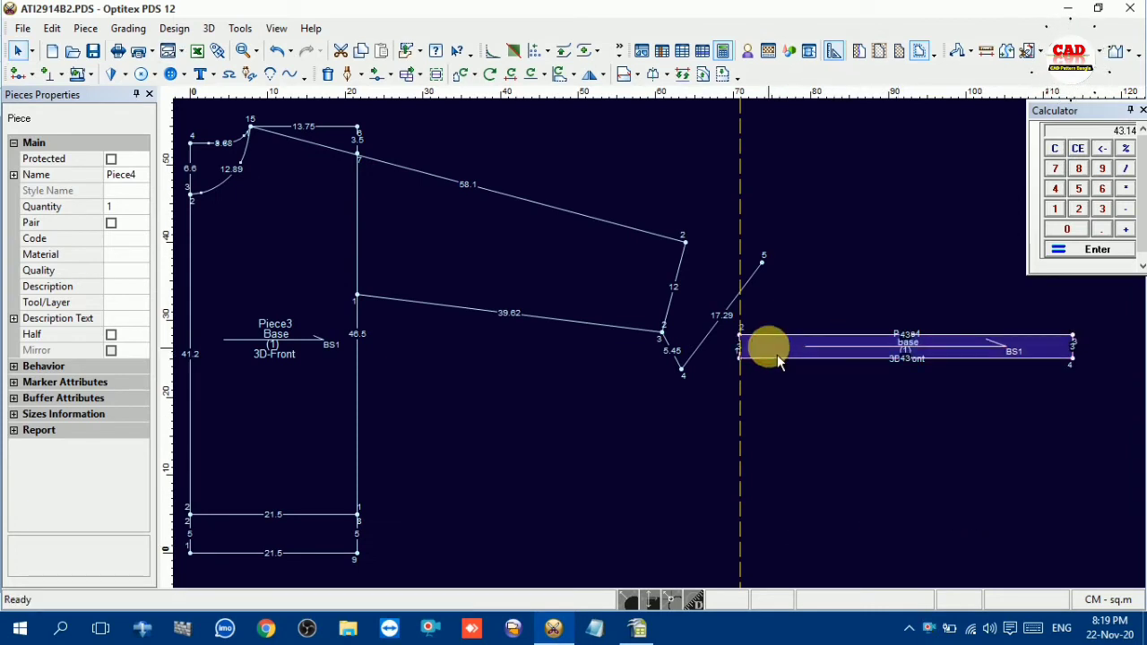
click(119, 174)
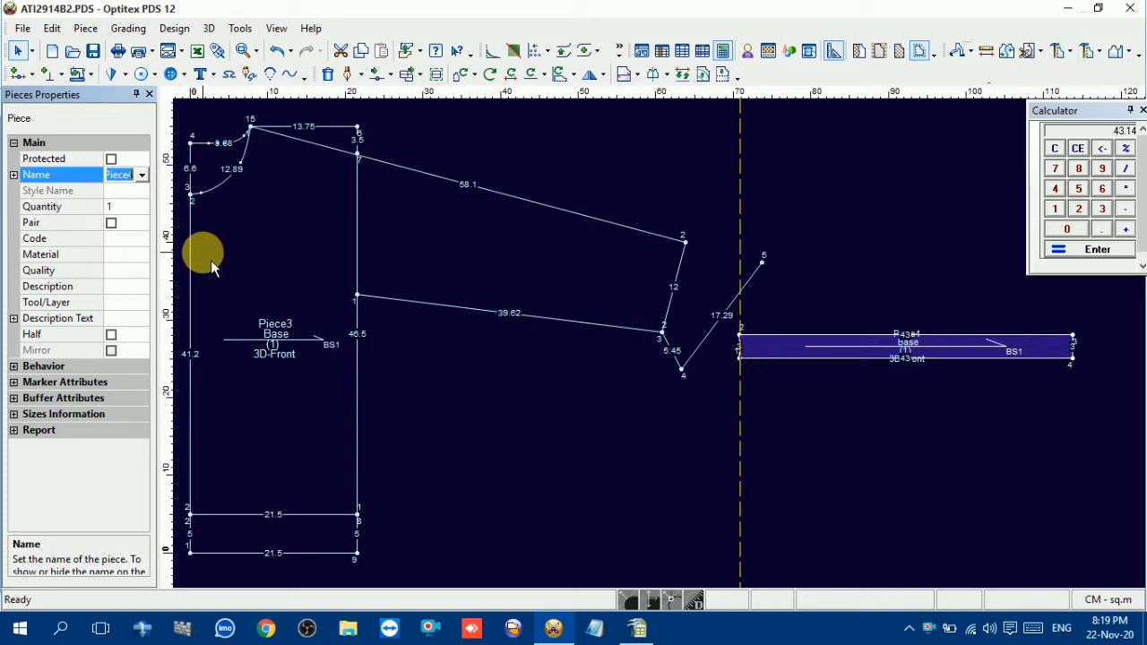
text(NEC)
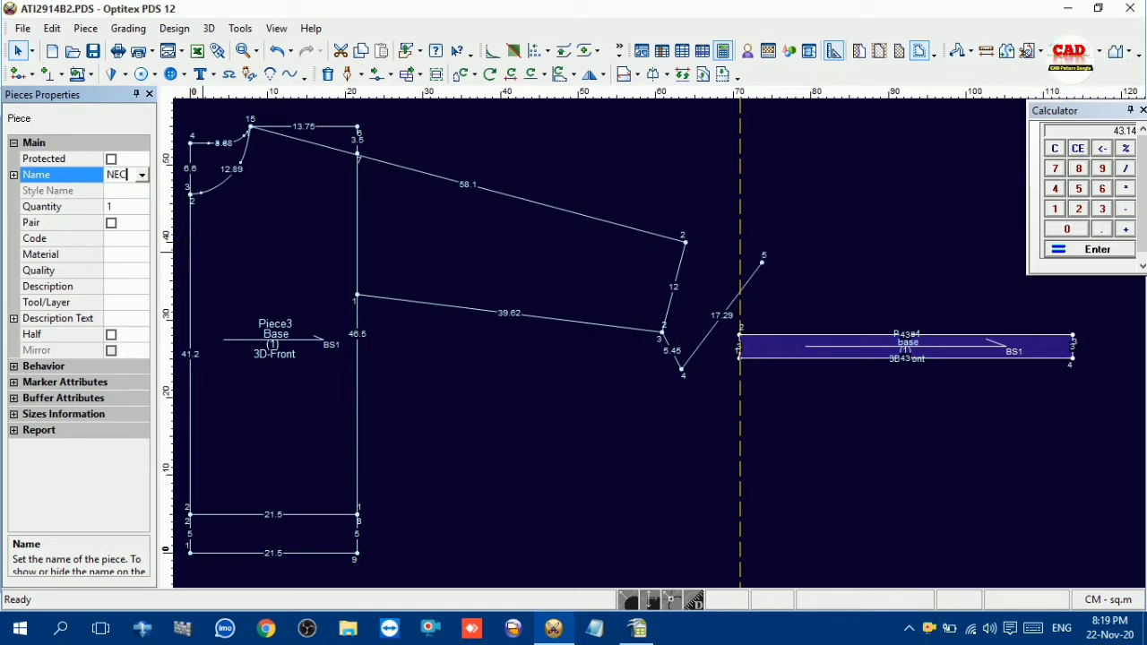
text(K)
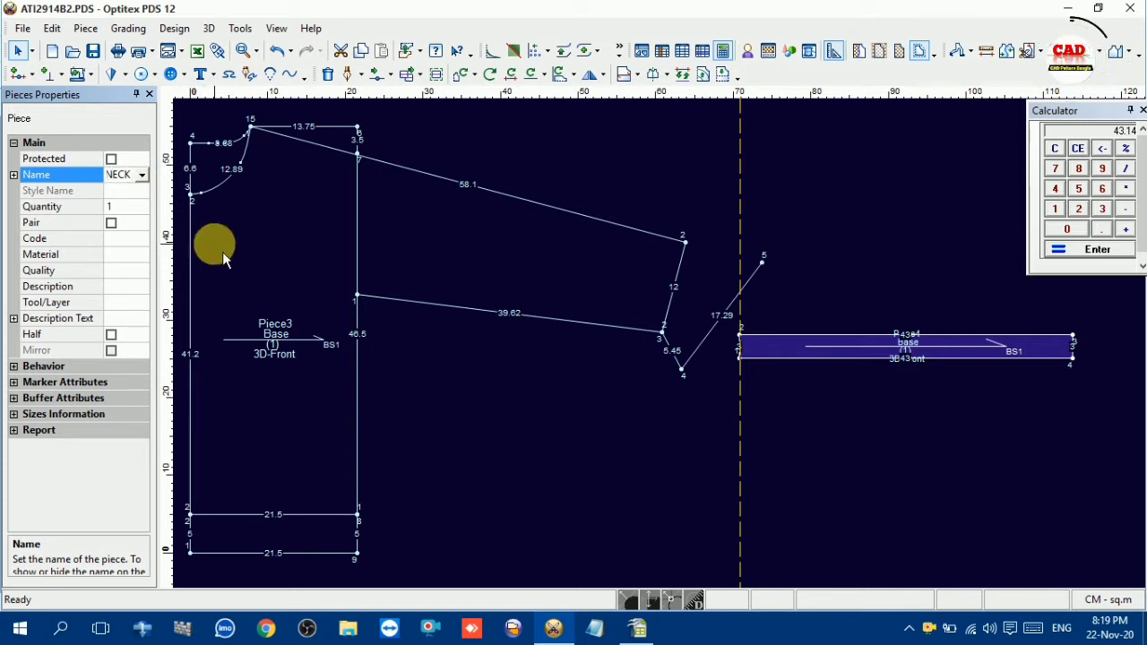
text( B)
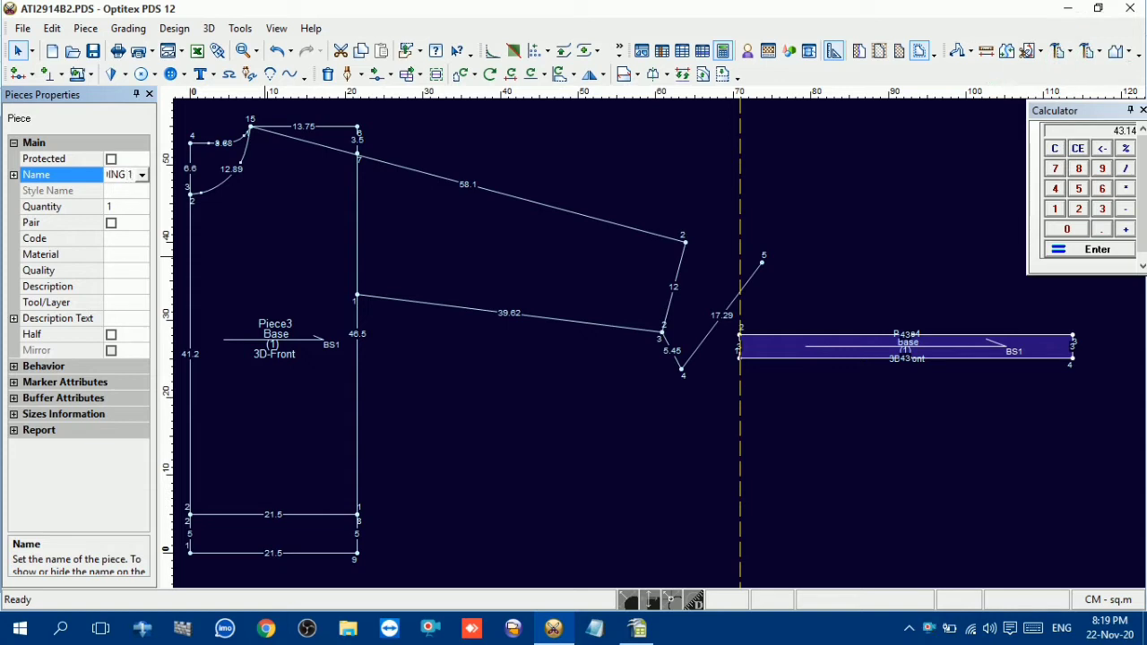
text(x)
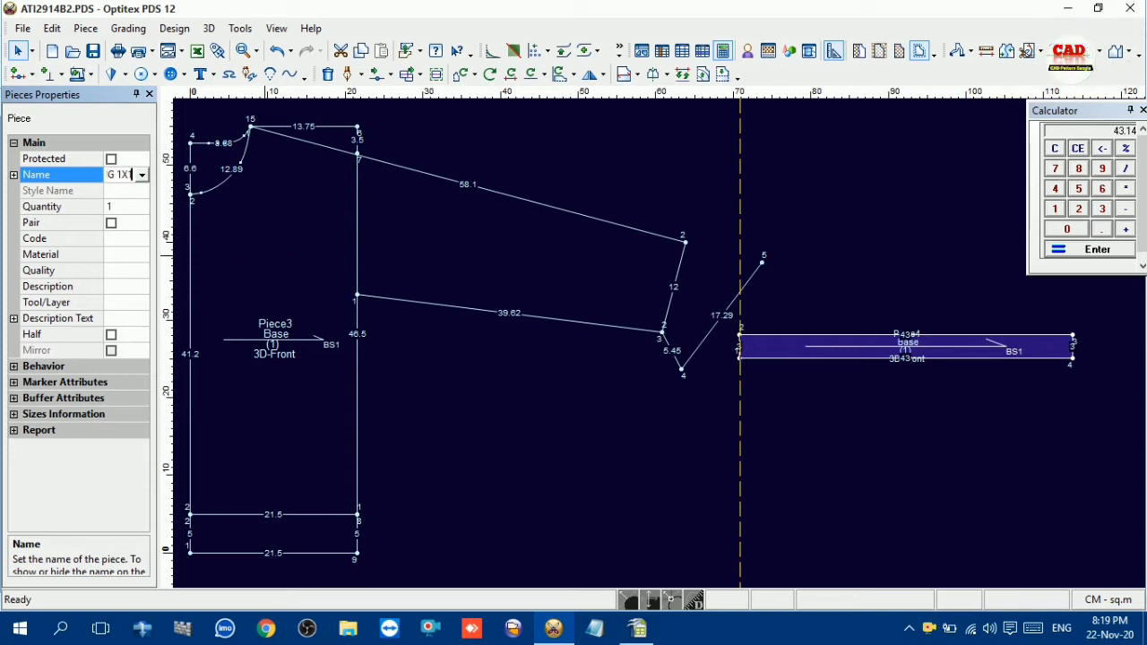
Assign the SHELL material to the neck binding piece and deselect it
click(145, 257)
click(143, 256)
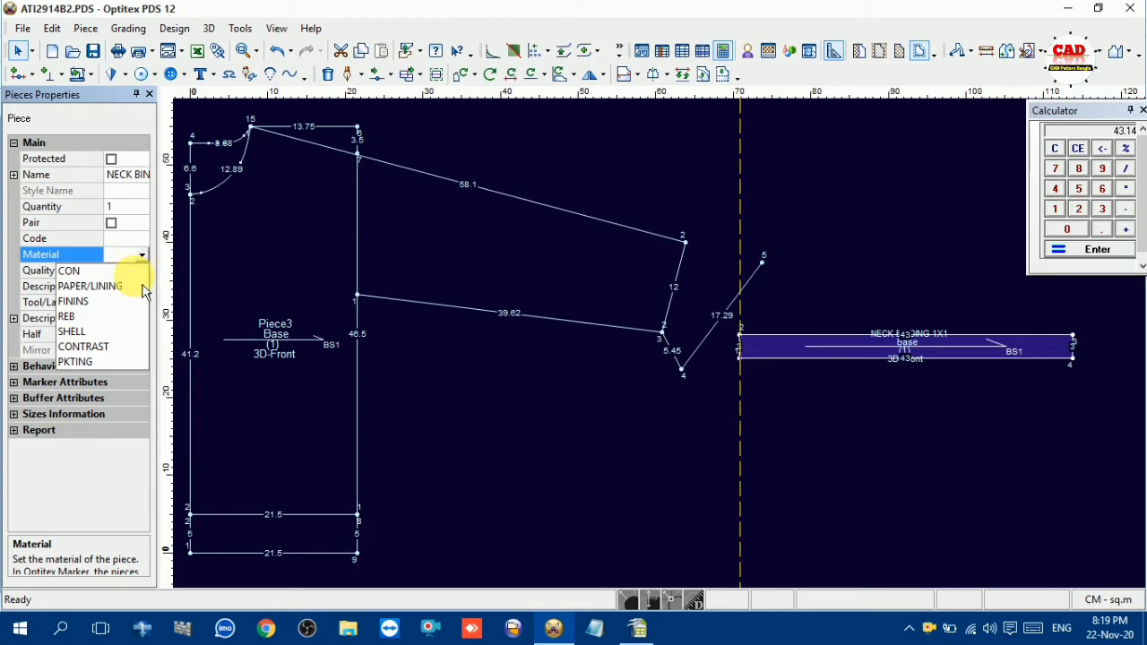
click(87, 331)
click(502, 250)
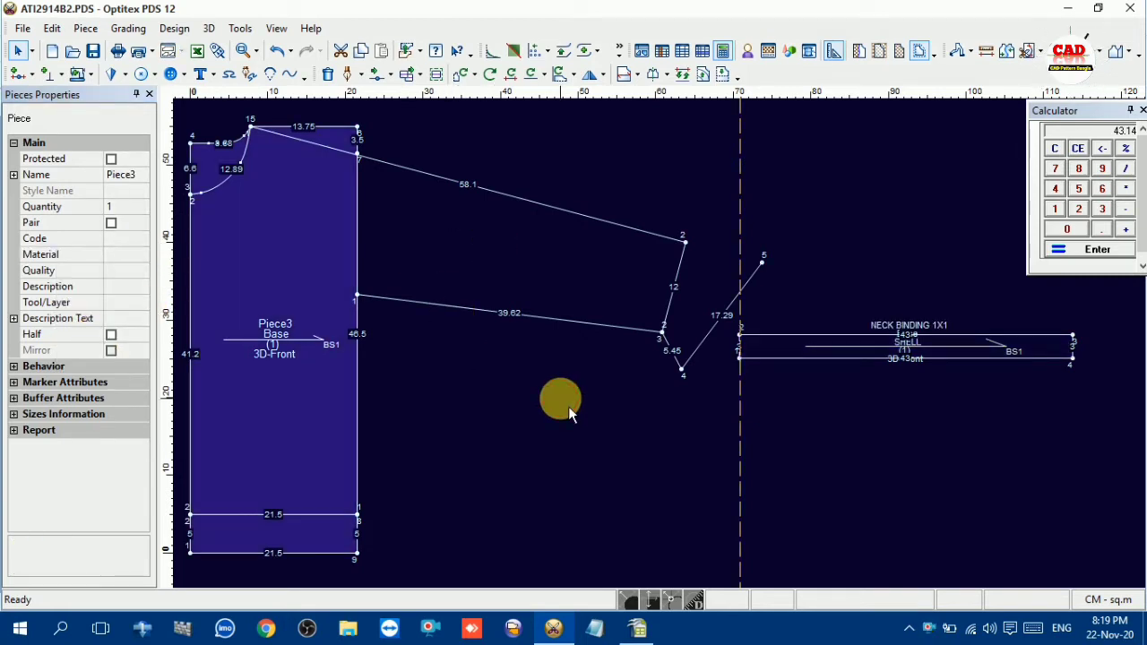
Look up the belt height, bottom upper width and relaxed bottom opening in the OpenOffice Calc chart and return to Optitex PDS
scroll(532, 382, down, 1)
scroll(661, 344, up, 2)
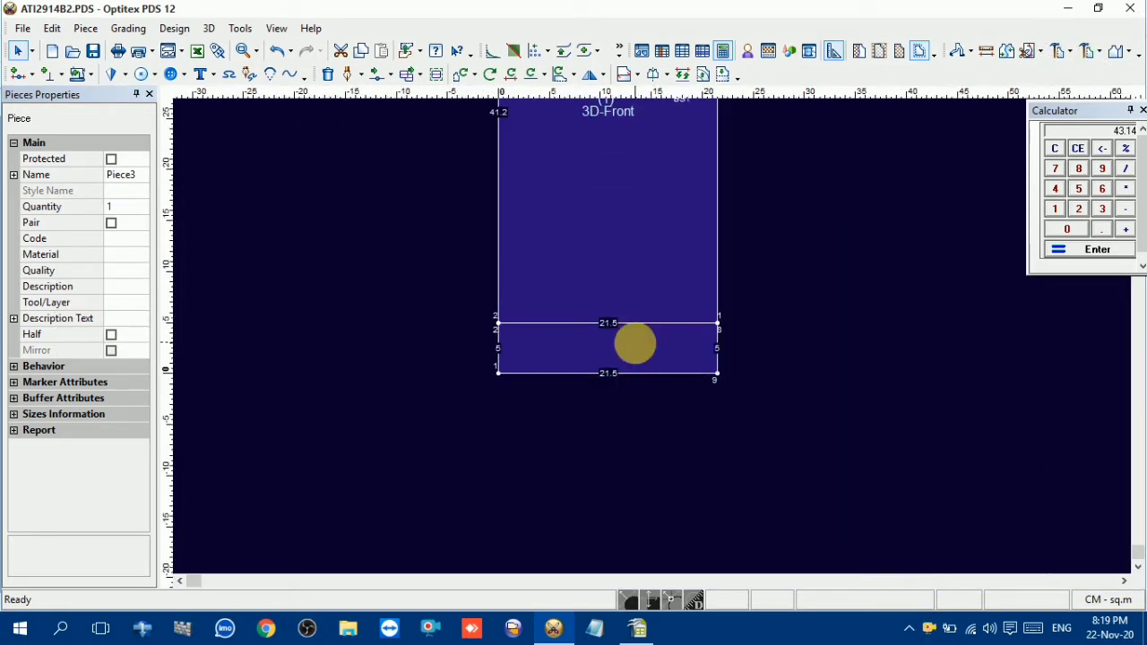
click(636, 628)
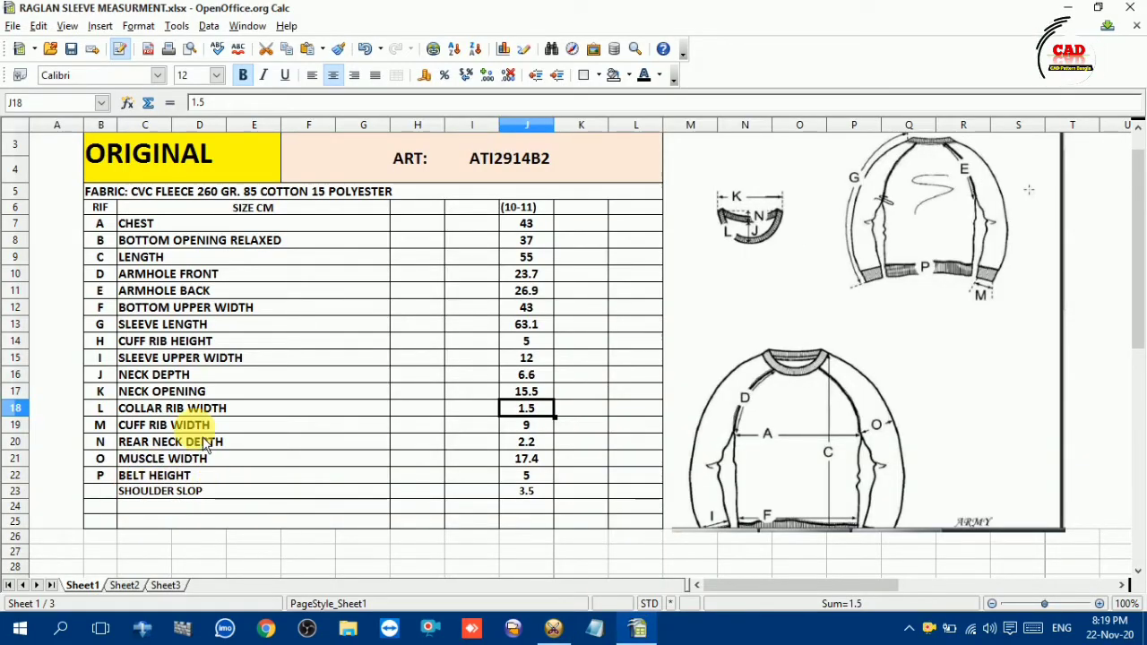
click(170, 477)
click(526, 475)
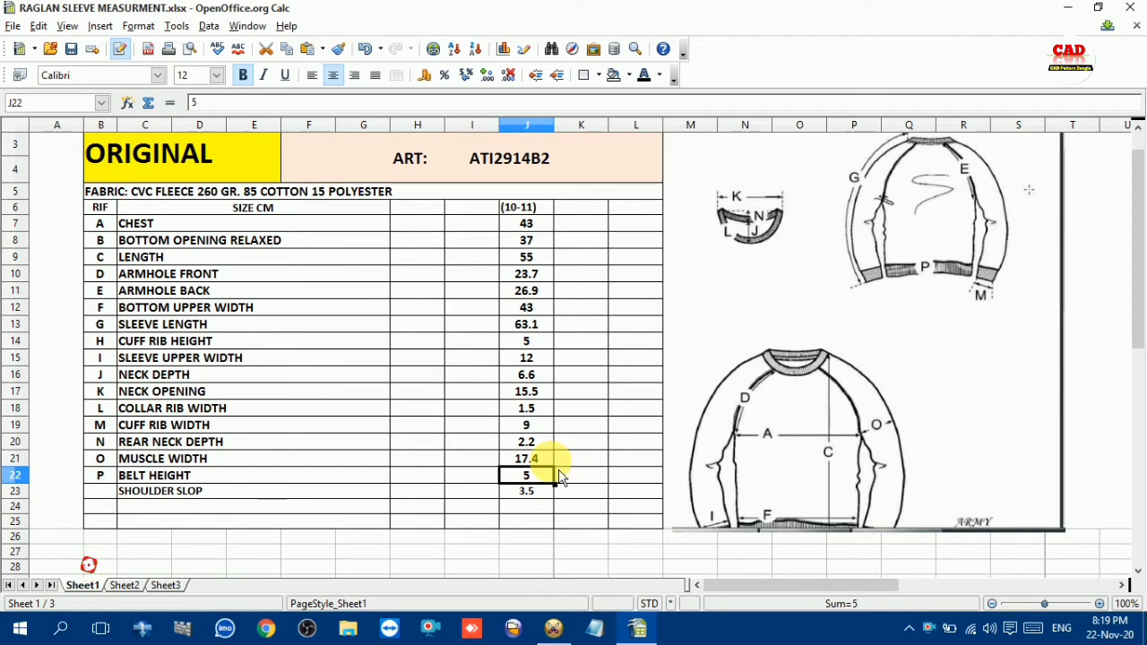
click(210, 311)
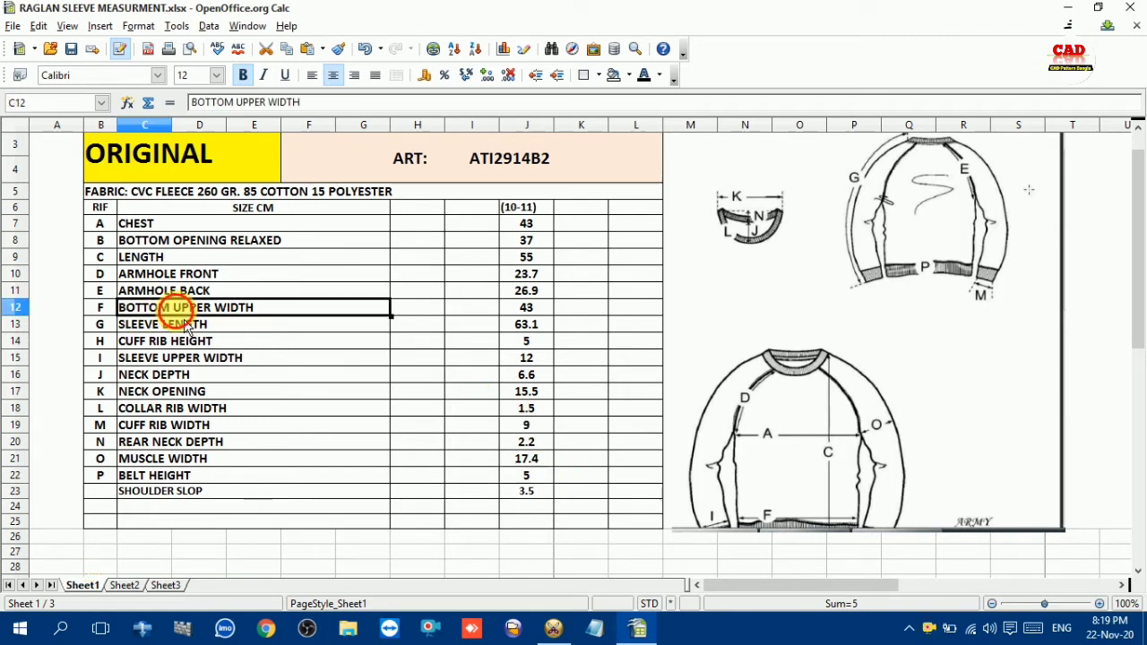
click(529, 310)
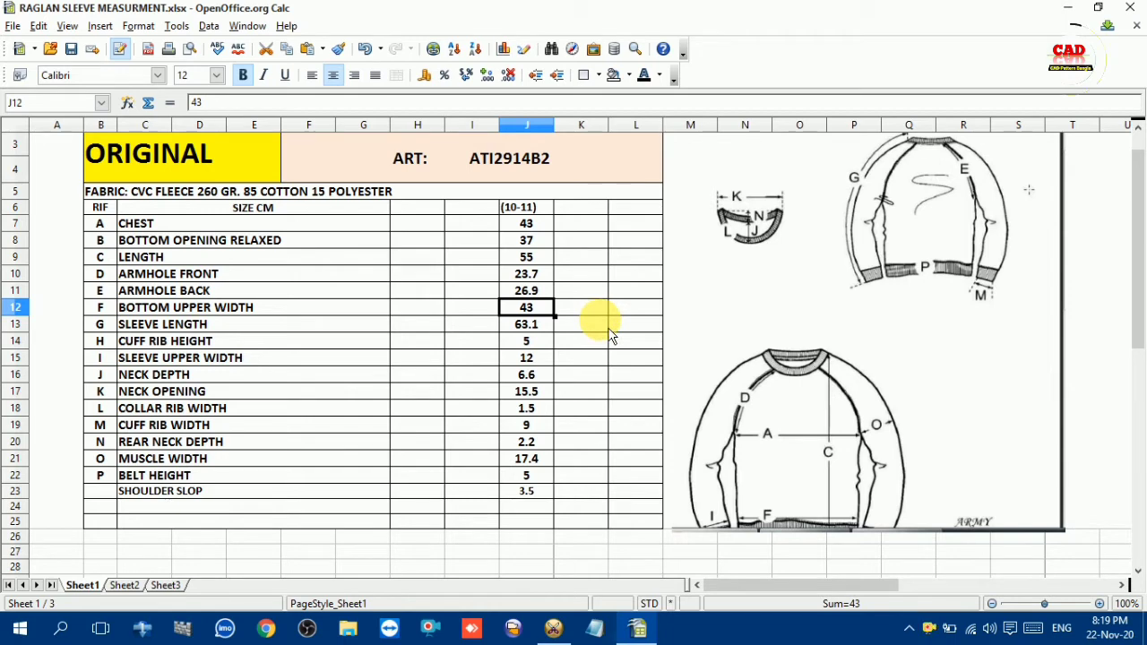
click(238, 242)
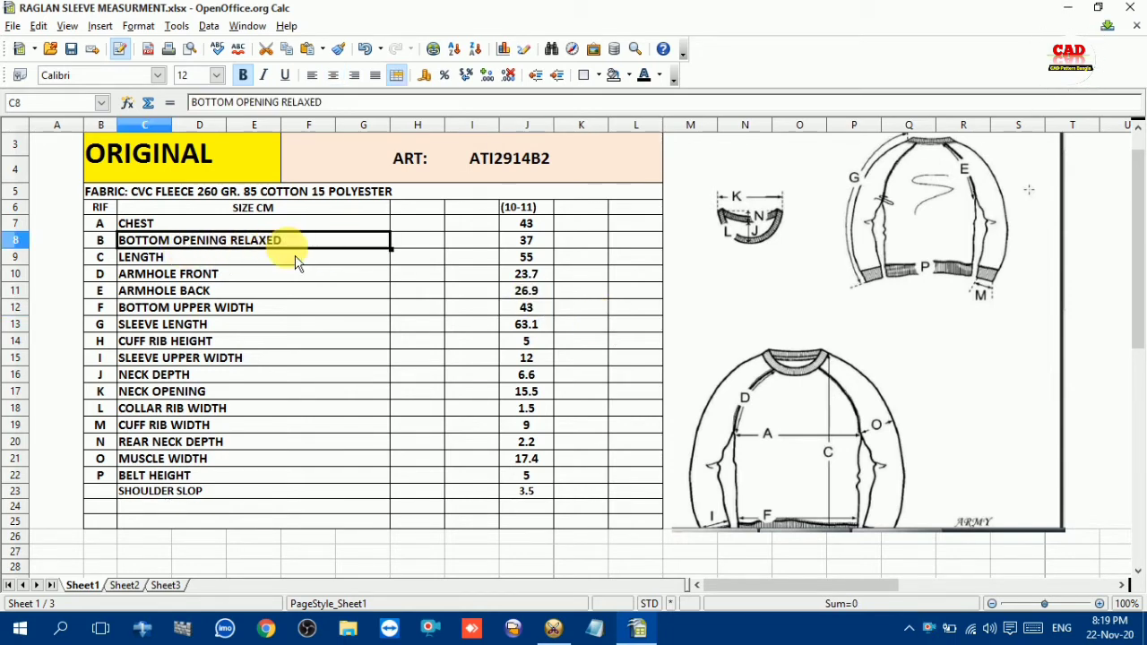
click(535, 245)
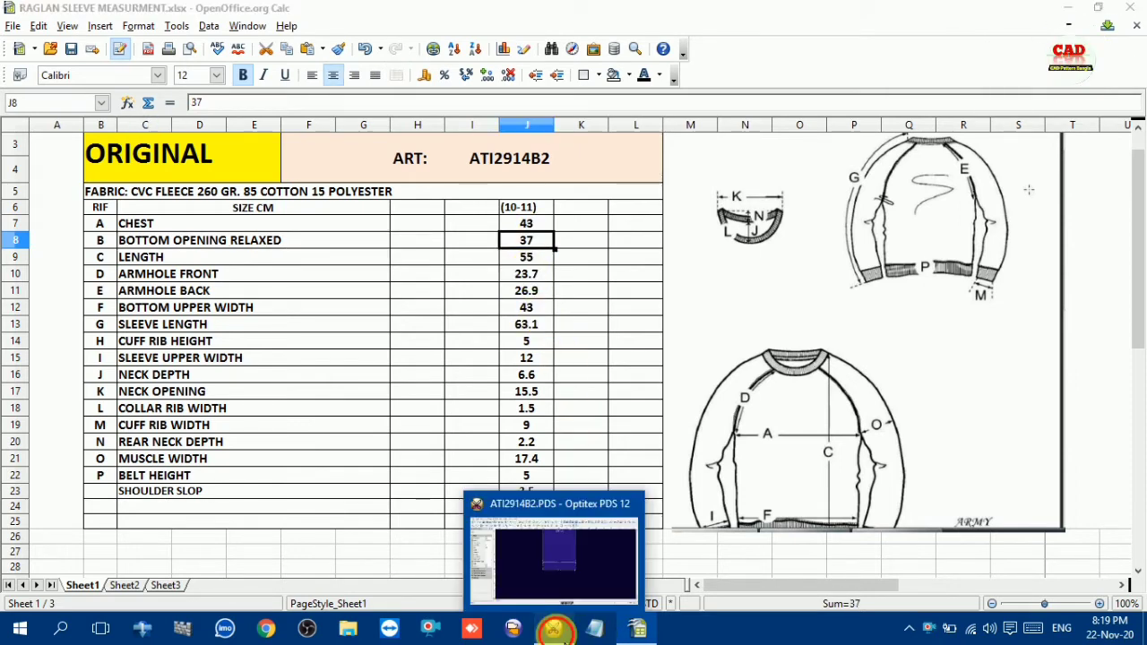
click(554, 629)
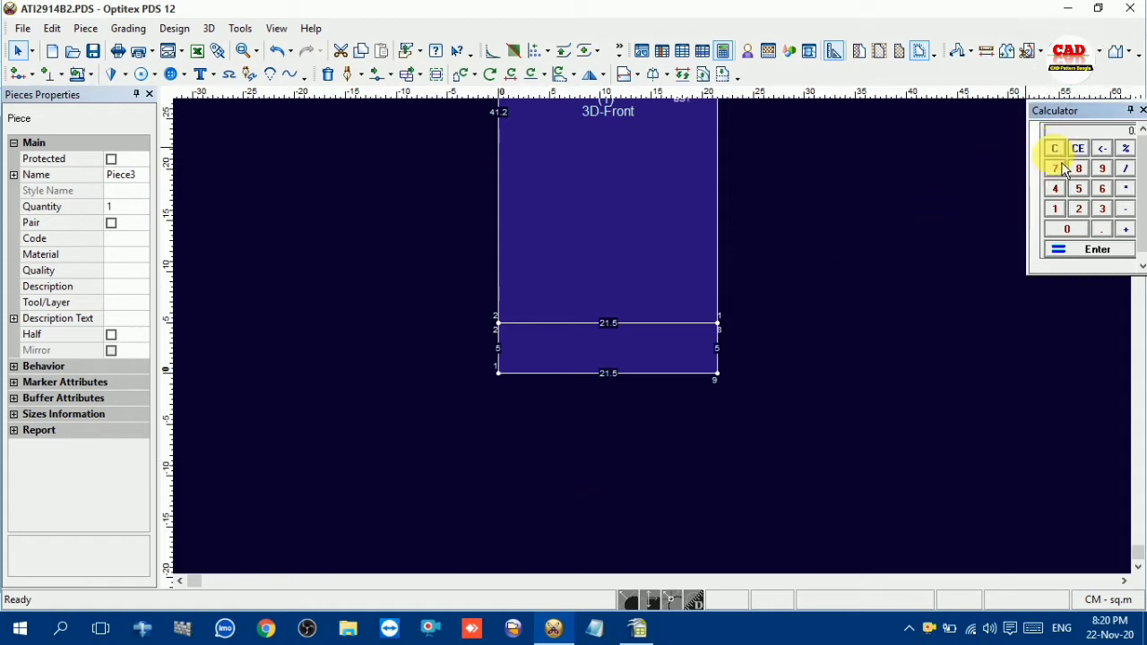
click(1055, 169)
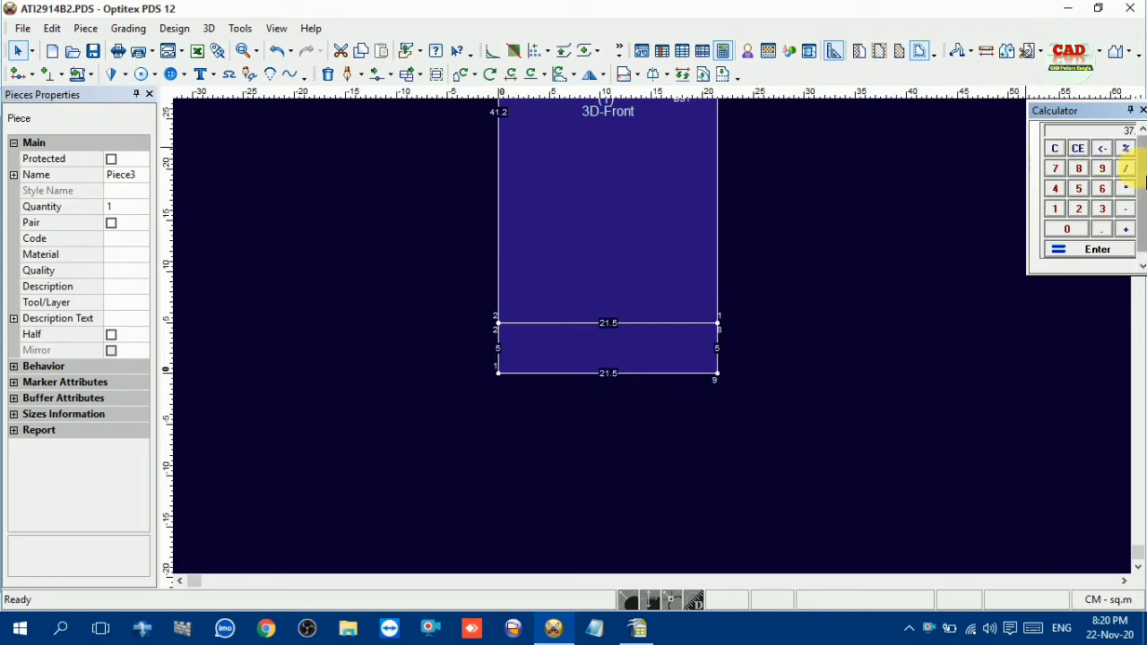
click(1085, 214)
click(1106, 250)
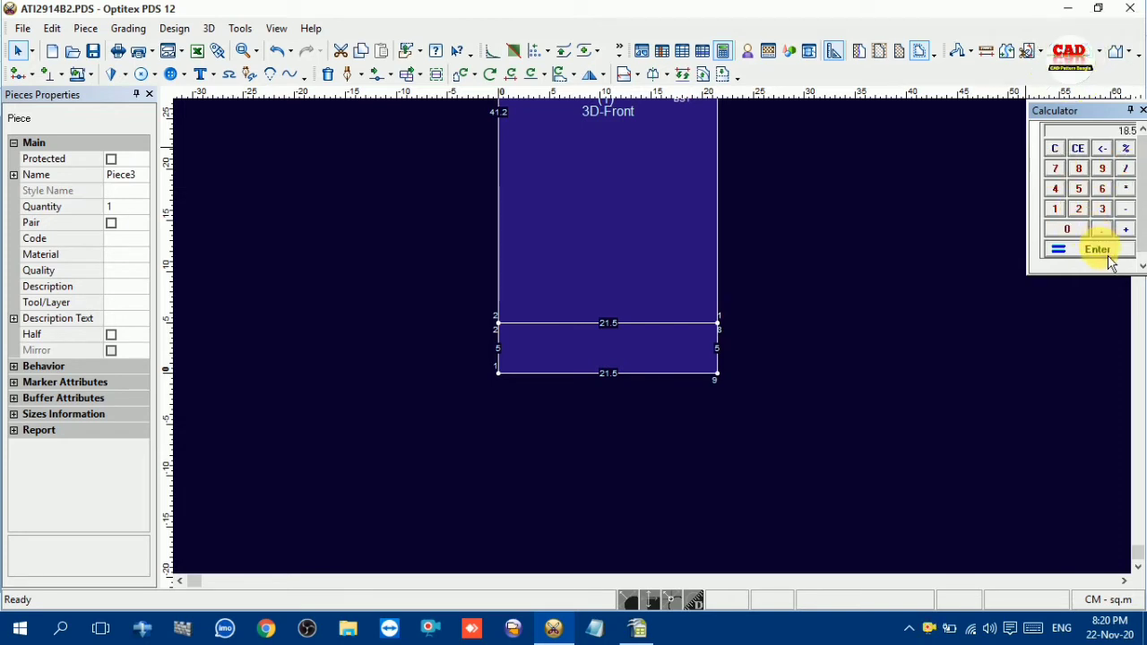
click(1055, 148)
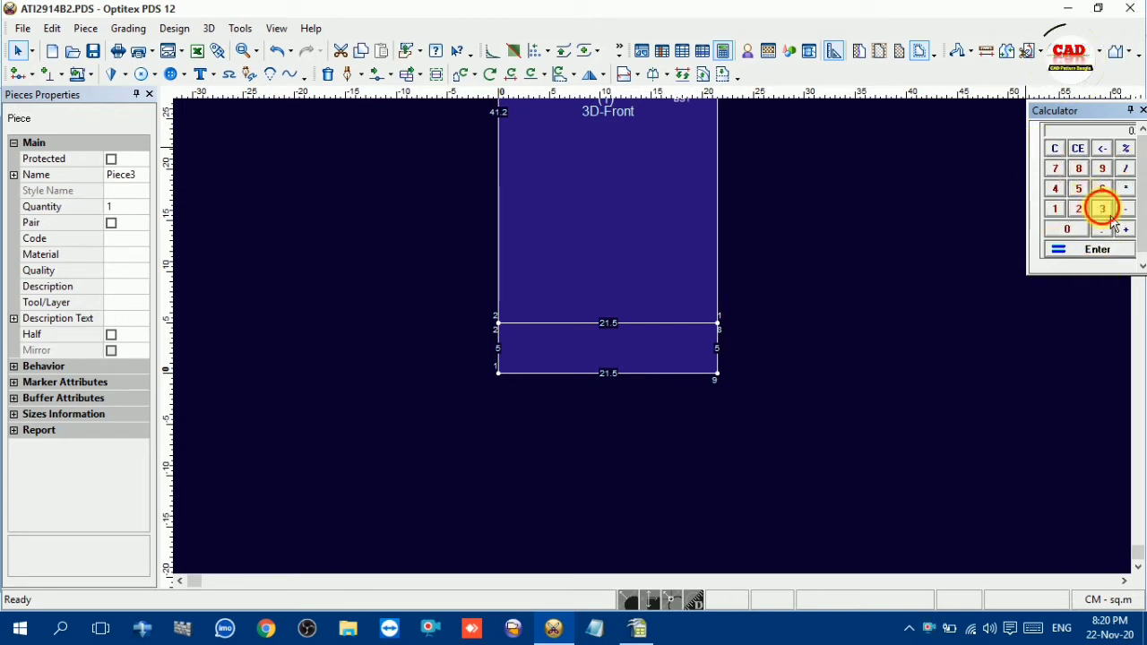
Multiply the 37 cm relaxed bottom opening by 2 in the calculator
click(1102, 208)
click(1055, 169)
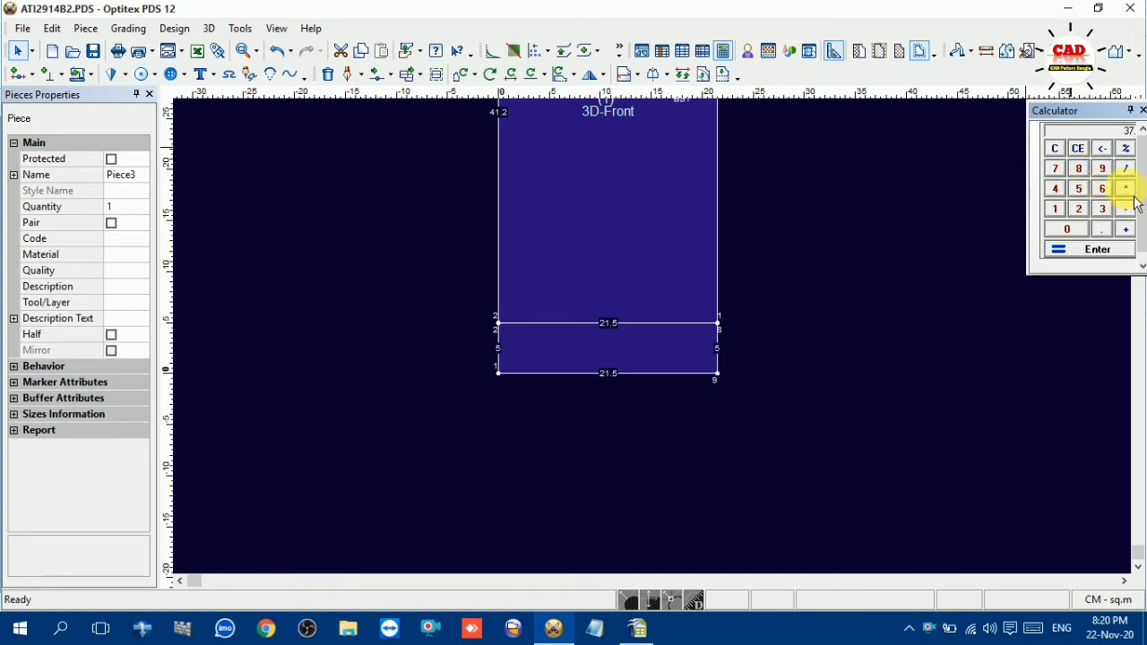
click(1080, 210)
click(1089, 251)
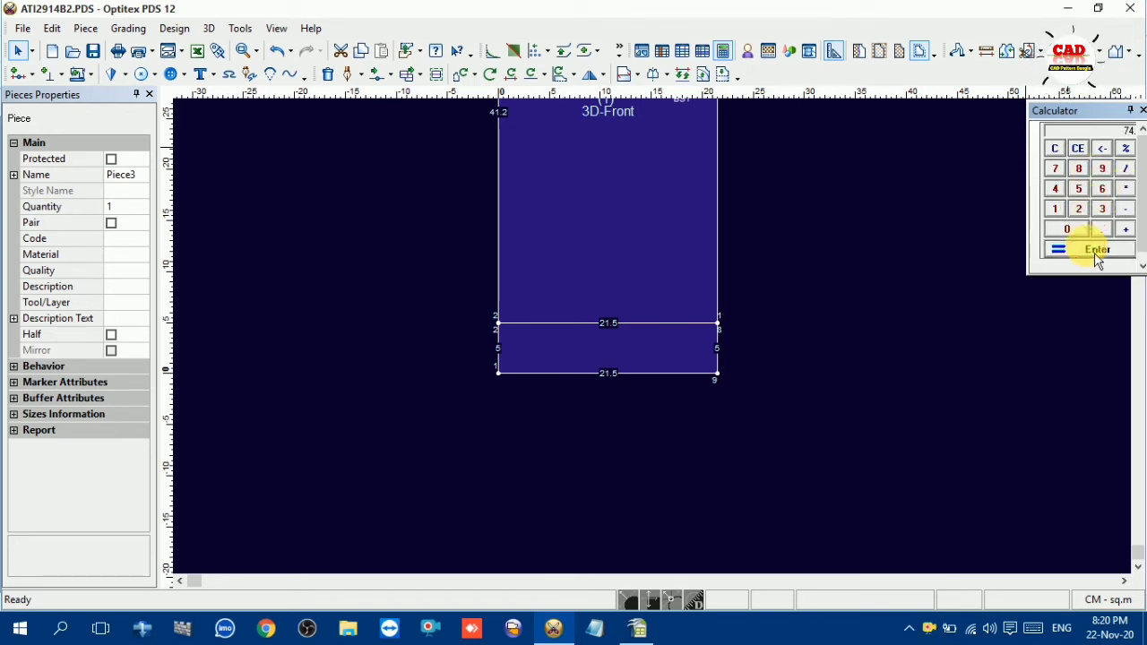
Create a rectangular piece 74 cm long and 10 cm wide for the bottom belt
right_click(828, 260)
mouse_move(876, 368)
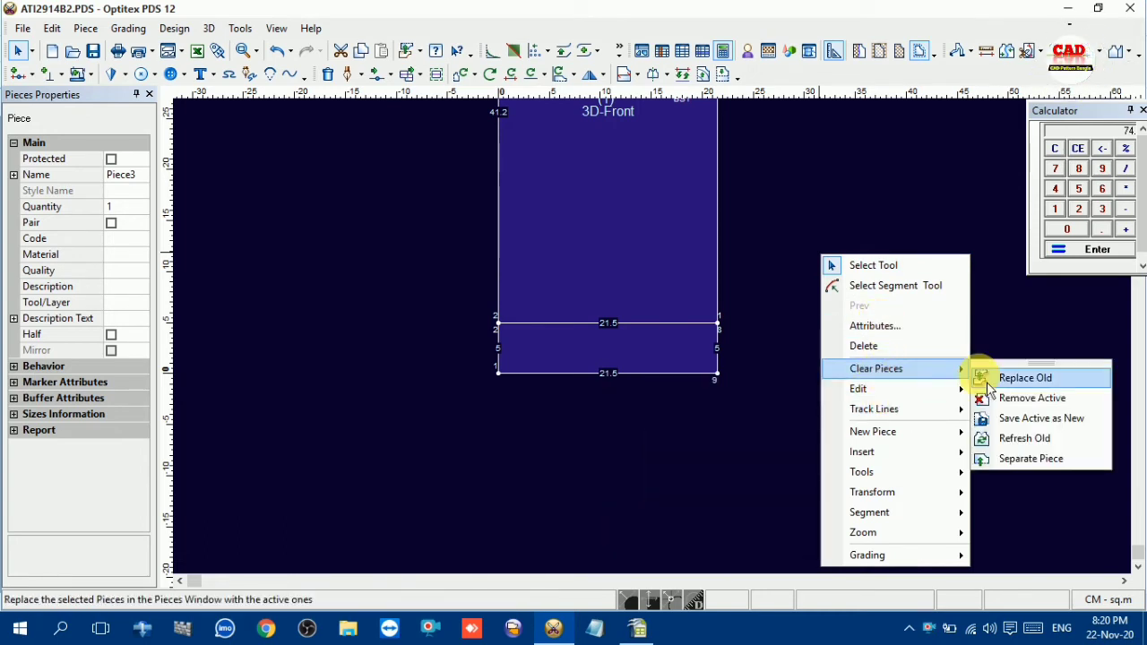
mouse_move(890, 430)
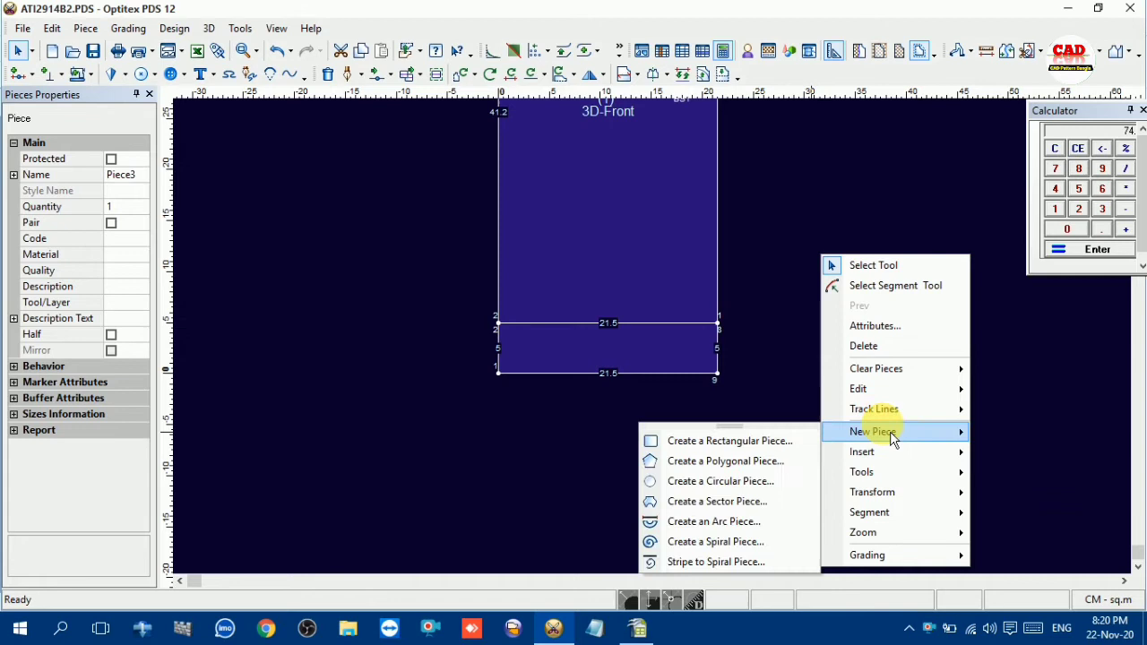
click(761, 439)
double_click(223, 236)
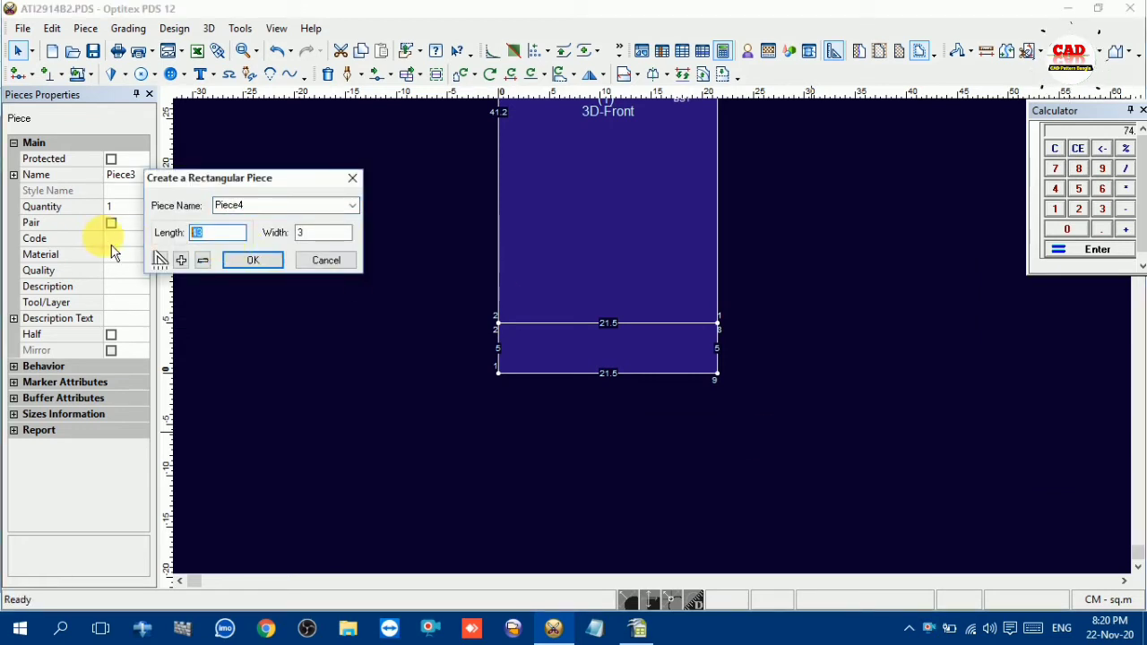
text(74)
double_click(314, 233)
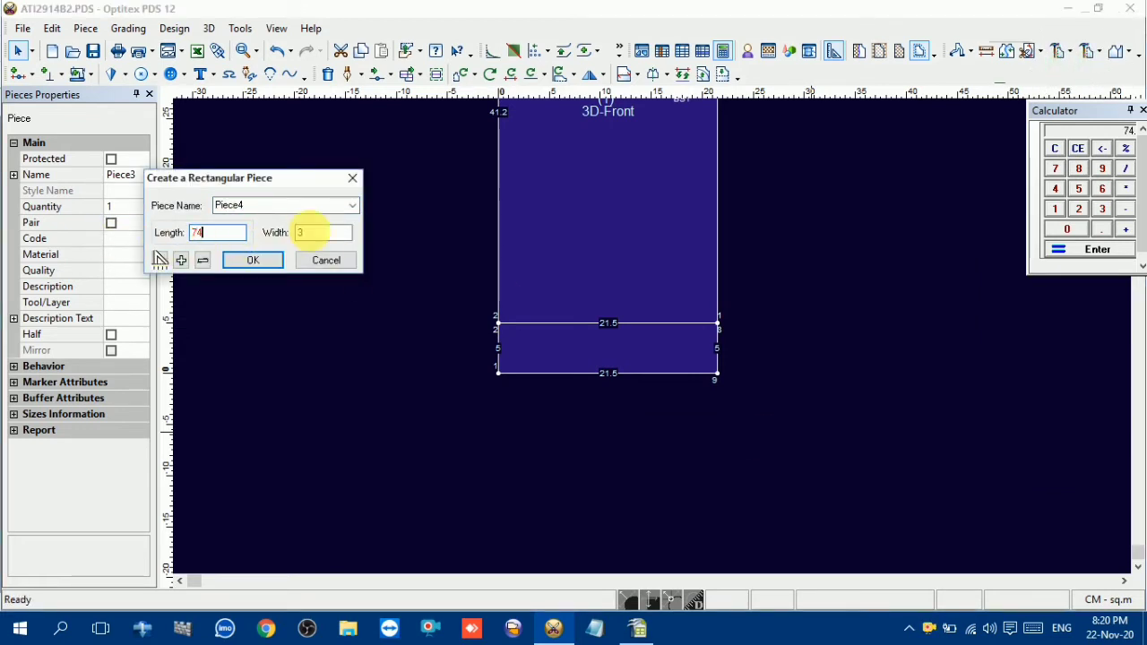
text(10)
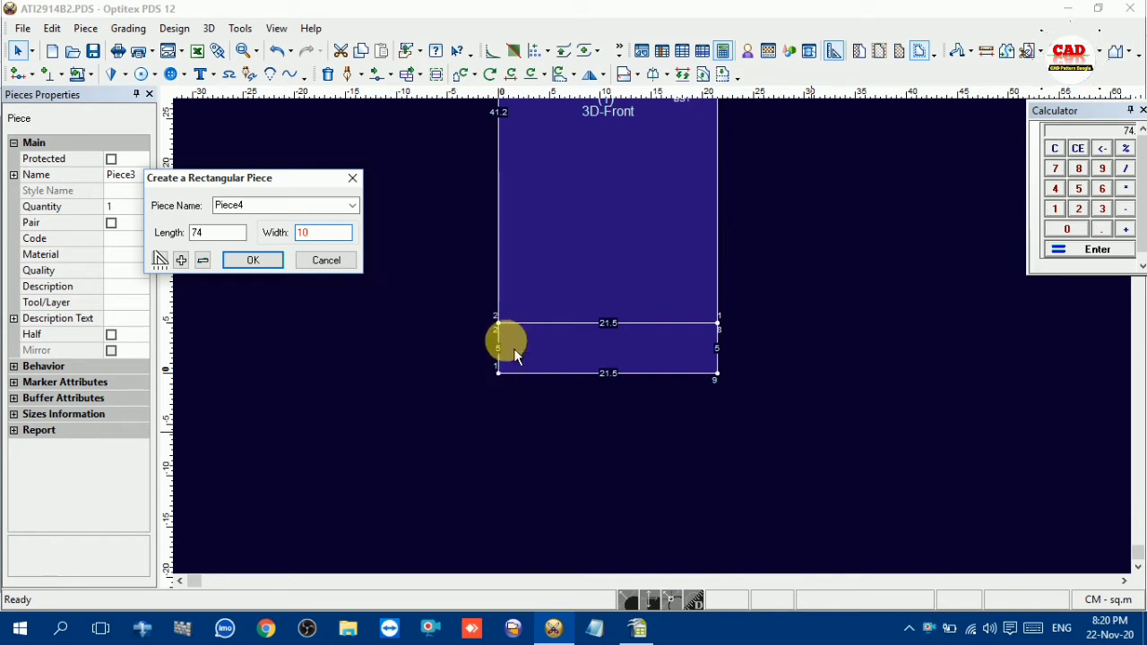
click(273, 264)
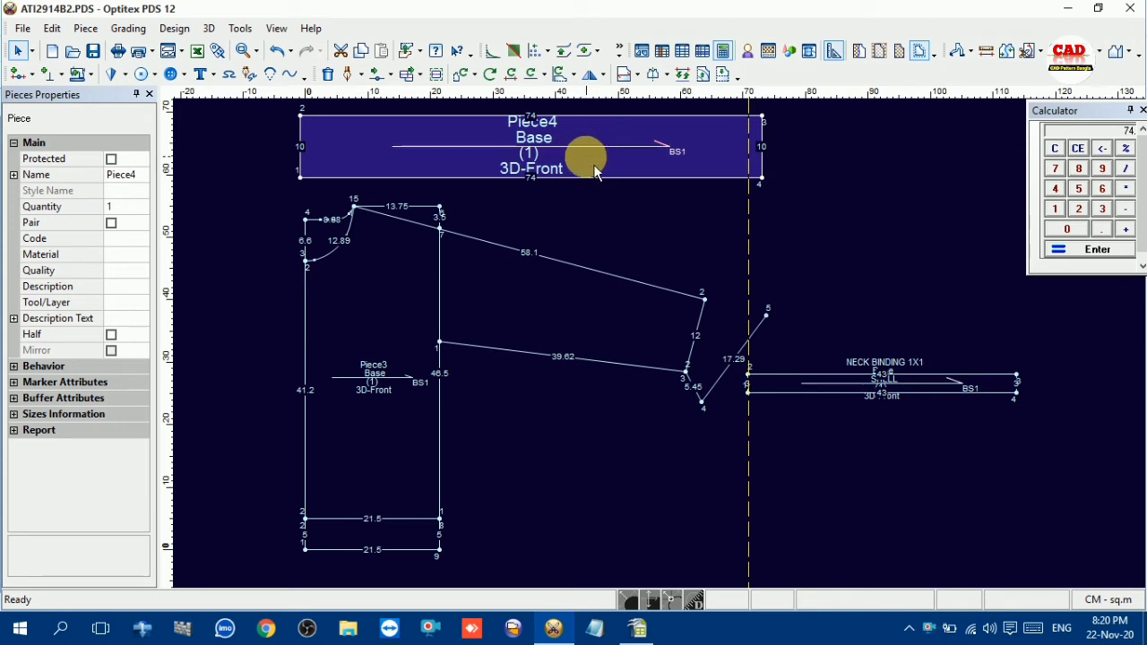
Place the 74 cm belt piece below the neck binding, clear of the sleeve and body
drag(583, 165, 950, 480)
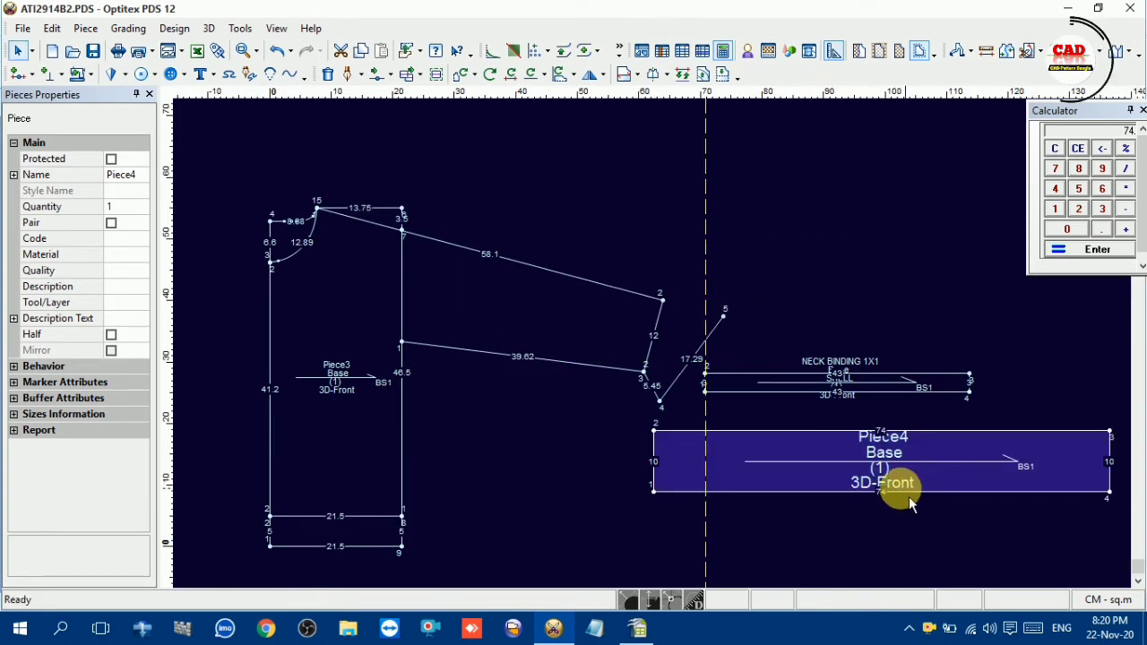
scroll(888, 506, down, 2)
drag(671, 352, 632, 366)
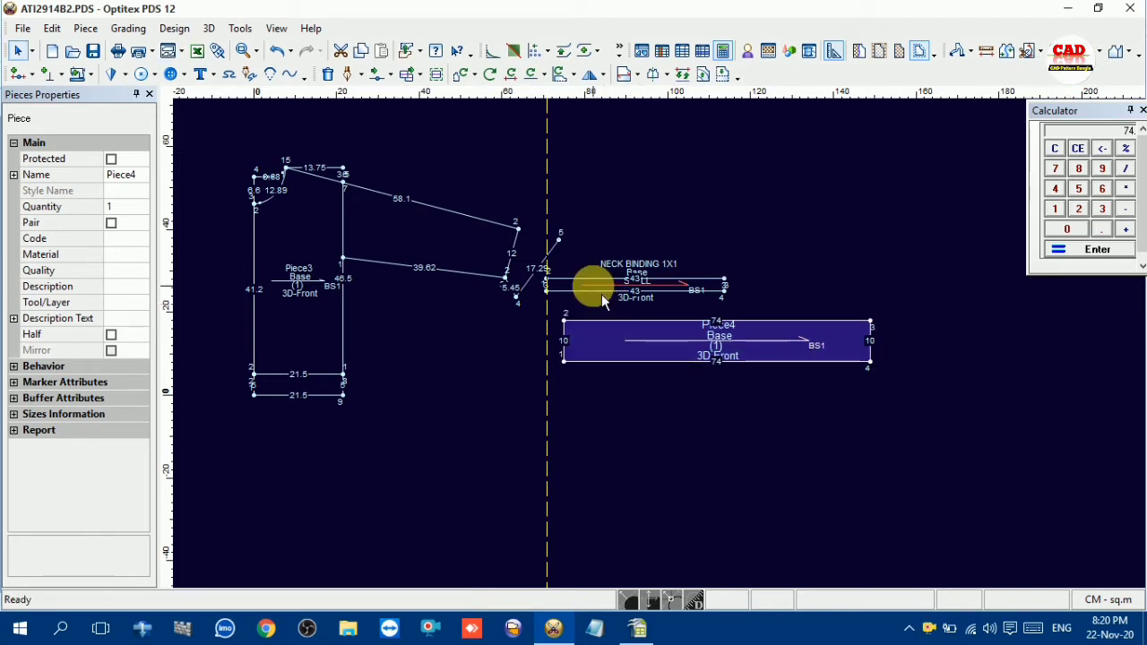
Align the neck binding's end above the 74 cm belt piece and rename the belt BTM REB 1X1
drag(605, 289, 643, 276)
click(592, 336)
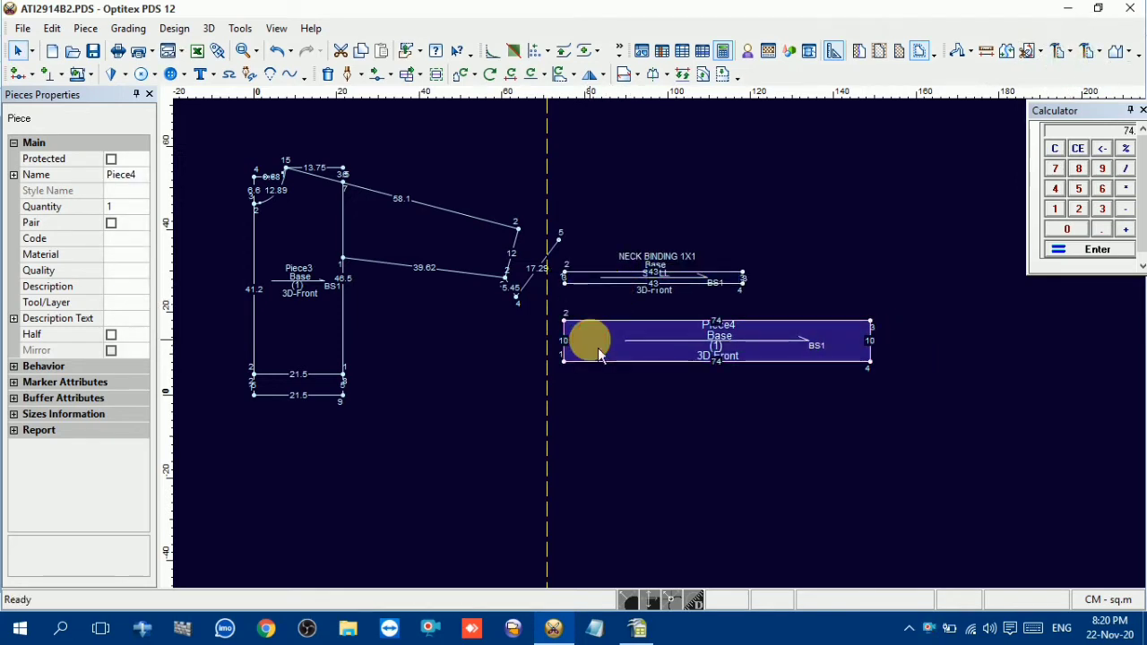
click(133, 179)
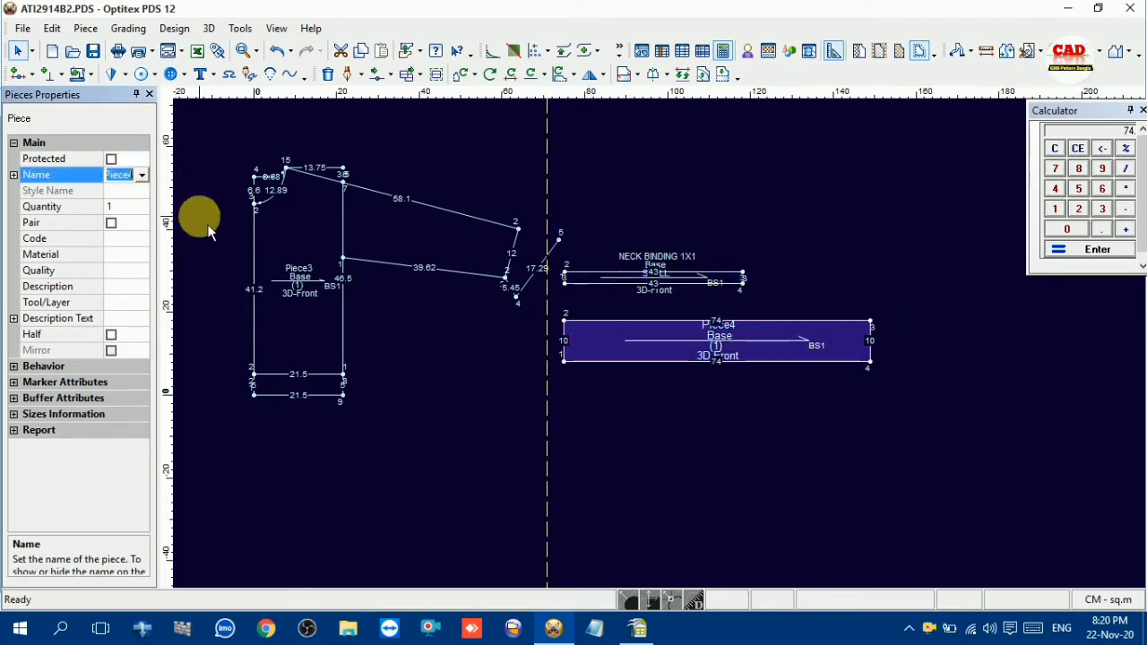
text(BTM)
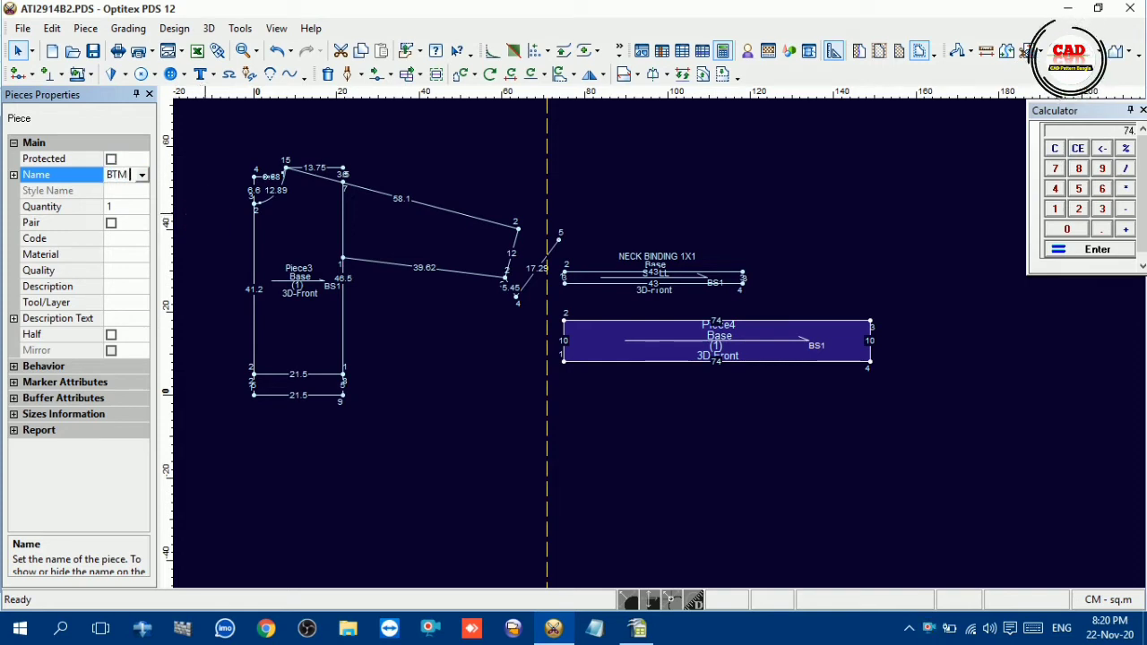
text( REB 1)
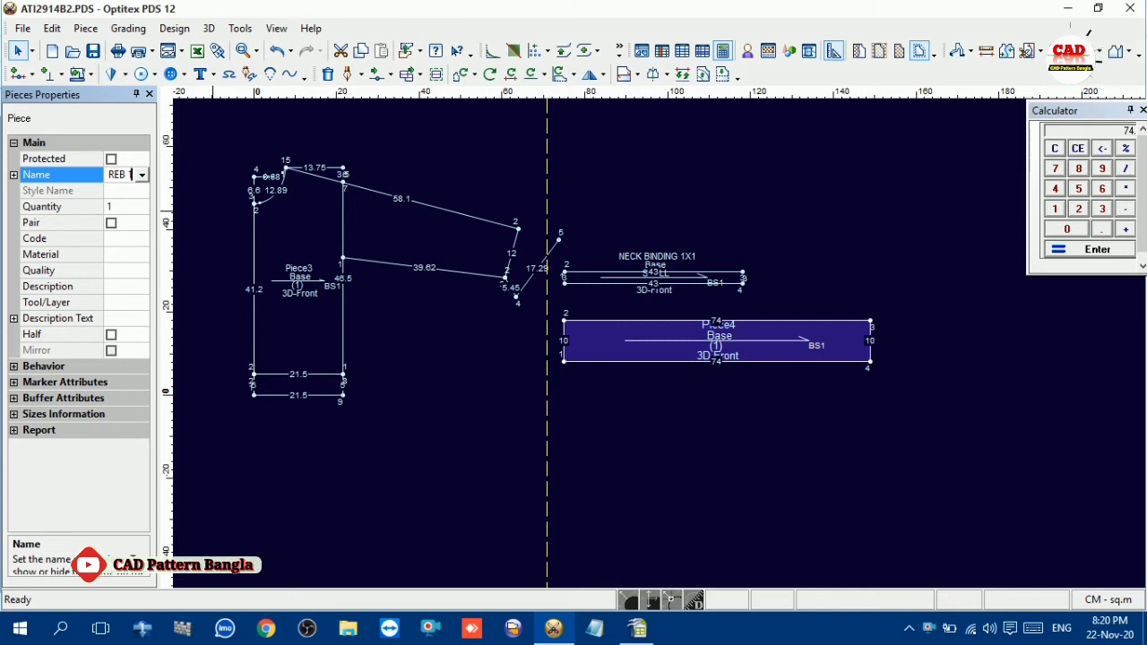
text(X1)
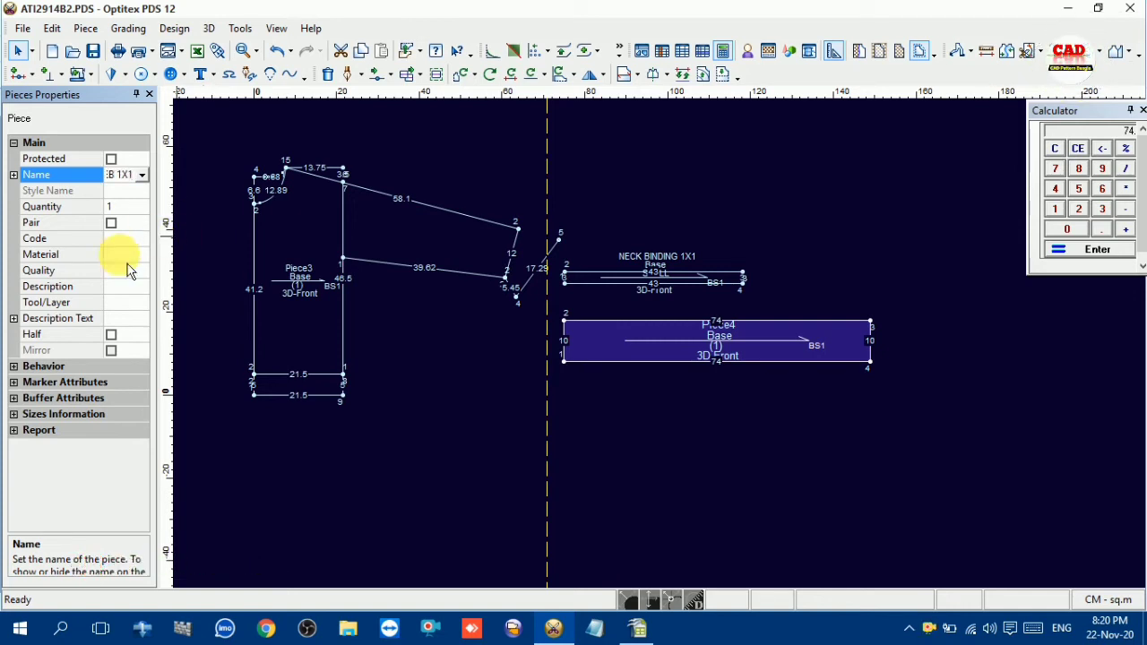
key(Return)
Set the bottom belt's material to REB and save the pattern file
click(125, 255)
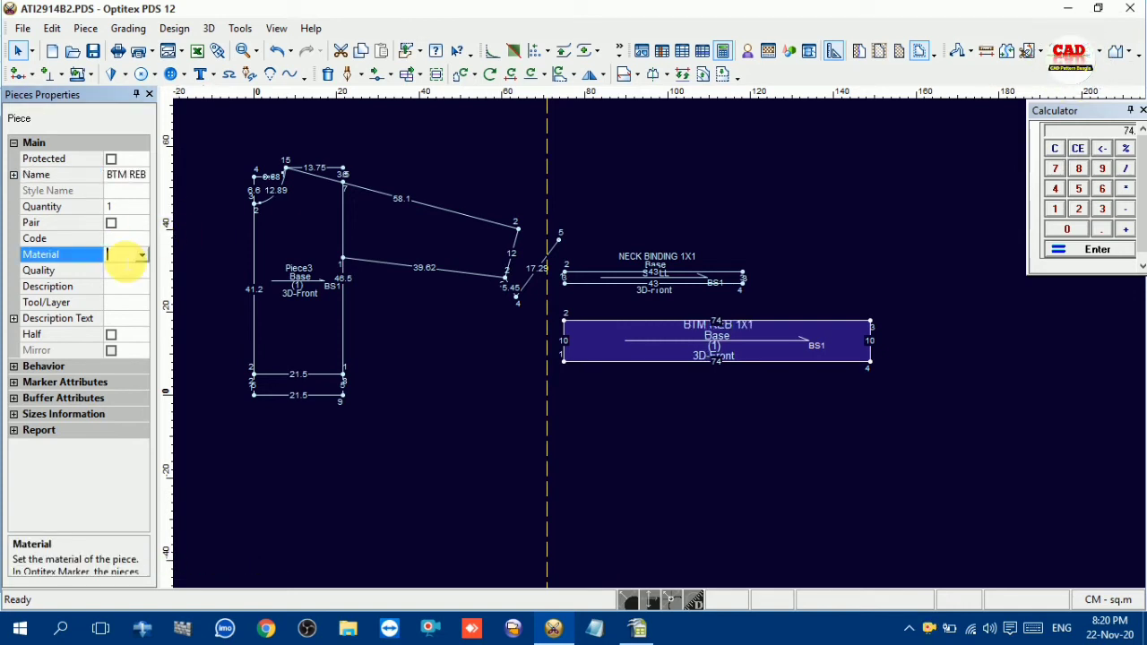
click(141, 255)
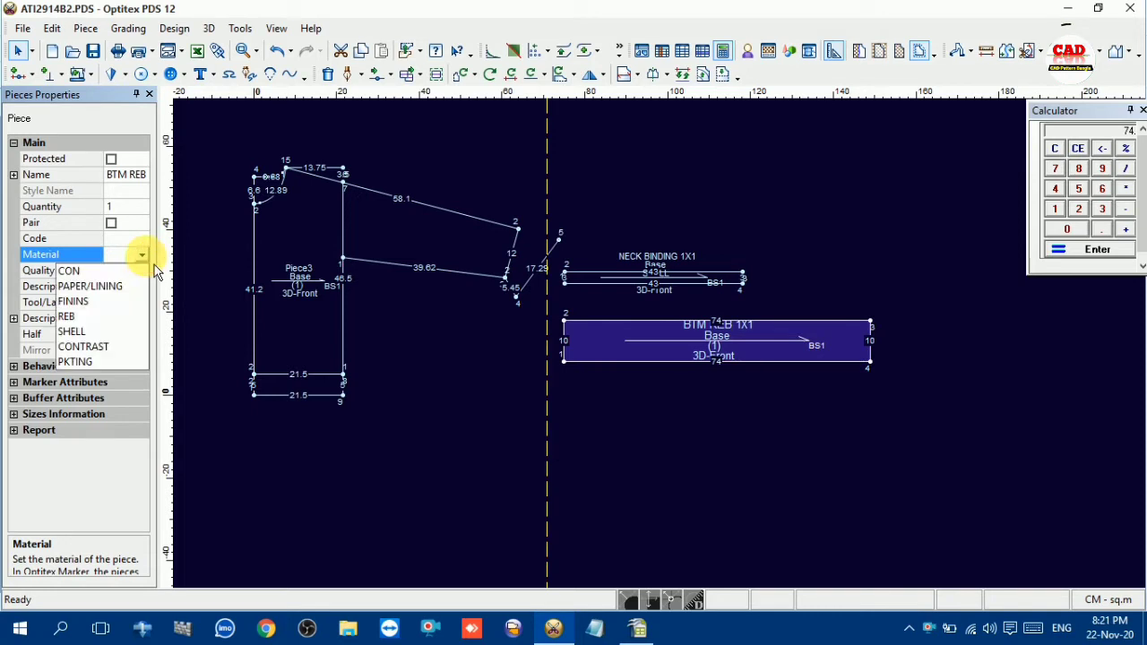
click(85, 315)
click(722, 275)
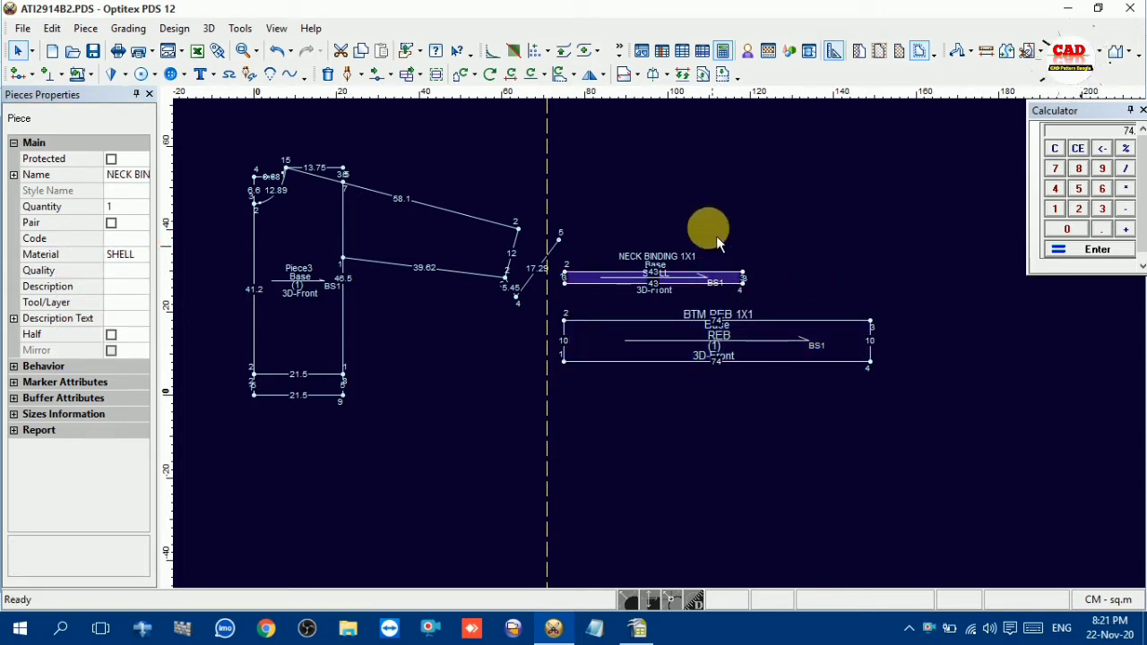
click(590, 339)
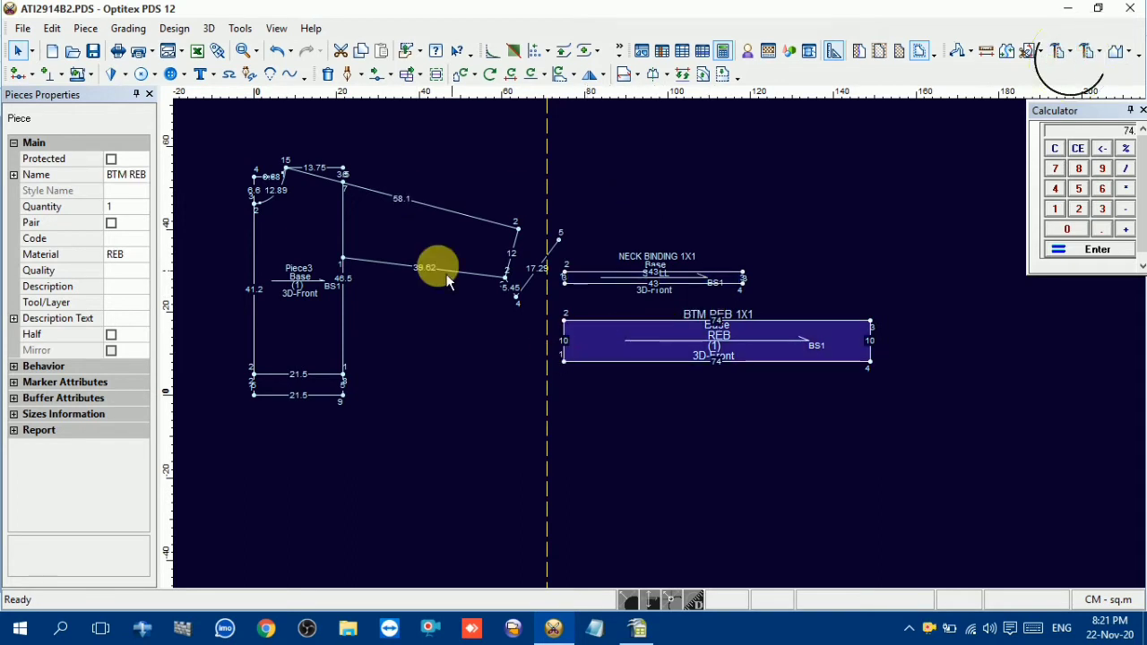
click(97, 54)
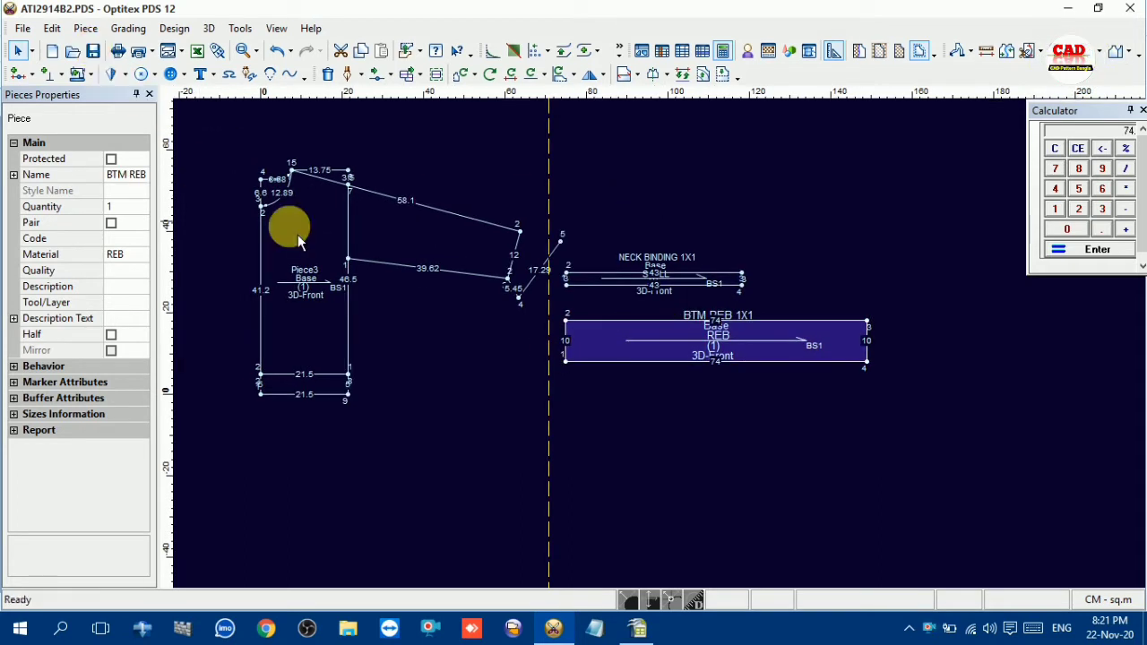
click(298, 233)
scroll(661, 348, up, 2)
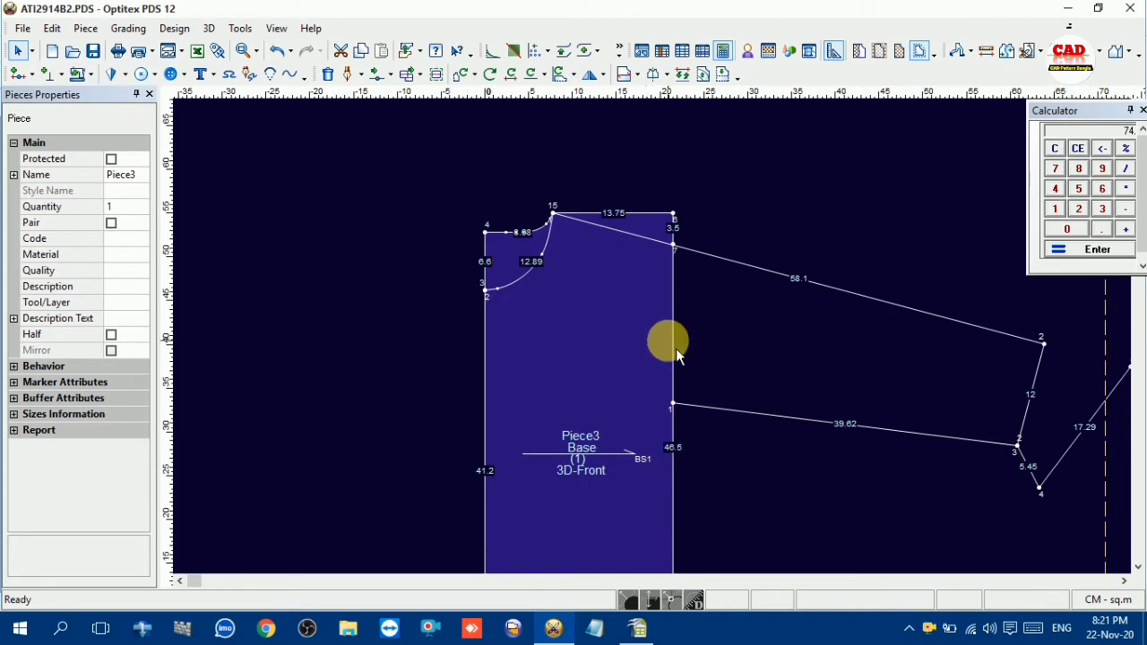
scroll(678, 371, down, 2)
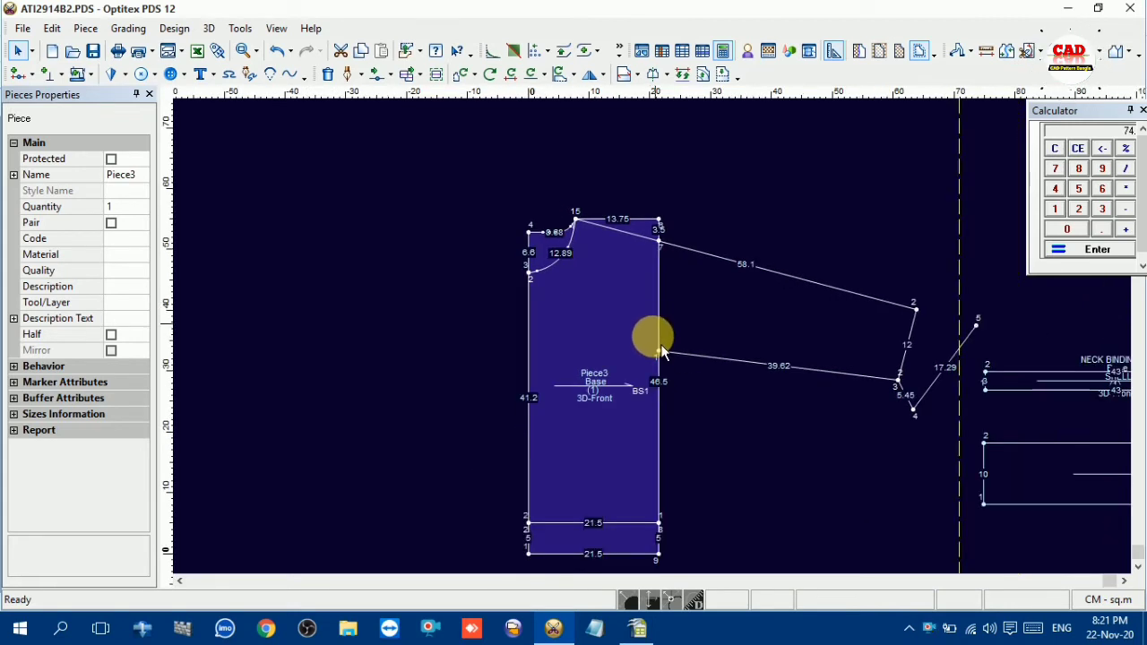
scroll(661, 351, up, 2)
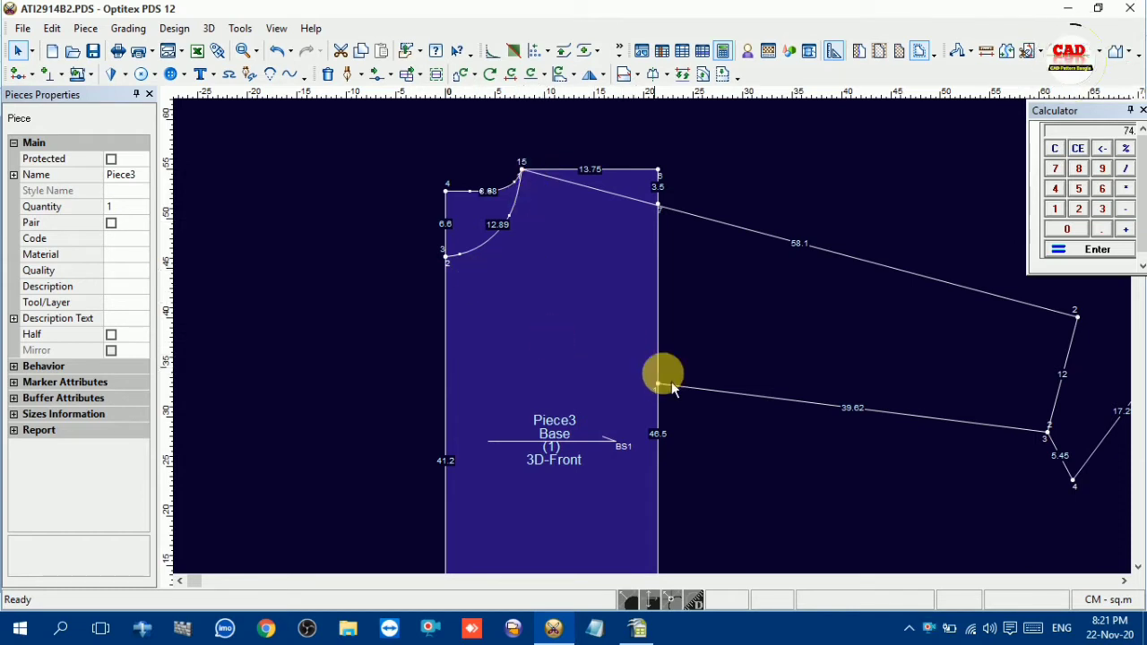
scroll(662, 347, down, 2)
scroll(660, 344, up, 1)
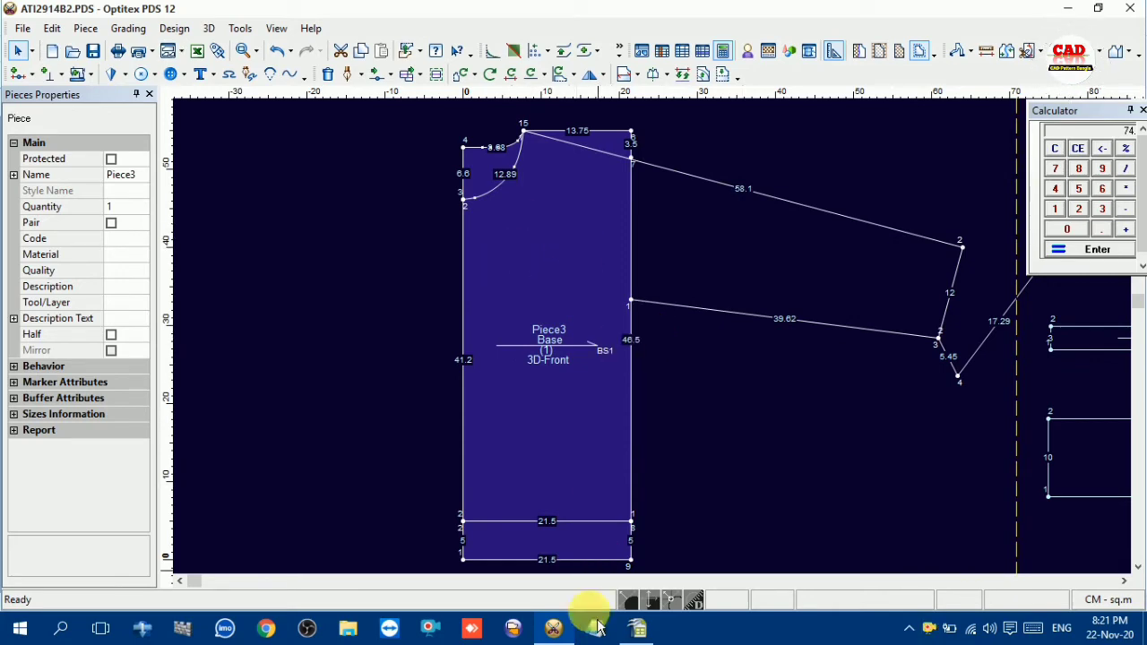
Look up the front and back armhole measurements in the OpenOffice Calc chart and return to Optitex PDS
mouse_move(598, 627)
click(604, 573)
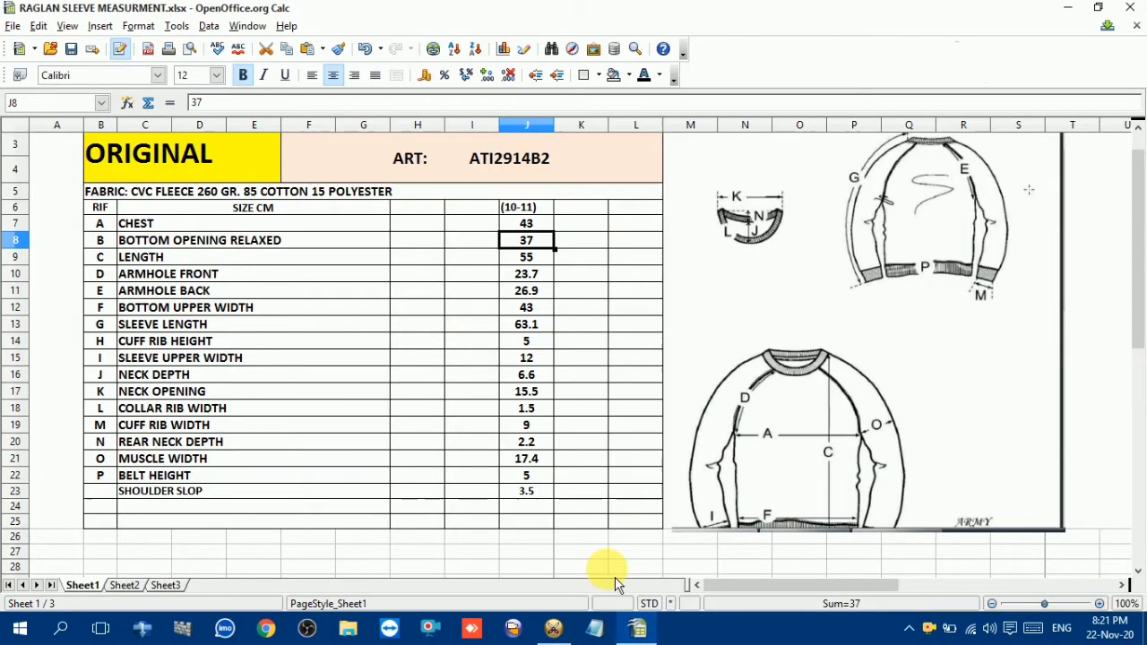
click(197, 273)
click(213, 290)
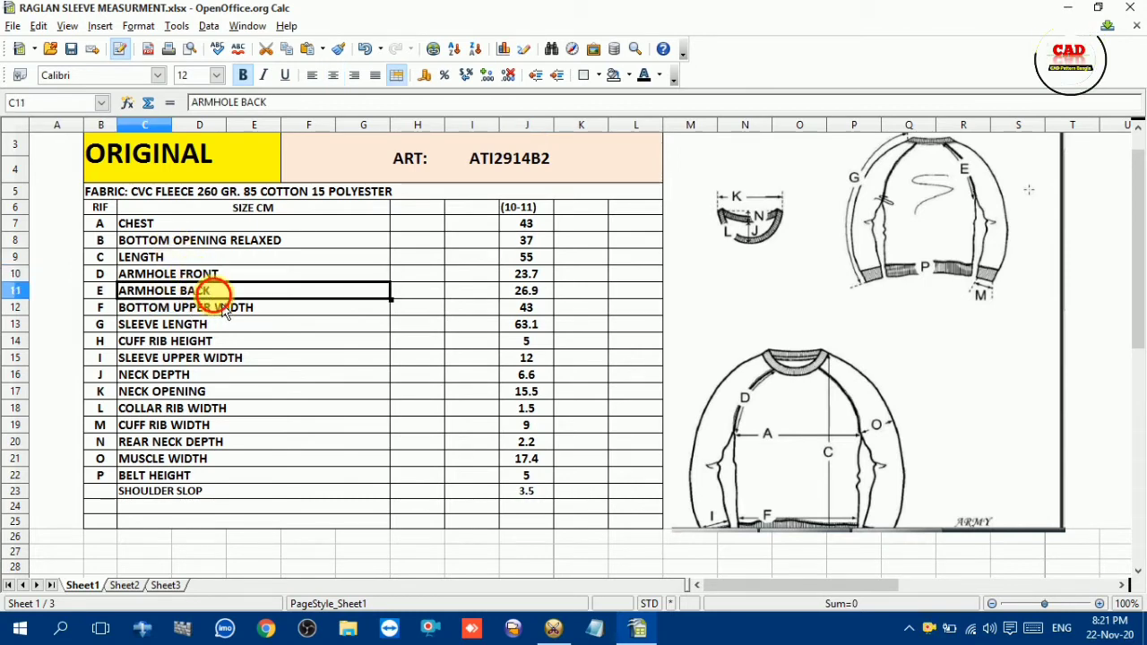
click(529, 292)
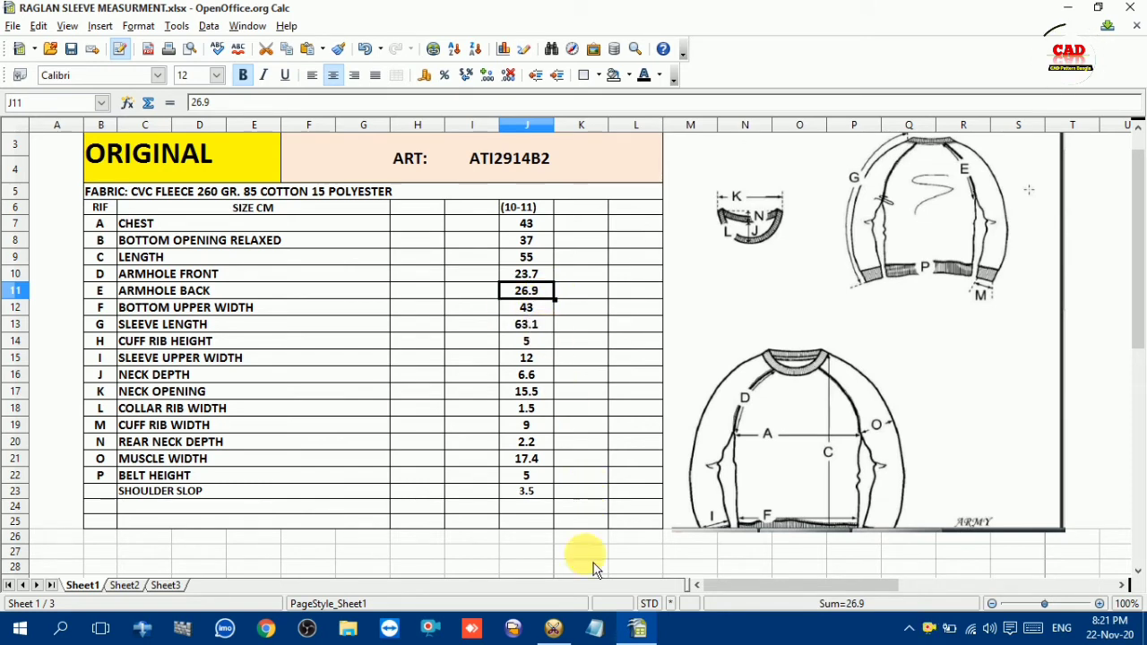
click(553, 628)
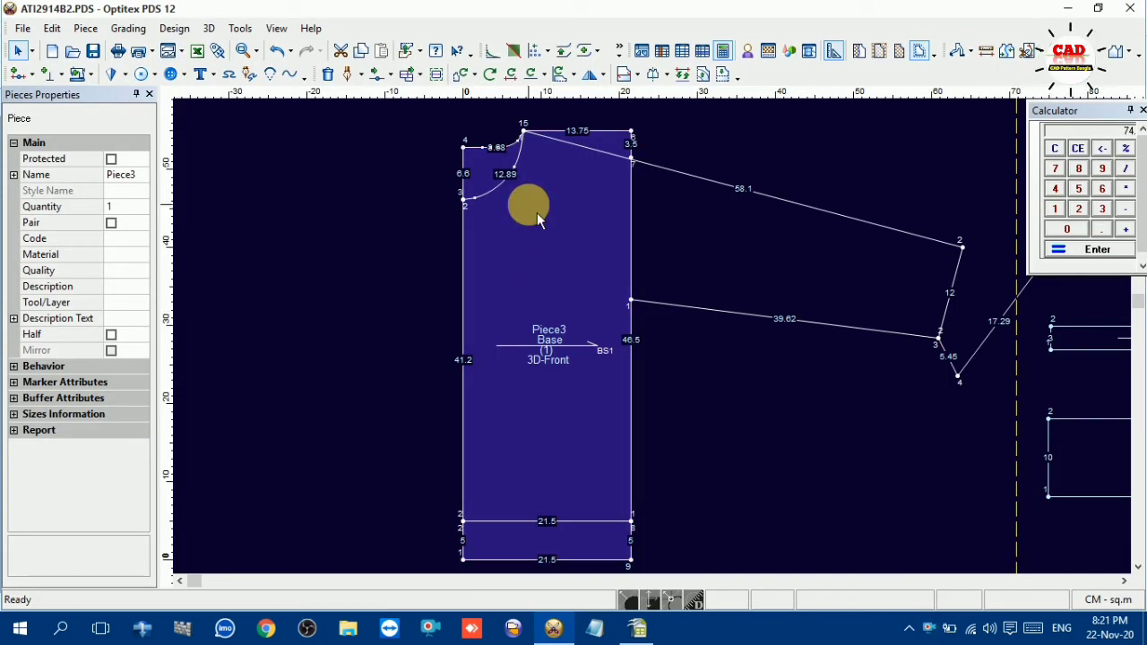
Add a grading point on the body's back neck curve, 2.5 cm from the shoulder neck point
key(o)
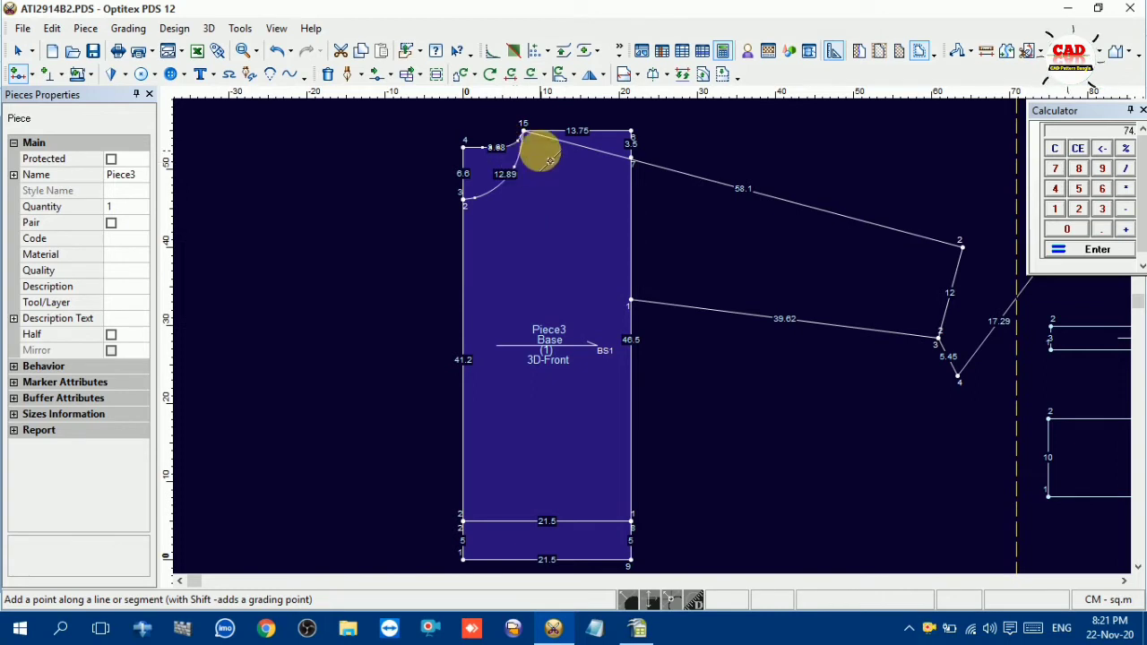
scroll(549, 160, up, 3)
click(566, 301)
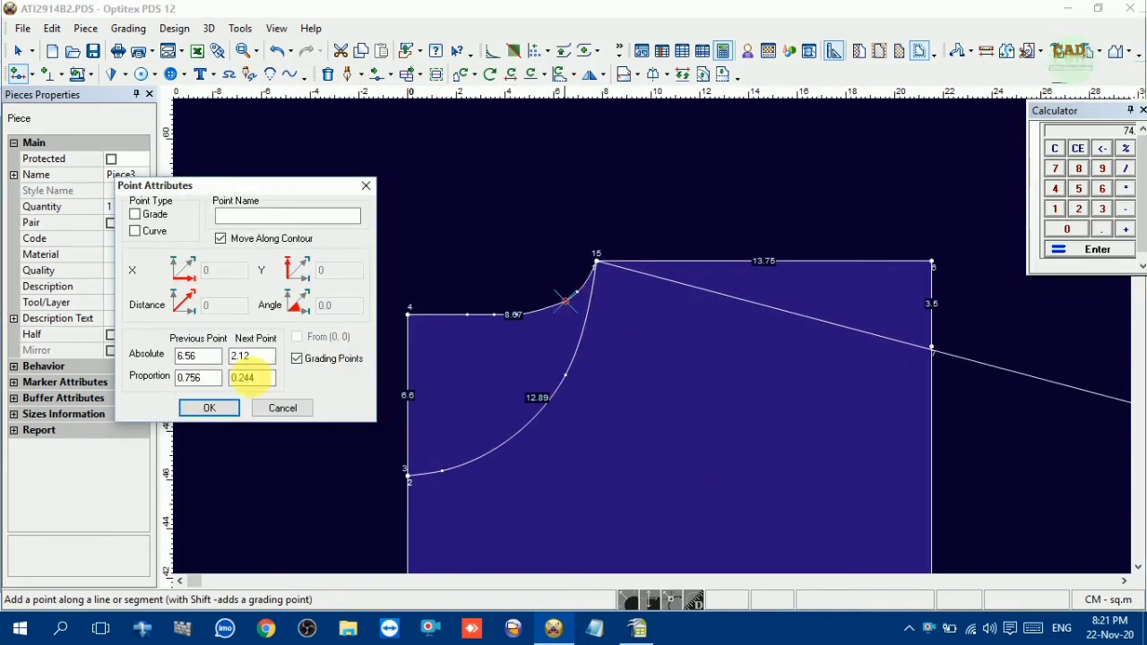
drag(264, 359, 172, 360)
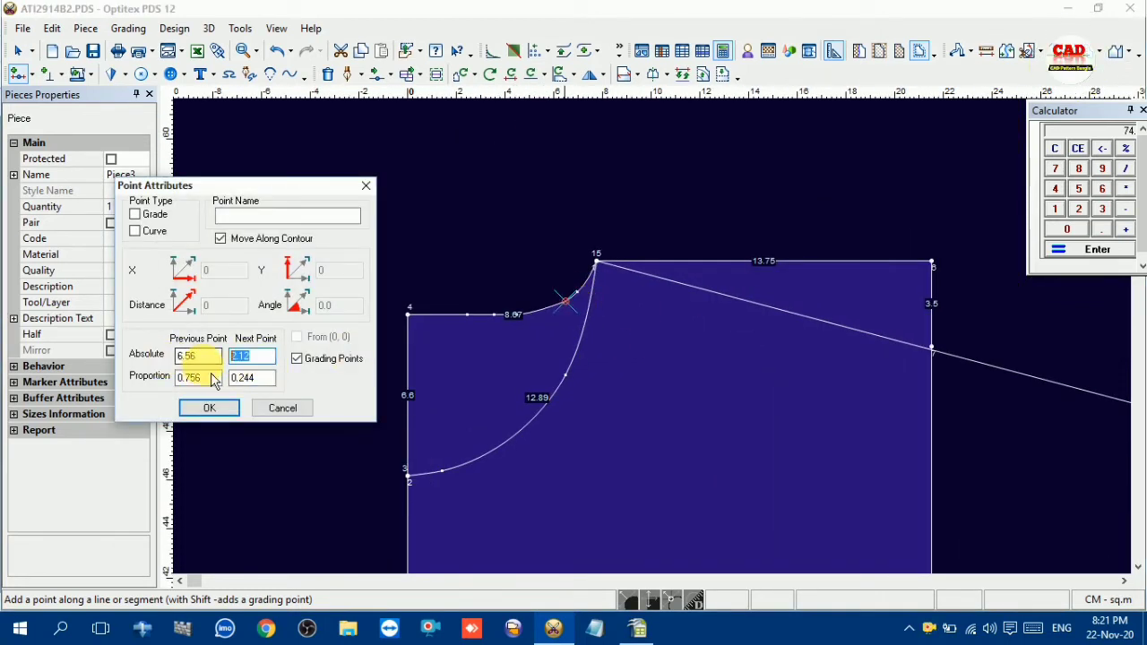
text(2.5)
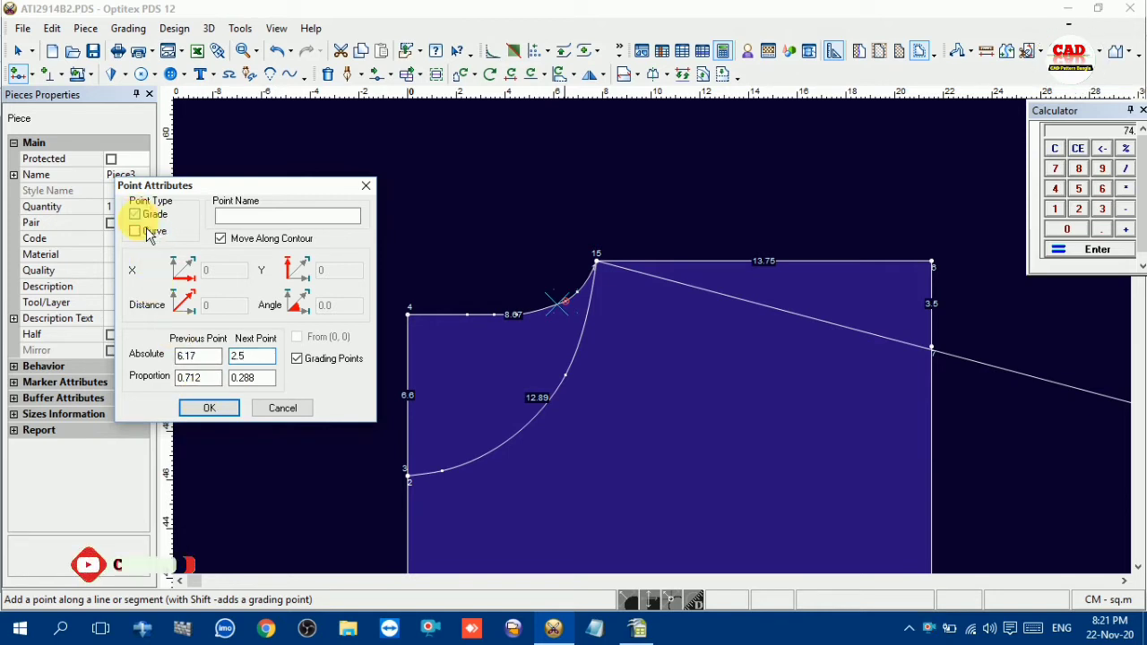
click(202, 409)
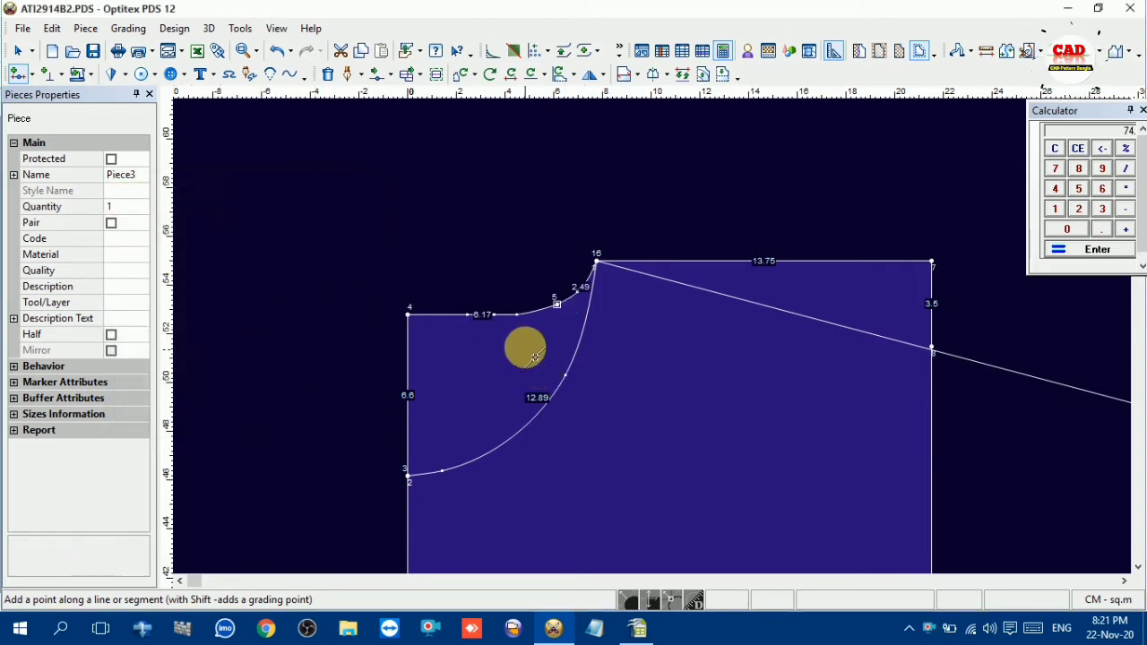
Add a grading point on the body's front neck curve, 4.5 cm from the shoulder neck point
click(577, 356)
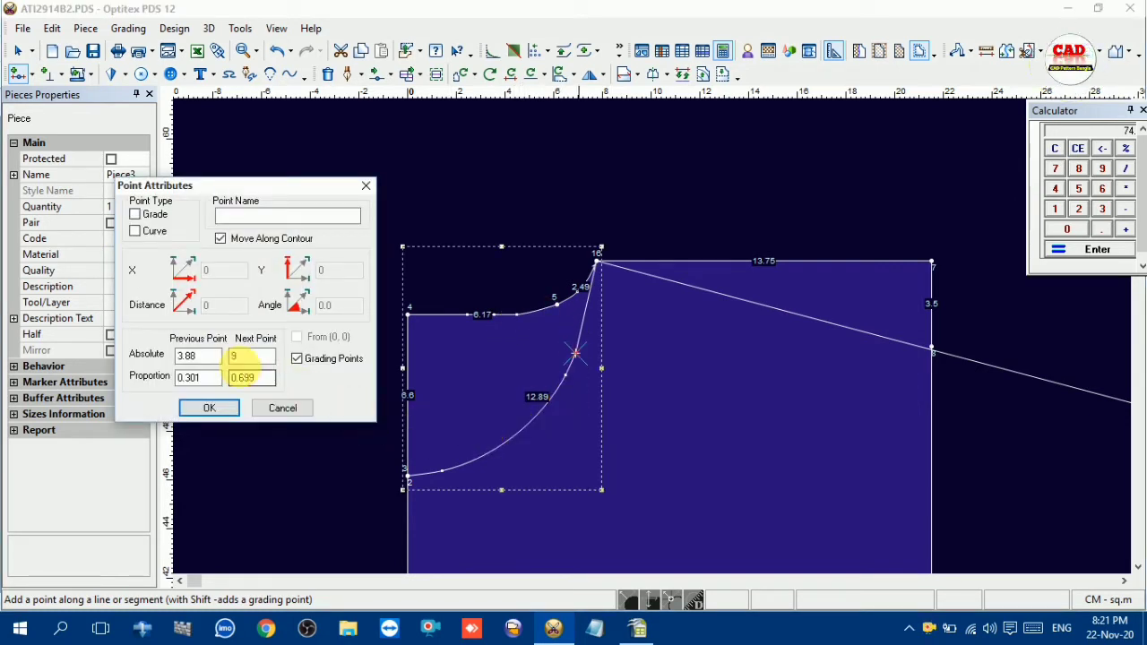
double_click(197, 356)
text(4)
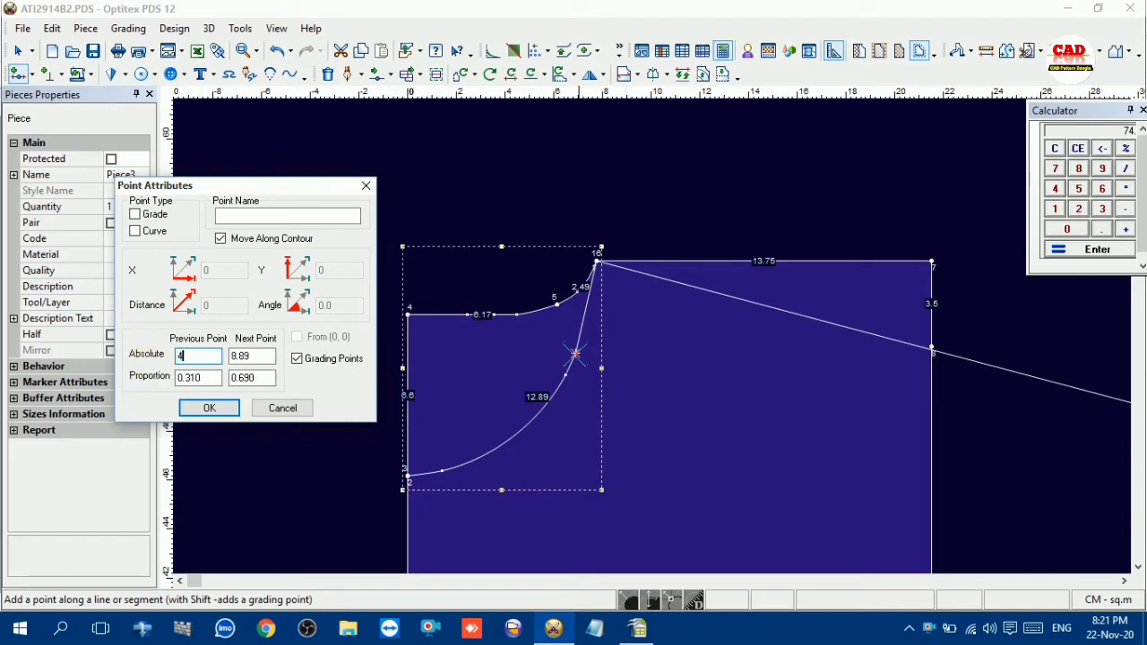
text(.5)
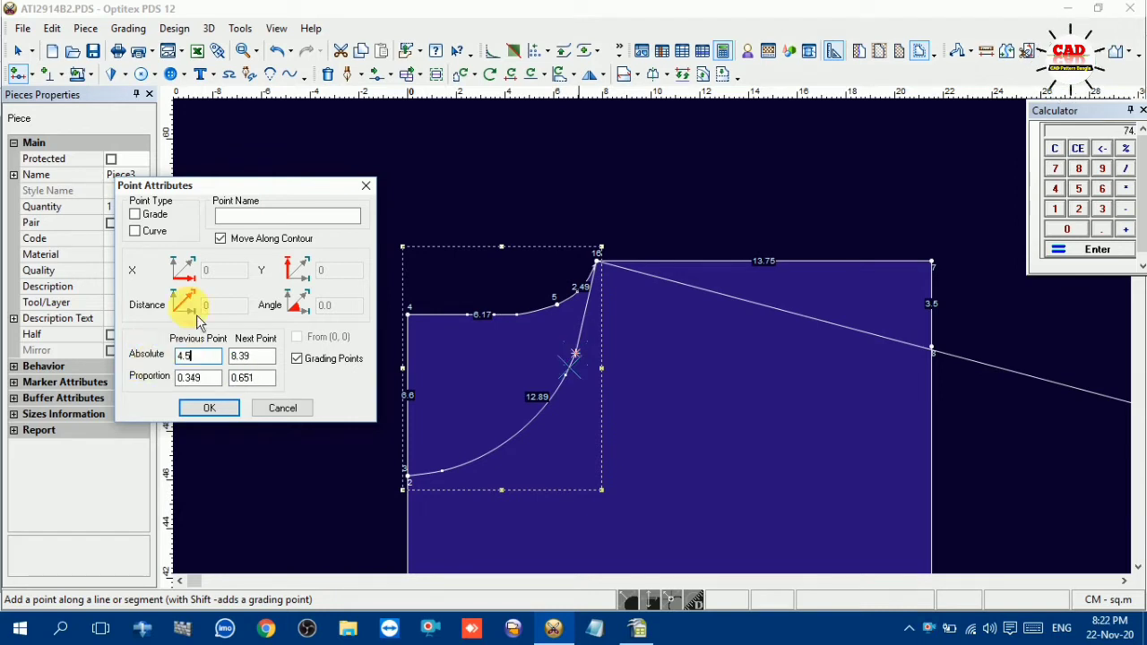
click(135, 215)
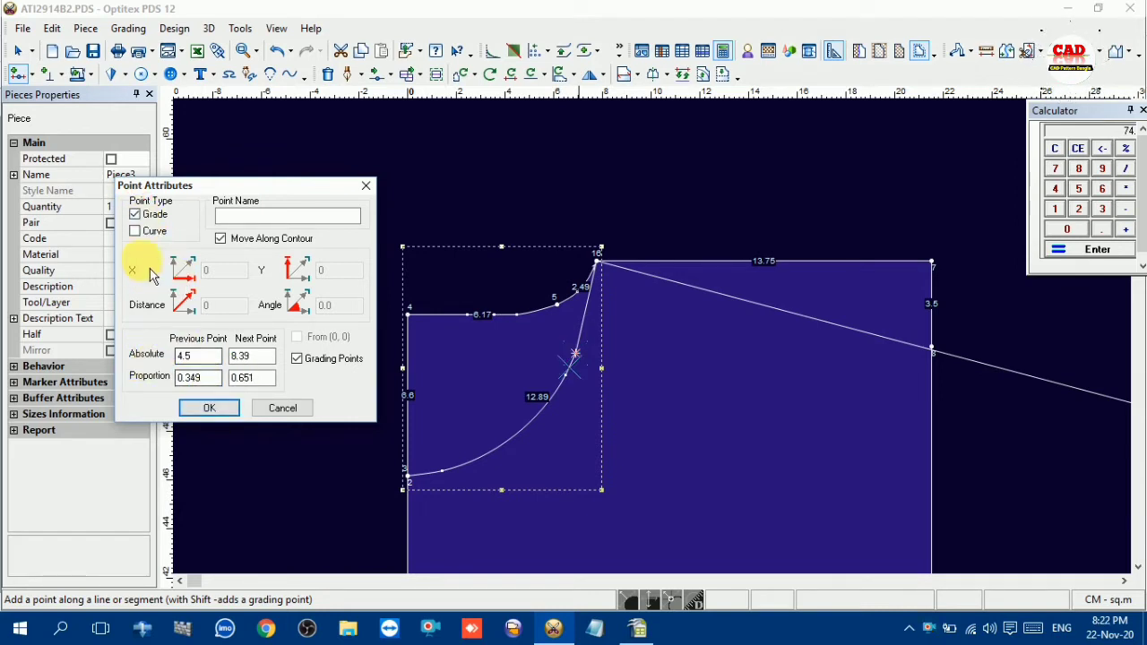
click(219, 409)
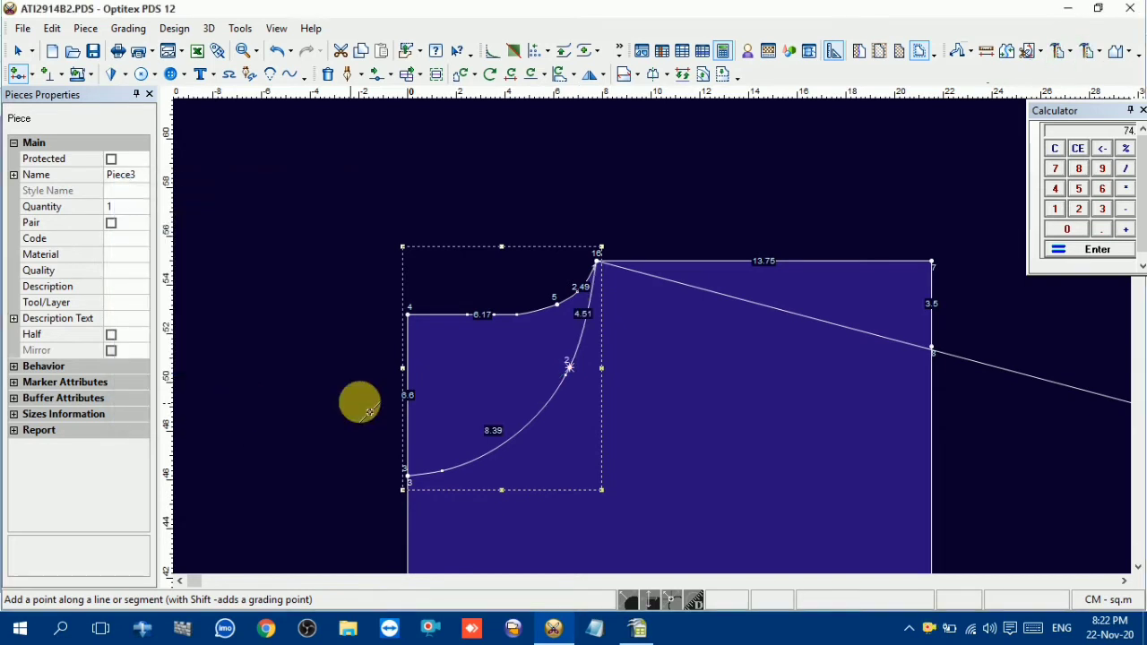
right_click(523, 259)
click(542, 269)
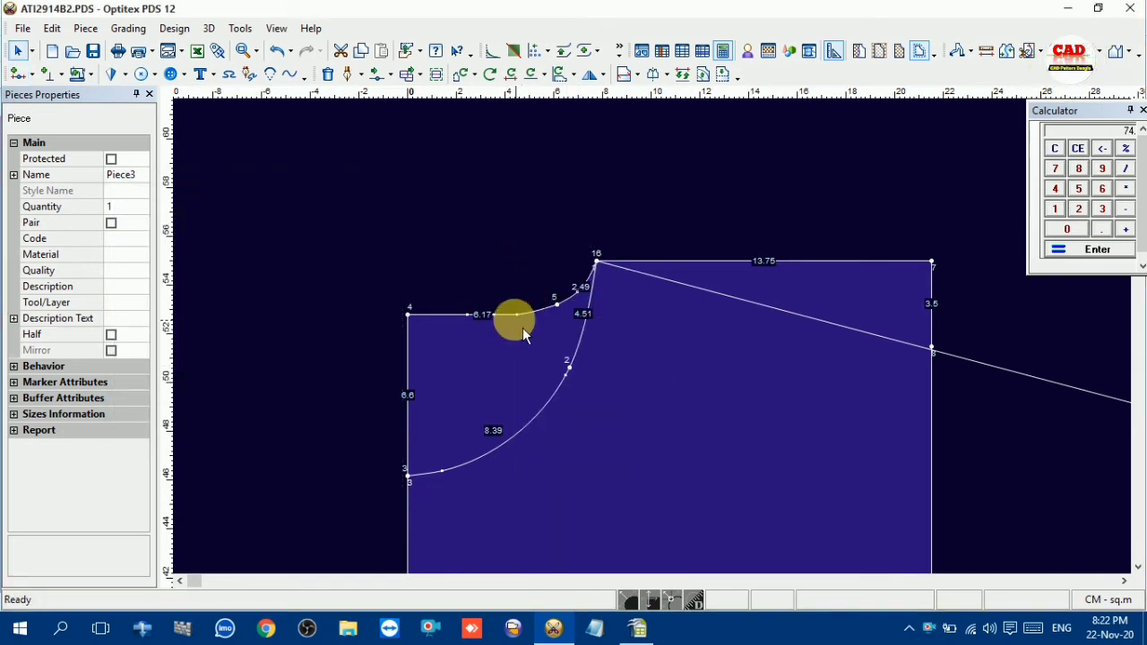
Make the grading point on the back neck line a curve point as well
click(517, 314)
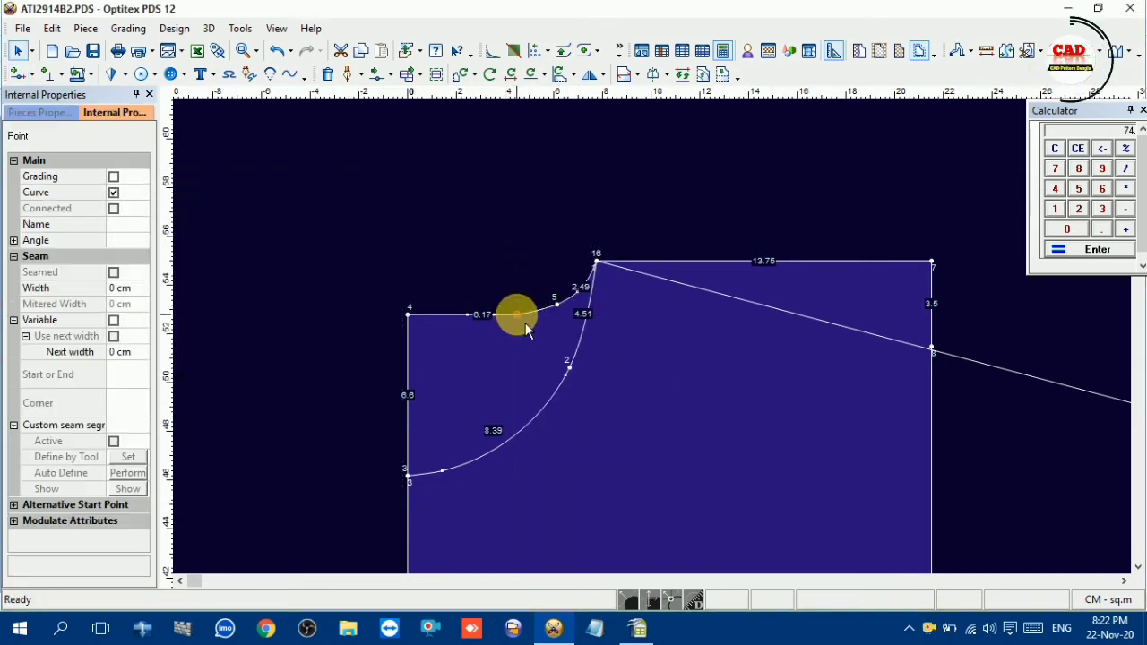
click(556, 305)
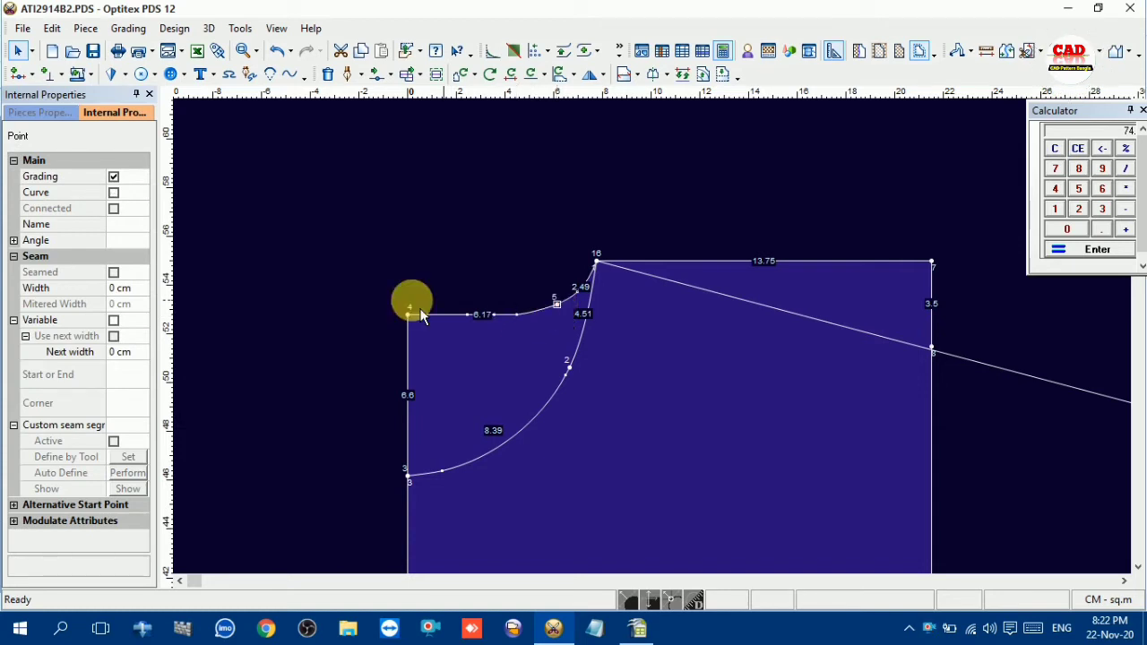
click(113, 192)
click(484, 262)
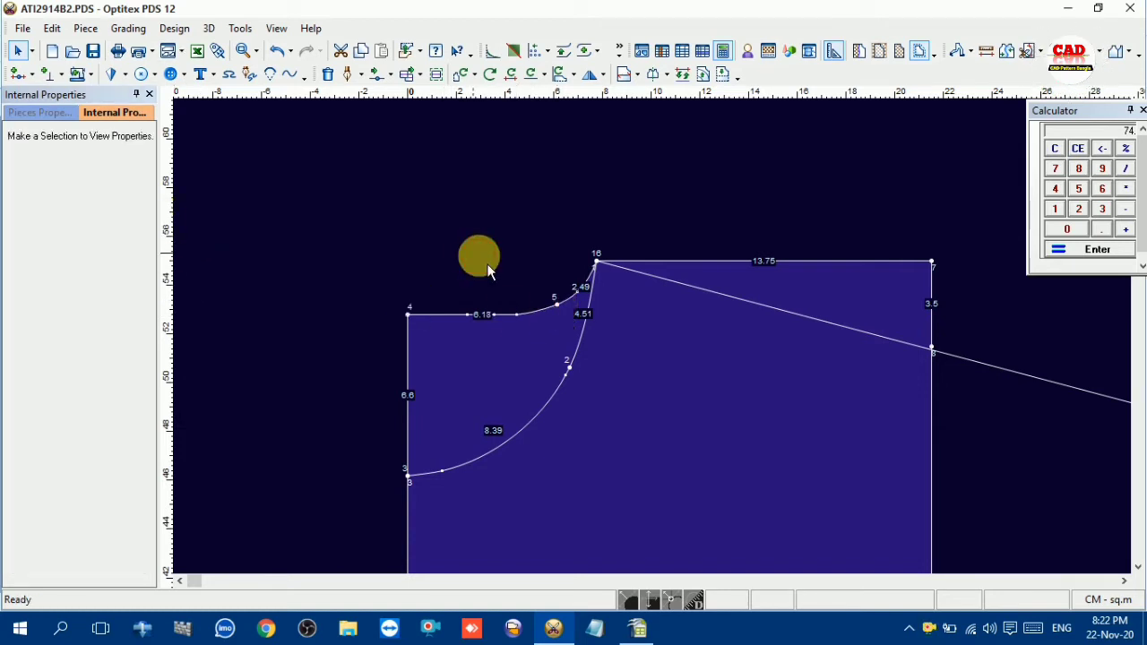
Delete the curve point nearest the back neck grading point on its centre-back side to smooth the neckline
scroll(661, 344, up, 2)
click(659, 341)
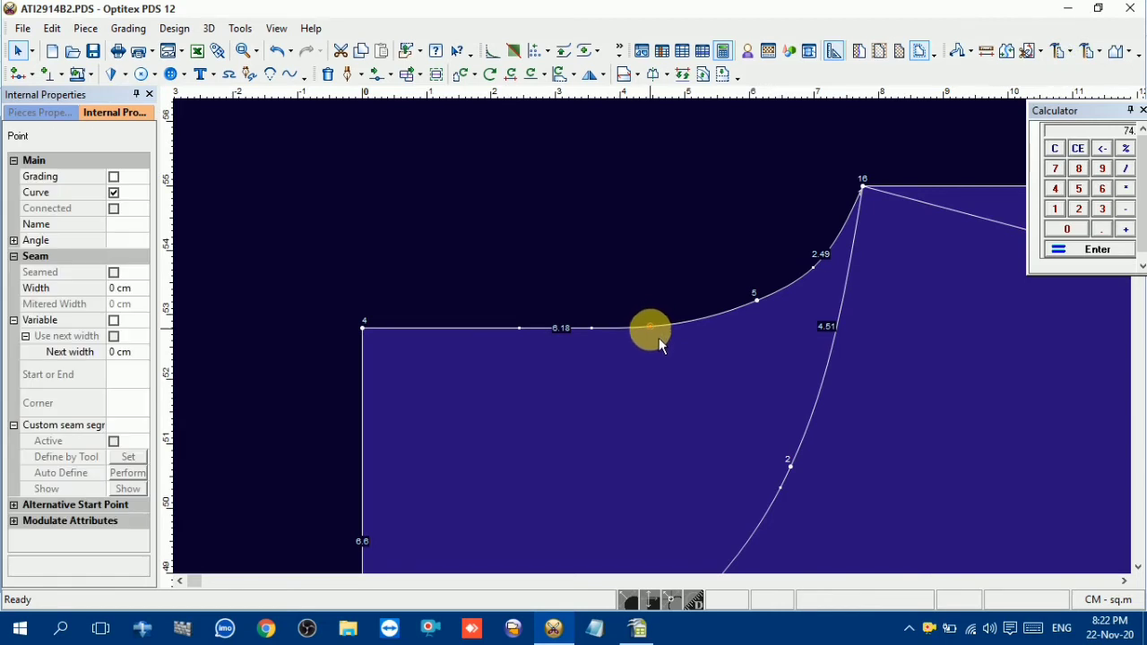
key(Delete)
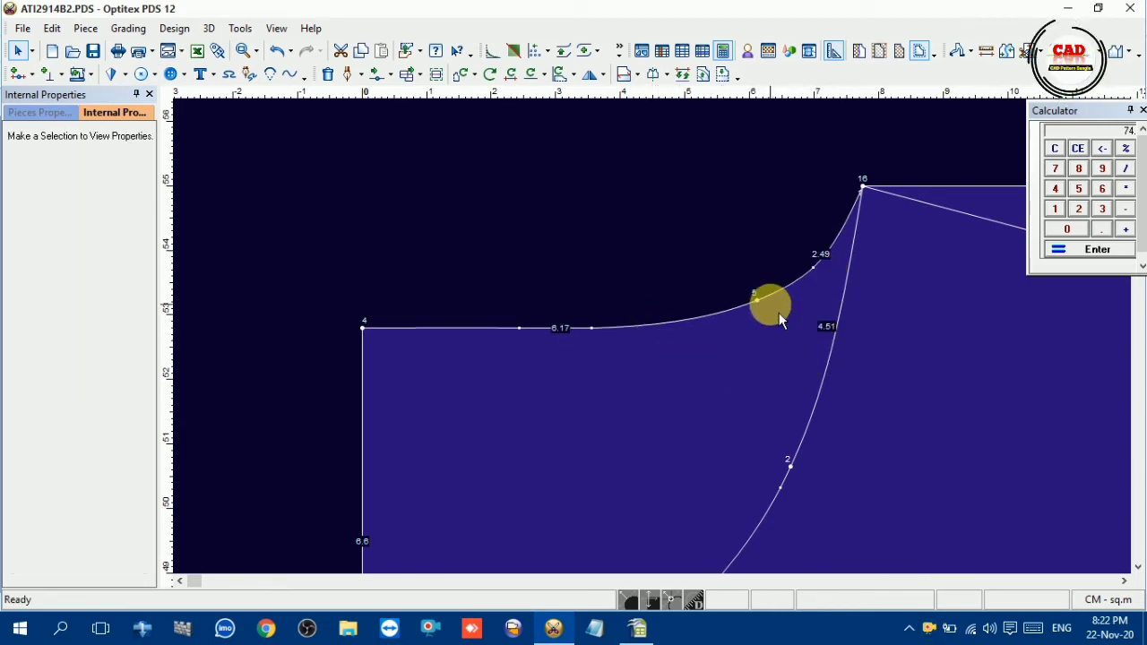
scroll(891, 500, down, 6)
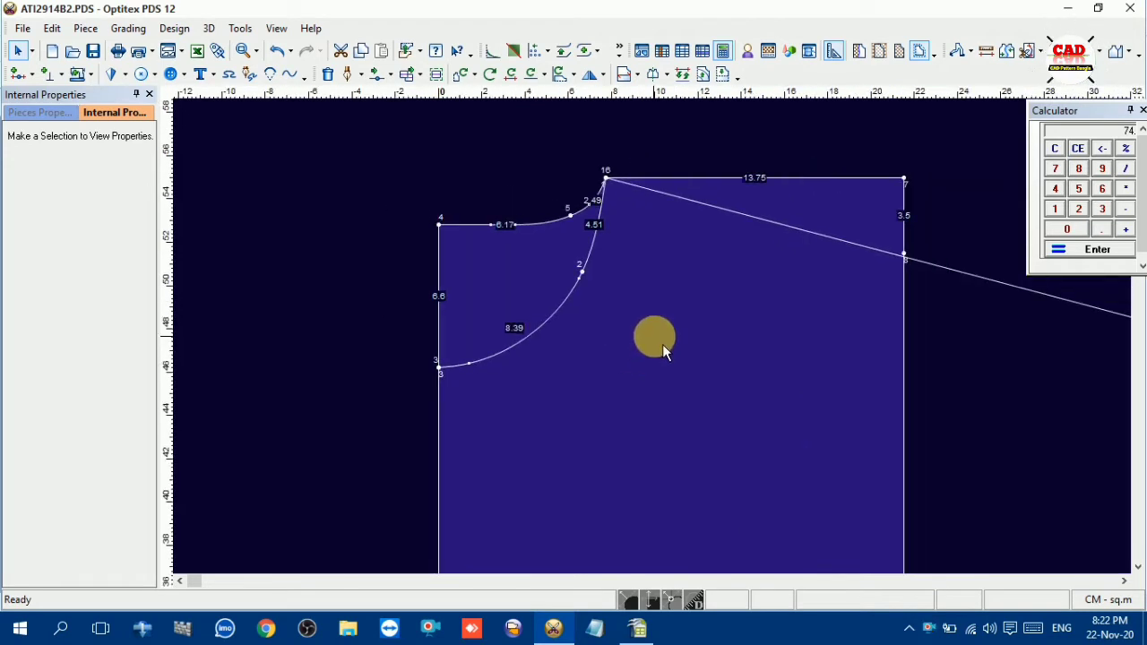
Draft an internal line from the back neck grading point to the underarm point on the side edge as the back raglan line
scroll(662, 349, down, 2)
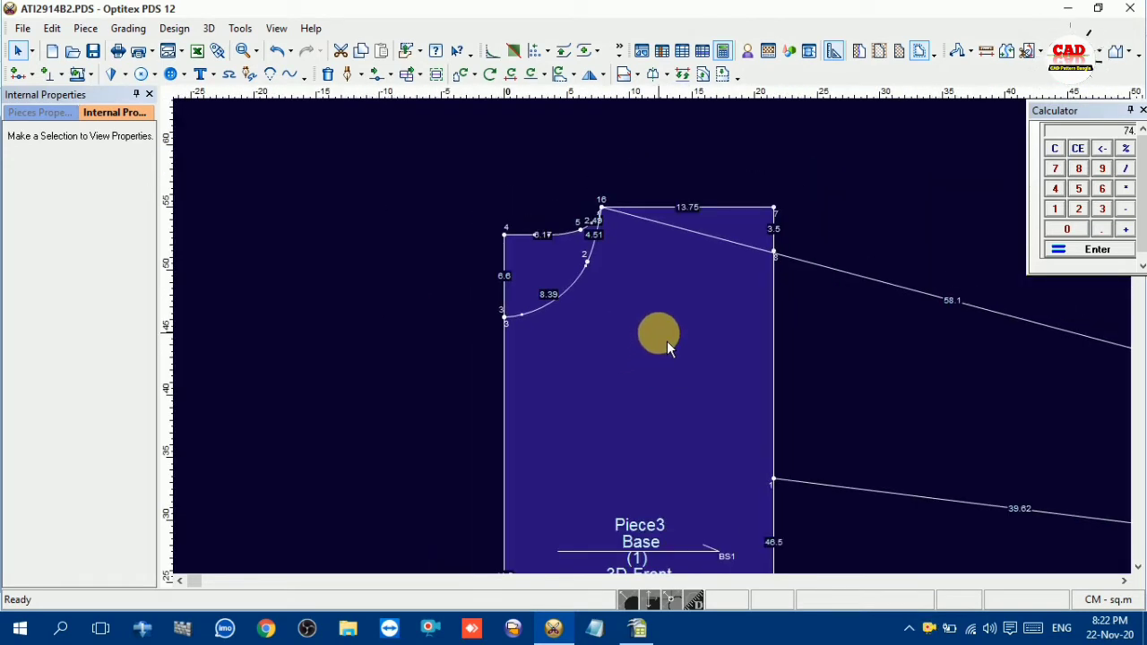
key(d)
click(581, 229)
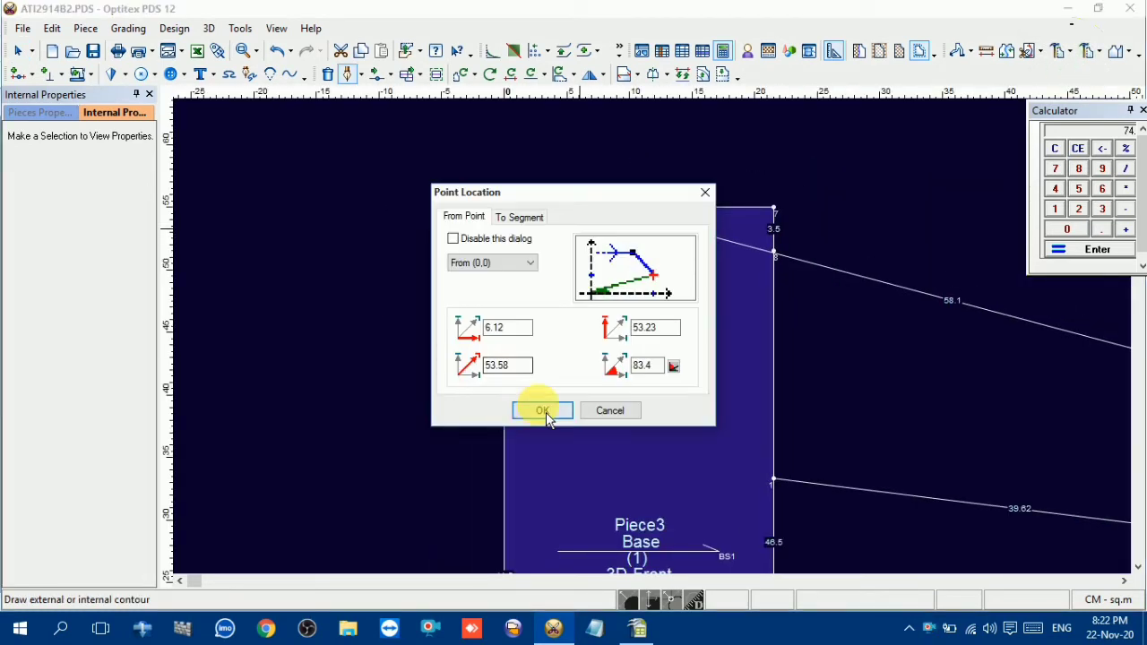
click(542, 410)
click(772, 480)
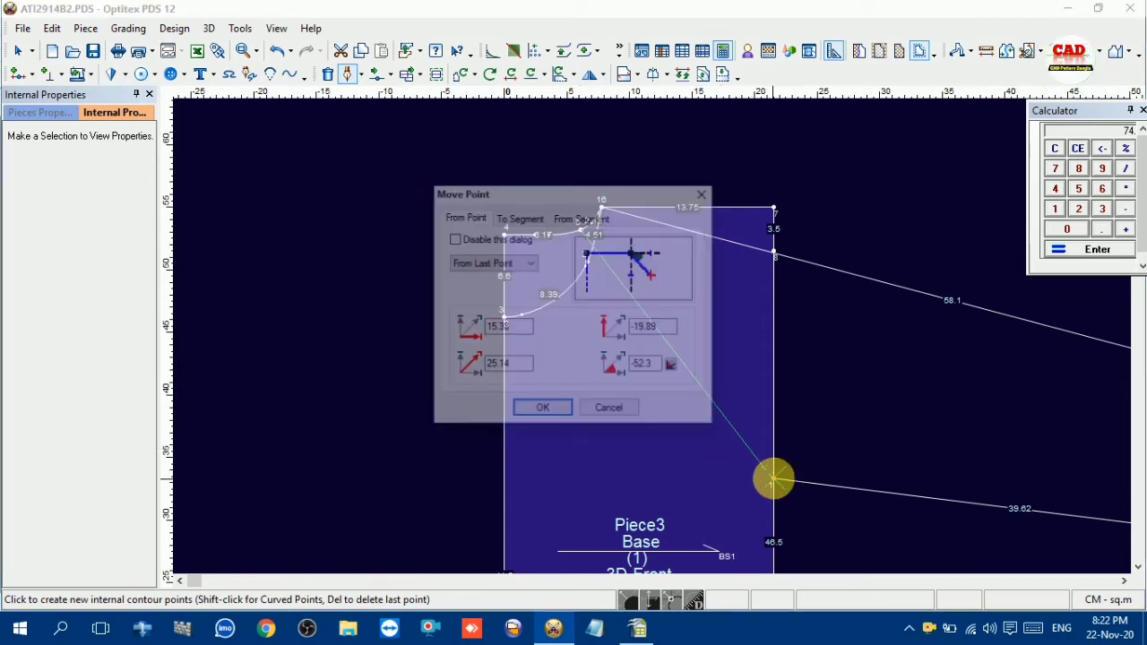
click(542, 406)
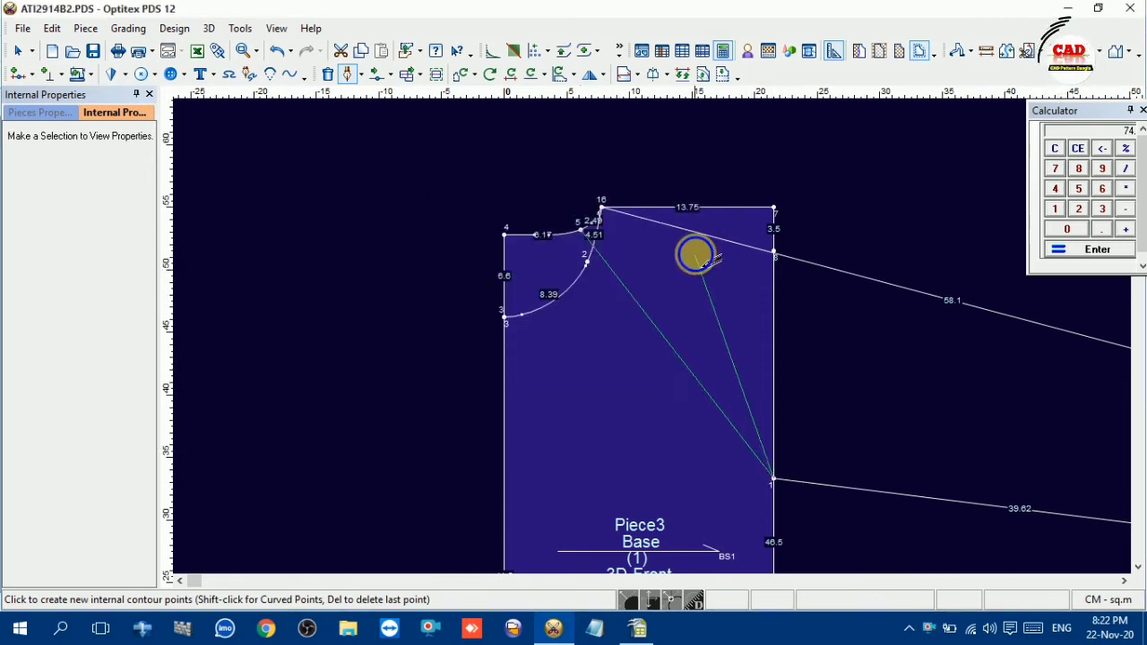
right_click(702, 258)
click(757, 328)
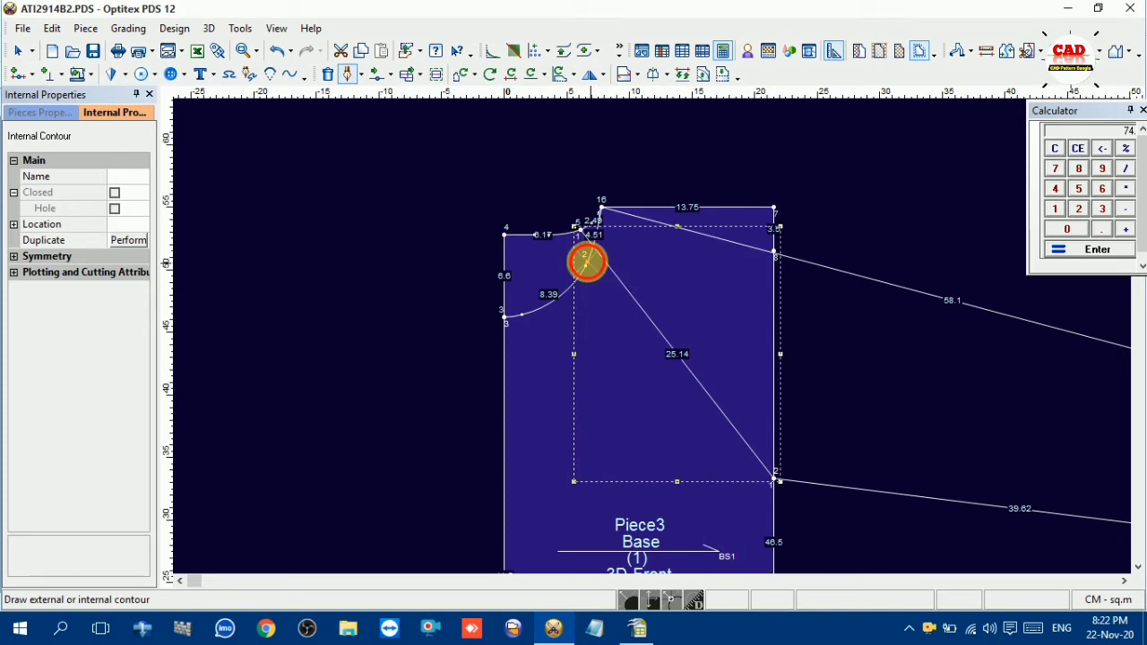
Draft the front raglan line from the front neck grading point to the same underarm point on the side edge
click(587, 261)
click(543, 409)
click(773, 479)
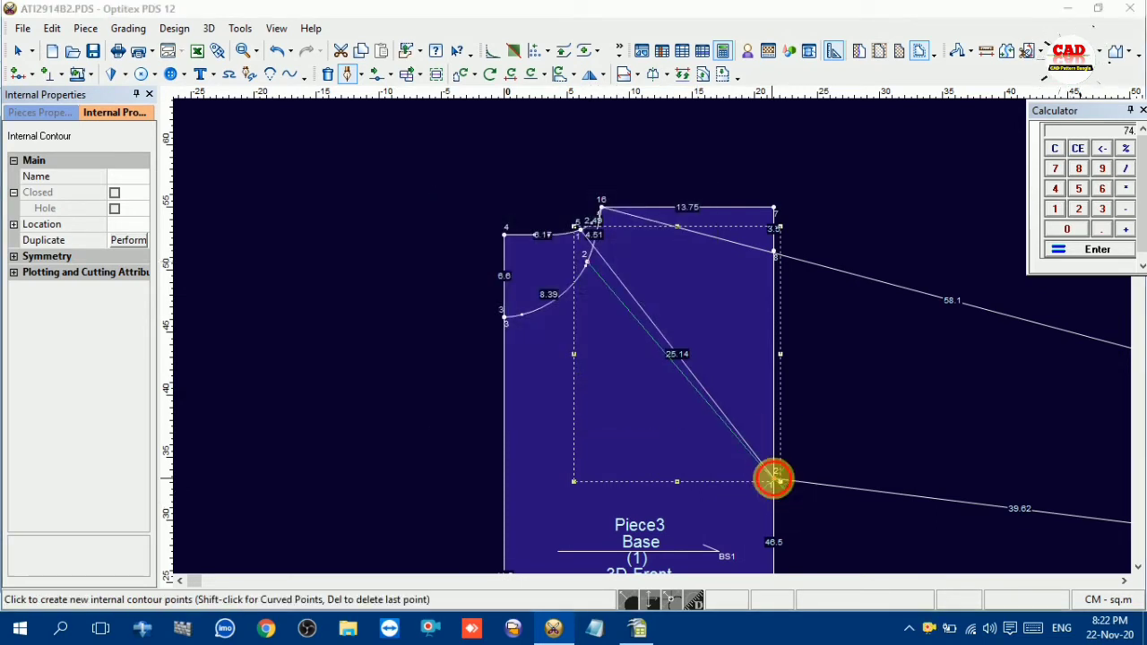
click(546, 409)
right_click(903, 363)
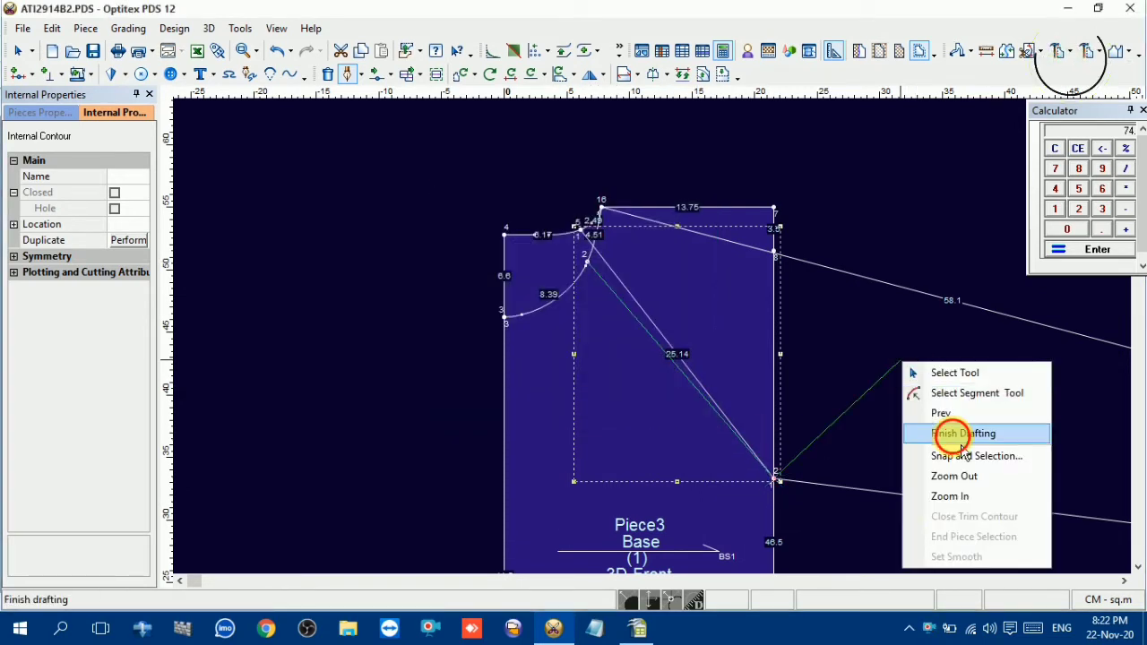
click(961, 439)
right_click(923, 335)
click(928, 32)
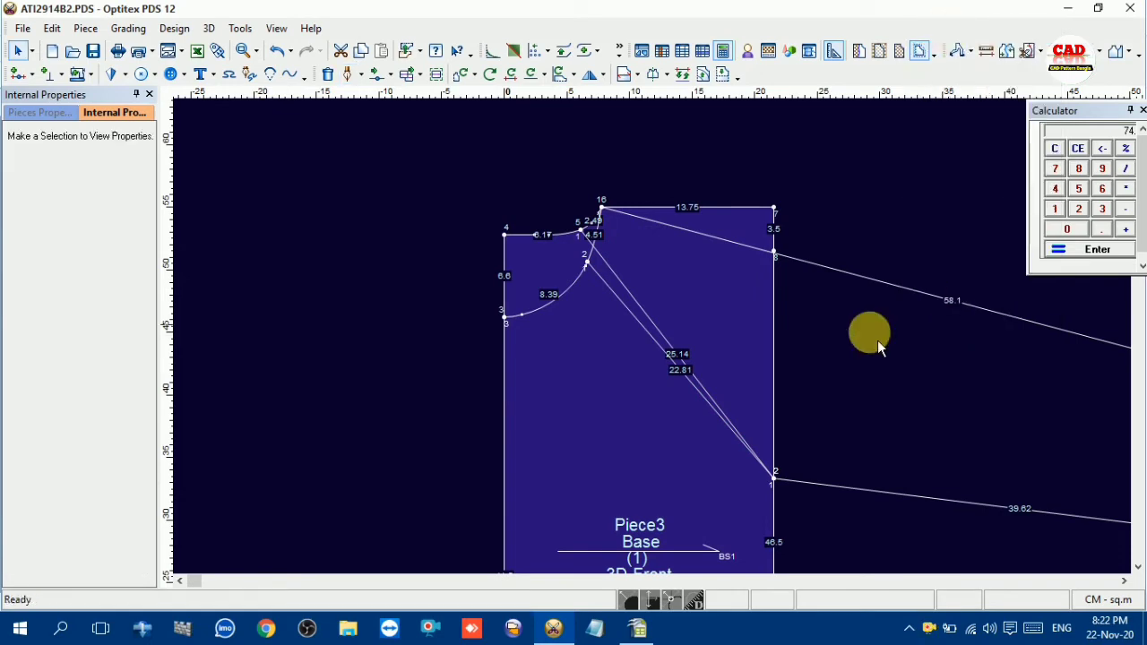
Add a curve point on the front raglan line and move it close to the underarm, bowing the line toward the body
scroll(661, 345, down, 4)
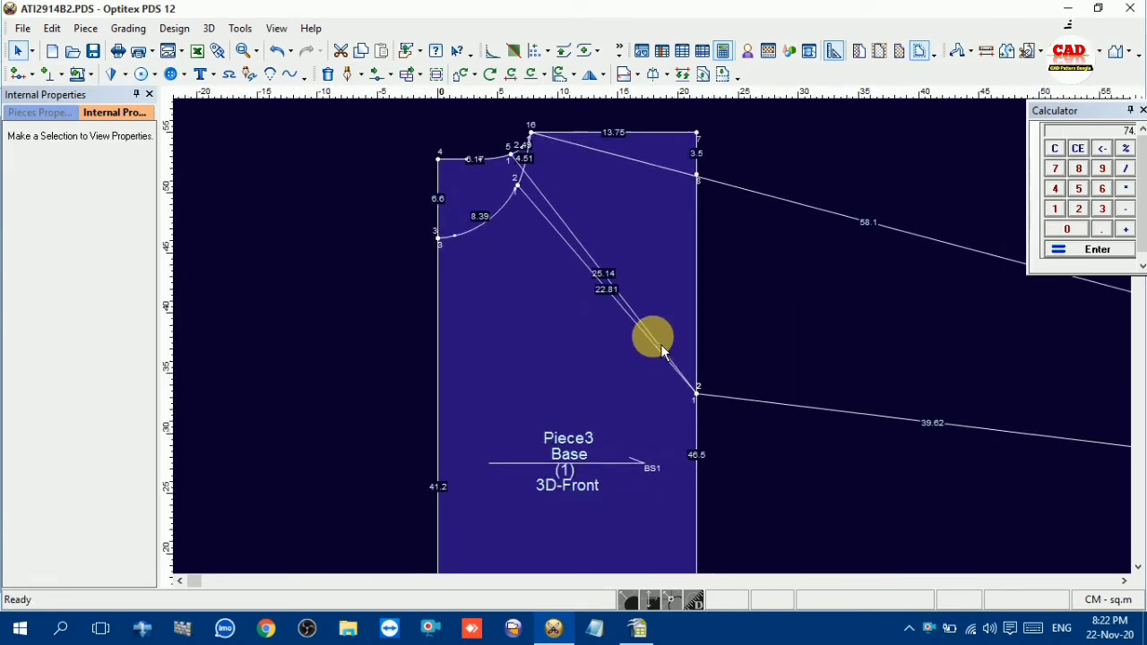
scroll(660, 345, up, 5)
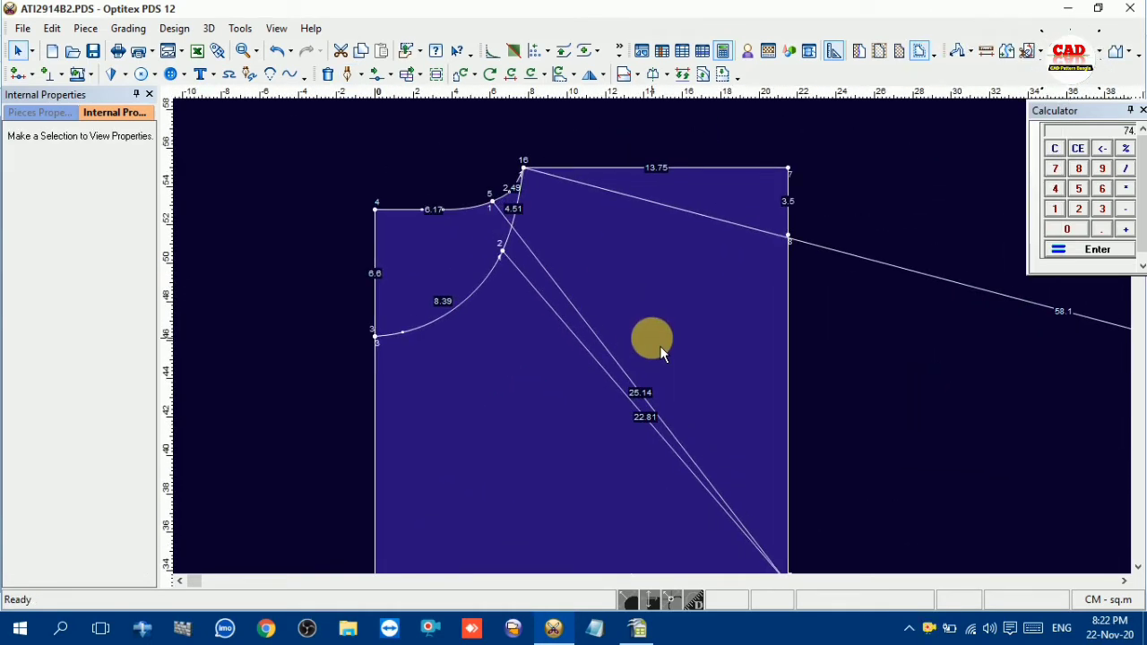
key(m)
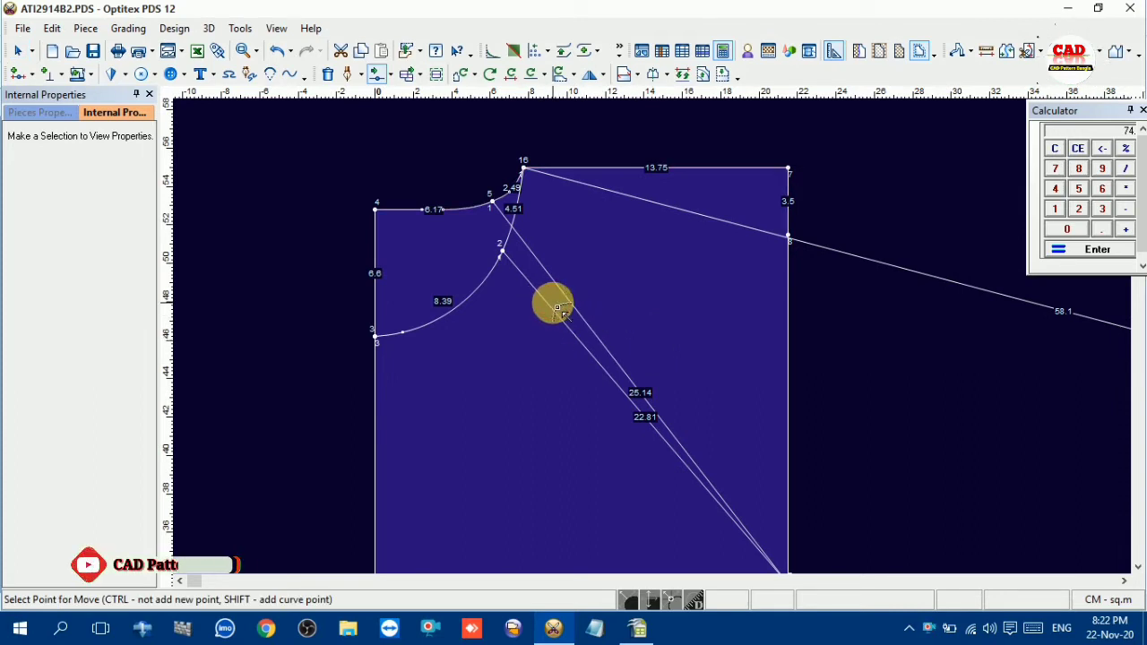
click(558, 317)
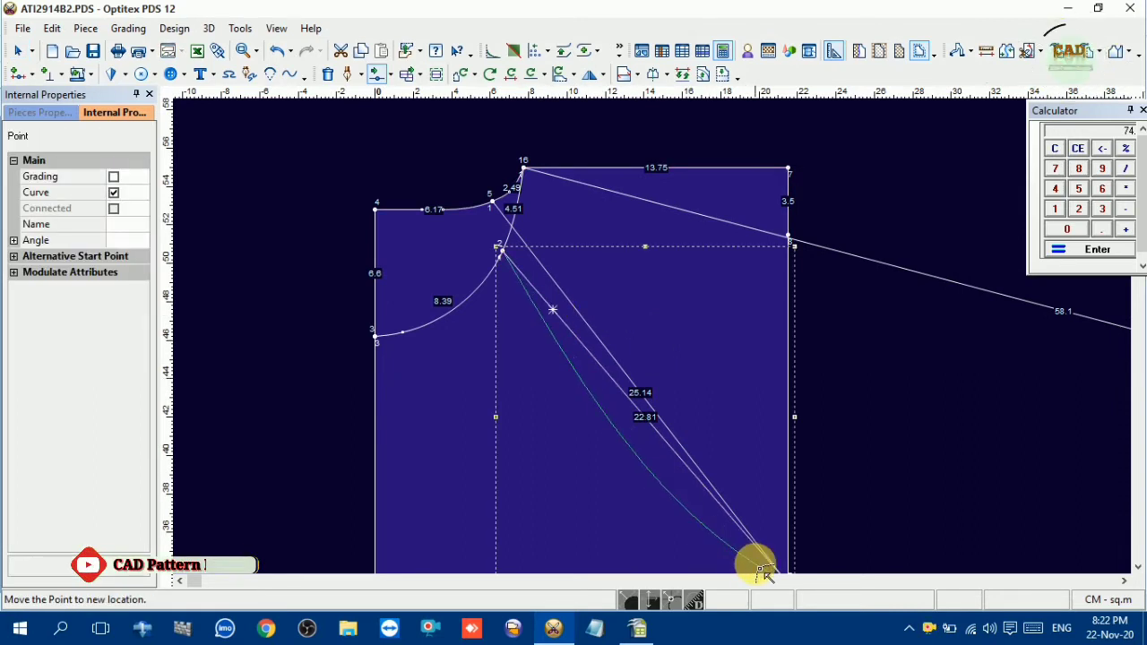
click(757, 563)
click(554, 413)
Move the front raglan line's curve point near the underarm by -0.05 cm horizontally and -0.3 cm vertically to deepen the hollow
scroll(704, 515, down, 2)
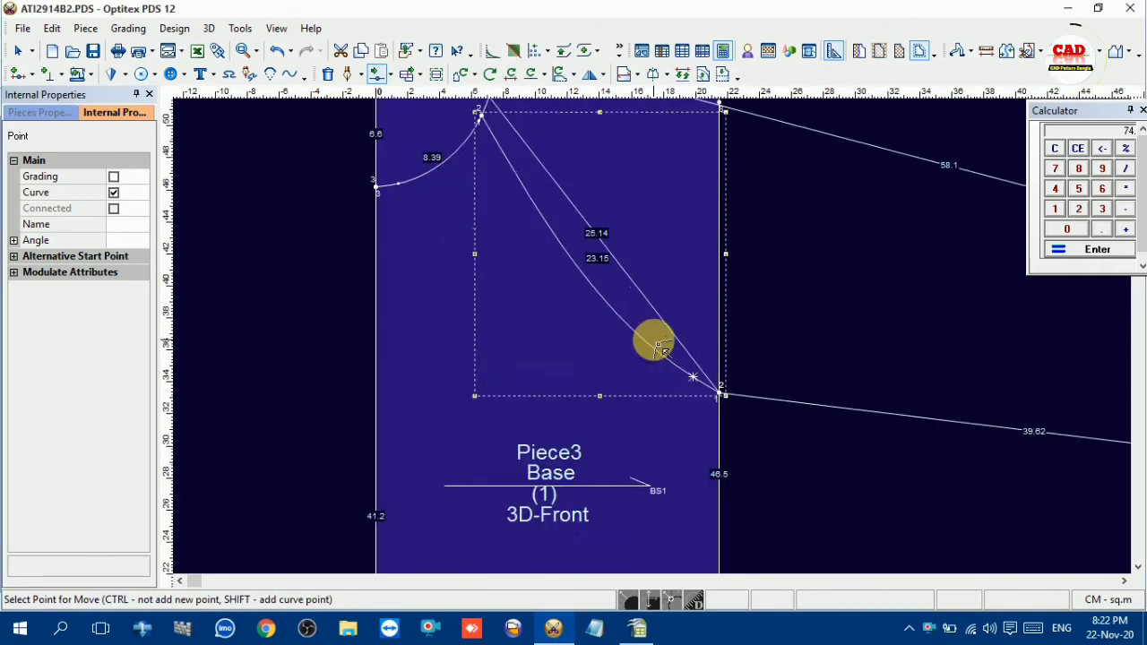
scroll(692, 379, up, 1)
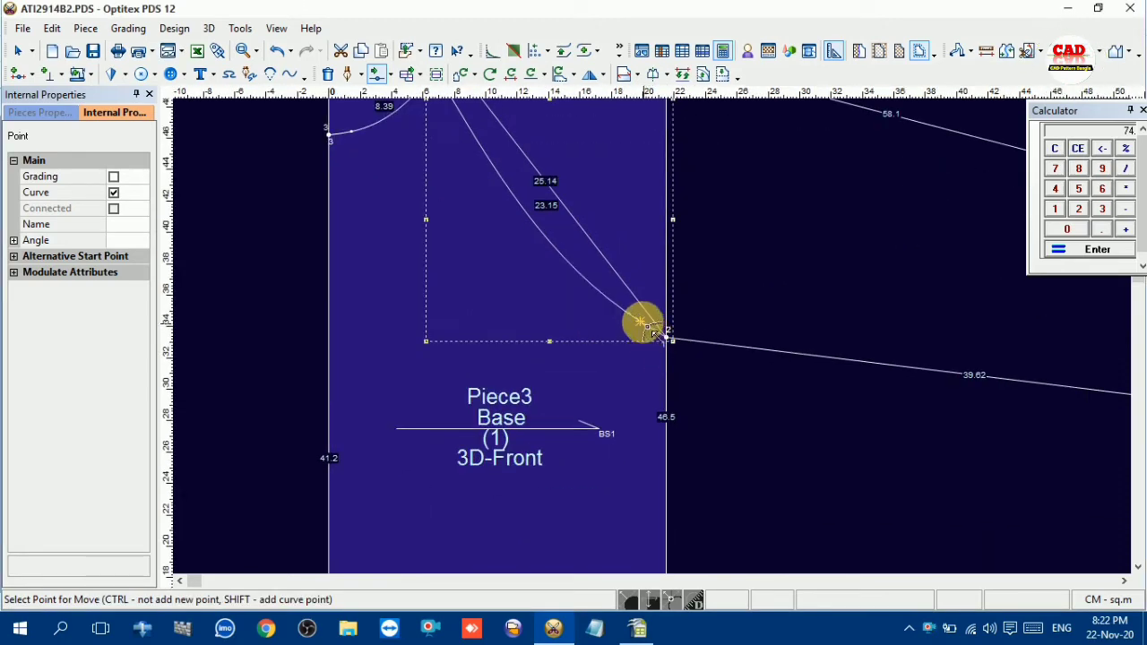
click(651, 331)
click(651, 335)
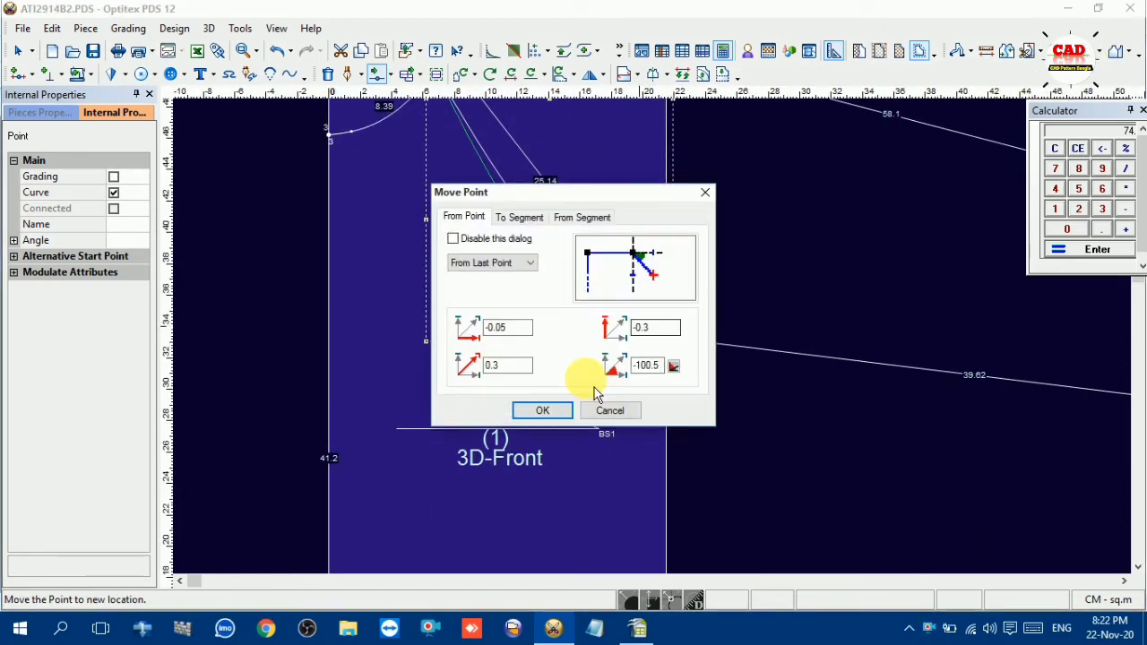
click(553, 410)
Add a curve point near the neck end of the front raglan line, raise it 1.62 cm, and nudge it 0.23 cm outward
scroll(655, 331, down, 1)
scroll(600, 284, up, 1)
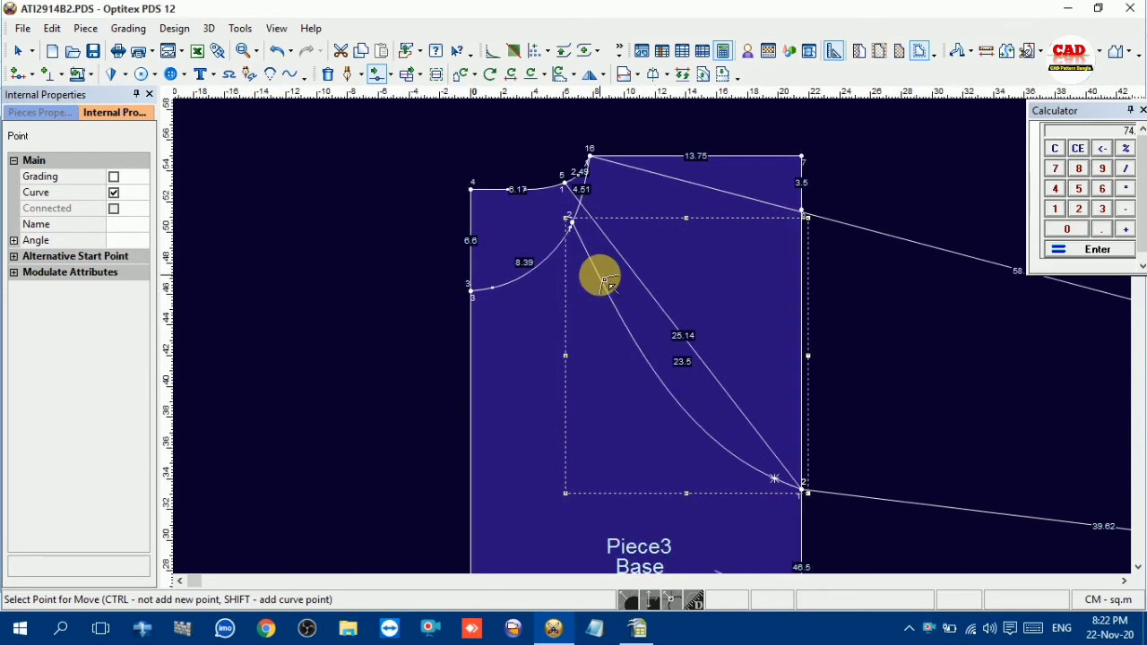
click(606, 283)
click(612, 298)
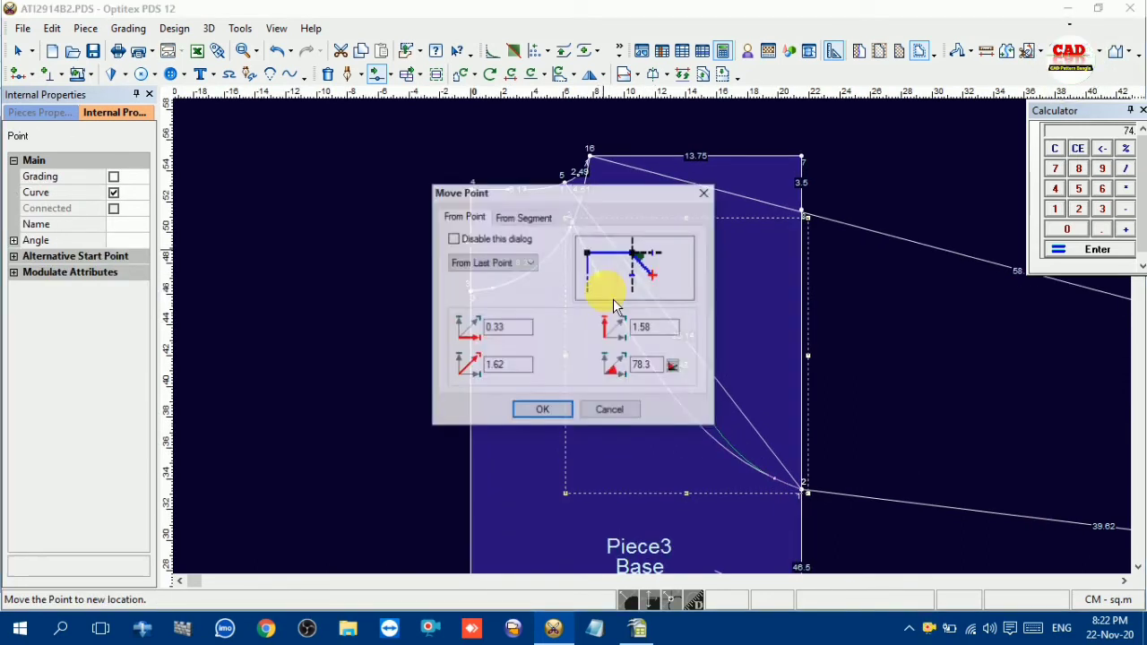
click(550, 410)
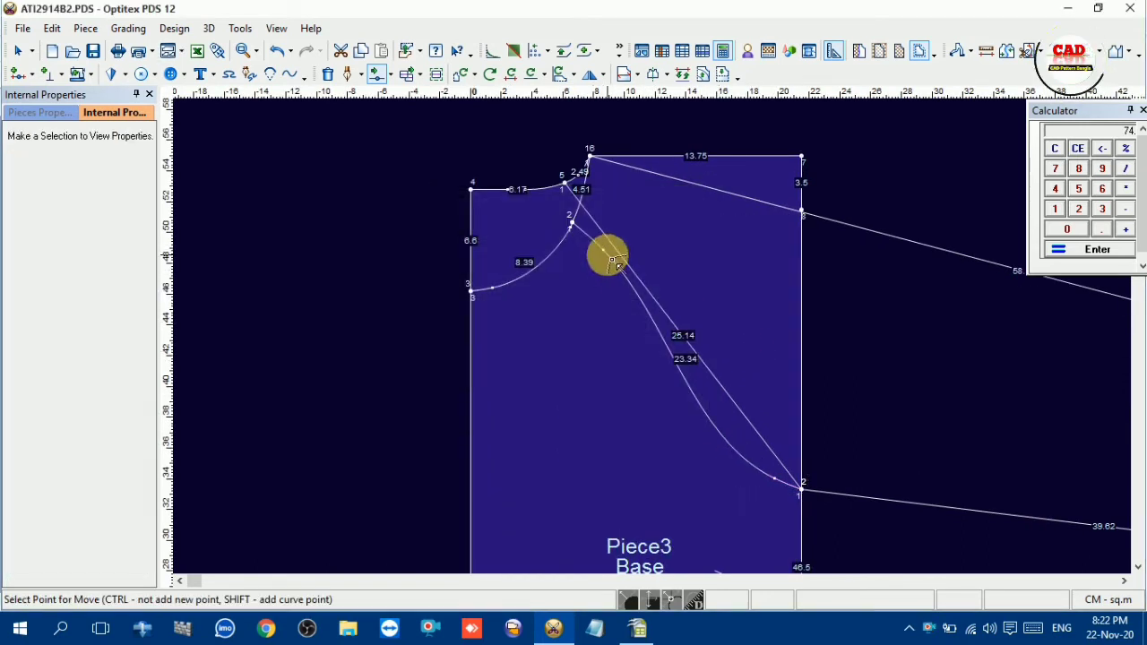
click(608, 257)
click(609, 255)
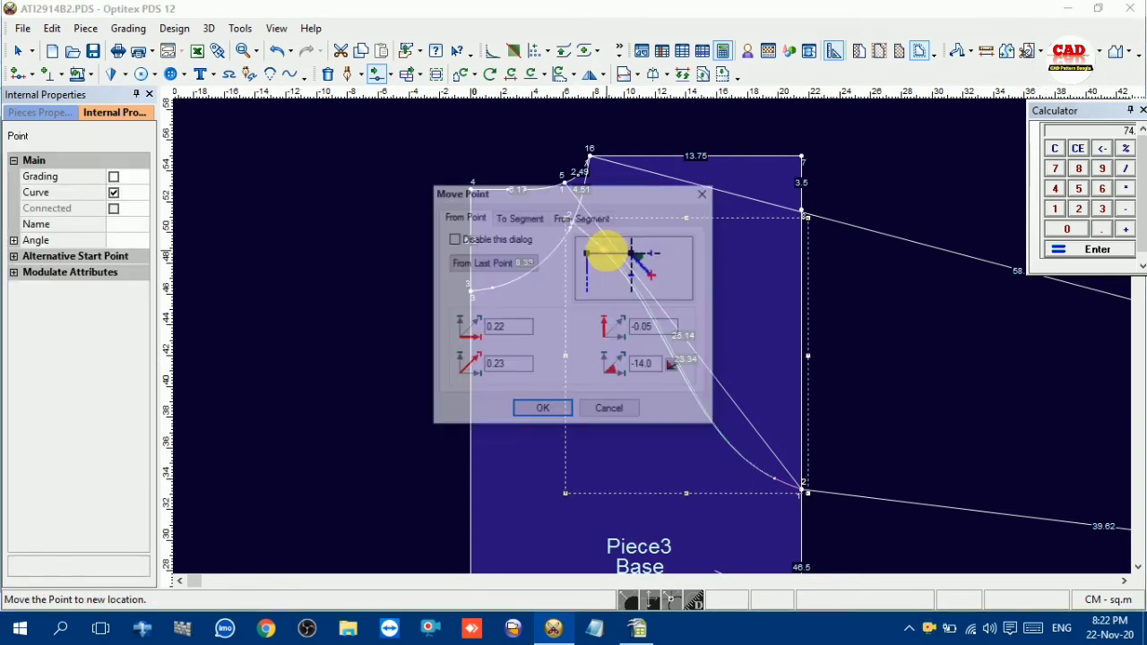
click(545, 409)
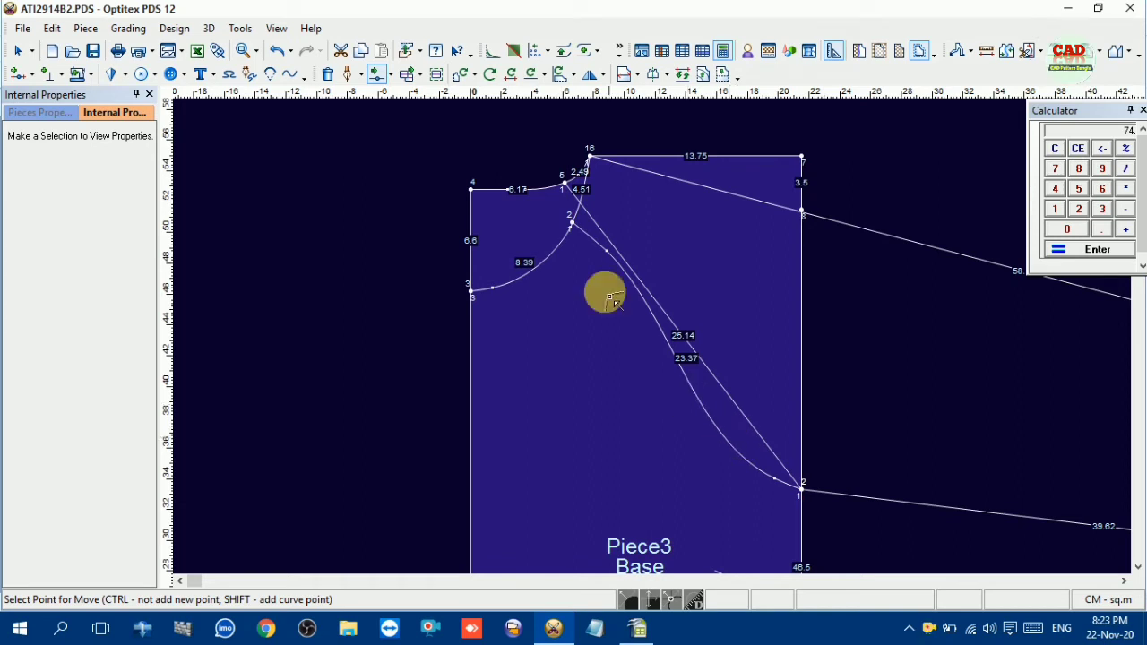
Fine-tune the front raglan curve by moving its underarm curve point 0.05 cm and its neck-end curve point 0.32 cm
click(787, 490)
click(778, 483)
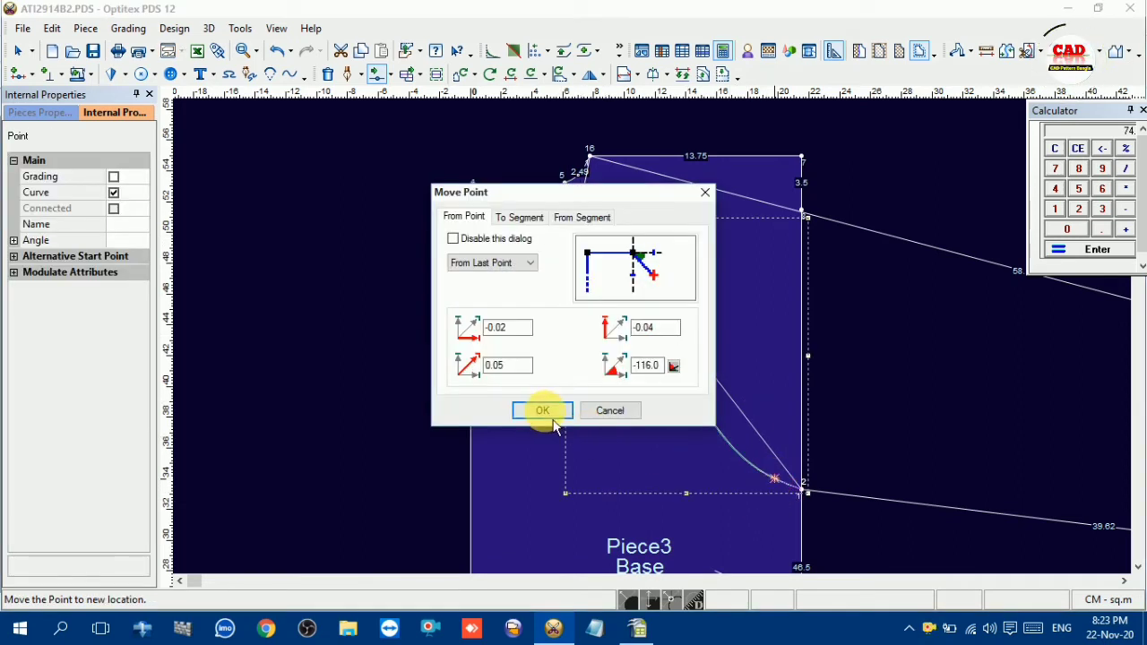
click(540, 409)
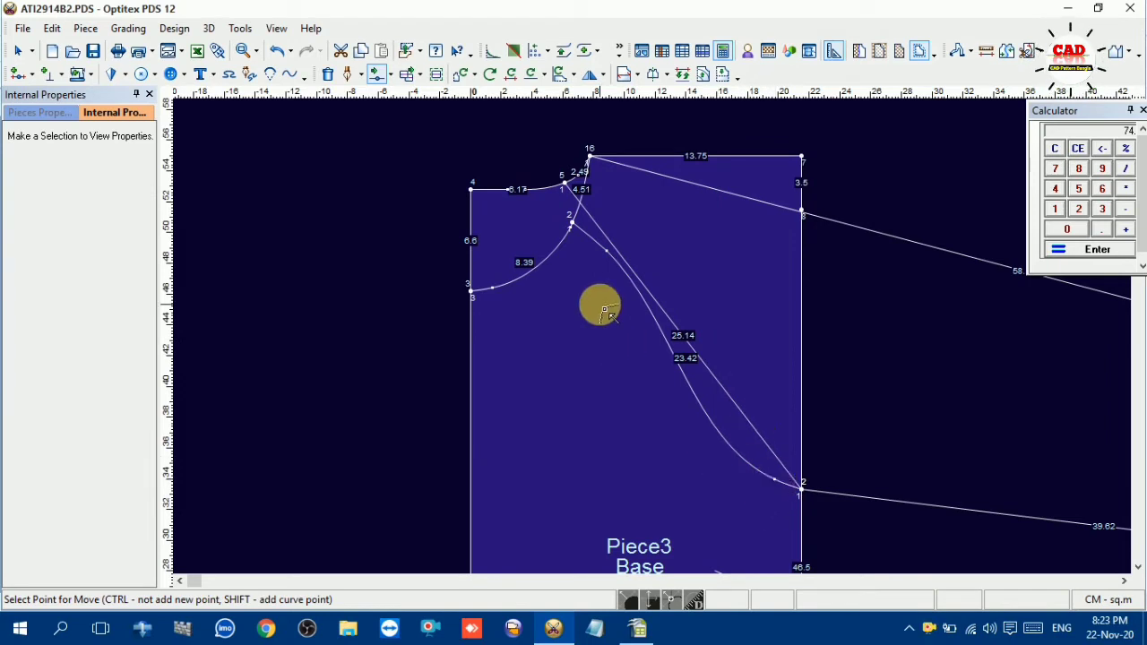
scroll(612, 264, up, 2)
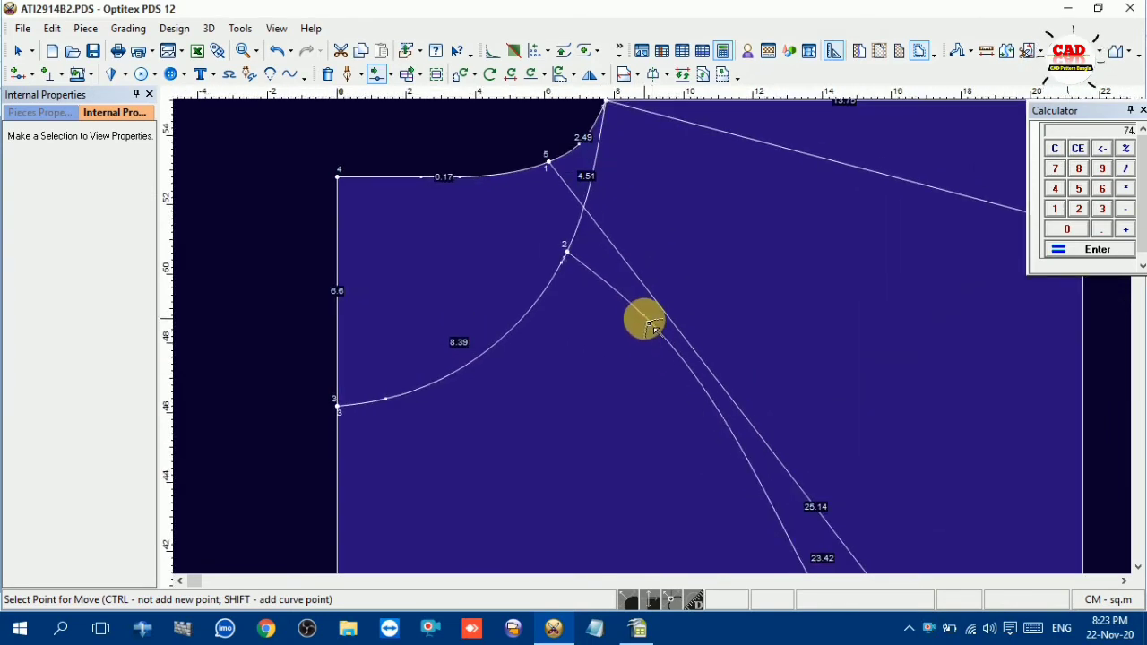
click(648, 322)
click(660, 328)
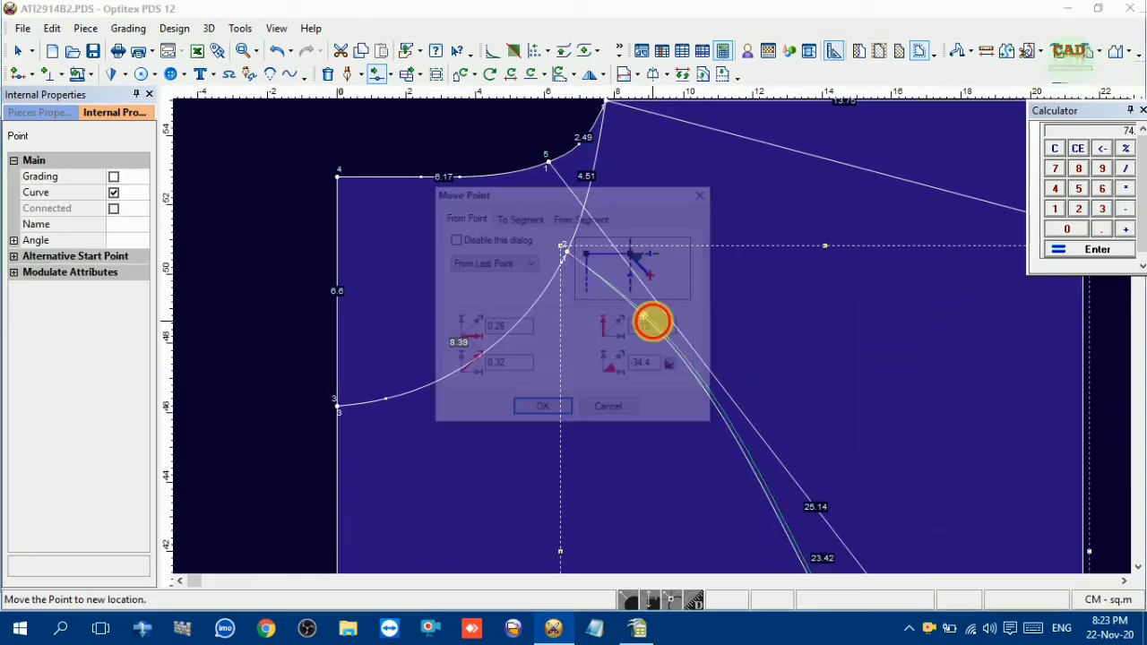
click(542, 409)
Add a point near the neck end of the back raglan line, move it slightly outward, and make it a curve point
scroll(633, 384, down, 3)
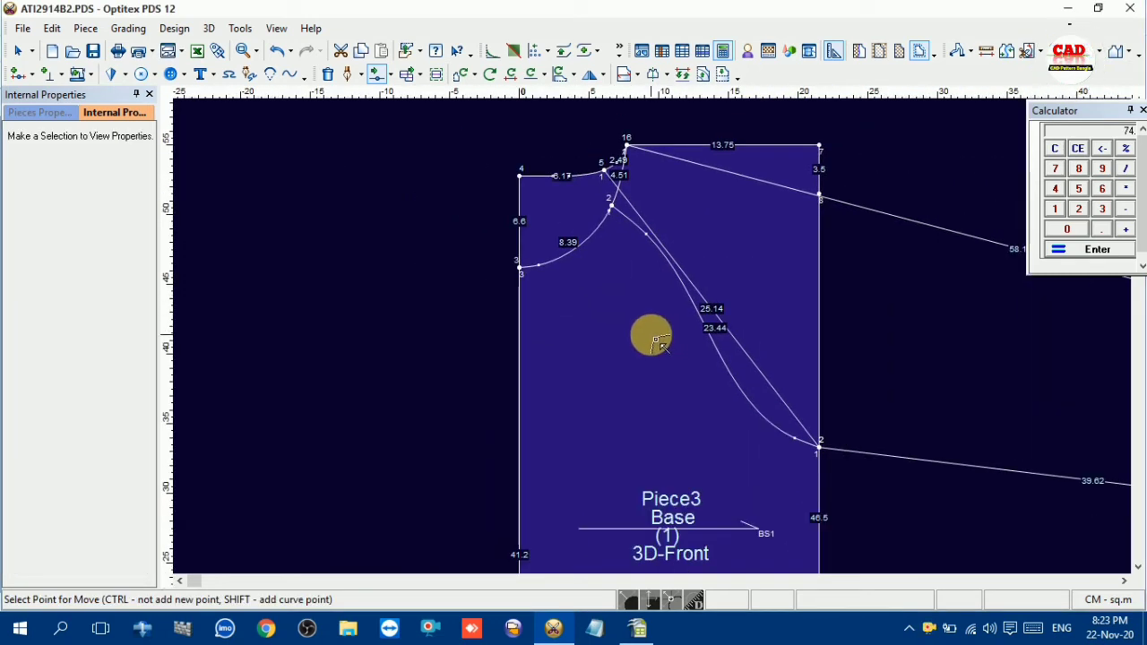
click(646, 213)
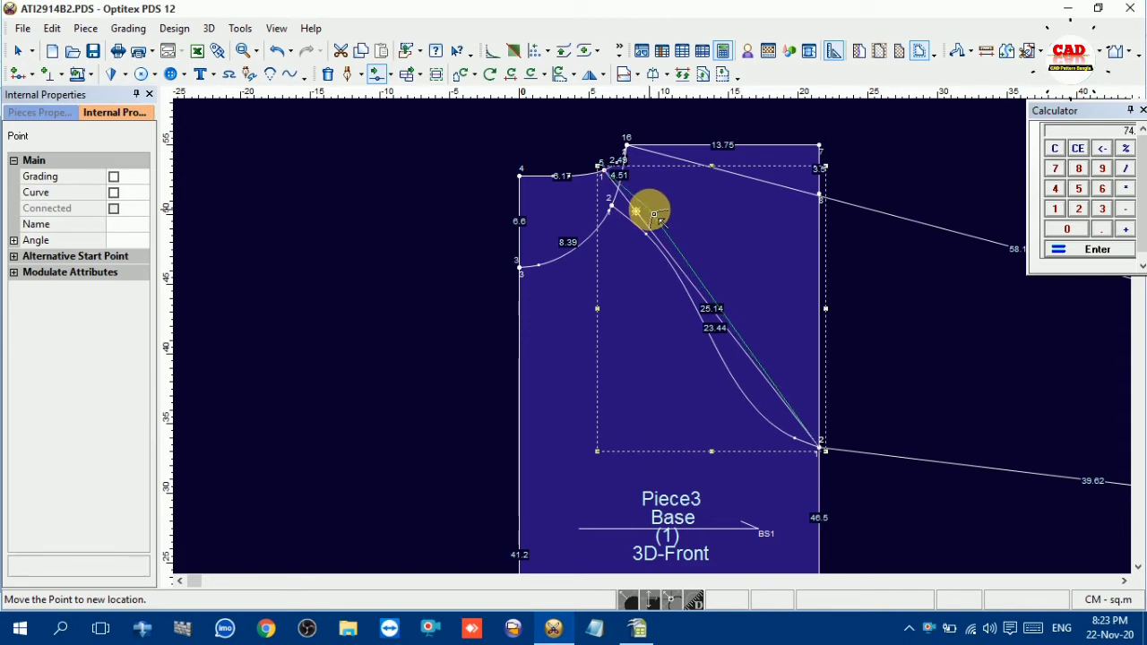
click(654, 216)
click(532, 409)
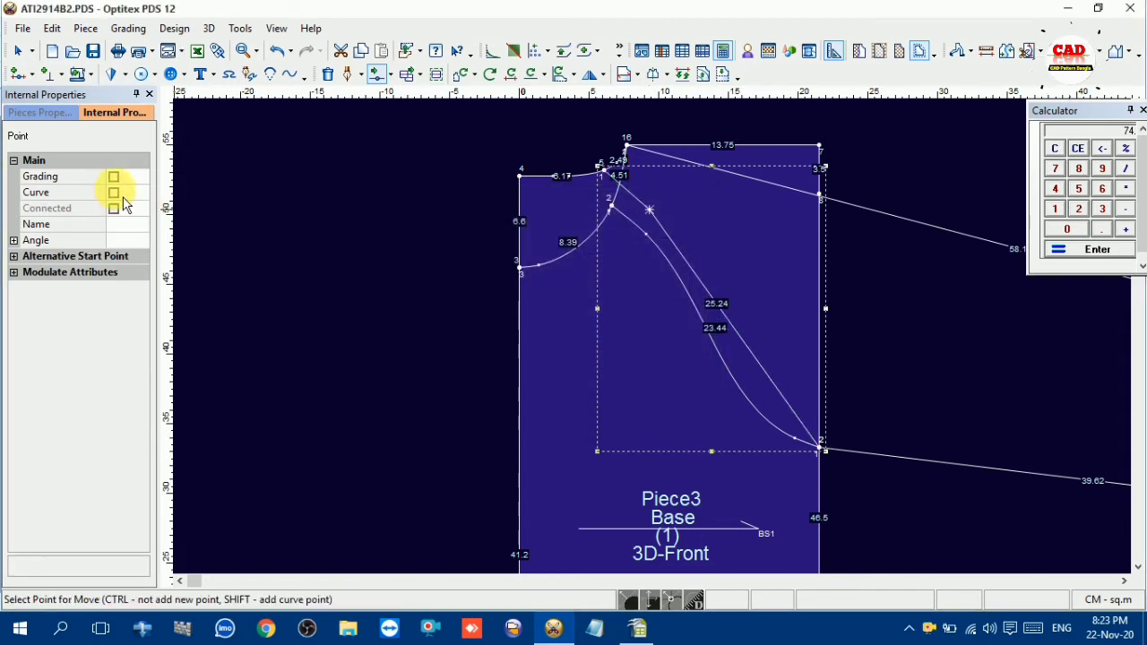
click(114, 193)
Add a curve point near the underarm on the back raglan line and move it down 2.25 cm onto the front raglan curve
click(793, 408)
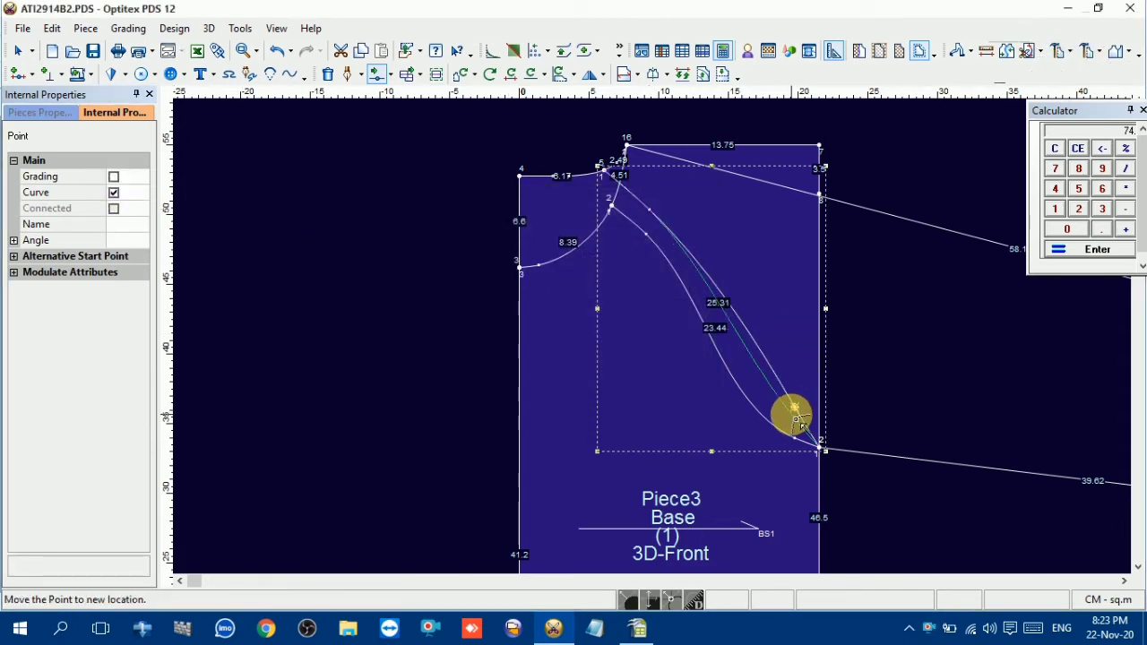
drag(795, 418, 800, 438)
click(544, 409)
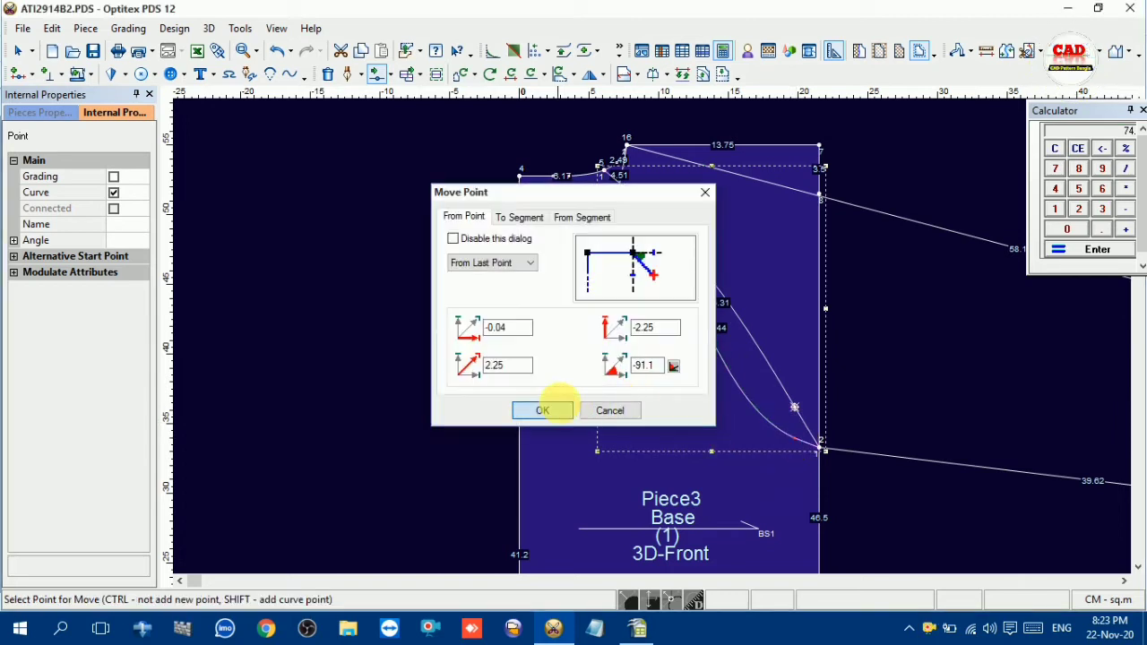
Move the back raglan line's neck-end curve point 0.78 cm horizontally and -0.66 cm vertically
click(656, 217)
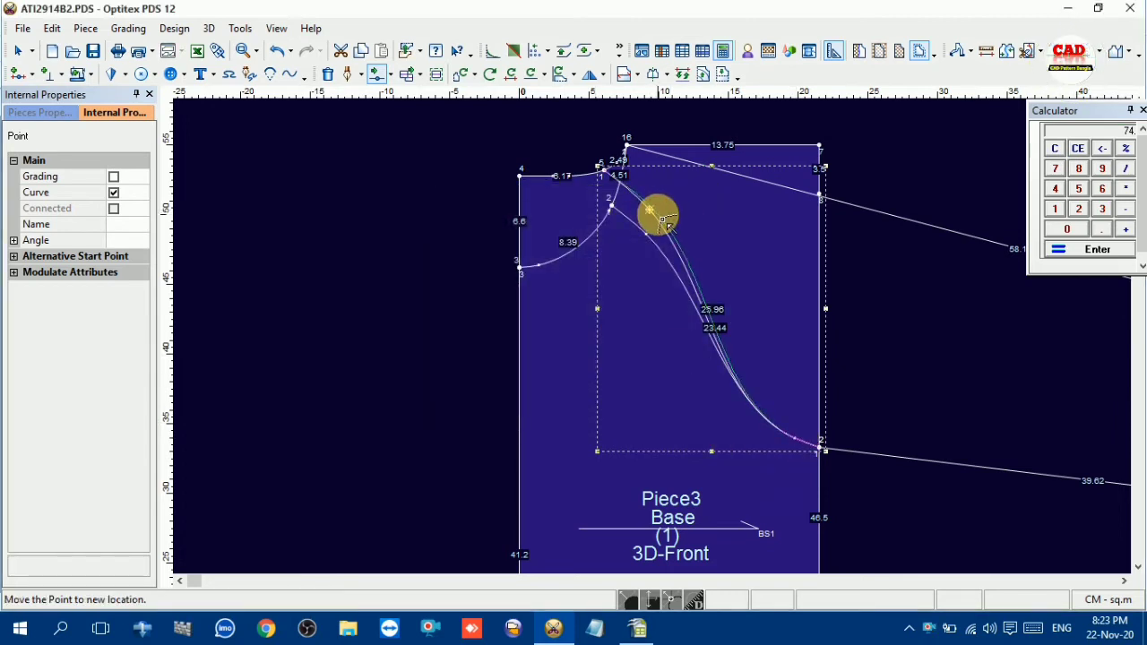
click(664, 223)
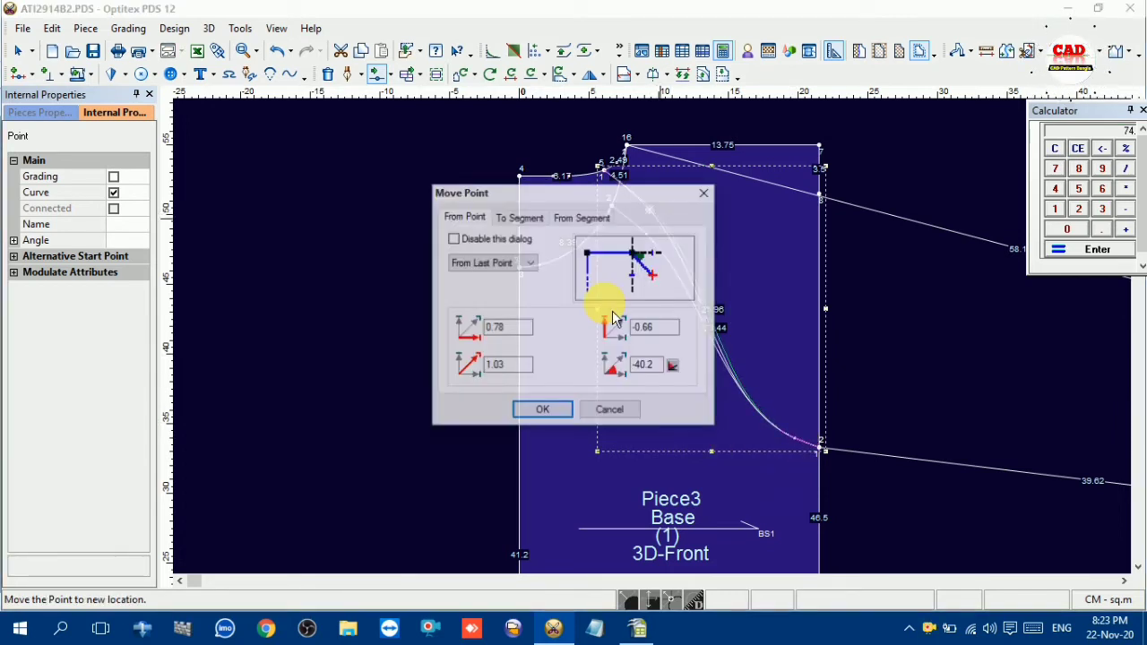
click(540, 410)
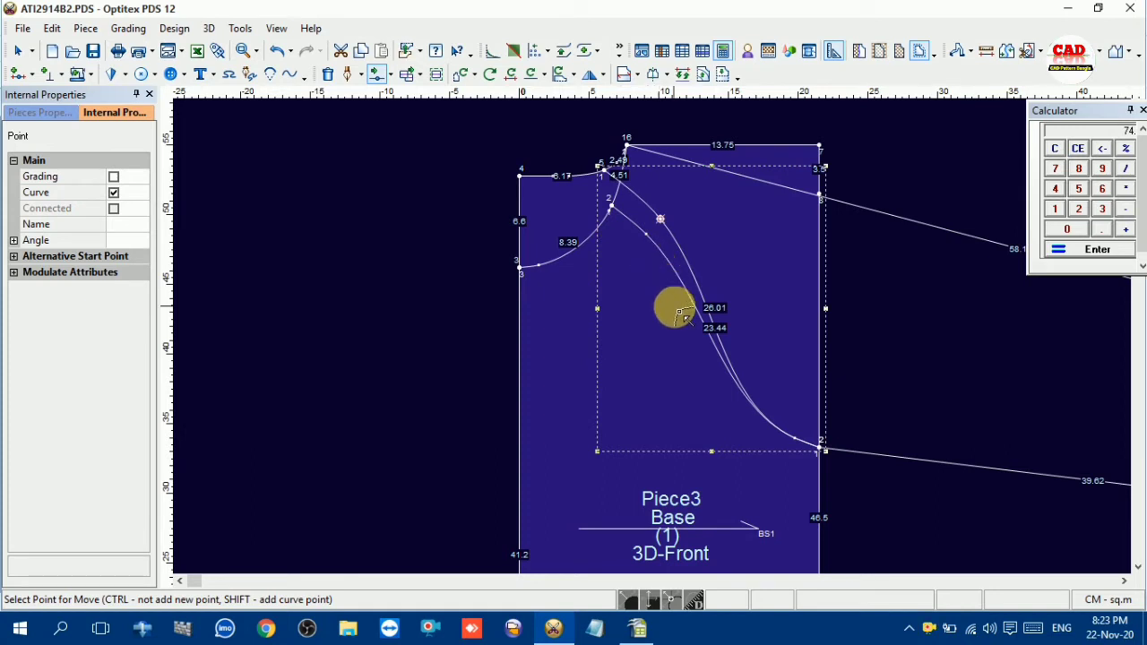
Add a curve point in the lower middle of the back raglan curve and move it -1.26 cm horizontally and 3.33 cm vertically
scroll(727, 332, up, 2)
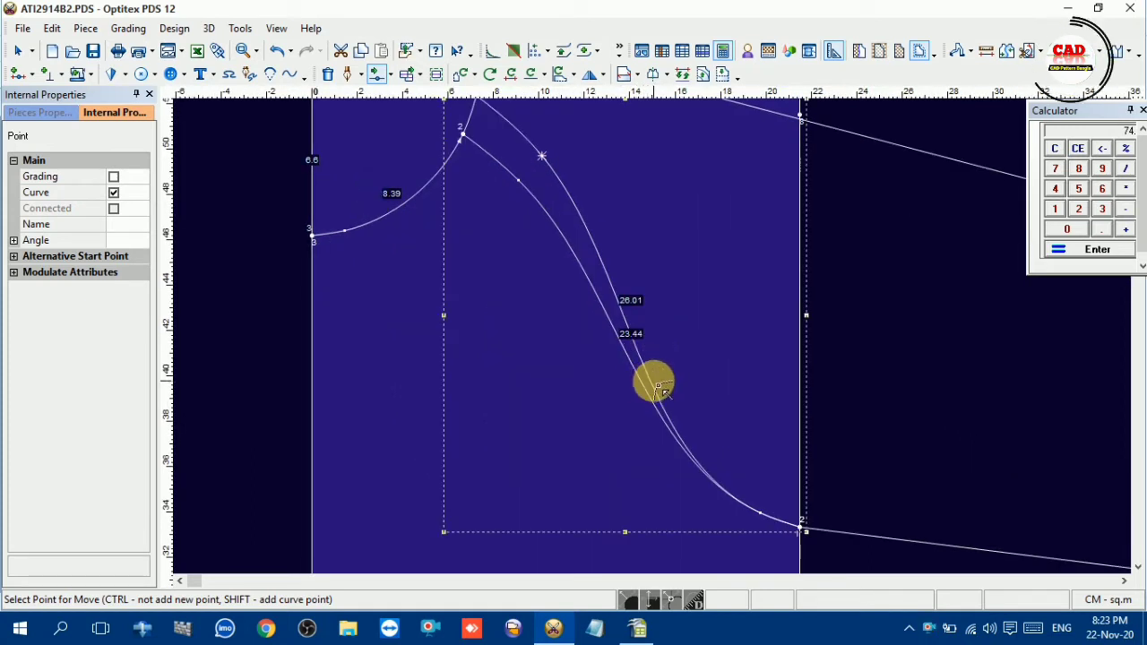
click(652, 379)
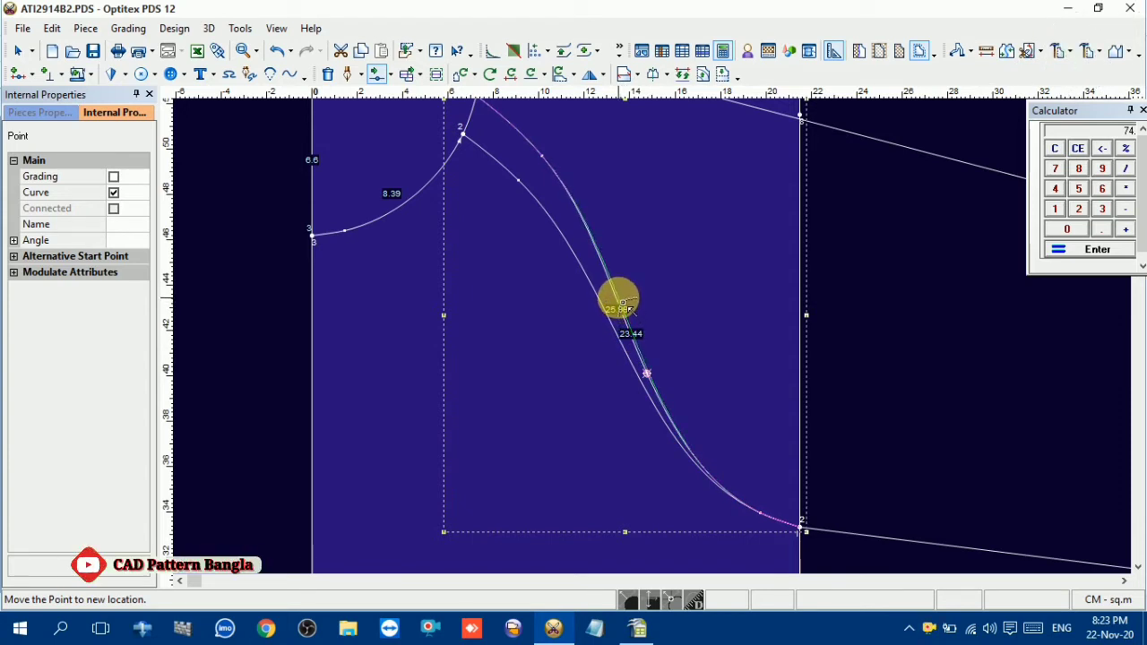
click(627, 307)
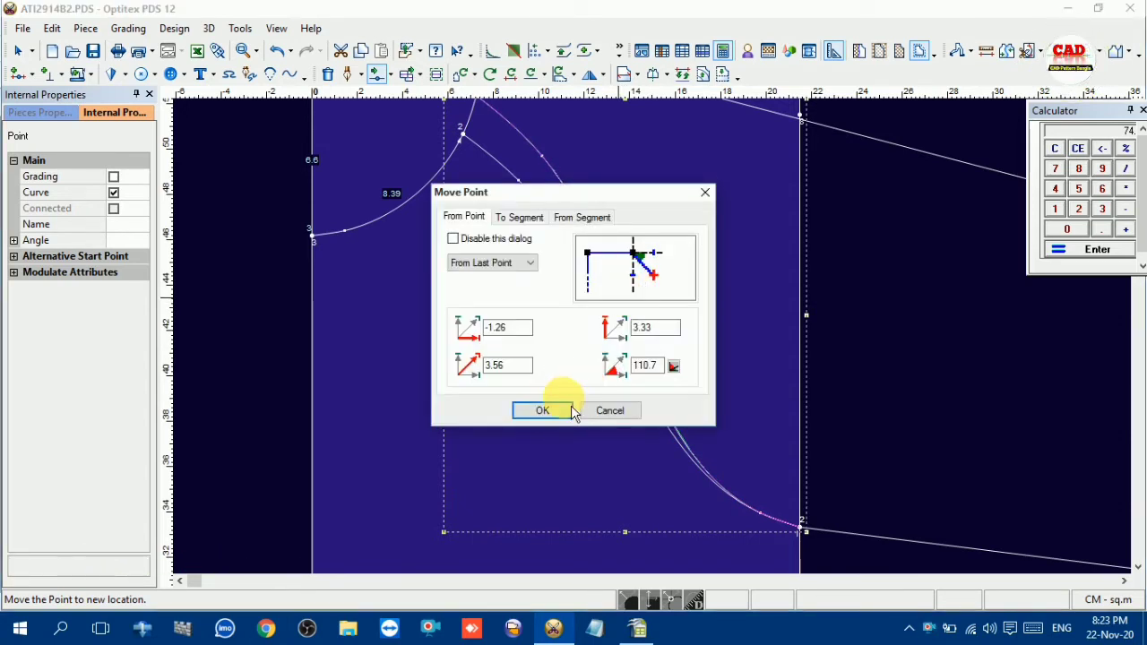
click(542, 410)
scroll(640, 258, down, 3)
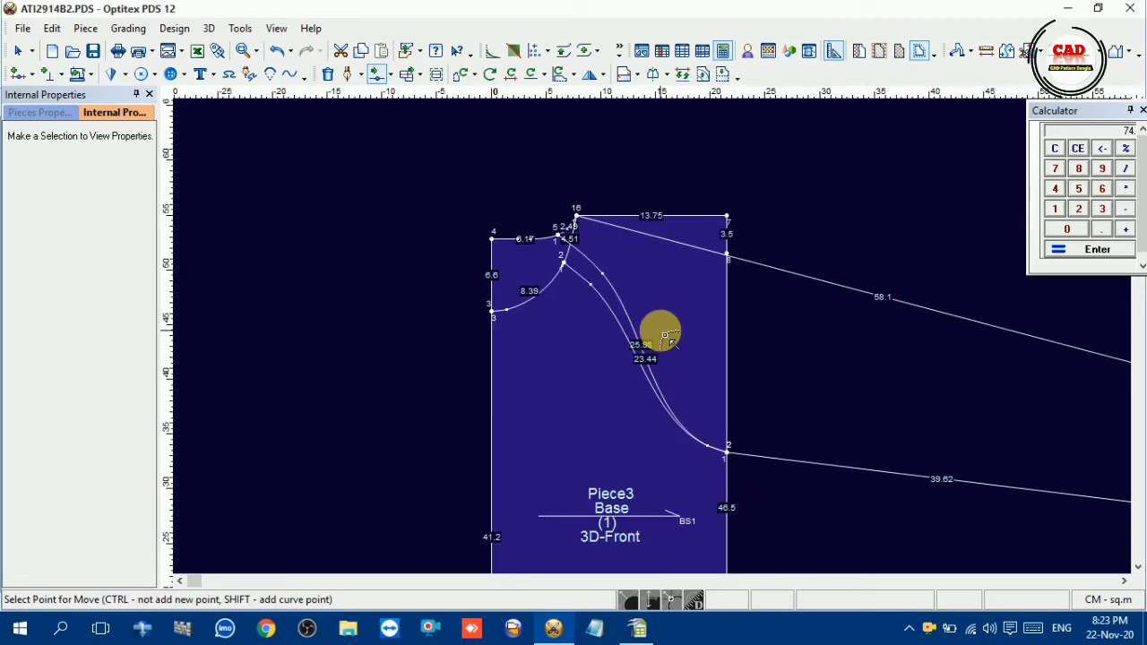
Move the neck-end curve point of the back raglan curve 0.34 cm, with a vertical shift of 0.31 cm
scroll(664, 336, up, 1)
click(624, 285)
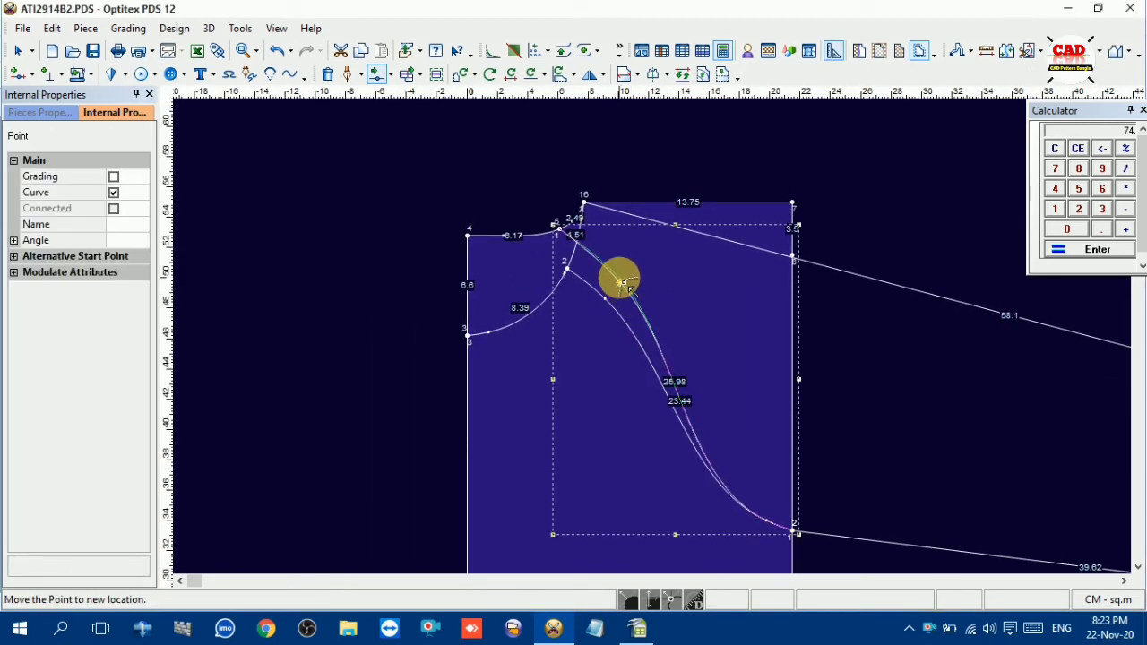
click(624, 285)
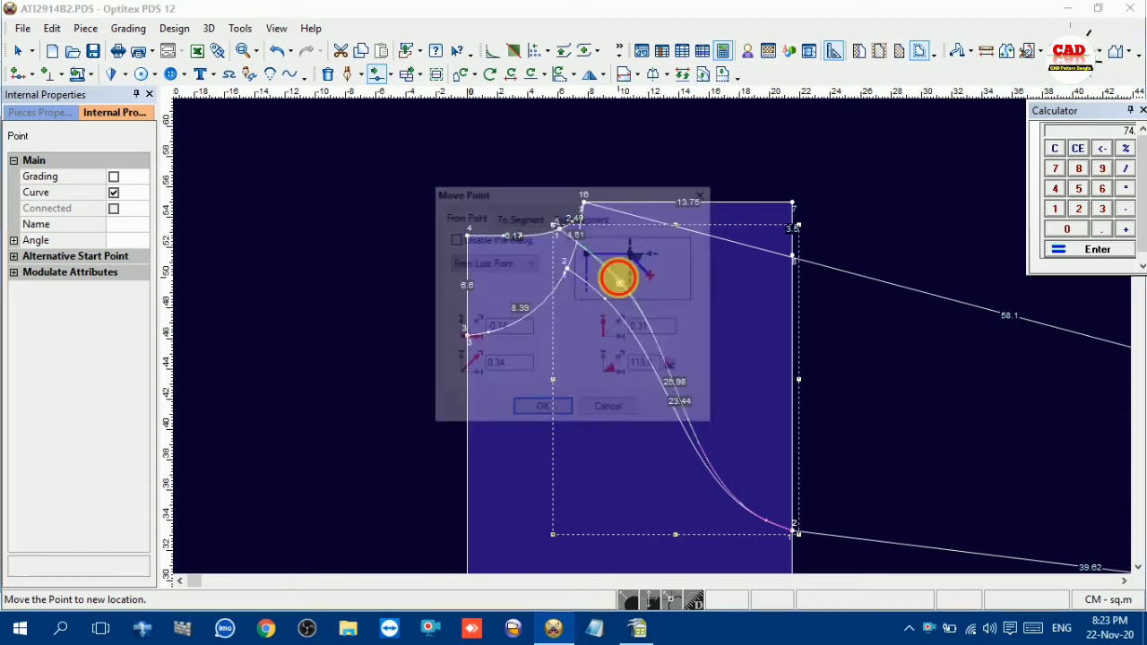
click(551, 414)
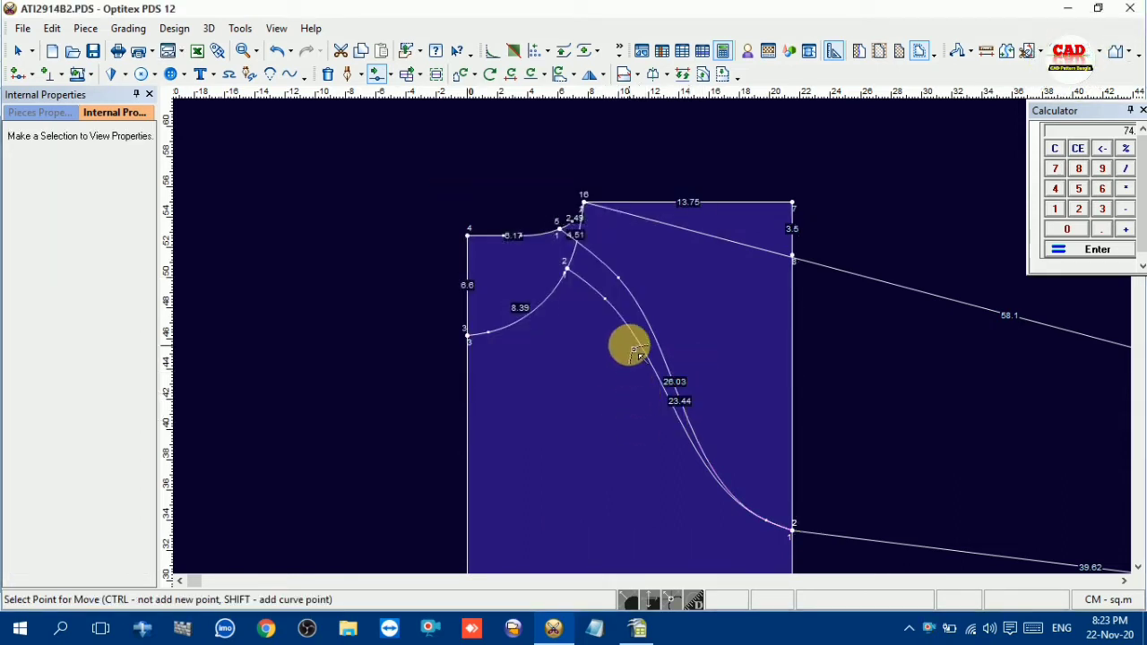
Check the armhole measurements in the OpenOffice Calc chart, then inspect both raglan curves in Optitex PDS against them
click(637, 627)
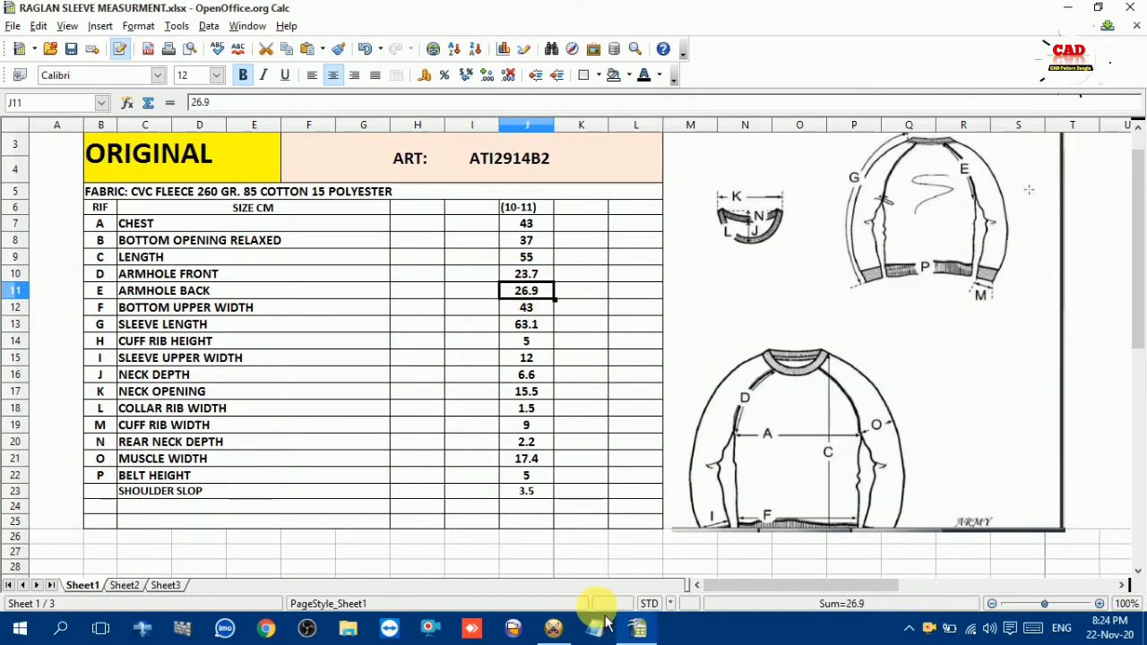
click(552, 627)
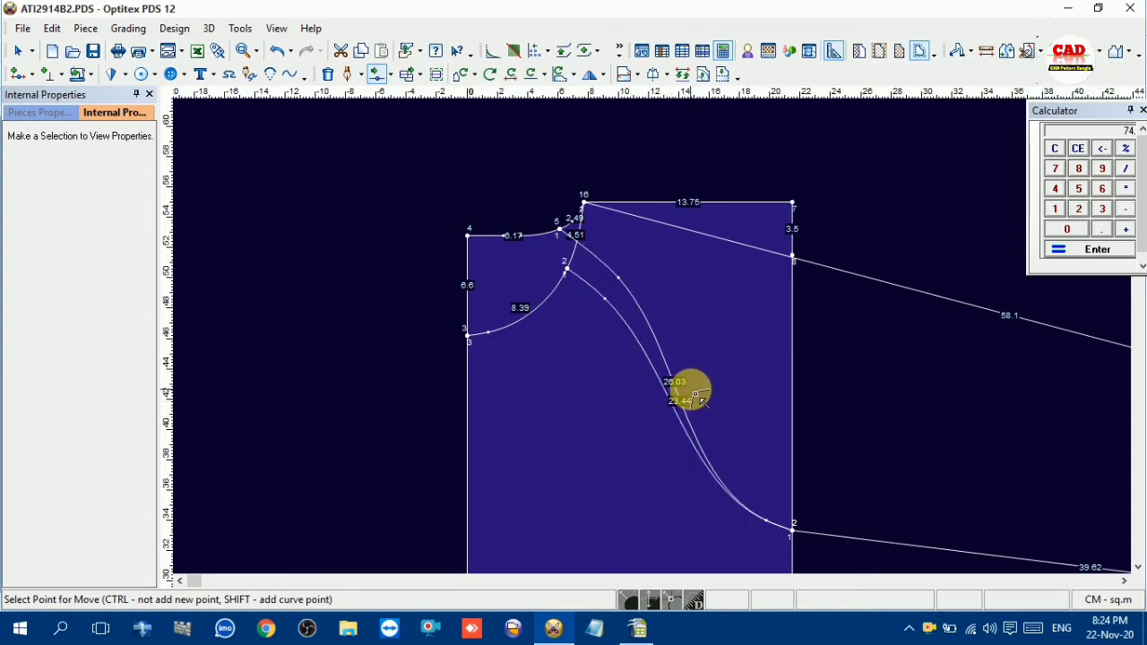
scroll(650, 332, up, 2)
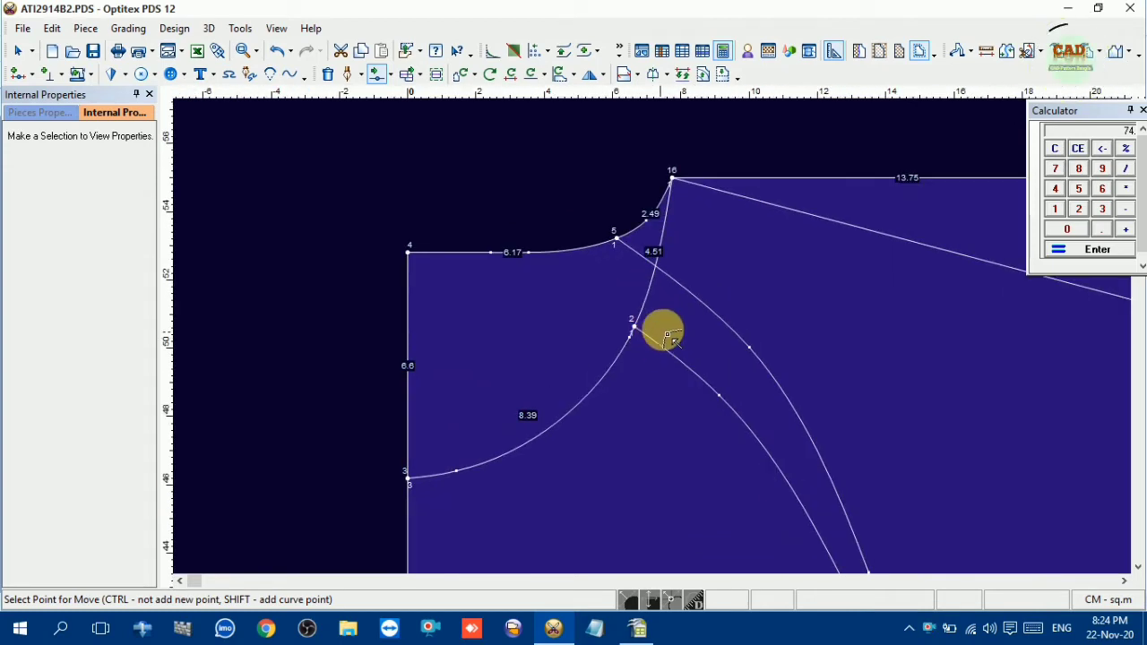
scroll(667, 336, up, 2)
scroll(655, 344, down, 4)
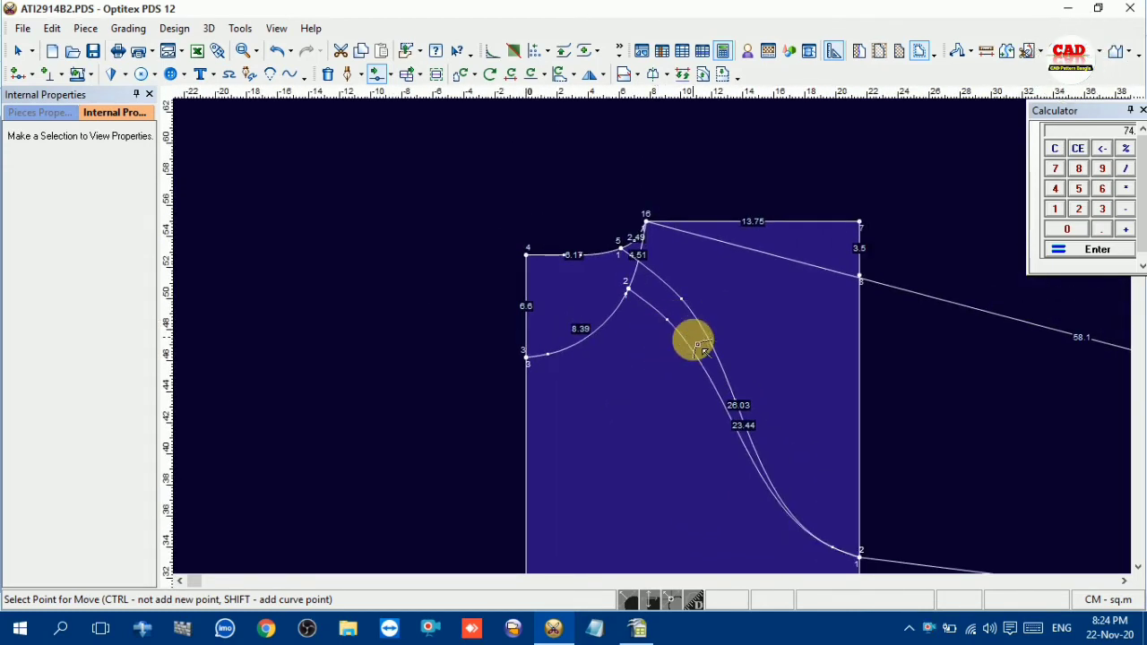
scroll(680, 348, down, 2)
right_click(594, 170)
click(643, 181)
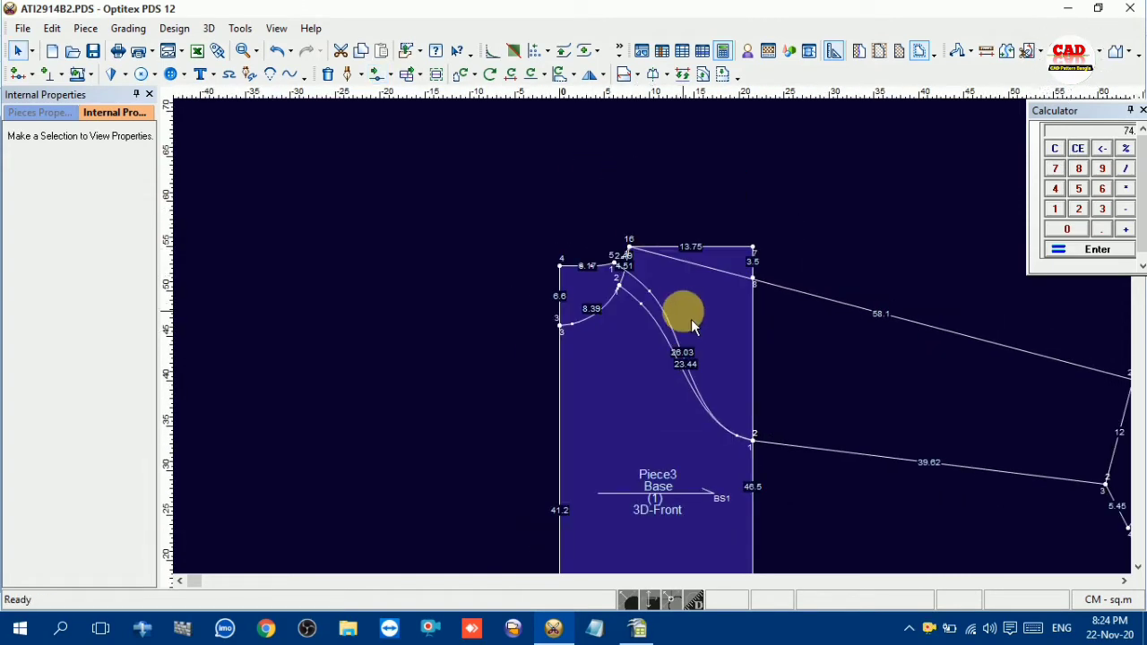
scroll(667, 358, up, 3)
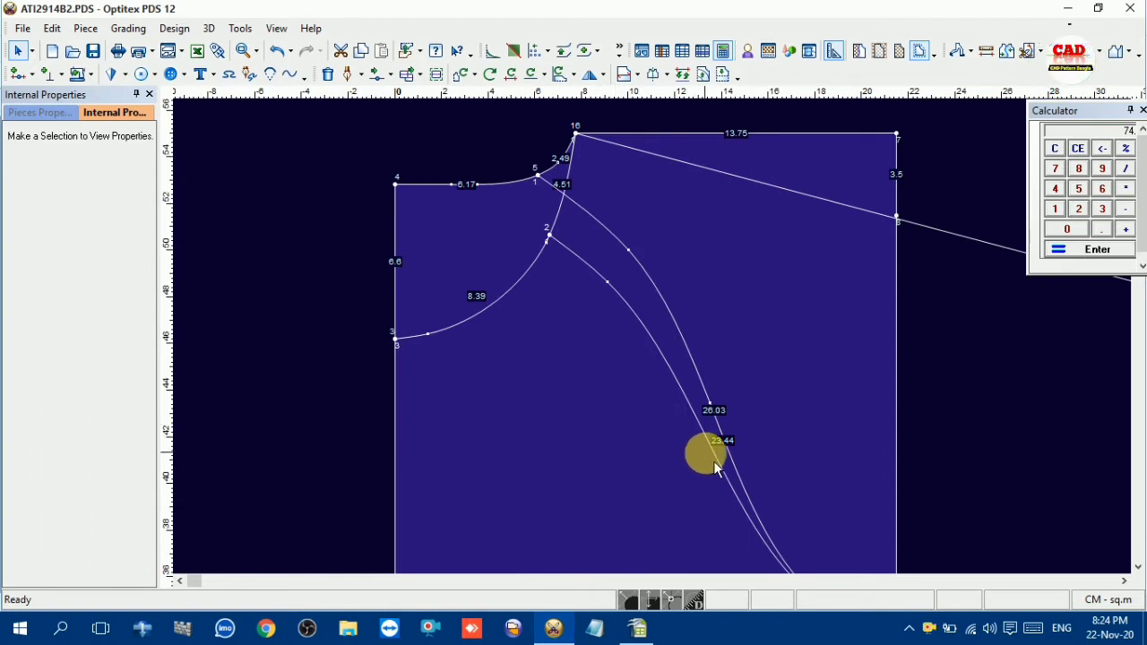
scroll(715, 468, down, 3)
scroll(661, 352, down, 2)
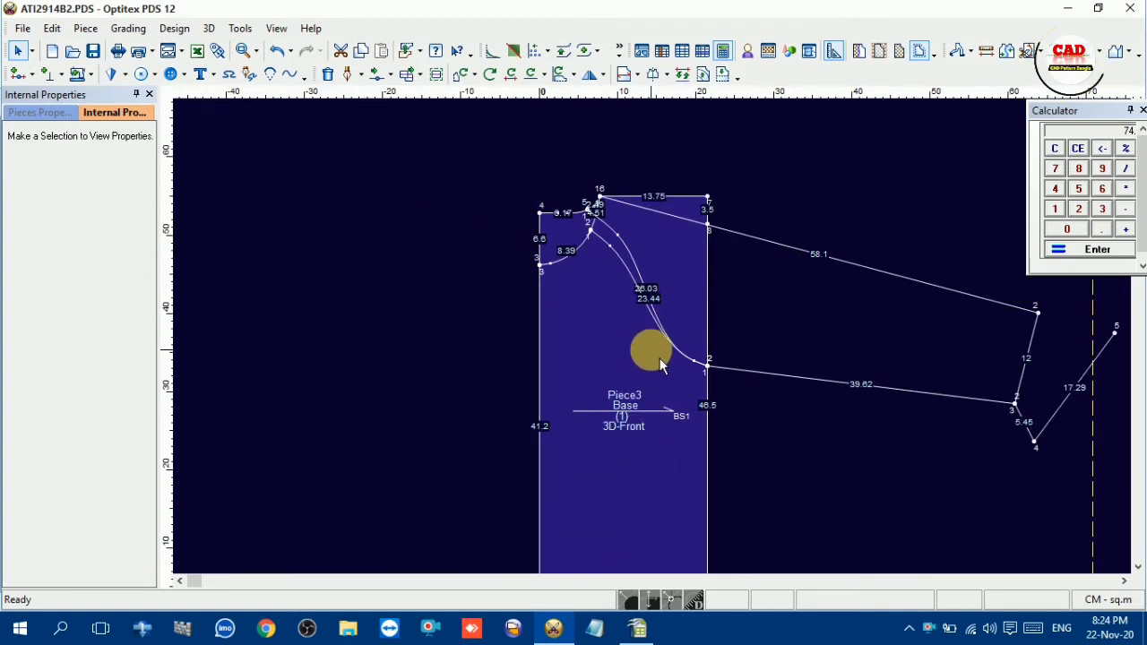
scroll(667, 340, up, 1)
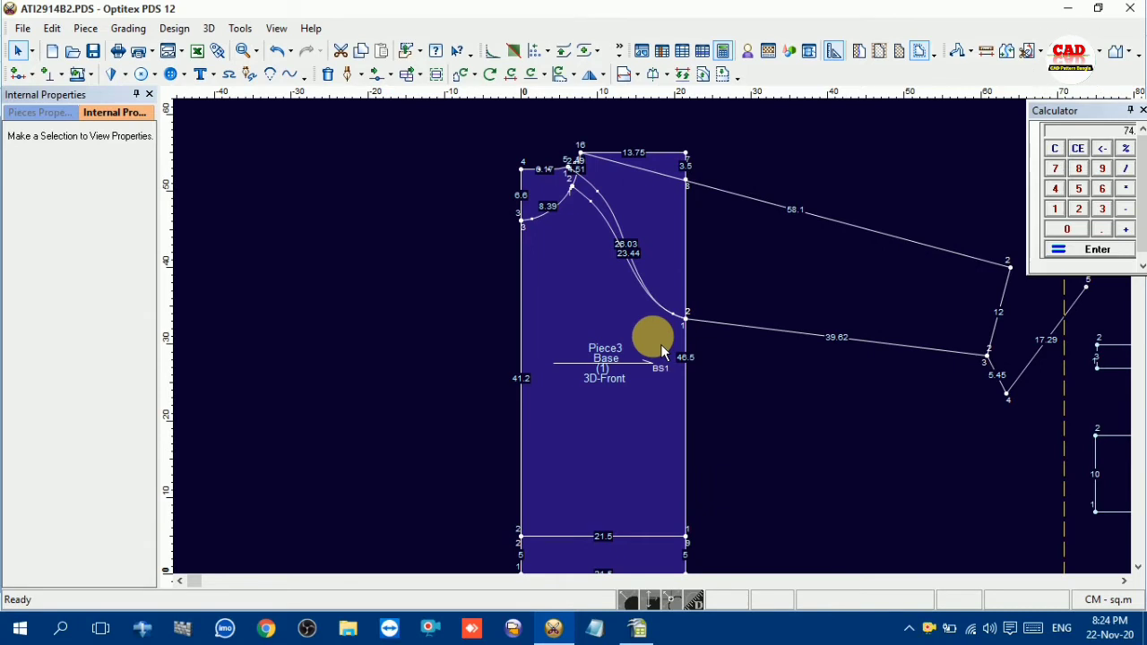
Draw a straight internal line from the front raglan curve's neckline point to the underarm point
key(d)
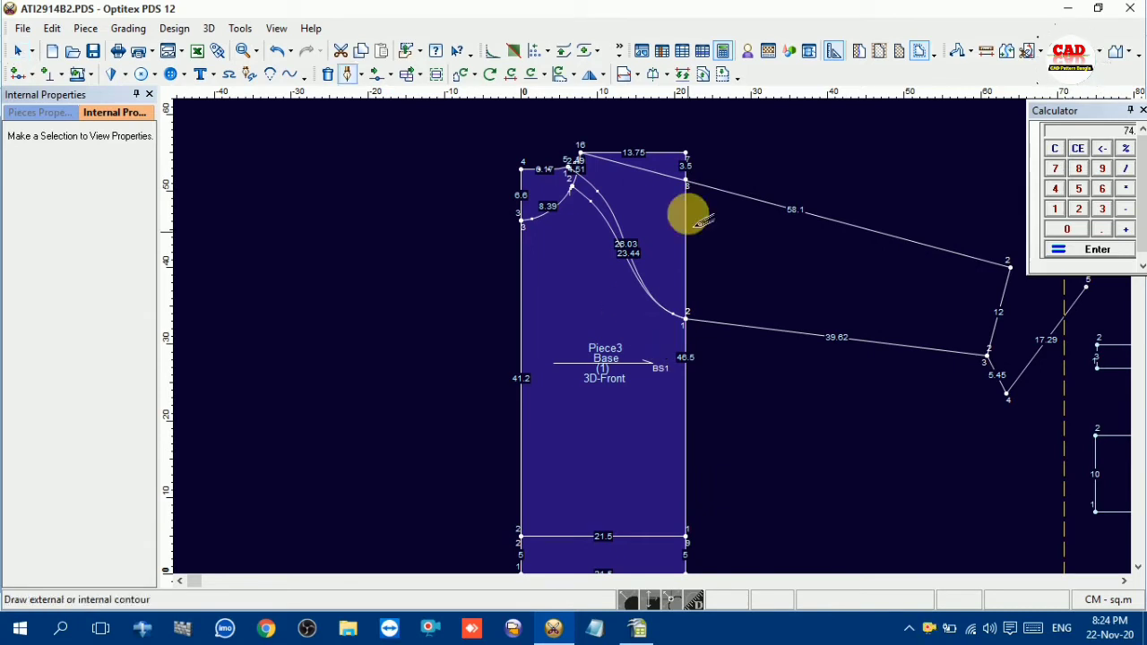
click(571, 187)
click(706, 188)
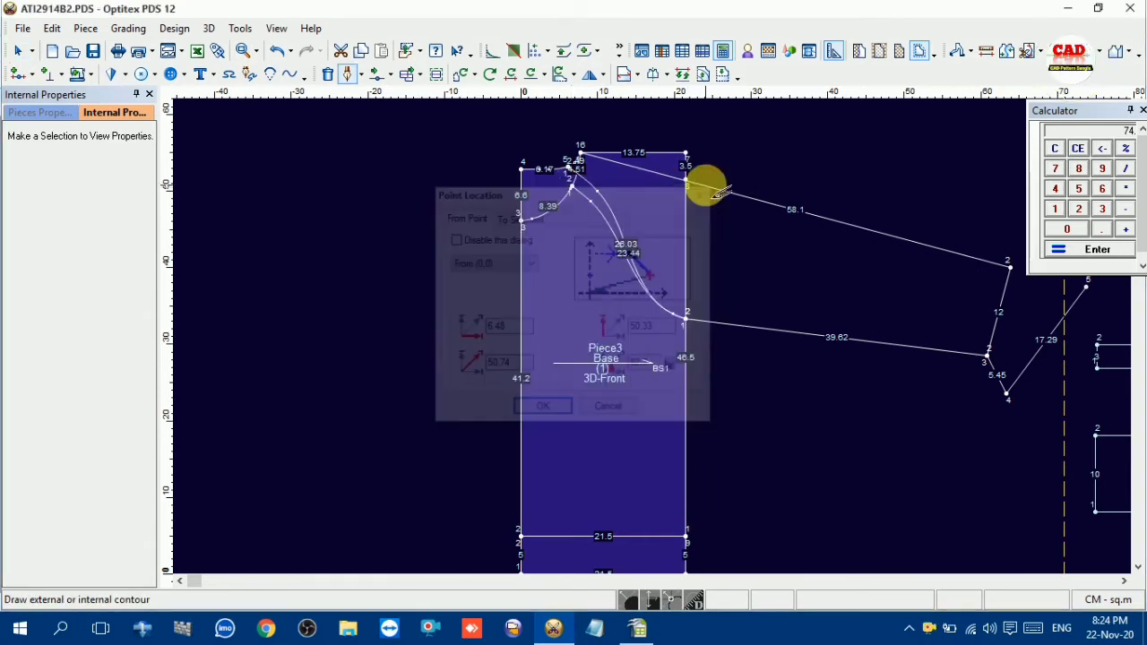
scroll(597, 195, up, 3)
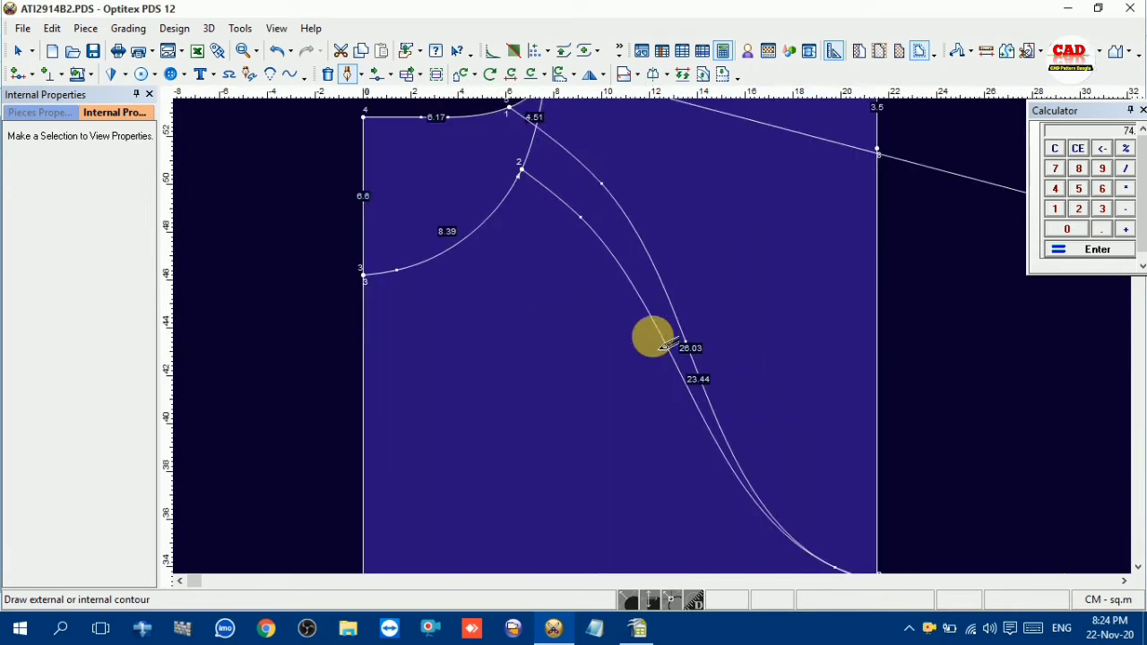
click(521, 173)
click(540, 408)
scroll(663, 360, down, 1)
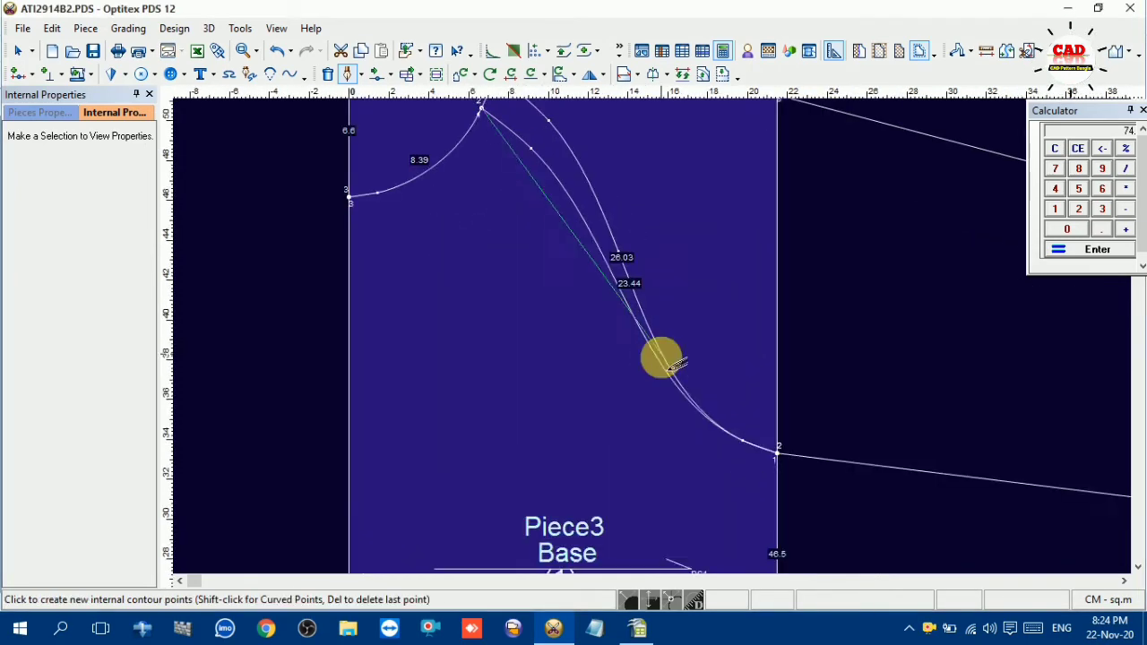
scroll(661, 357, down, 1)
click(751, 417)
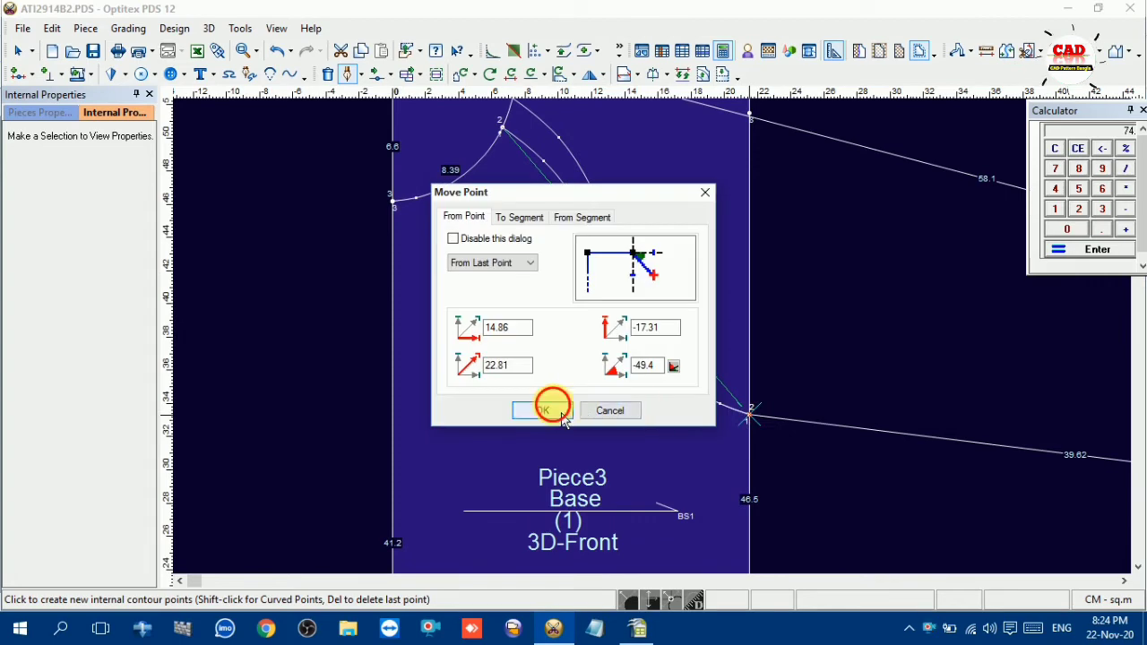
click(537, 409)
right_click(763, 240)
click(822, 299)
Draw a straight internal line from the back raglan curve's neckline point to the underarm point and end the drawing command
scroll(618, 237, down, 1)
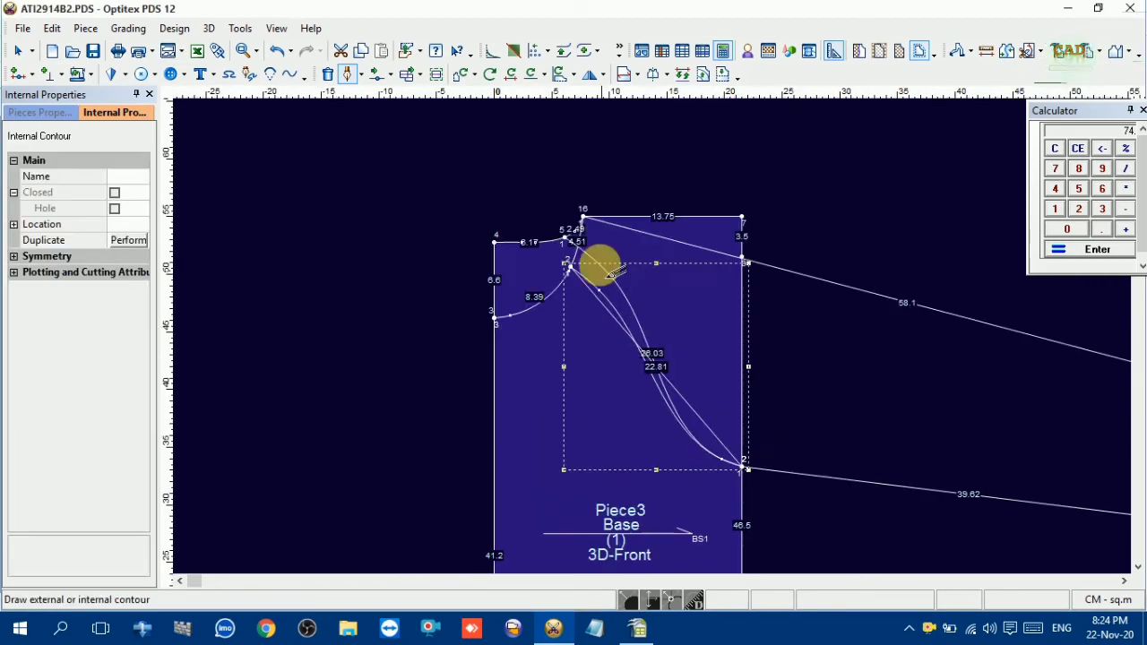
click(564, 235)
click(543, 408)
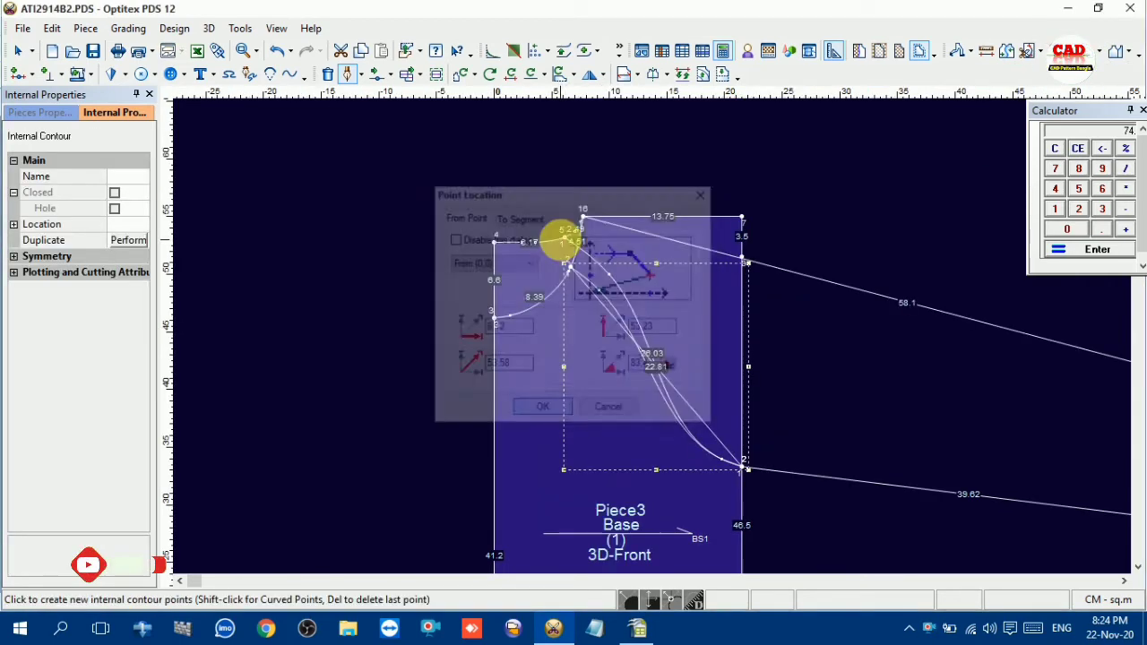
click(744, 462)
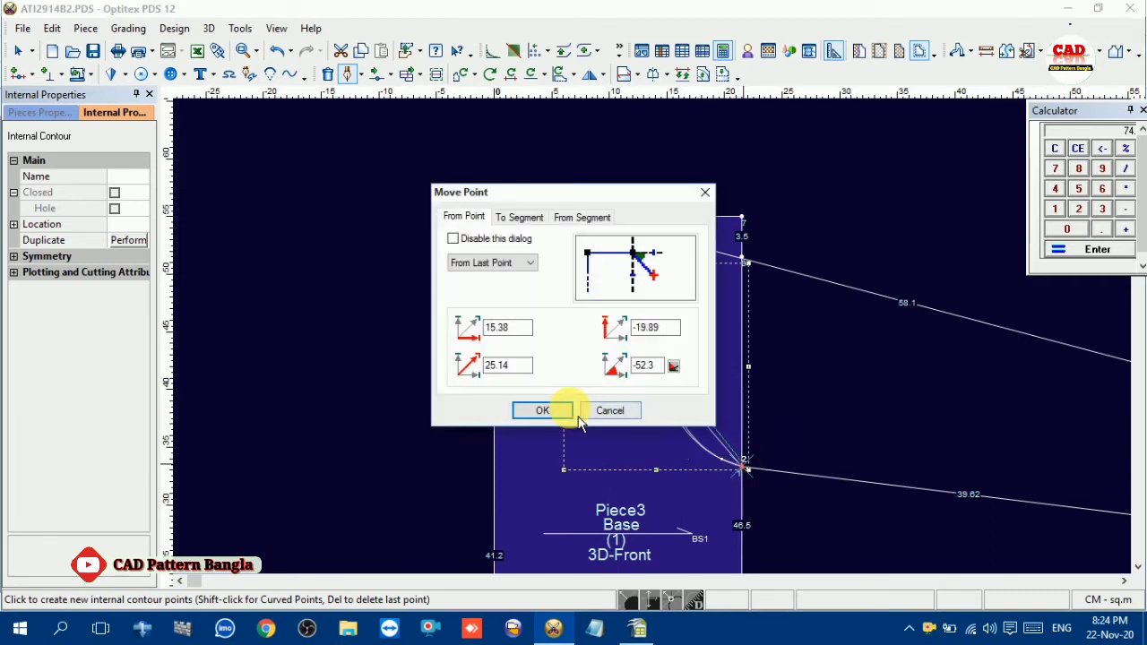
click(543, 410)
right_click(805, 346)
click(851, 415)
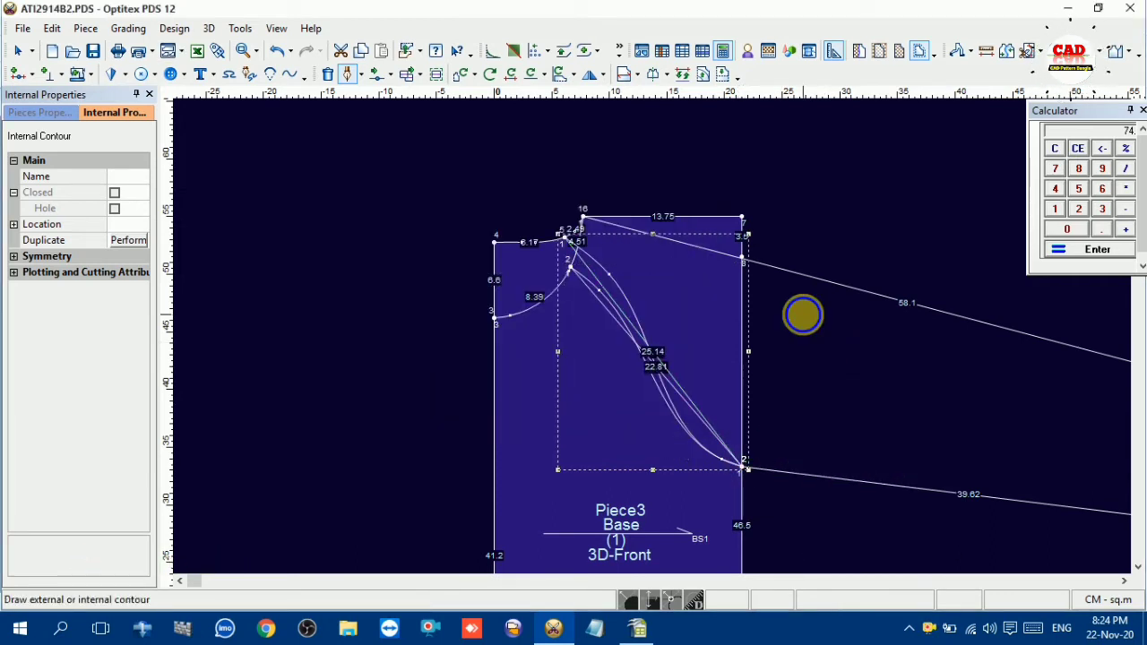
right_click(804, 314)
click(860, 14)
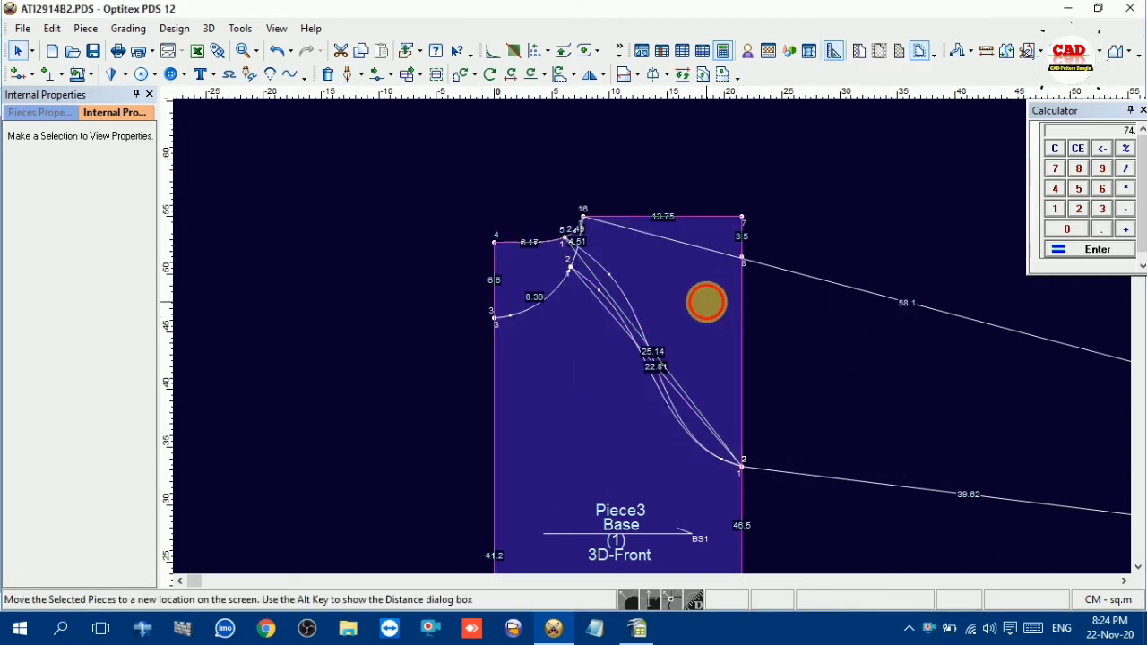
Duplicate the base piece with all its internal lines and place the copy well clear to the left of the original
scroll(648, 341, down, 2)
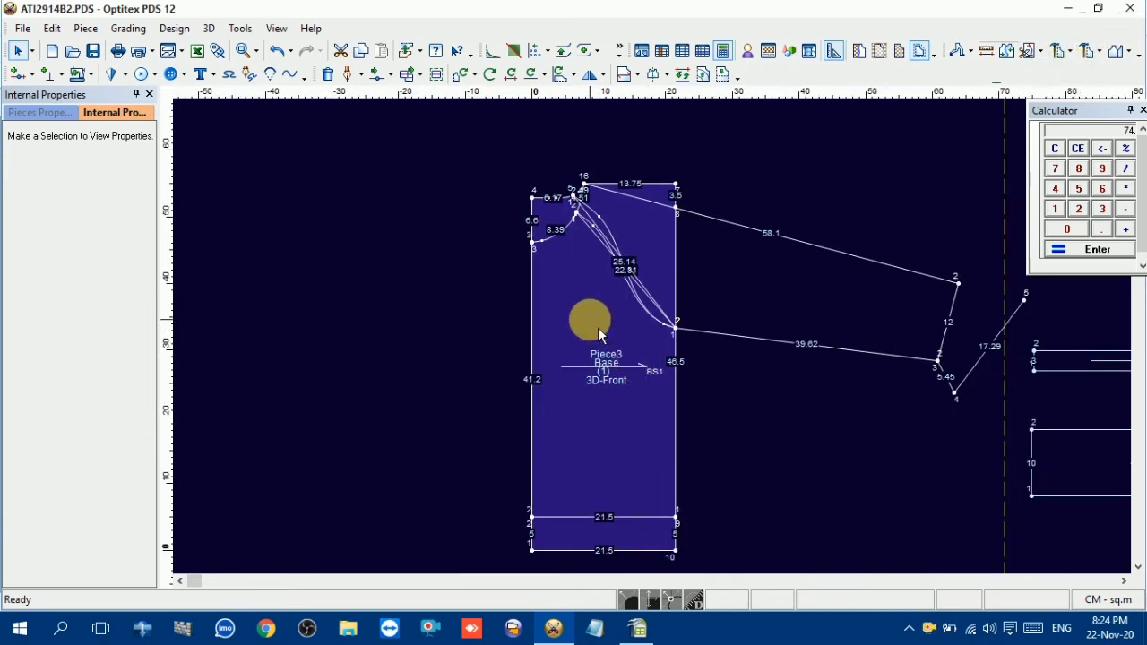
key(ctrl+v)
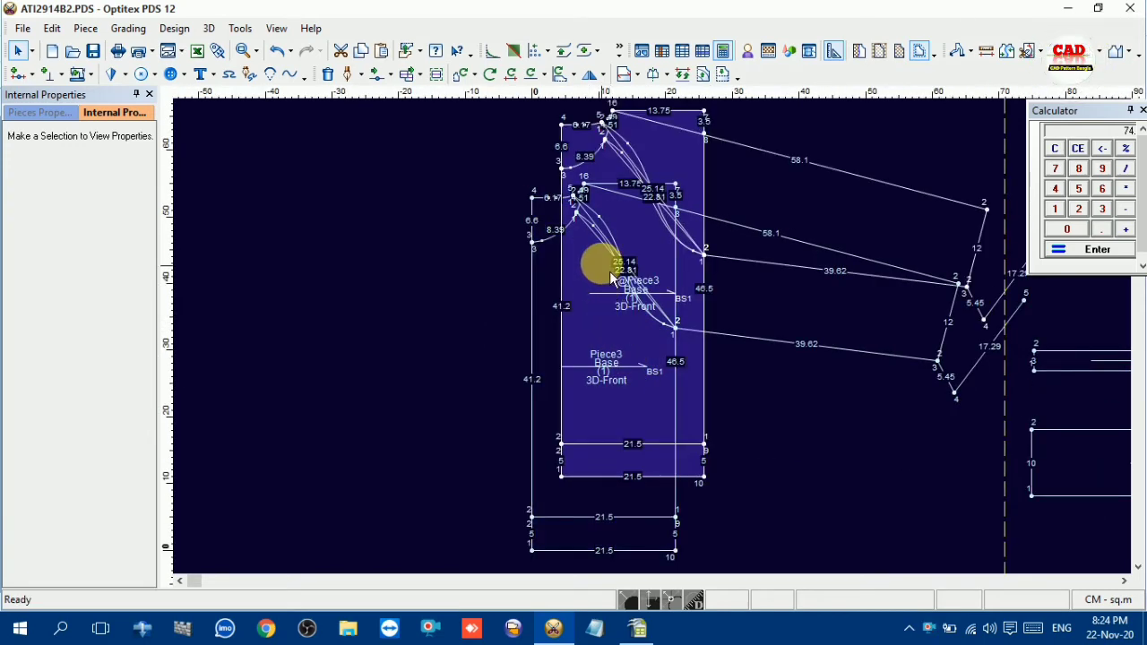
drag(635, 248, 231, 269)
scroll(301, 310, down, 2)
drag(664, 352, 486, 323)
scroll(638, 361, up, 3)
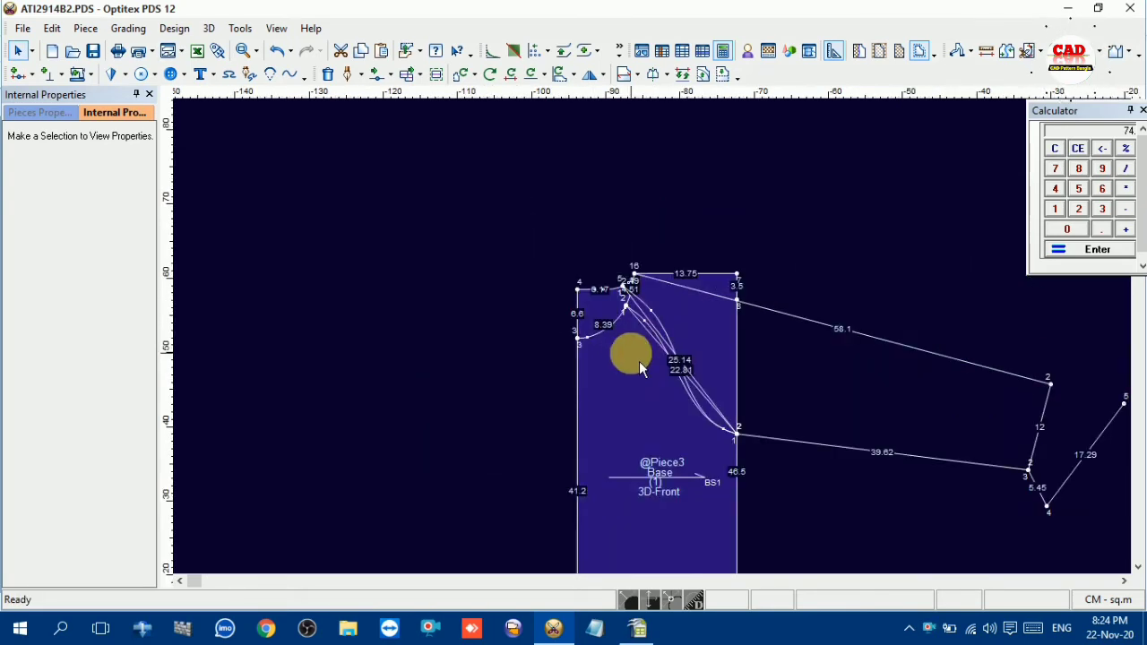
Delete the front raglan curve and its straight guide line from the copied piece
click(691, 358)
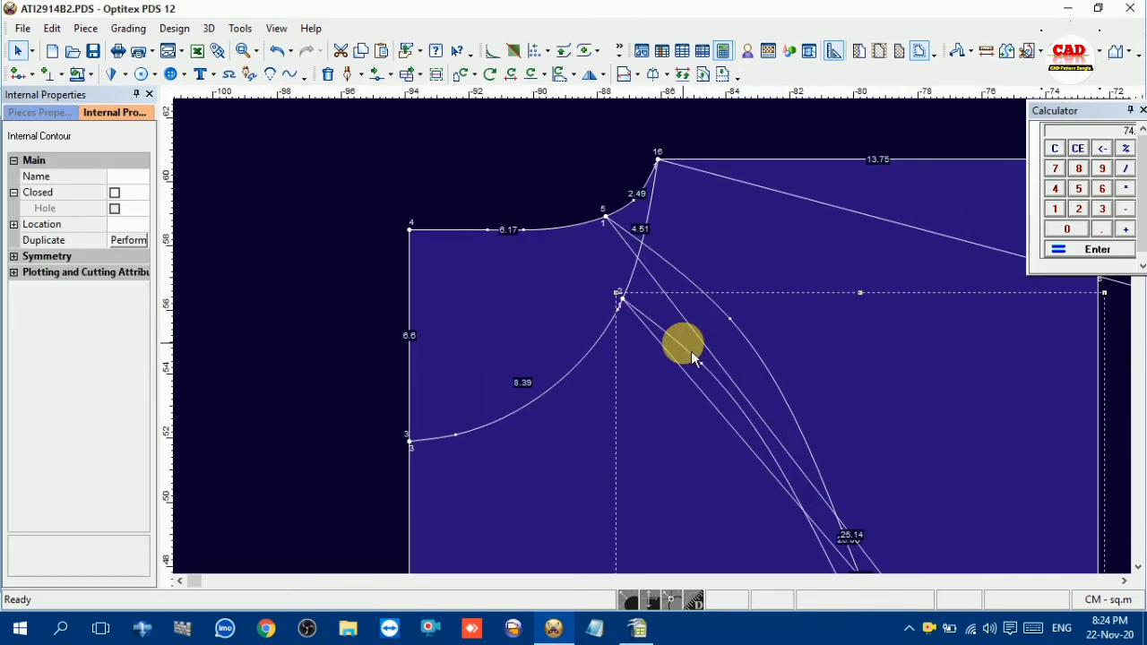
key(Delete)
click(683, 368)
key(Delete)
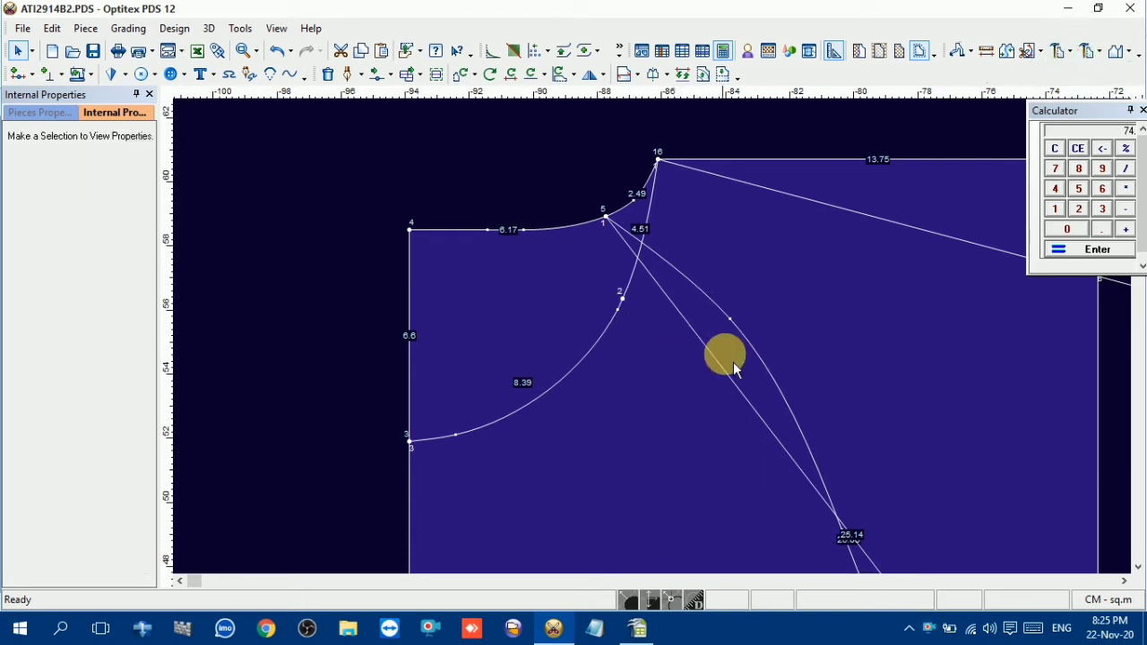
Delete the back raglan curve and its straight guide line from the original piece
scroll(826, 424, down, 5)
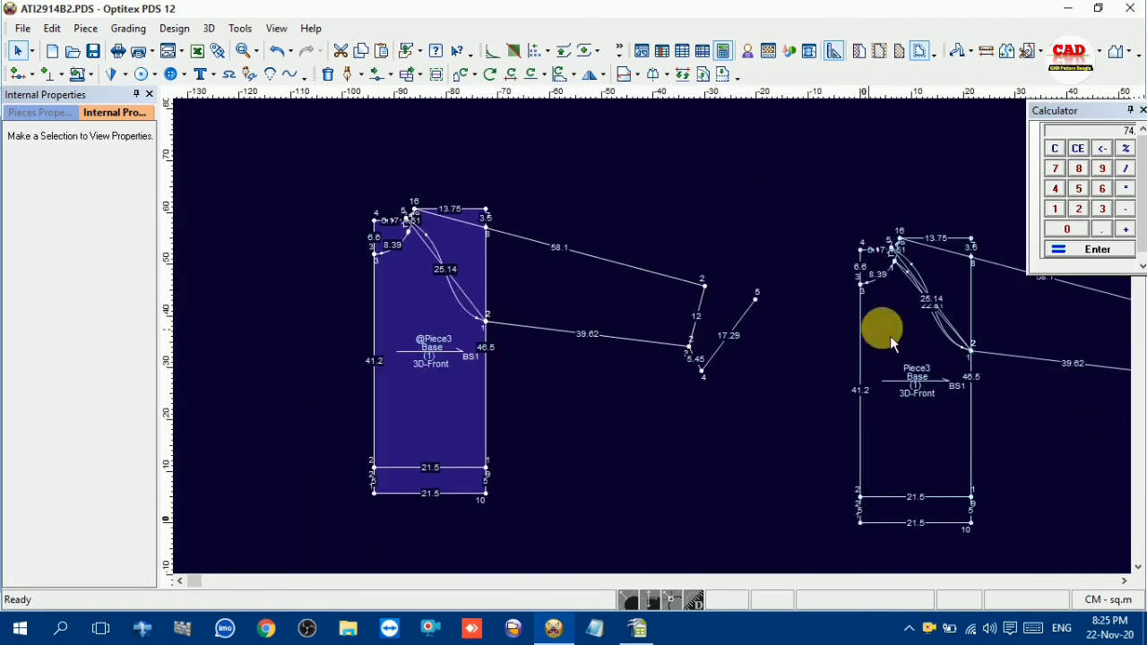
scroll(658, 349, up, 2)
scroll(659, 349, up, 4)
click(585, 239)
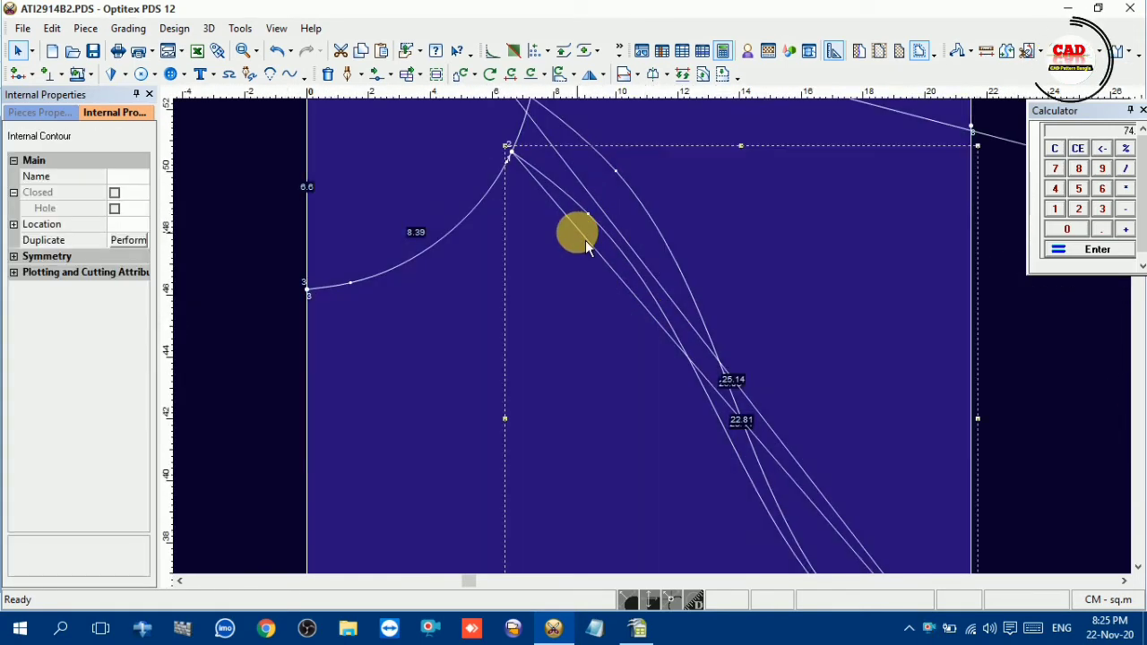
key(Delete)
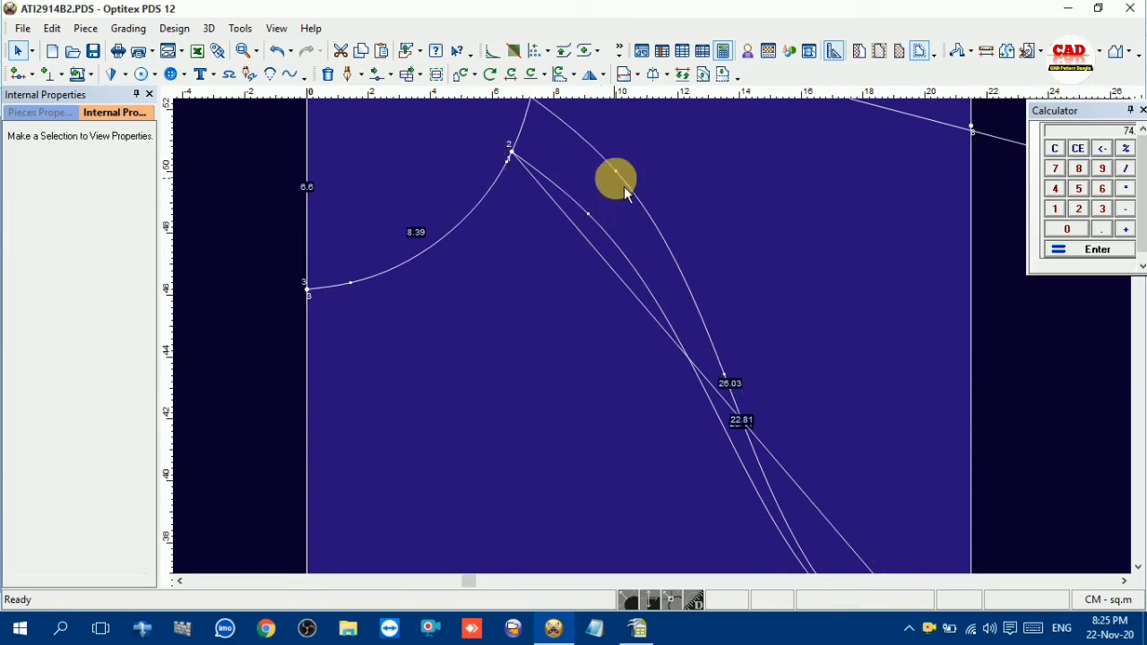
click(630, 185)
key(Delete)
scroll(627, 341, down, 4)
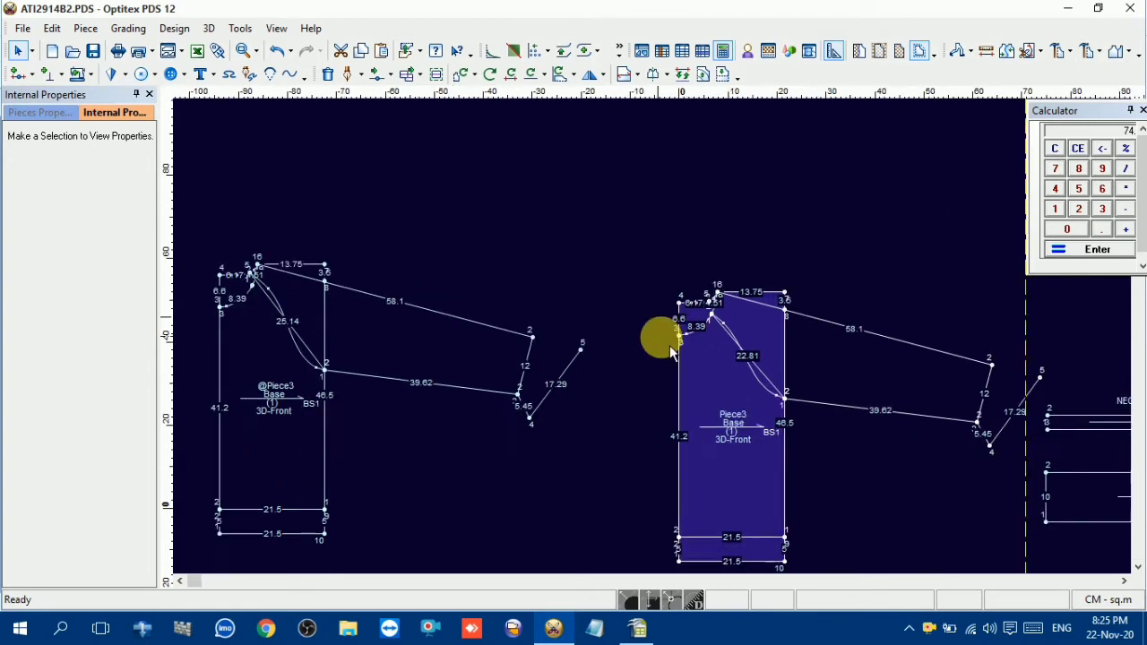
scroll(661, 339, up, 3)
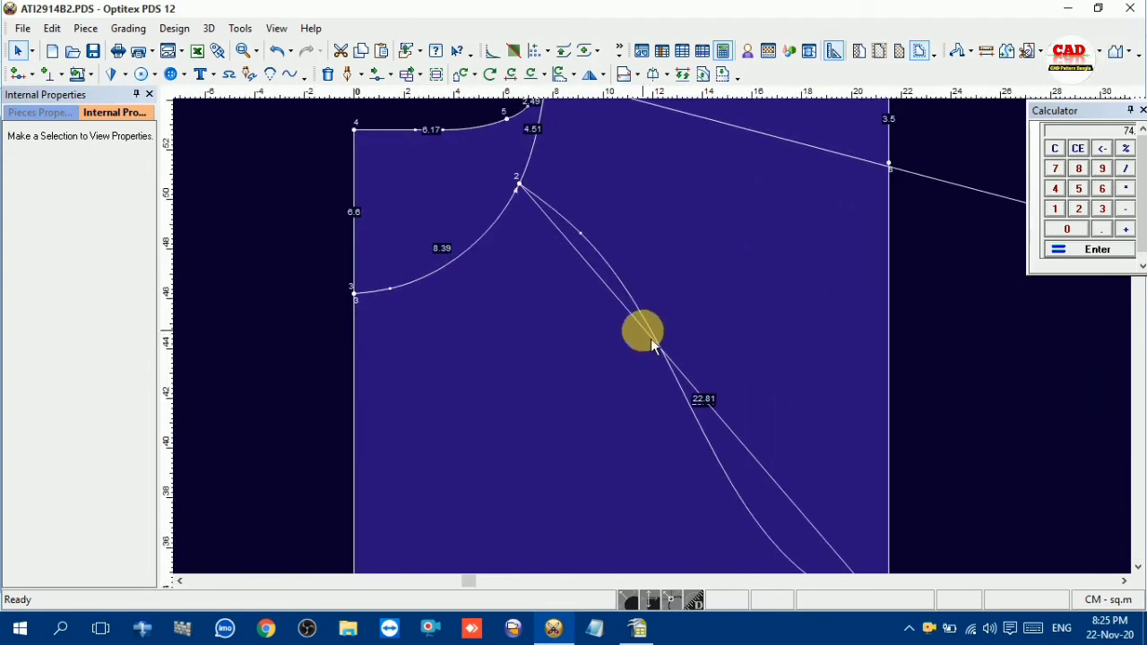
Bend the original piece's straight raglan guide line outward into a curve by moving a new curve point toward the underarm
scroll(661, 344, down, 2)
scroll(661, 344, up, 2)
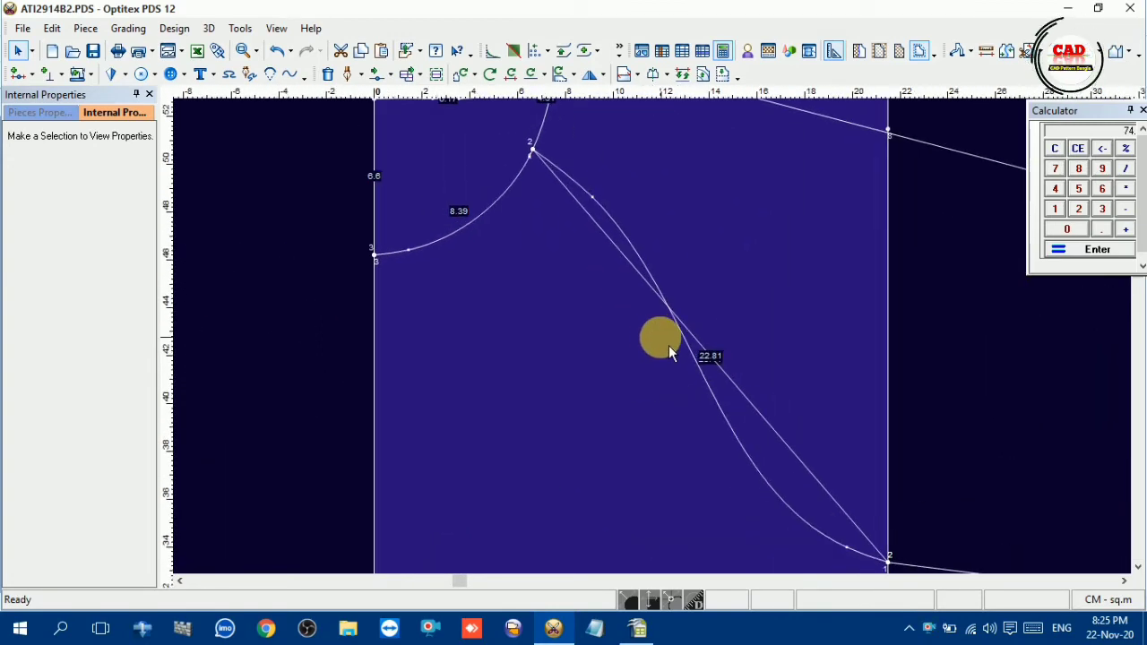
key(m)
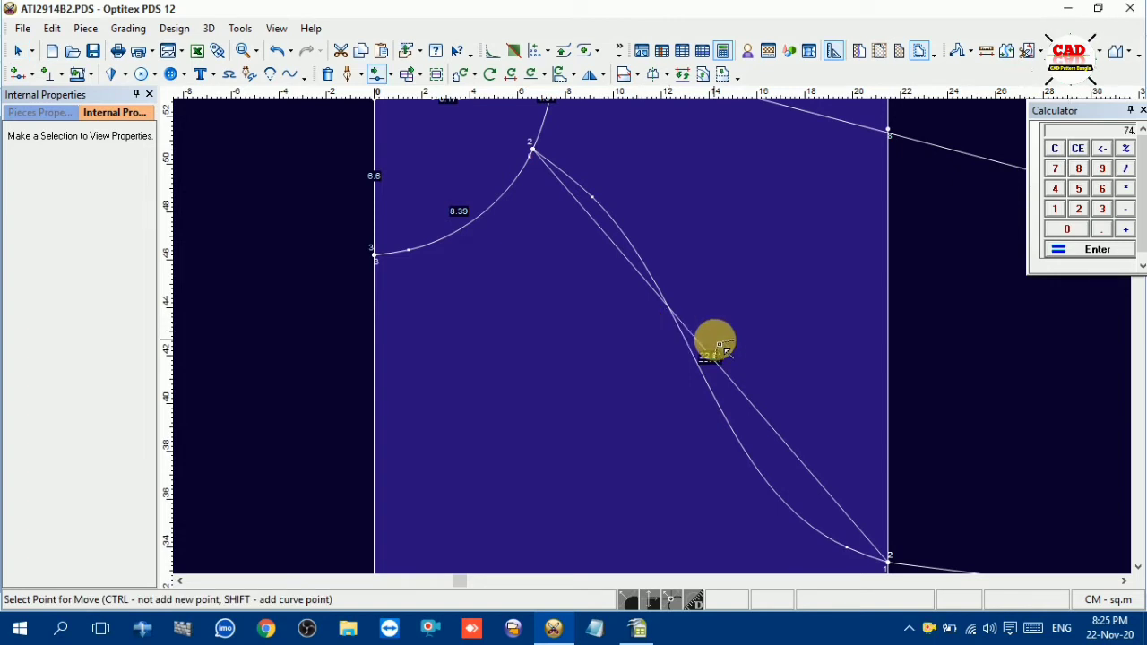
click(729, 379)
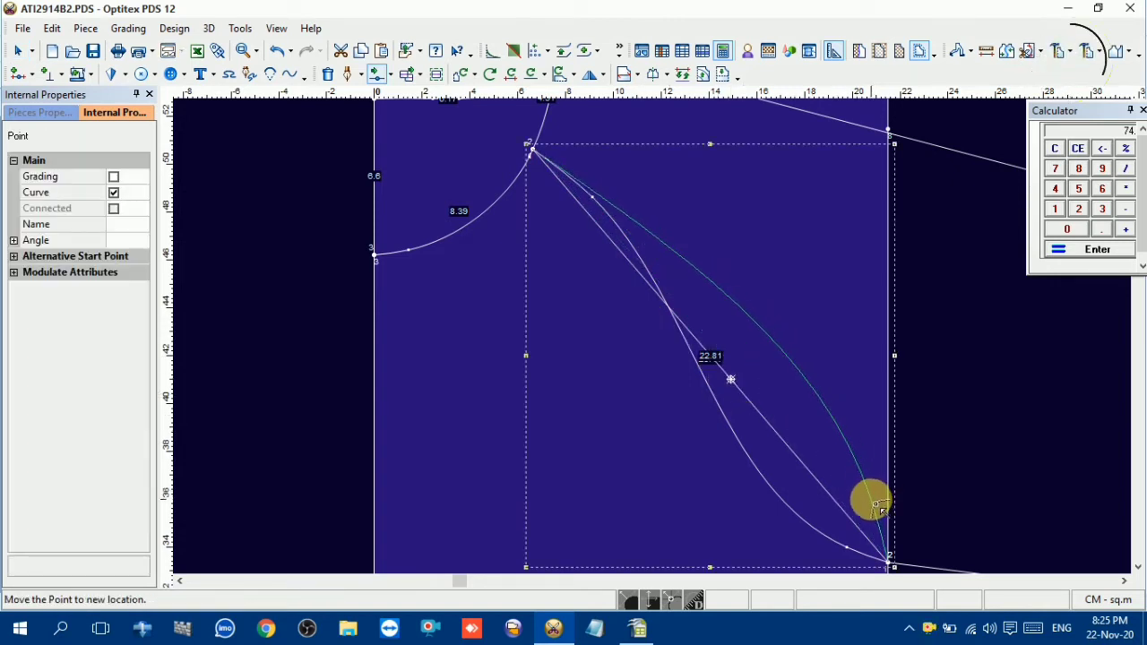
click(869, 499)
click(541, 408)
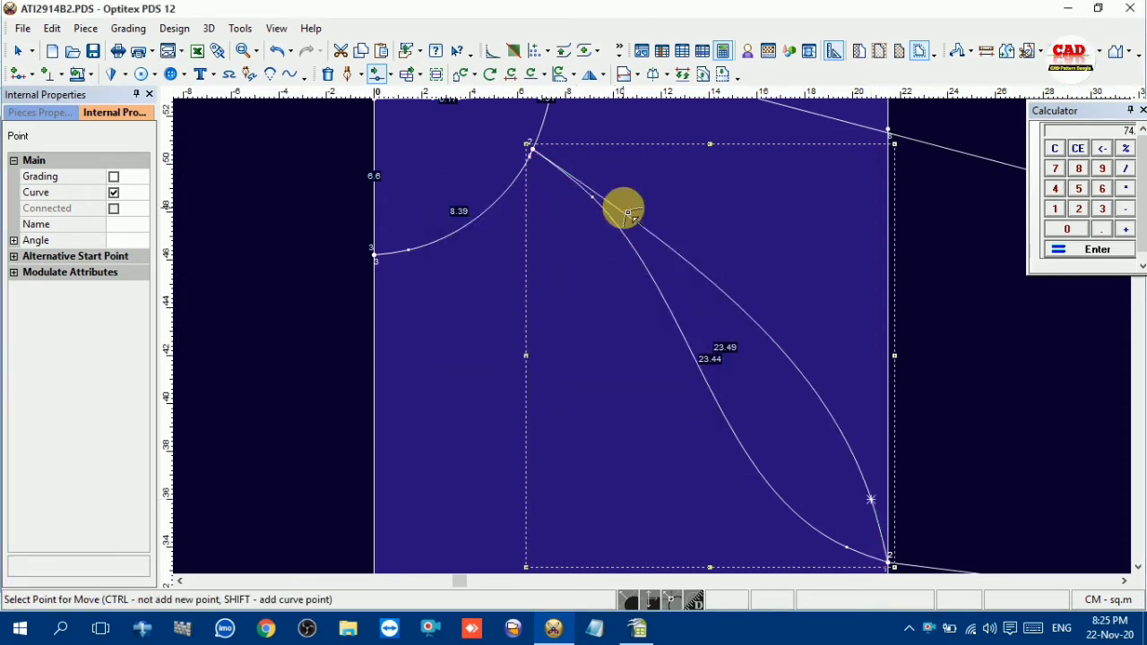
Add two curve points on the original piece's outer raglan line near the neckline, moving them -1.06, 0.42 and -0.38, -0.21
click(628, 214)
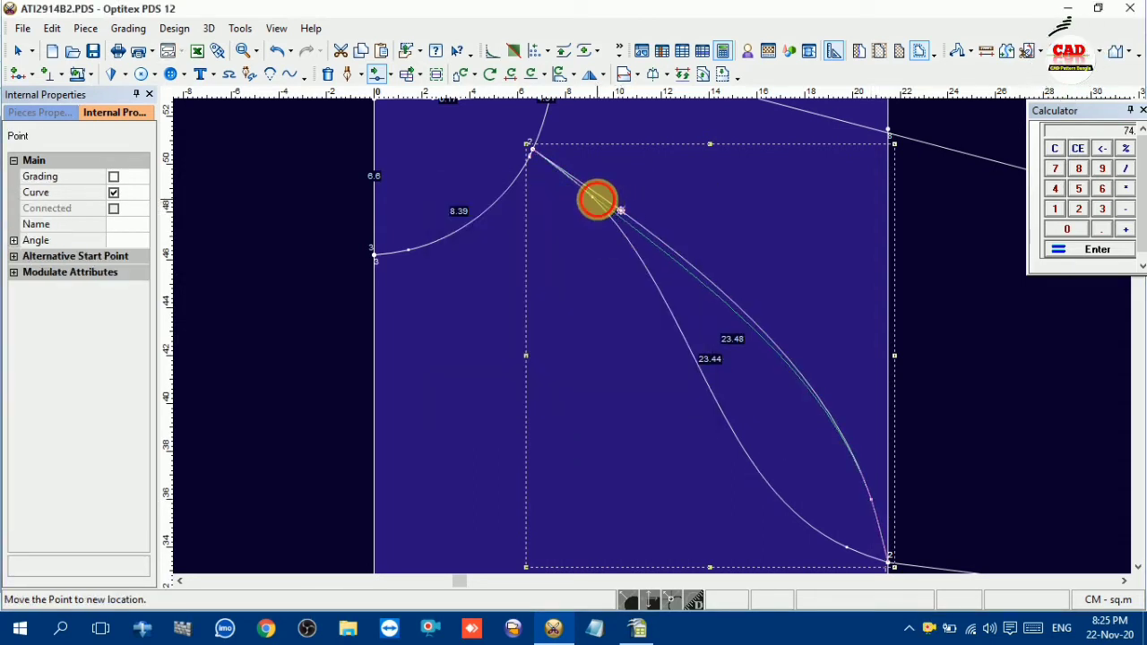
click(596, 198)
click(542, 408)
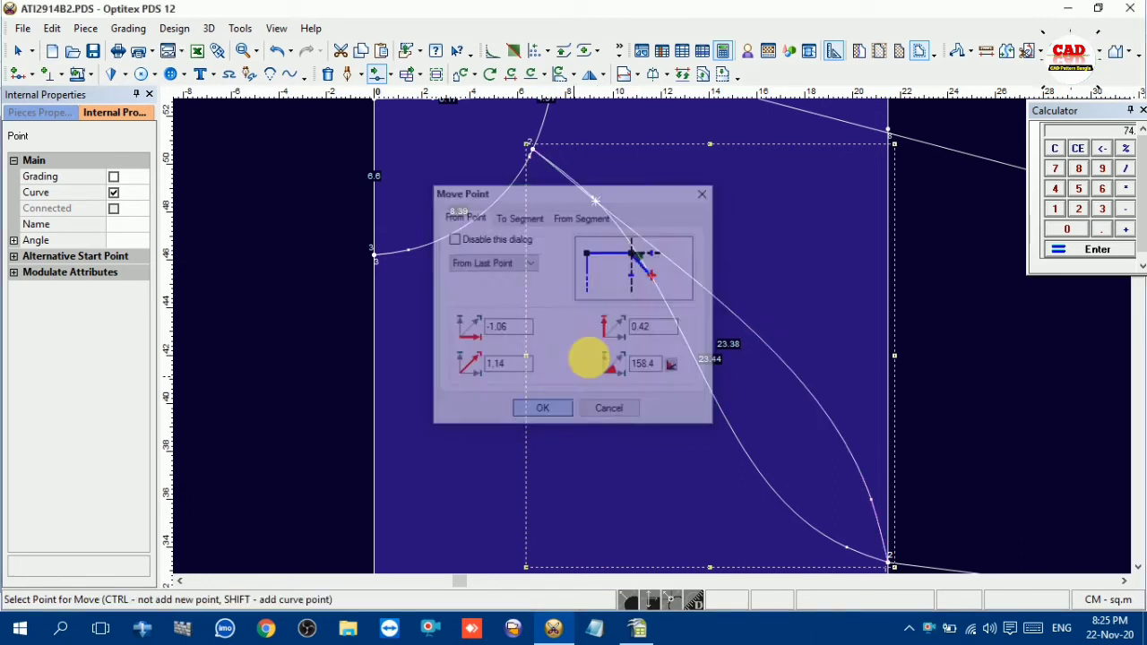
click(665, 258)
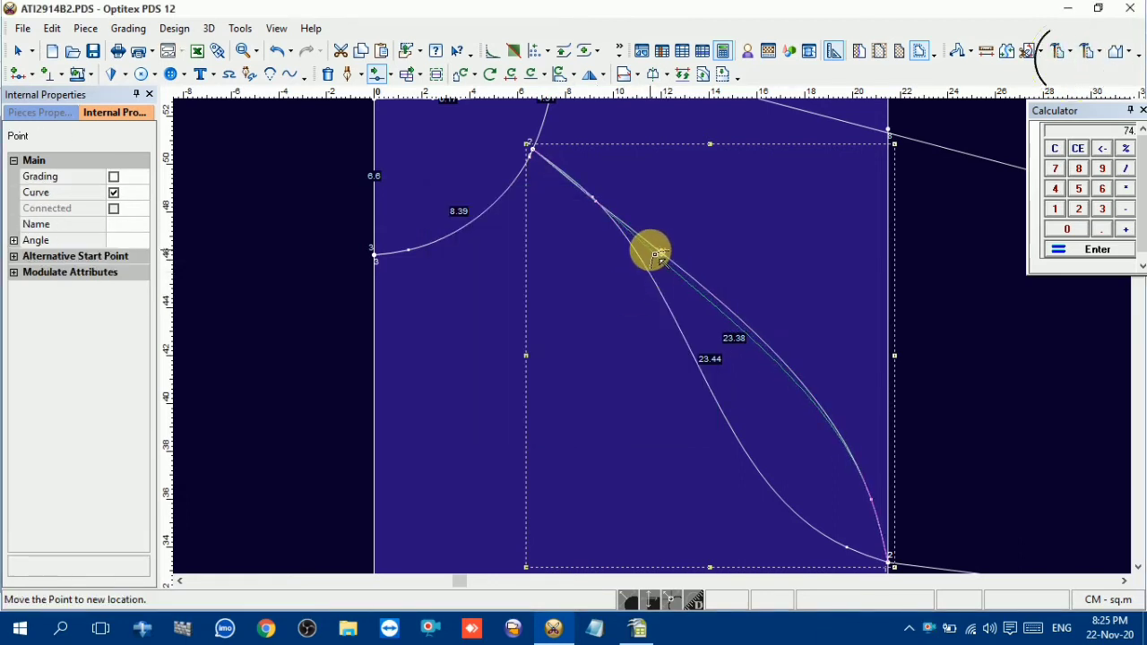
click(657, 260)
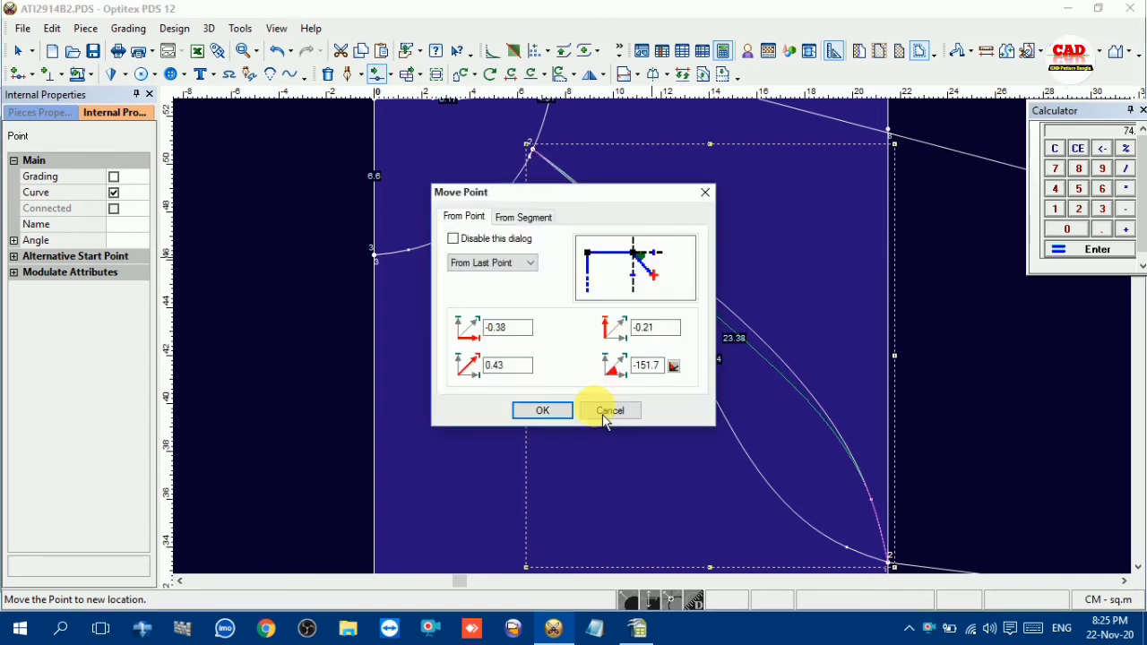
click(600, 408)
Raise the outer raglan line's curve point near the underarm, and move its middle curve point by -0.18, 0.53
click(876, 503)
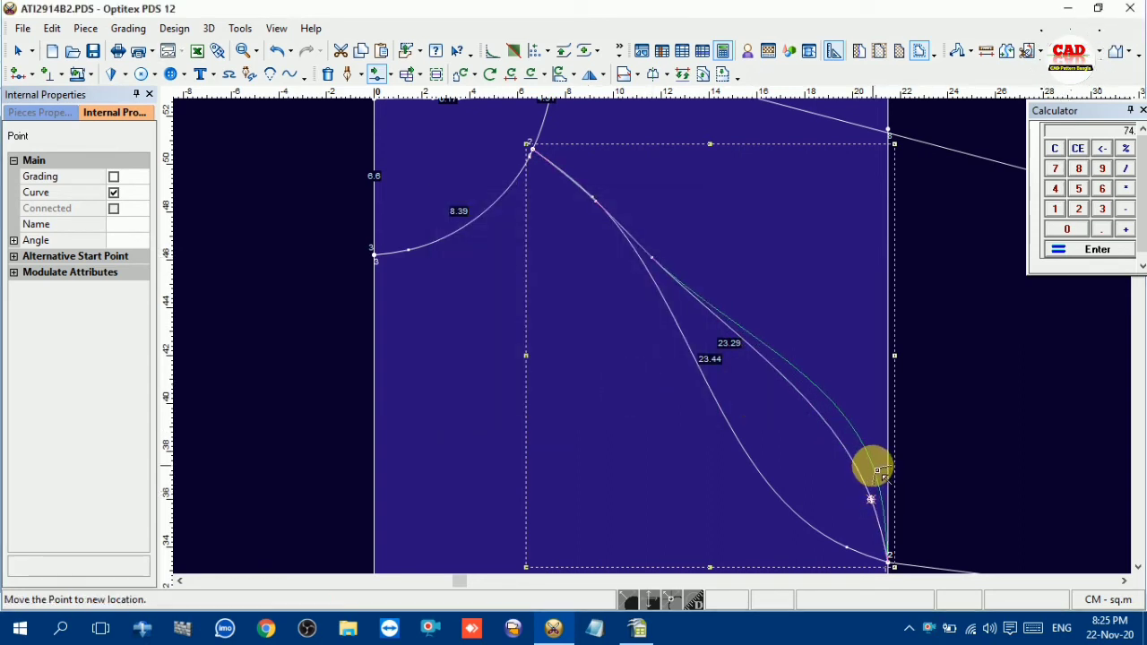
click(875, 470)
click(538, 409)
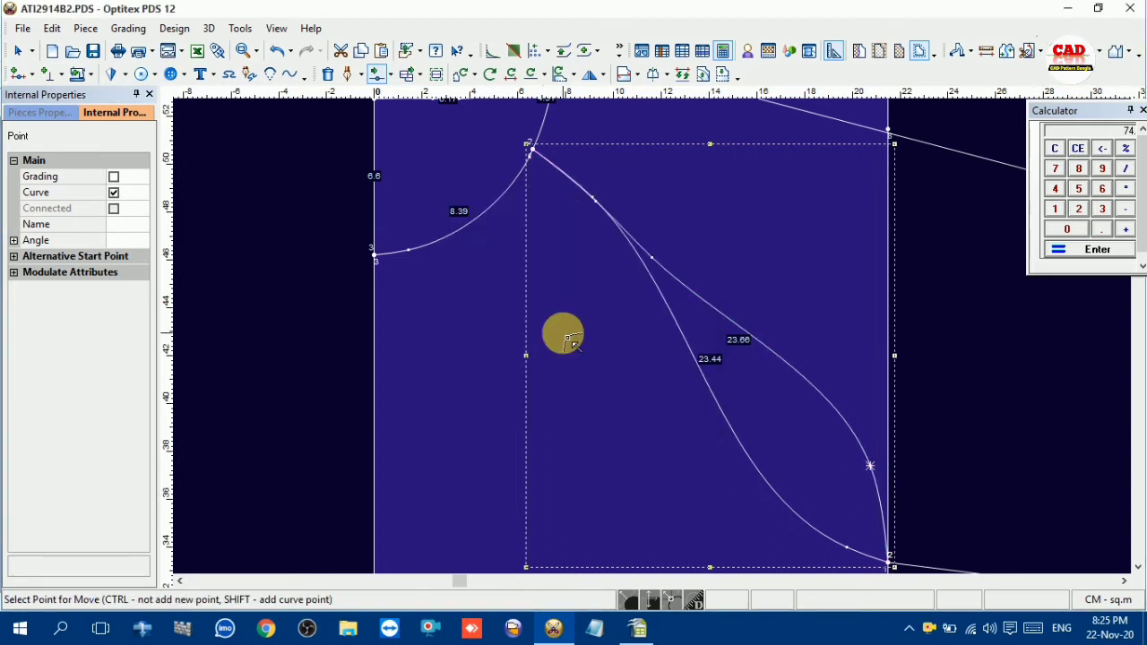
click(660, 264)
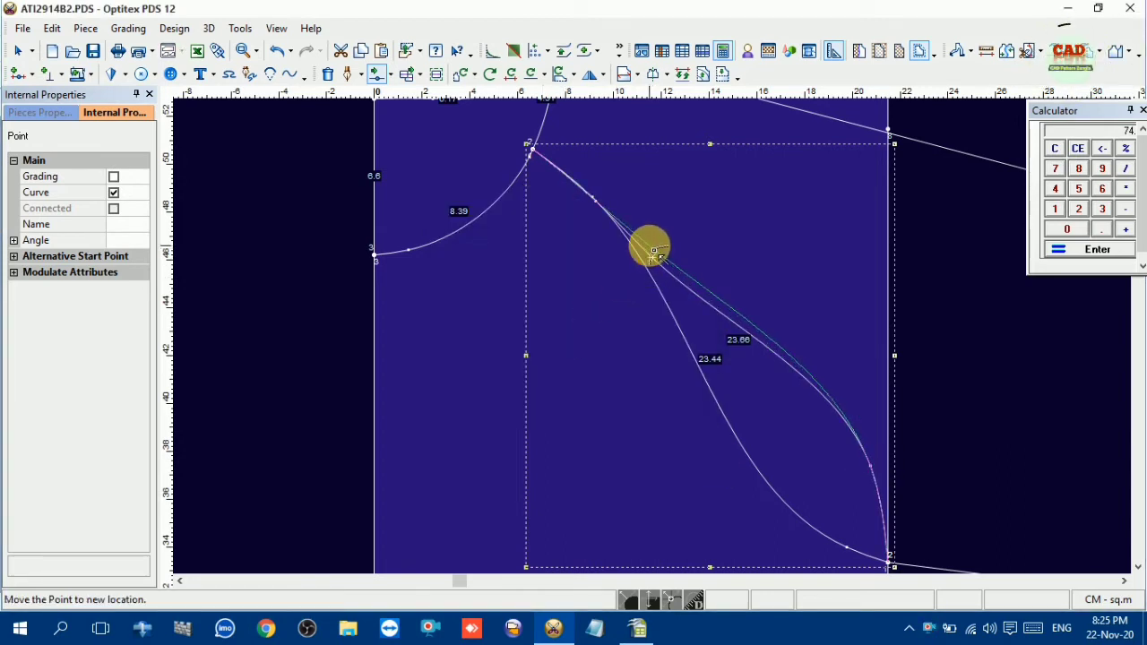
click(652, 251)
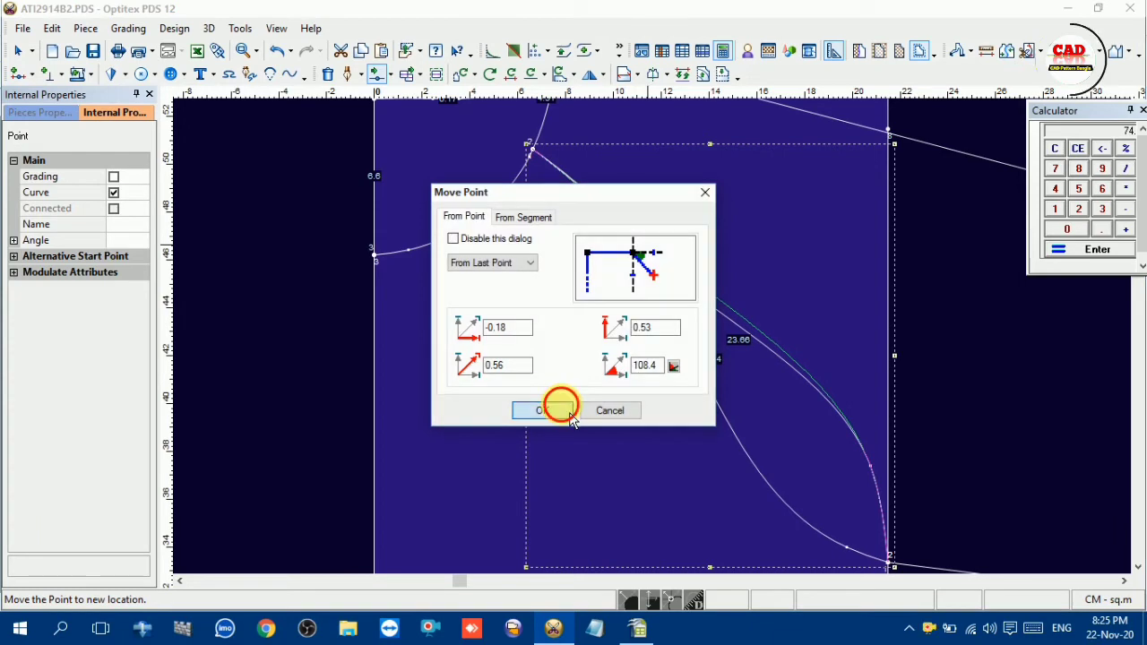
click(538, 408)
Add a point on the copied piece's straight raglan guide line, move it 4.67, -2.51 toward the side, and make it a curve point
scroll(651, 356, down, 2)
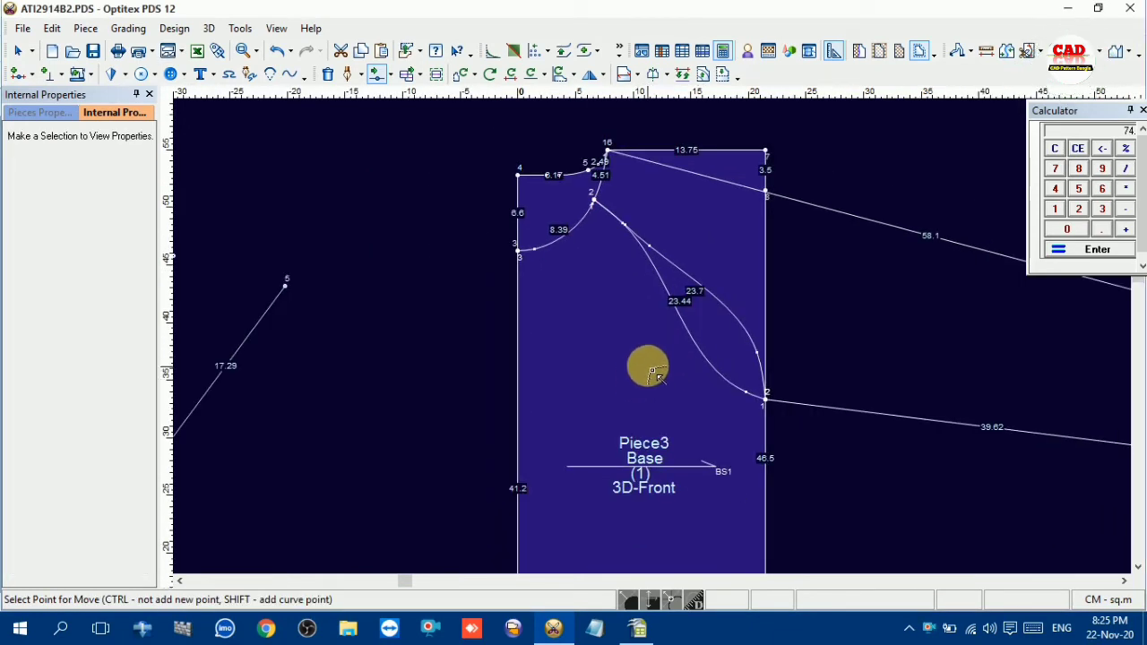
scroll(652, 359, down, 4)
scroll(381, 312, down, 1)
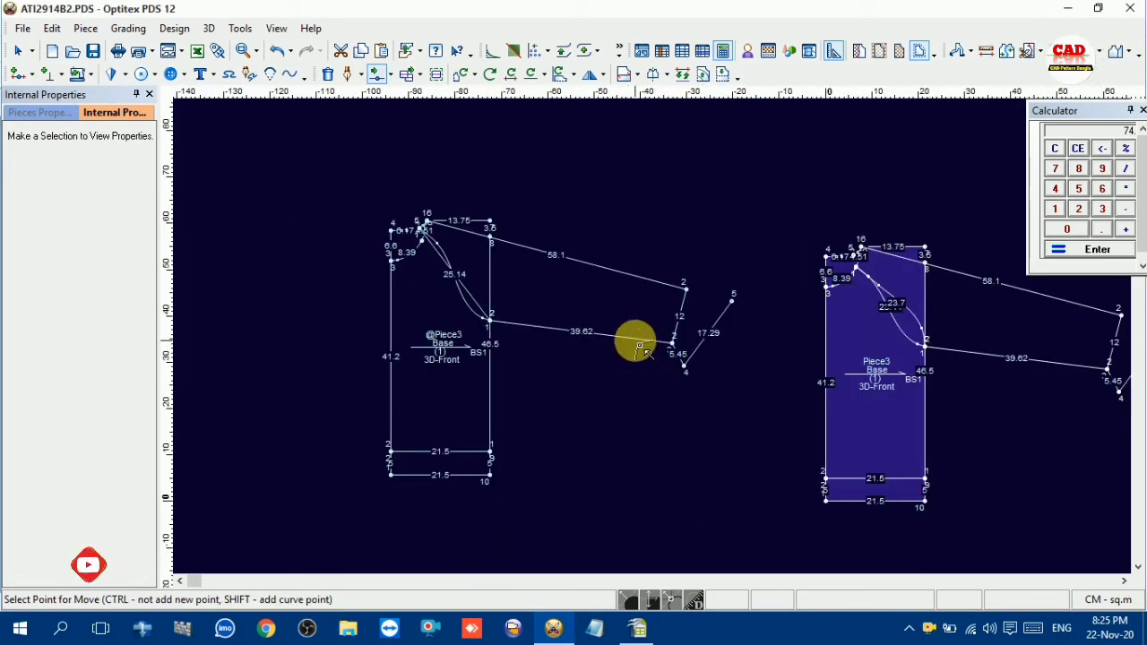
scroll(809, 346, up, 2)
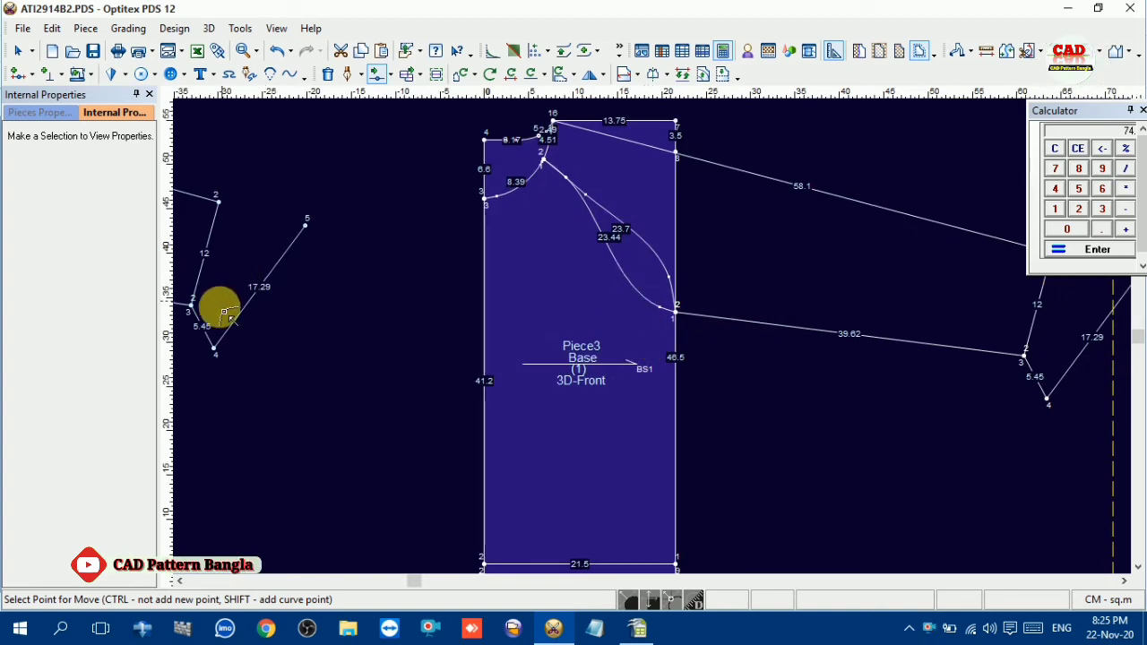
scroll(224, 311, down, 2)
scroll(672, 335, up, 2)
scroll(653, 332, up, 2)
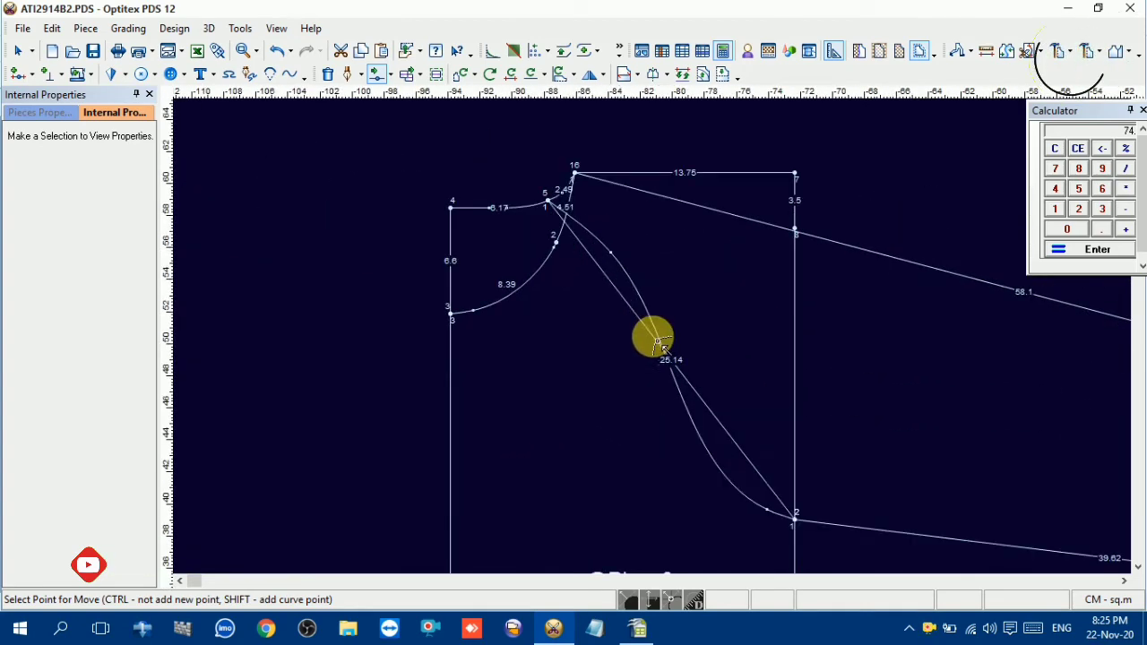
click(705, 402)
click(773, 438)
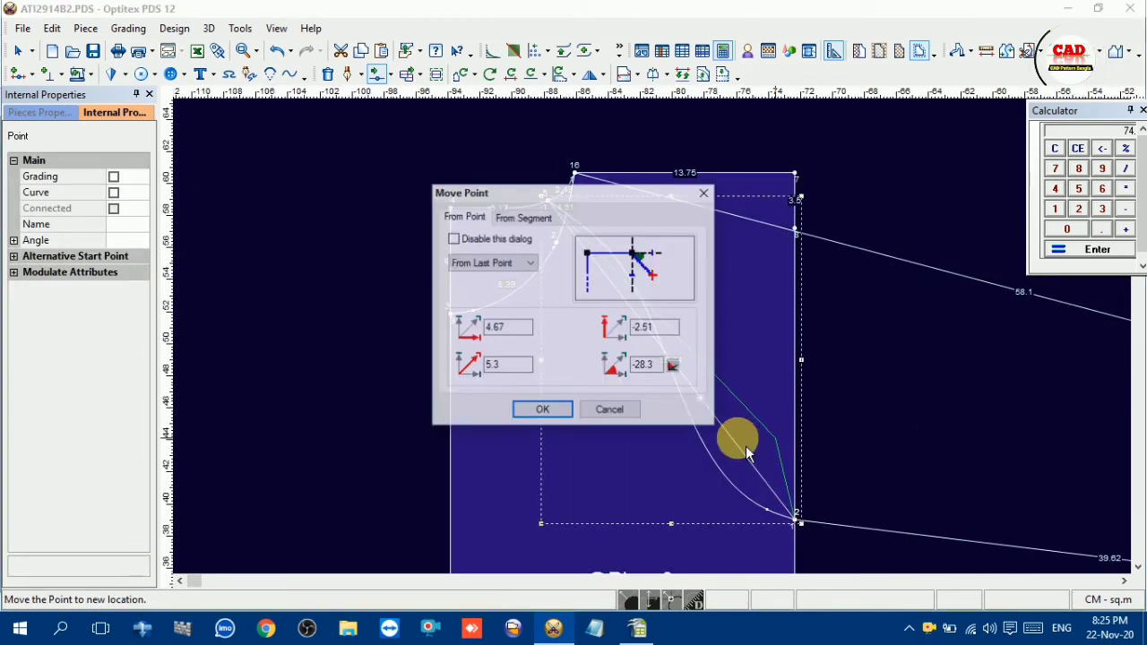
click(543, 411)
click(113, 192)
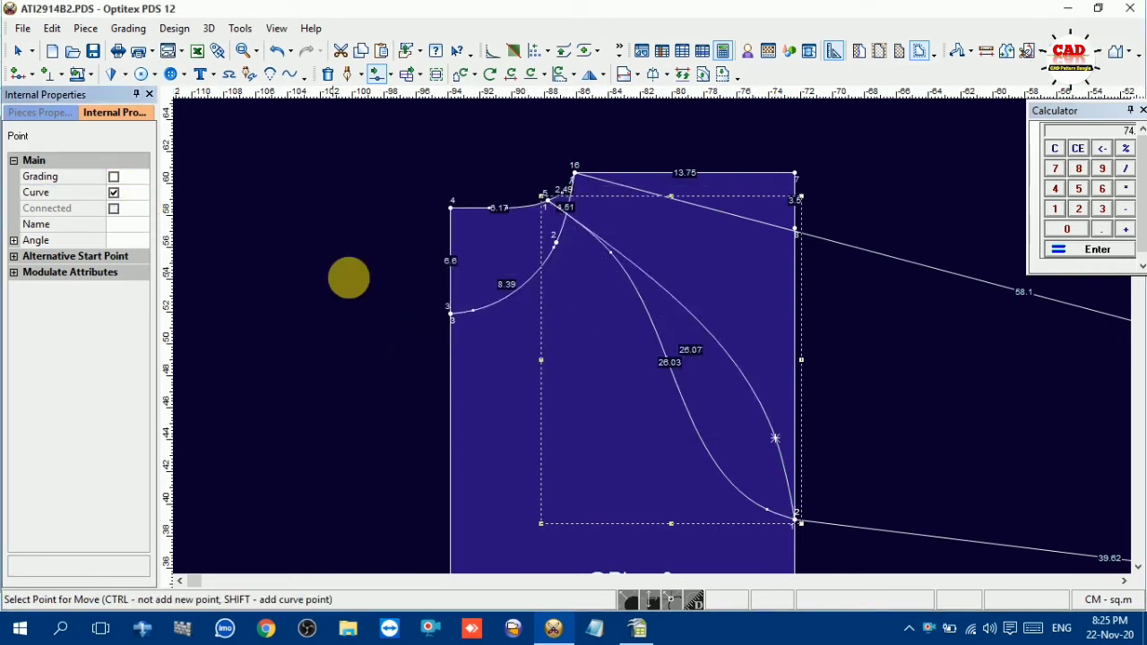
Add two curve points on the upper part of the copied piece's outer raglan line and pull them slightly inward toward the neckline
drag(639, 272, 632, 263)
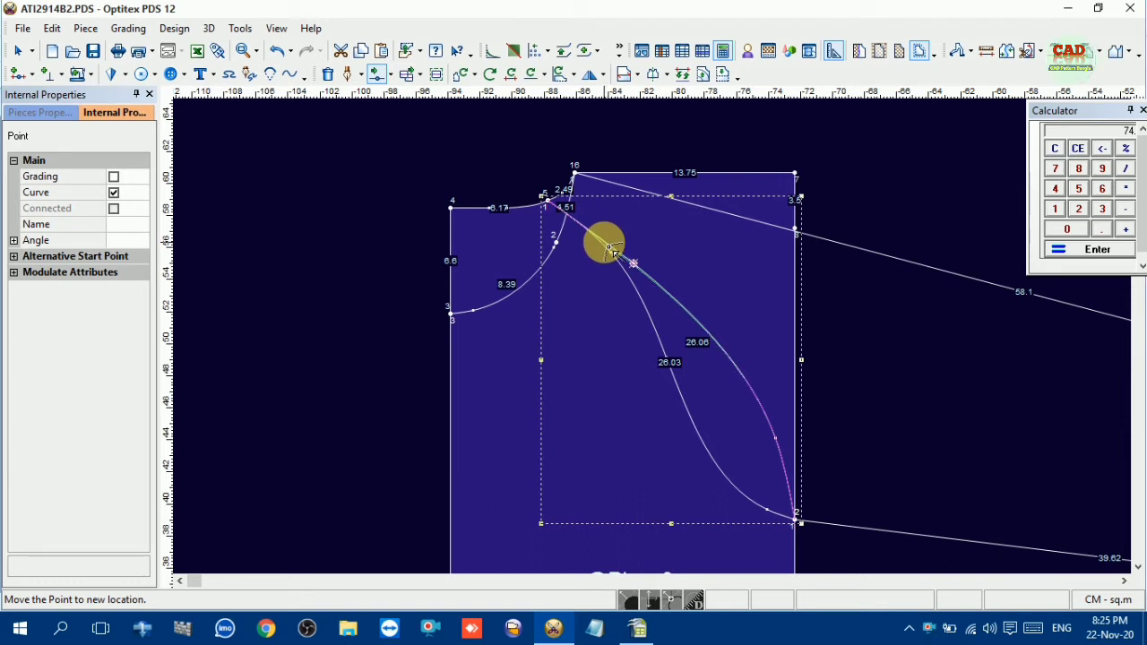
click(612, 255)
click(542, 407)
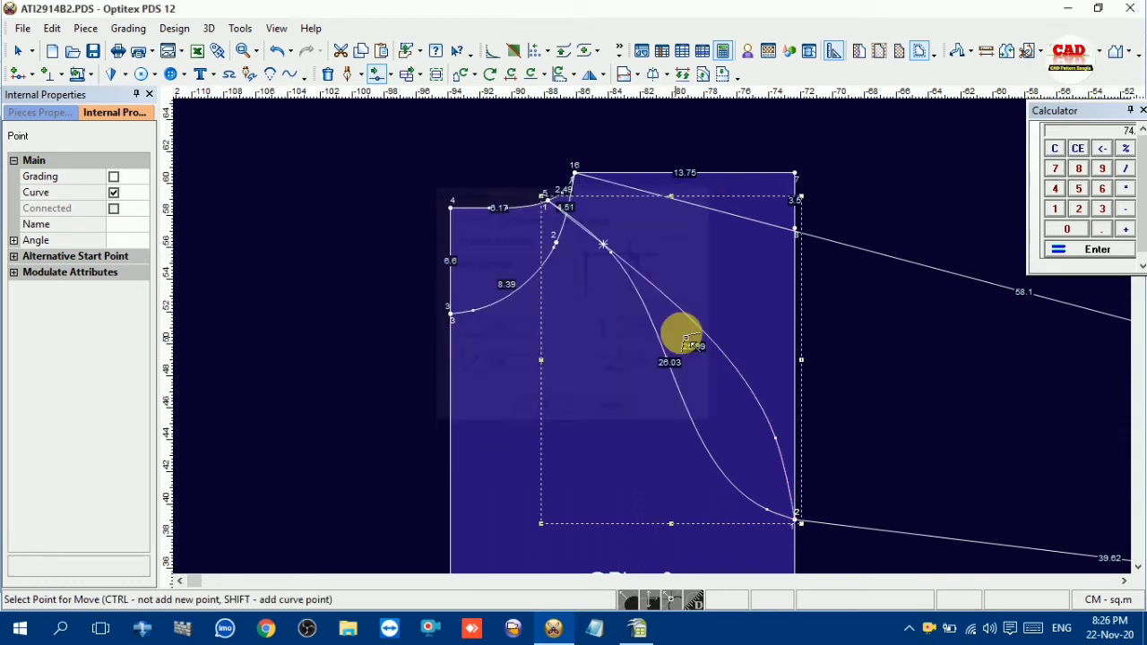
click(659, 294)
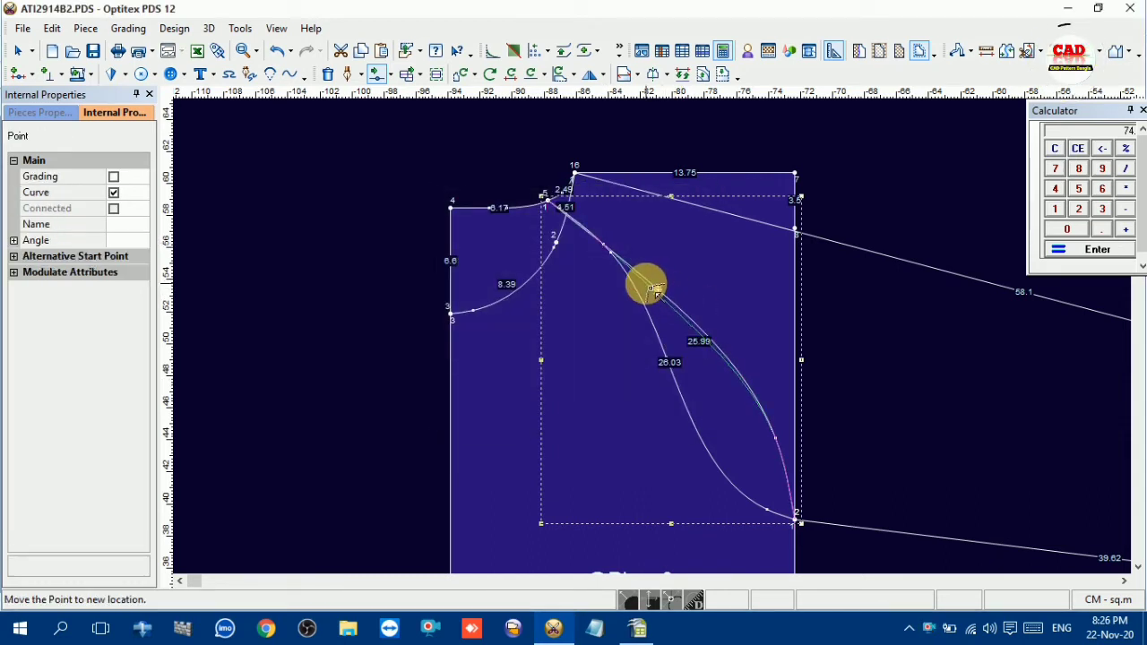
click(654, 291)
click(543, 408)
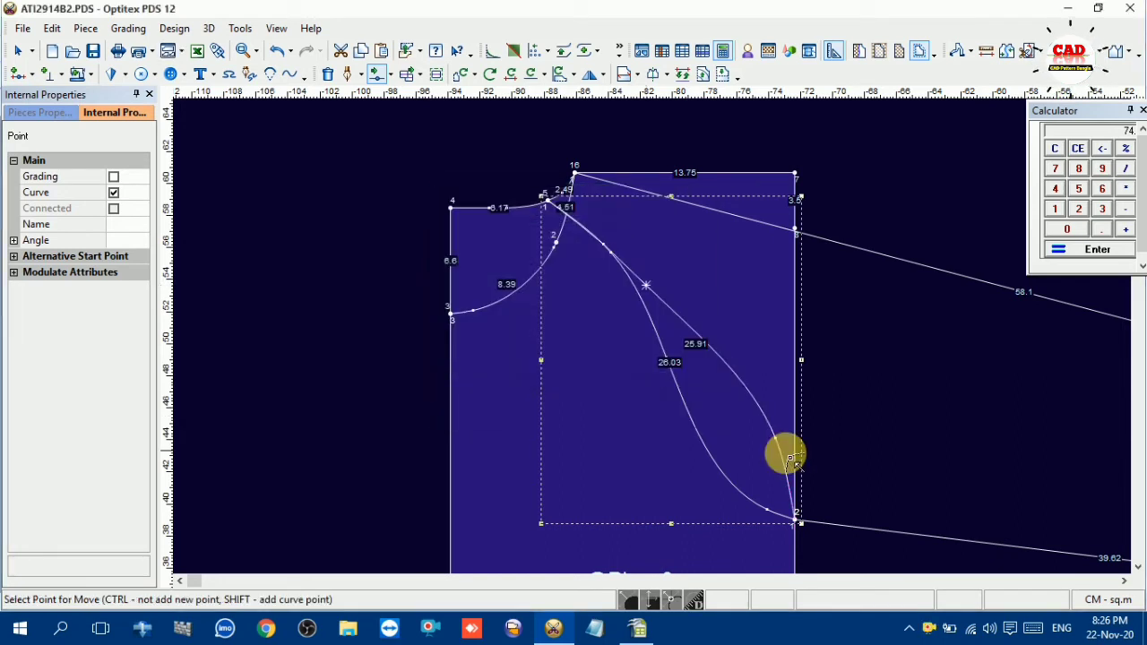
Move the copied piece's raglan curve point near the underarm by -0.1, 0.58 and end the point-moving command
click(776, 438)
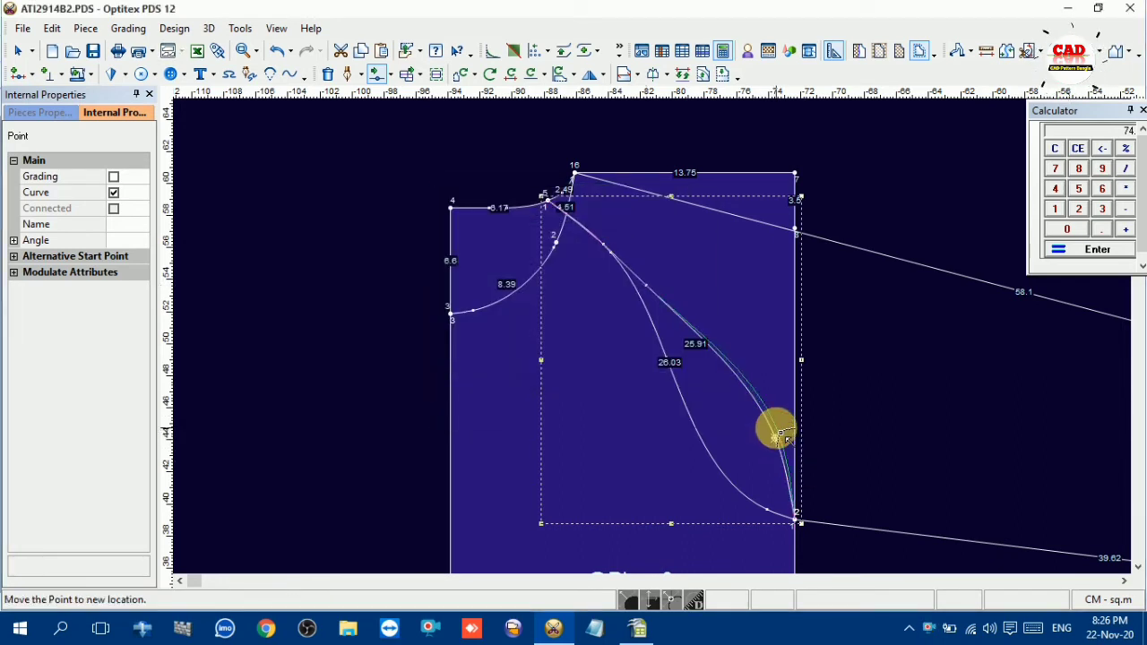
click(768, 436)
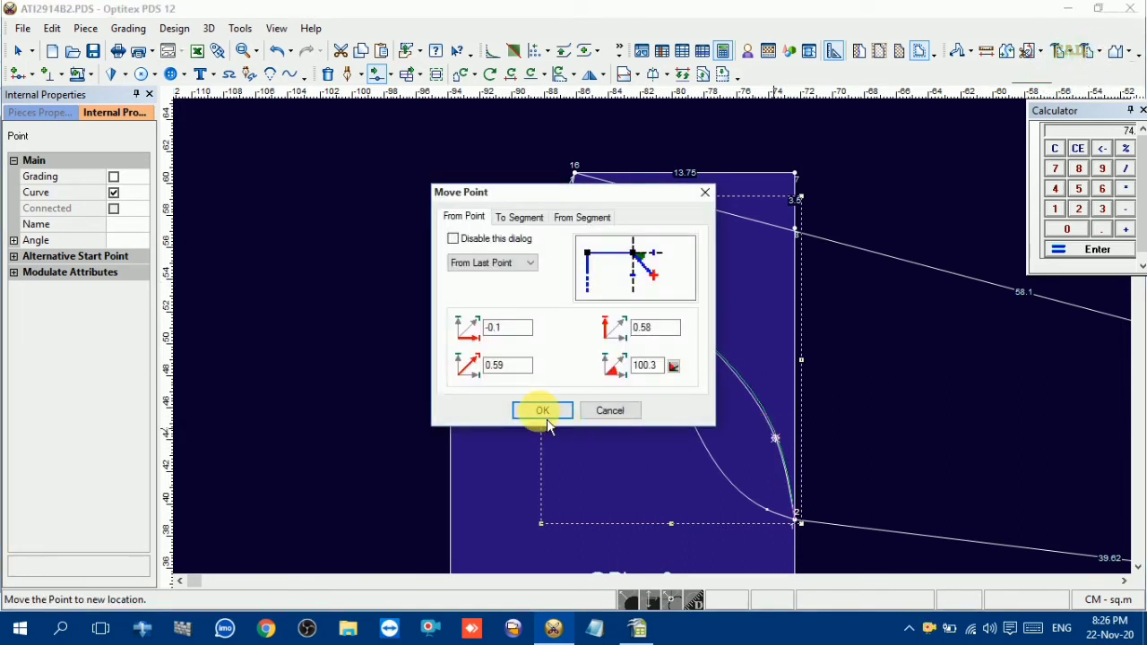
click(540, 410)
scroll(683, 403, down, 3)
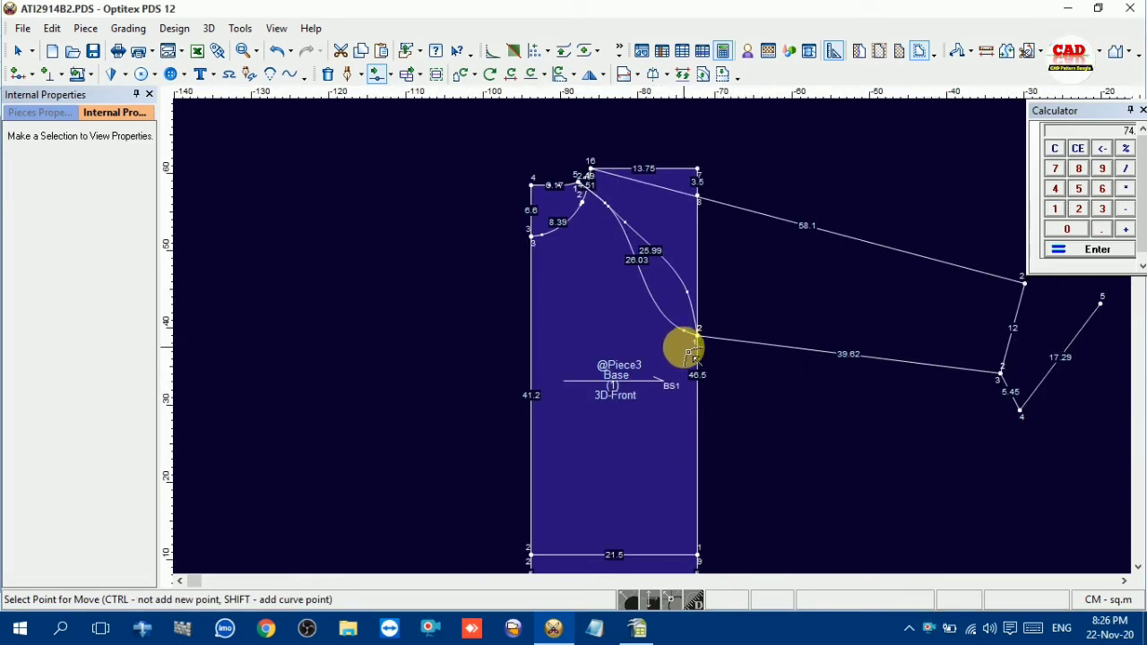
right_click(744, 171)
click(776, 184)
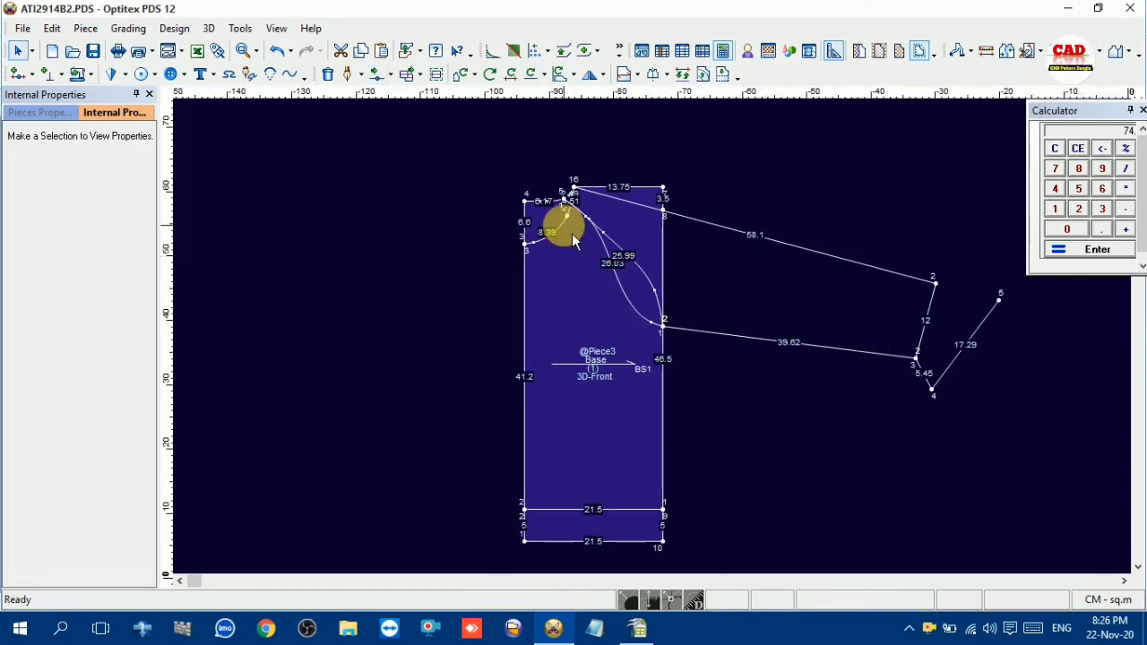
Delete the front neckline curve from the copied piece
scroll(566, 229, up, 3)
click(653, 345)
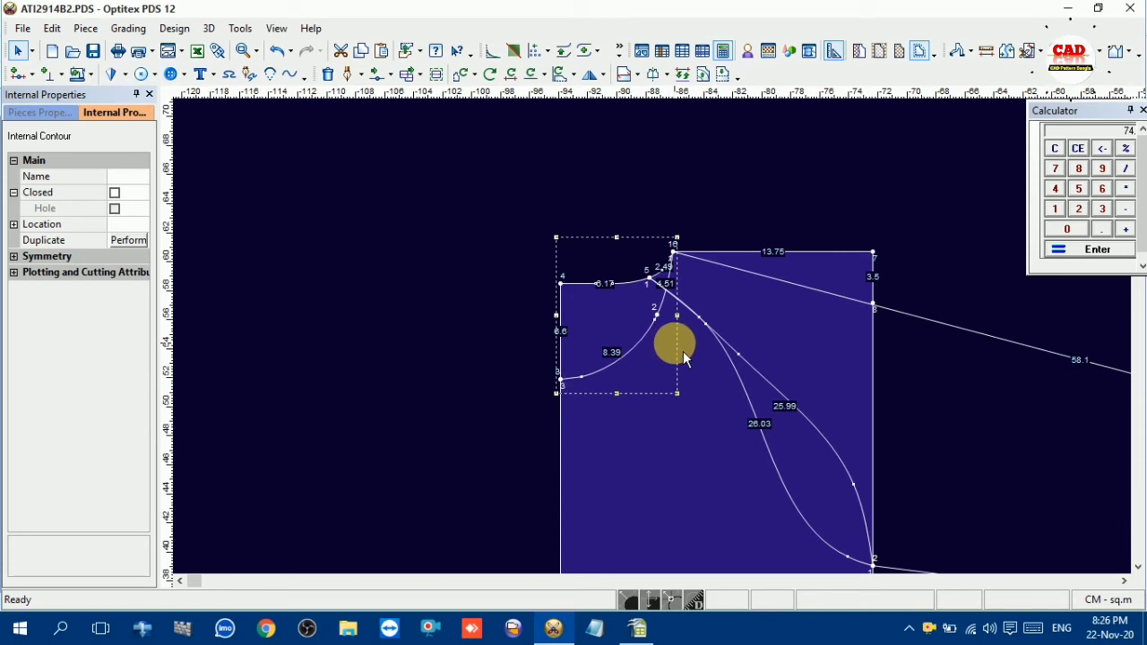
key(Delete)
Build the front body piece from the original's area below the front neckline and inner raglan curve, and place it left of the copy
scroll(670, 374, down, 3)
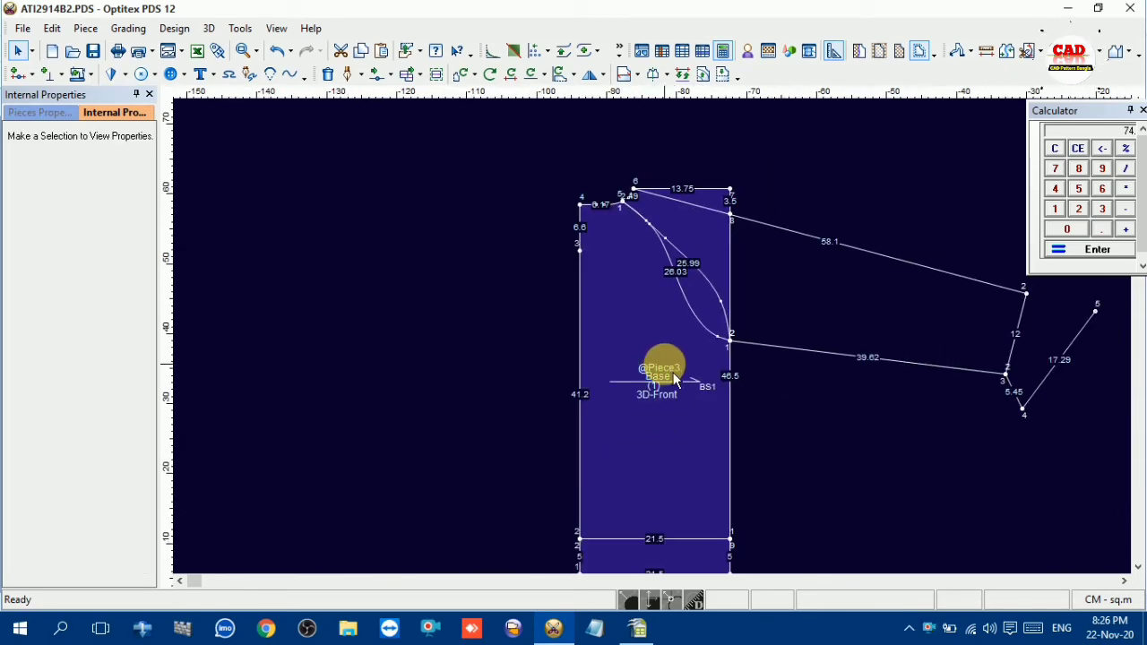
scroll(674, 381, down, 3)
scroll(684, 332, up, 4)
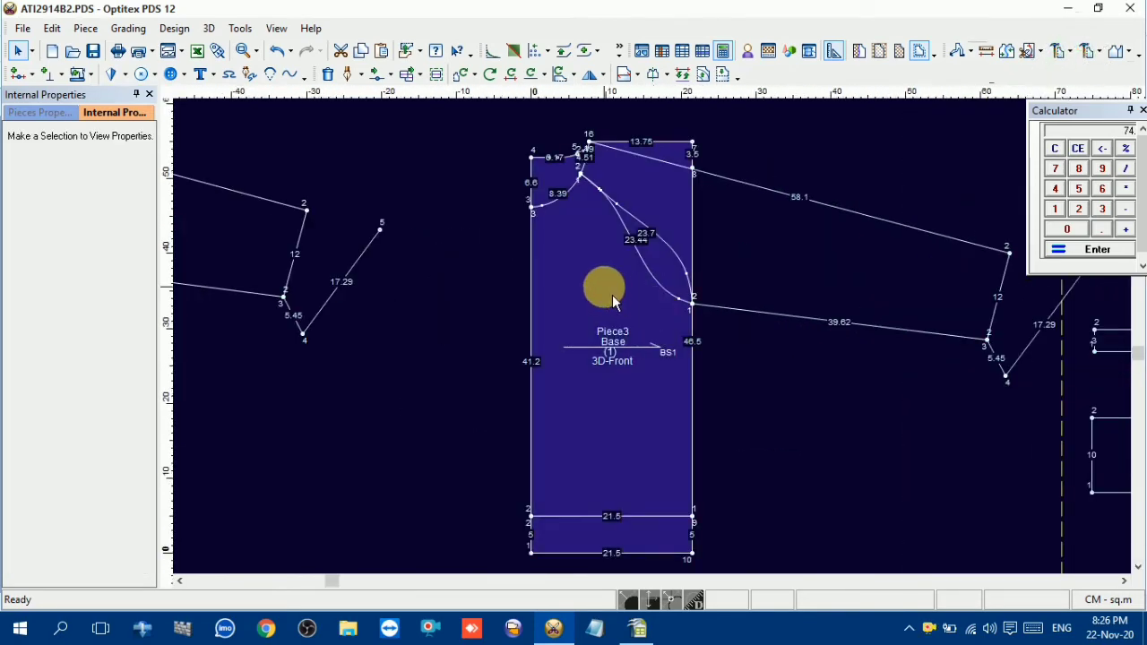
click(609, 287)
click(600, 296)
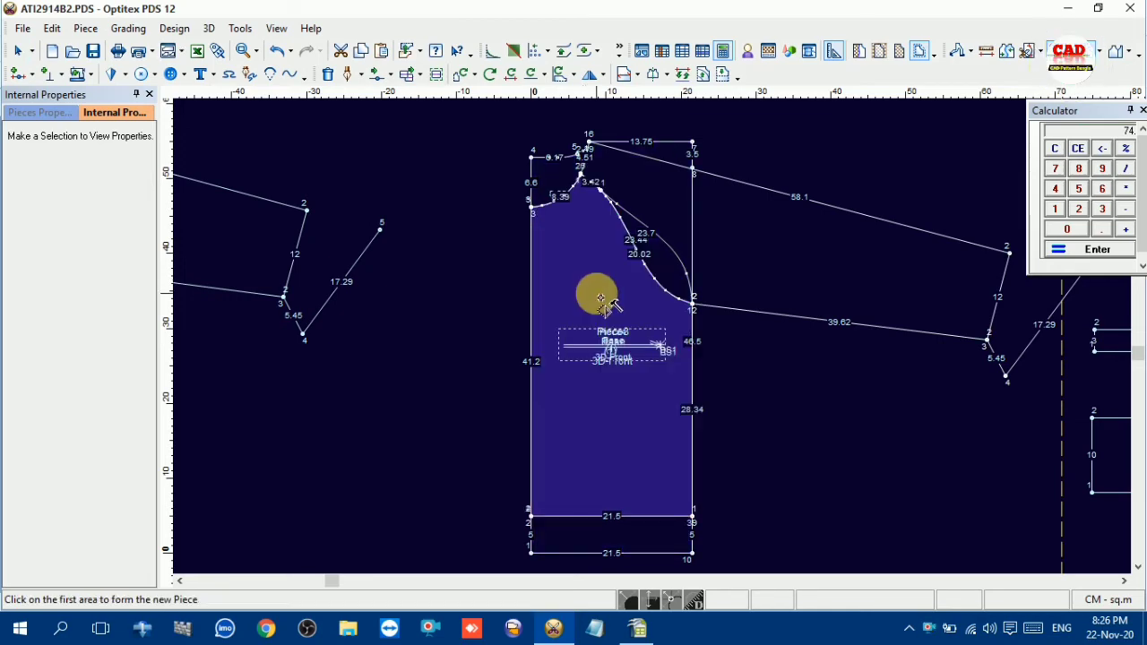
key(space)
scroll(424, 352, down, 3)
click(283, 288)
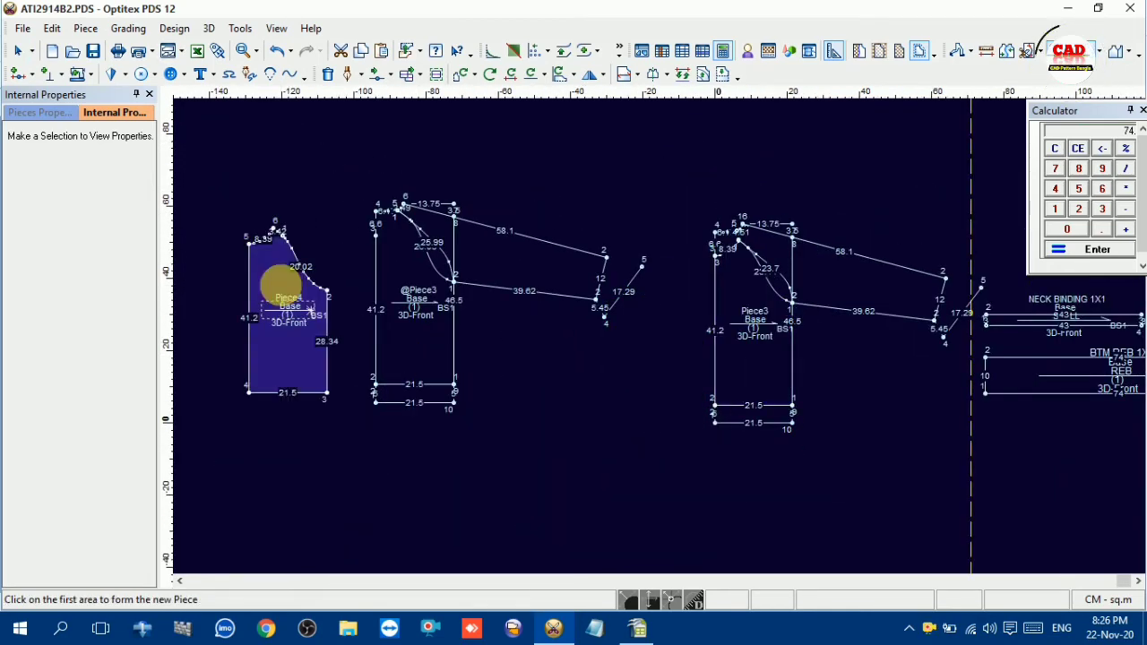
Build the back body piece from the copy's area below the back neckline and inner raglan curve, and place it left of the front piece
click(398, 273)
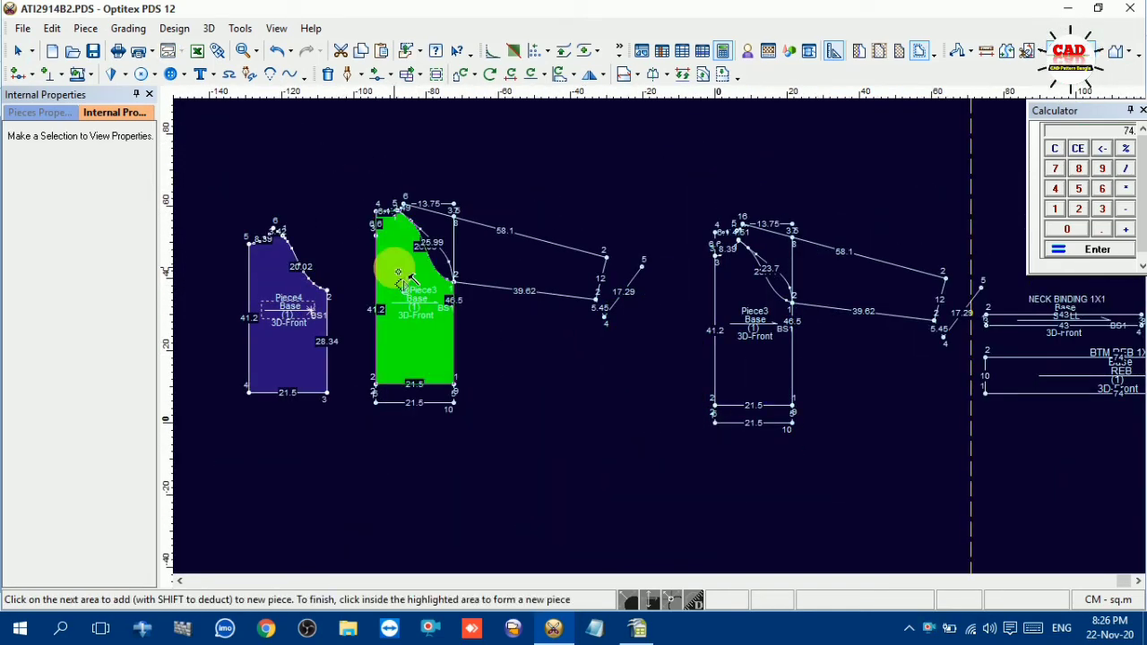
scroll(653, 328, up, 5)
click(606, 358)
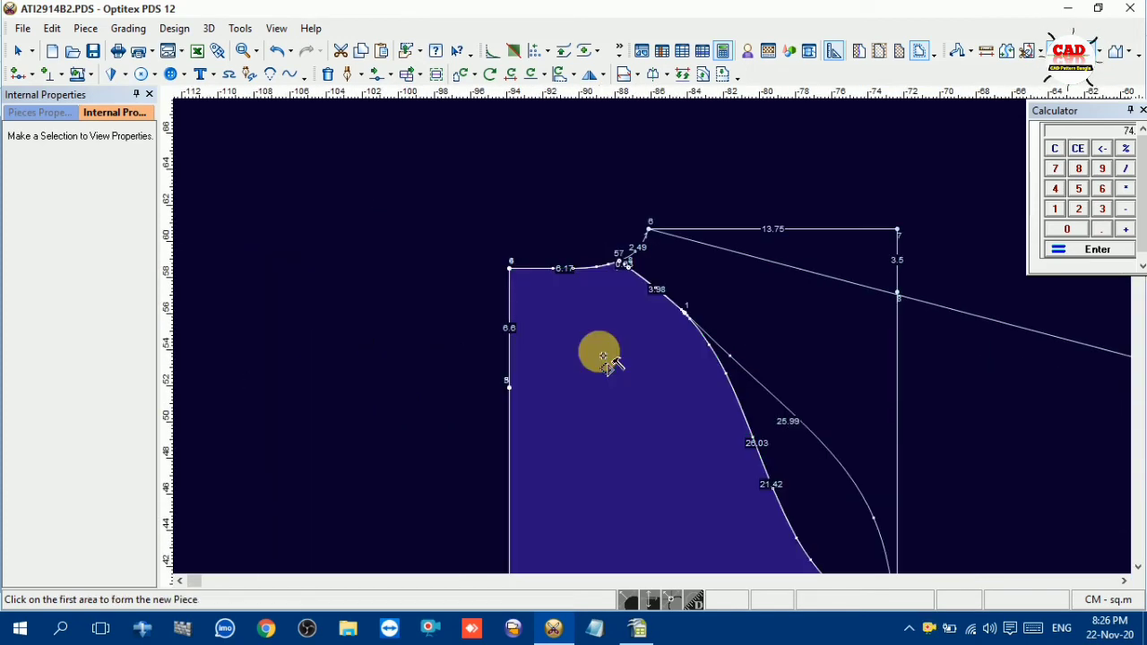
scroll(499, 350, down, 5)
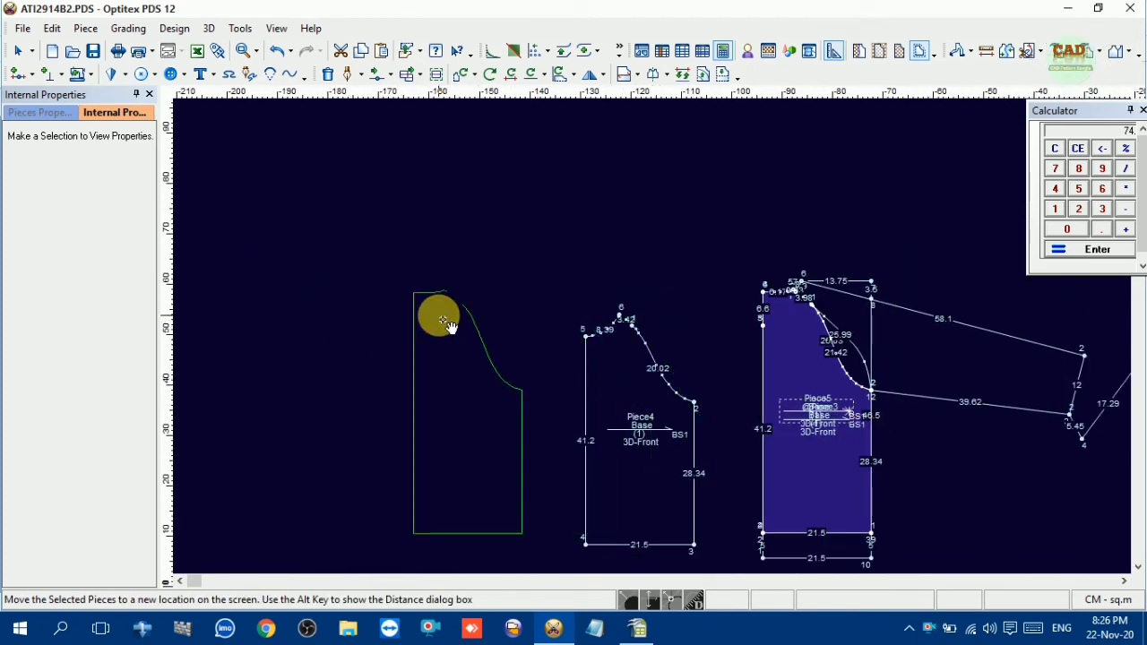
click(444, 323)
scroll(653, 332, up, 4)
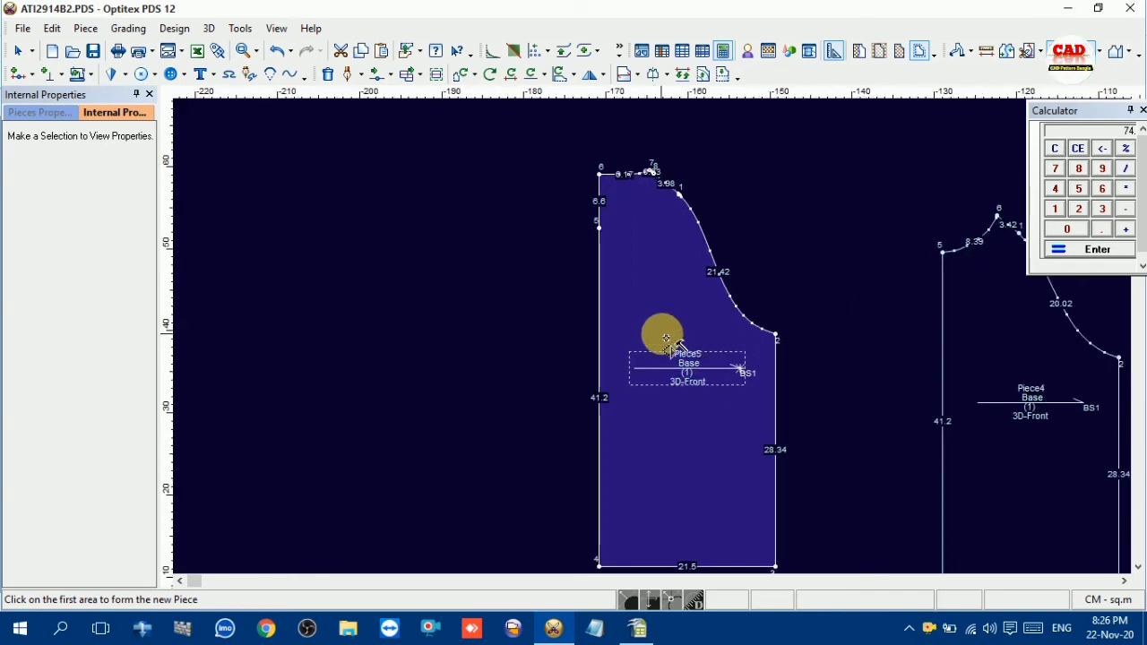
scroll(666, 338, down, 3)
scroll(678, 338, up, 1)
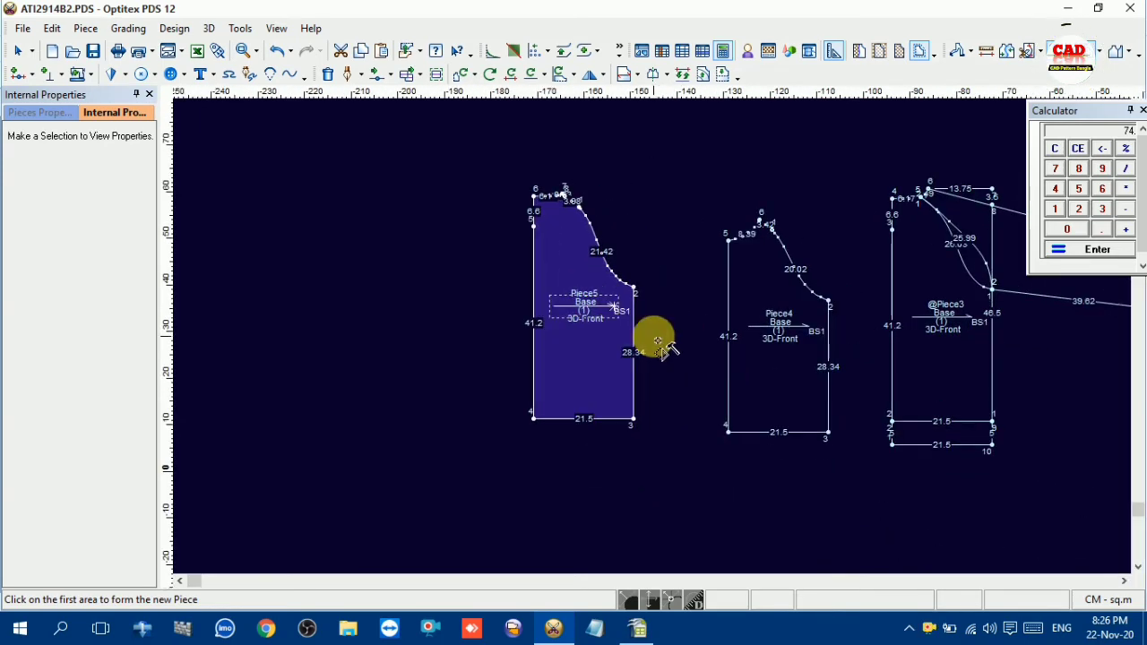
key(l)
key(l)
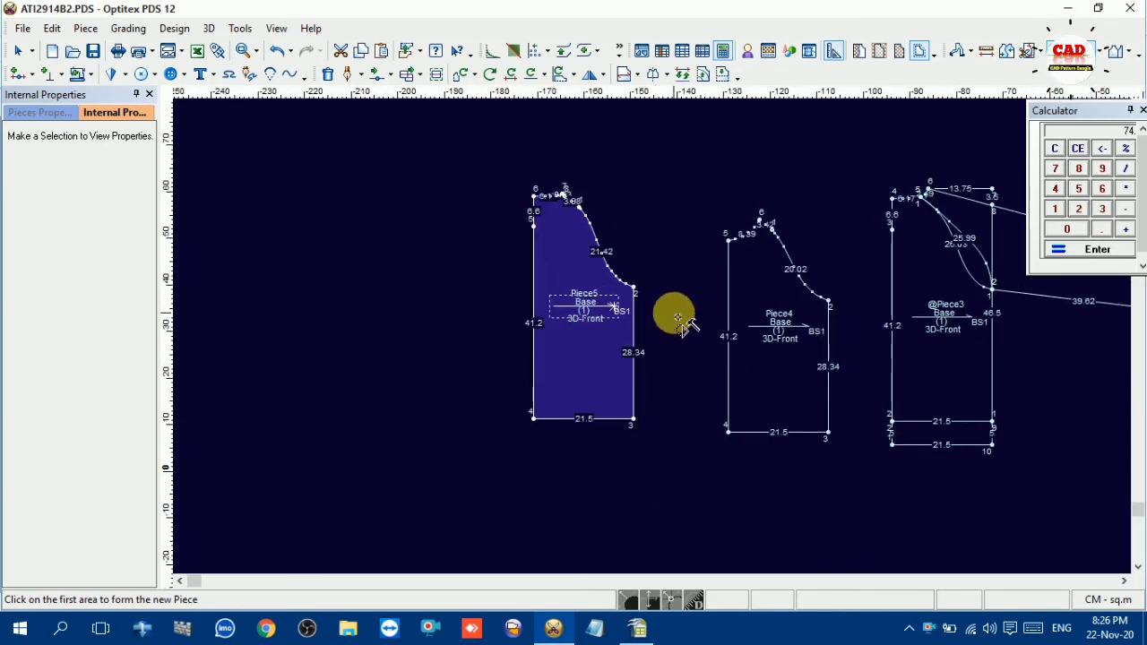
key(Escape)
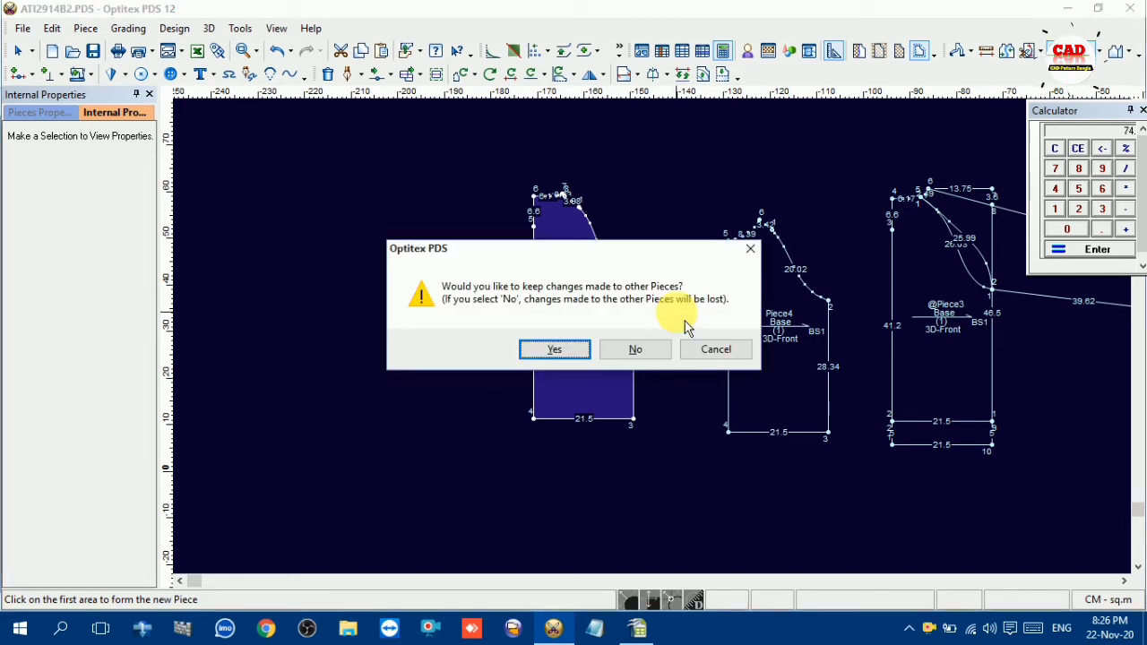
click(757, 248)
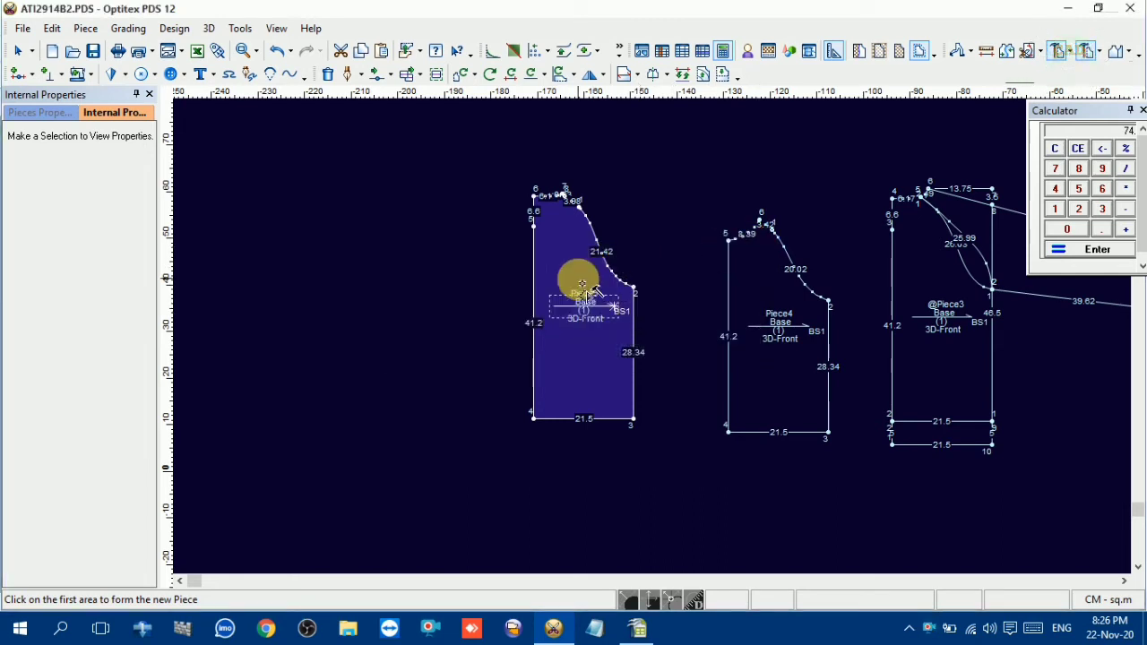
Unfold the back and front body pieces into full pieces by defining each centre edge as a half line
key(h)
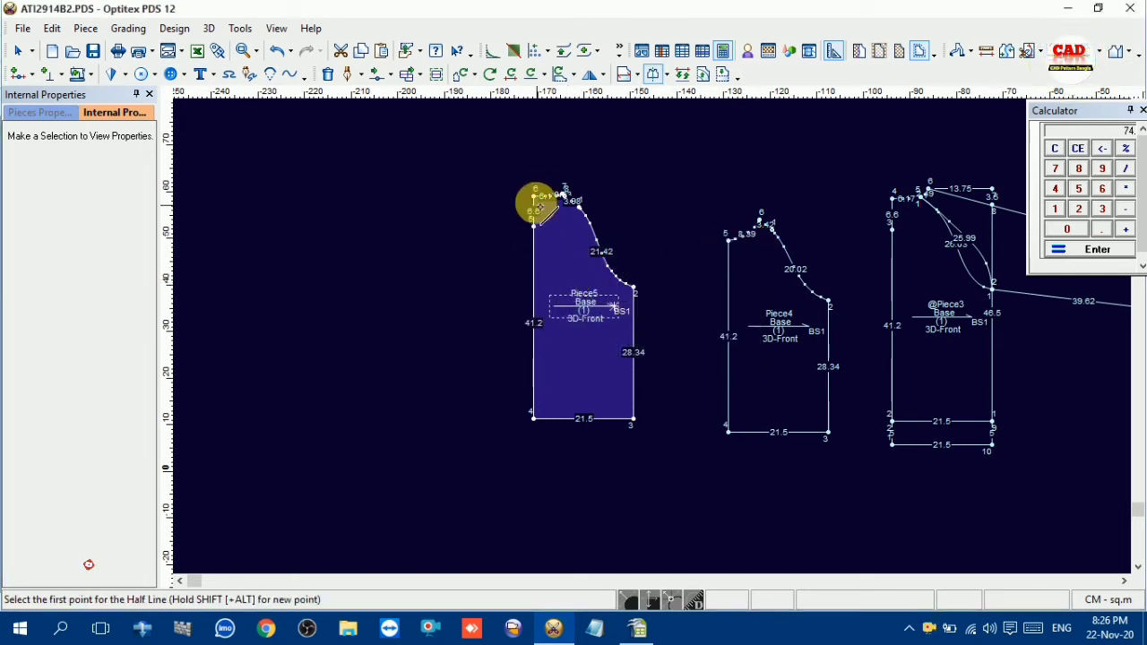
click(533, 196)
click(533, 417)
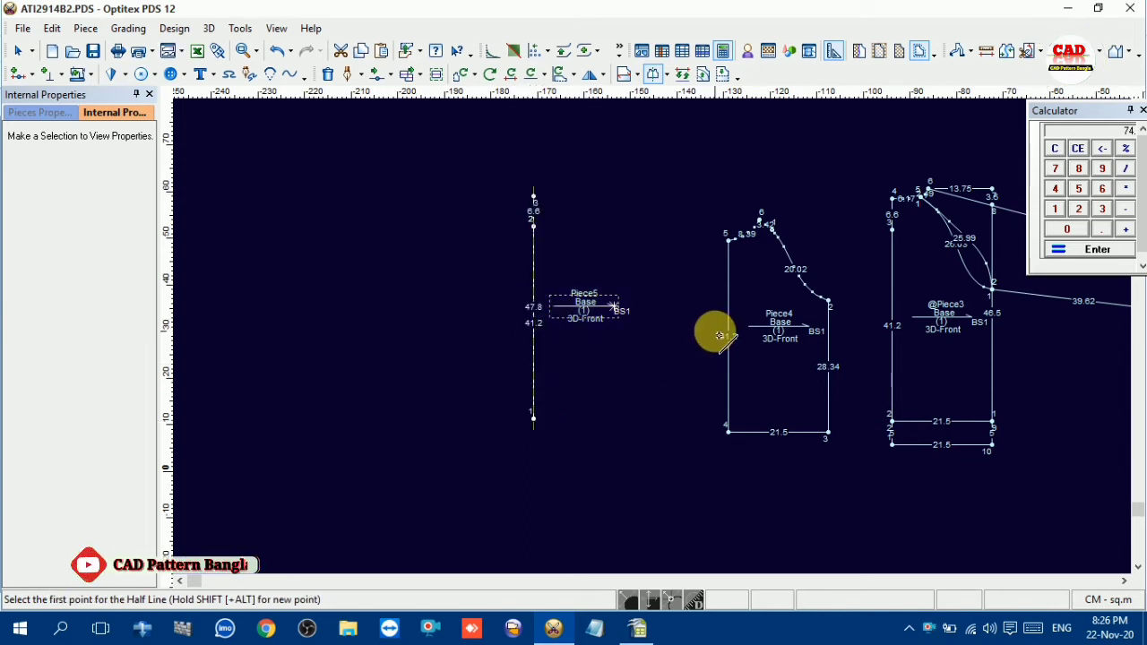
click(535, 417)
click(535, 197)
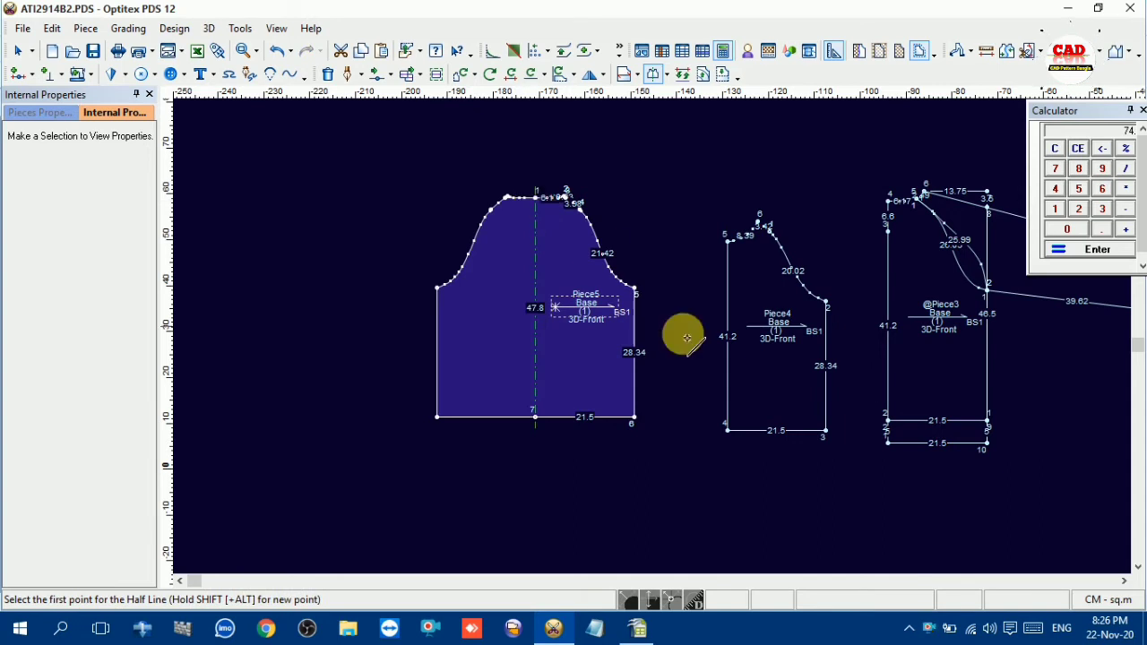
click(727, 430)
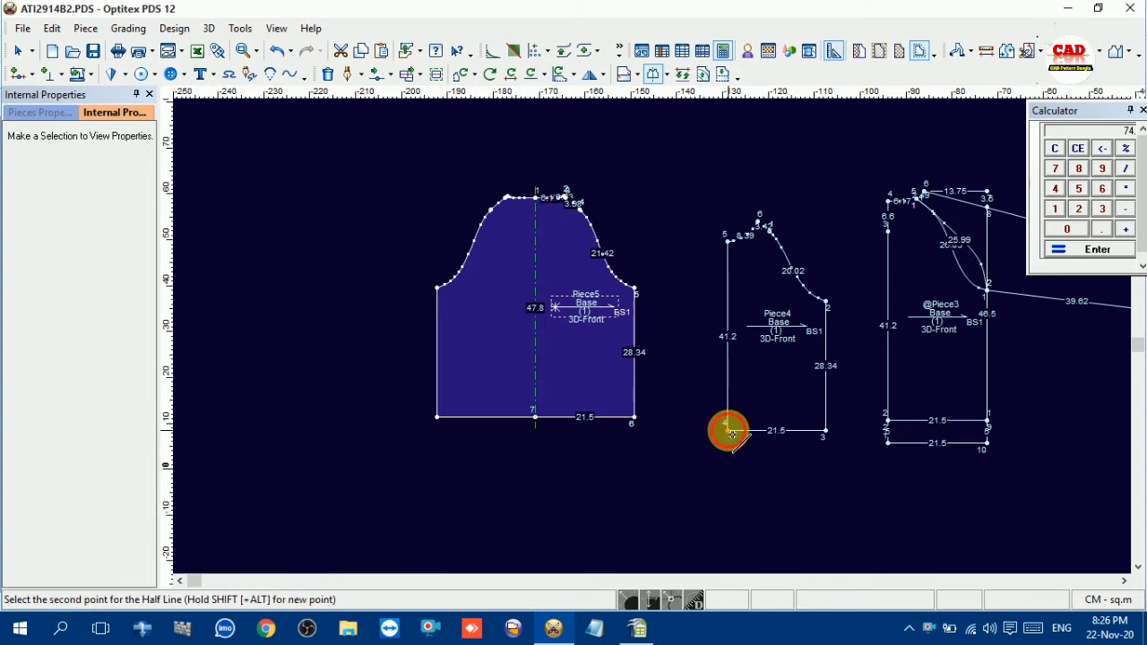
click(727, 238)
Move the unfolded back body clear of the front body, shift the front body slightly, and end the half-line command
click(533, 278)
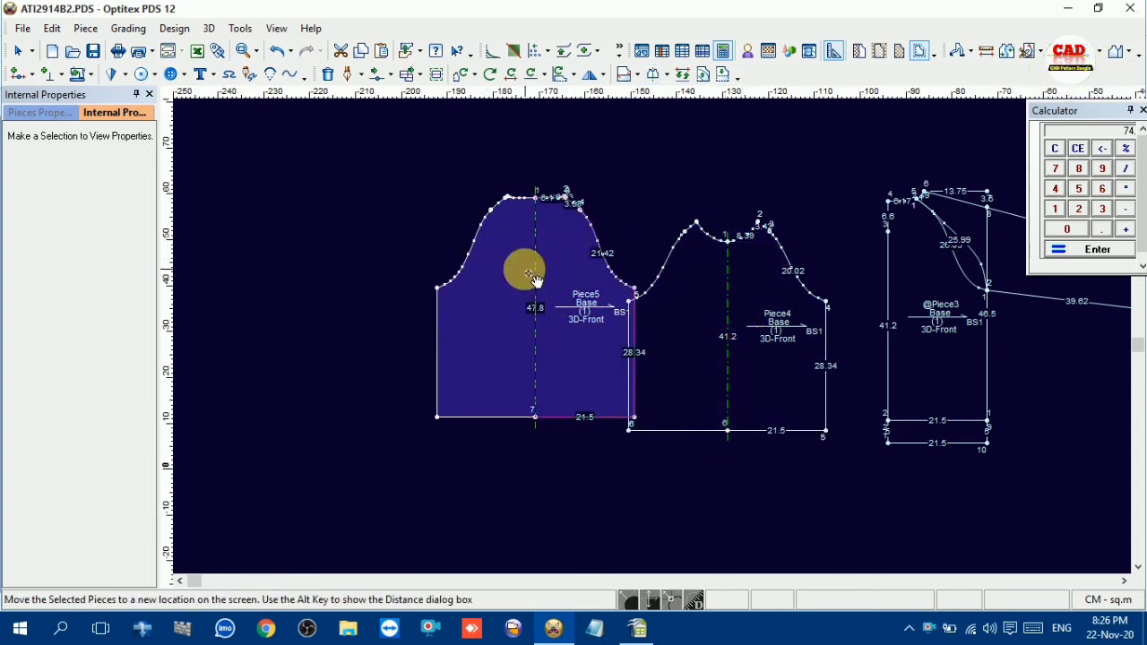
drag(533, 277, 463, 291)
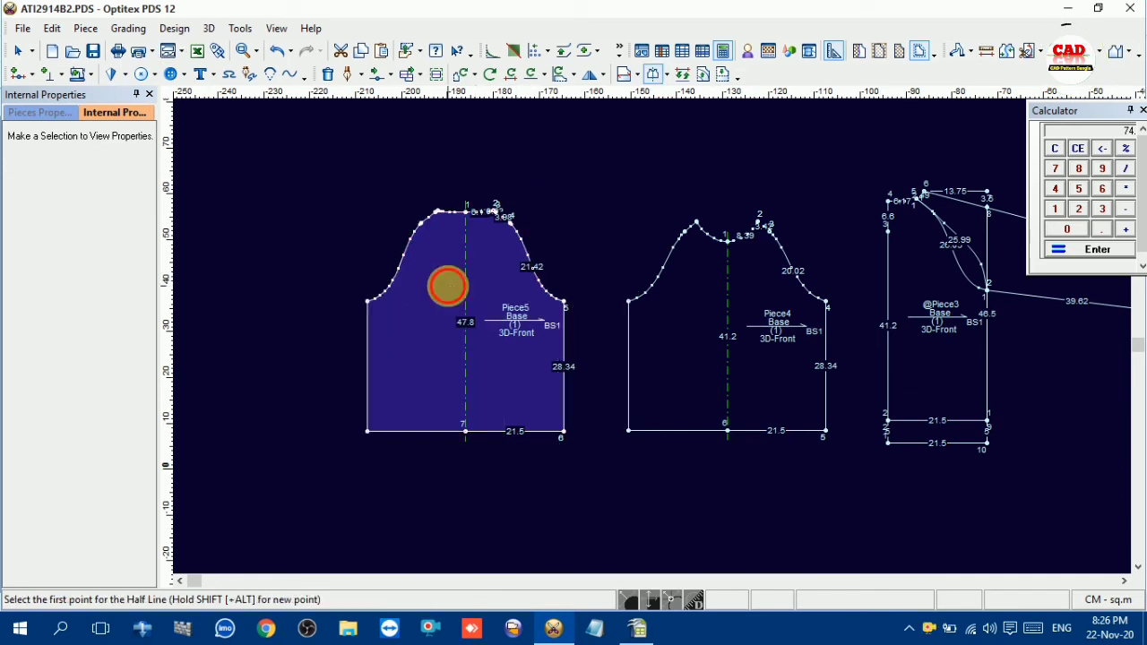
click(681, 319)
drag(686, 299, 667, 282)
scroll(873, 294, up, 2)
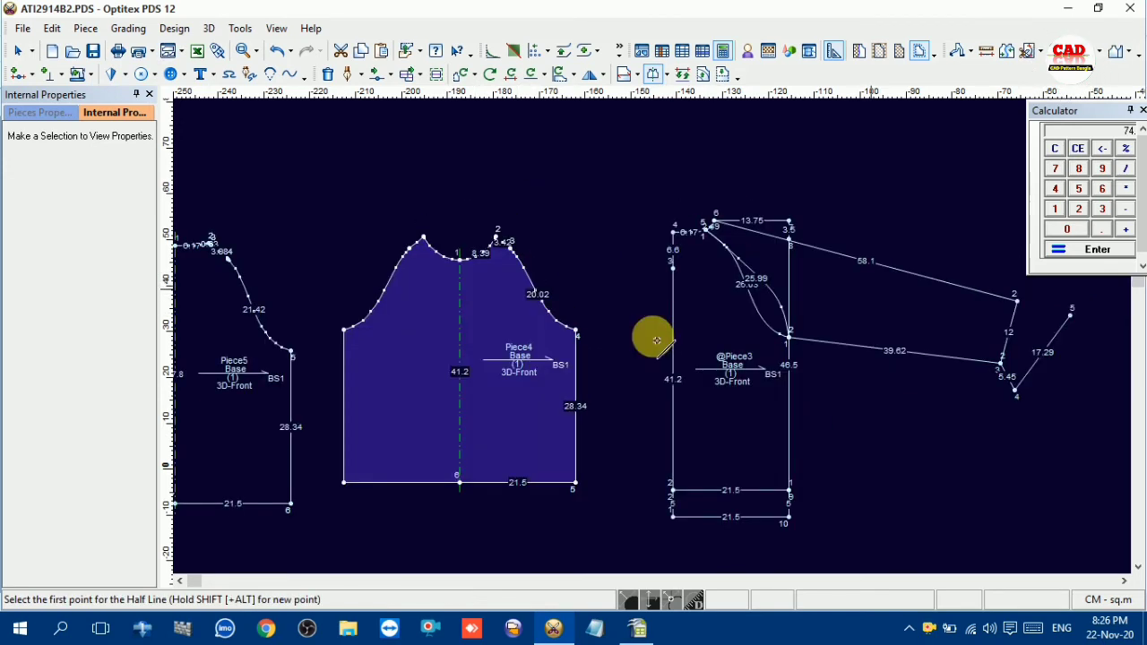
right_click(638, 177)
click(672, 192)
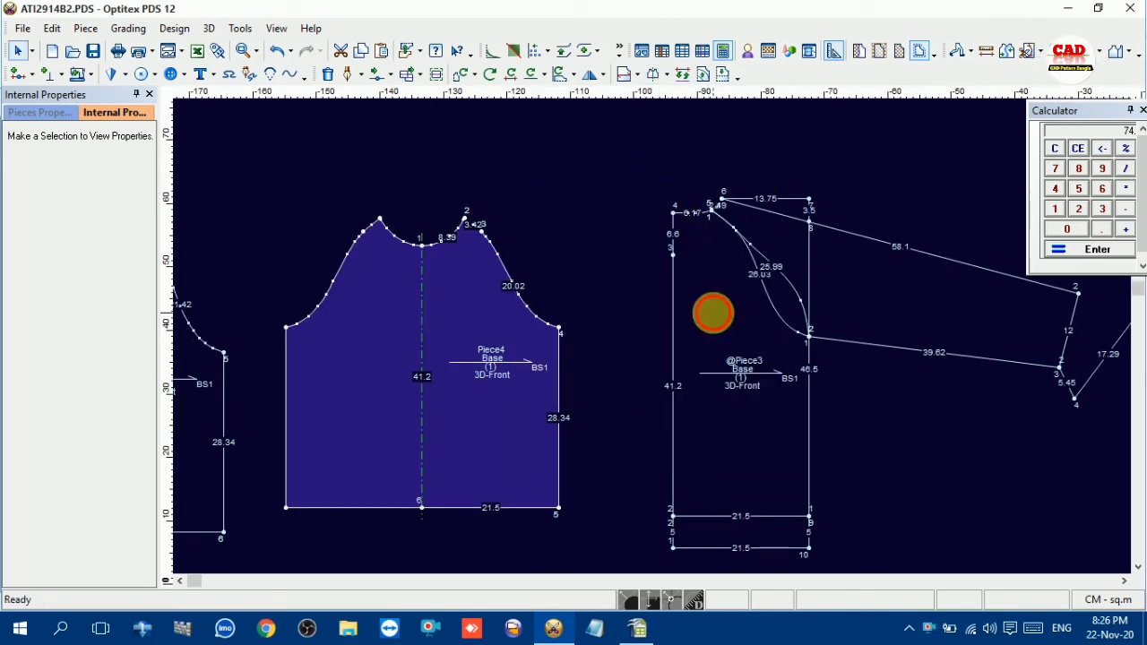
Trim away the two extra construction segments beyond the sleeve hem on the copied base piece
click(696, 317)
scroll(666, 346, down, 3)
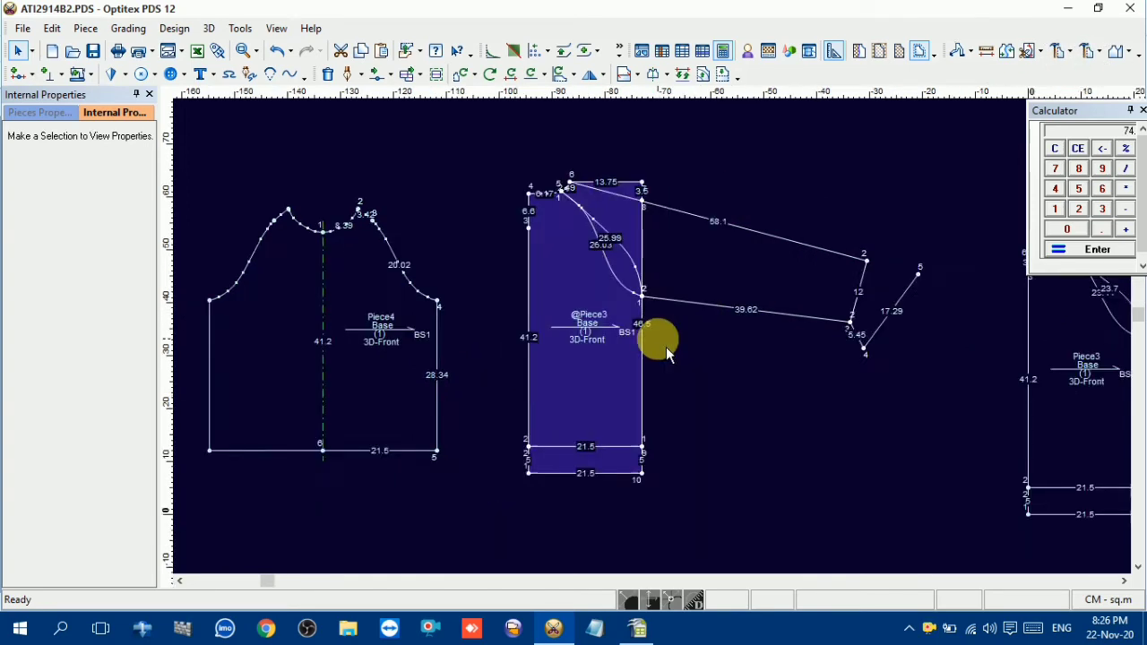
scroll(679, 328, up, 5)
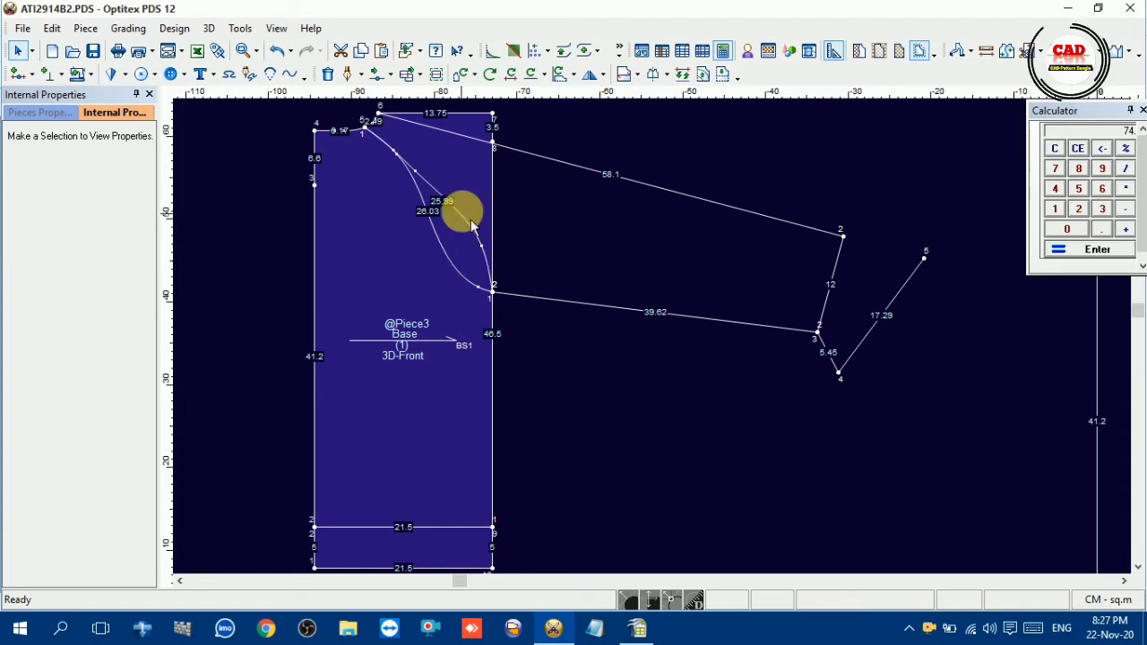
click(538, 78)
click(880, 321)
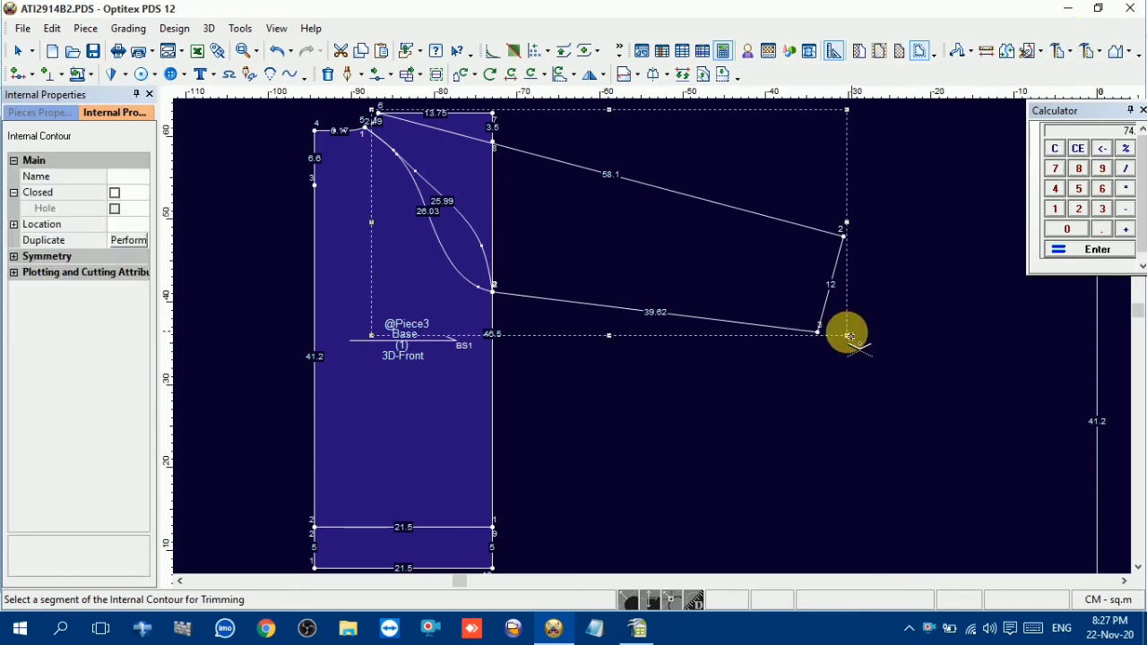
Trim away the extra construction segments beyond the sleeve hem on the original base piece and end the trimming command
scroll(980, 418, down, 1)
scroll(980, 305, up, 1)
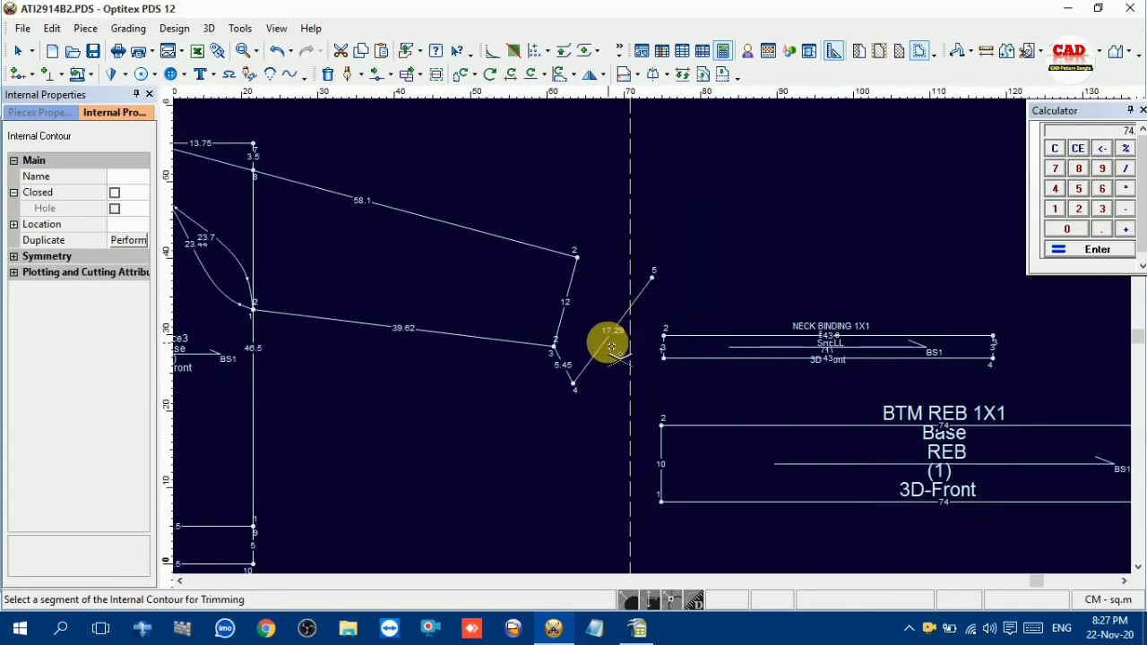
right_click(503, 286)
click(542, 297)
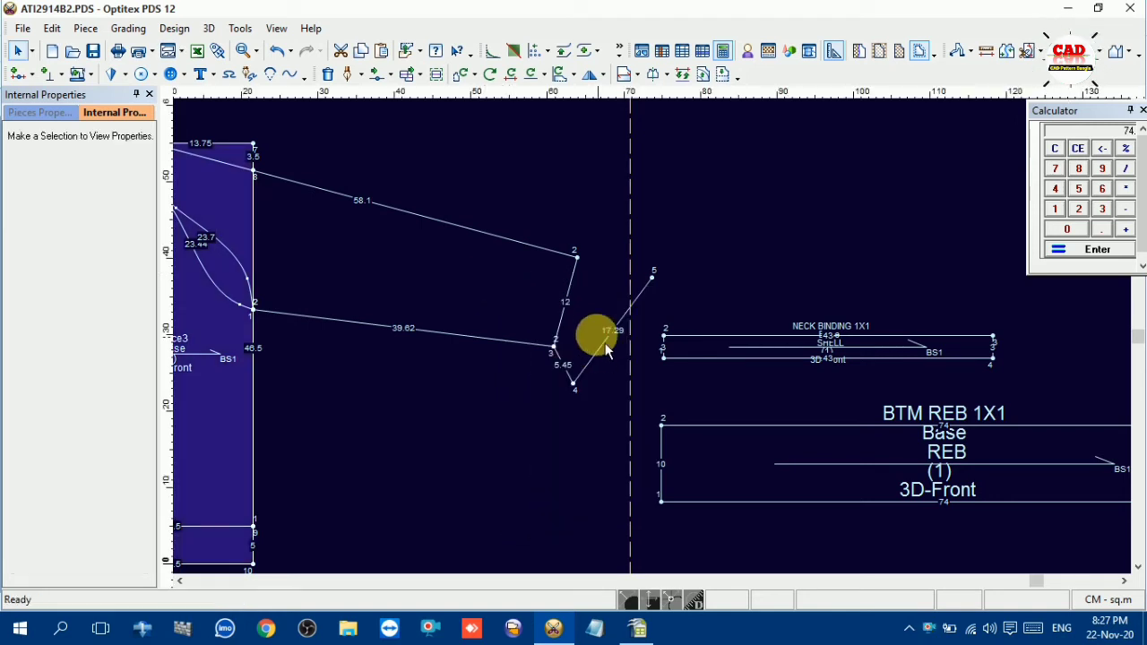
key(t)
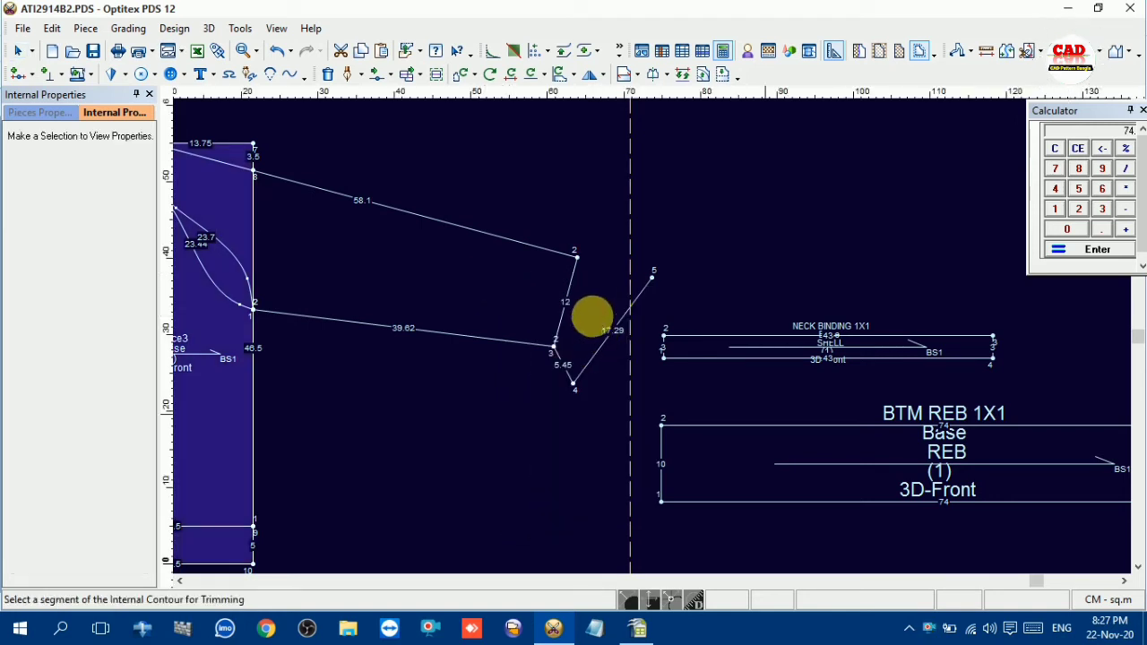
click(618, 323)
right_click(595, 179)
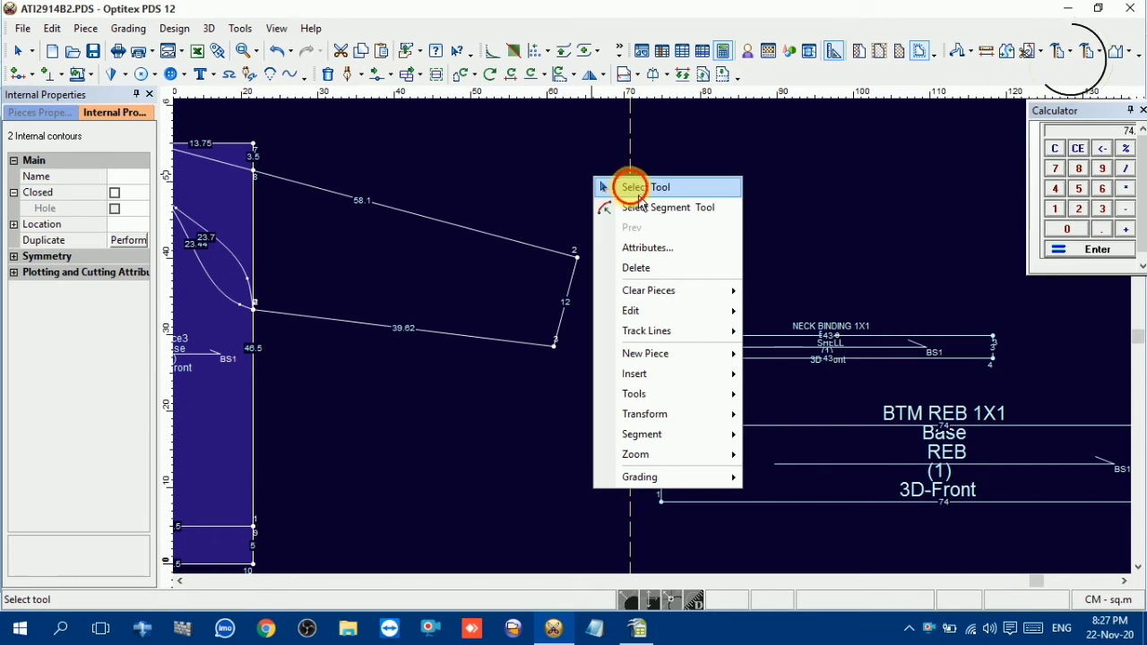
click(635, 187)
click(641, 289)
key(Delete)
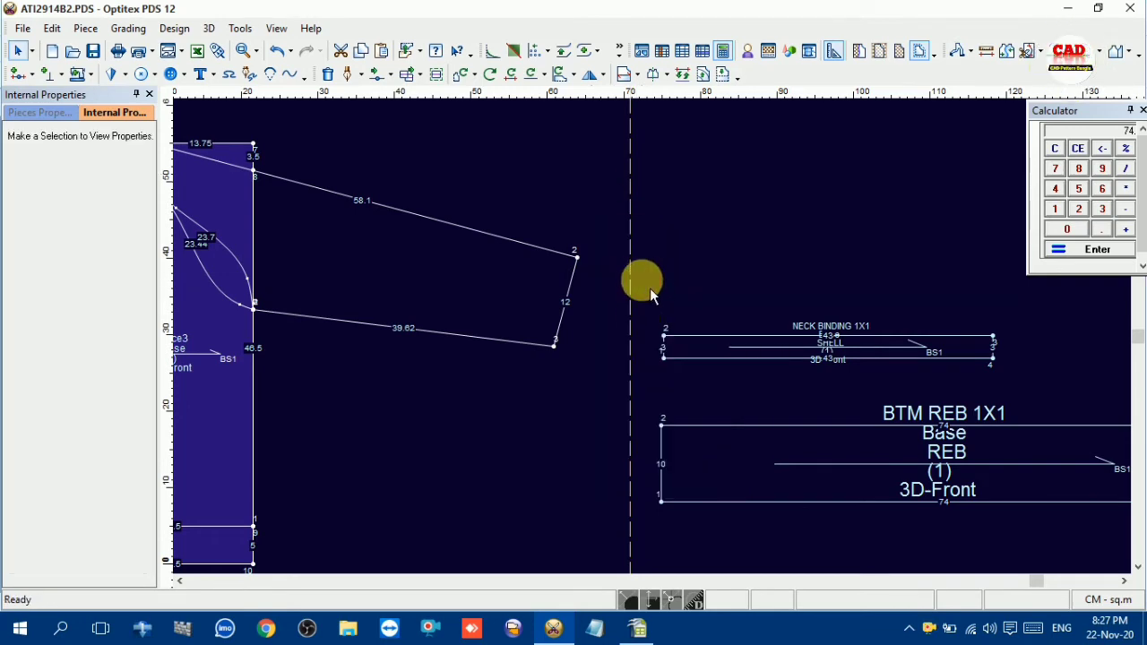
Trace the front sleeve as a new piece from the original's neckline segment, upper sleeve line, hem, underarm line and outer raglan curve
scroll(362, 322, down, 3)
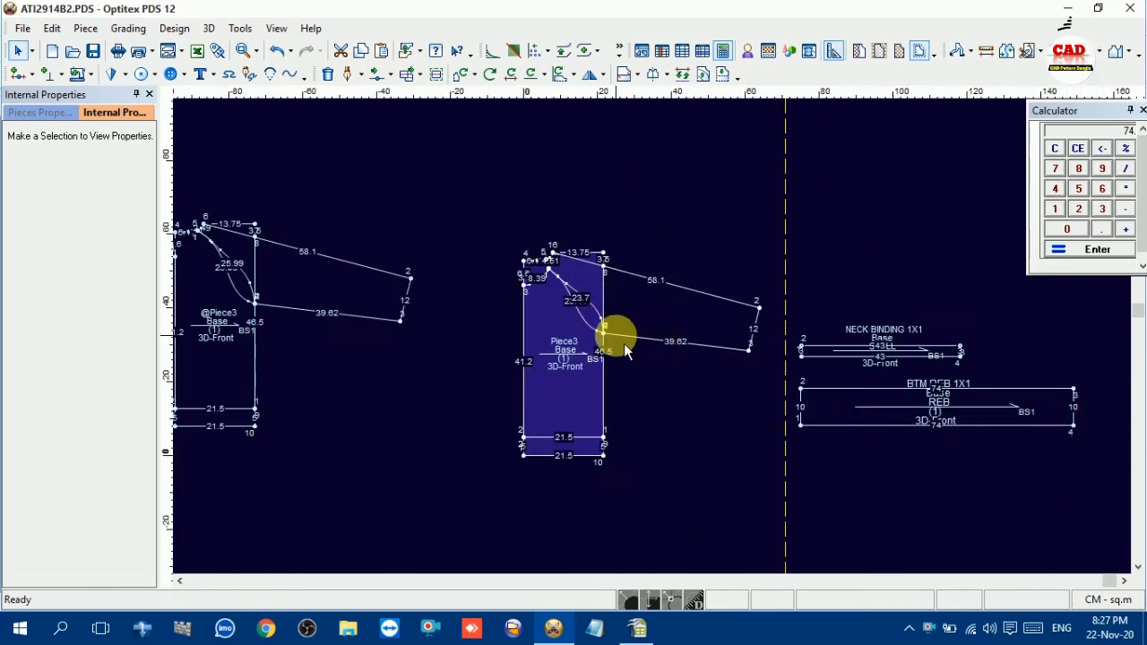
scroll(625, 352, up, 1)
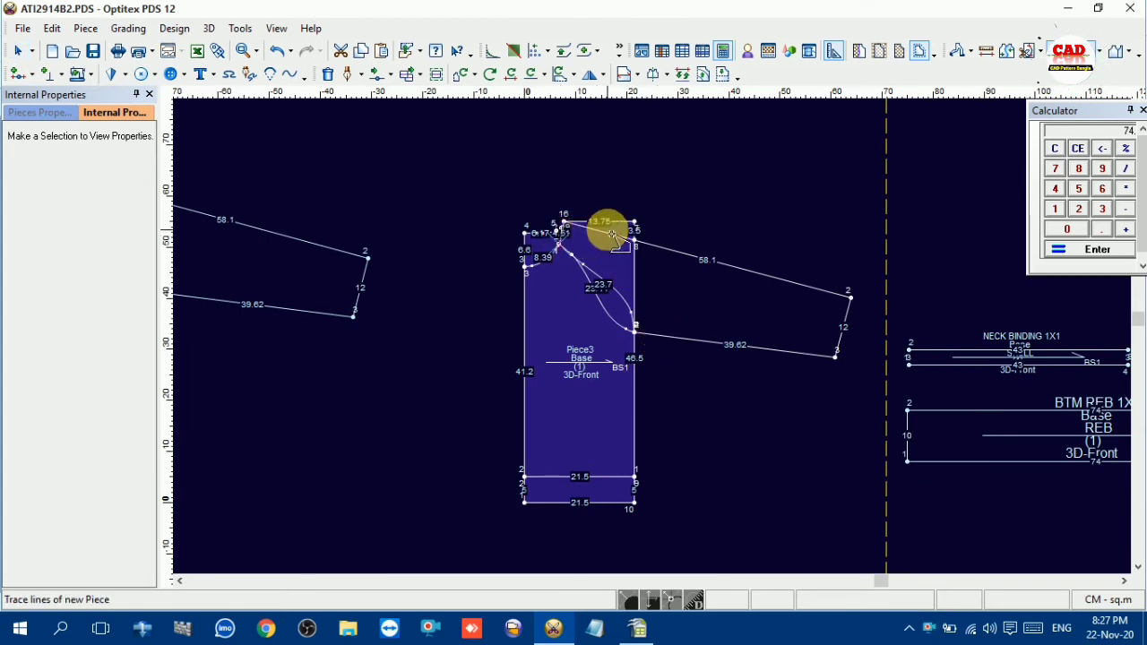
scroll(653, 338, up, 5)
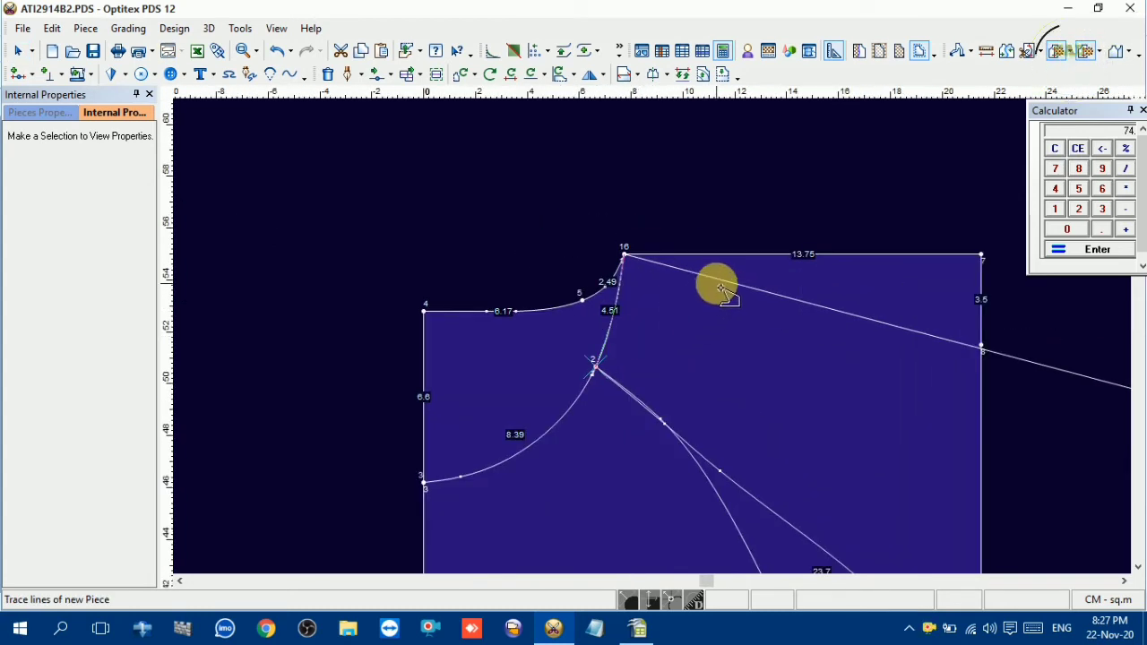
scroll(819, 346, down, 3)
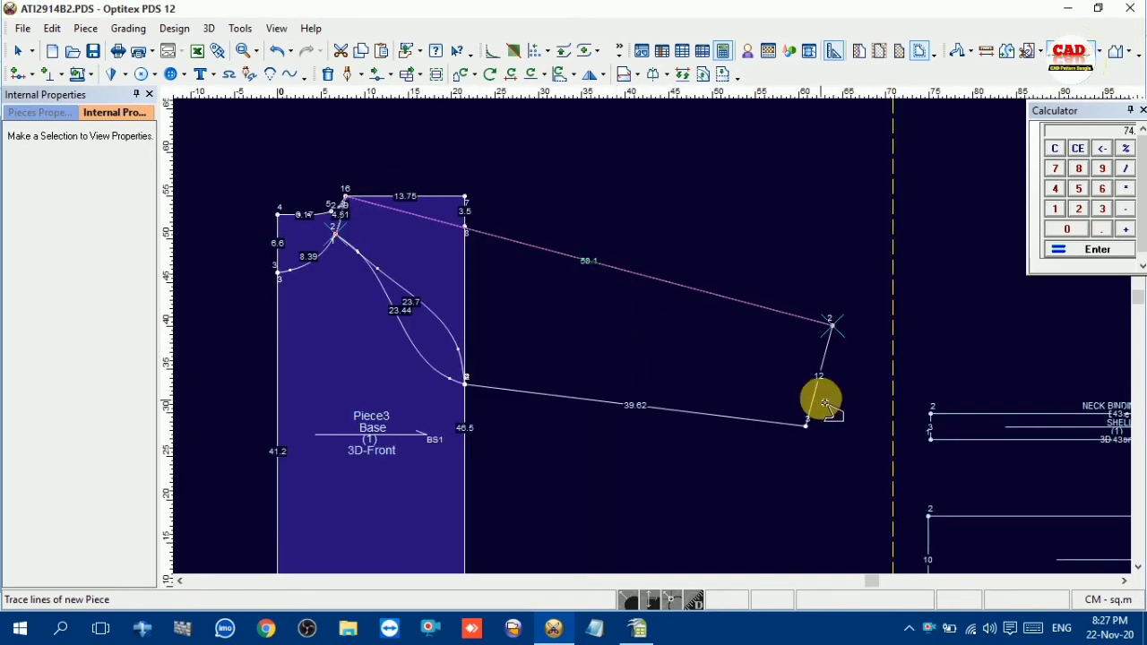
click(820, 400)
click(717, 421)
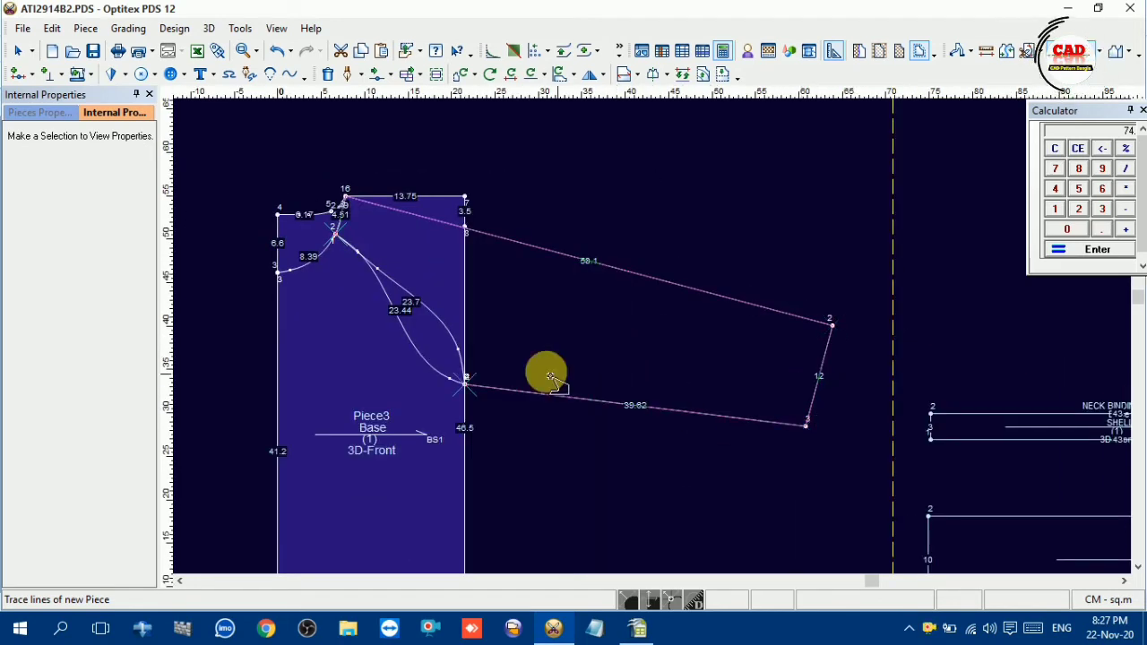
click(464, 341)
click(507, 346)
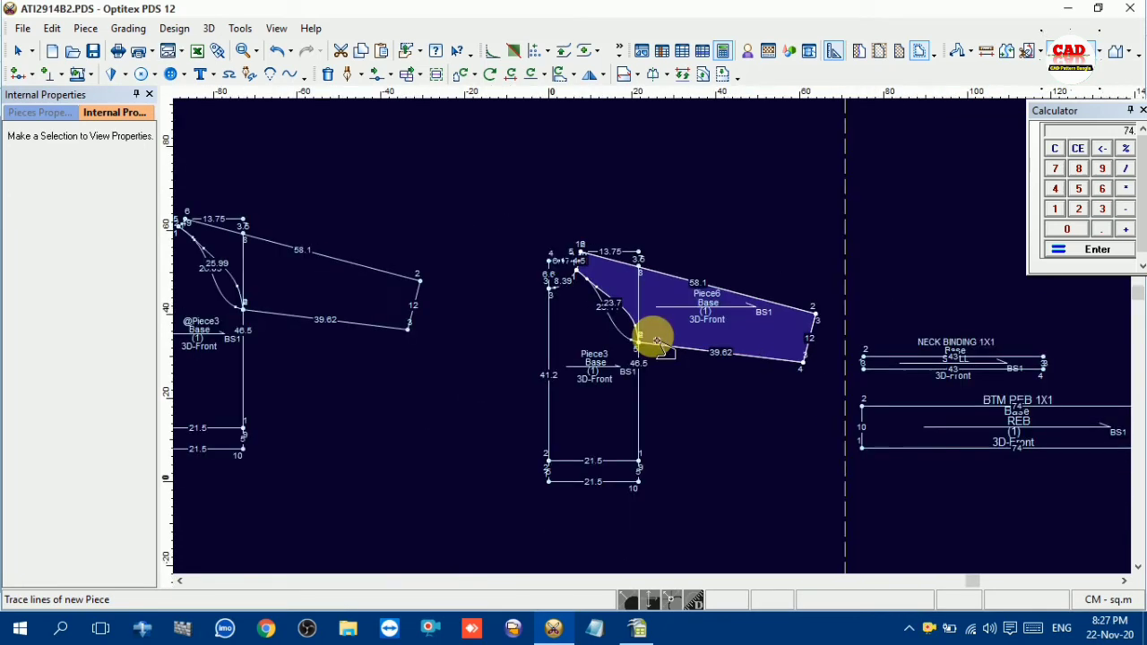
Place the traced front sleeve piece in the empty space above the original base piece
key(space)
scroll(690, 298, up, 2)
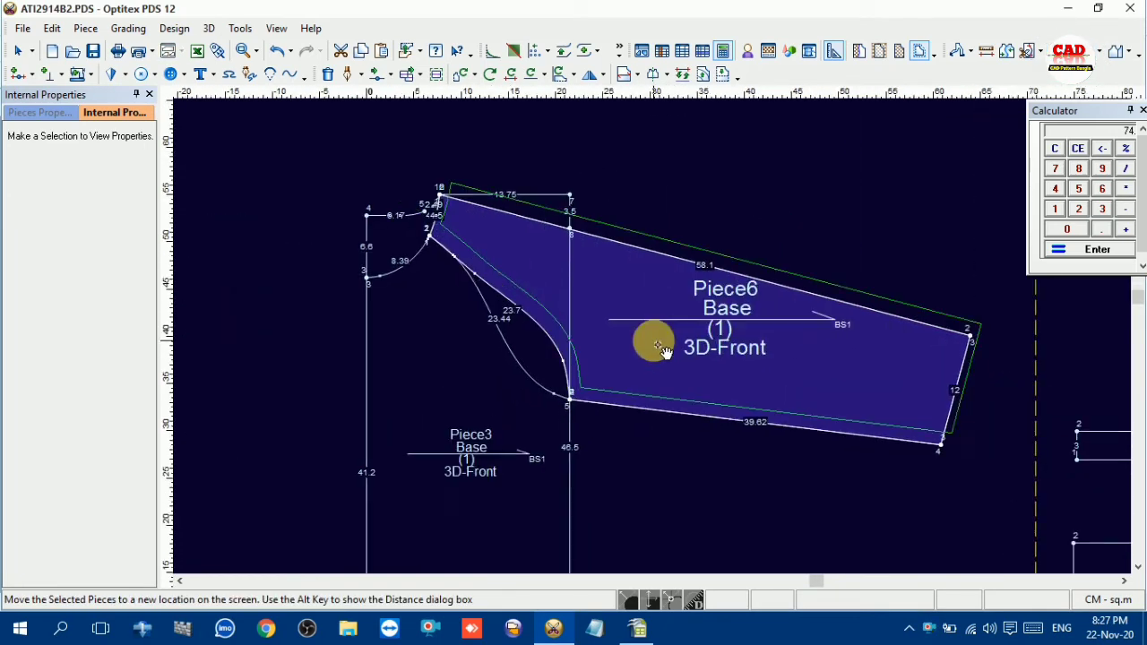
scroll(663, 345, down, 3)
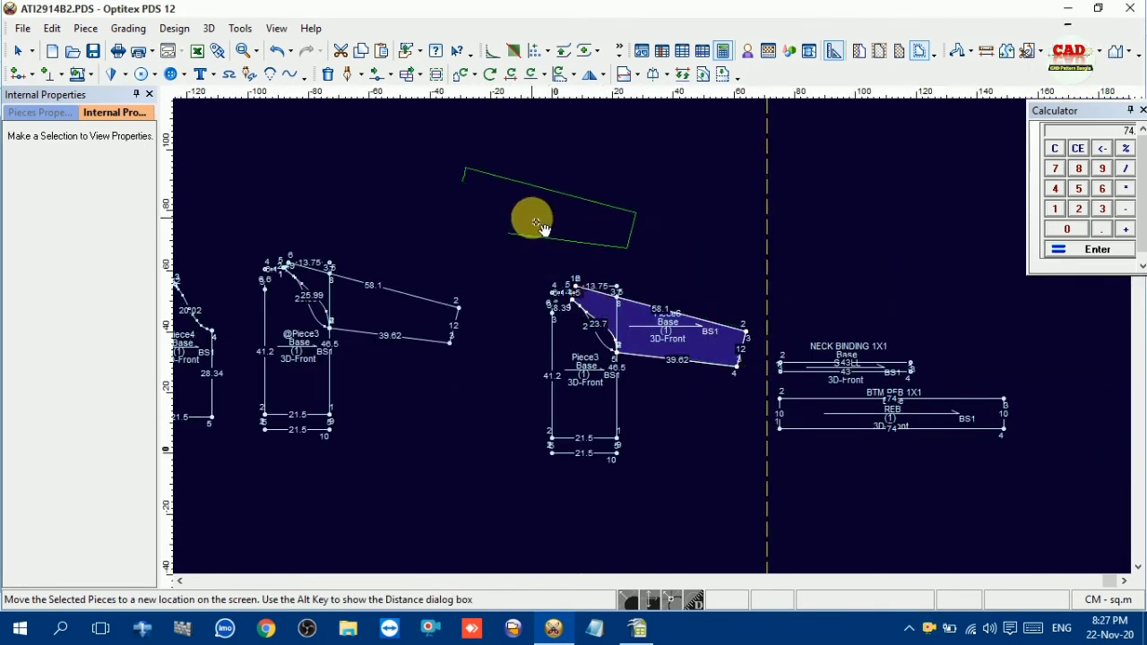
click(535, 222)
Trace the back sleeve as a new piece from the copy's neckline segment, upper sleeve line, hem, underarm line and outer raglan curve
scroll(657, 338, up, 2)
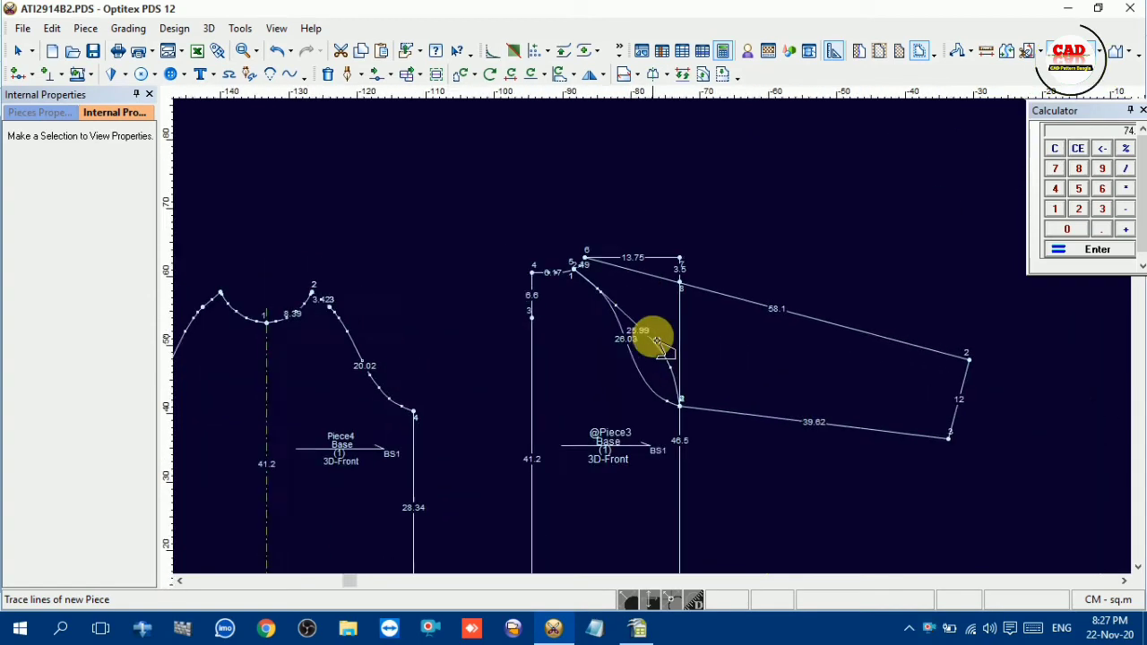
scroll(568, 257, up, 1)
scroll(627, 313, up, 1)
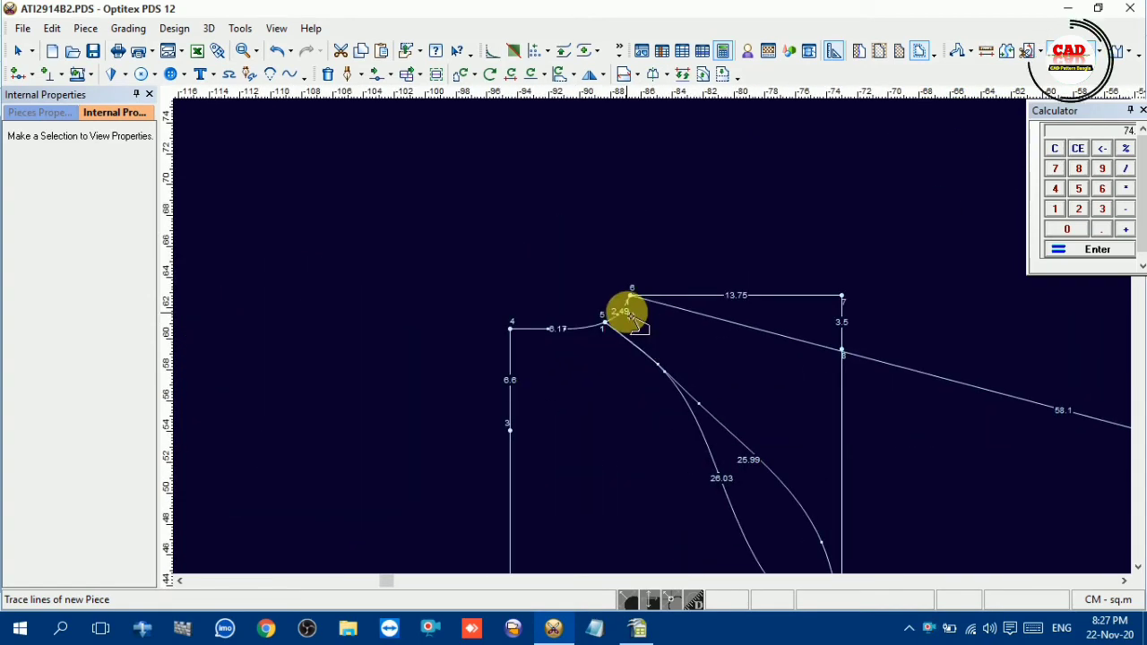
click(708, 318)
scroll(919, 412, down, 2)
click(894, 383)
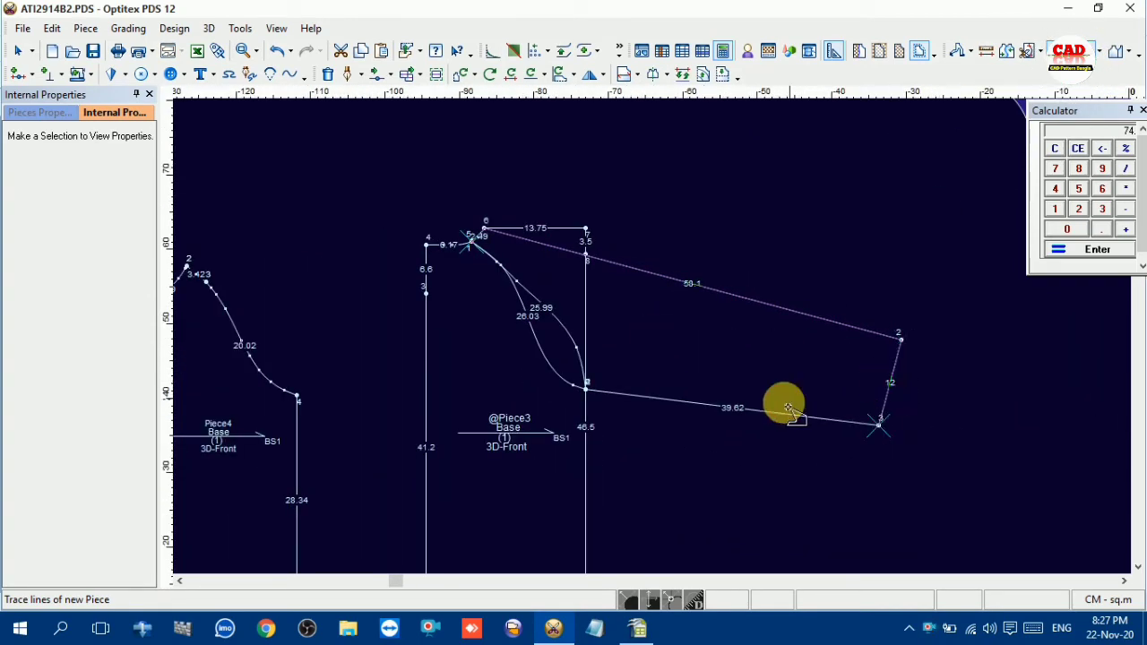
click(566, 333)
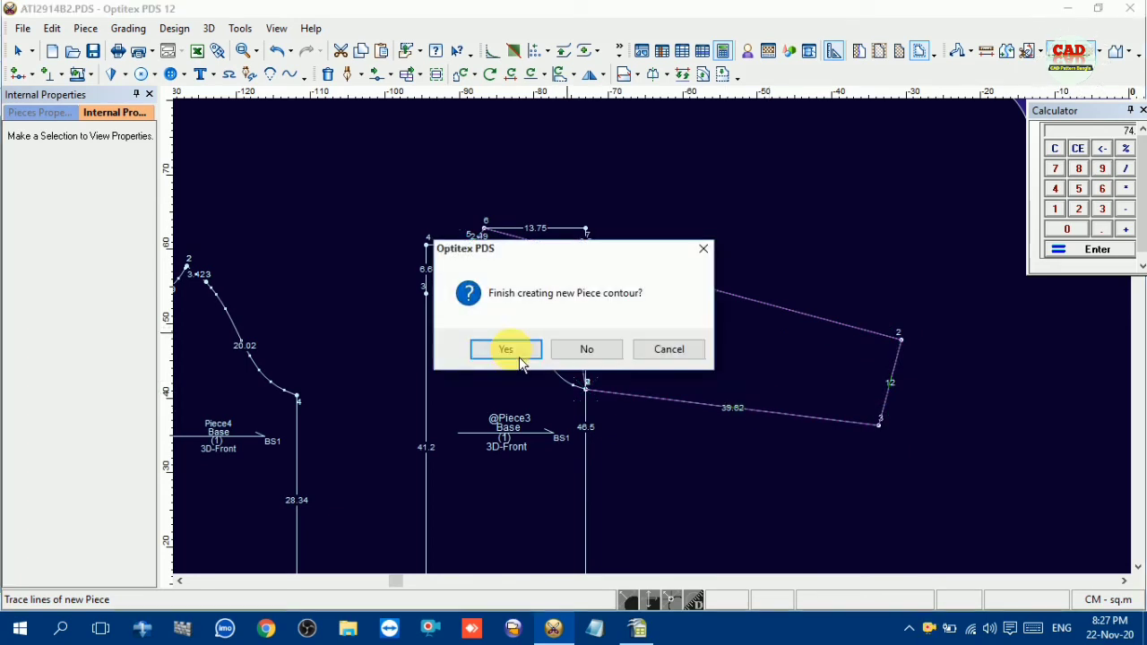
click(513, 352)
Place the traced back sleeve piece above the copied base piece and end the tracing command
scroll(660, 341, down, 2)
drag(664, 341, 615, 206)
right_click(728, 285)
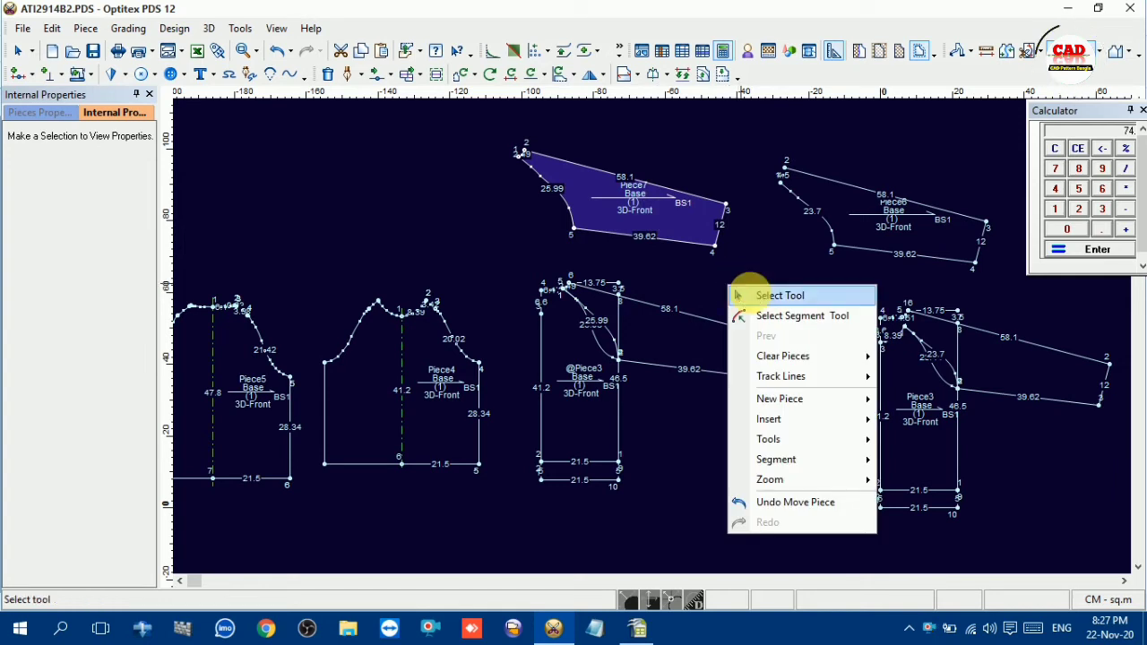
click(735, 298)
Move the copied base piece closer to the original and delete it from the pattern
click(583, 359)
drag(583, 359, 946, 445)
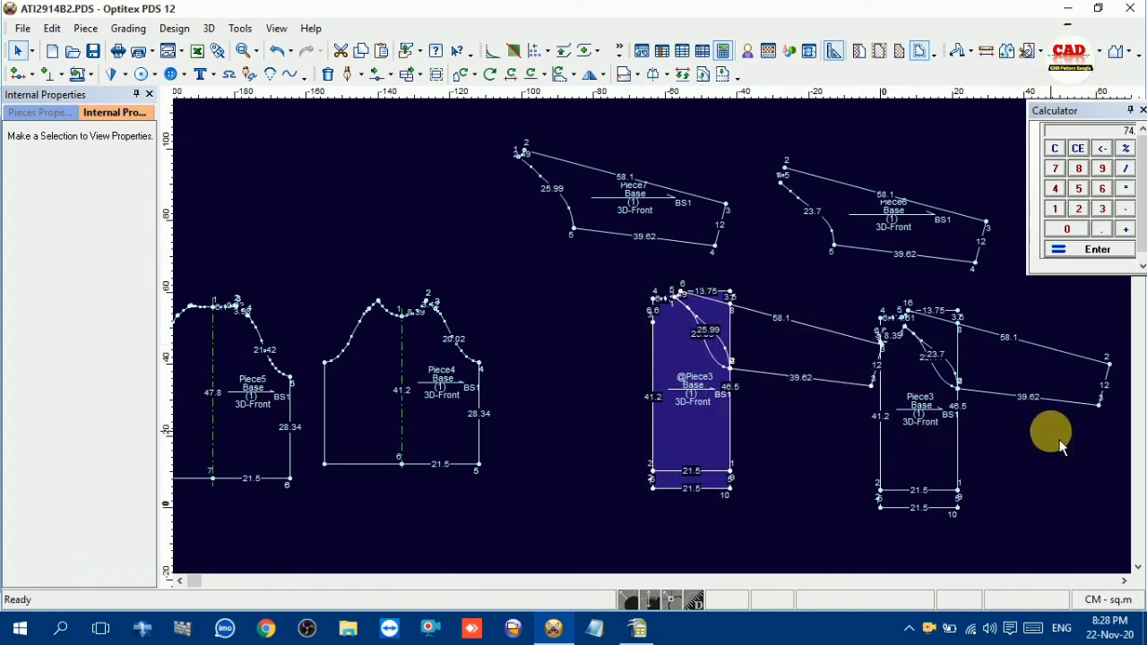
click(554, 349)
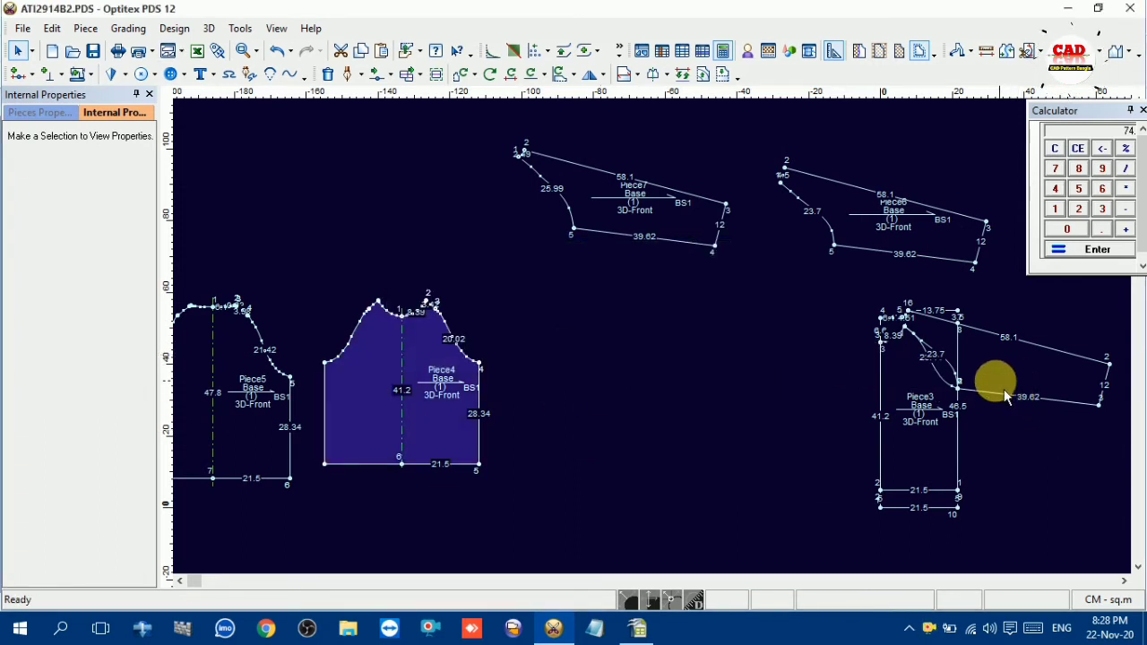
Keep the changes made to the piece and rotate Piece7 so its upper 58.1 cm sleeve line lies horizontal
click(906, 378)
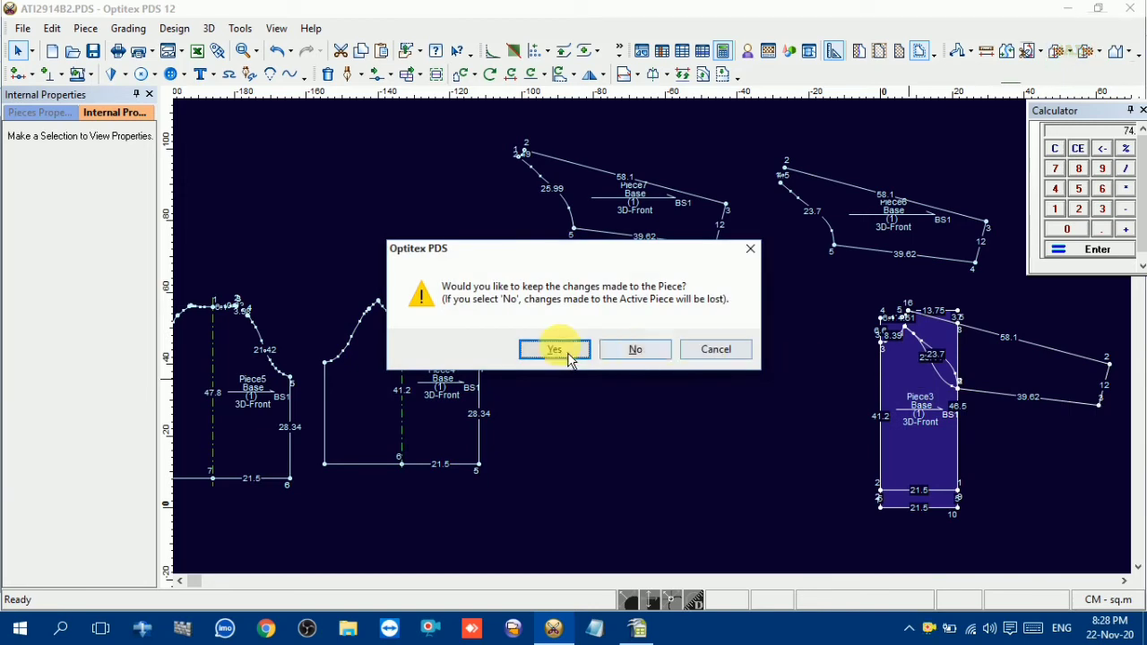
click(563, 350)
click(661, 298)
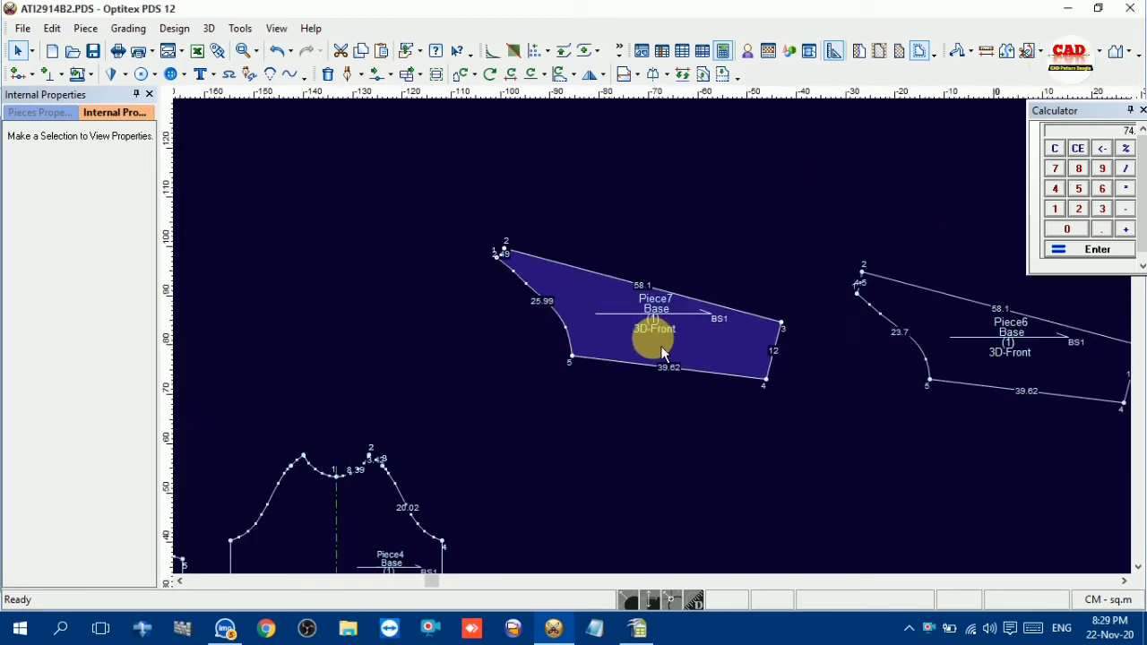
click(538, 73)
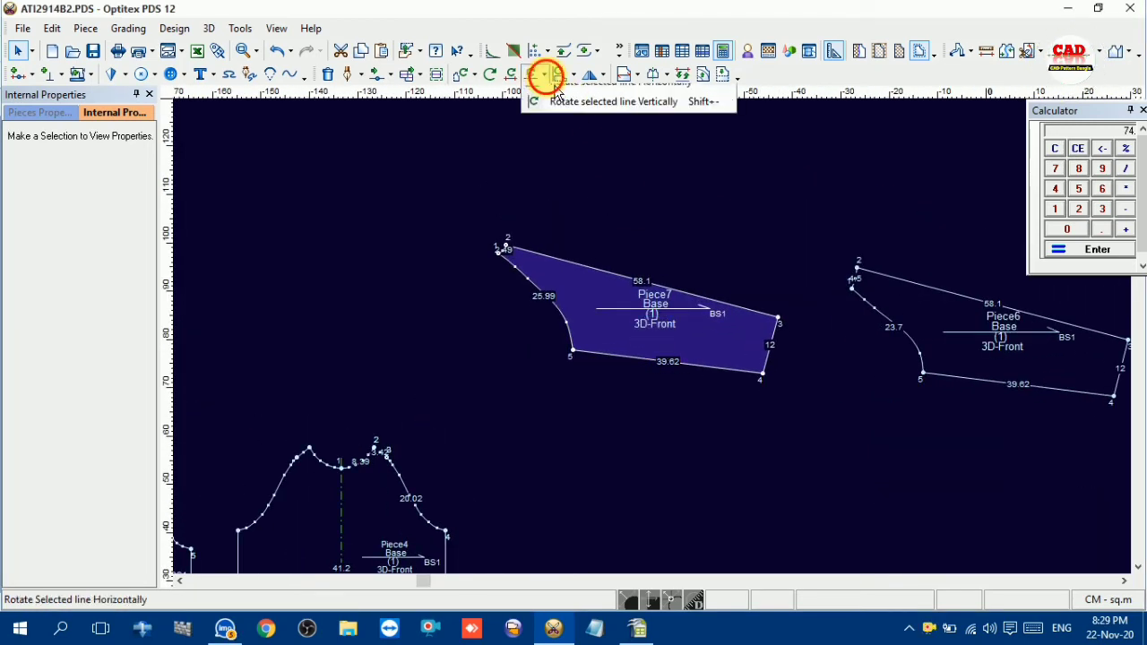
click(591, 102)
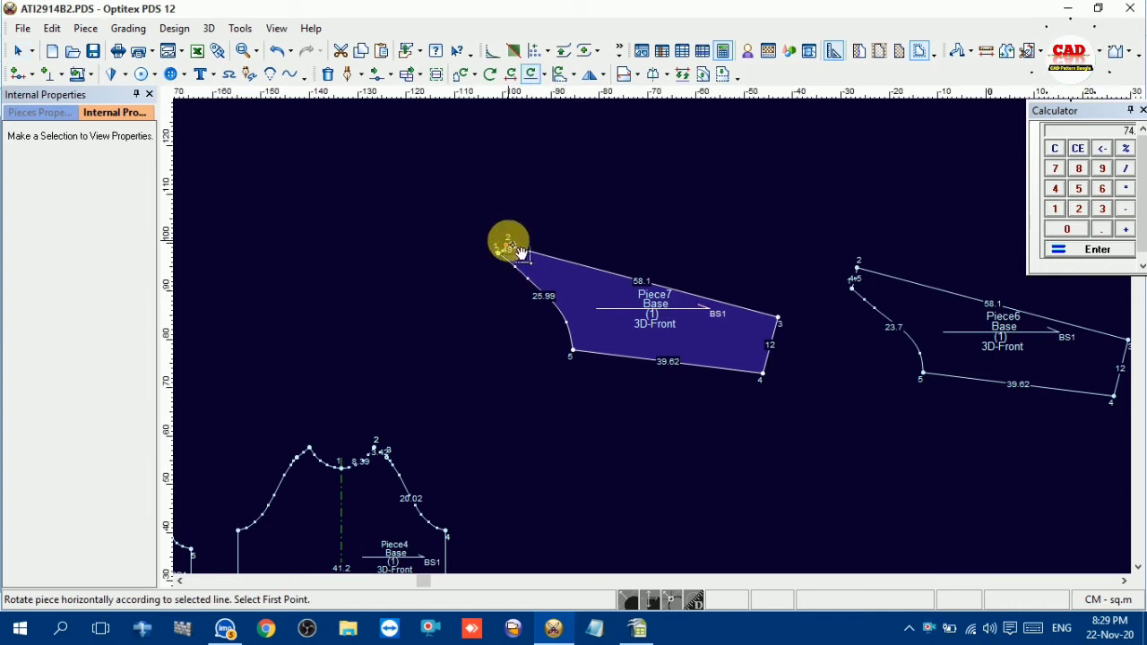
click(519, 250)
click(778, 321)
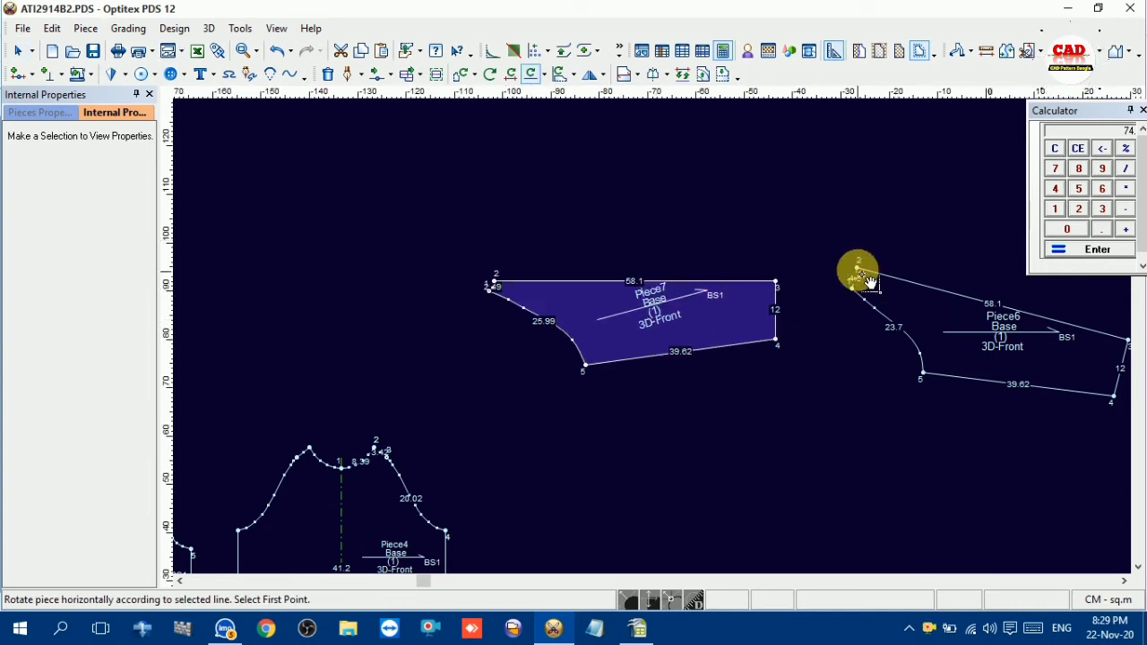
Rotate Piece6 so its upper sleeve line lies horizontal and place it directly above Piece7
click(858, 270)
click(1126, 341)
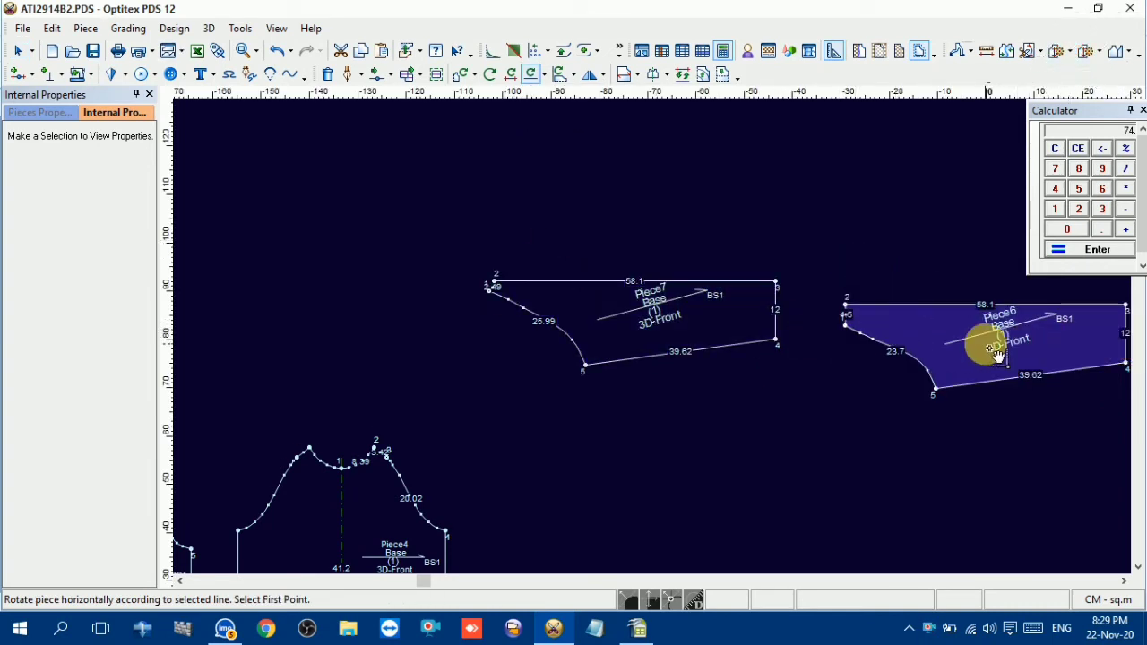
drag(997, 355, 651, 205)
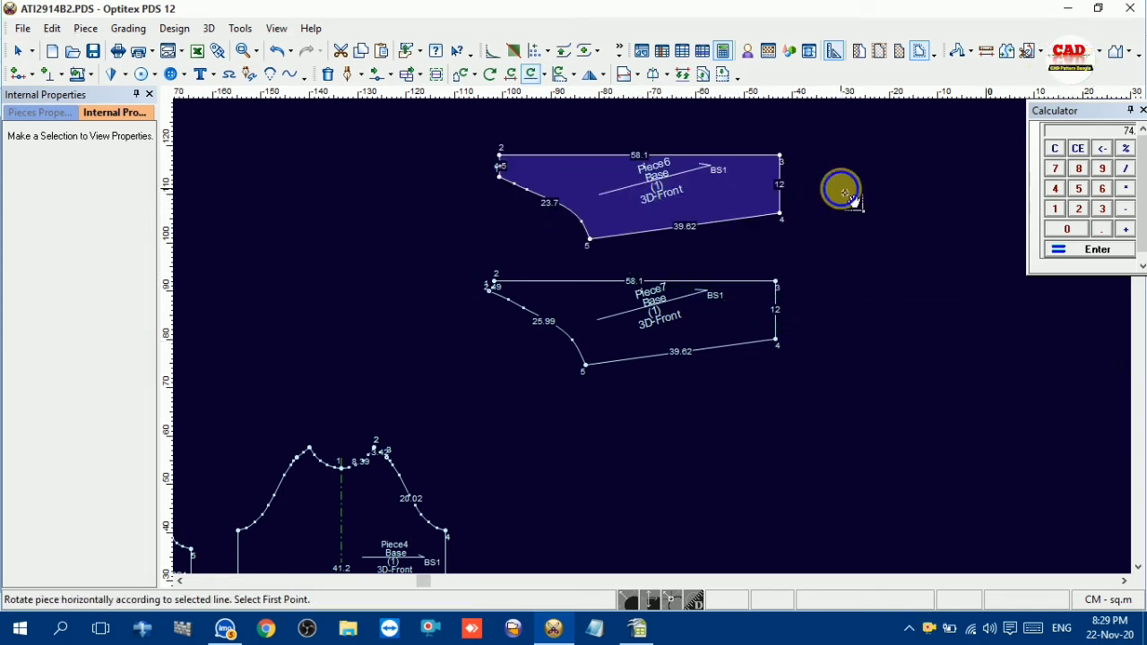
right_click(844, 193)
click(864, 202)
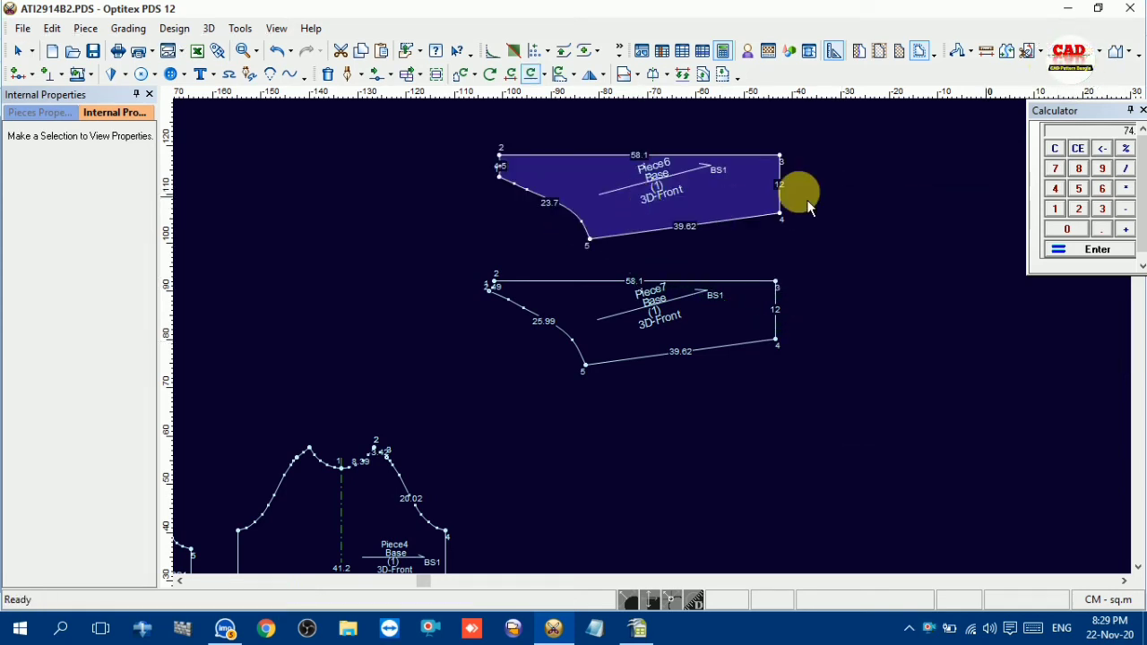
Flip Piece6 vertically and join it to Piece7 along their 58.1 cm lines to form one full sleeve
click(605, 75)
click(624, 123)
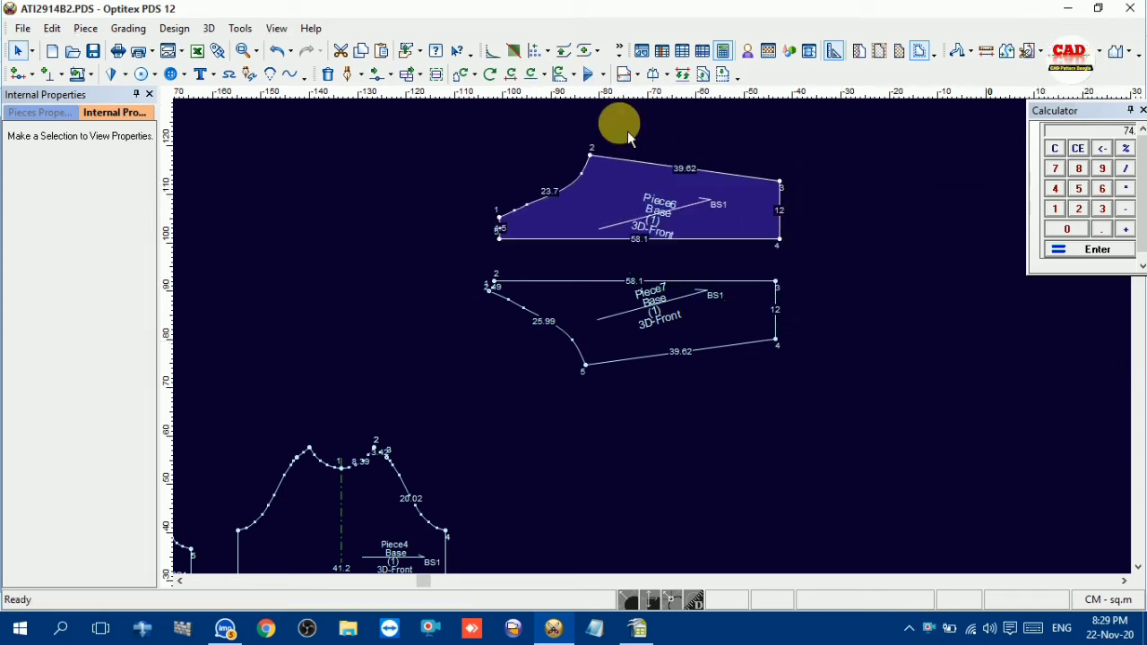
key(j)
click(658, 291)
click(659, 234)
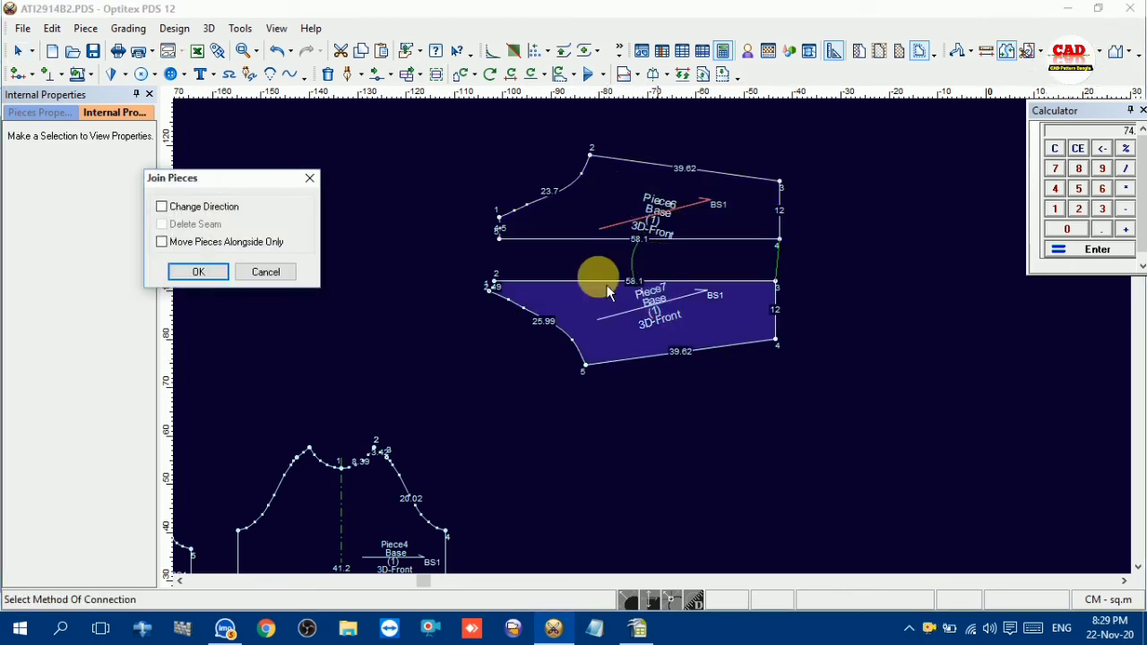
click(231, 276)
right_click(653, 154)
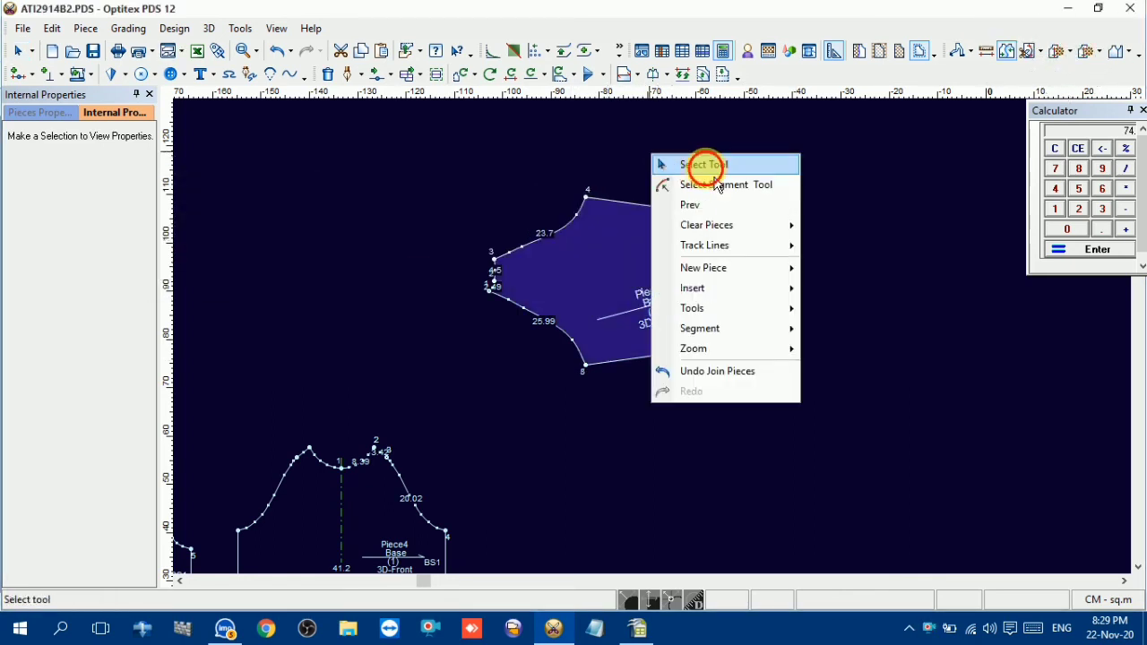
click(691, 164)
Add notches on the joined sleeve at the join points of the neckline and the hem
scroll(660, 344, up, 2)
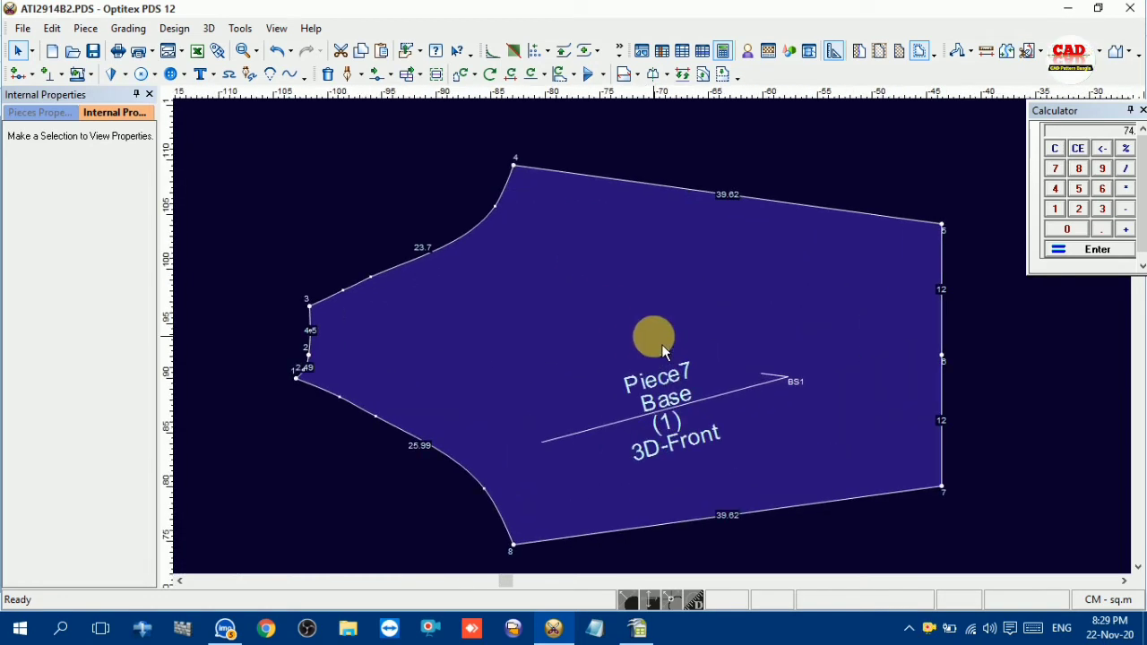
scroll(661, 346, up, 2)
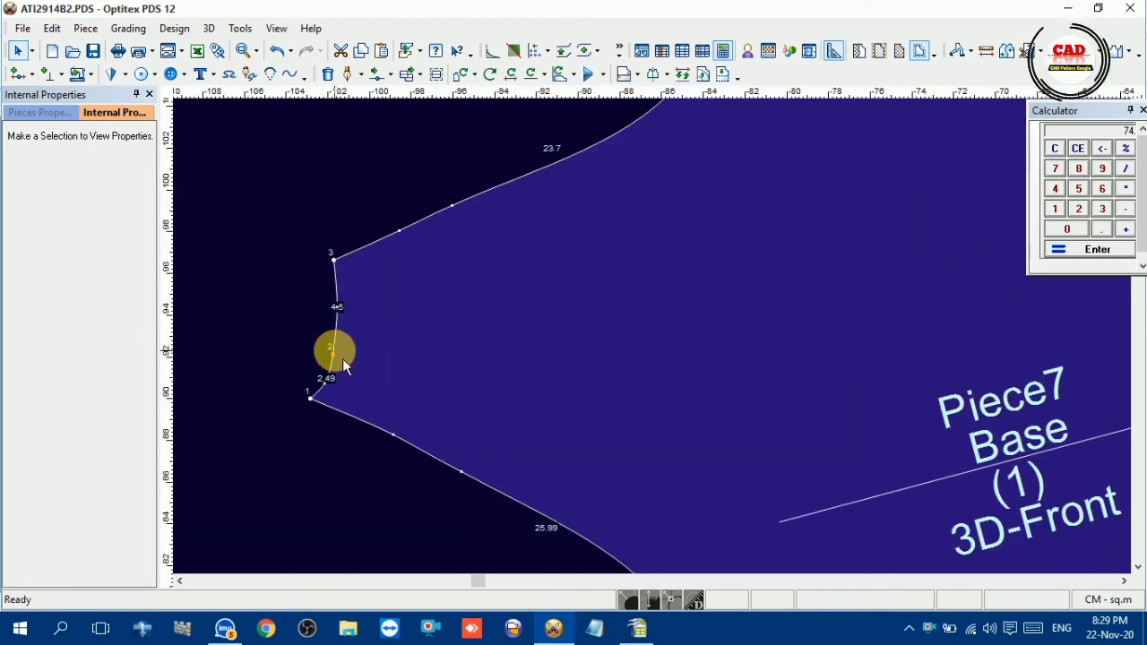
key(n)
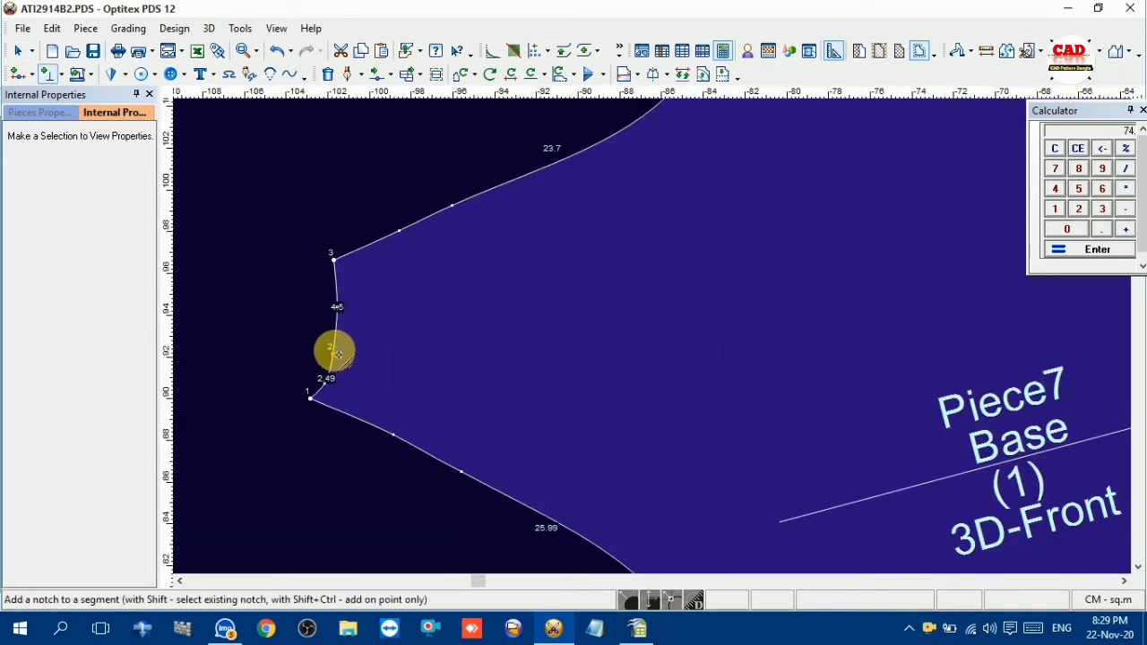
click(335, 355)
scroll(717, 358, down, 2)
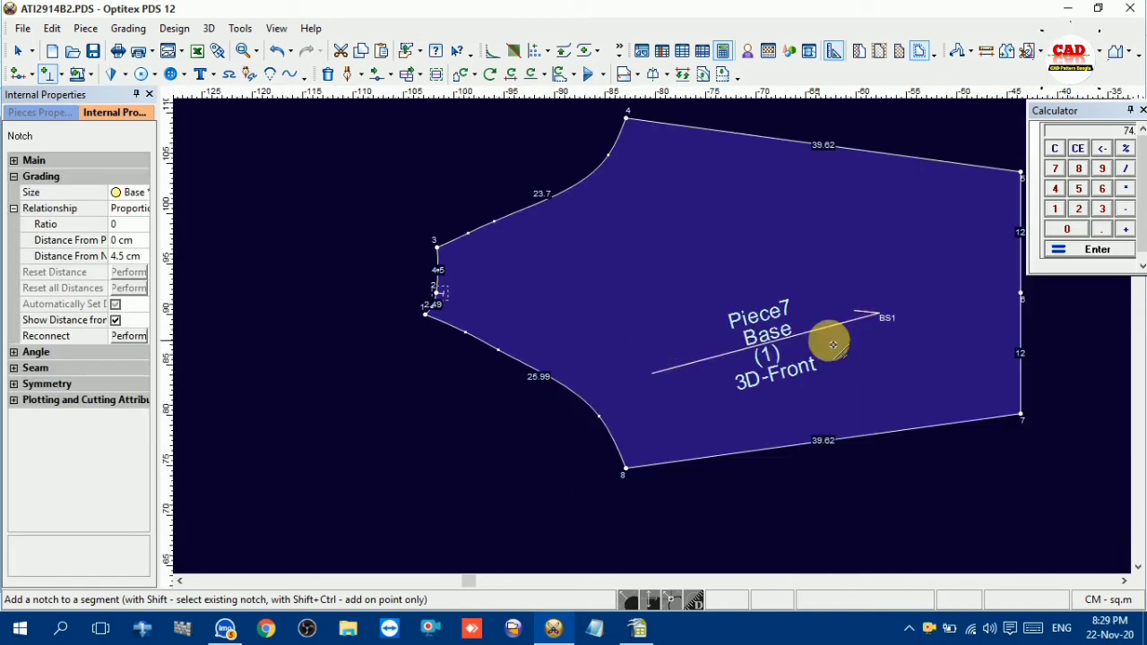
click(1026, 295)
right_click(928, 136)
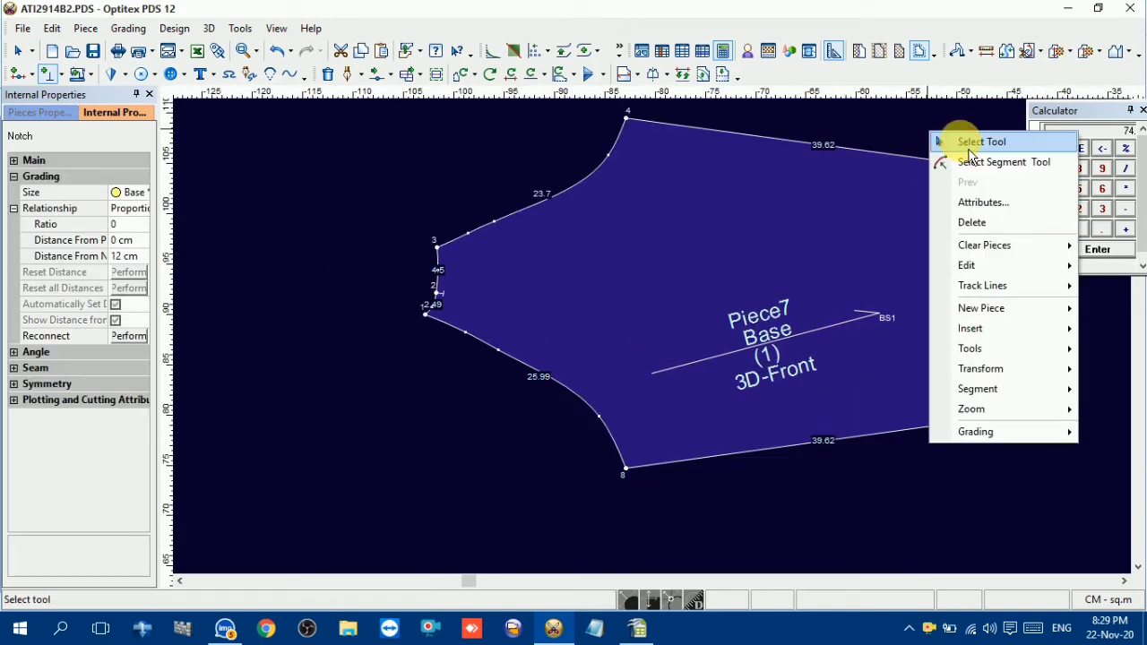
click(957, 142)
Move the curve point in the middle of the 4.5 cm neckline segment slightly inward to deepen the curve
scroll(464, 299, up, 3)
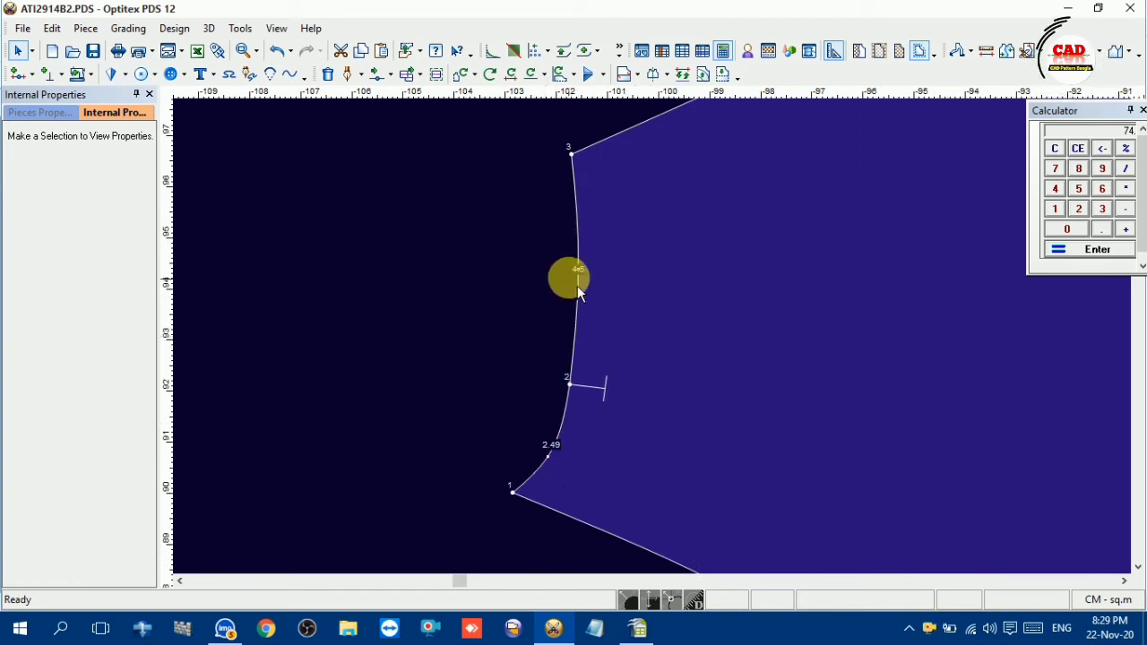
key(m)
click(579, 256)
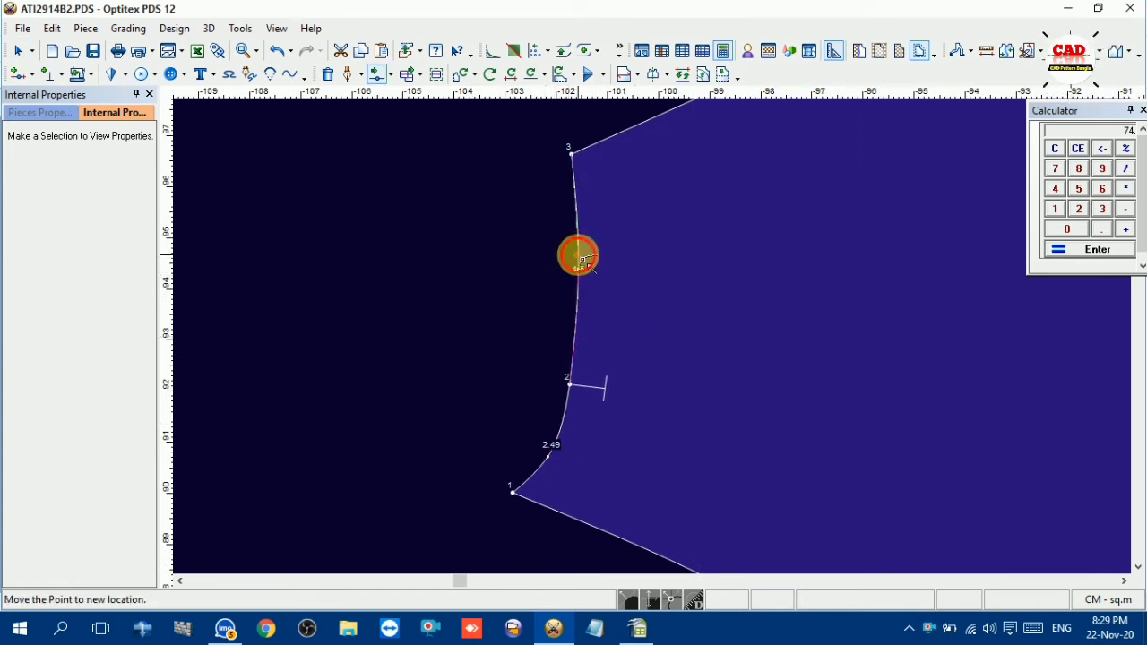
click(589, 281)
click(610, 410)
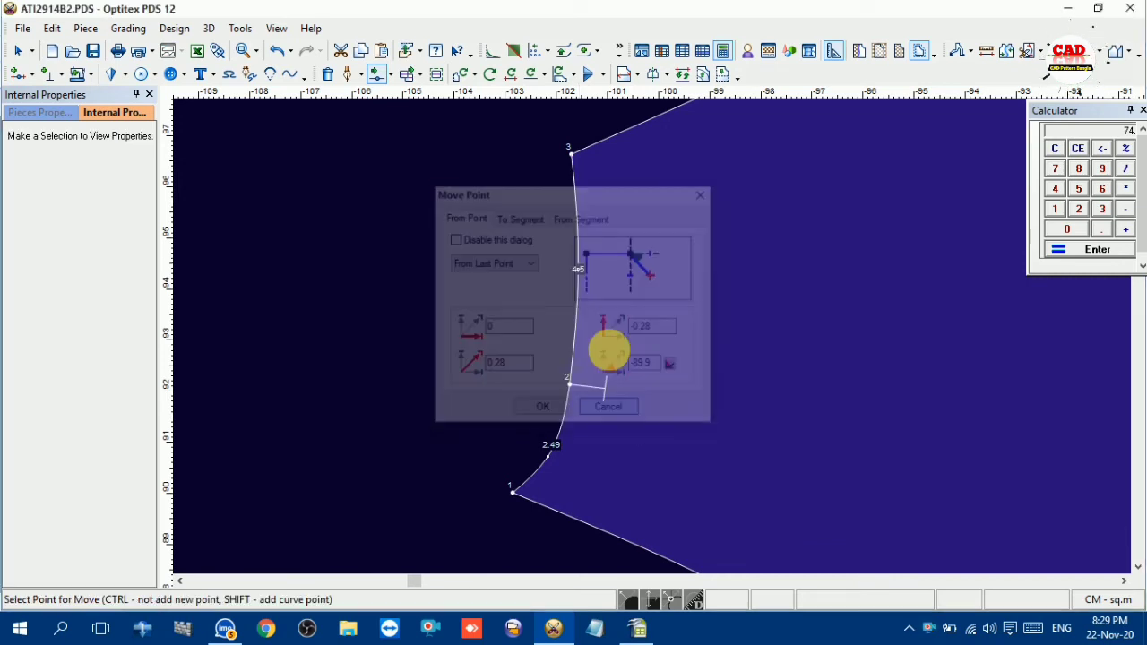
click(582, 269)
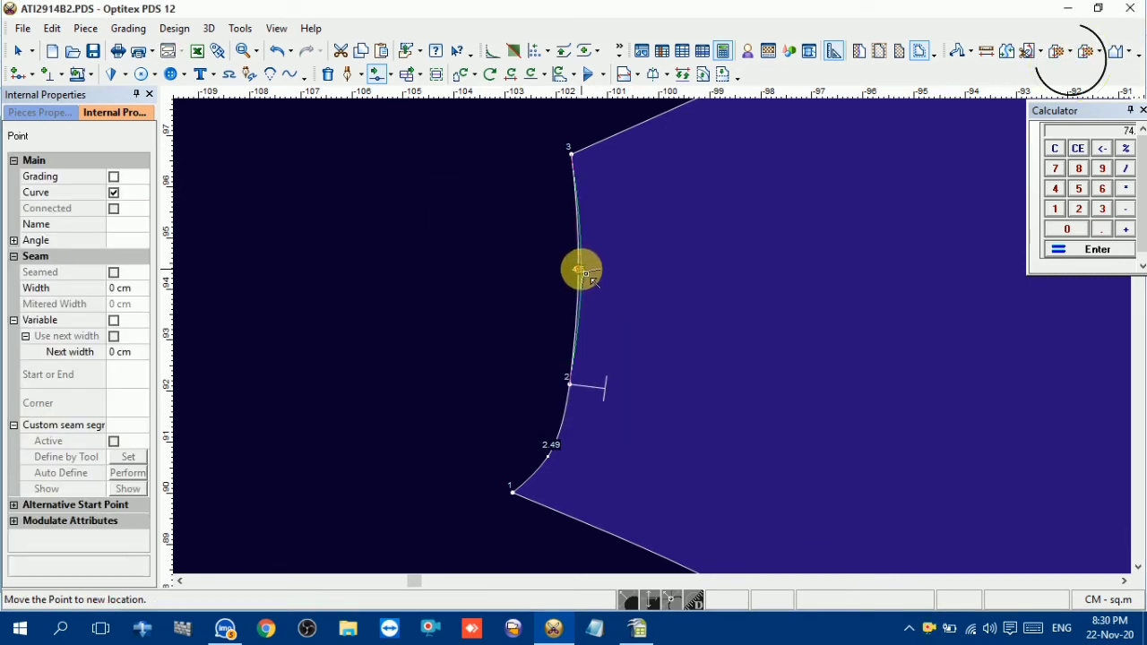
click(590, 279)
click(538, 406)
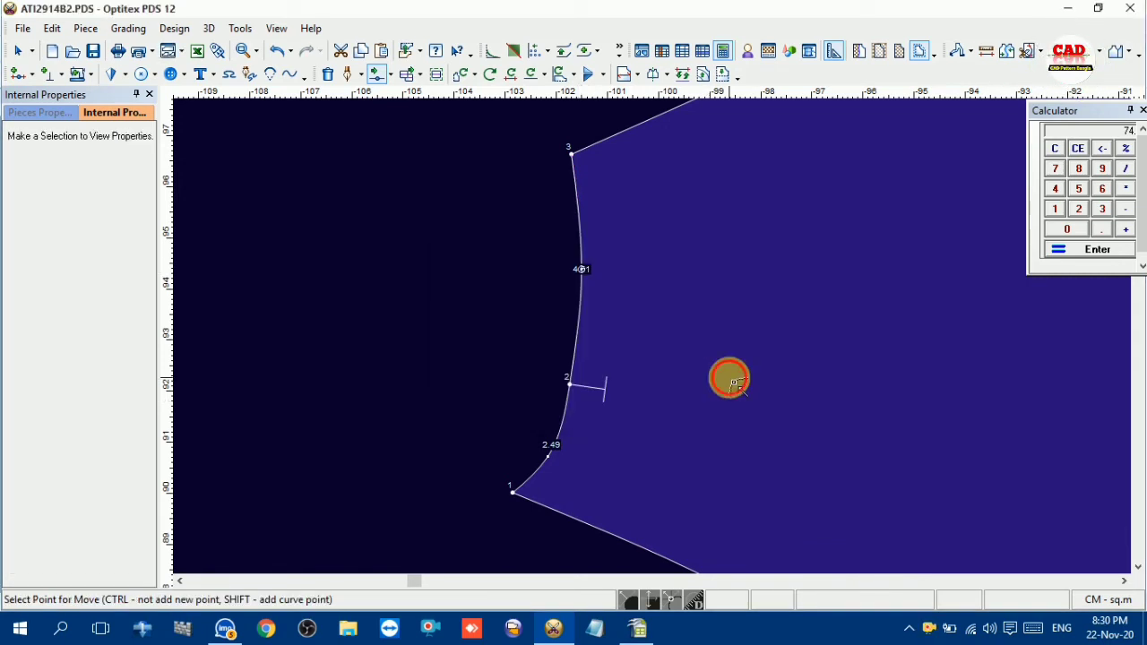
Move the curve point of the 2.49 cm neckline segment by -0.04 and 0.08 cm to smooth the sleeve neckline
click(556, 458)
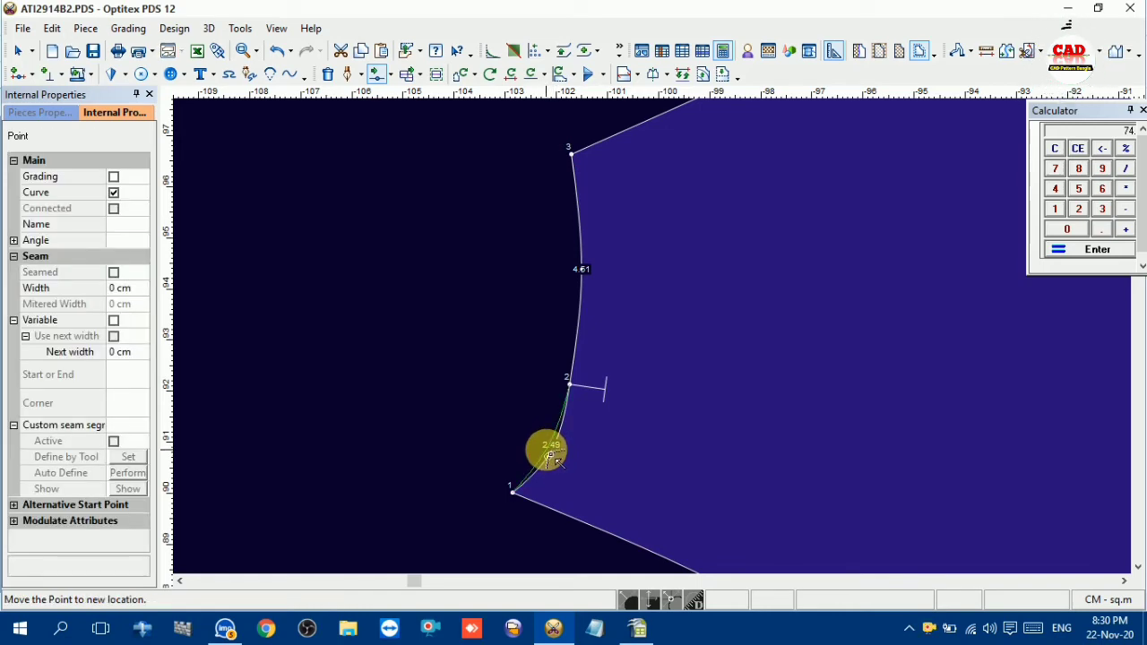
click(556, 443)
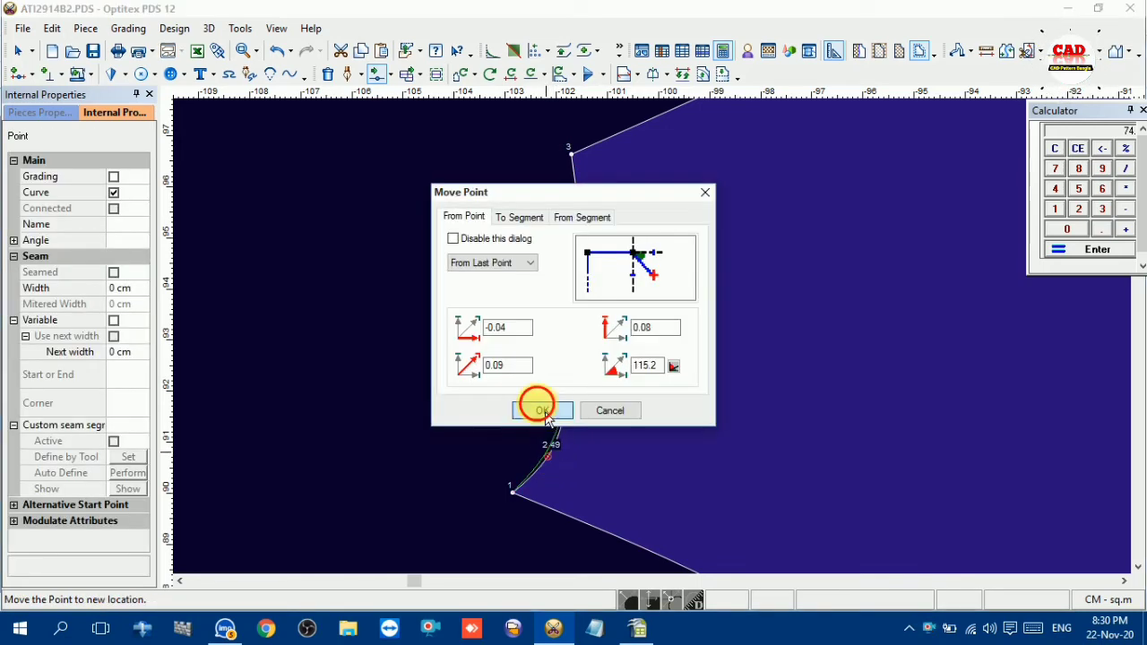
click(542, 410)
scroll(668, 338, down, 5)
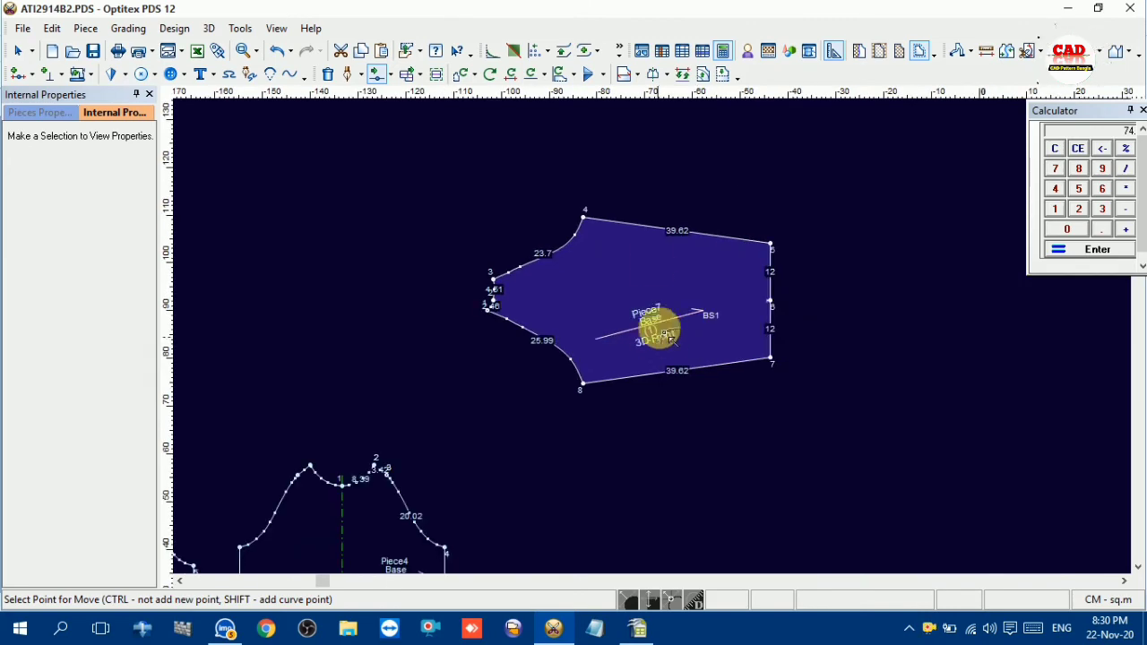
right_click(639, 136)
click(681, 152)
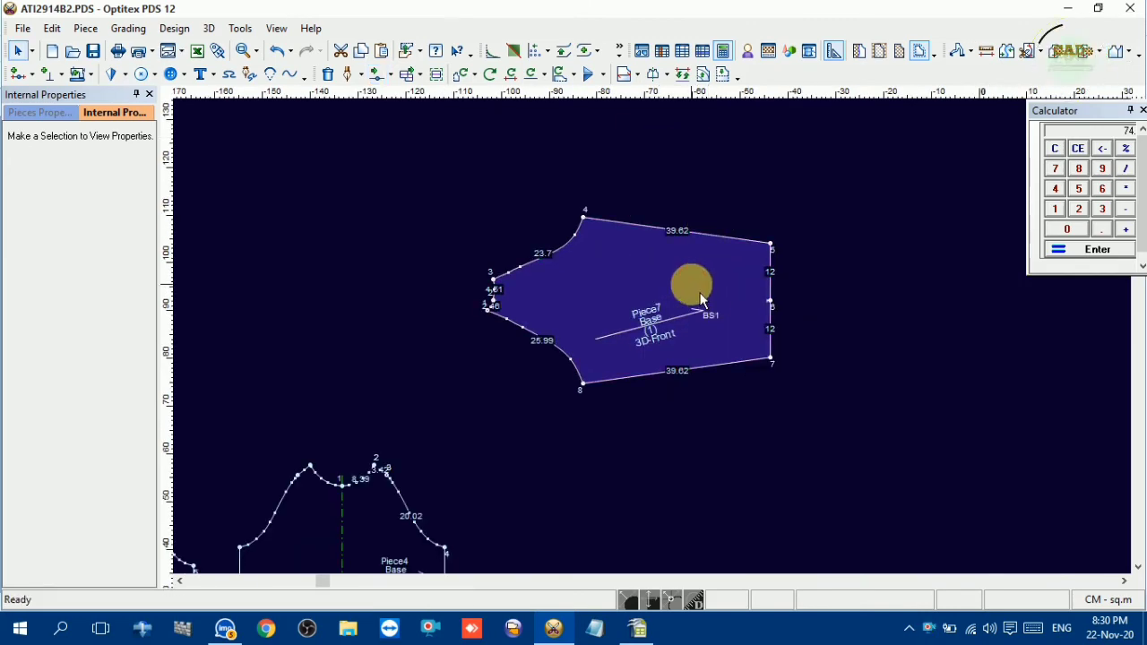
Rename Piece5 as FRONT PART 1X1 and set its material to REB
scroll(663, 340, down, 2)
scroll(658, 341, up, 2)
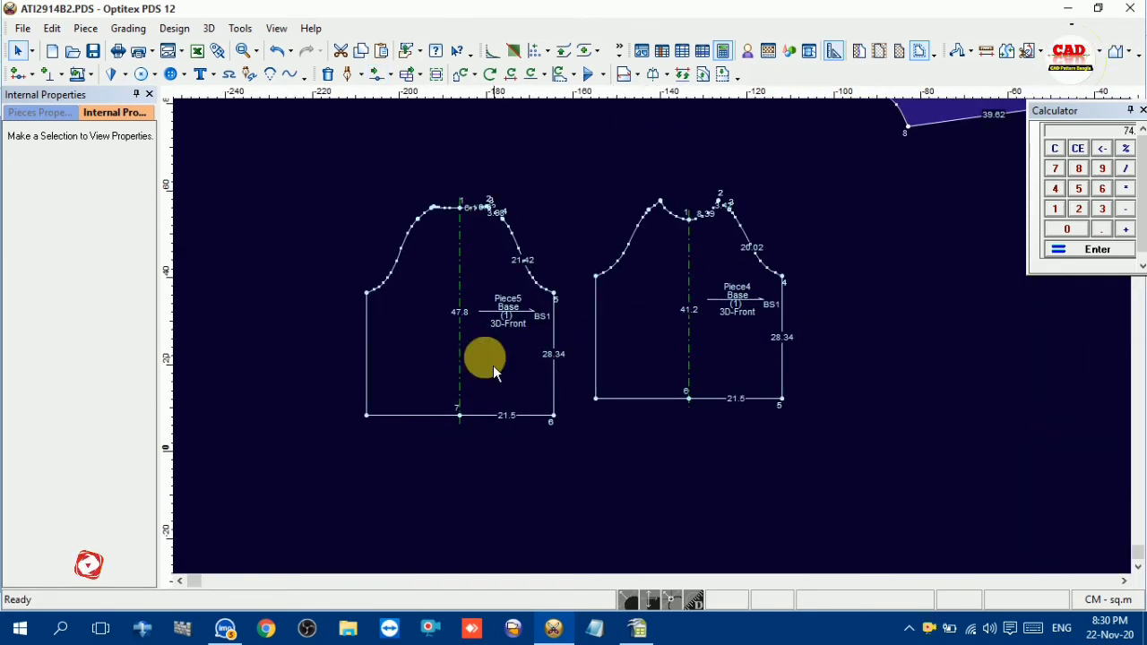
click(508, 283)
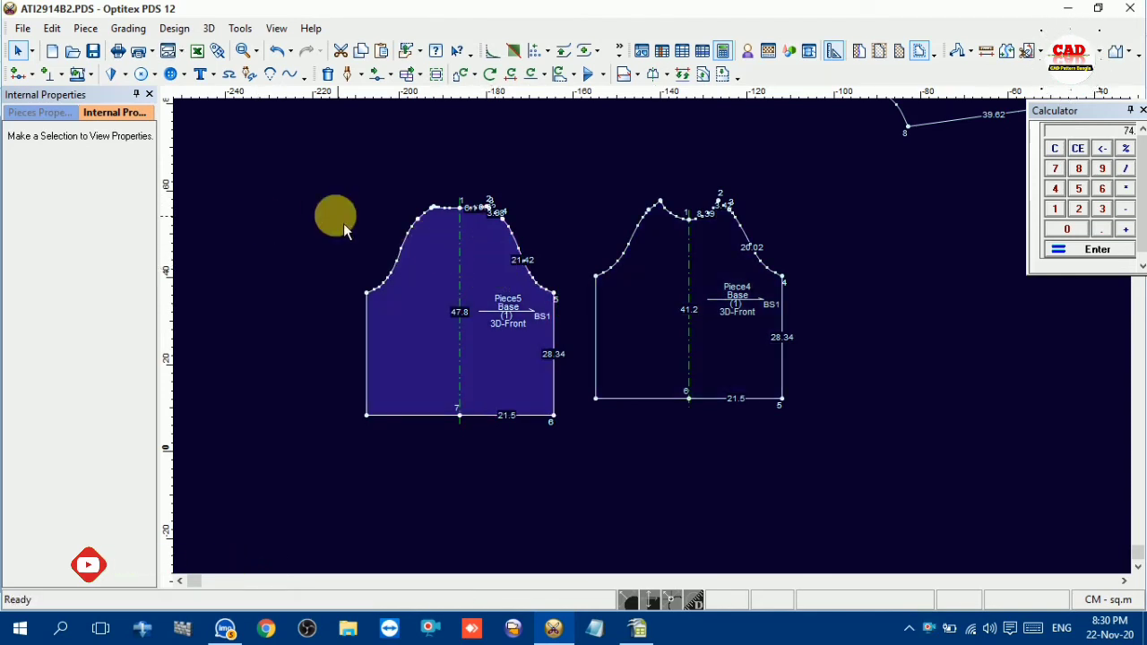
click(157, 107)
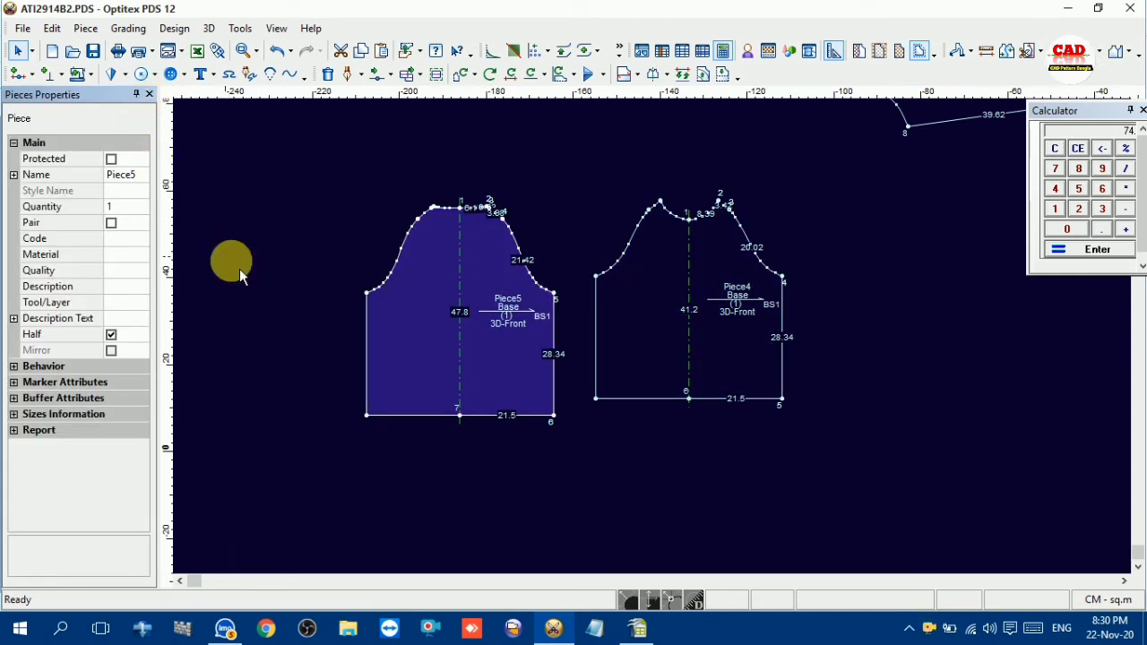
click(143, 176)
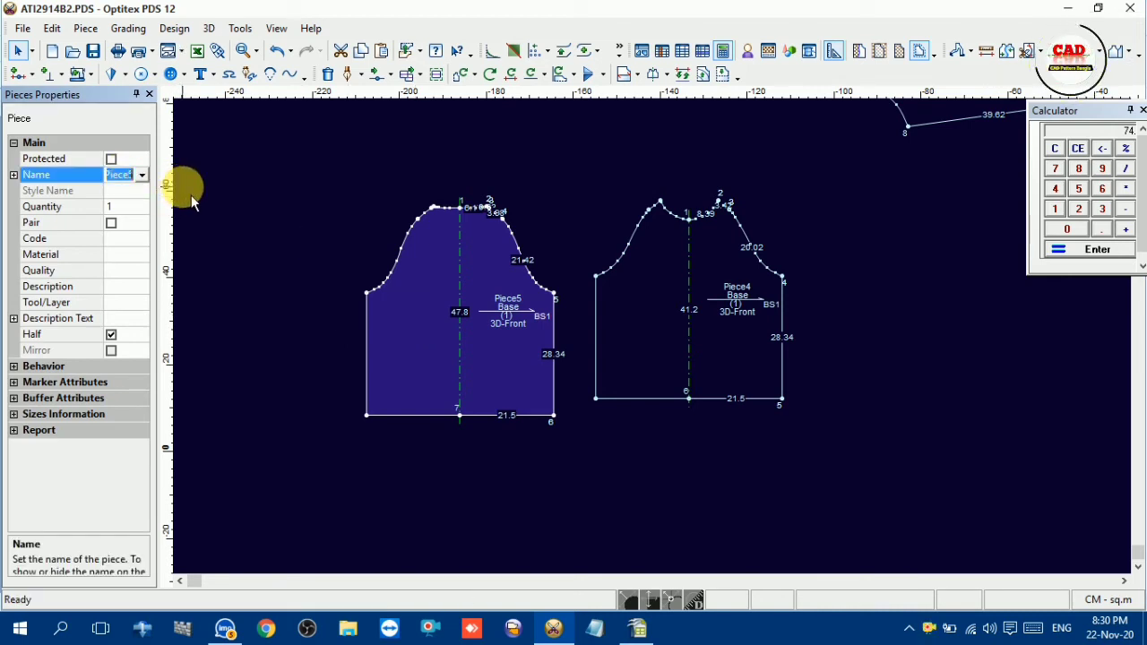
text(F)
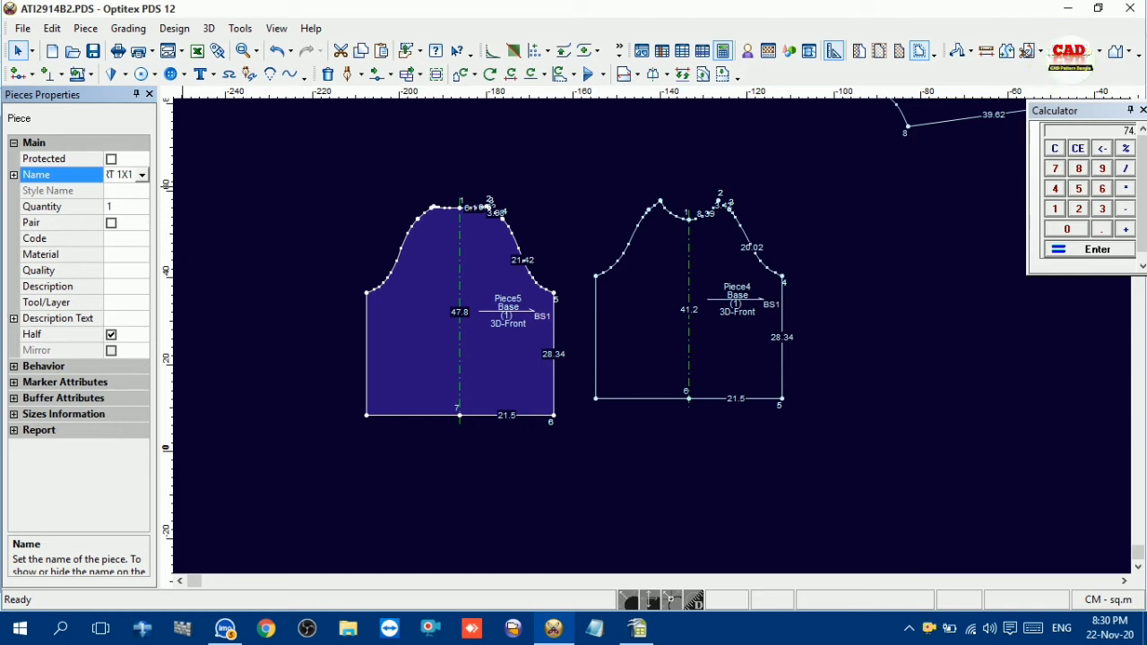
key(Return)
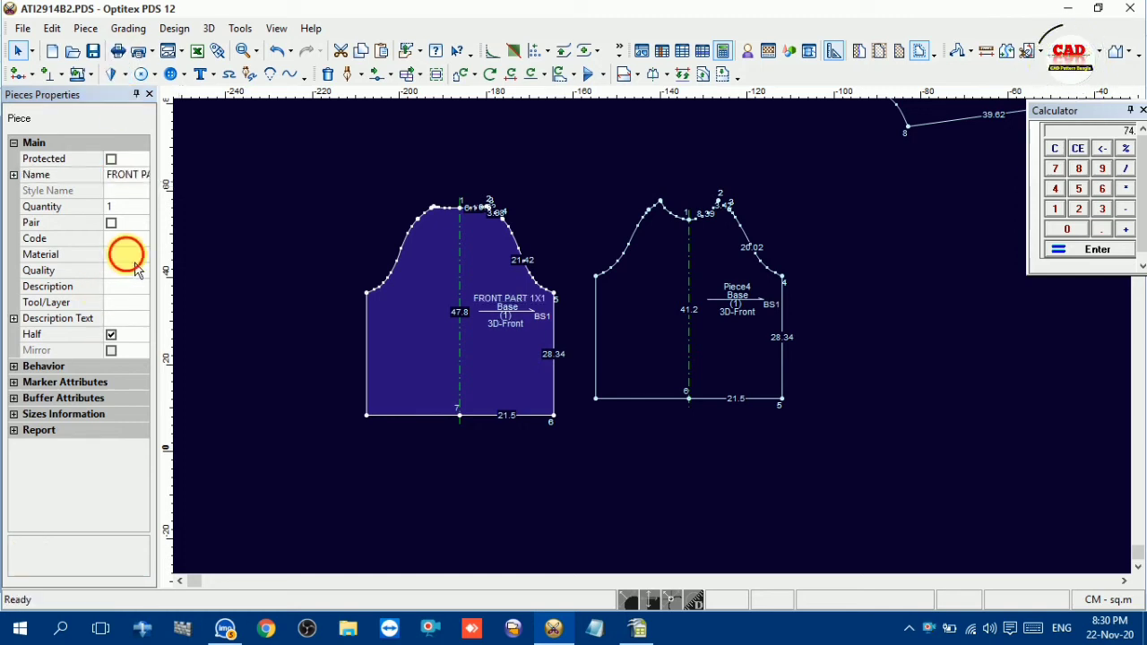
click(132, 255)
click(143, 255)
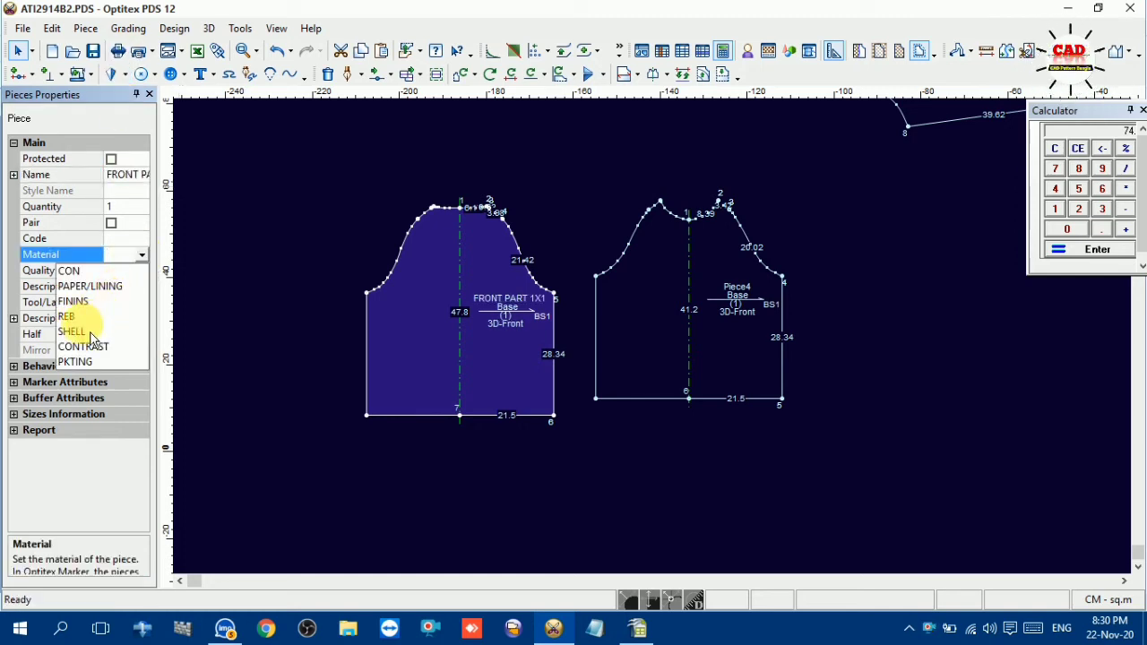
click(68, 309)
Rename Piece4 as BACK PART 1X1 and set its material to SHELL
click(644, 287)
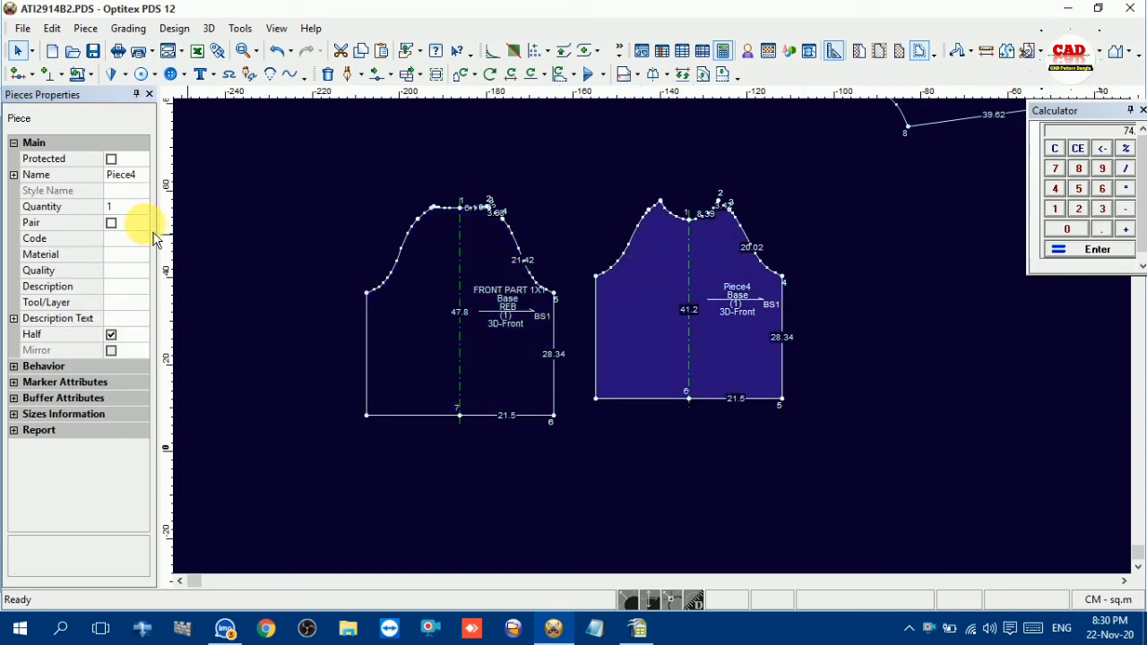
click(121, 175)
text(B)
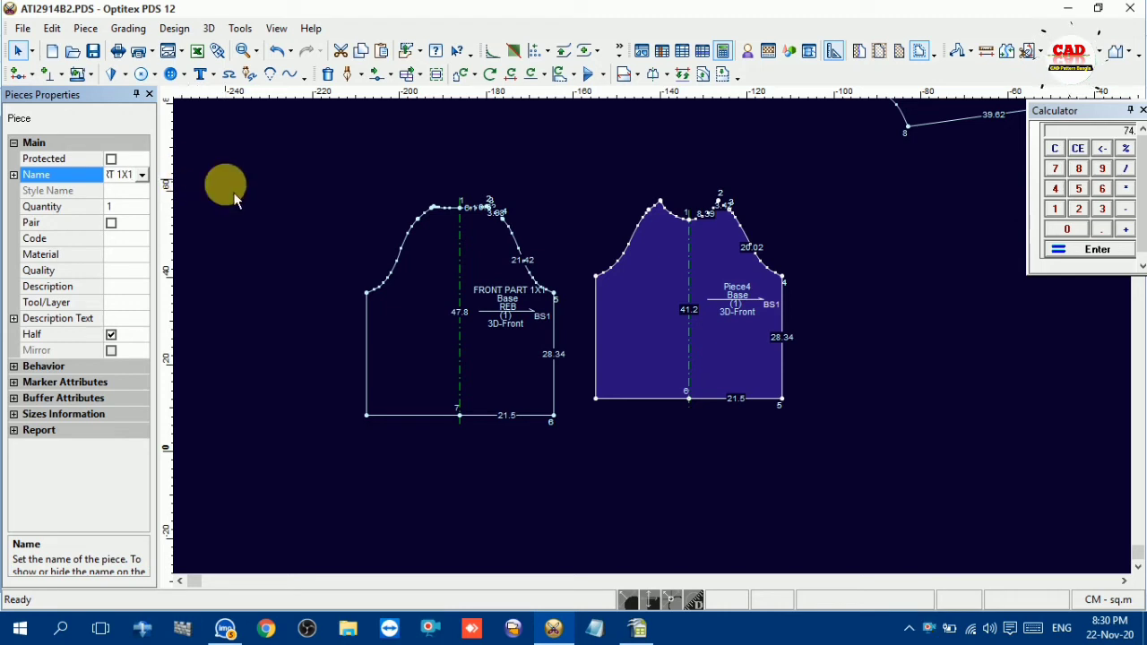
click(125, 256)
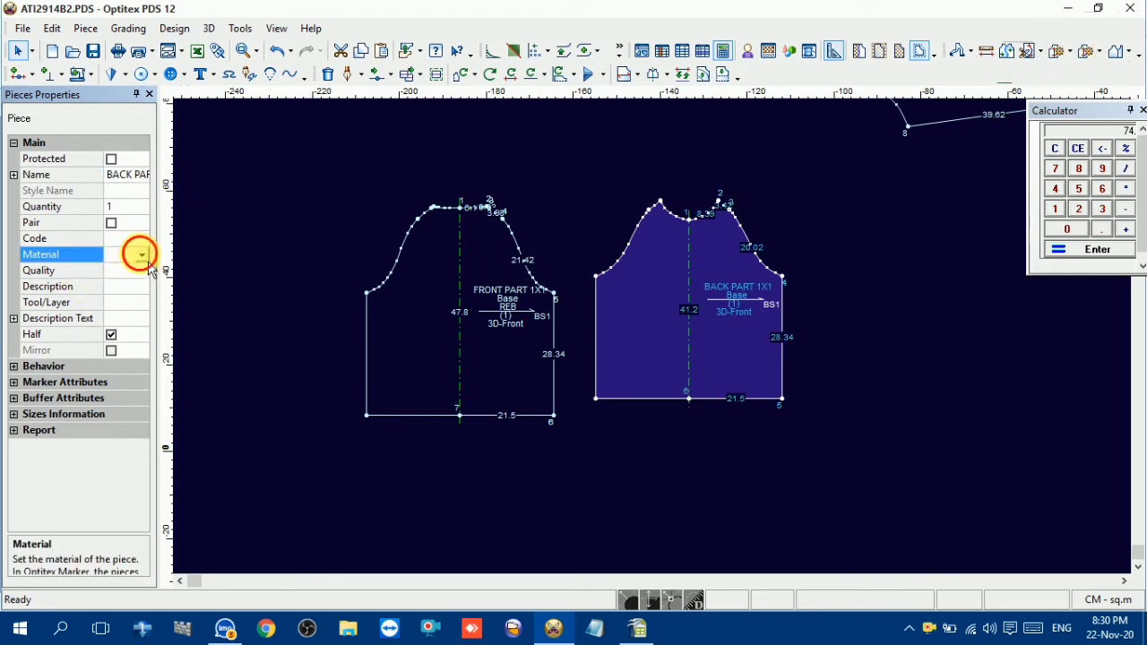
click(142, 255)
click(83, 328)
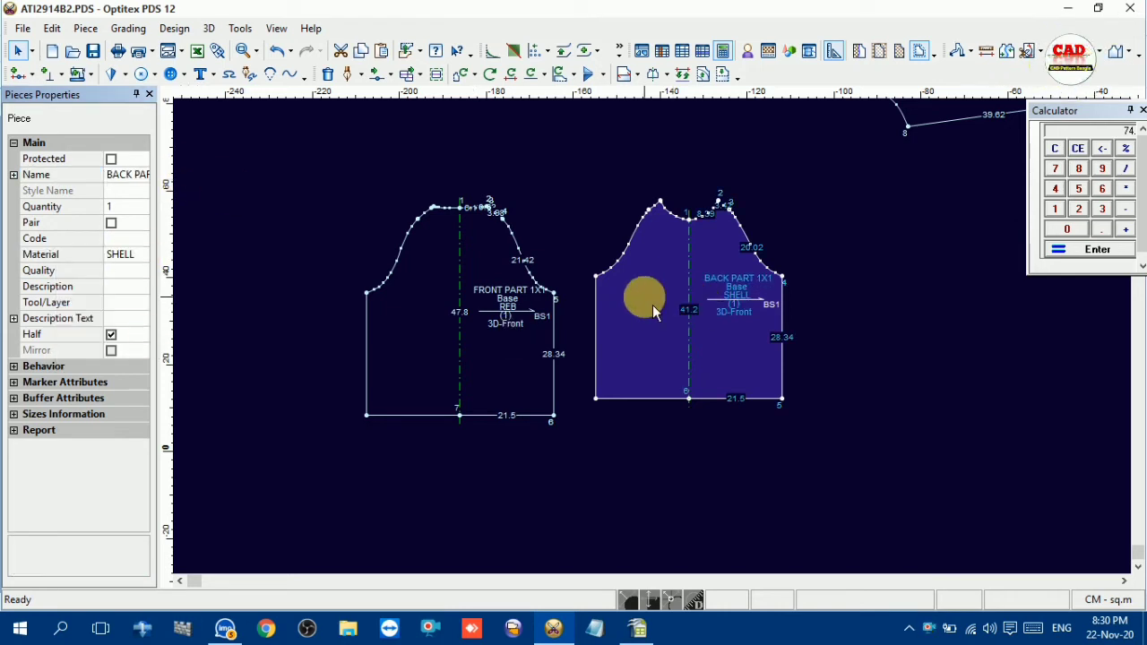
Move the back piece close beside the front piece and bring the joined sleeve down into line with them
drag(652, 306, 618, 351)
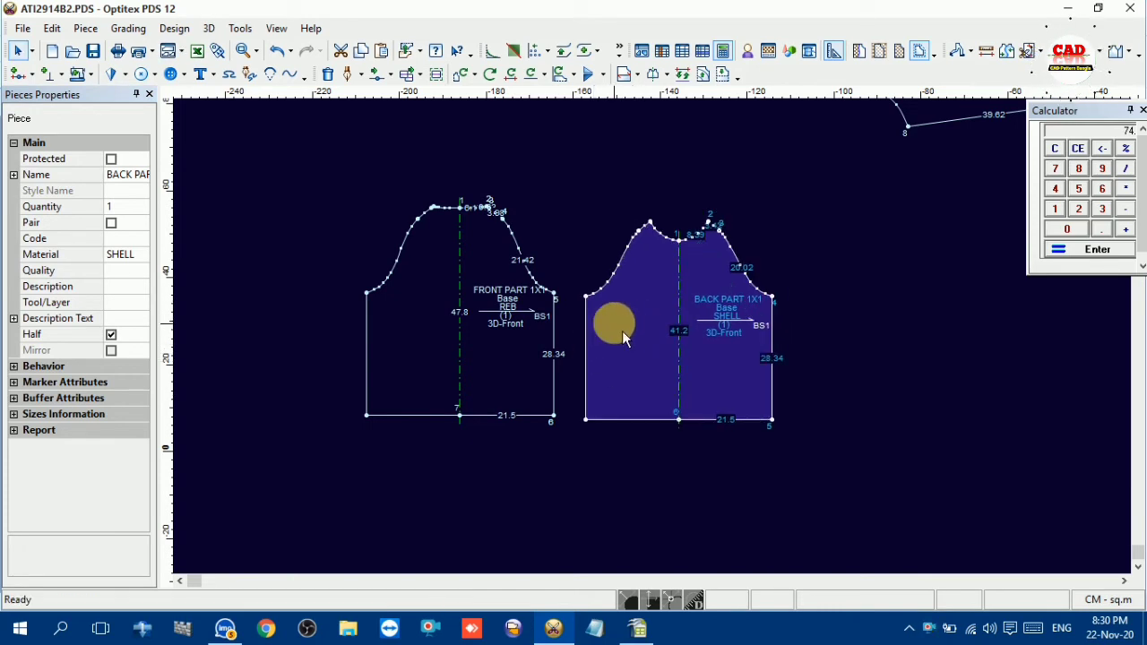
scroll(763, 304, down, 3)
drag(737, 146, 772, 298)
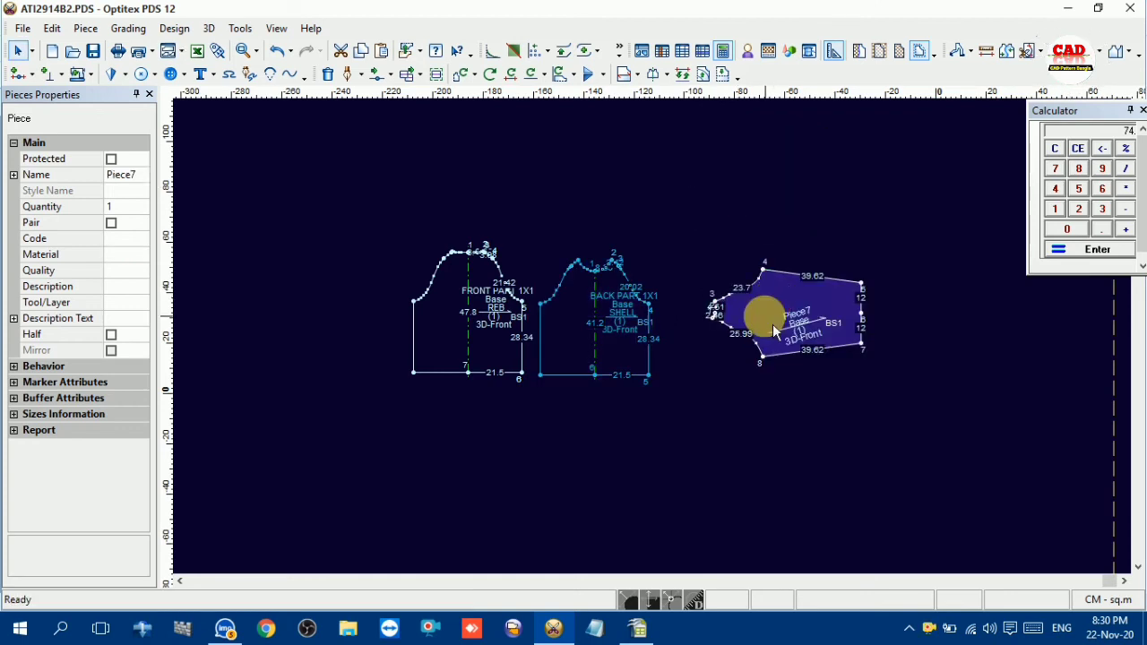
Name the sleeve piece SLEEVE 1X2, make it a pair in SHELL material, and shift it closer to the back piece
click(122, 174)
text(S)
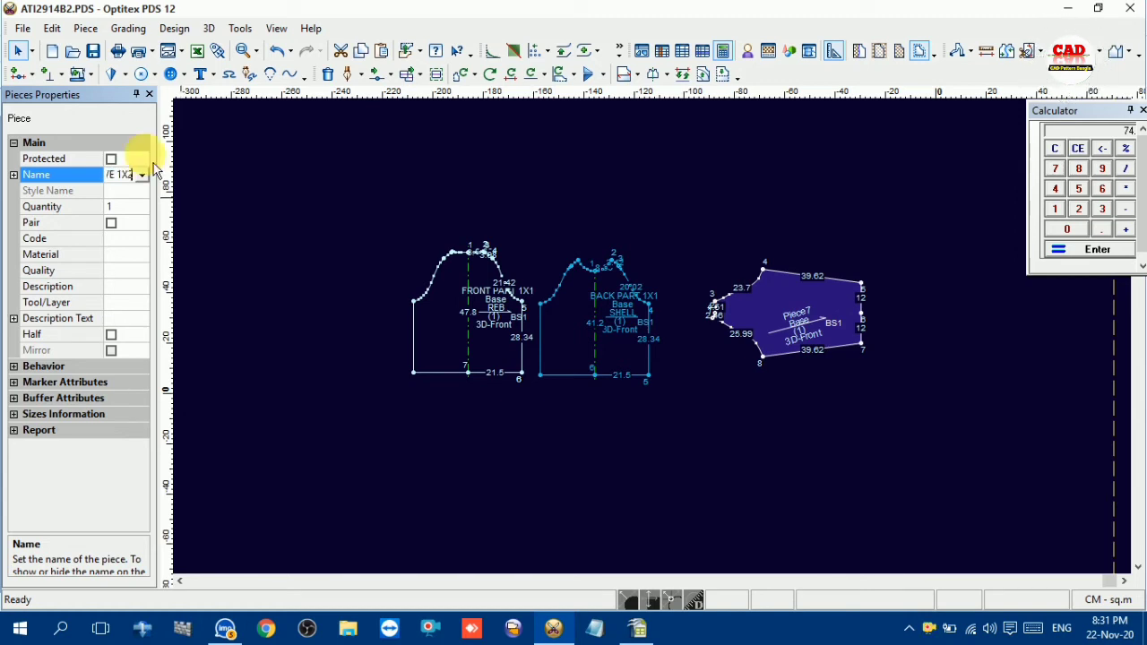
click(112, 224)
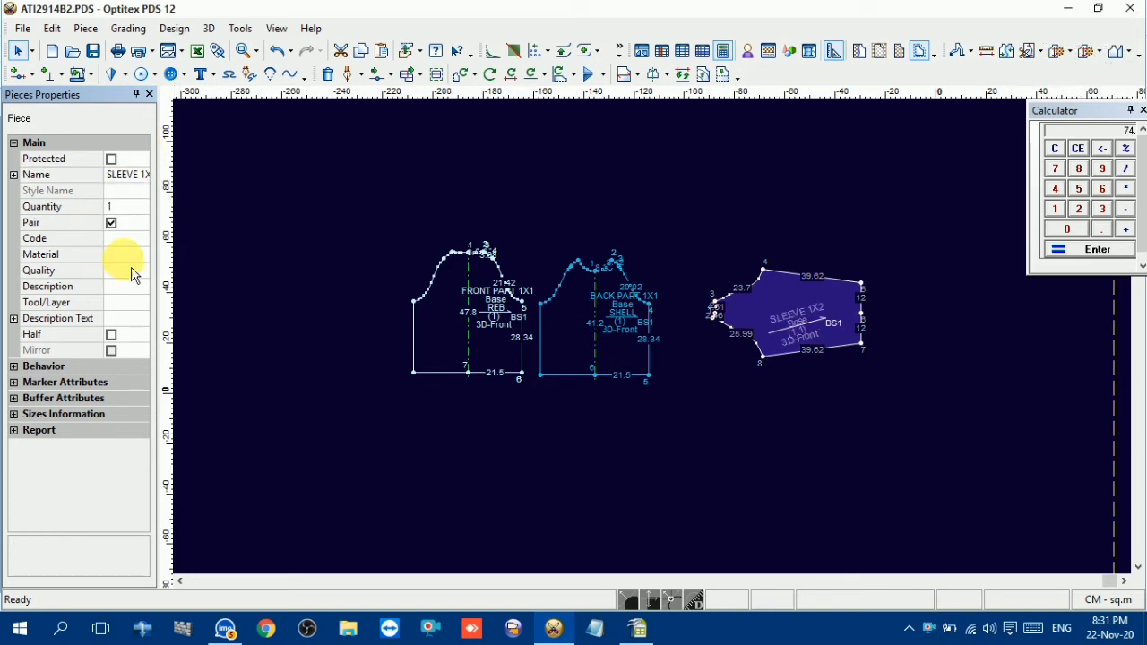
click(130, 256)
click(146, 254)
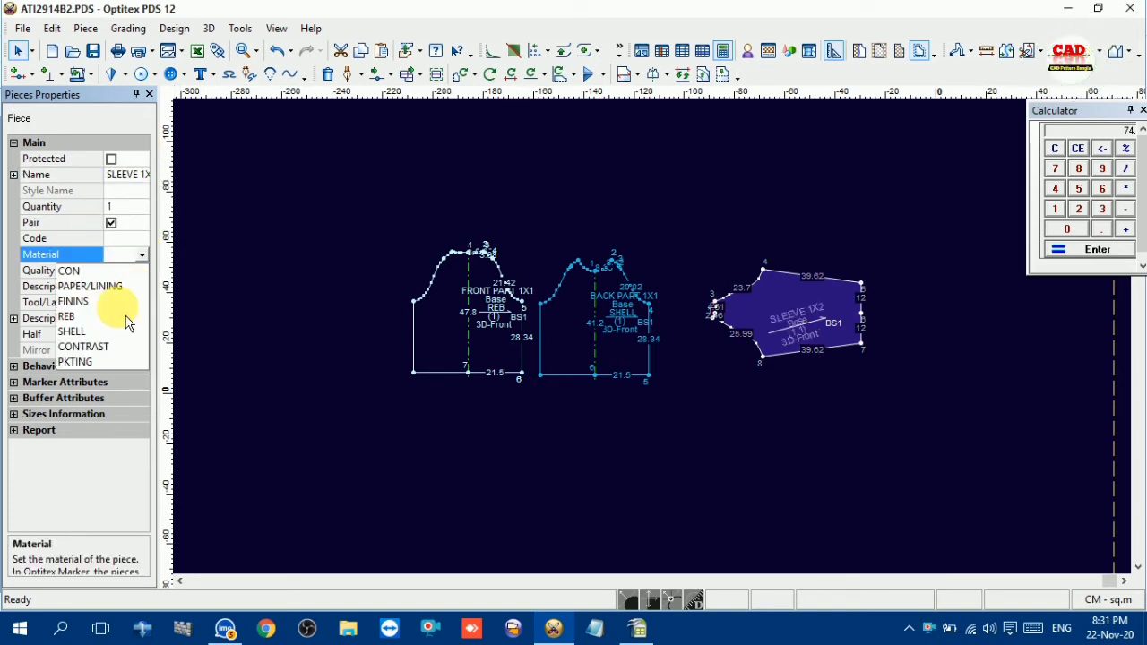
click(77, 329)
drag(762, 312, 733, 321)
scroll(681, 336, up, 3)
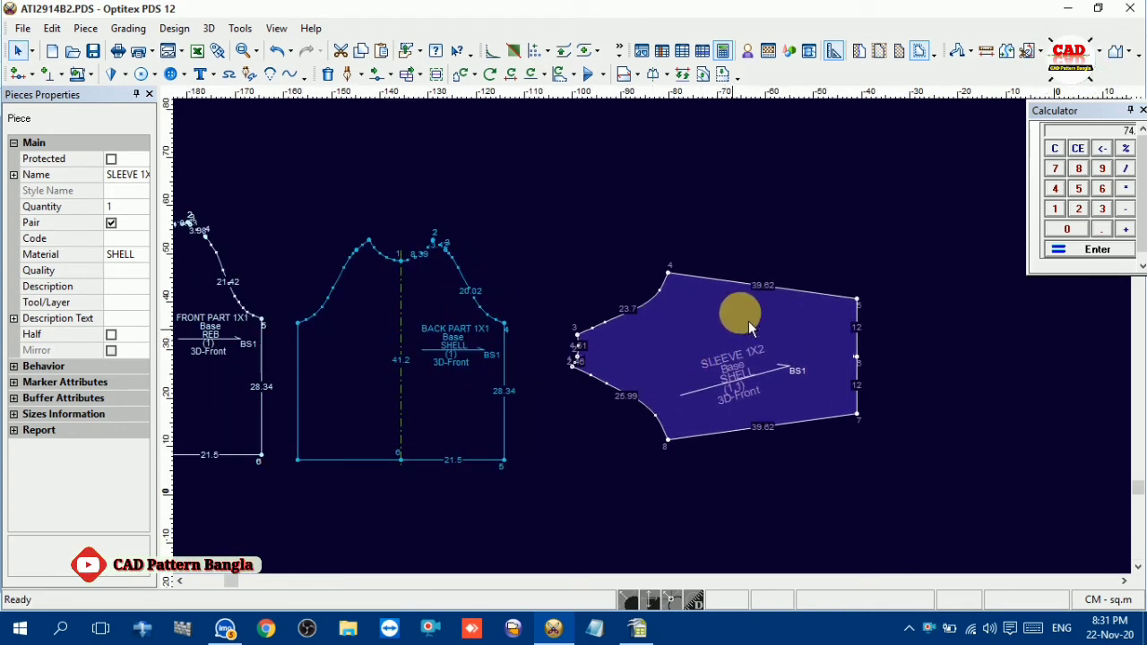
Set the sleeve's baseline direction from its neckline edge to the middle point of the hem
click(634, 80)
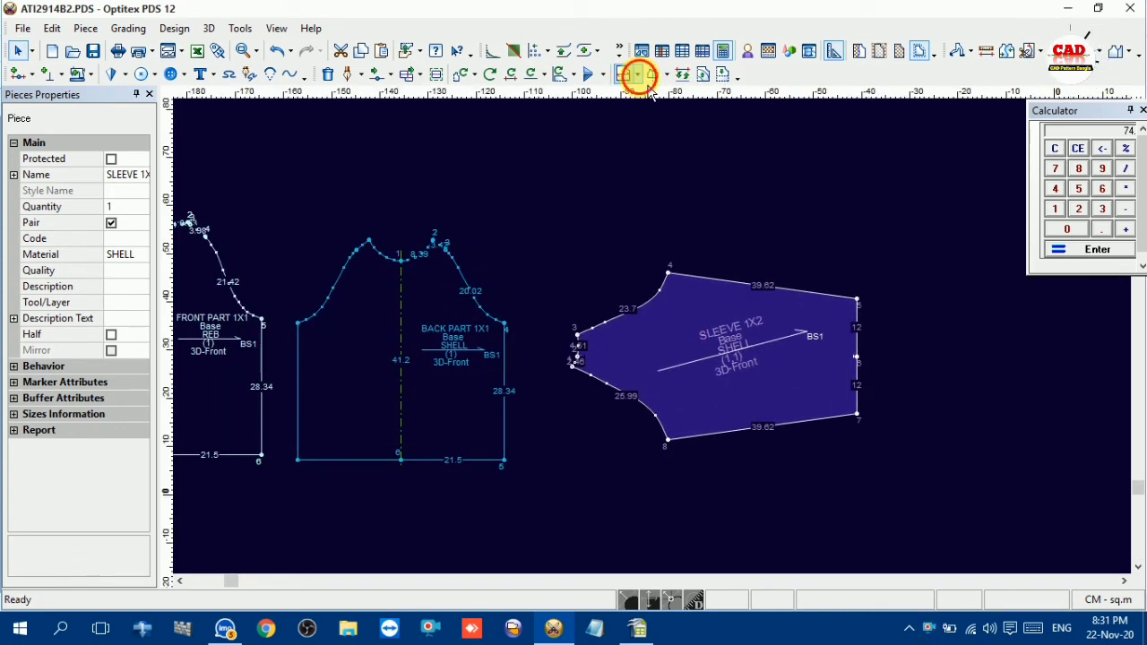
click(653, 144)
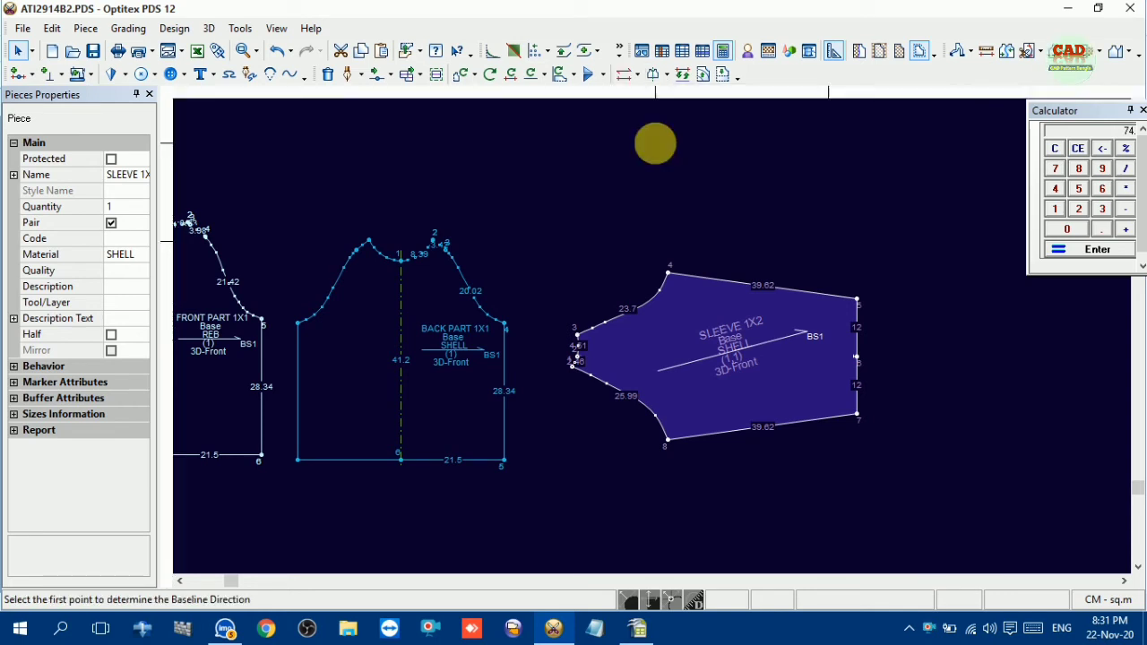
click(578, 346)
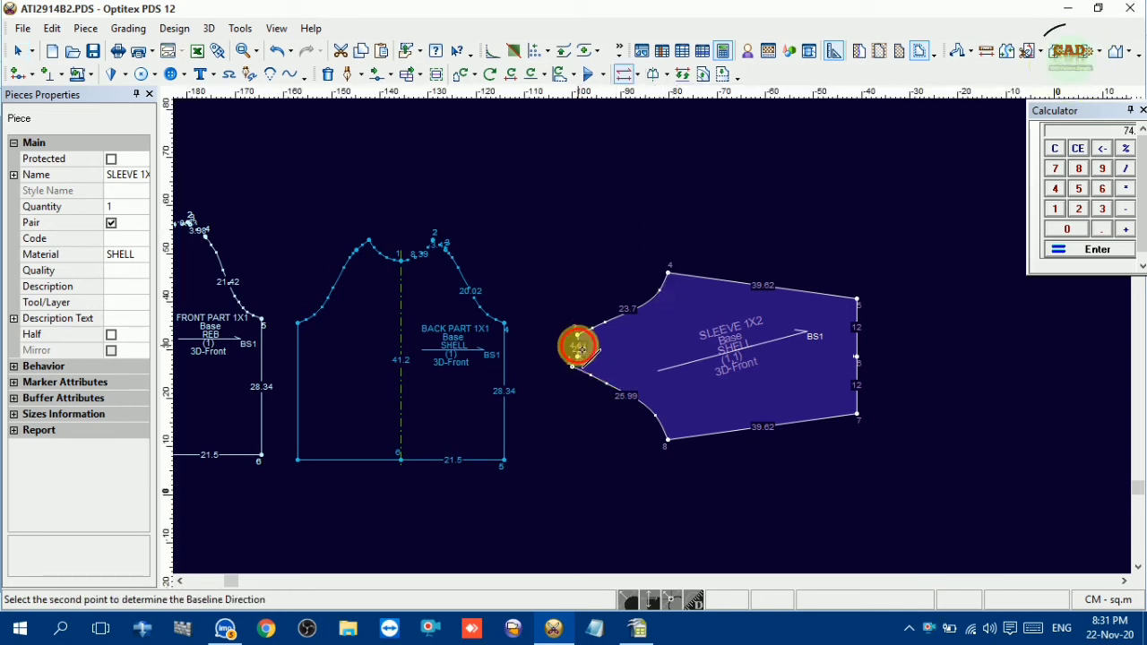
click(858, 358)
scroll(656, 340, up, 2)
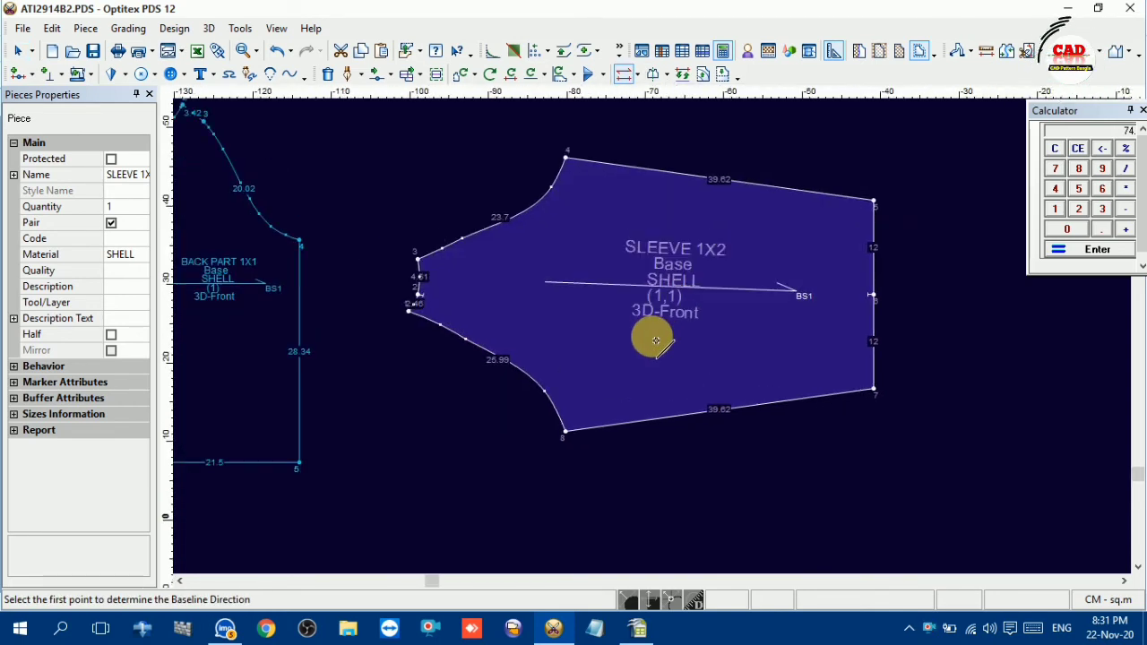
Align the baselines of the back and front pieces with their centre lines, running from neckline to hem
scroll(512, 371, down, 2)
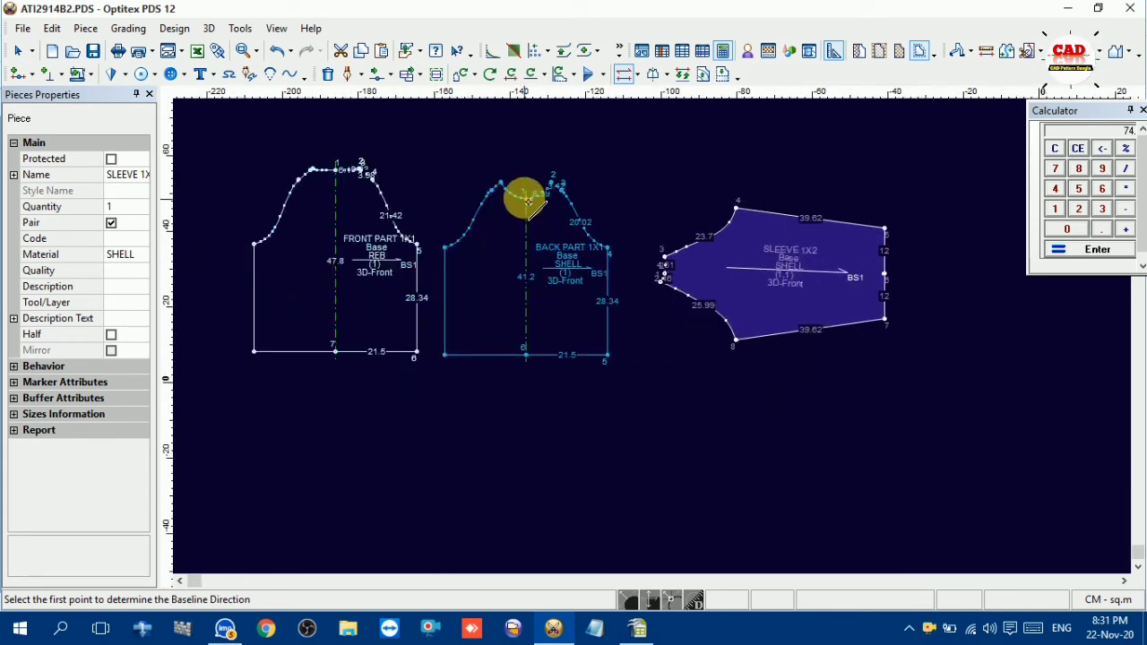
click(527, 198)
click(527, 355)
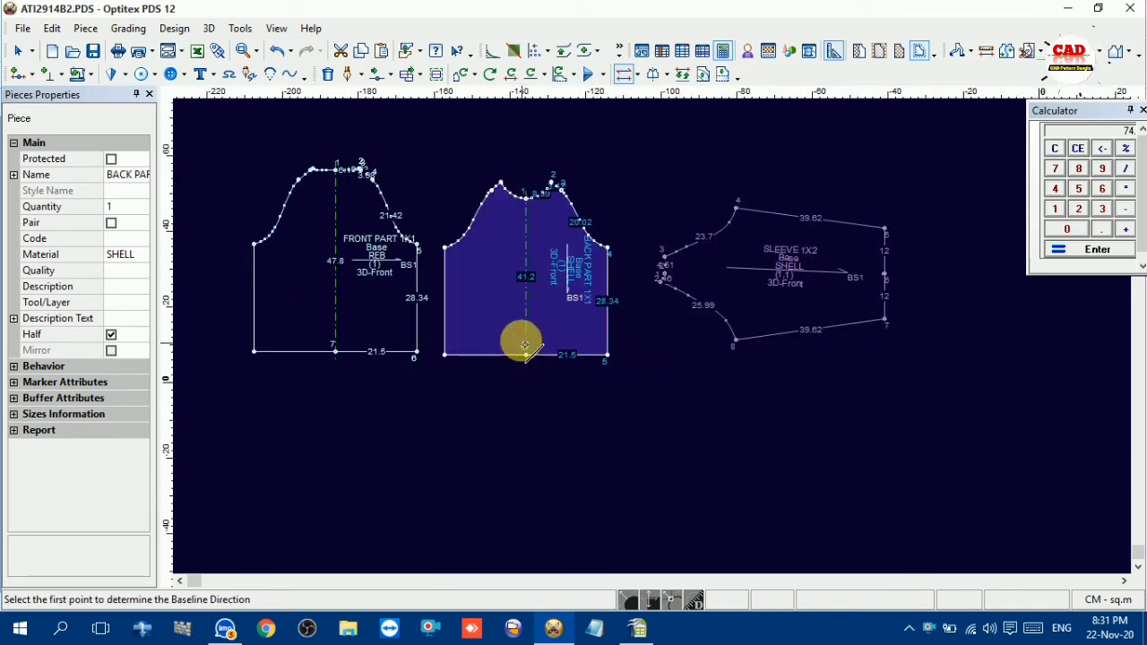
click(334, 169)
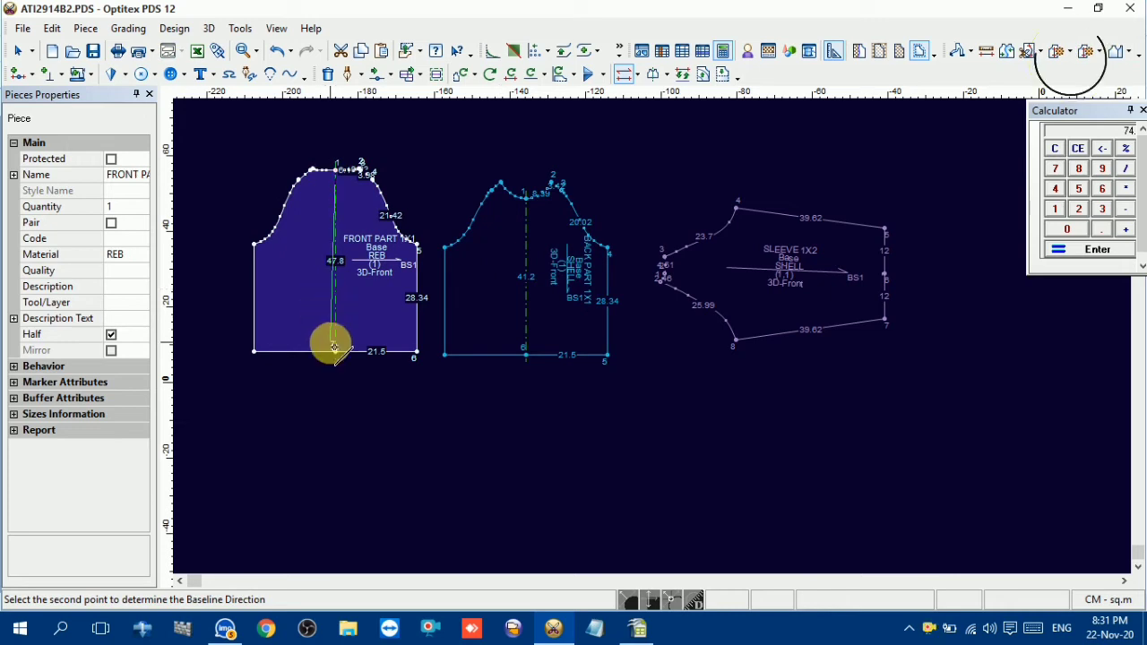
click(334, 351)
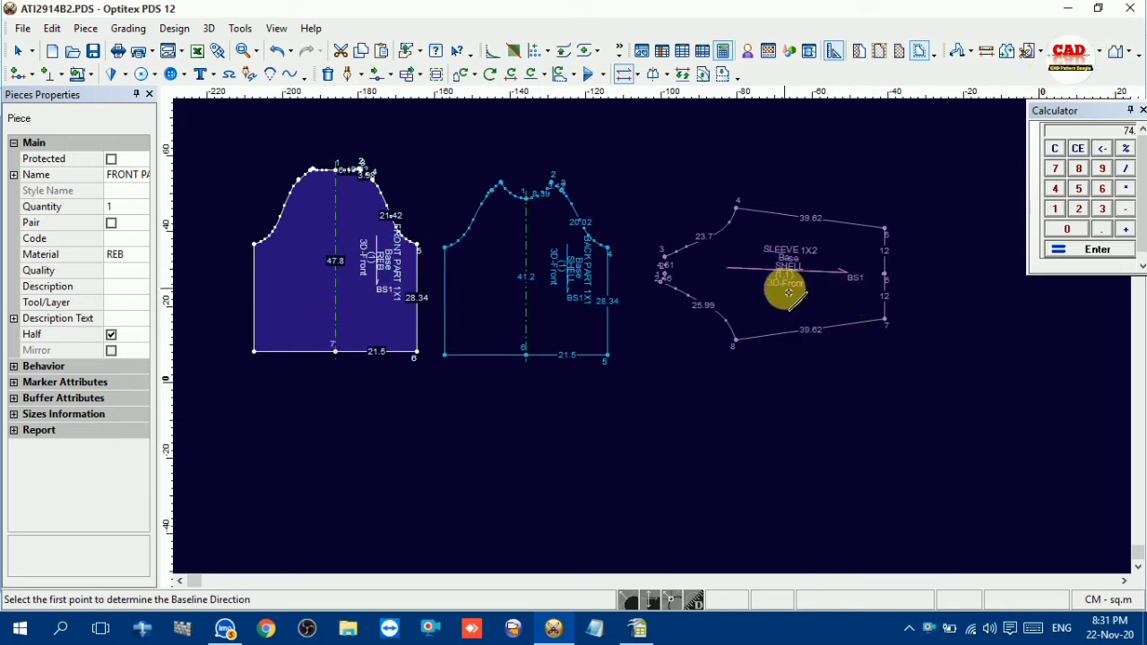
Move the BTM REB and NECK BINDING pieces next to each other in a row below the body and sleeve pieces
scroll(663, 356, down, 4)
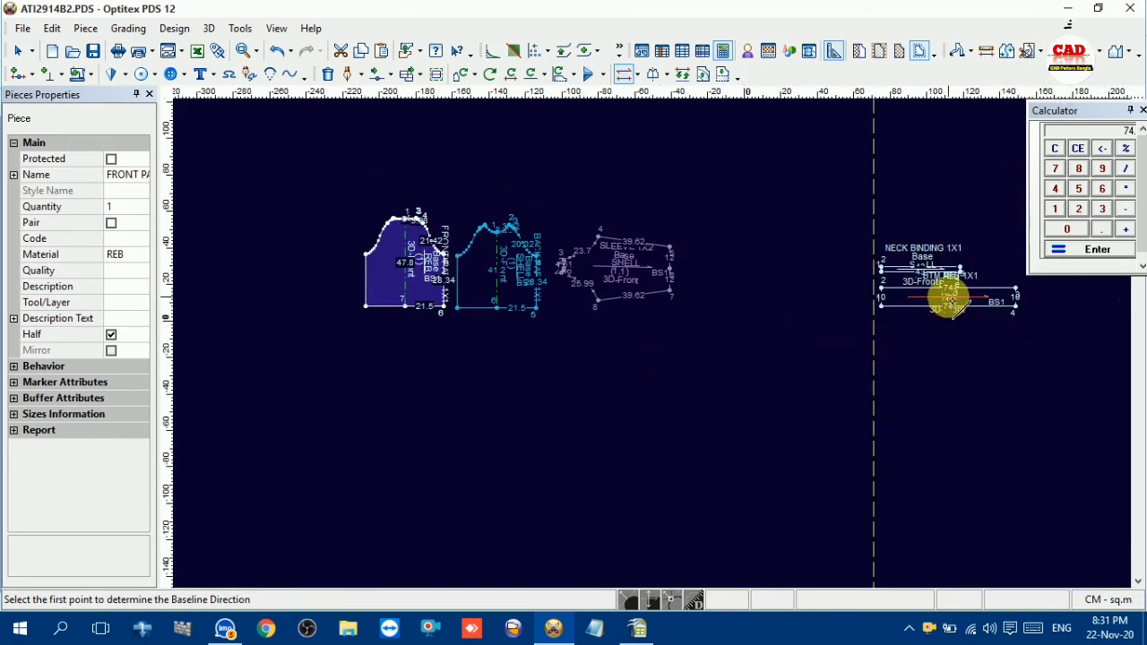
drag(954, 300, 557, 351)
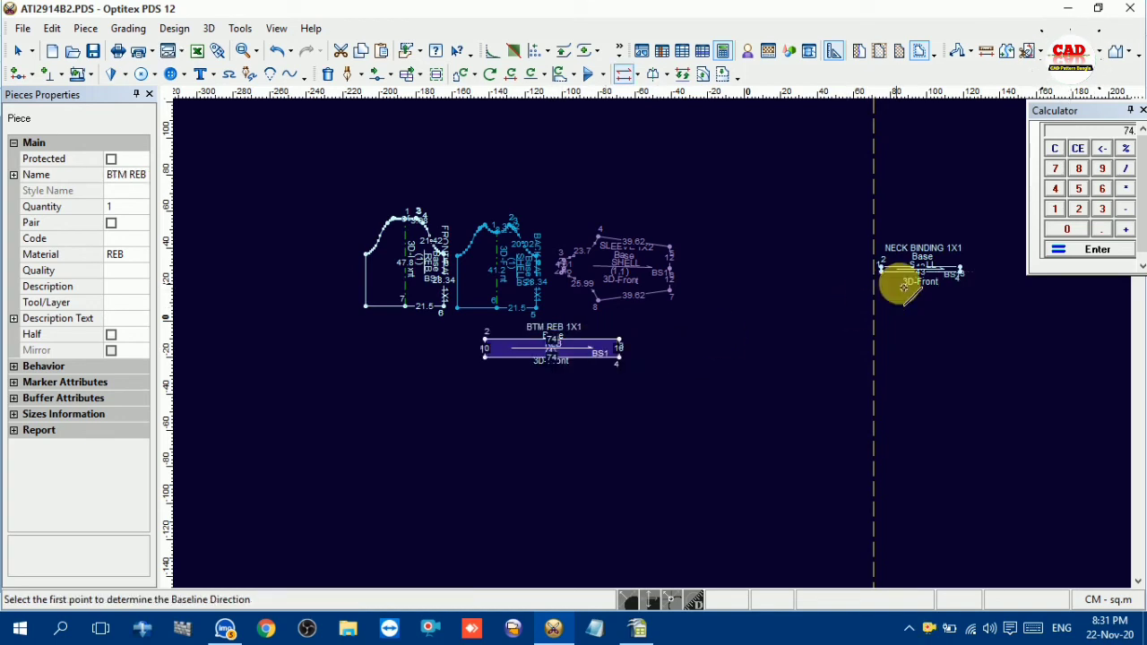
key(space)
click(686, 342)
key(space)
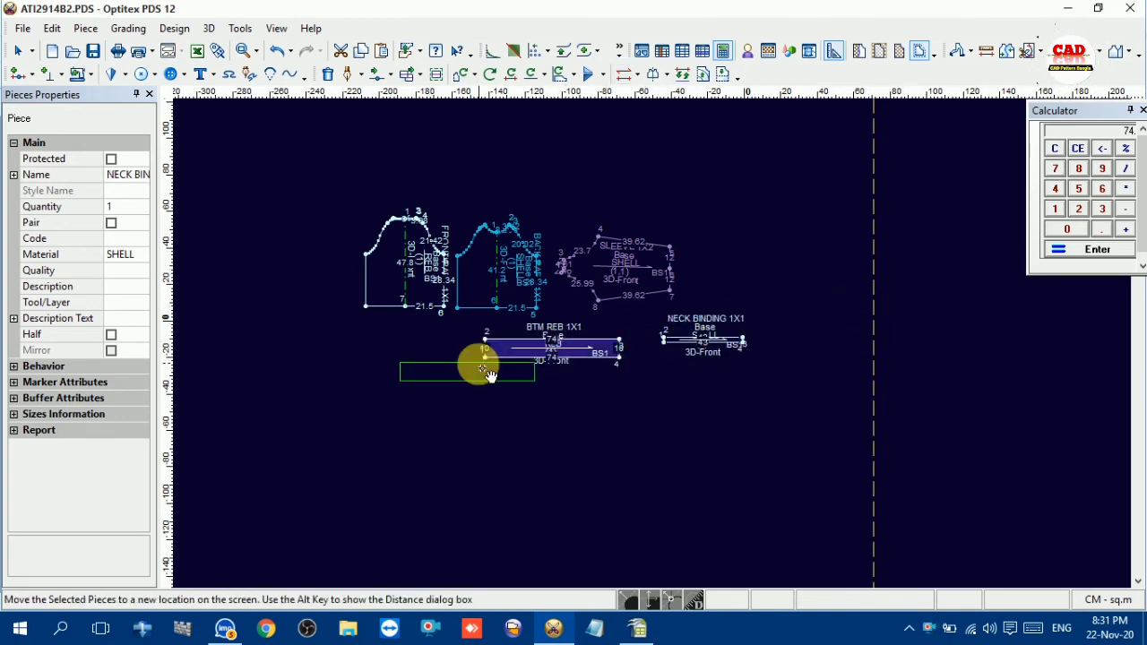
click(479, 370)
key(space)
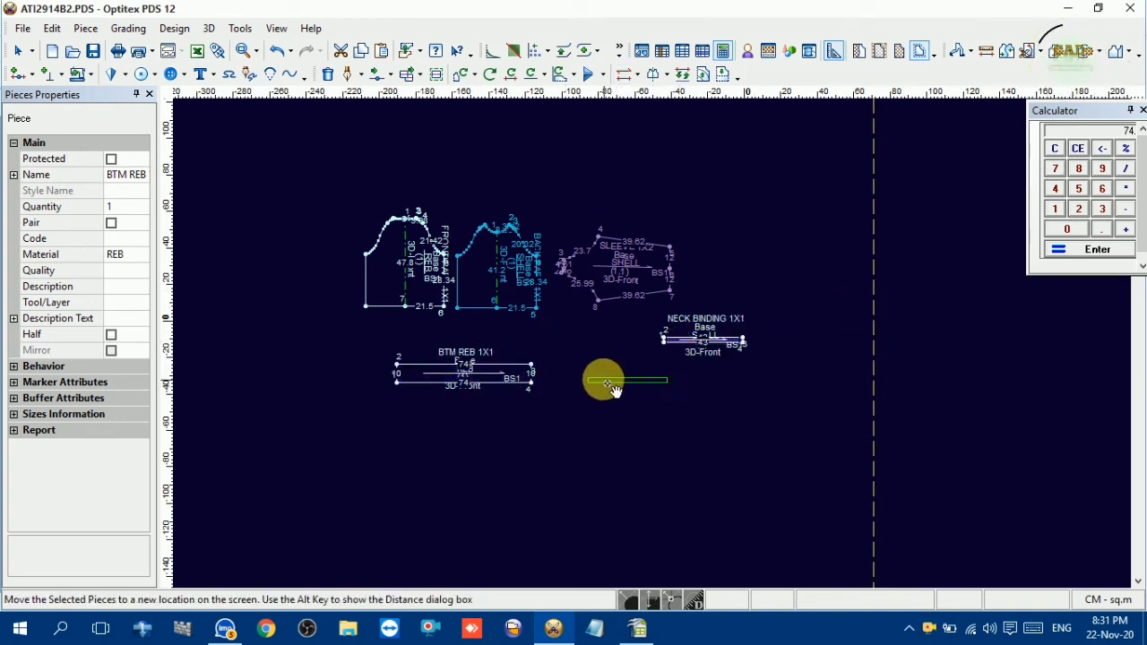
click(615, 387)
Set the baselines of the BTM REB and NECK BINDING pieces parallel to their short end edges
scroll(653, 333, up, 4)
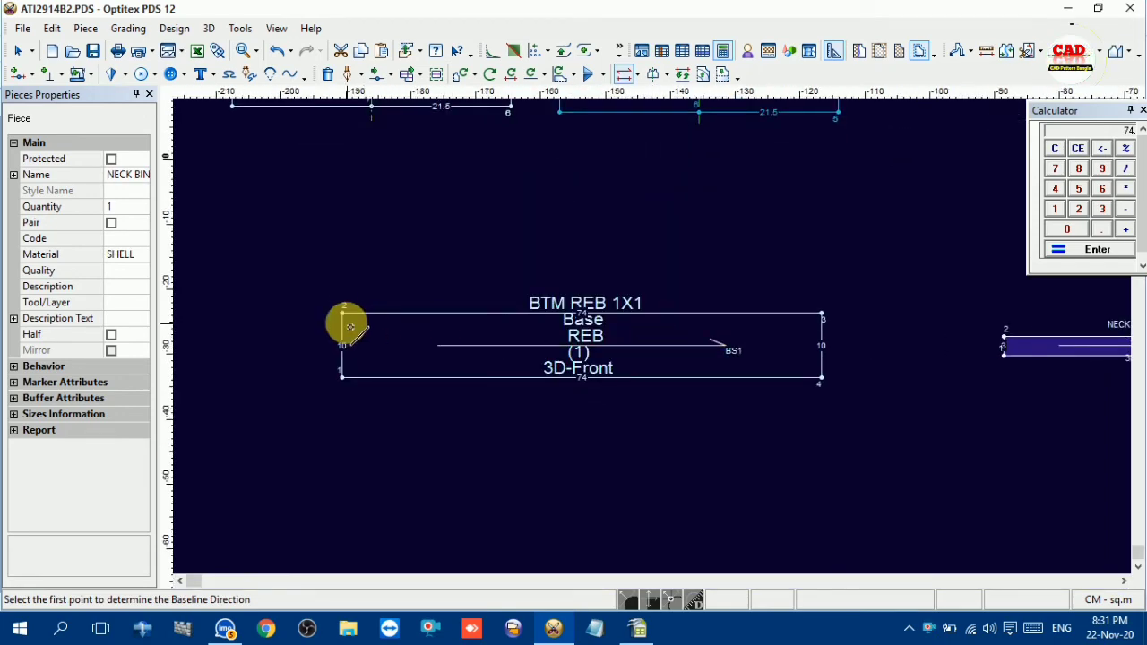
click(346, 315)
click(342, 375)
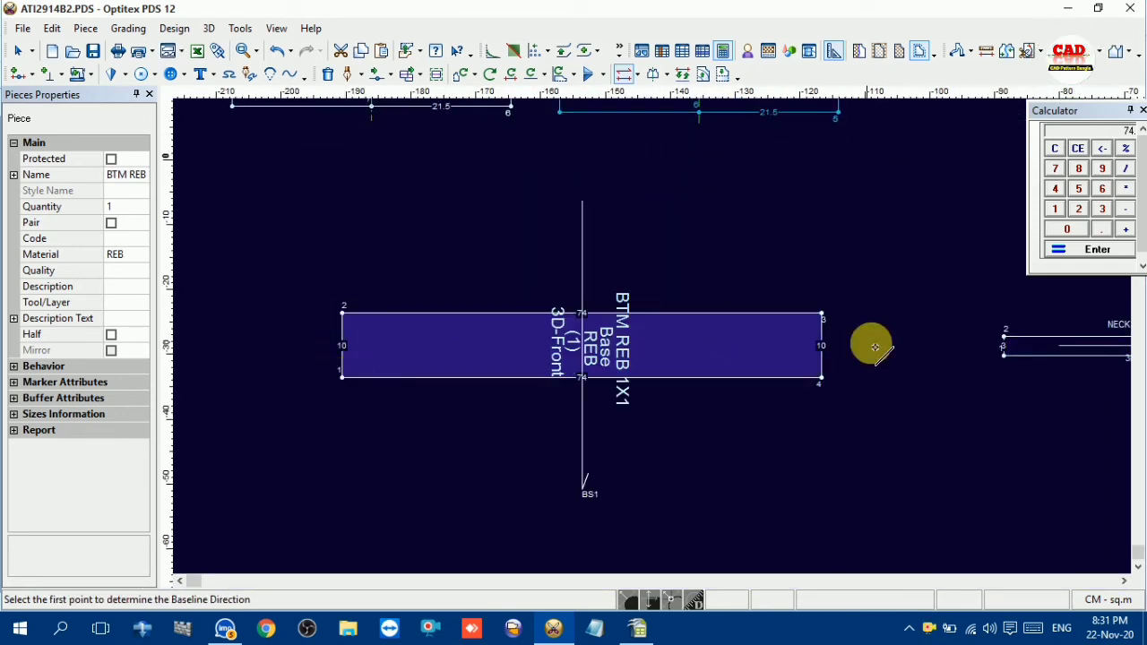
scroll(694, 347, down, 2)
click(707, 323)
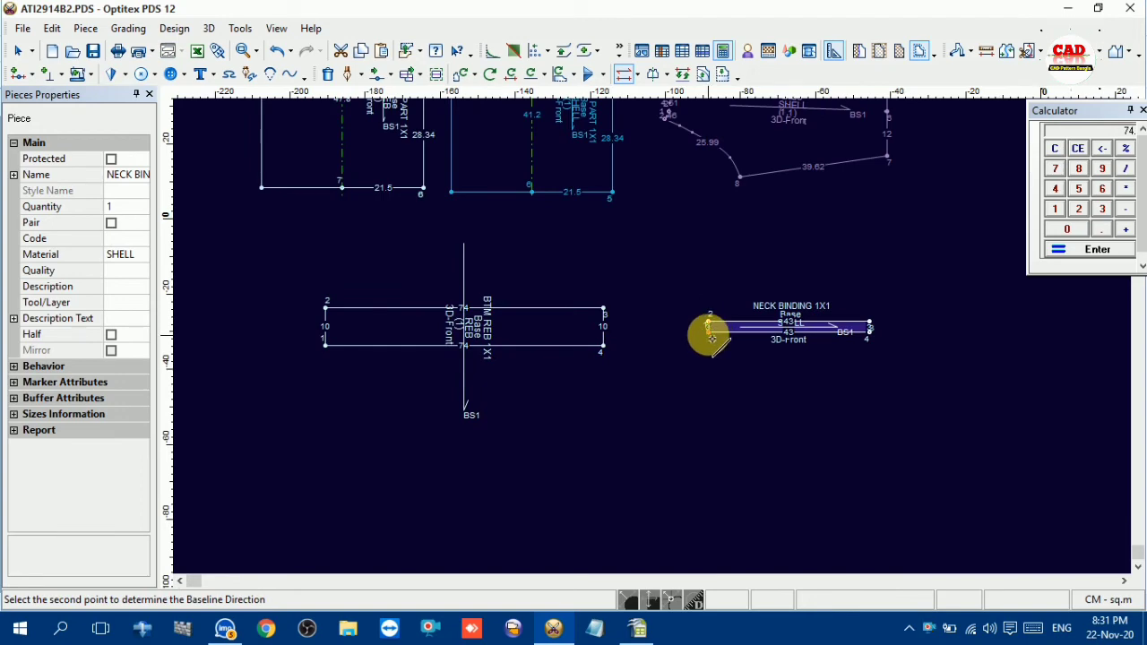
click(708, 330)
scroll(648, 338, down, 3)
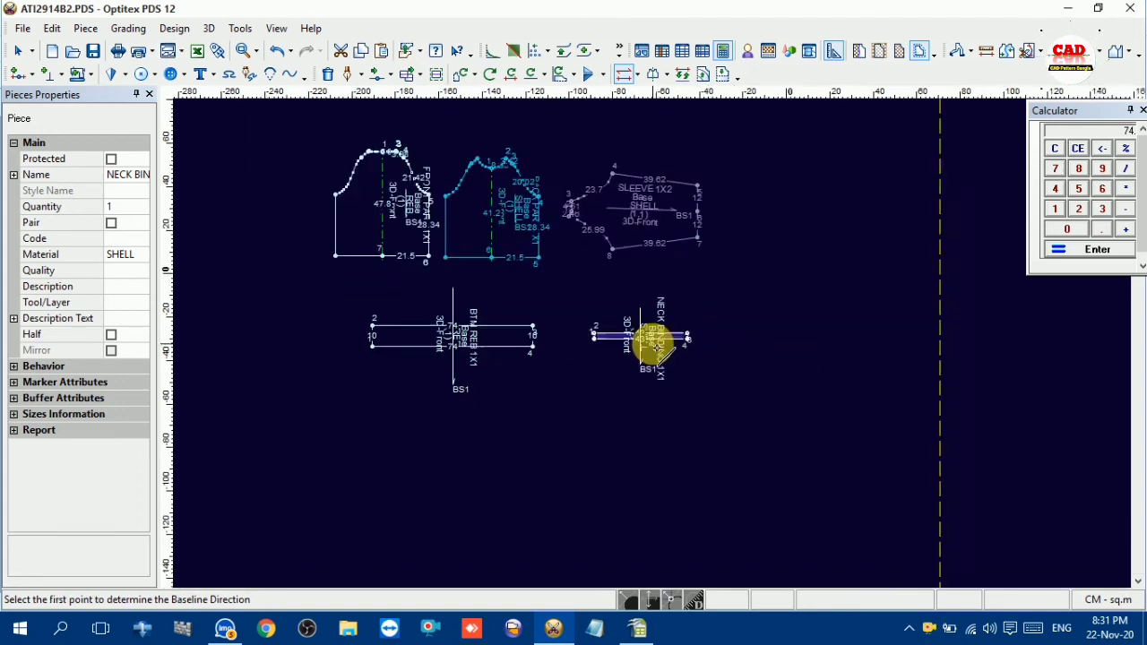
right_click(735, 155)
click(762, 166)
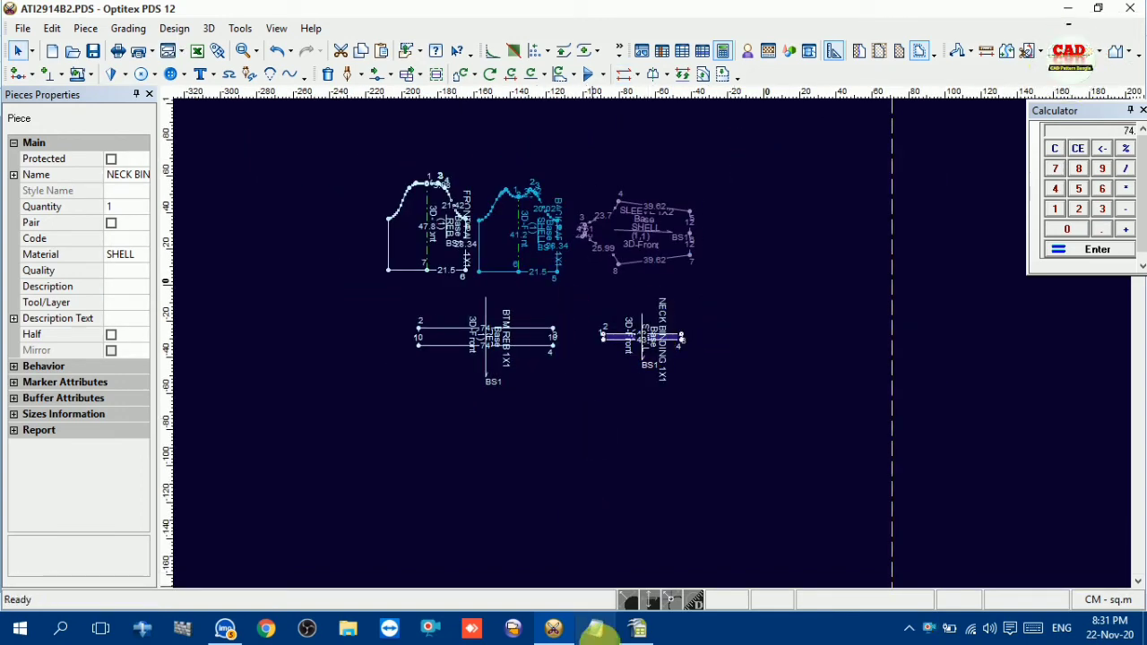
Switch to the measurement sheet in OpenOffice Calc and check the sleeve upper width against the garment sketch
click(640, 630)
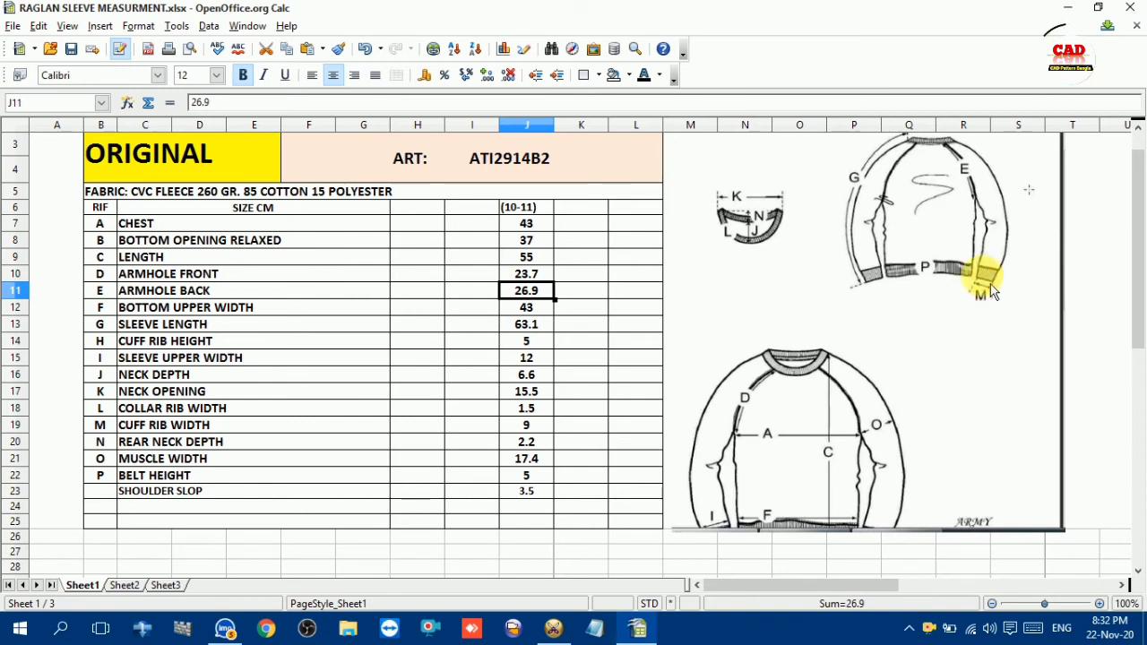
scroll(797, 493, down, 1)
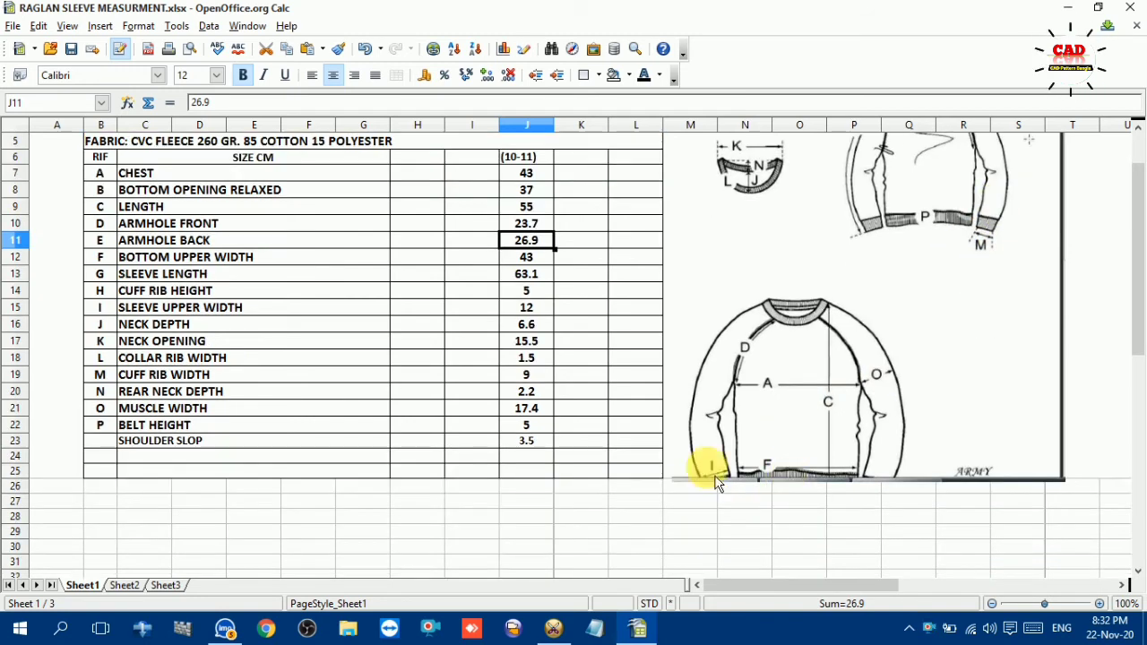
click(123, 309)
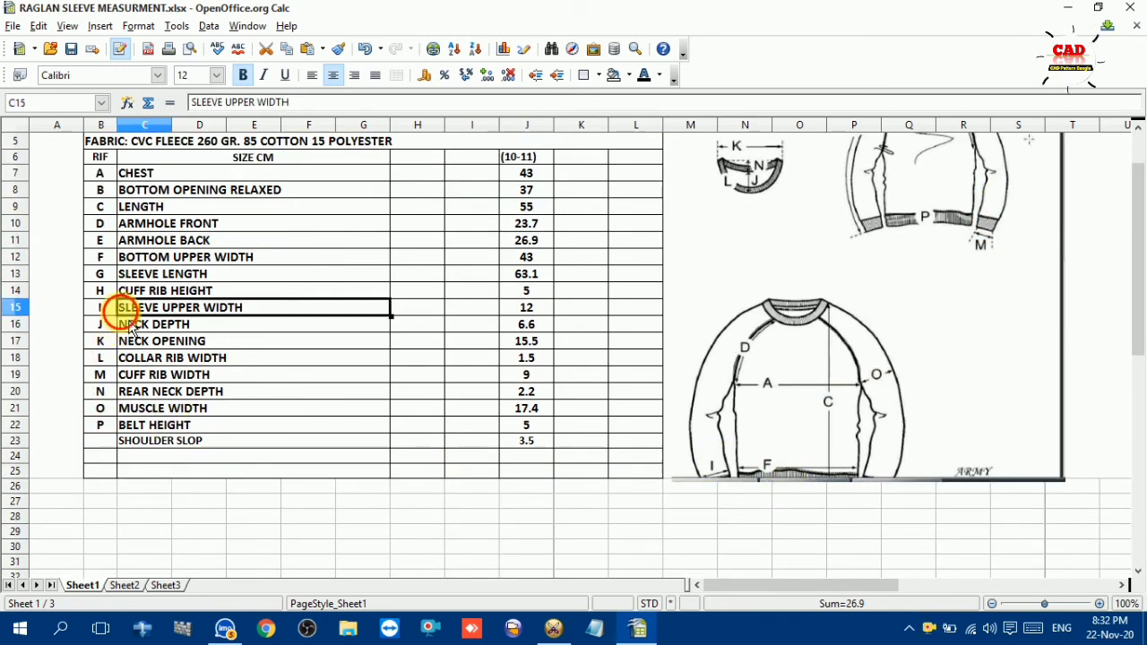
click(533, 309)
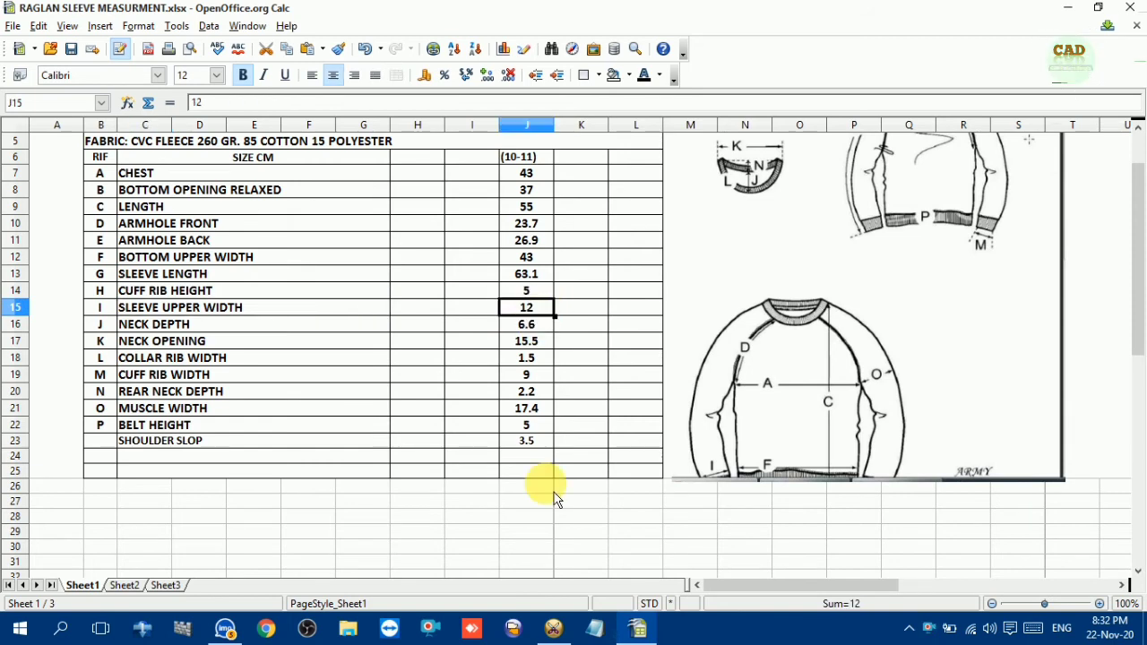
mouse_move(564, 631)
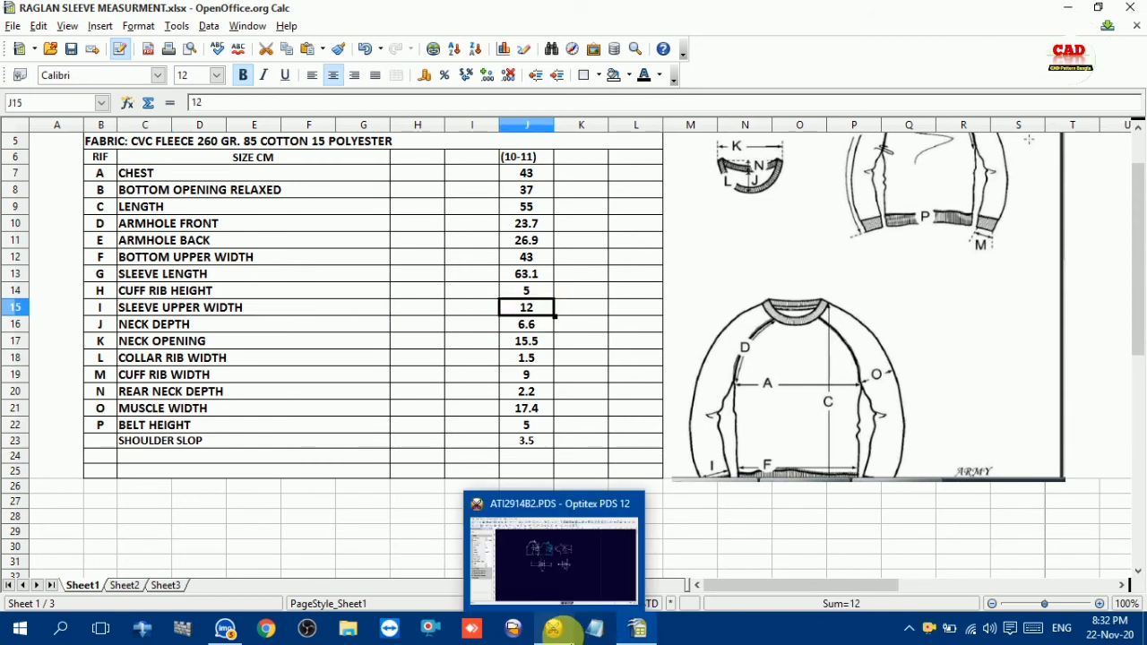
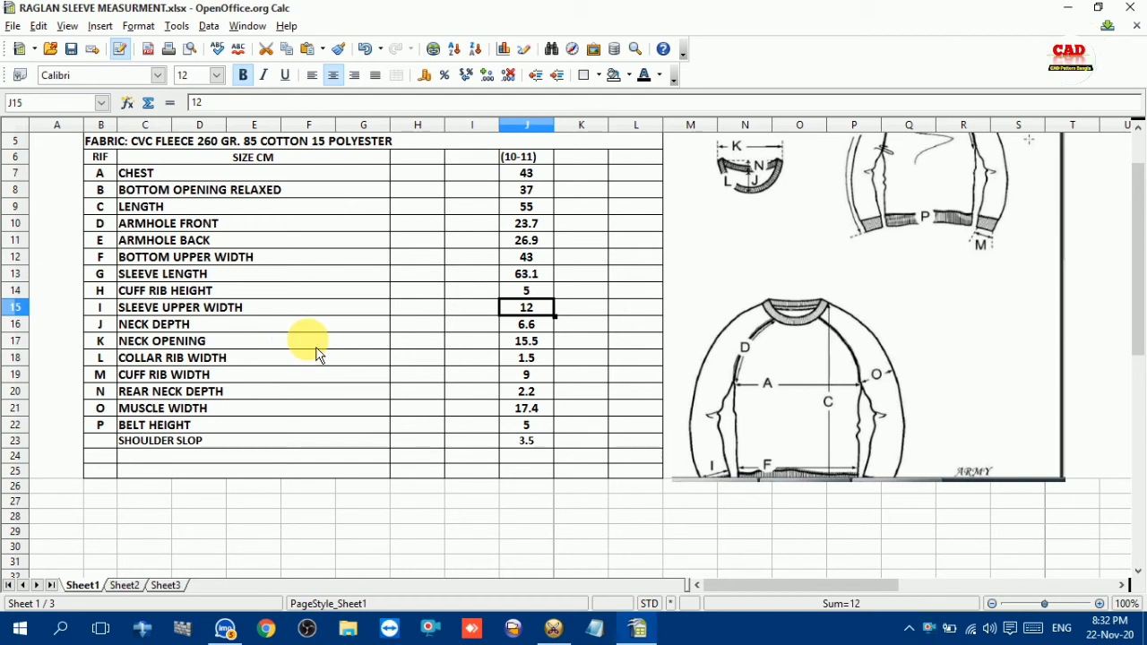
Check the cuff rib height in the measurement sheet and switch back to Optitex PDS
click(199, 290)
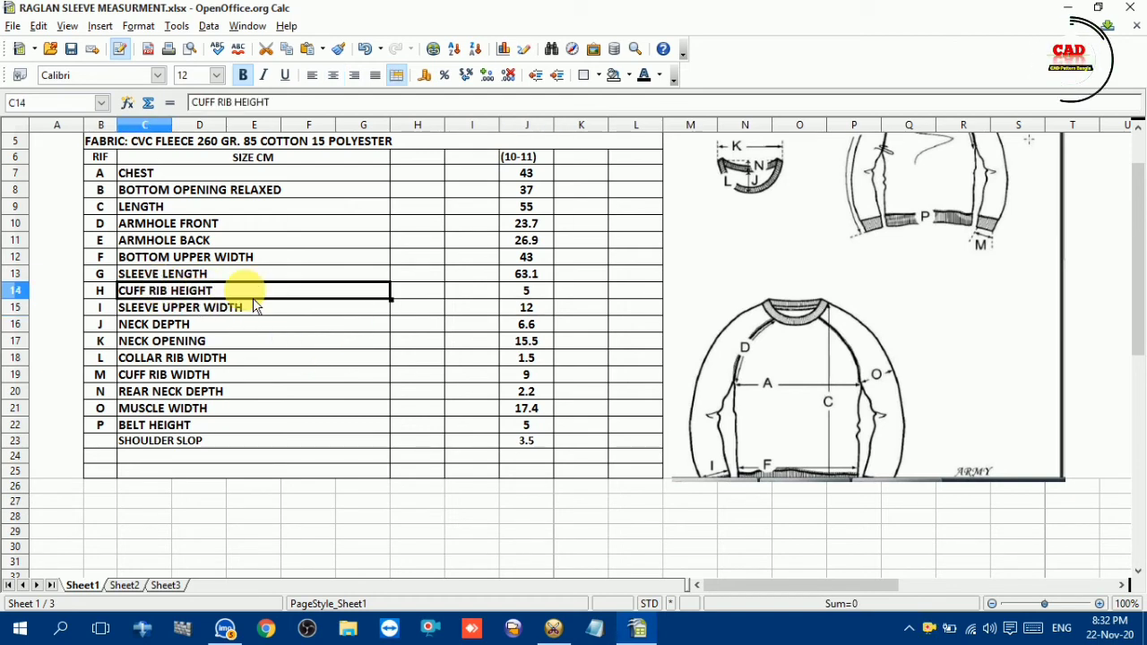
click(526, 292)
click(555, 630)
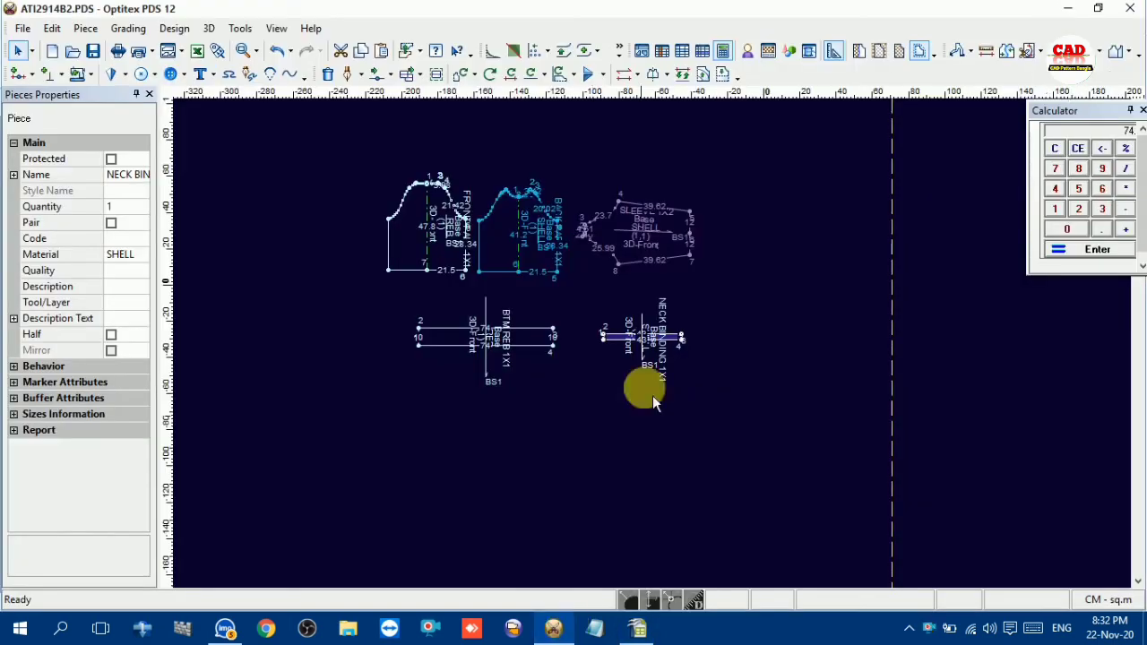
Create a new rectangular piece with a length of 18 cm and a width of 10 cm for the cuff
right_click(522, 428)
mouse_move(595, 296)
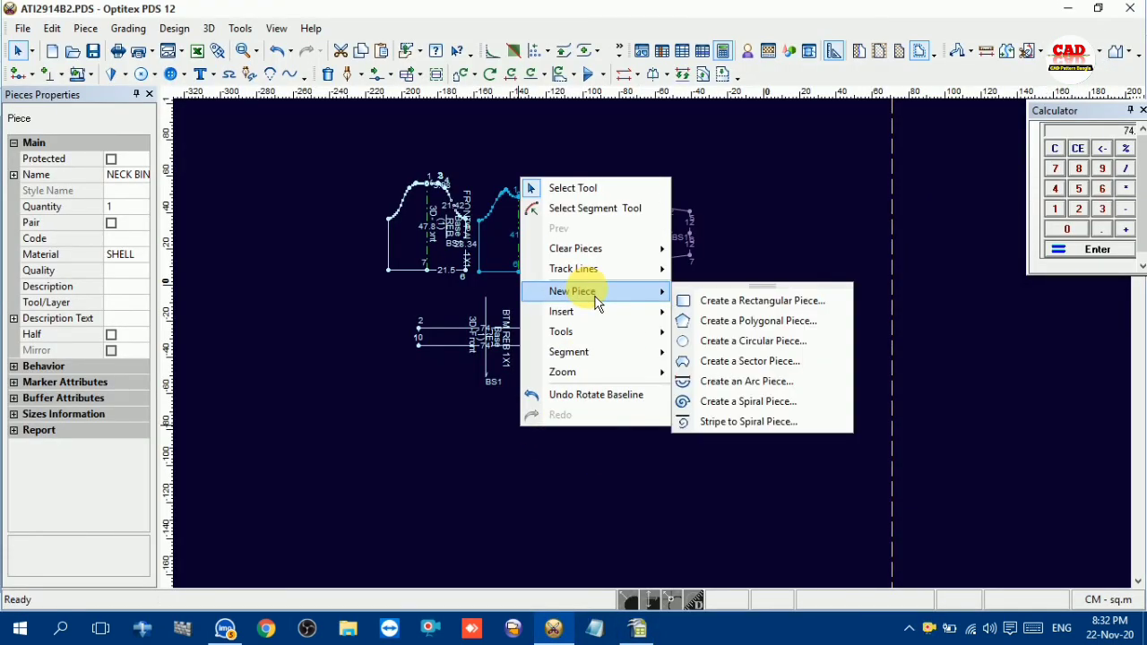
click(717, 297)
double_click(224, 232)
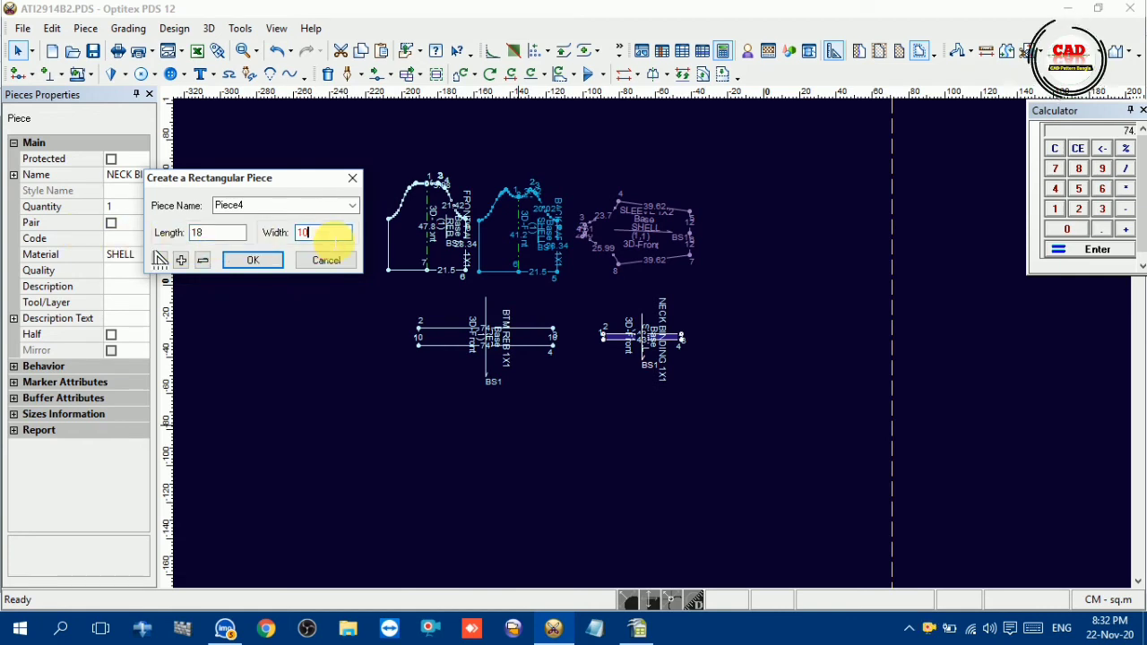
click(252, 259)
middle_drag(808, 287, 660, 344)
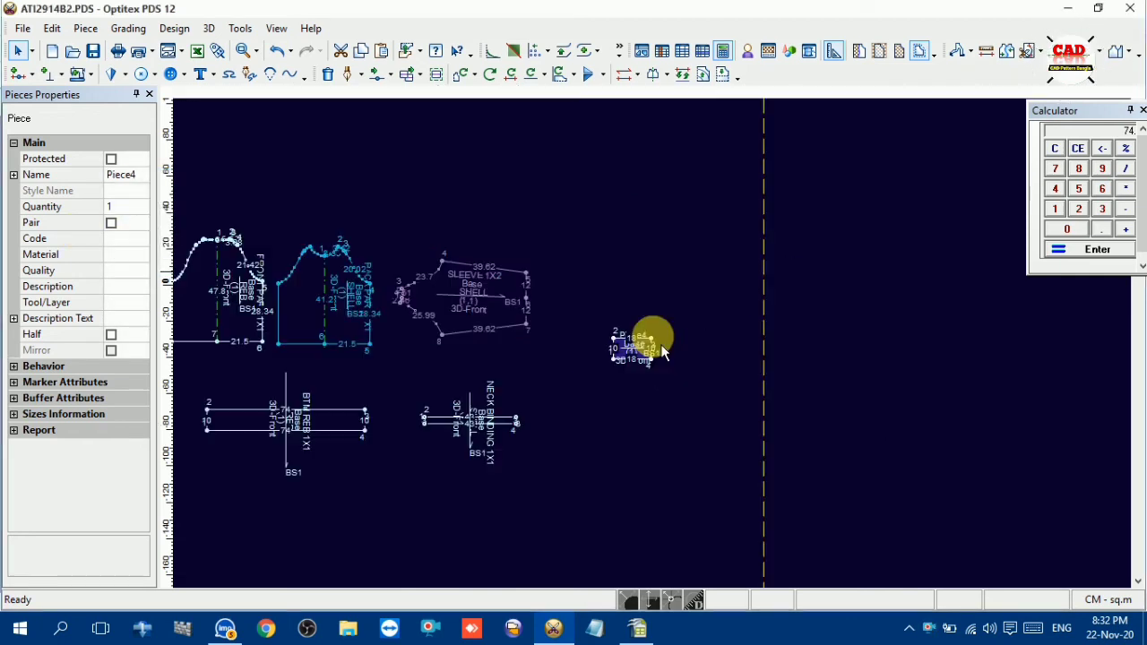
Name the new rectangular piece CUFF 1X2 and assign it the REB material
scroll(652, 331, up, 3)
click(111, 174)
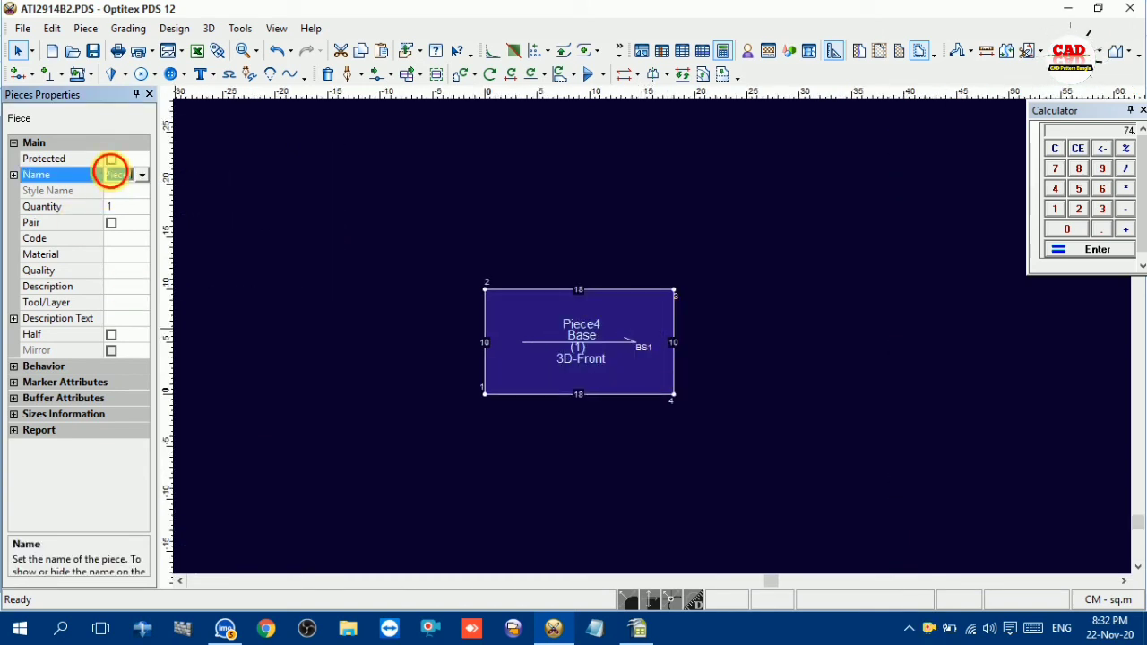
text(C)
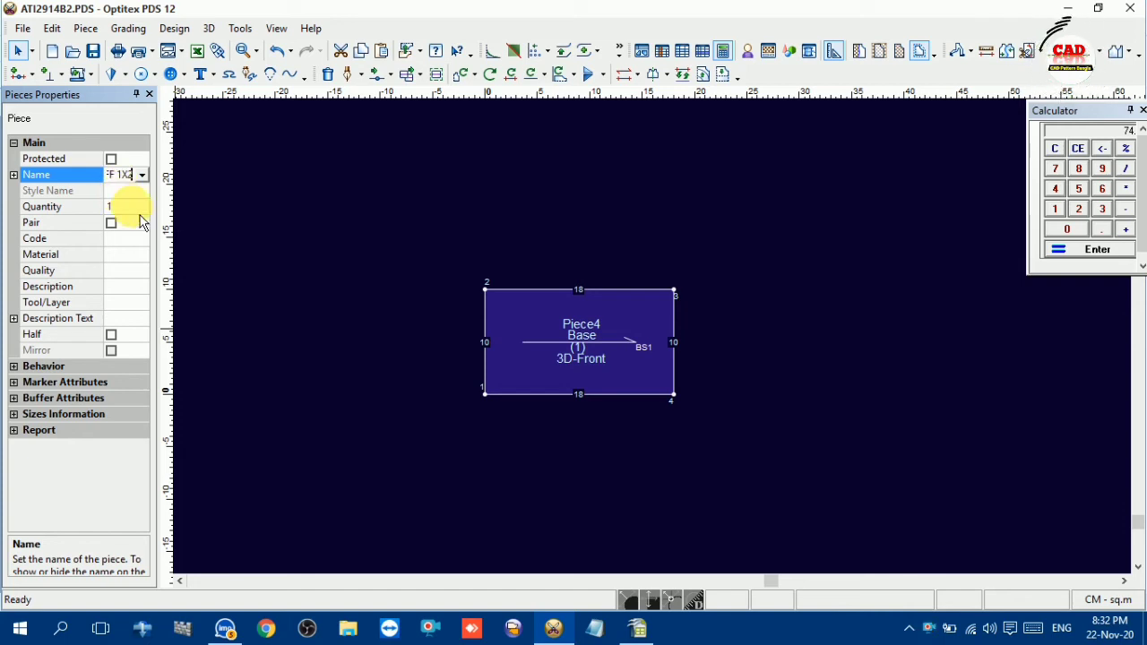
text(UFF 1X2)
key(Return)
click(134, 255)
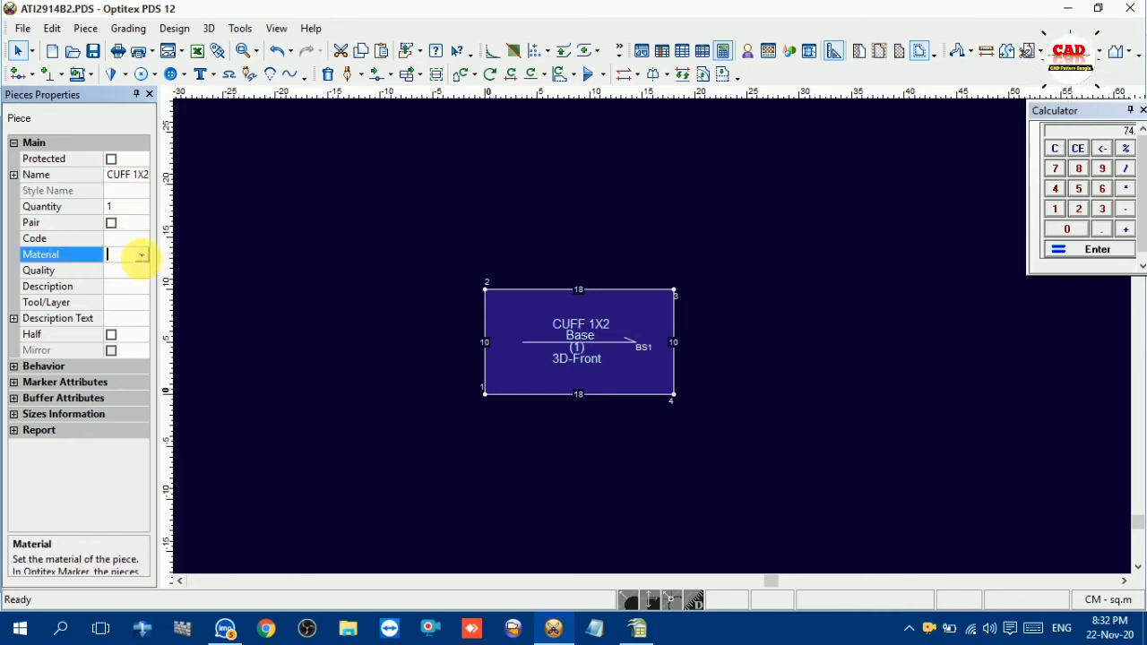
click(142, 255)
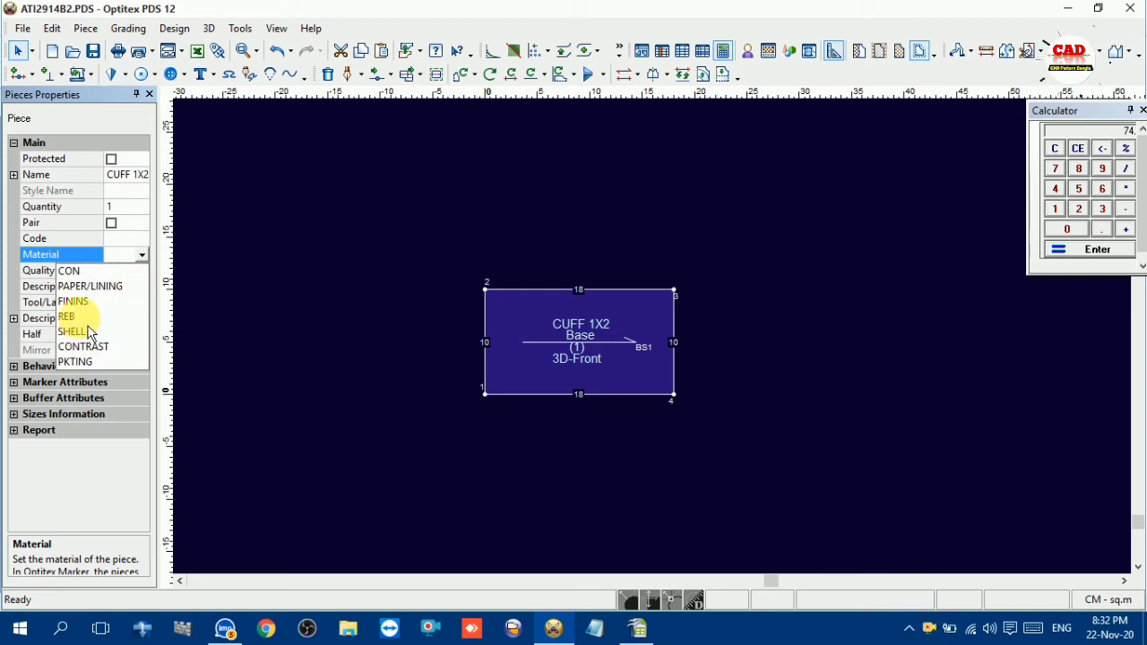
click(85, 318)
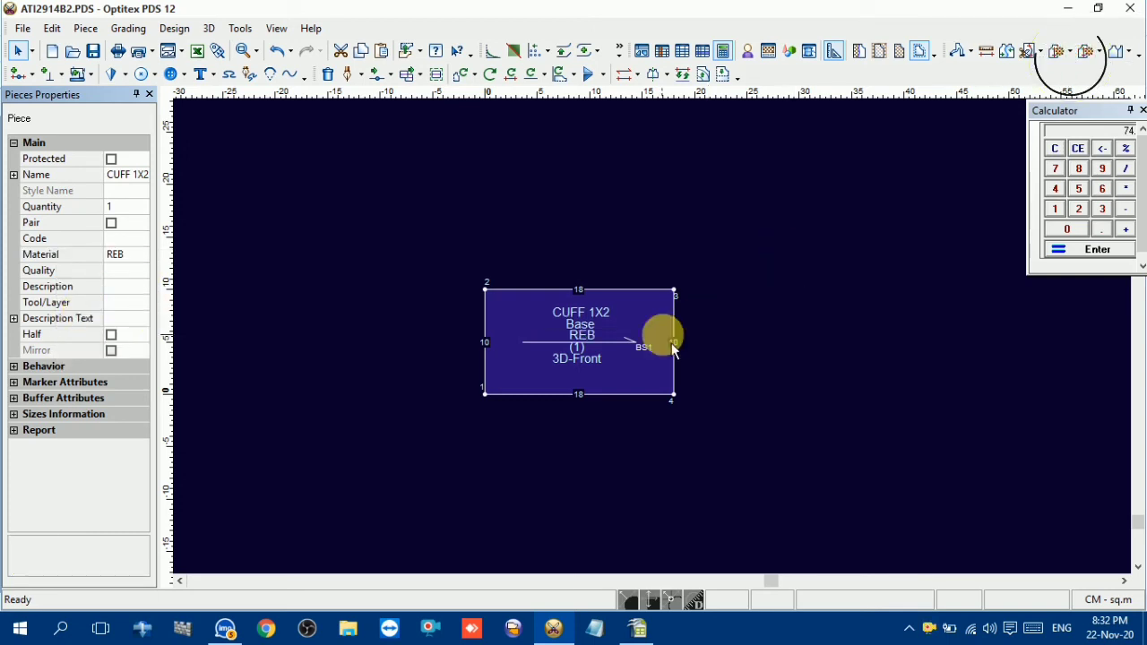
Change the material of the NECK BINDING piece to REB
scroll(649, 323, down, 3)
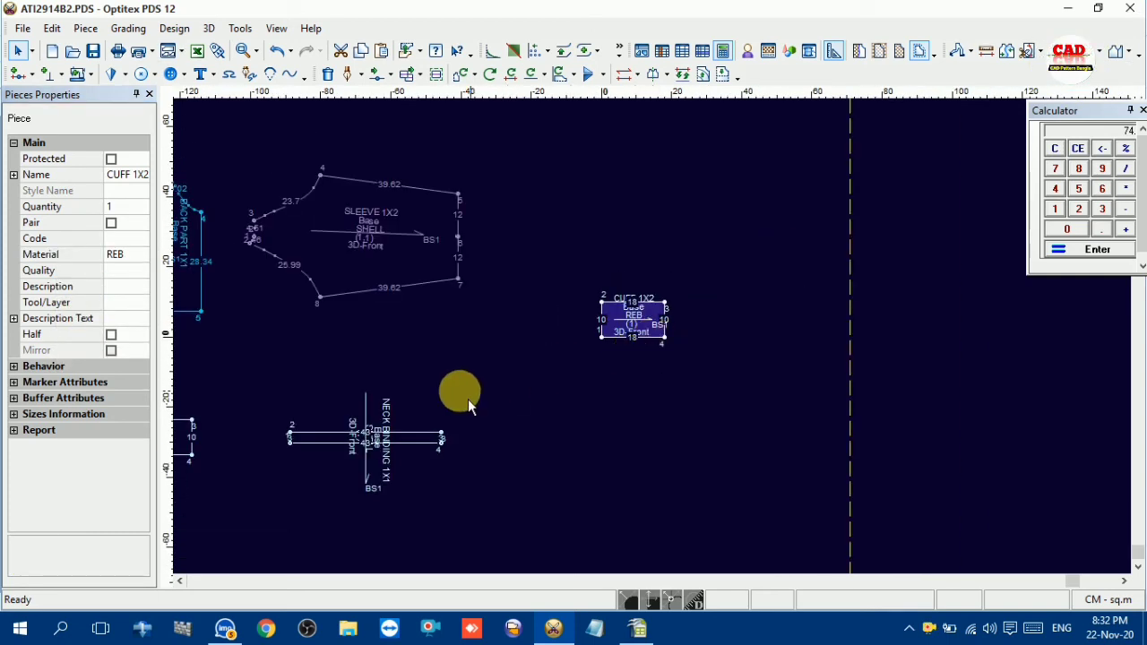
scroll(402, 429, down, 1)
scroll(663, 354, up, 2)
click(670, 359)
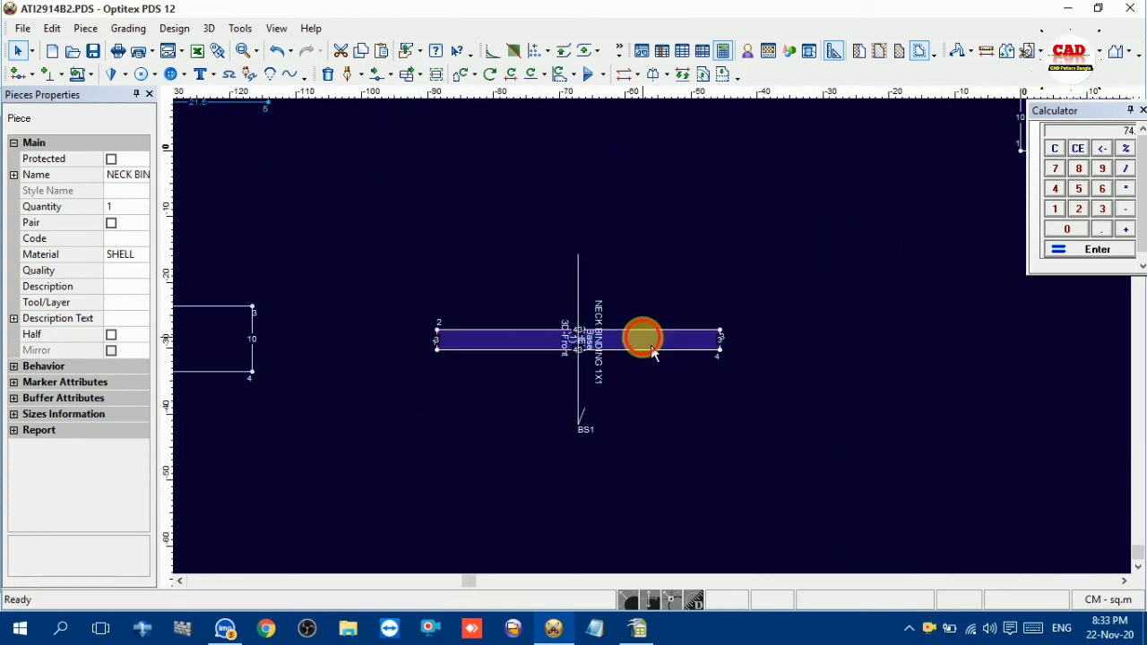
click(147, 258)
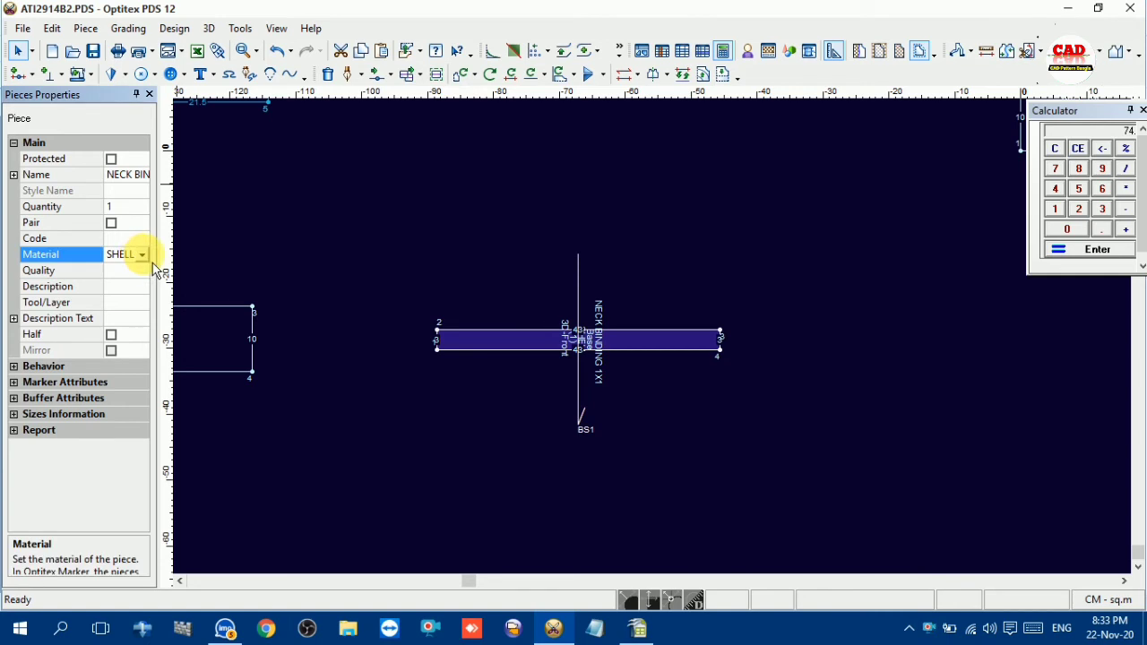
click(141, 255)
click(103, 317)
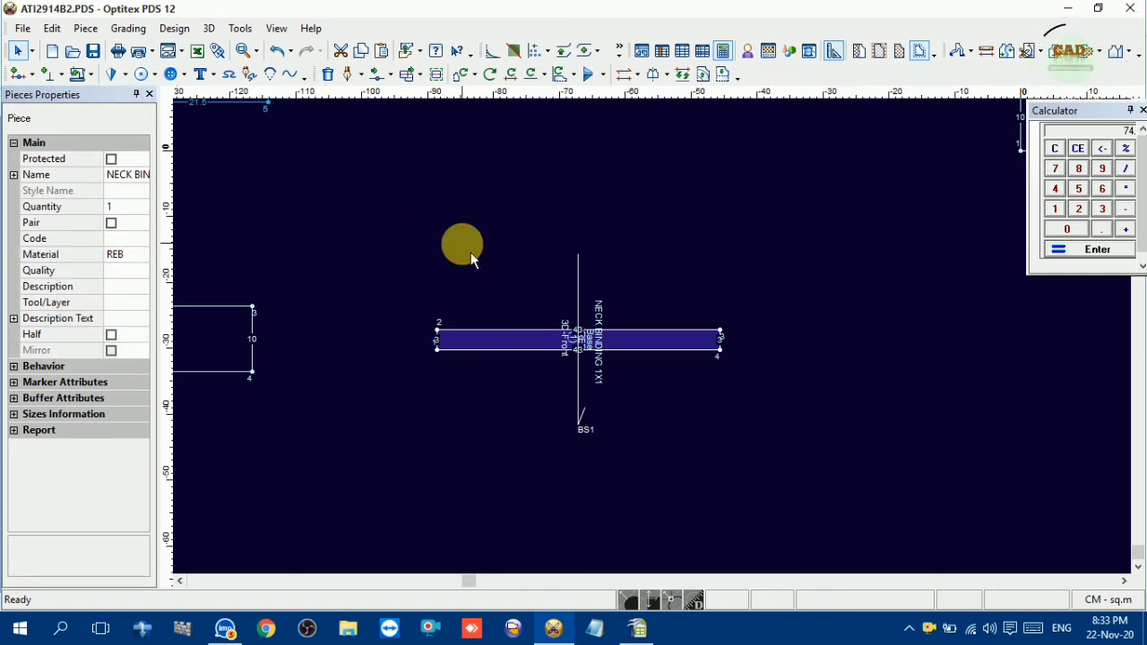
Delete the surplus points on the front piece's raglan armhole curve between the neck corner and the underarm
scroll(663, 351, down, 3)
drag(359, 170, 953, 436)
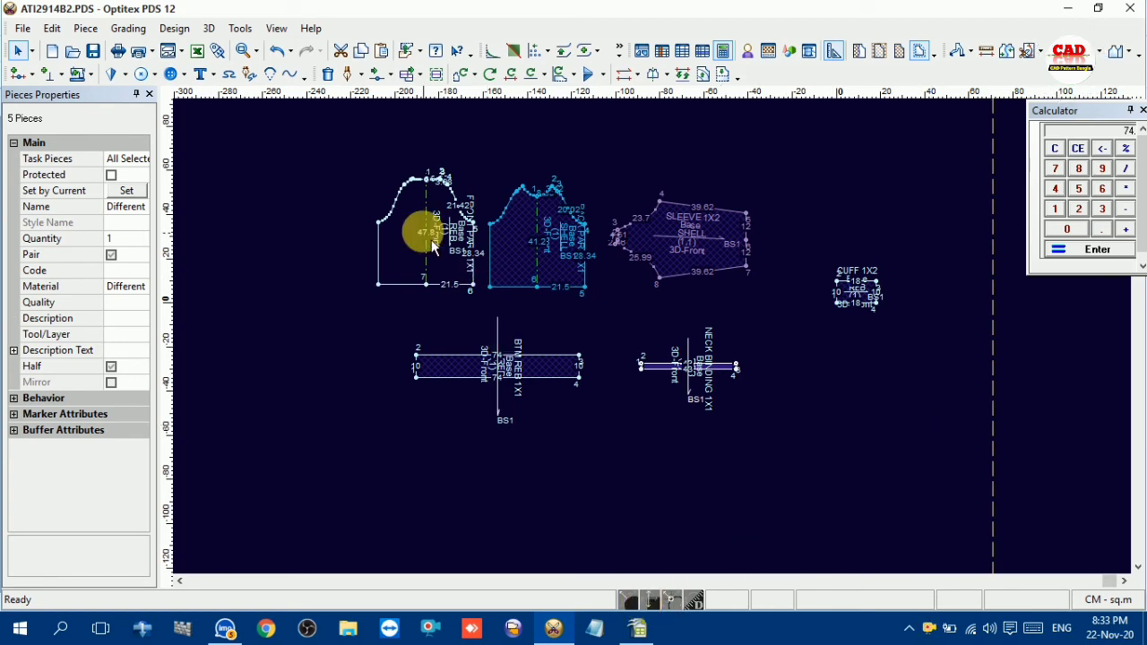
click(409, 222)
scroll(653, 328, up, 5)
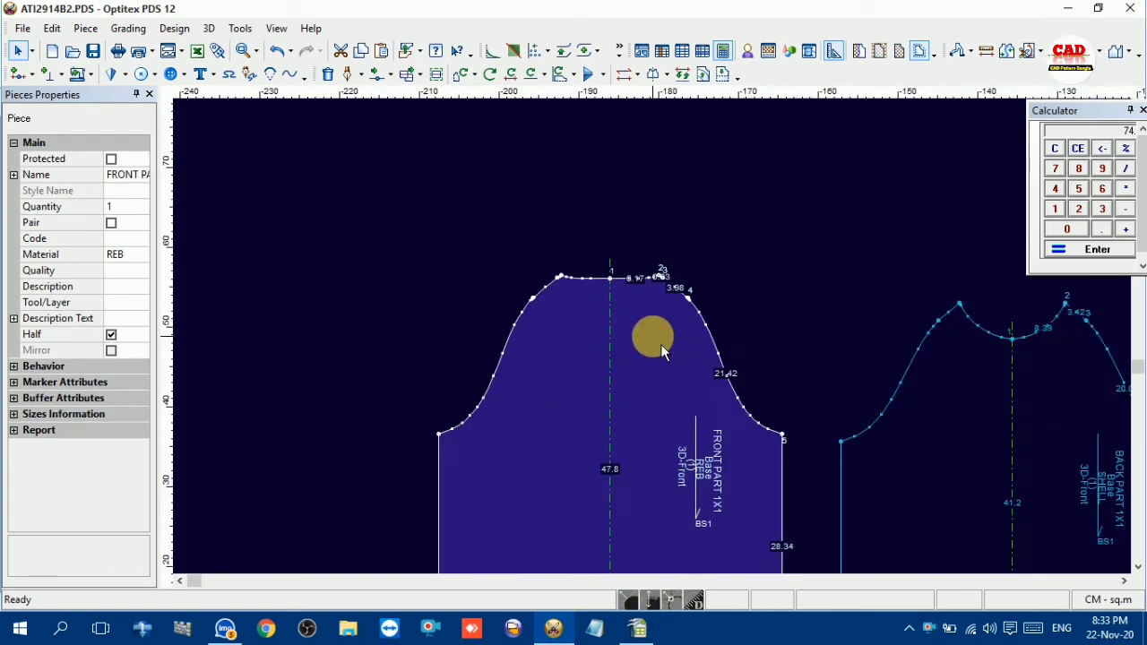
scroll(653, 332, up, 3)
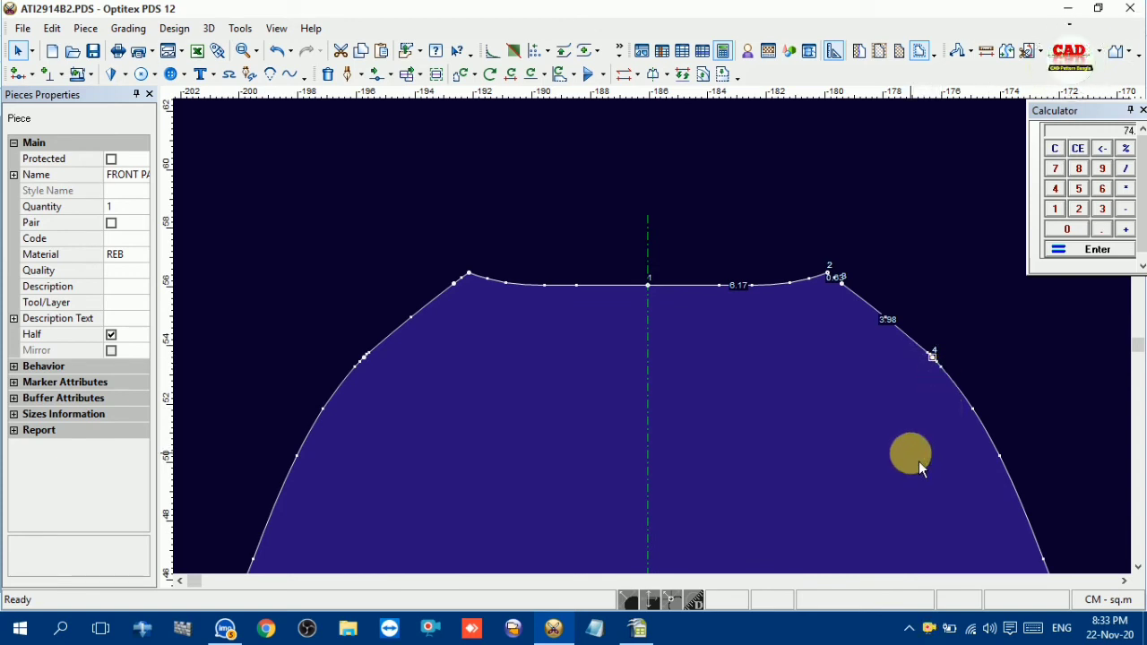
key(Delete)
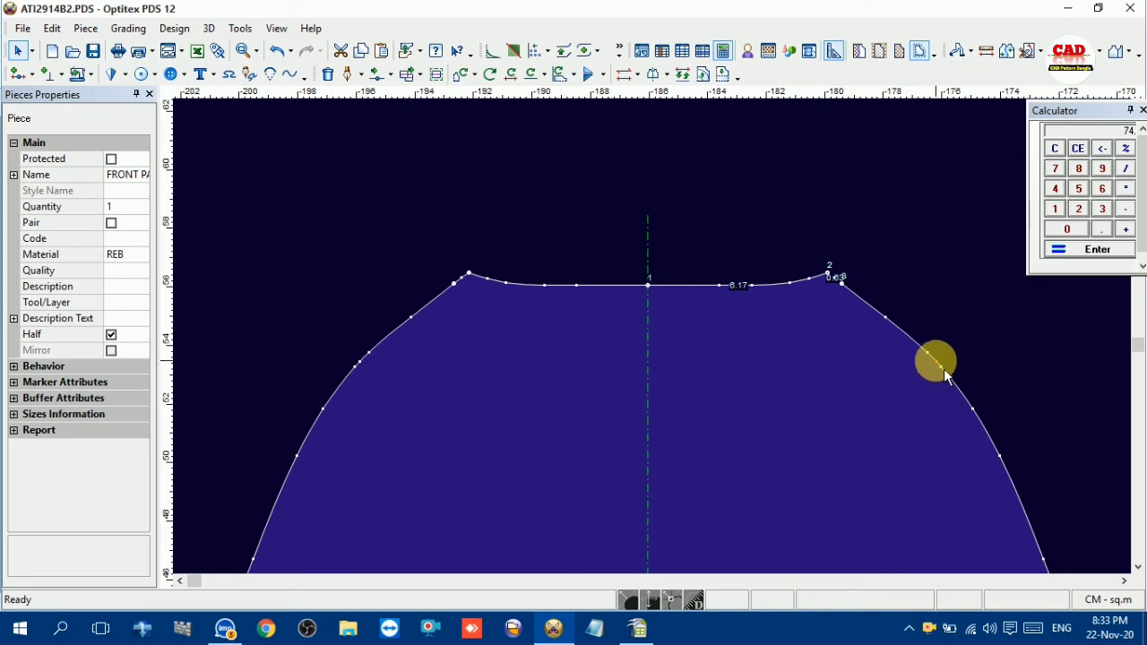
key(Delete)
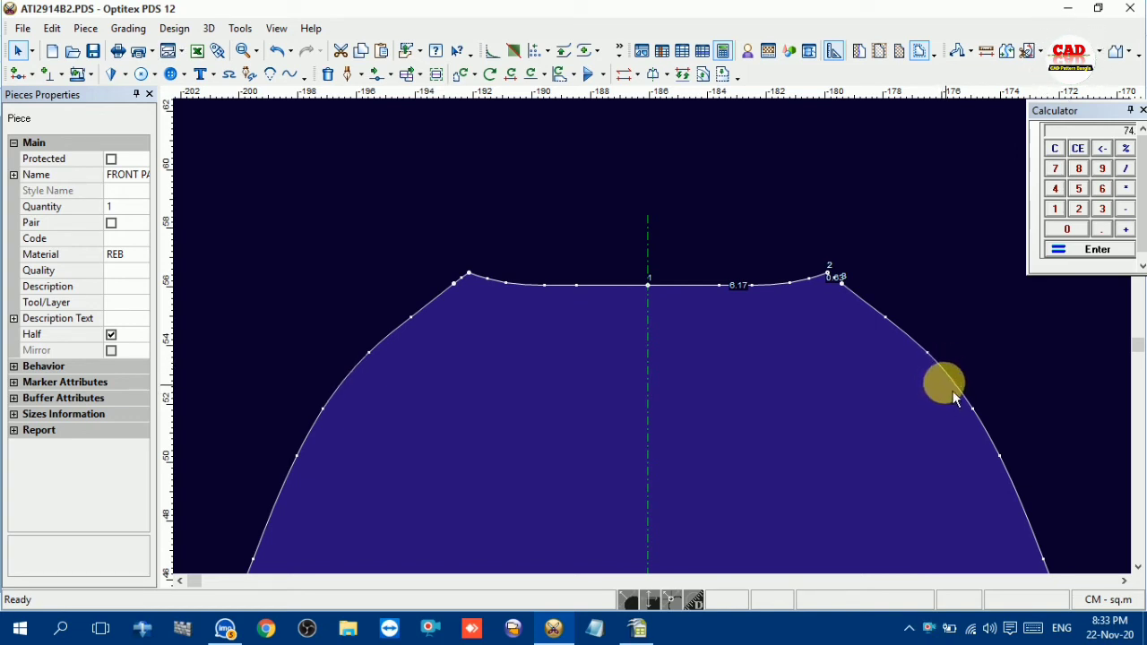
click(844, 296)
Delete the surplus point just below the neck corner on the back piece's raglan armhole curve
scroll(663, 349, down, 2)
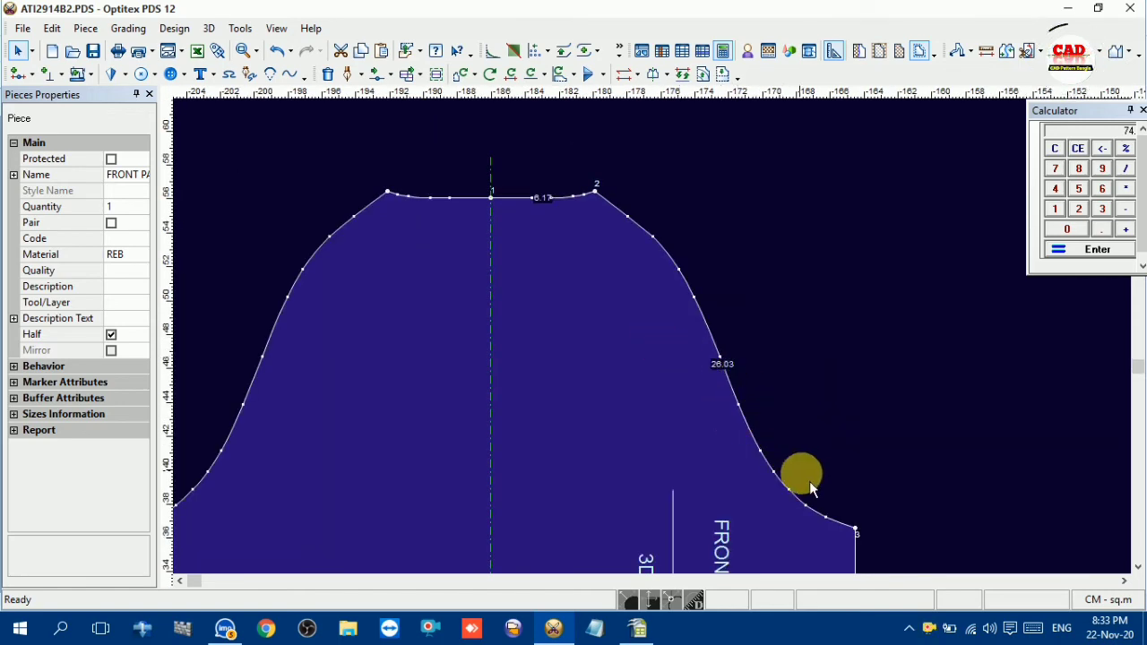
scroll(673, 340, down, 3)
scroll(819, 296, up, 2)
scroll(668, 327, up, 2)
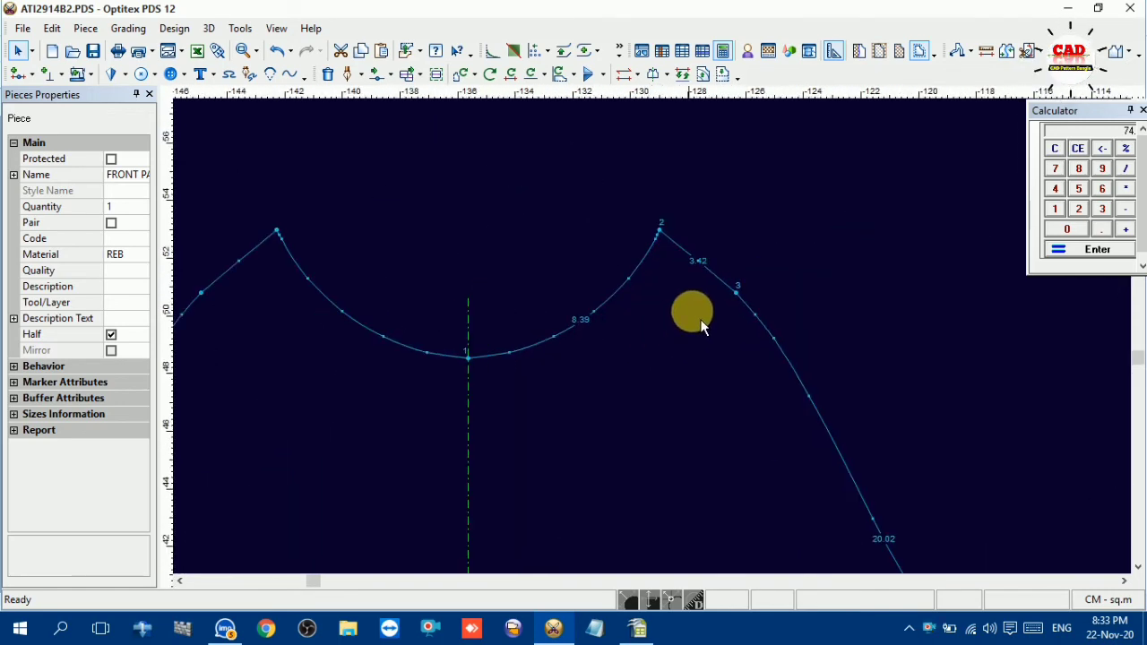
click(740, 289)
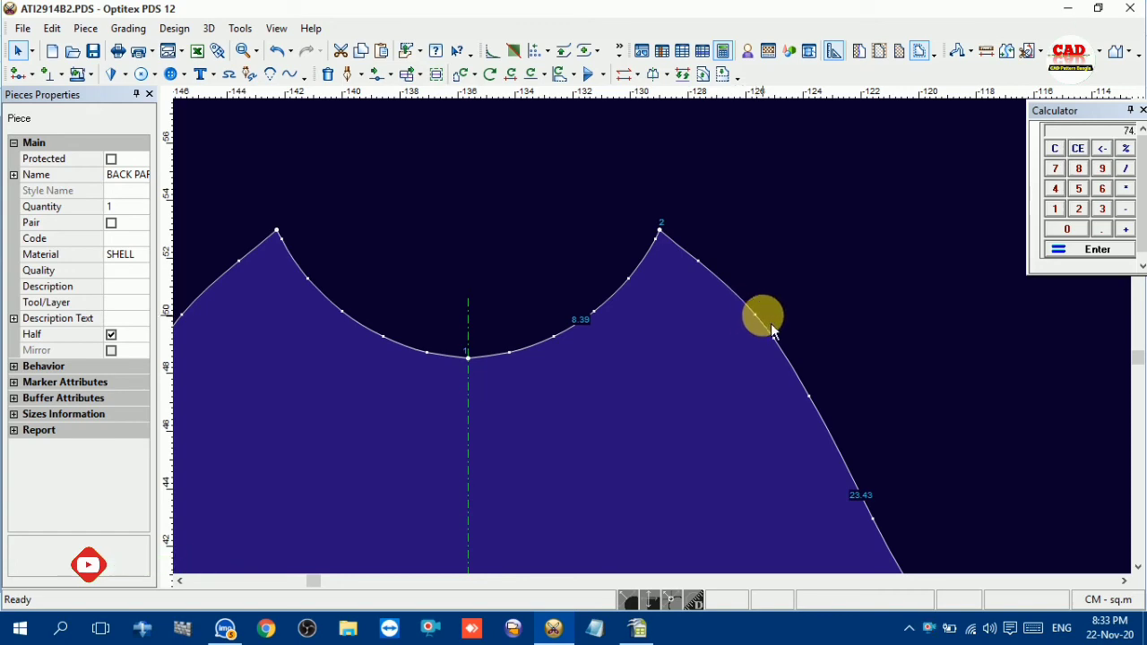
scroll(662, 348, down, 1)
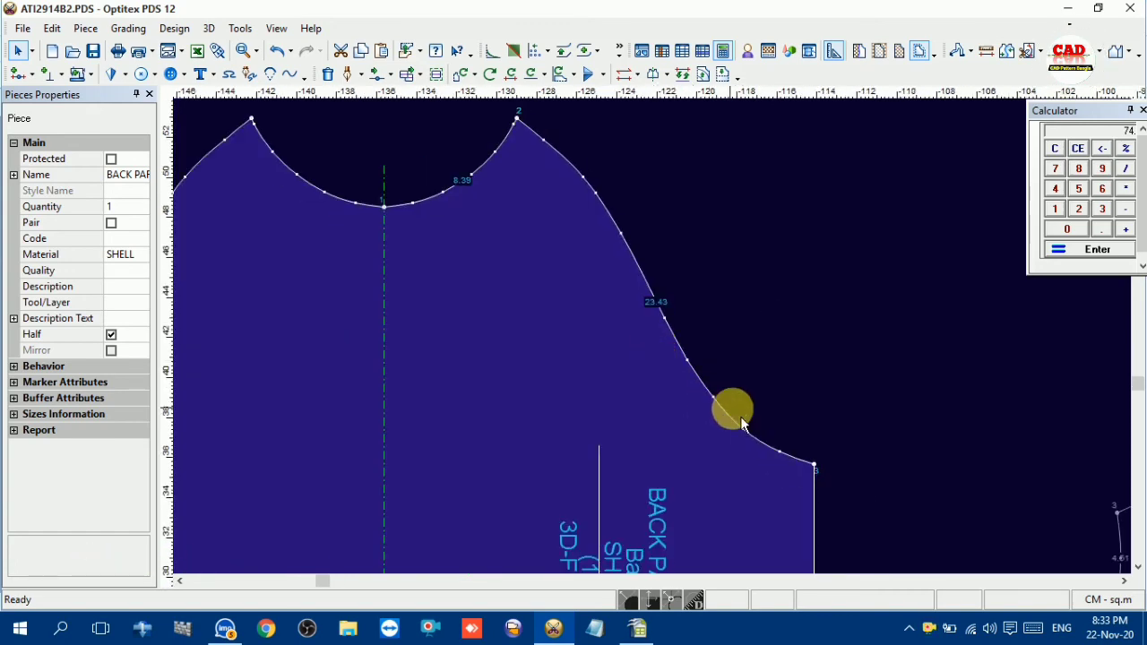
scroll(686, 353, down, 1)
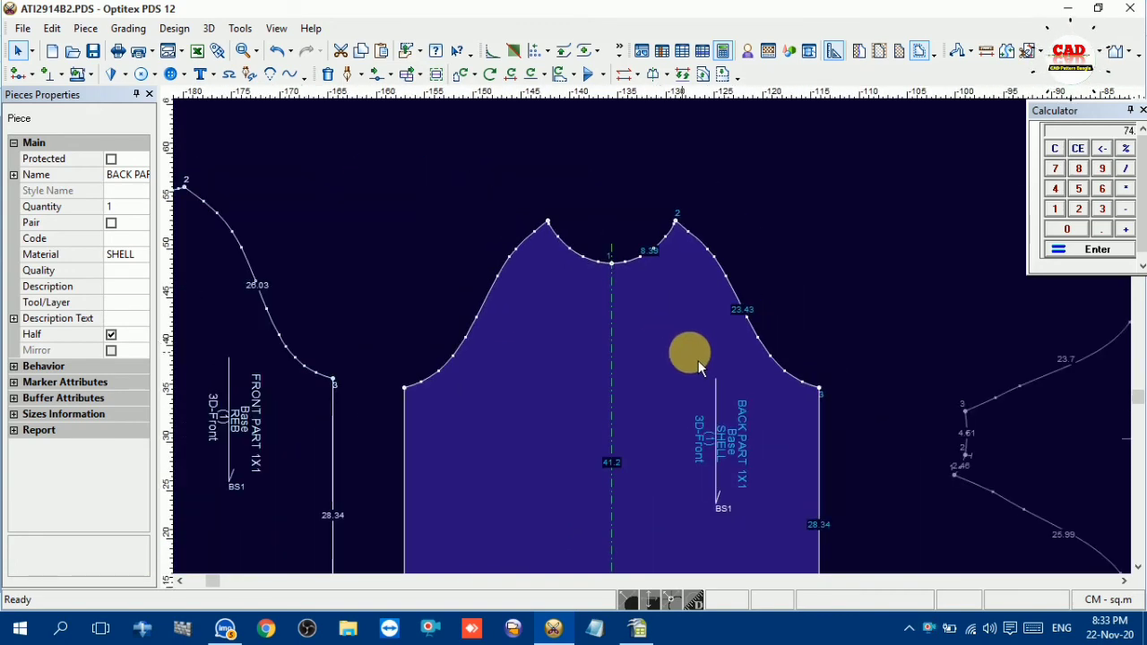
scroll(675, 338, down, 1)
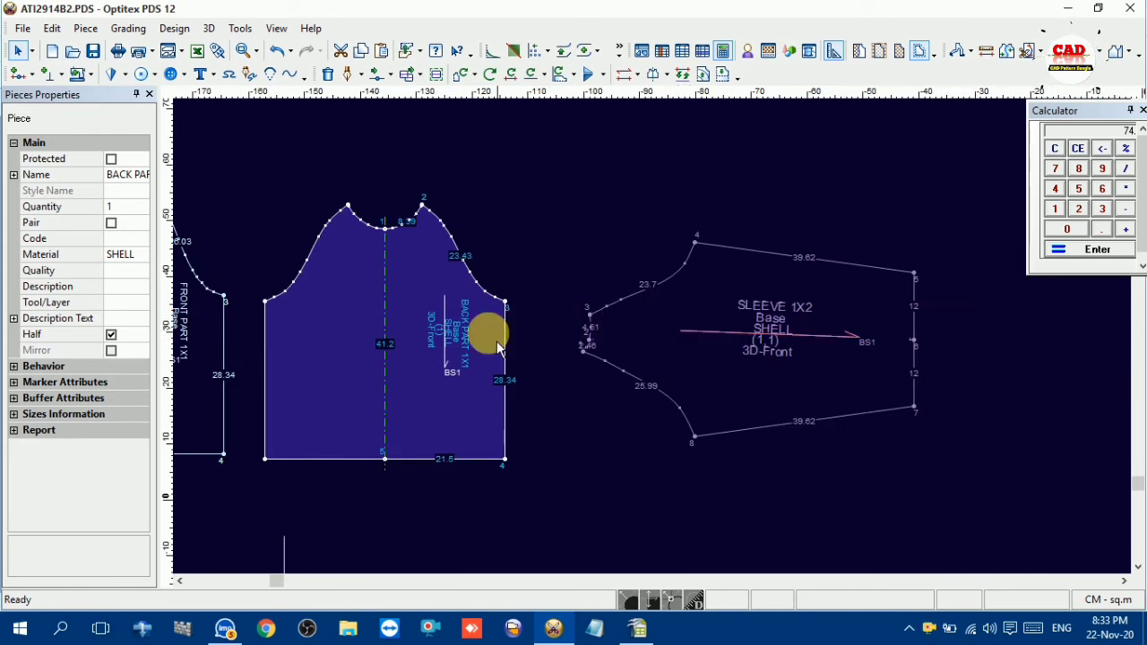
scroll(624, 385, down, 1)
scroll(638, 376, up, 2)
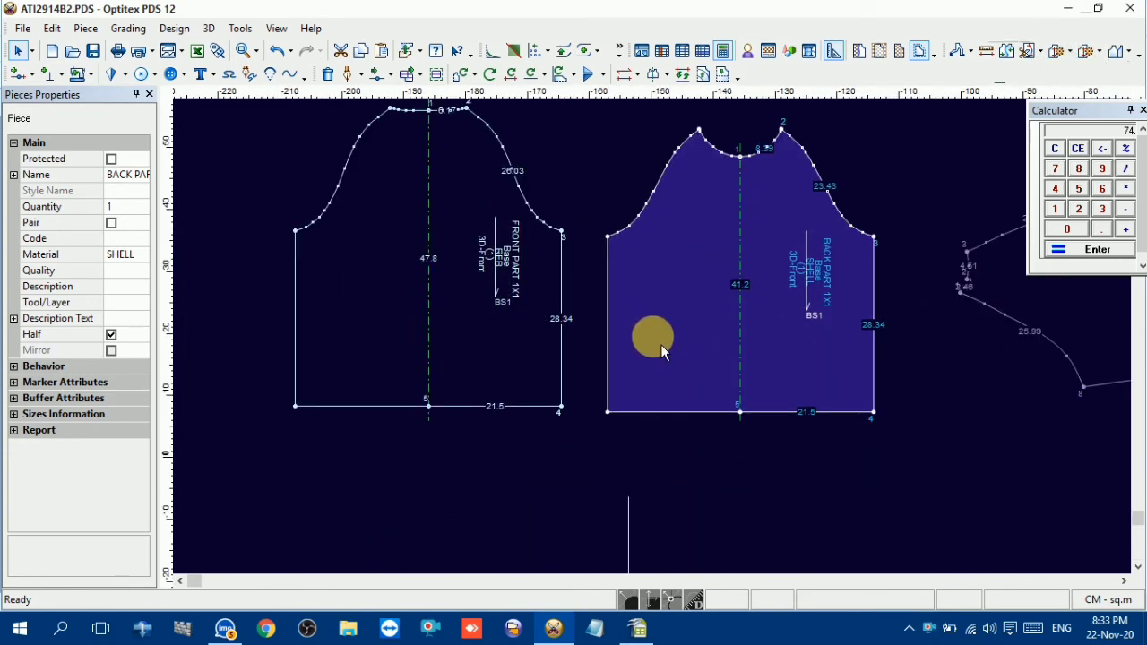
Rename the Base size as 10-11 in the Sizes Table, using the size given in the OpenOffice Calc measurement sheet
click(524, 304)
scroll(663, 347, down, 1)
scroll(656, 349, up, 1)
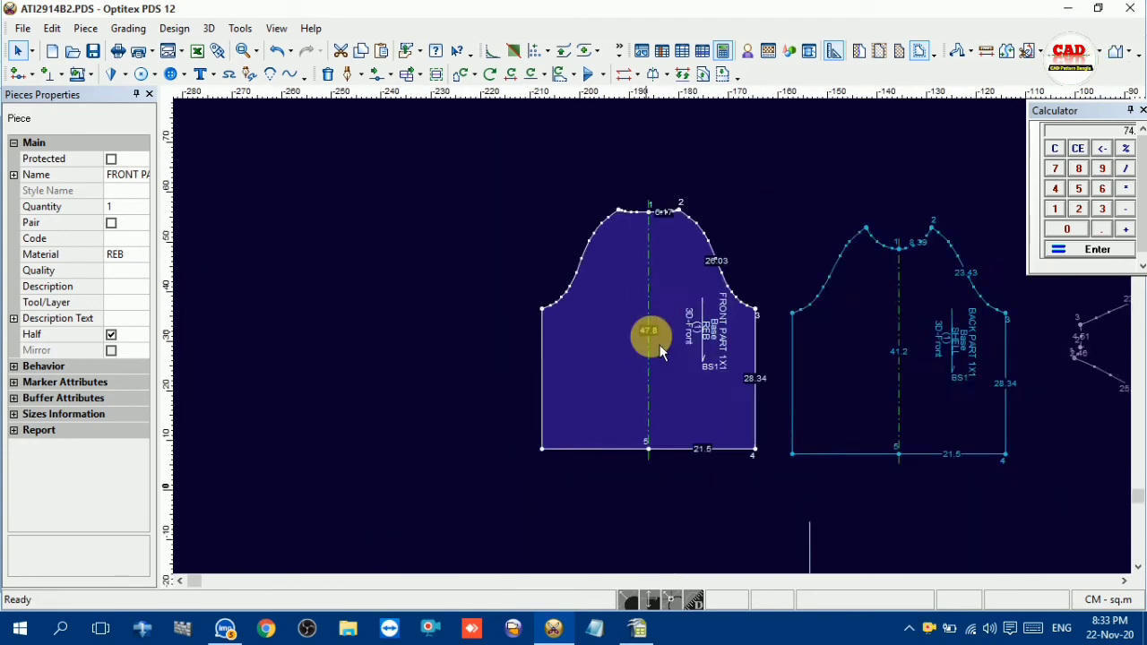
click(128, 28)
click(151, 51)
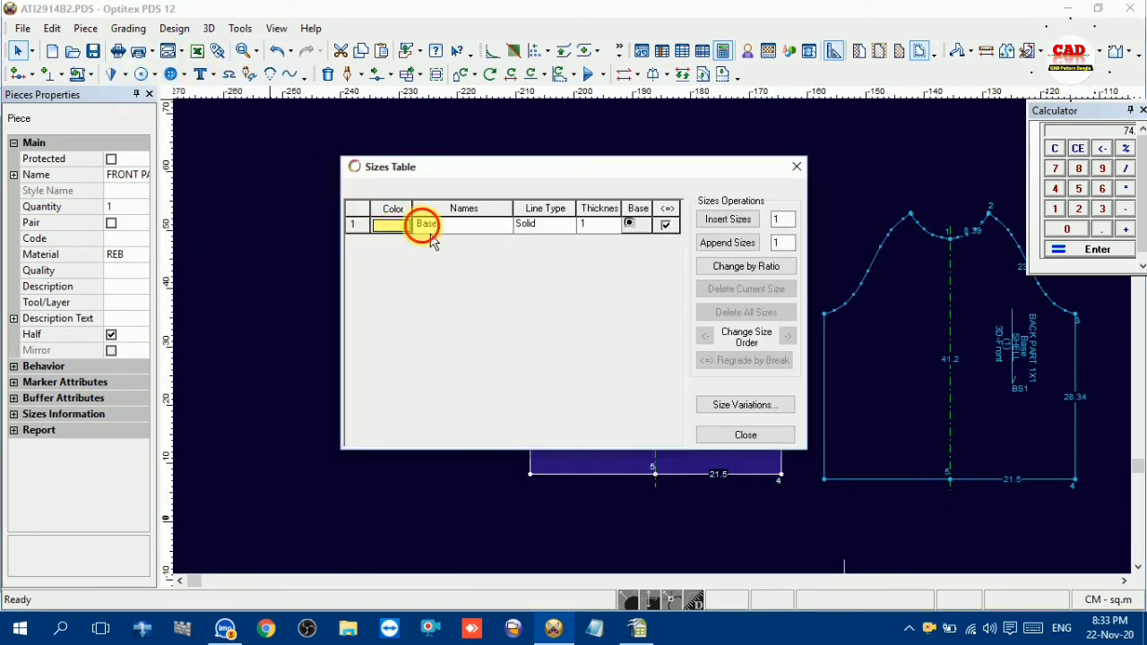
click(426, 224)
click(357, 226)
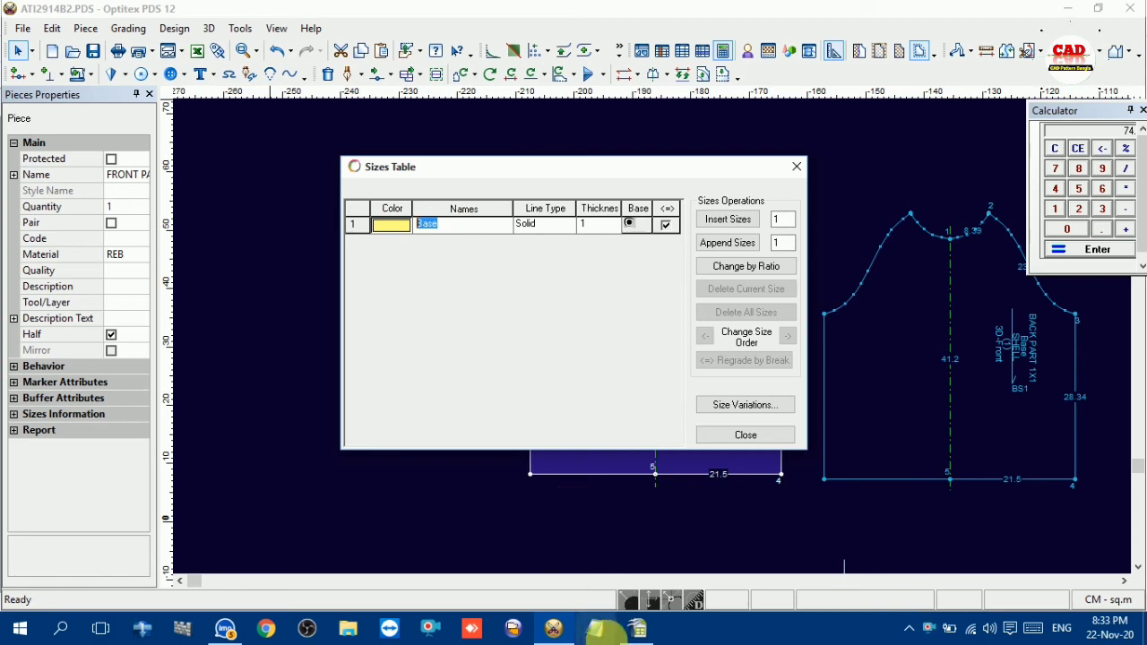
mouse_move(638, 628)
click(720, 533)
scroll(730, 474, up, 2)
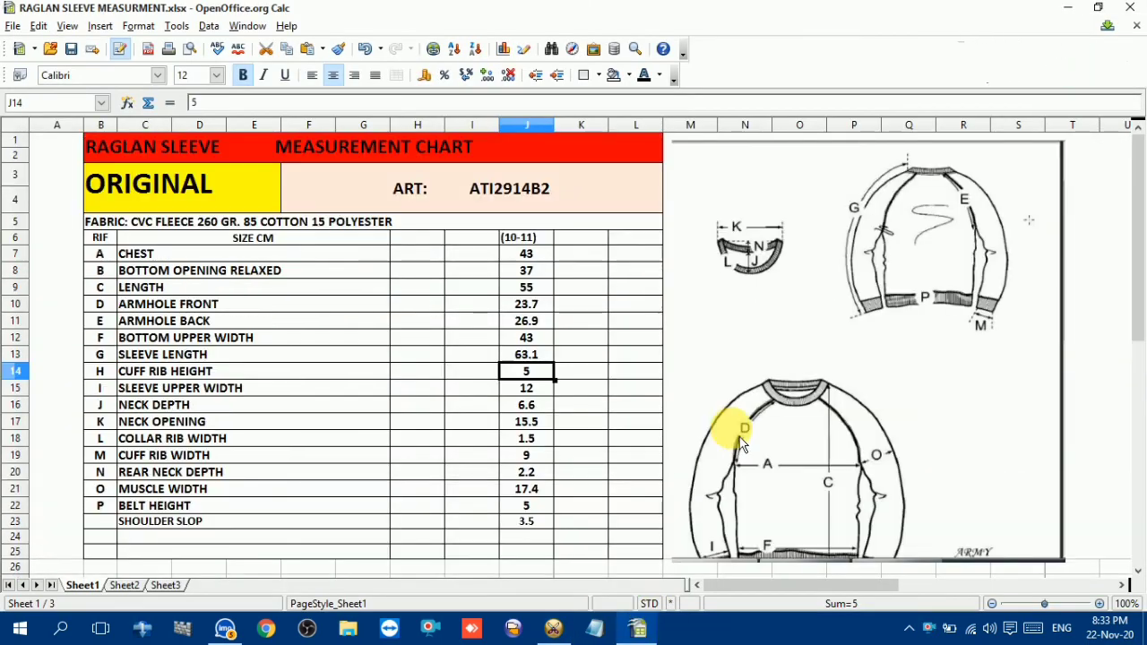
click(631, 630)
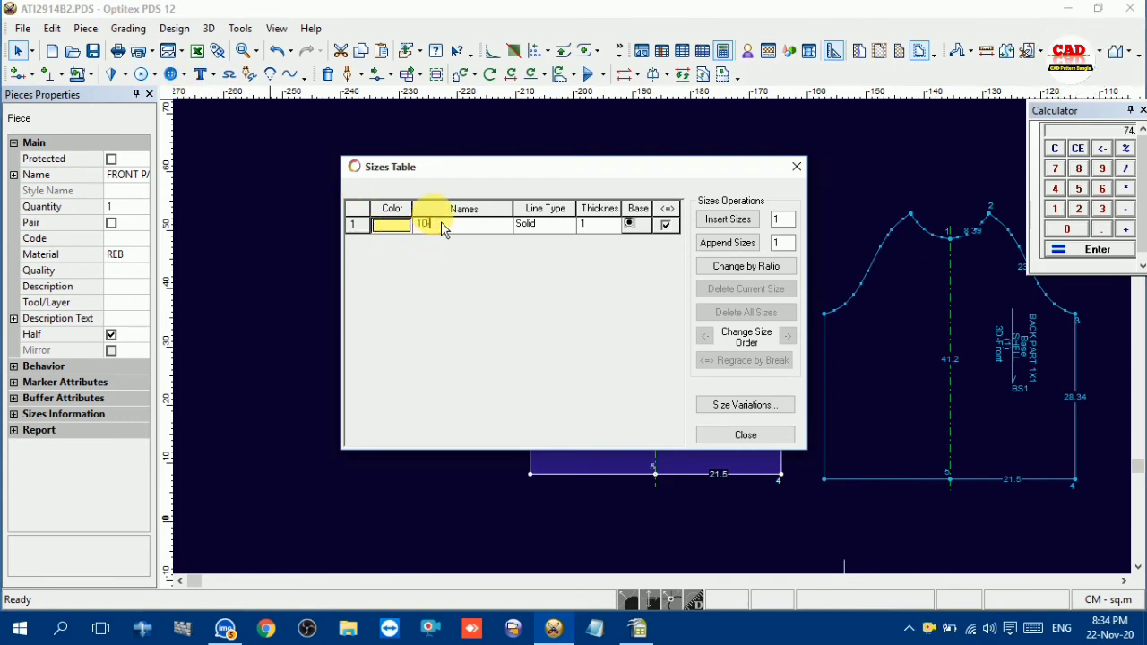
text(-11)
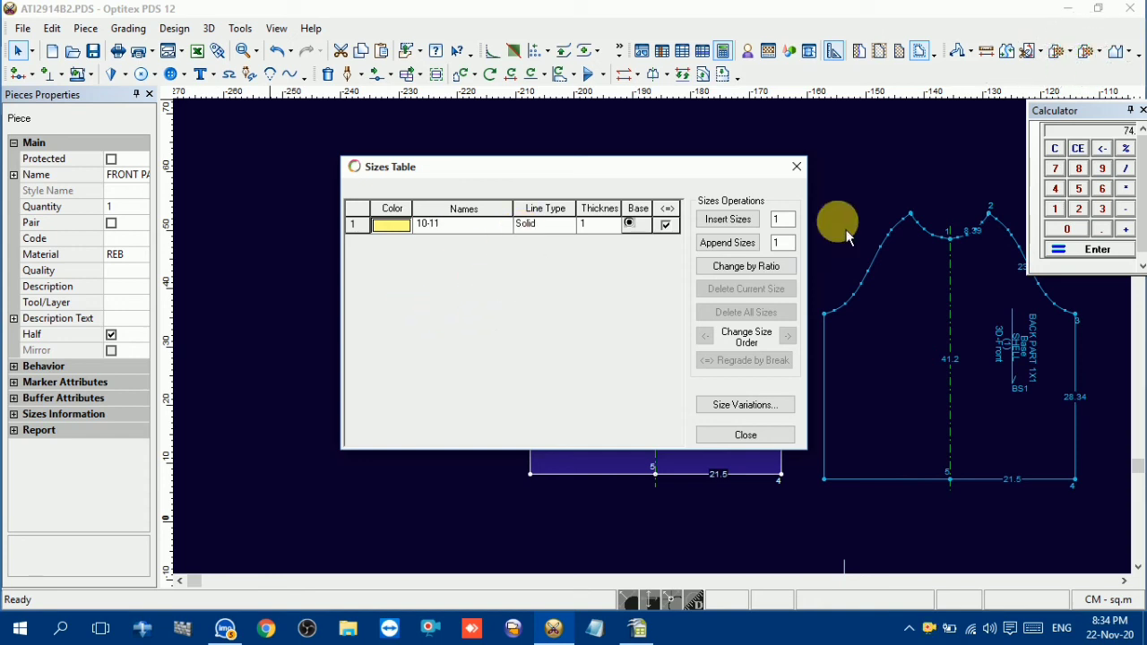
key(Tab)
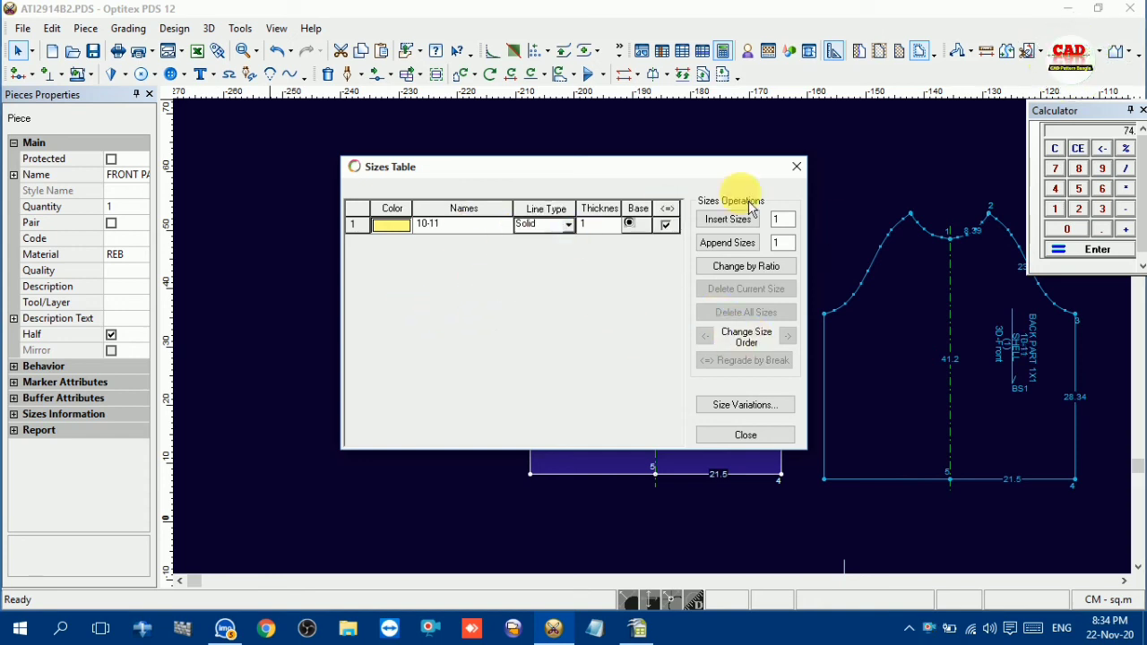
click(797, 167)
scroll(660, 344, up, 3)
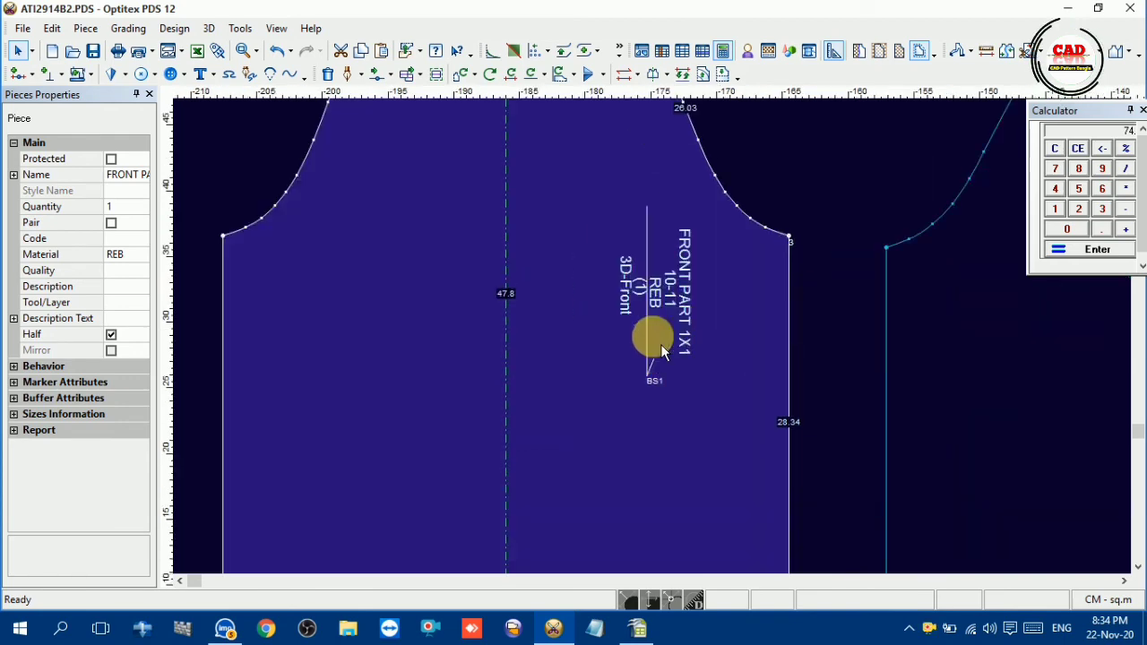
scroll(660, 349, down, 2)
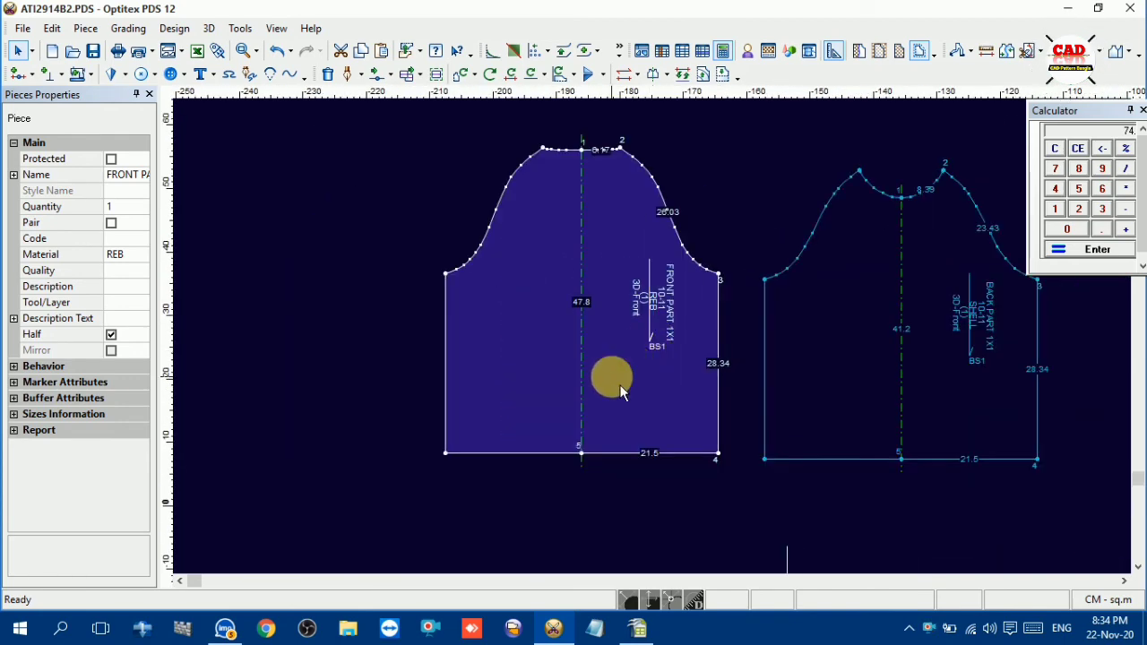
Consult the raglan measurement chart in OpenOffice Calc, and add a 1 cm seam allowance around the whole front piece in Optitex PDS
scroll(674, 362, down, 5)
mouse_move(653, 632)
click(674, 607)
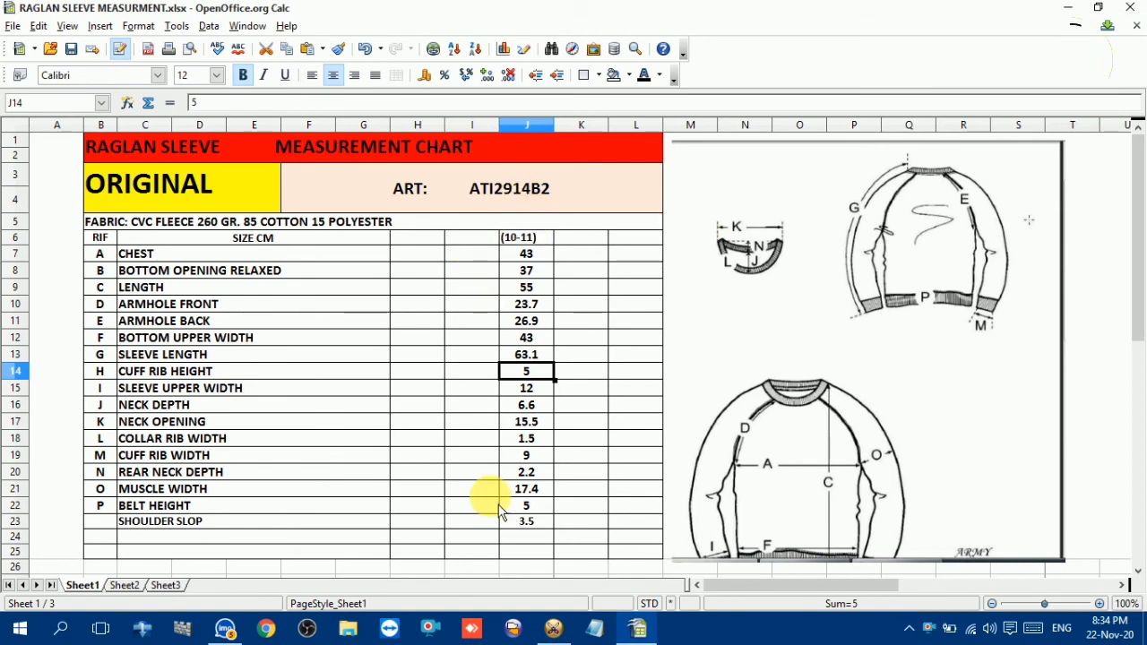
click(606, 633)
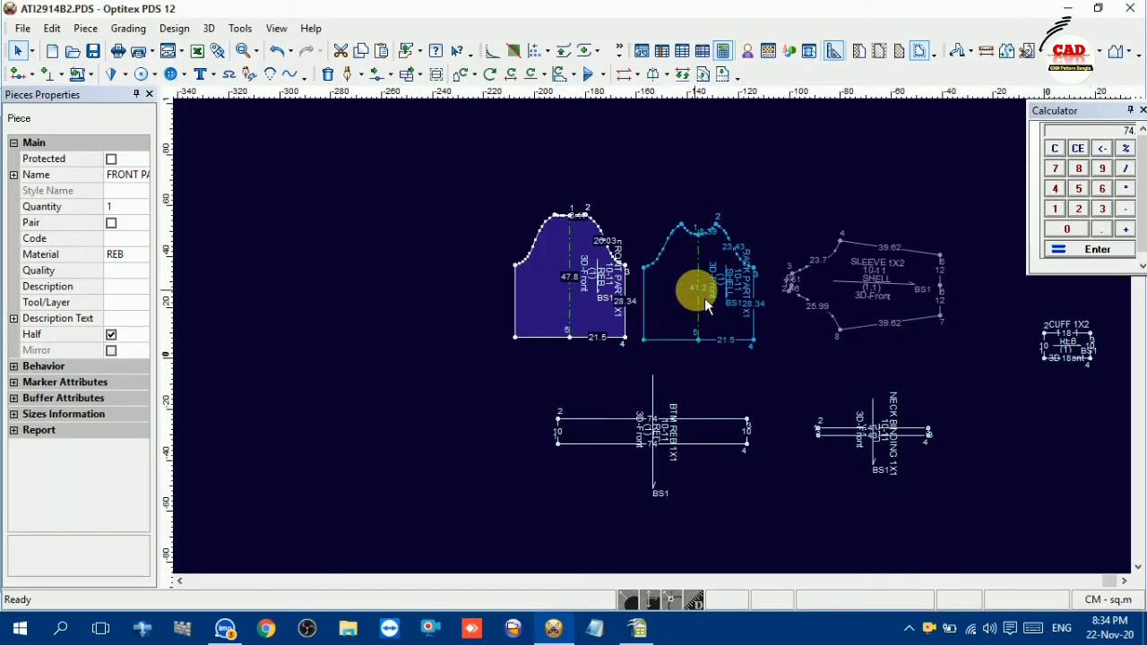
click(680, 291)
scroll(680, 291, up, 1)
scroll(660, 344, up, 1)
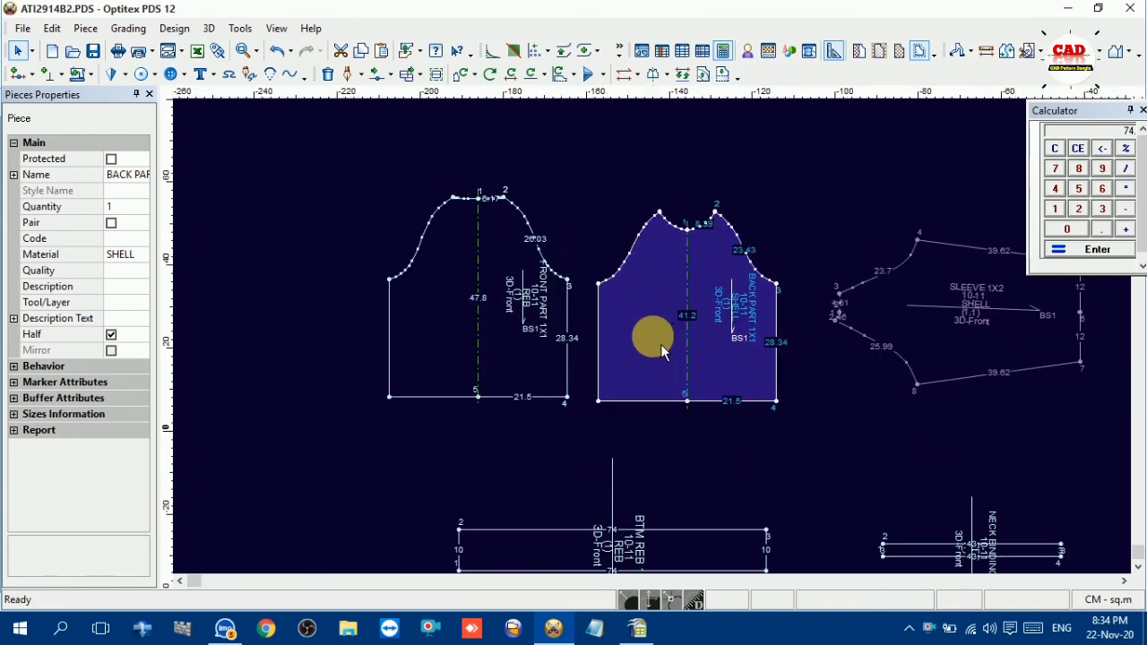
click(77, 74)
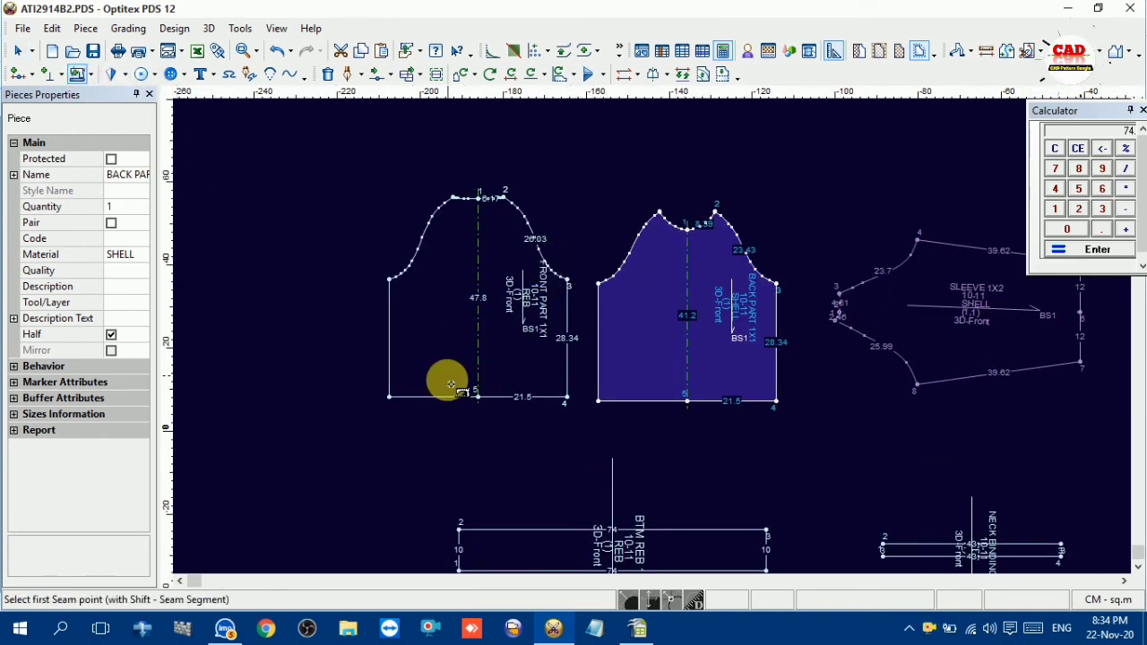
click(391, 396)
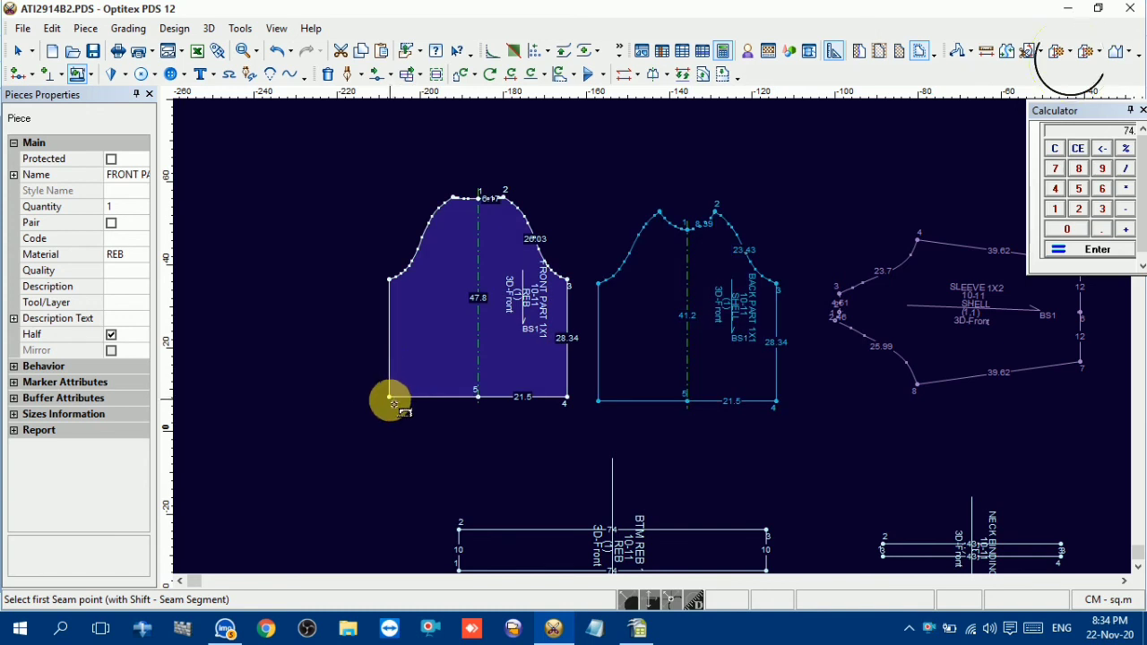
click(567, 398)
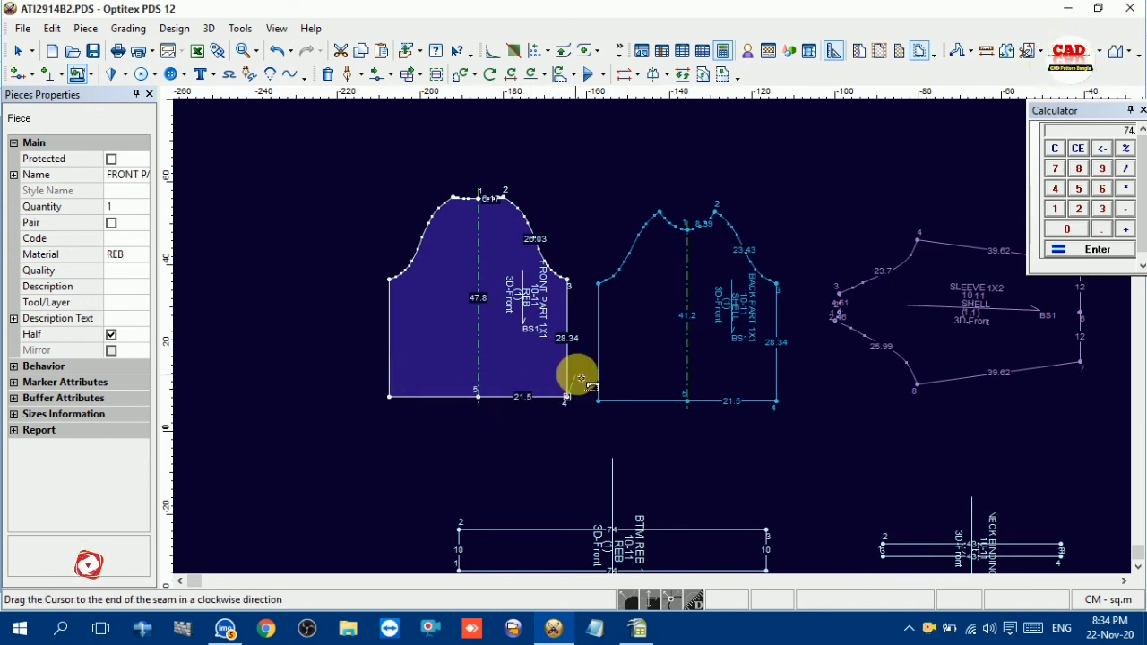
click(566, 399)
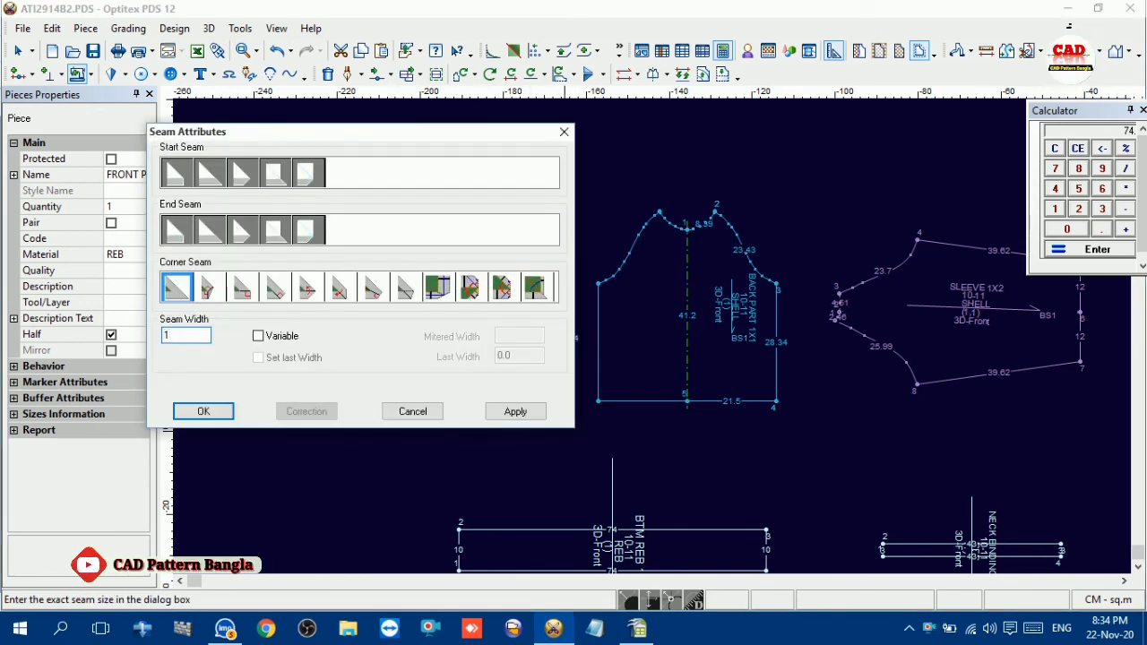
key(Return)
scroll(492, 297, up, 4)
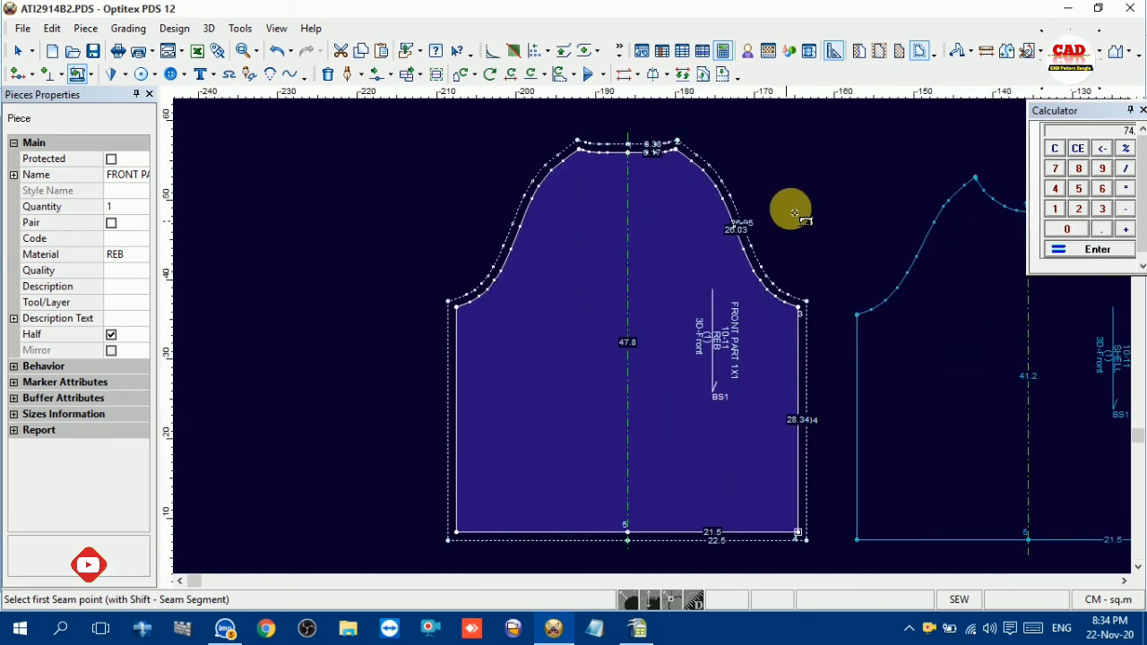
Add a 1 cm seam allowance around the whole back piece, starting from its bottom centre point
scroll(788, 407, down, 2)
scroll(680, 353, down, 1)
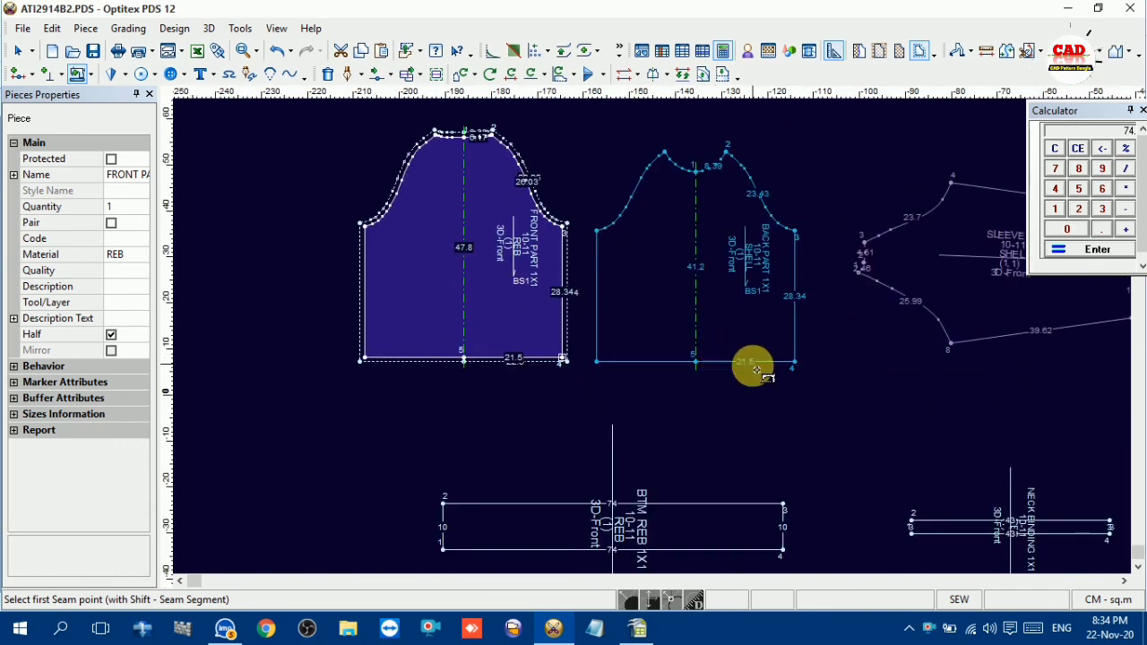
click(695, 362)
drag(708, 370, 692, 360)
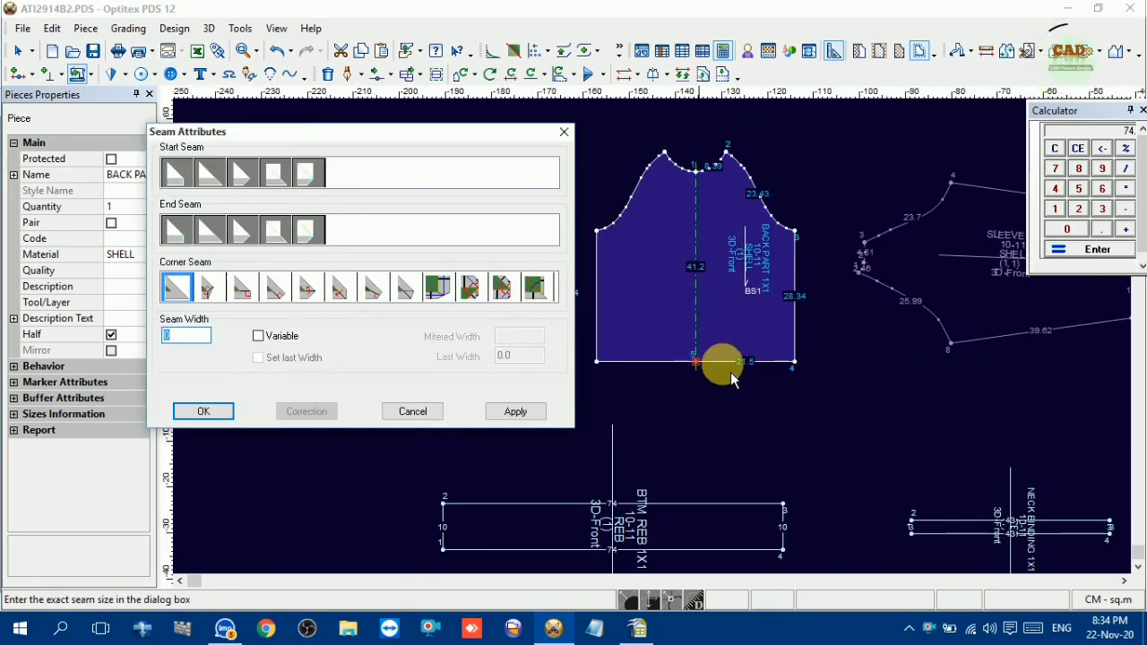
key(Return)
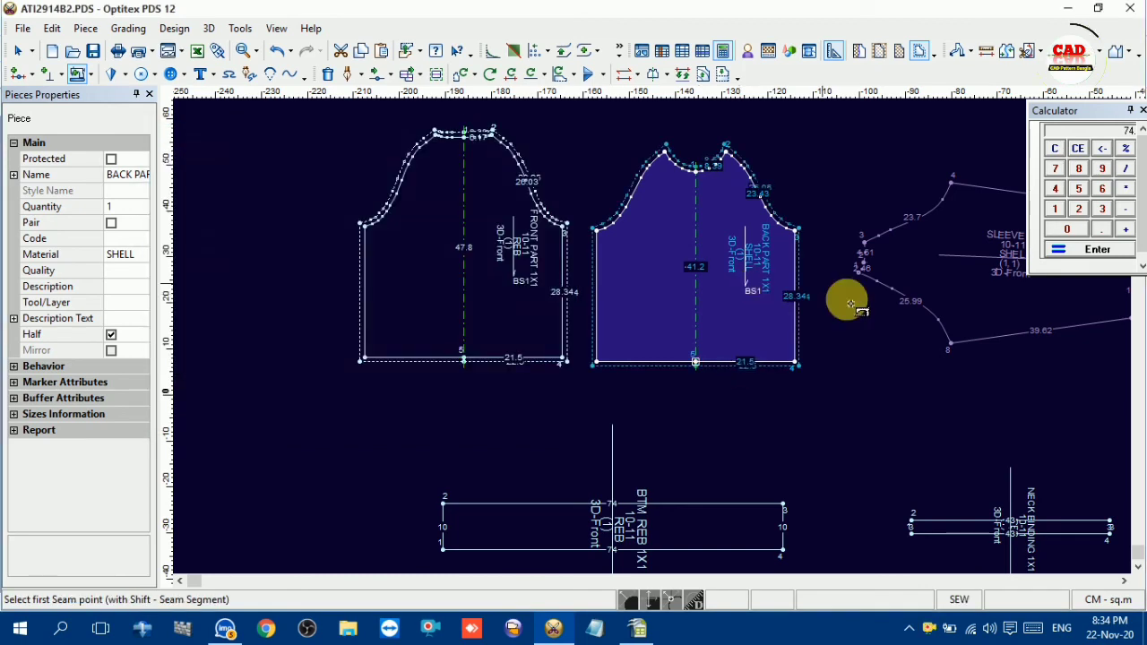
Add a 1 cm seam allowance around the whole sleeve piece, starting from the lower corner of its neck edge
scroll(647, 335, up, 3)
click(512, 304)
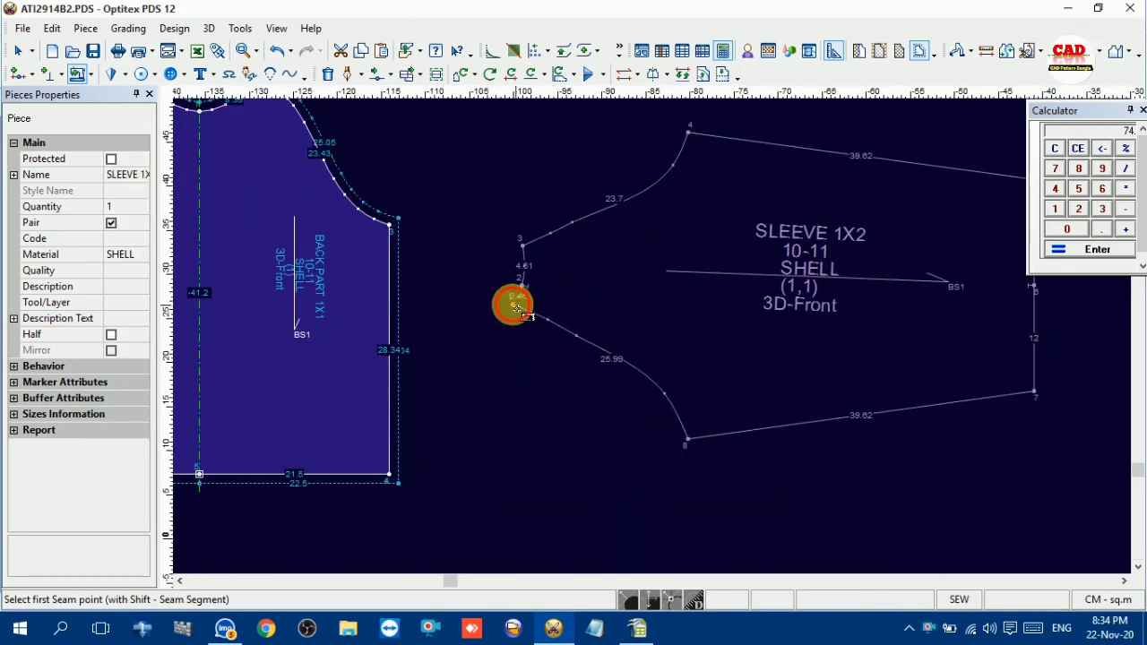
drag(511, 302, 526, 324)
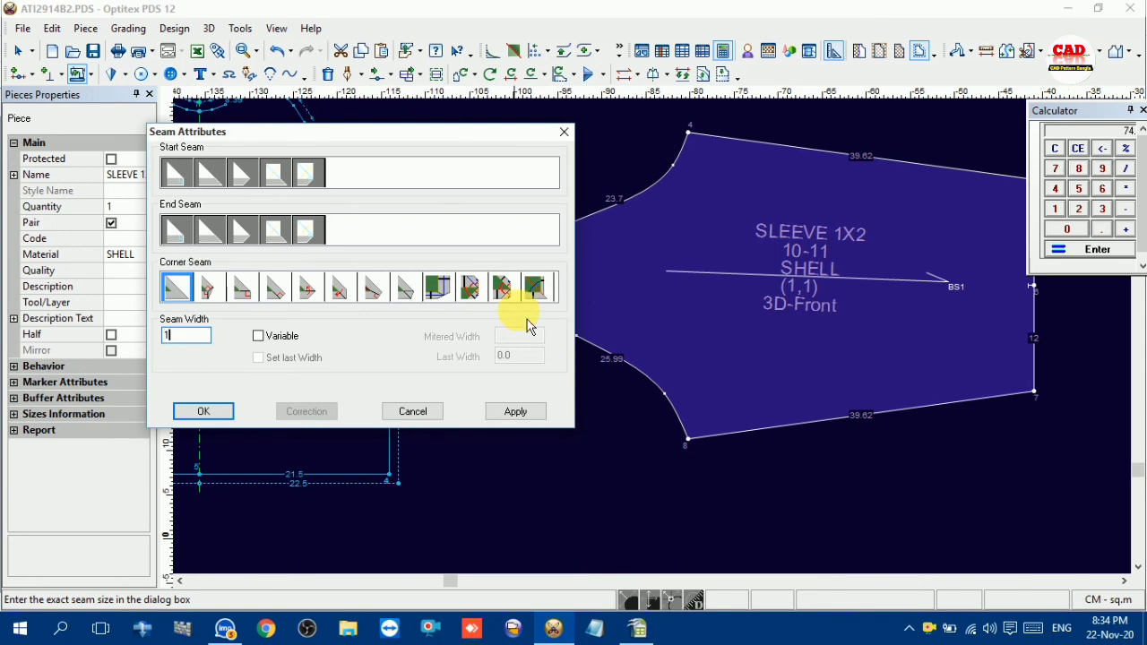
key(Return)
scroll(654, 349, down, 4)
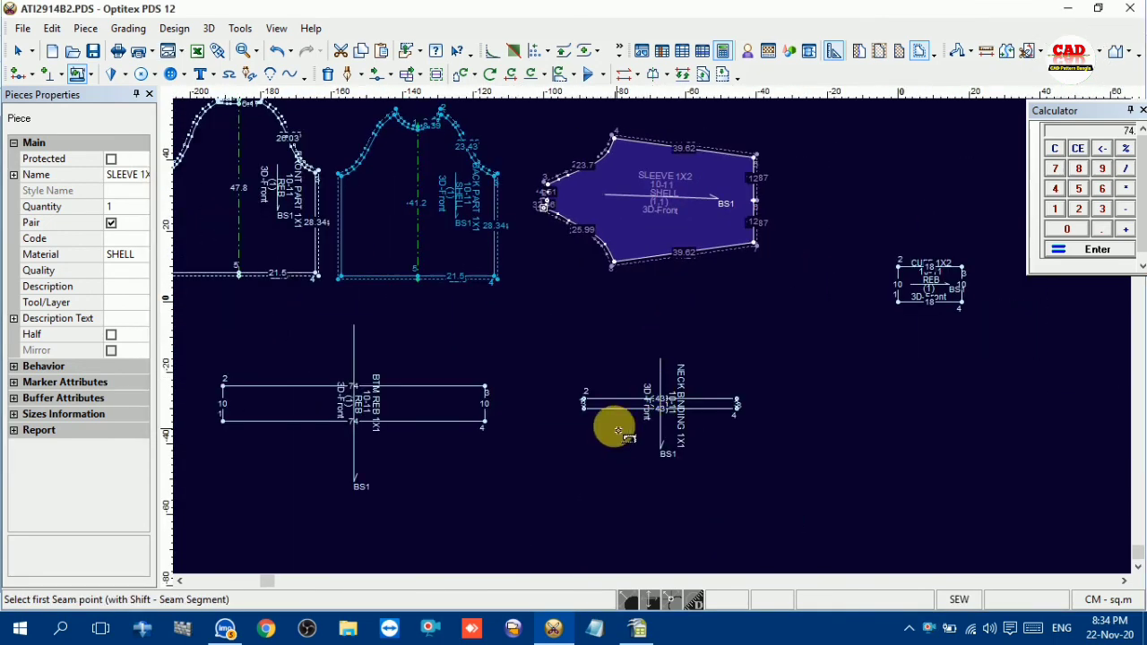
Add a 1 cm seam allowance around the full outlines of the BTM REB and NECK BINDING pieces
scroll(615, 428, up, 3)
click(725, 313)
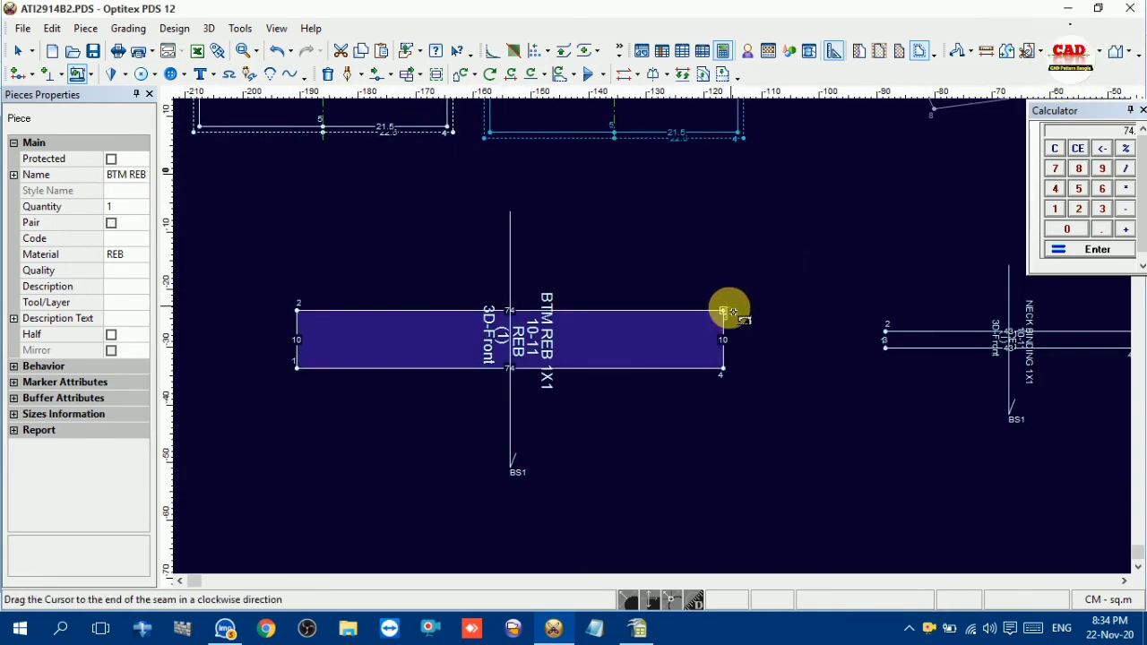
drag(726, 311, 740, 329)
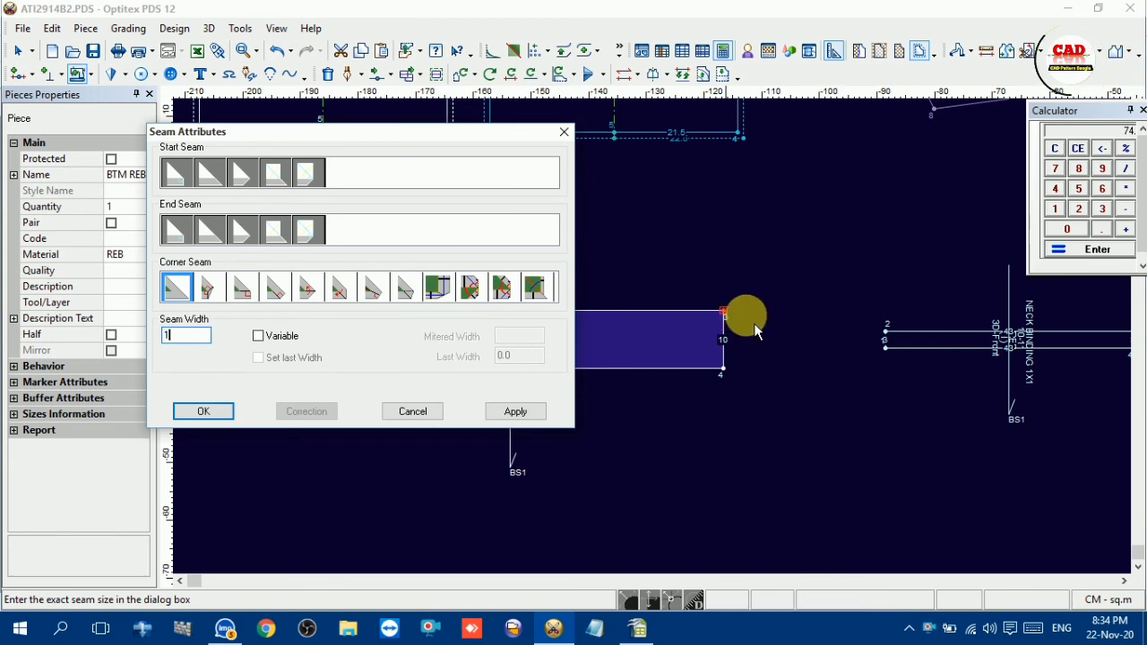
key(Return)
click(886, 333)
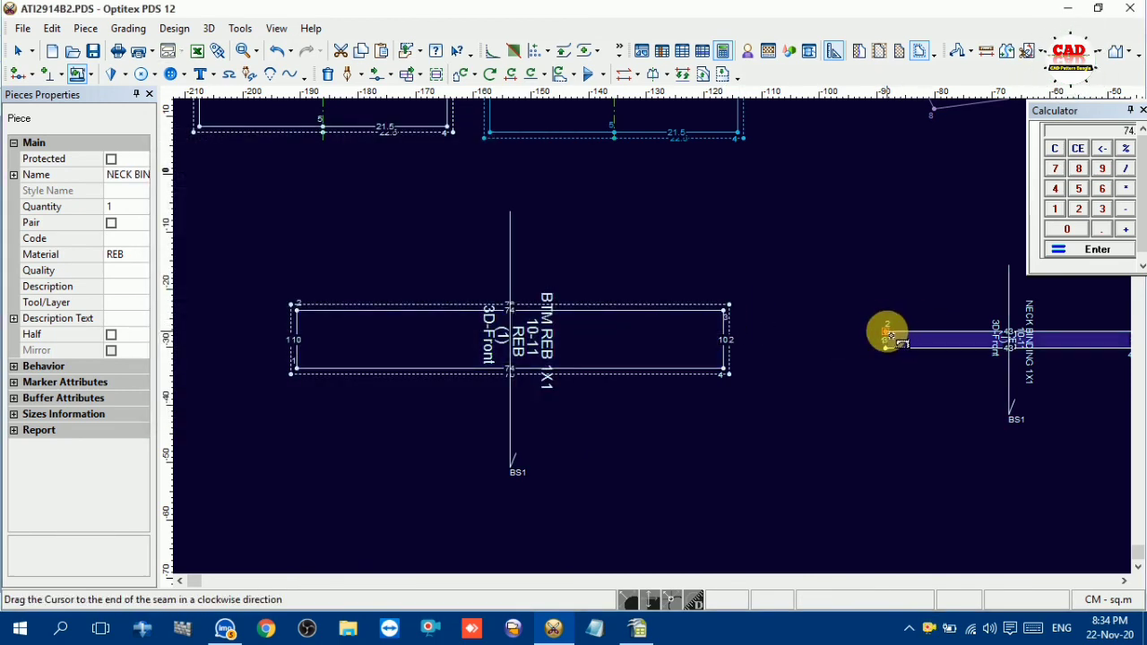
drag(894, 339, 898, 348)
key(Return)
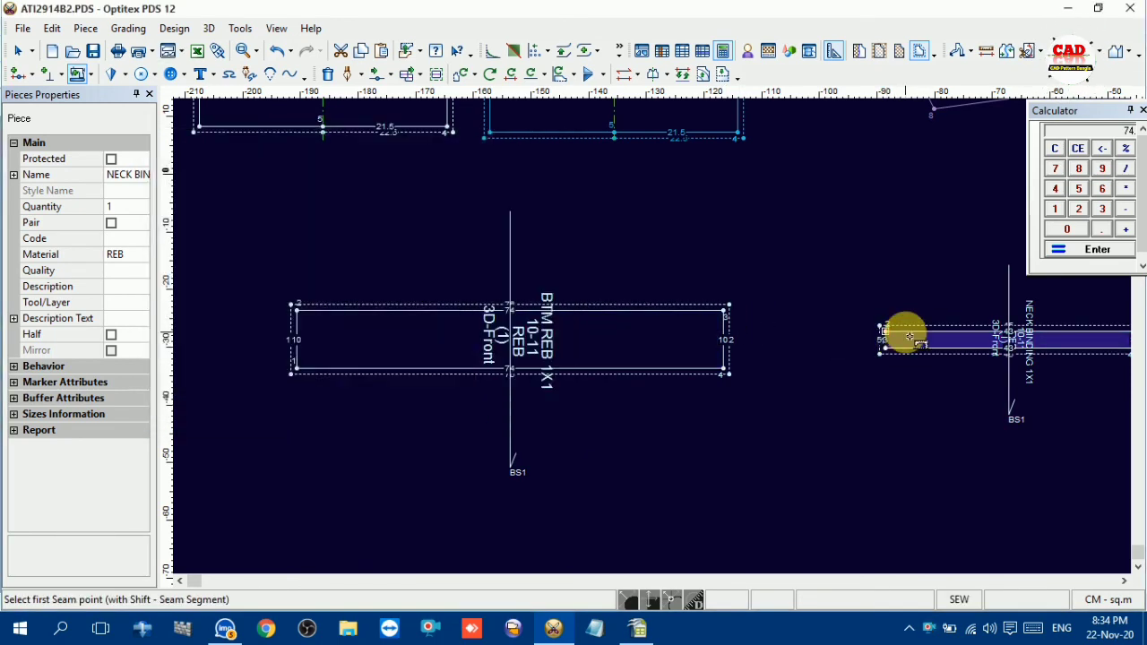
Add a 1 cm seam allowance around the whole CUFF piece, starting from its upper-left corner
scroll(1069, 301, down, 5)
scroll(833, 221, up, 4)
scroll(657, 341, up, 2)
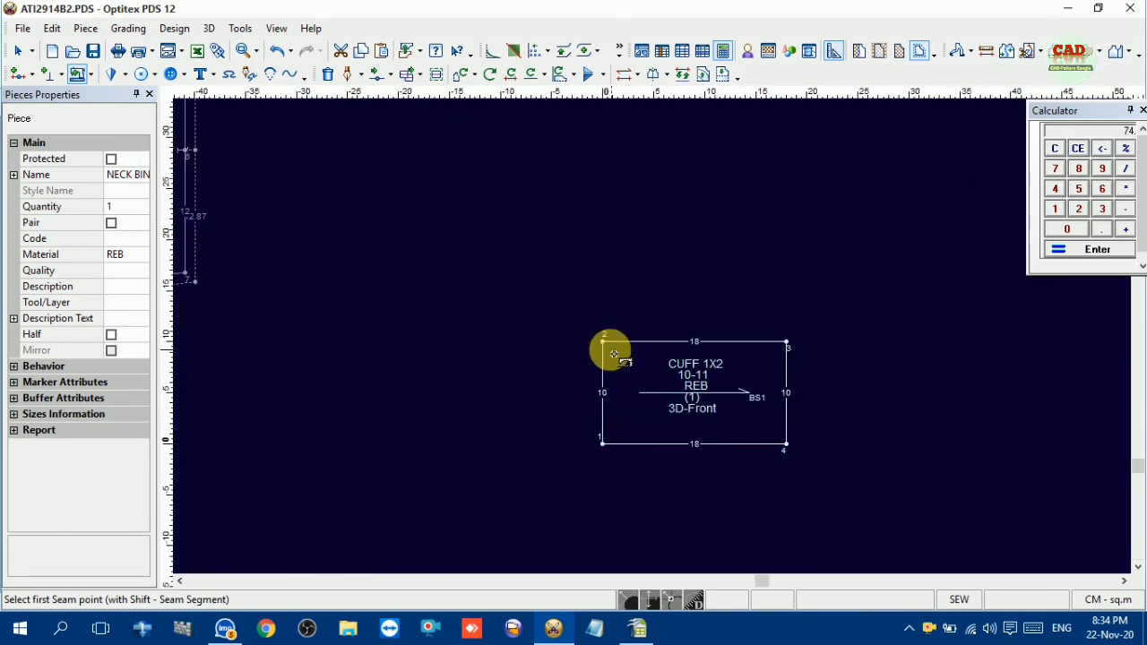
click(603, 342)
drag(606, 343, 615, 358)
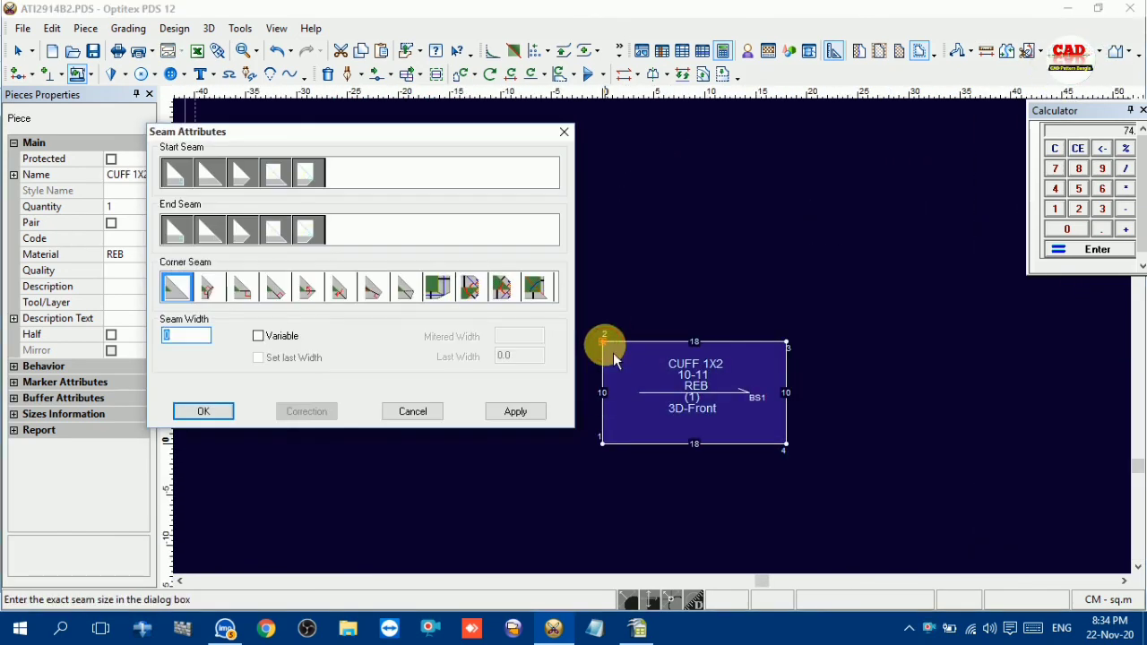
key(Return)
scroll(632, 343, down, 5)
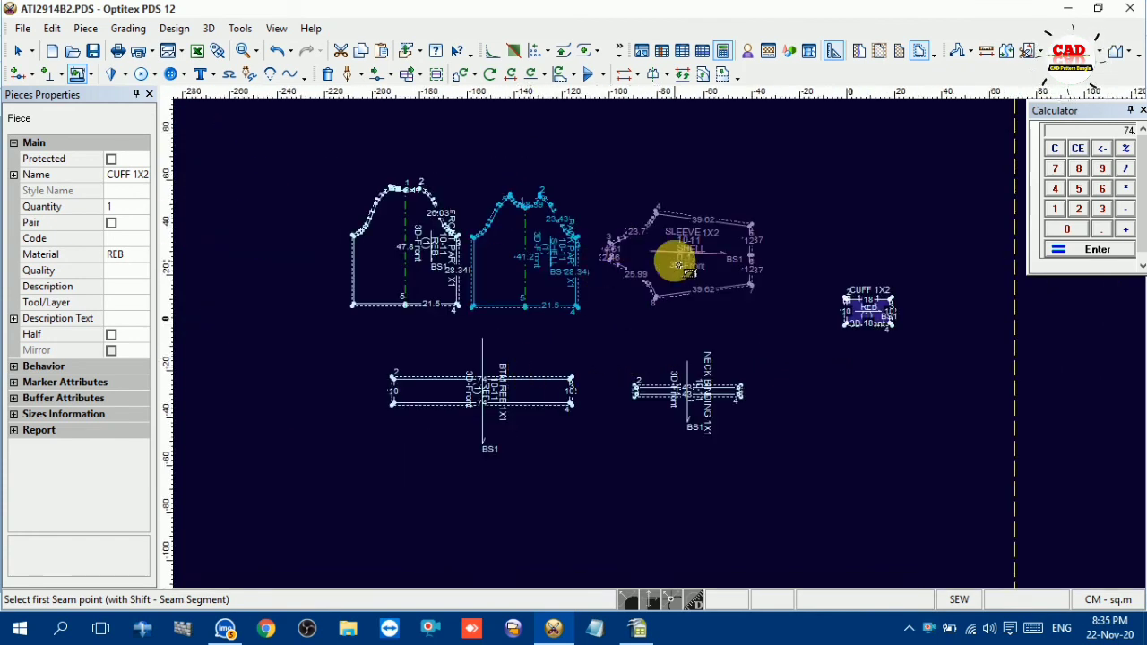
Move the sleeve piece above the body pieces, and spread the front and back pieces farther apart
drag(672, 261, 476, 175)
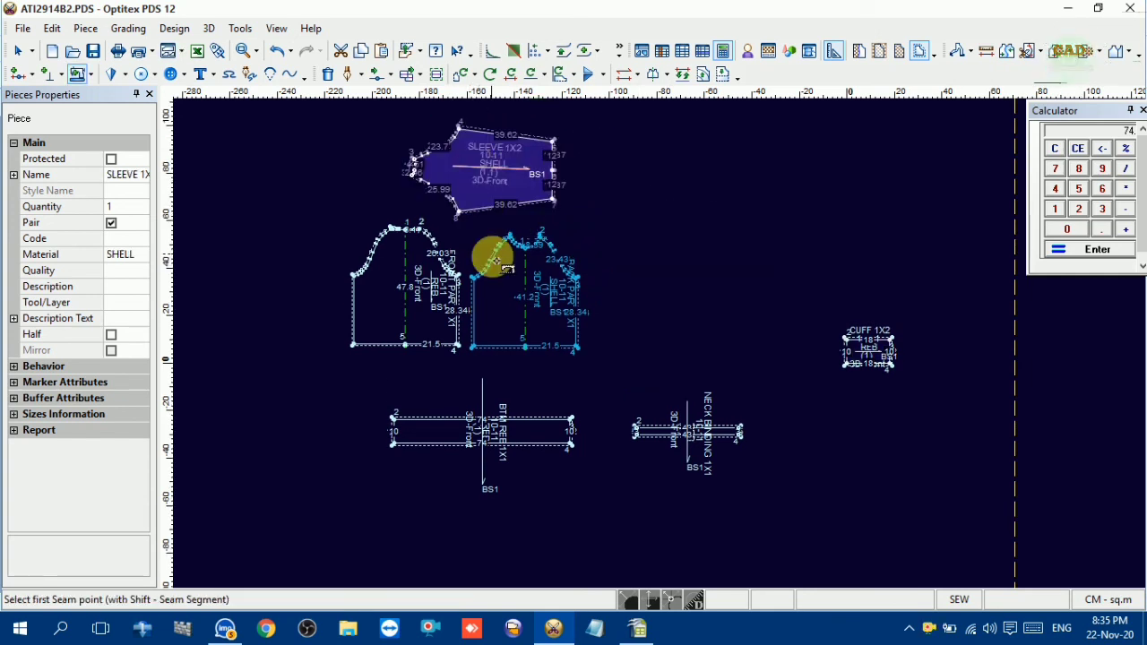
drag(506, 309, 565, 322)
drag(464, 311, 428, 321)
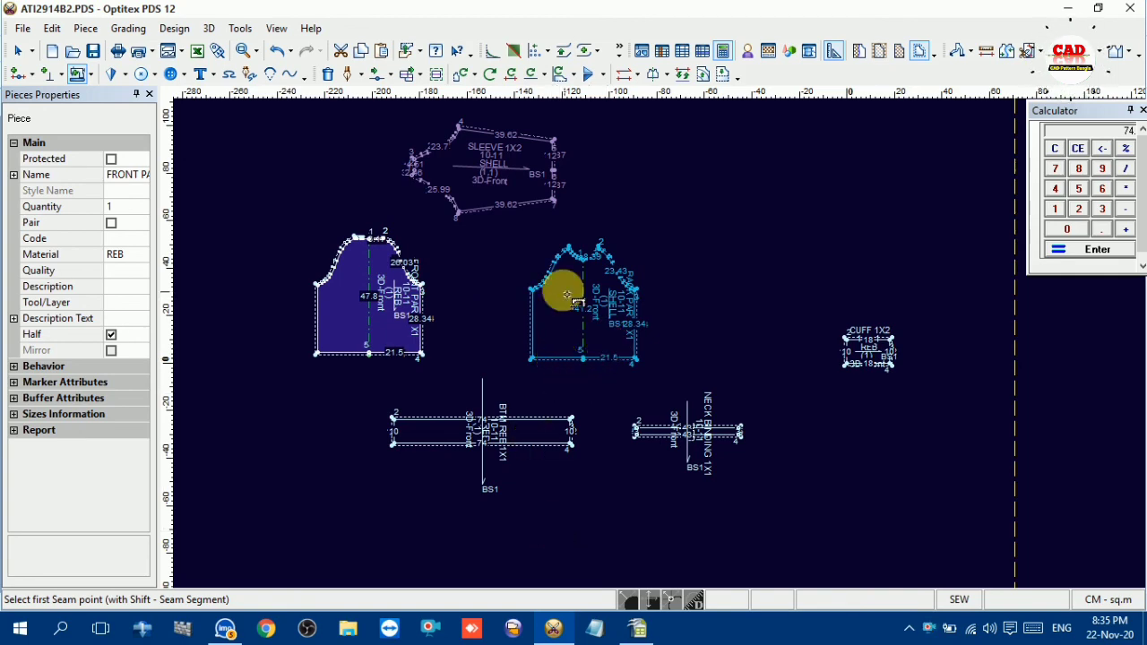
scroll(660, 340, down, 2)
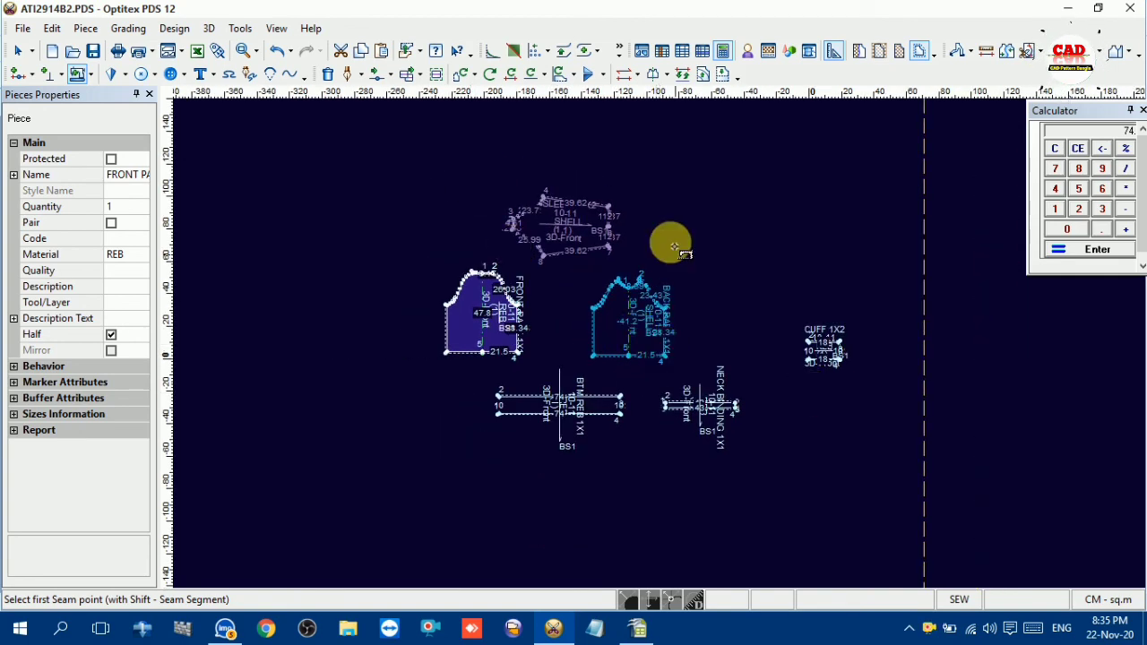
Select all six pattern pieces and show segment lengths only along their outer cut lines, hiding the inner sewing-line lengths
right_click(643, 182)
click(685, 191)
drag(404, 164, 867, 452)
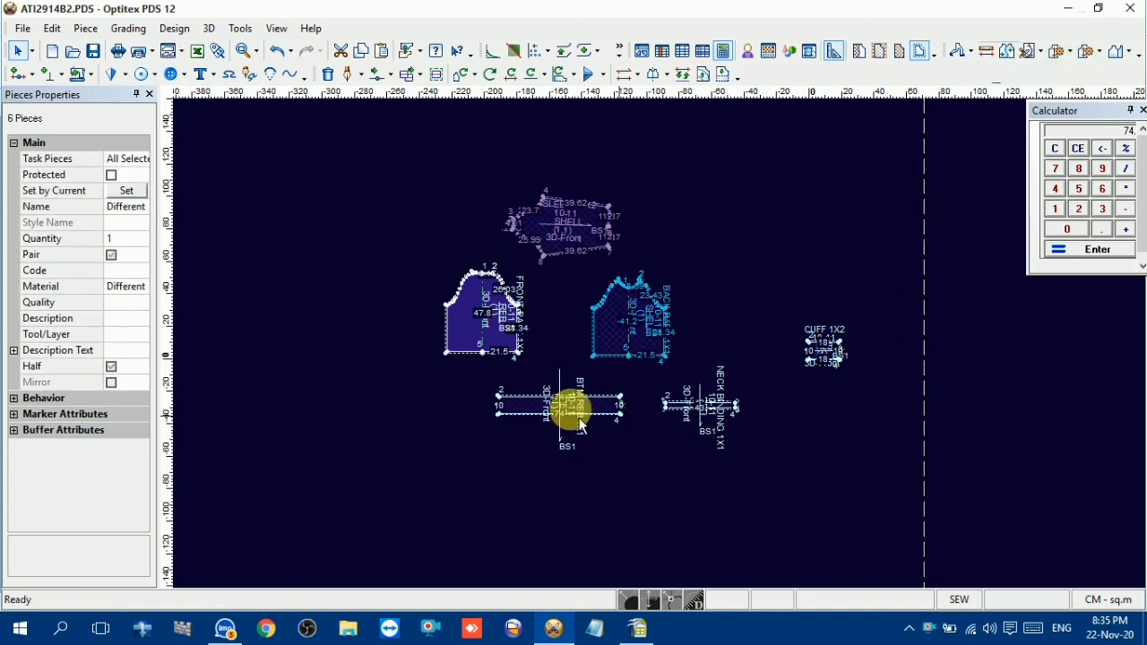
scroll(661, 341, up, 2)
scroll(668, 356, down, 1)
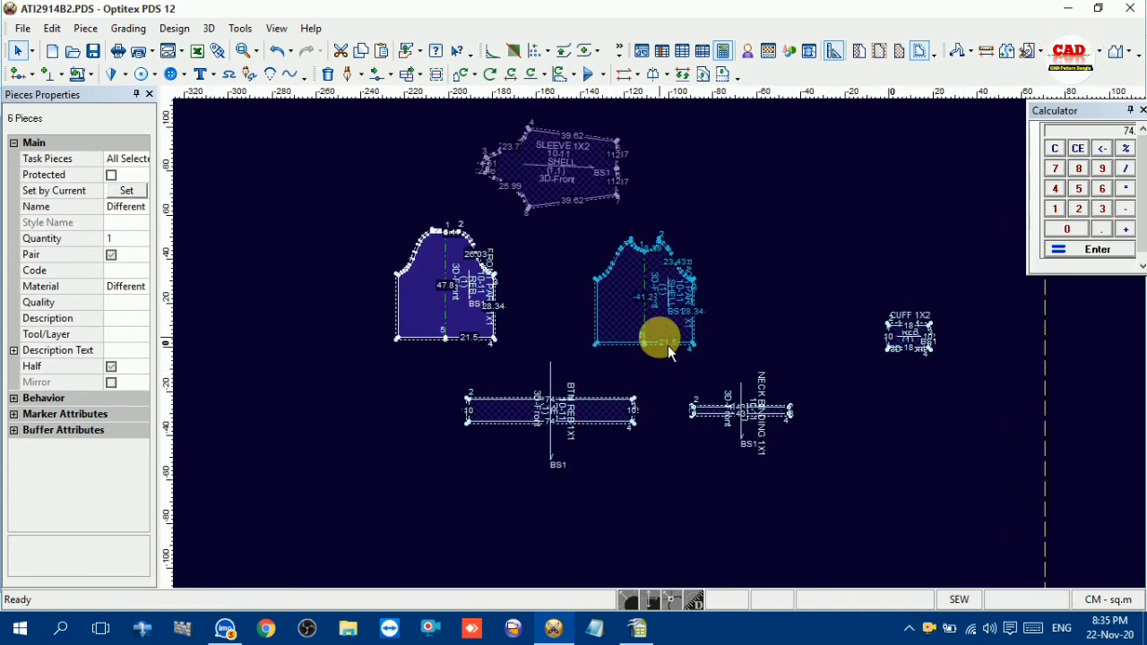
key(F10)
scroll(302, 439, down, 3)
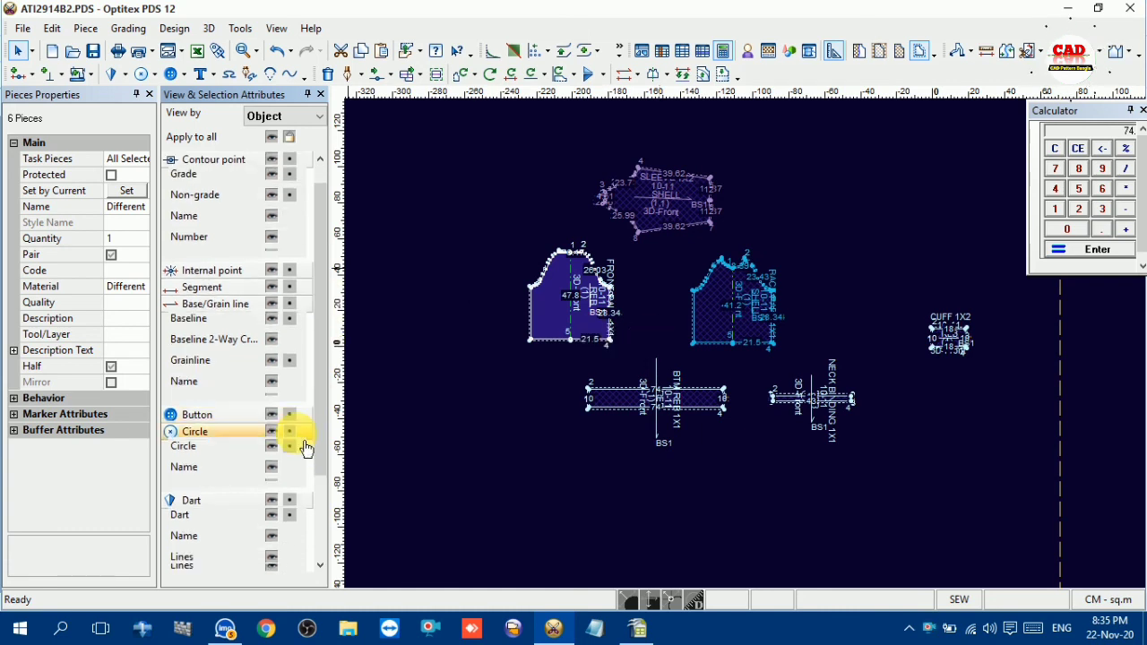
scroll(269, 440, down, 1)
scroll(269, 440, up, 4)
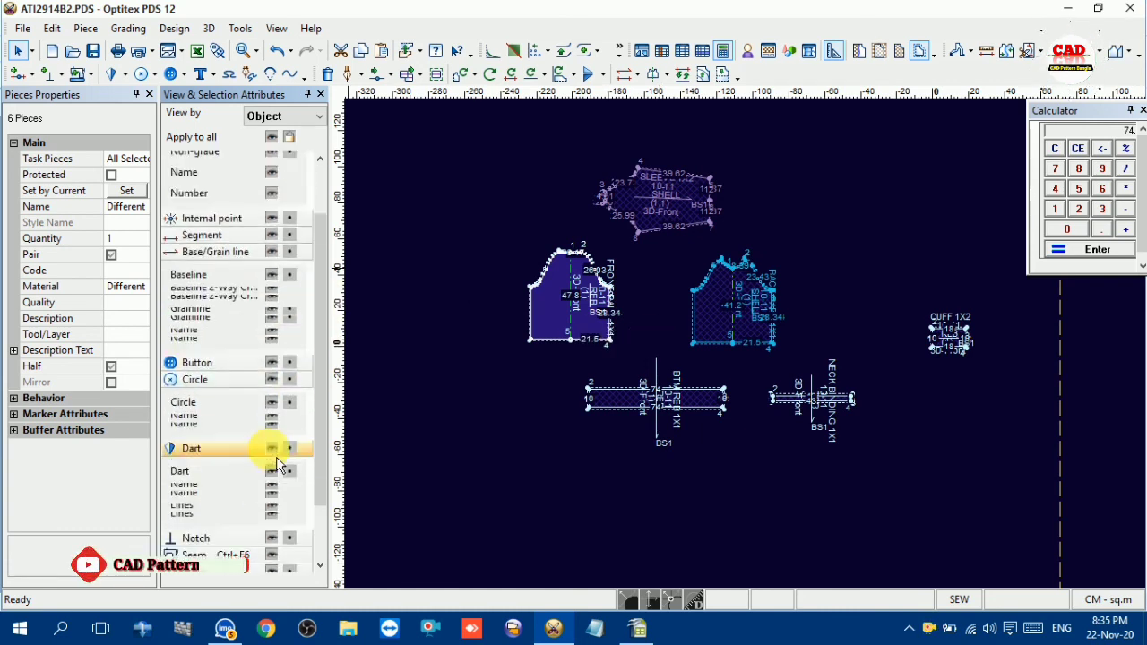
click(322, 95)
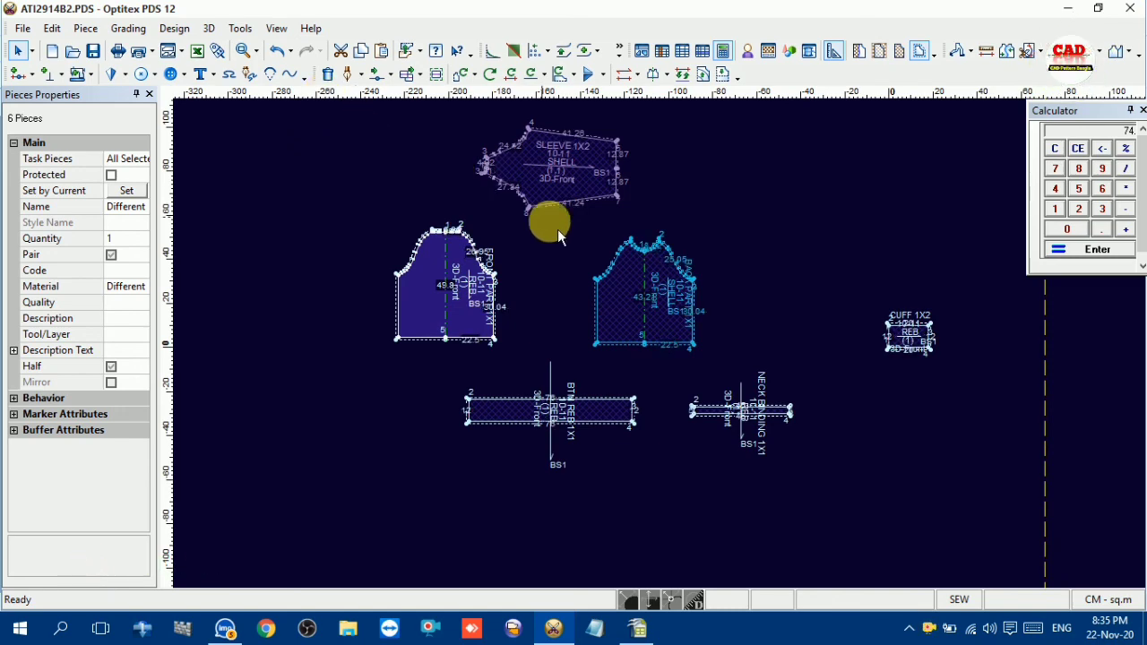
Close the Calculator to clear the work area around the pattern pieces
click(564, 196)
click(480, 318)
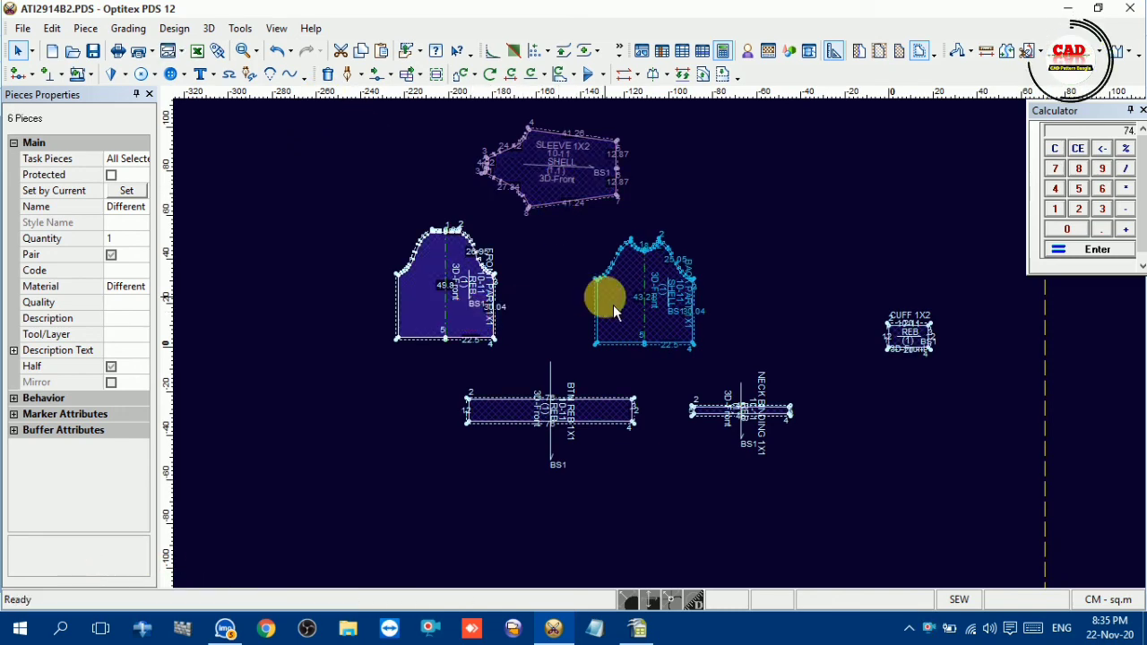
scroll(668, 351, down, 2)
scroll(873, 363, up, 1)
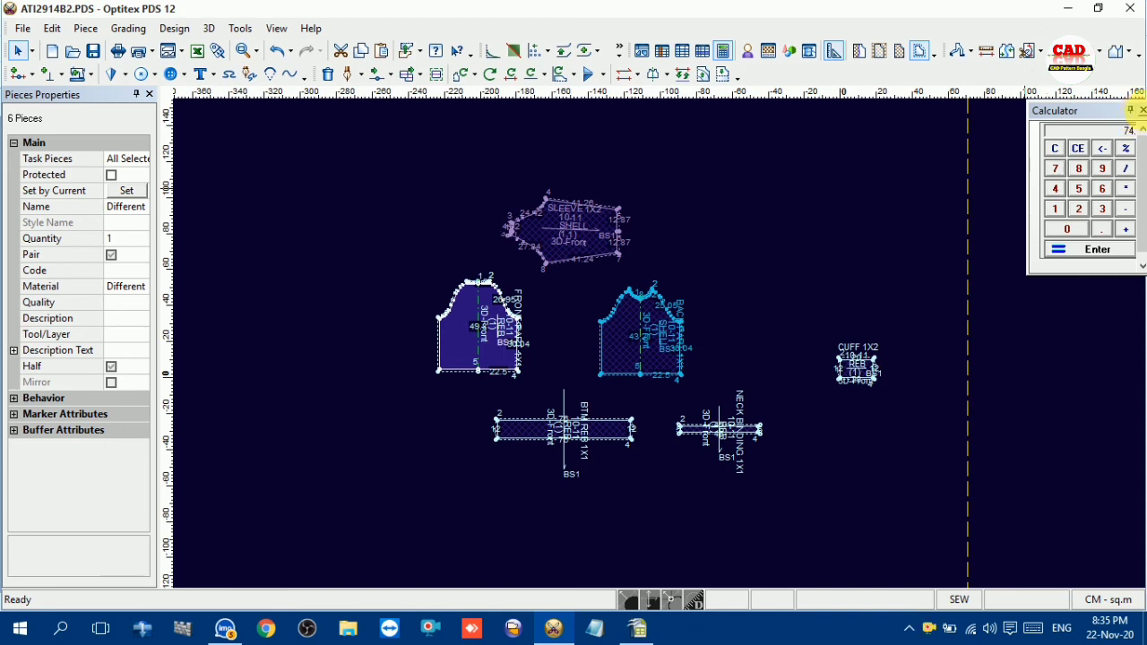
click(1141, 109)
Inspect the seam allowances of the back, front and sleeve pieces, and bring up the measurement chart in OpenOffice Calc
scroll(657, 340, up, 4)
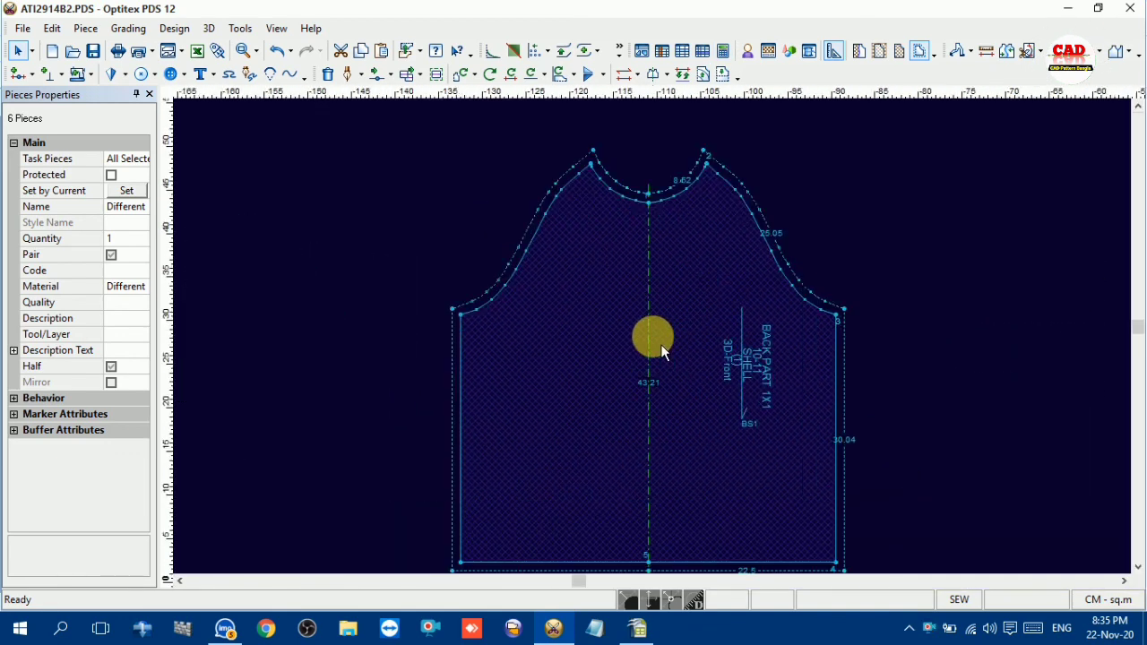
click(660, 346)
scroll(660, 346, down, 1)
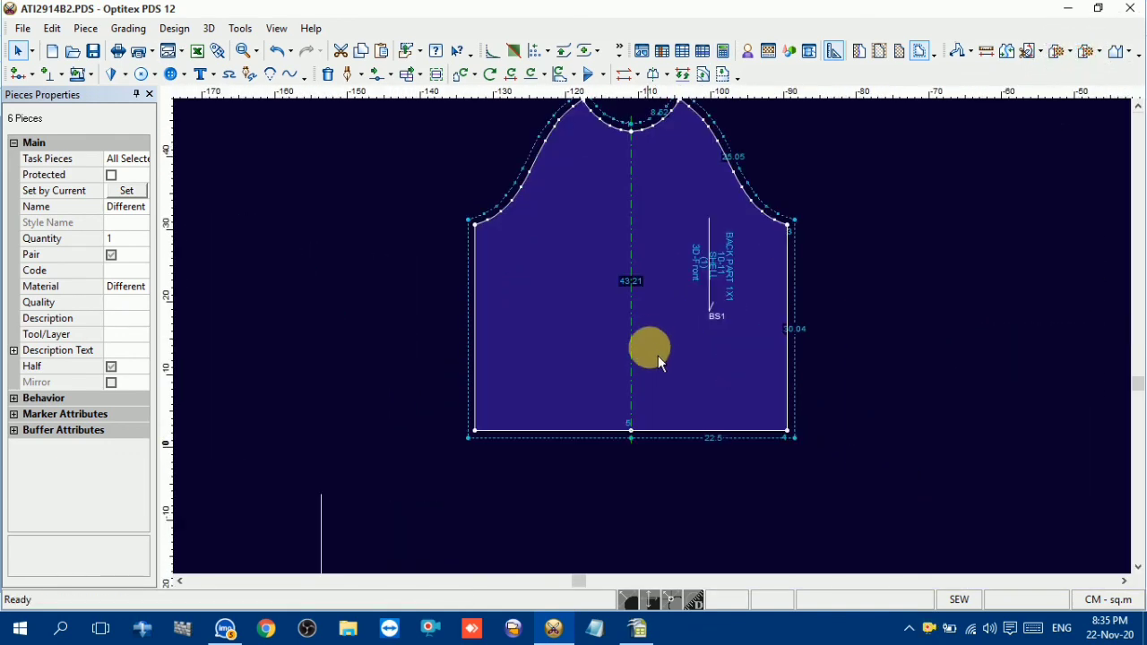
scroll(660, 347, down, 2)
click(470, 324)
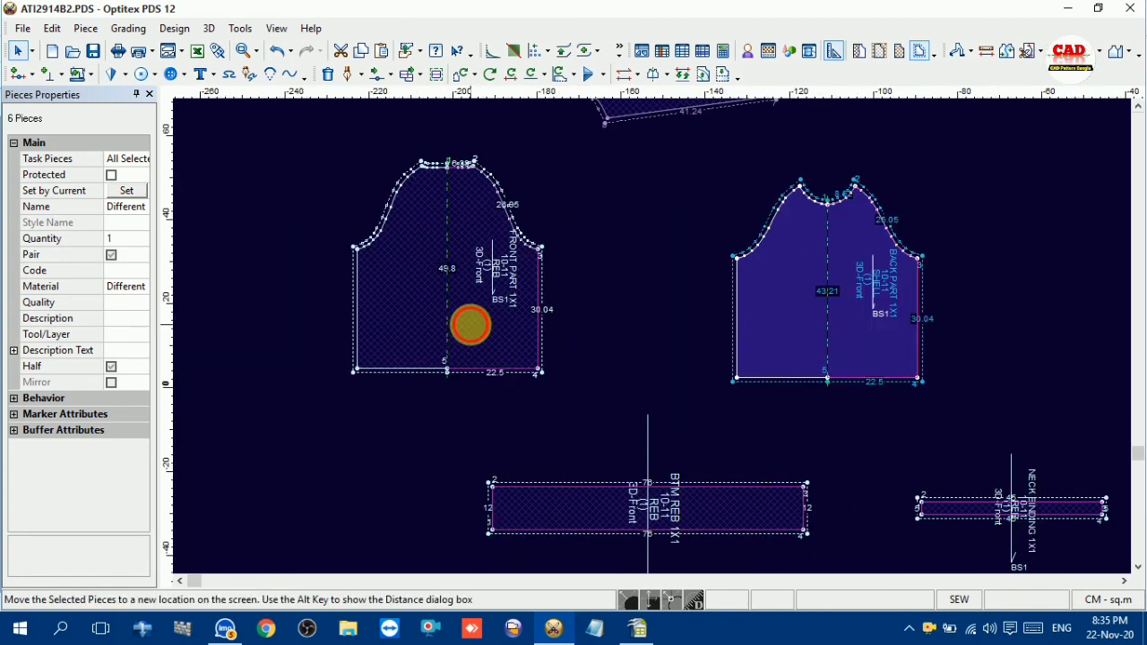
scroll(660, 346, up, 3)
scroll(646, 412, down, 2)
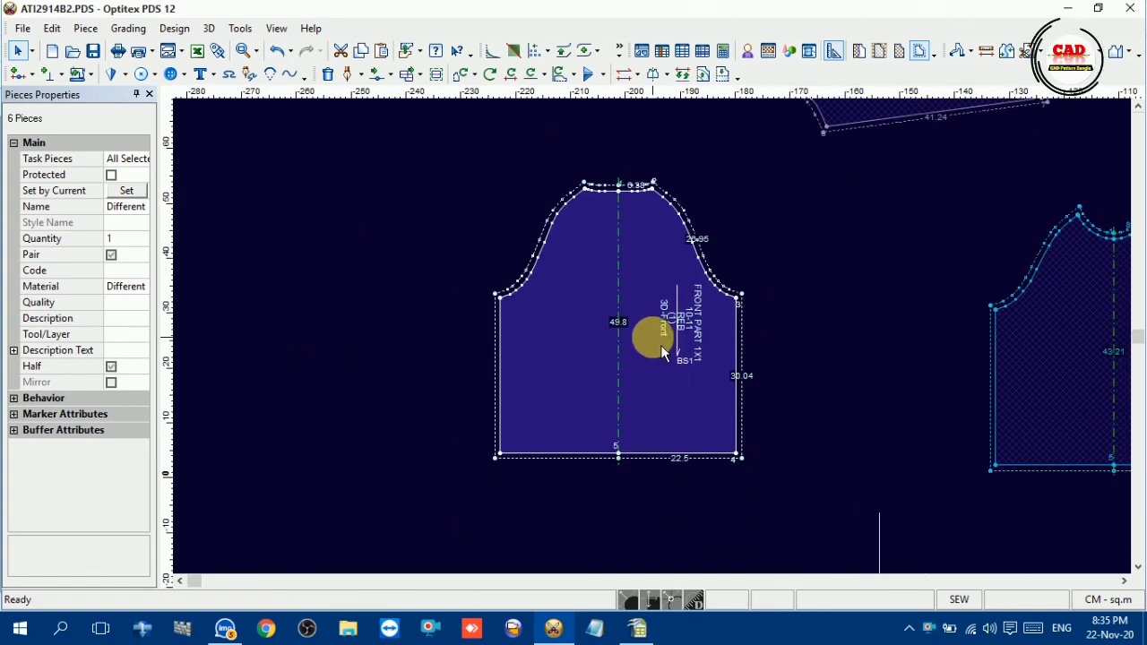
scroll(762, 269, down, 3)
scroll(735, 238, up, 3)
click(643, 342)
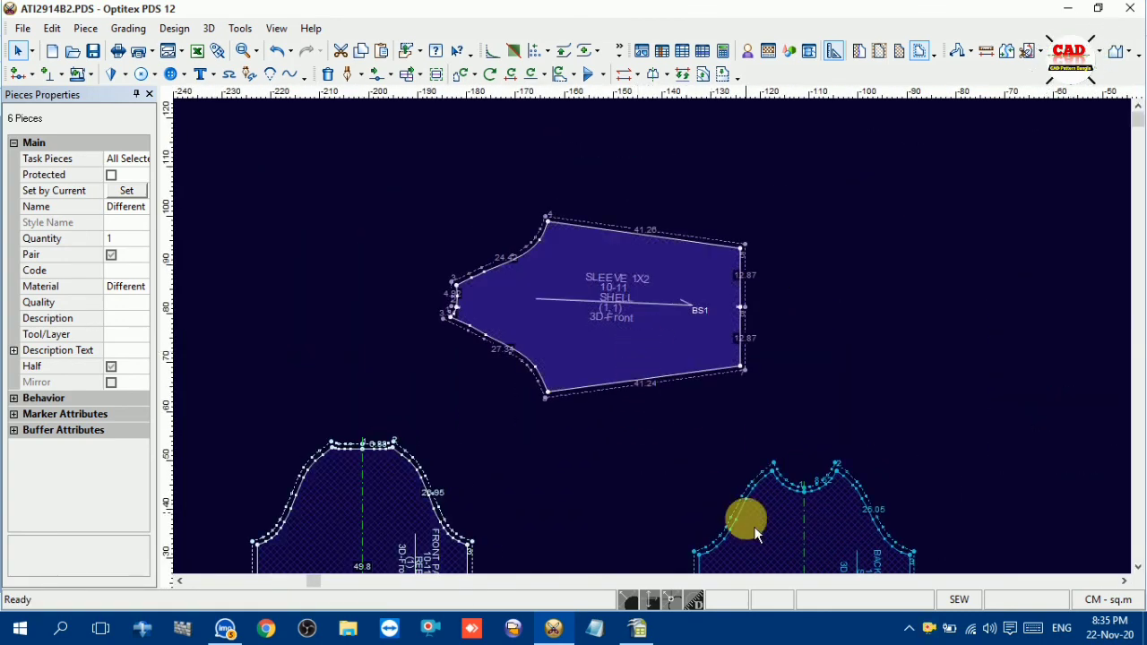
scroll(754, 534, down, 3)
click(646, 351)
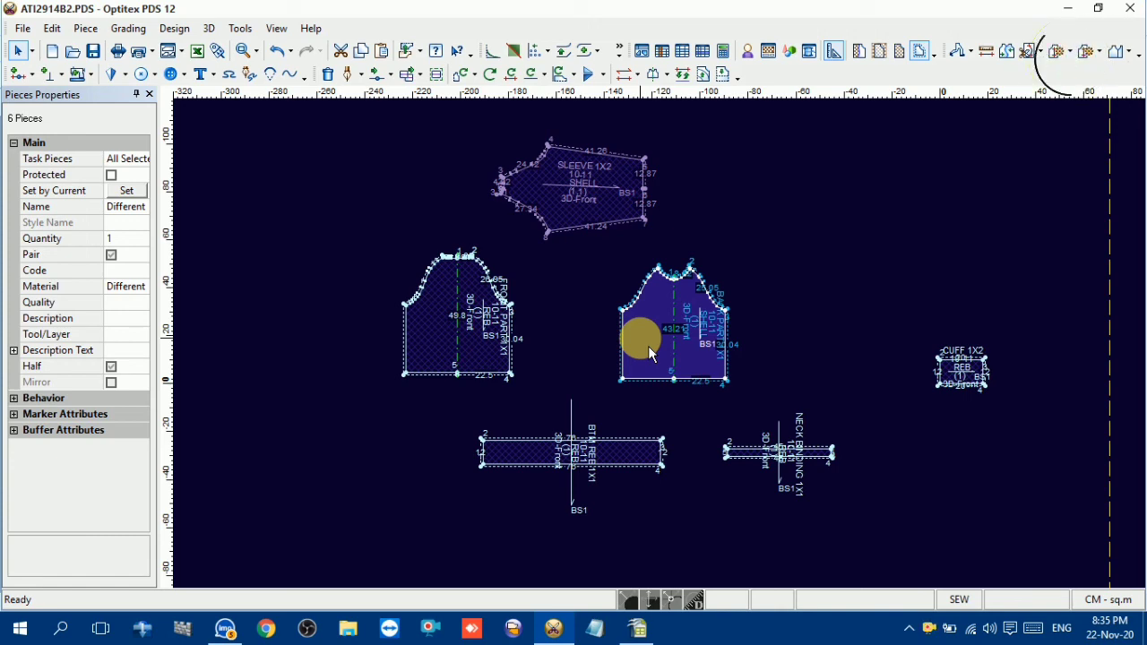
click(637, 628)
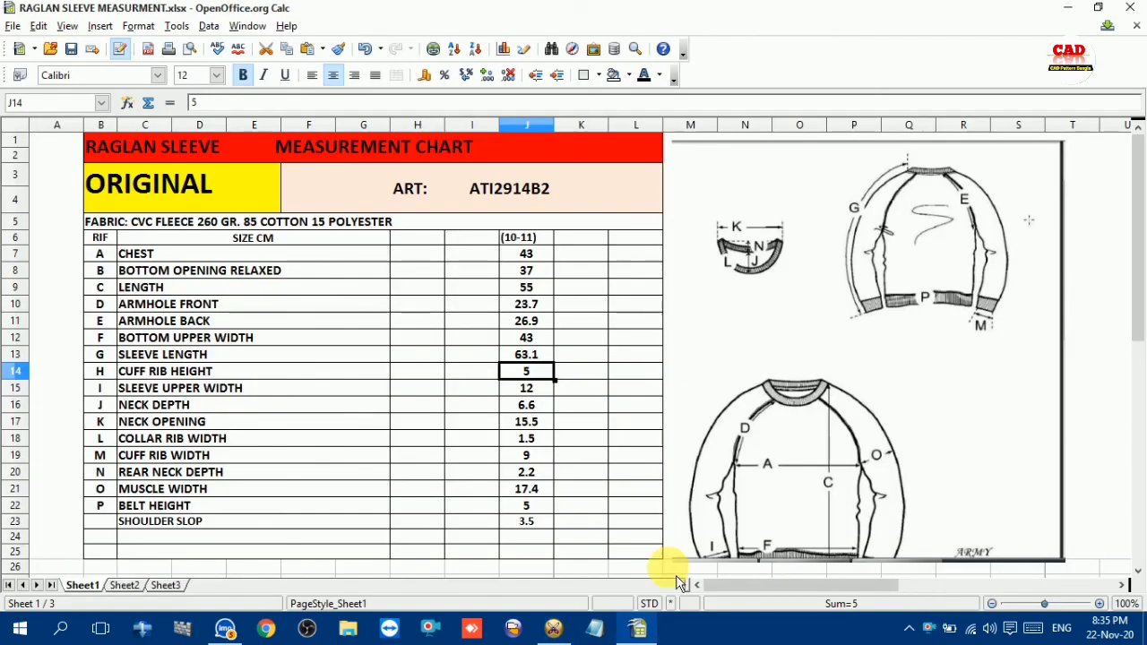